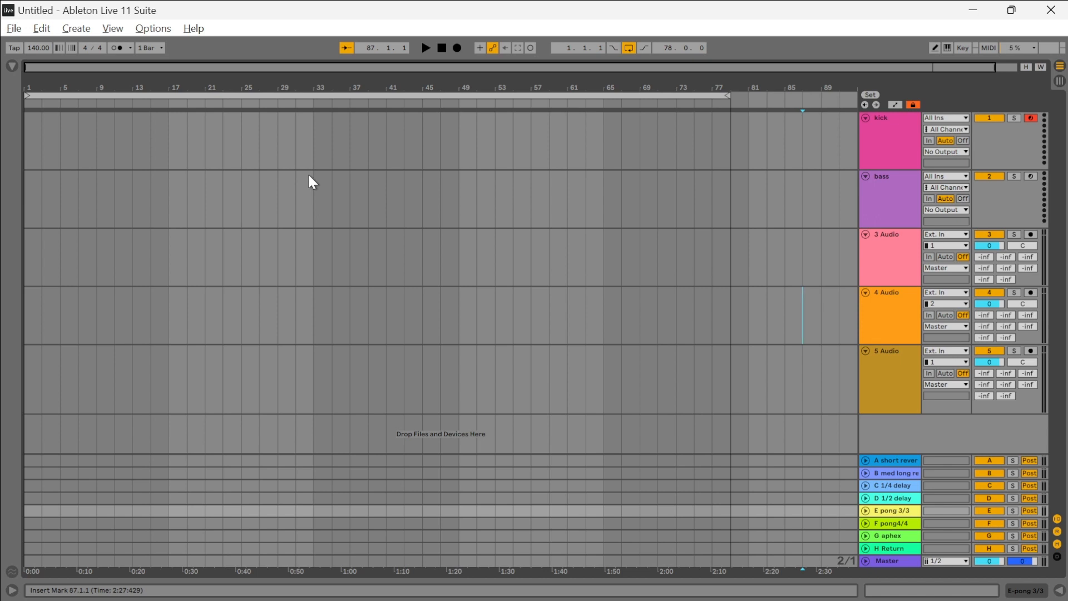
pyautogui.moveTo(824, 595)
pyautogui.moveTo(28, 207); pyautogui.dragTo(157, 231)
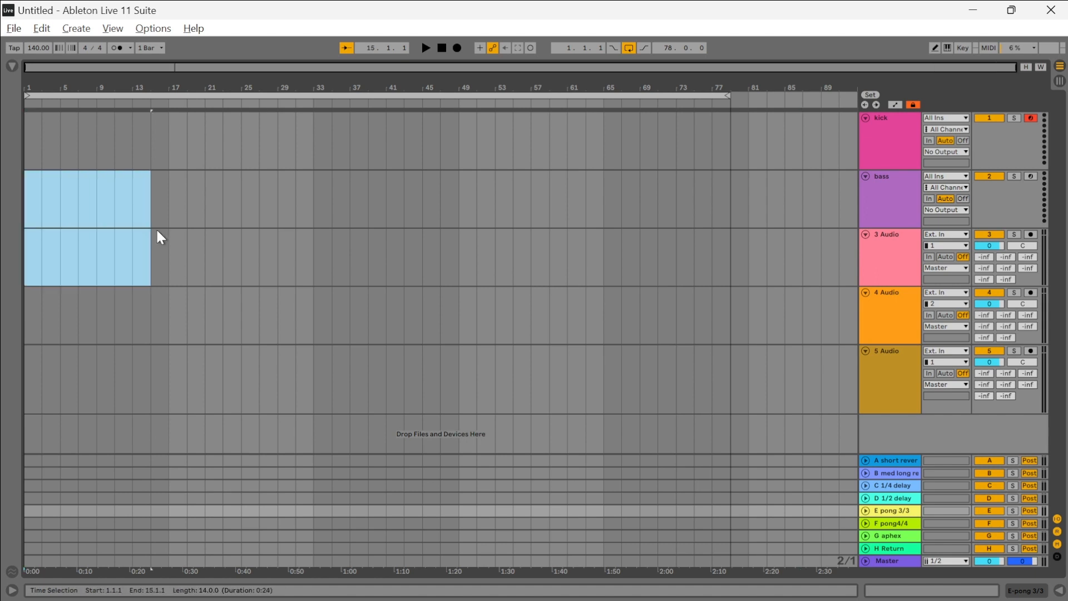
pyautogui.click(173, 231)
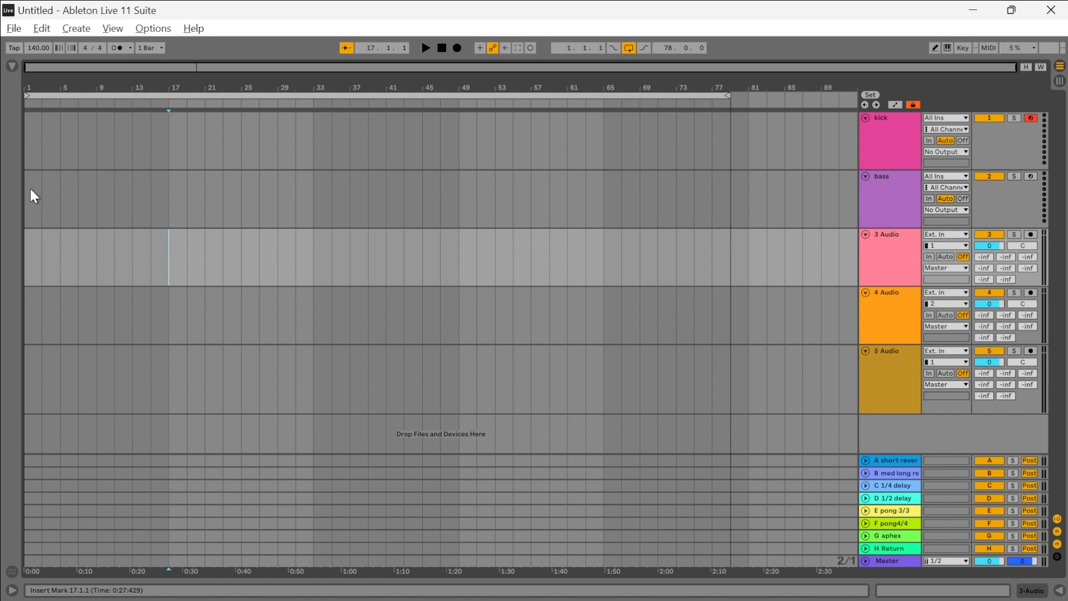
# Step: Rename the 3 Audio track to "drums"
pyautogui.click(877, 160)
pyautogui.click(876, 202)
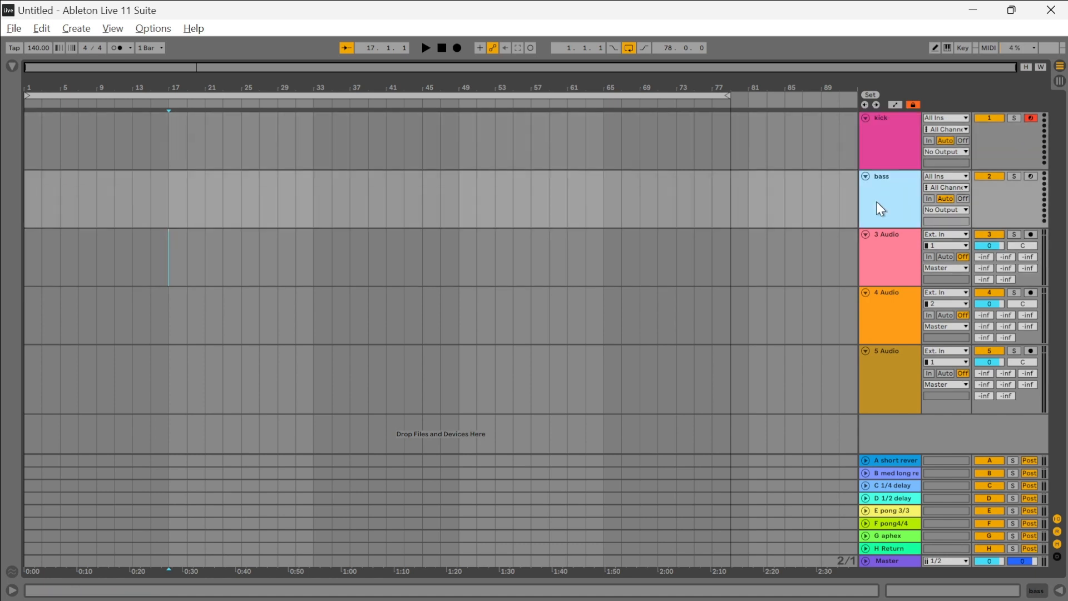
pyautogui.click(896, 269)
pyautogui.hotkey('ctrl', 'r')
pyautogui.write('d')
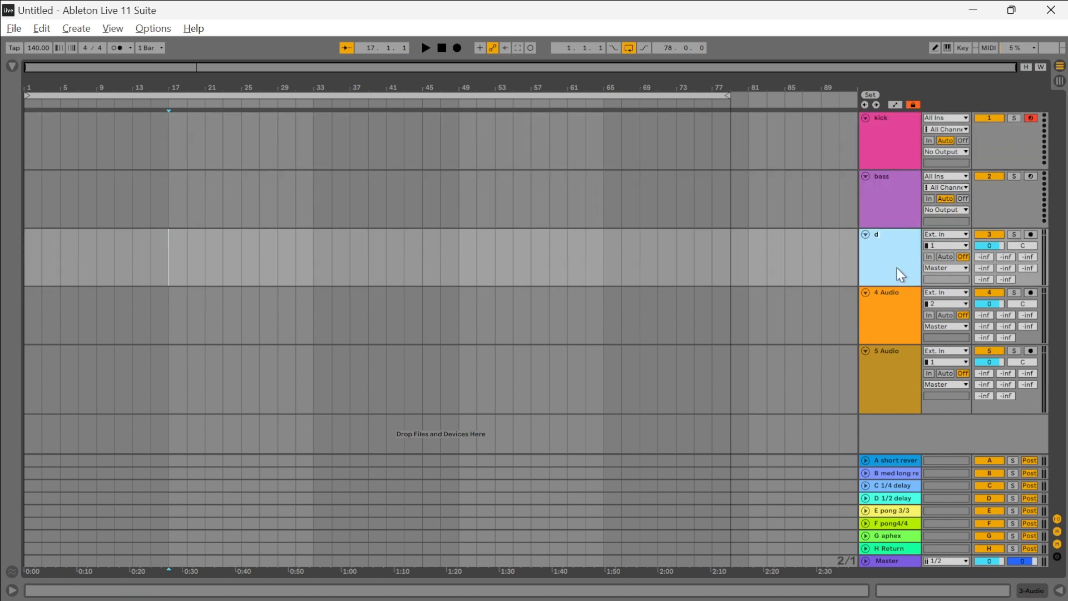
pyautogui.write('rums')
pyautogui.press('Return')
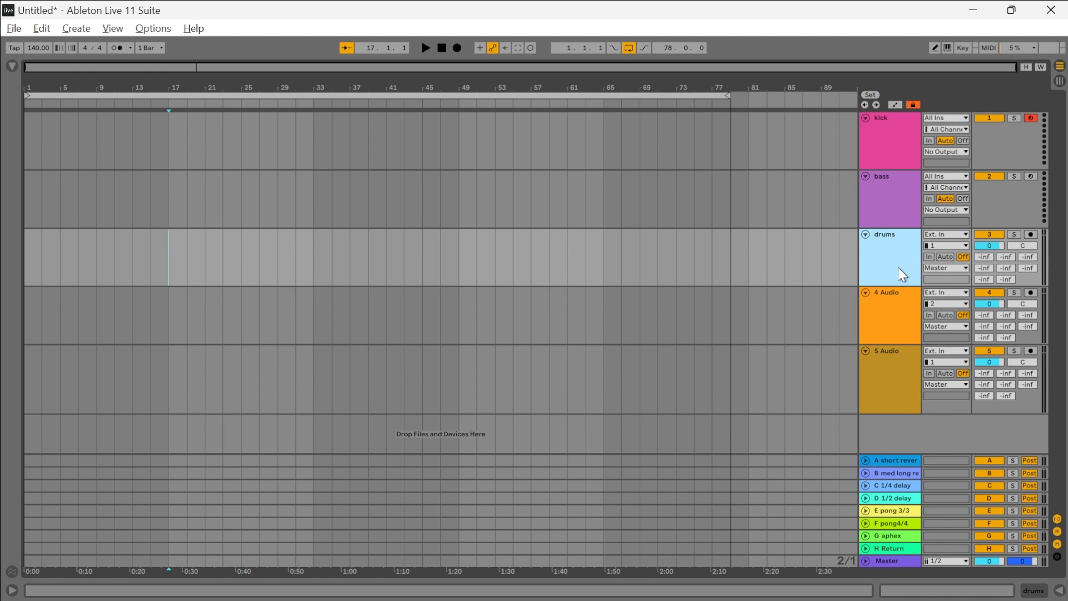
pyautogui.click(897, 185)
pyautogui.click(874, 276)
pyautogui.click(884, 180)
pyautogui.click(886, 161)
pyautogui.click(890, 203)
pyautogui.click(899, 133)
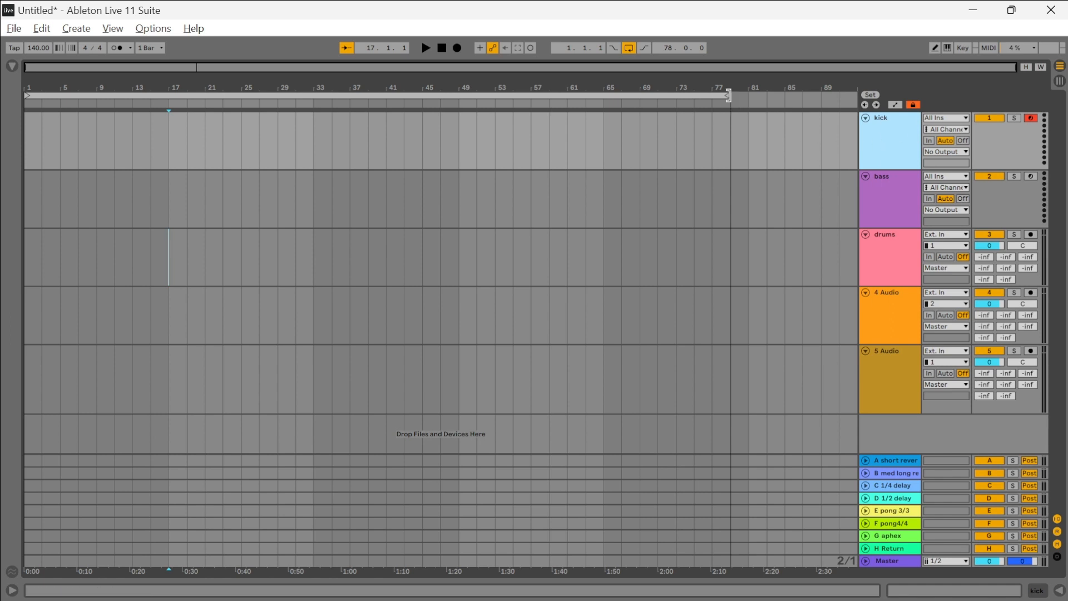
# Step: Shorten the arrangement loop to 76 bars and hide the clip view
pyautogui.moveTo(729, 96); pyautogui.dragTo(710, 95)
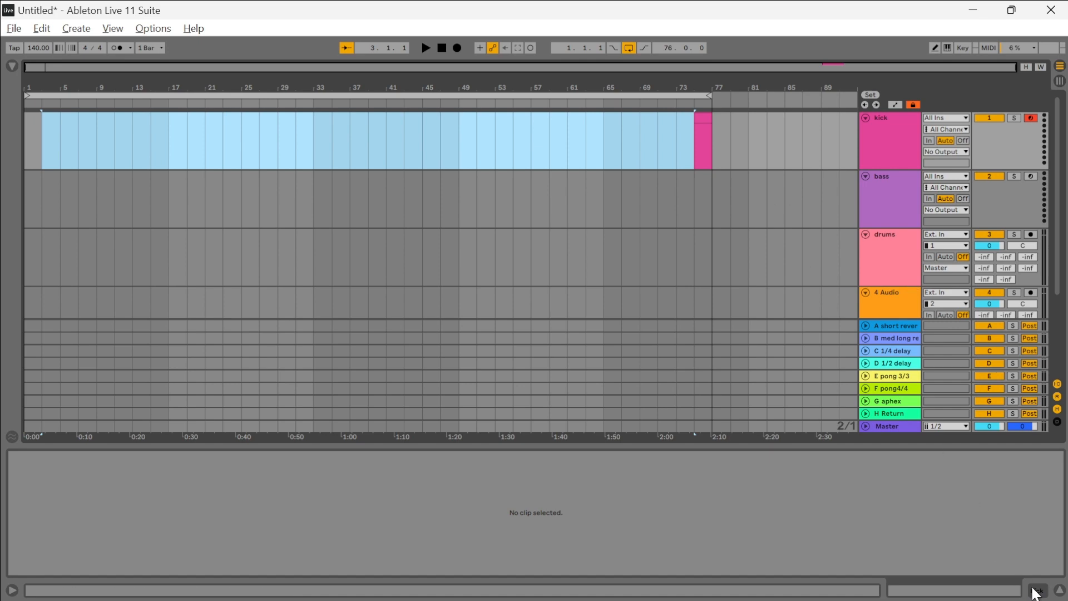
pyautogui.click(1059, 591)
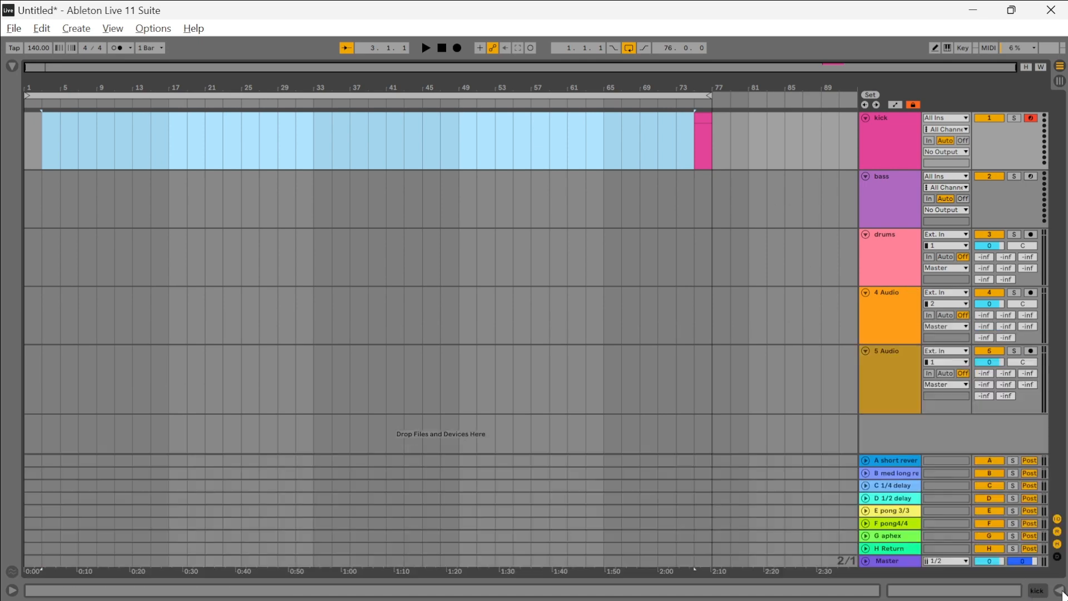
# Step: Check the audio levels in OBS and audition a CrowdApplause sample from the Crowds and Mobs folder in sample packs TOSHIBA
pyautogui.click(795, 590)
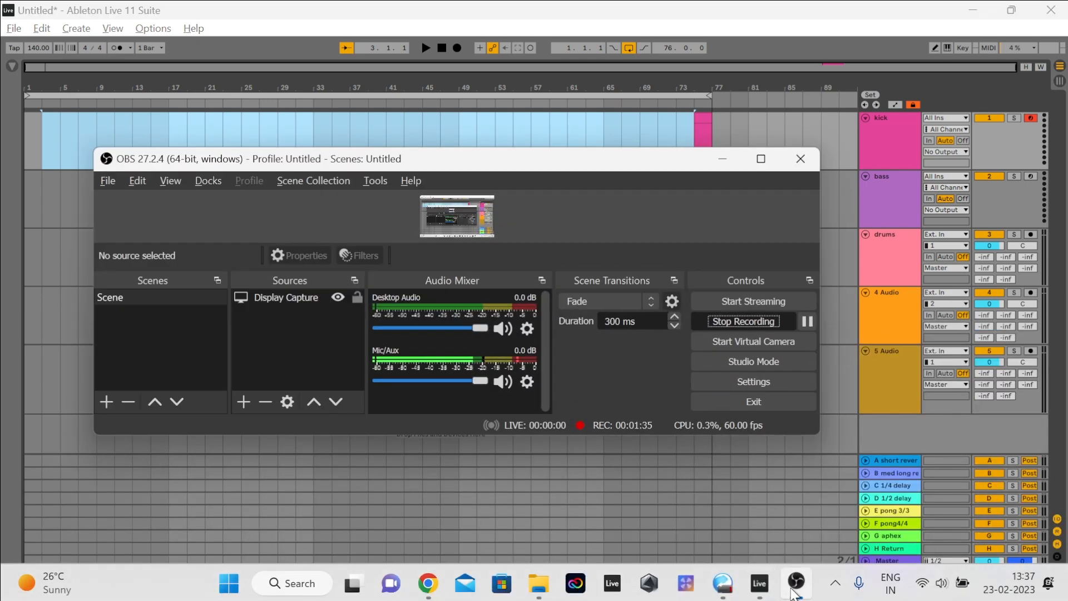
pyautogui.click(796, 591)
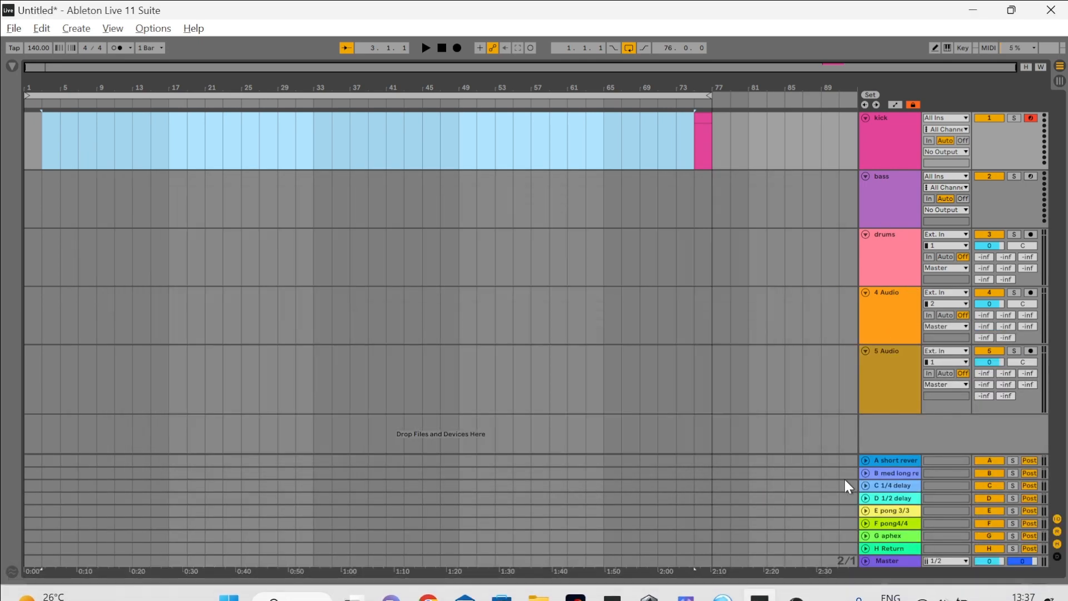
pyautogui.click(12, 66)
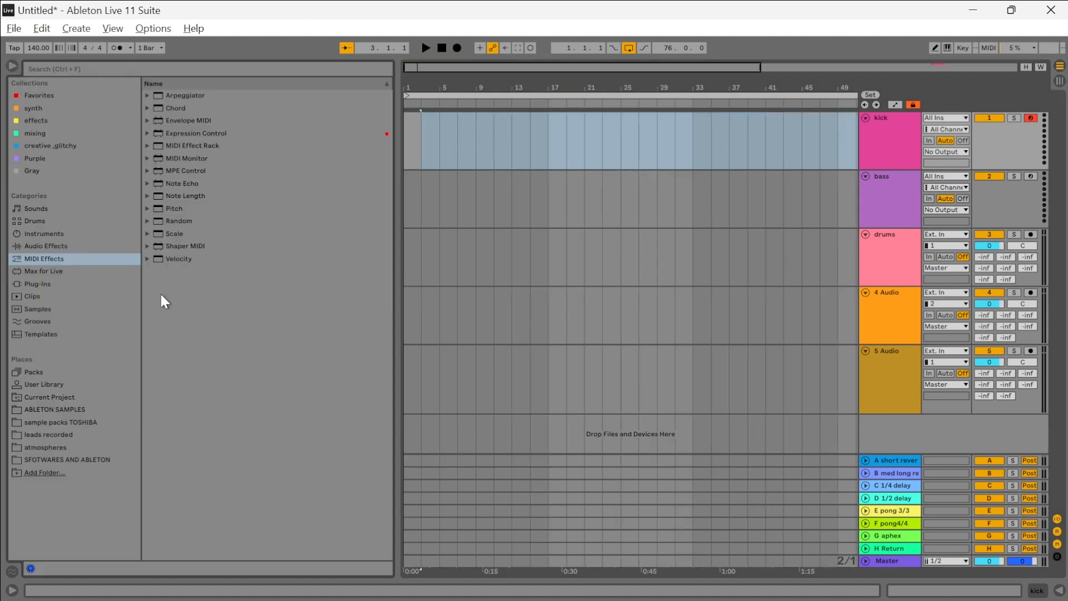
pyautogui.click(95, 462)
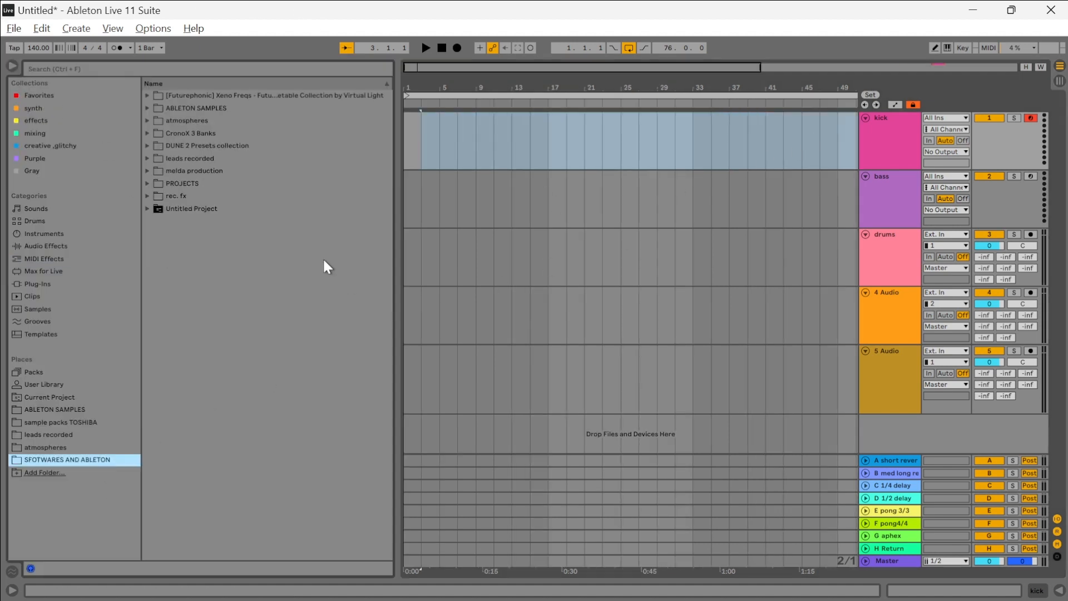
pyautogui.click(67, 423)
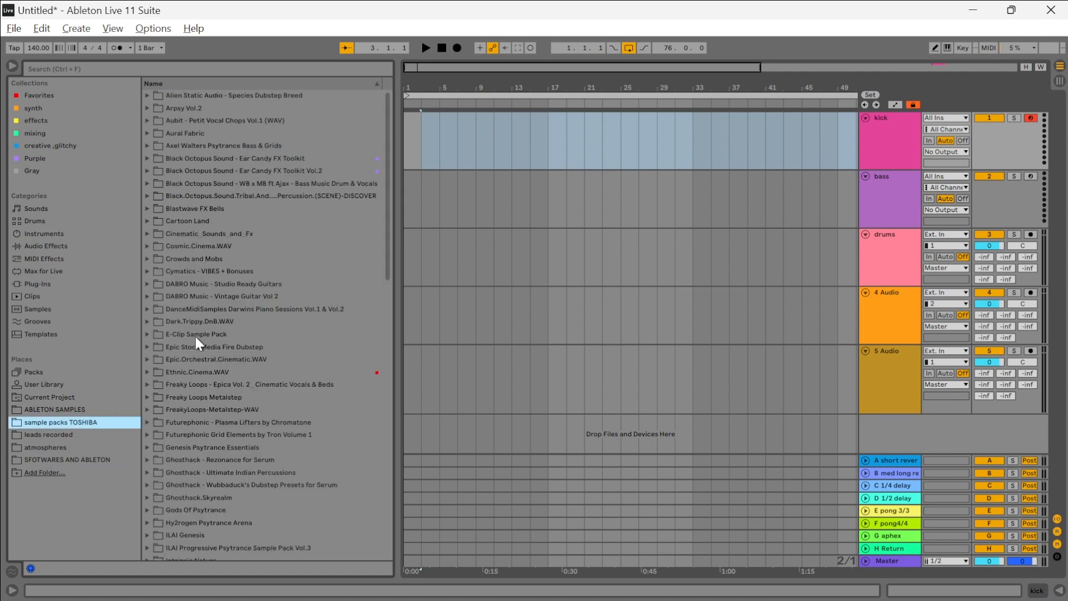
pyautogui.click(150, 260)
pyautogui.click(226, 446)
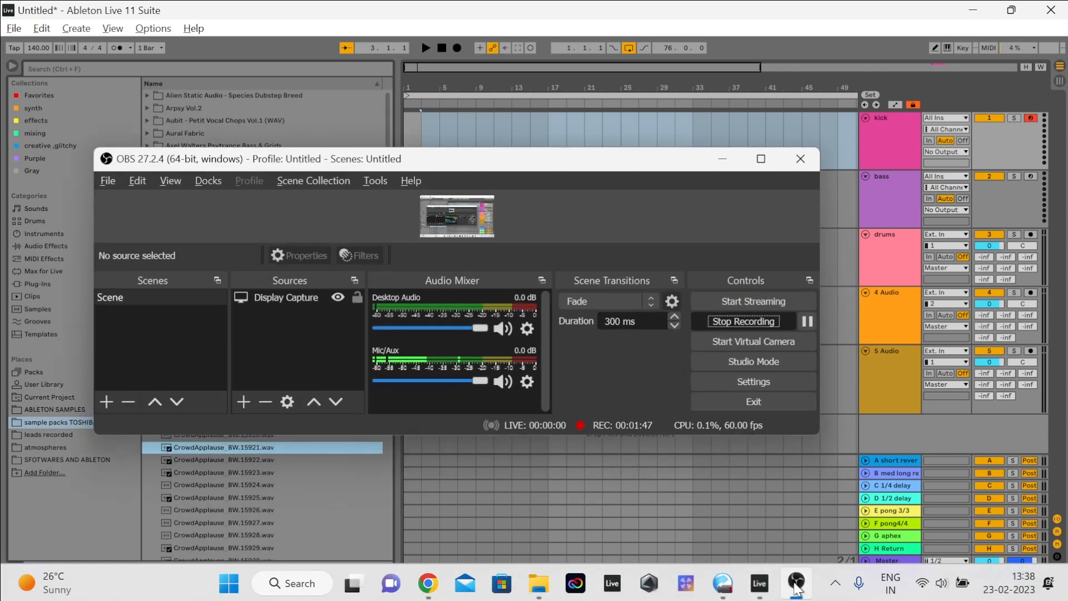
# Step: Audition CrowdApplause BW.15926.wav, check the desktop audio level in OBS, and close the sample browser
pyautogui.click(797, 595)
pyautogui.click(241, 501)
pyautogui.click(285, 512)
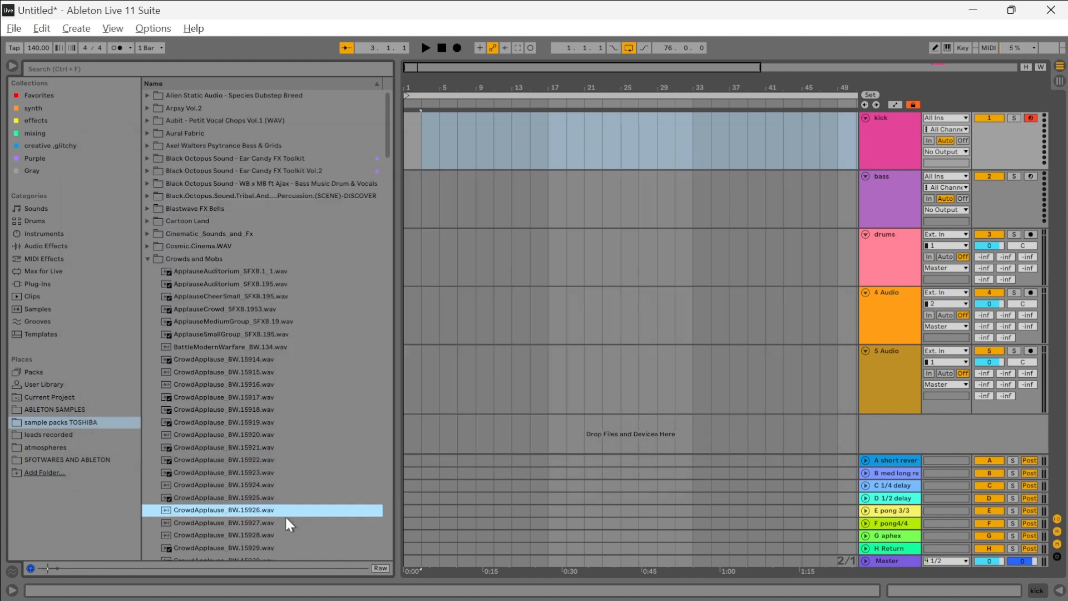
pyautogui.click(797, 586)
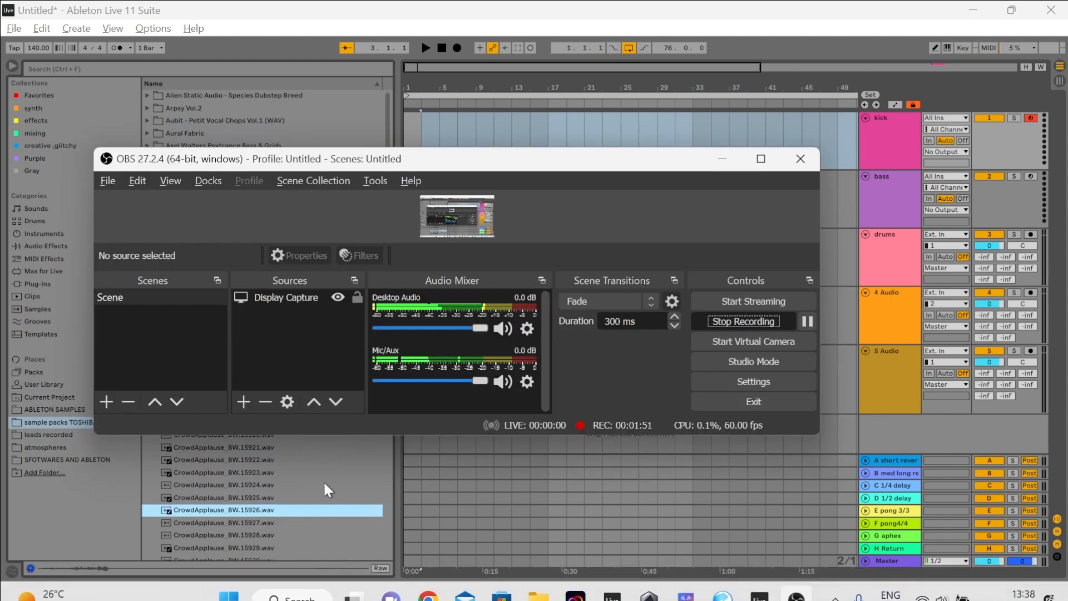
pyautogui.click(723, 159)
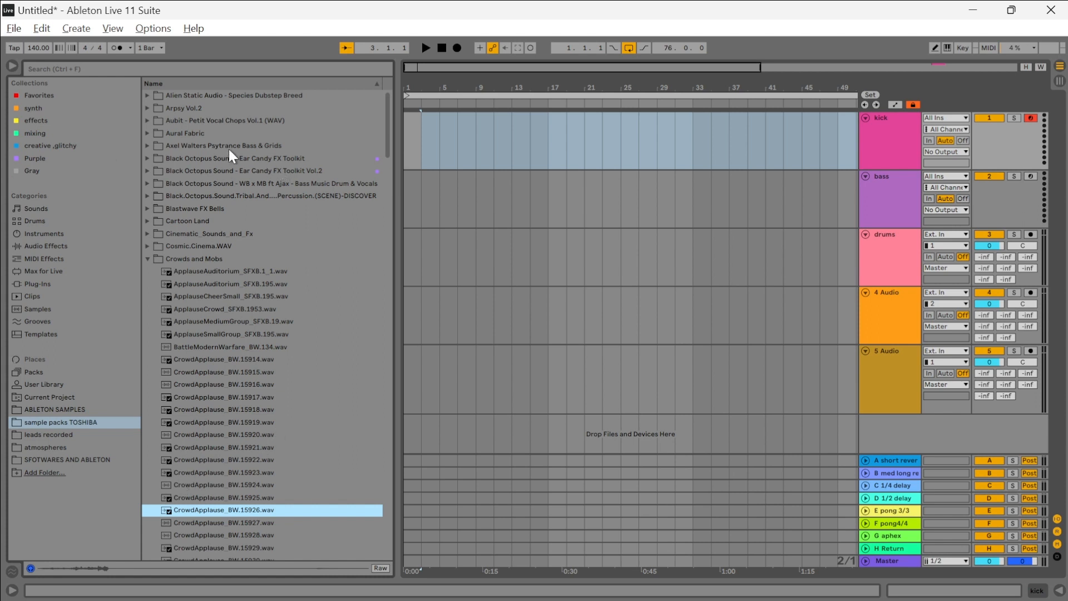
pyautogui.click(12, 66)
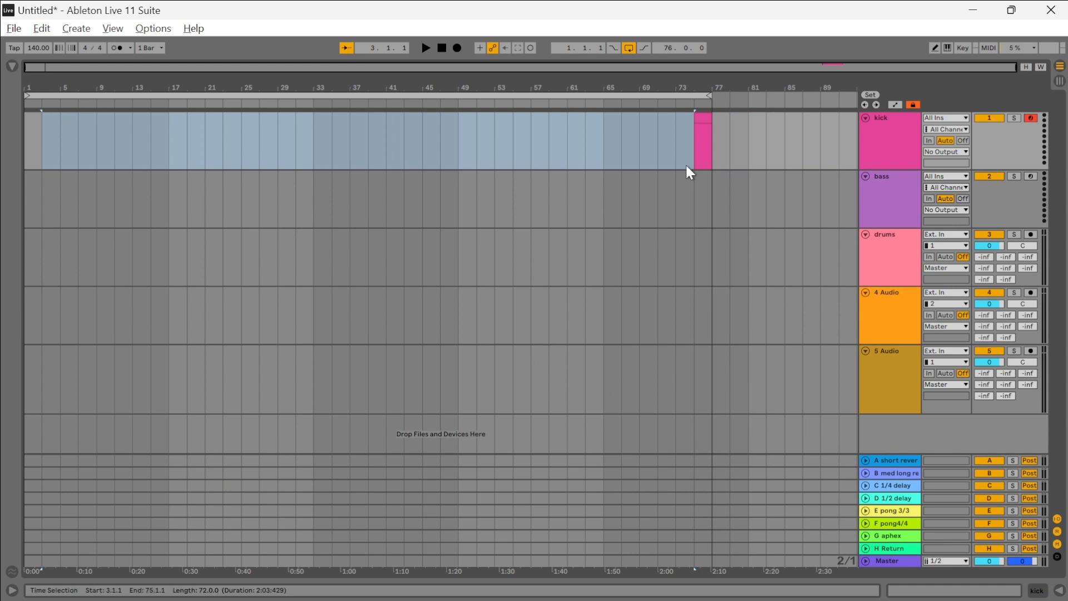
# Step: Move the kick track's clip to the start of the arrangement and delete it
pyautogui.moveTo(703, 117); pyautogui.dragTo(34, 140)
pyautogui.moveTo(115, 161); pyautogui.dragTo(17, 159)
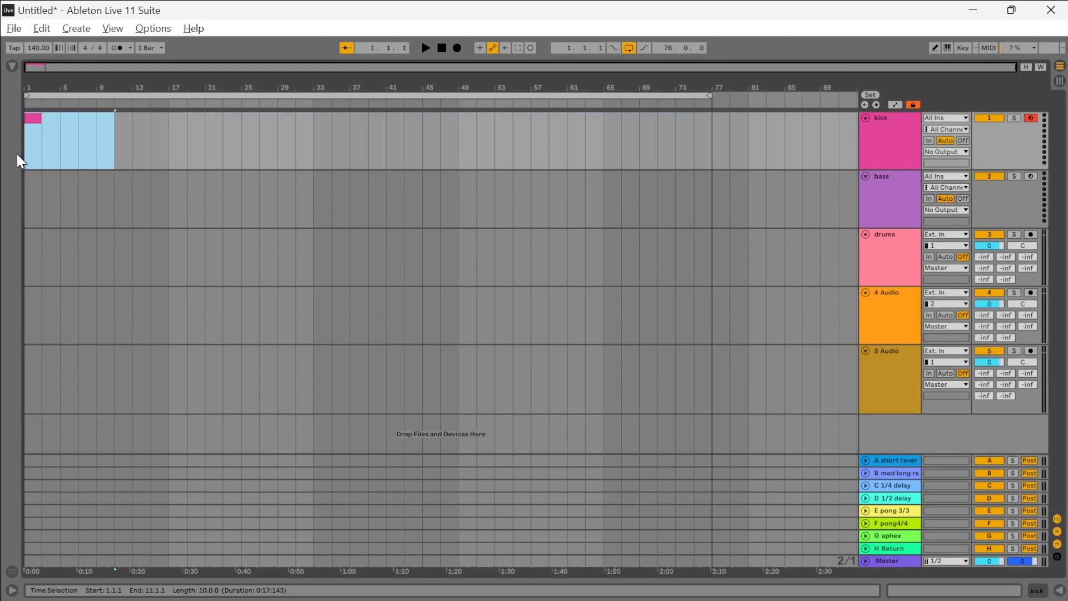
pyautogui.press('Delete')
pyautogui.click(908, 197)
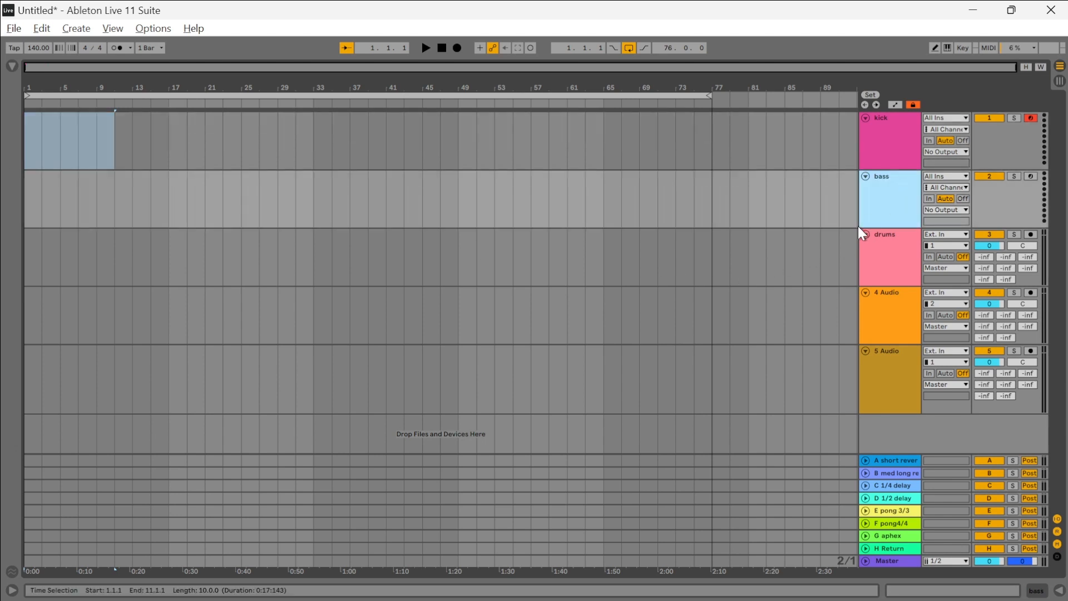
pyautogui.click(900, 141)
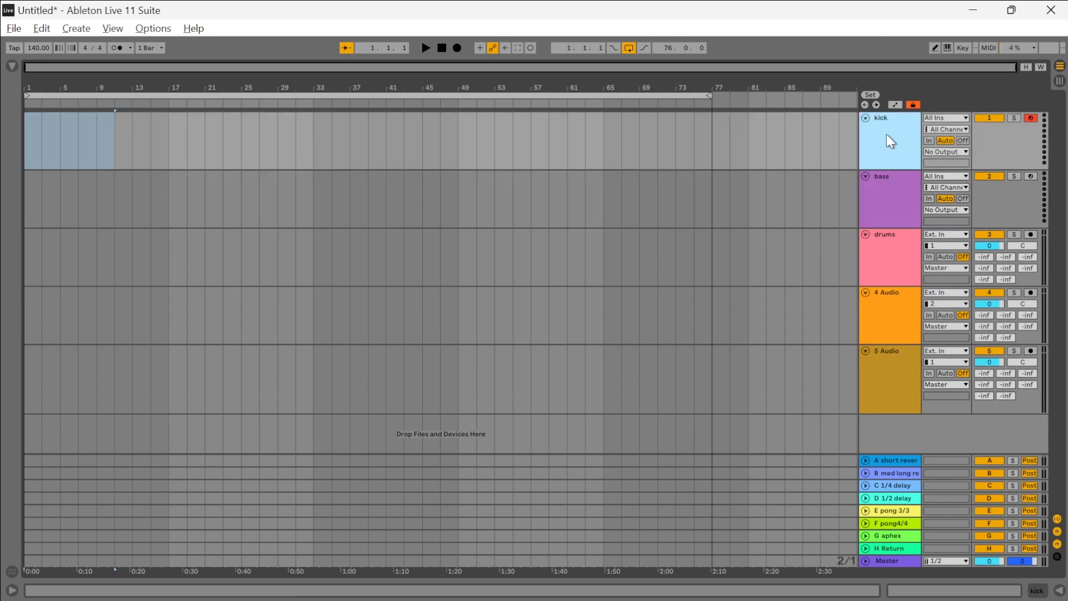
pyautogui.press('Down')
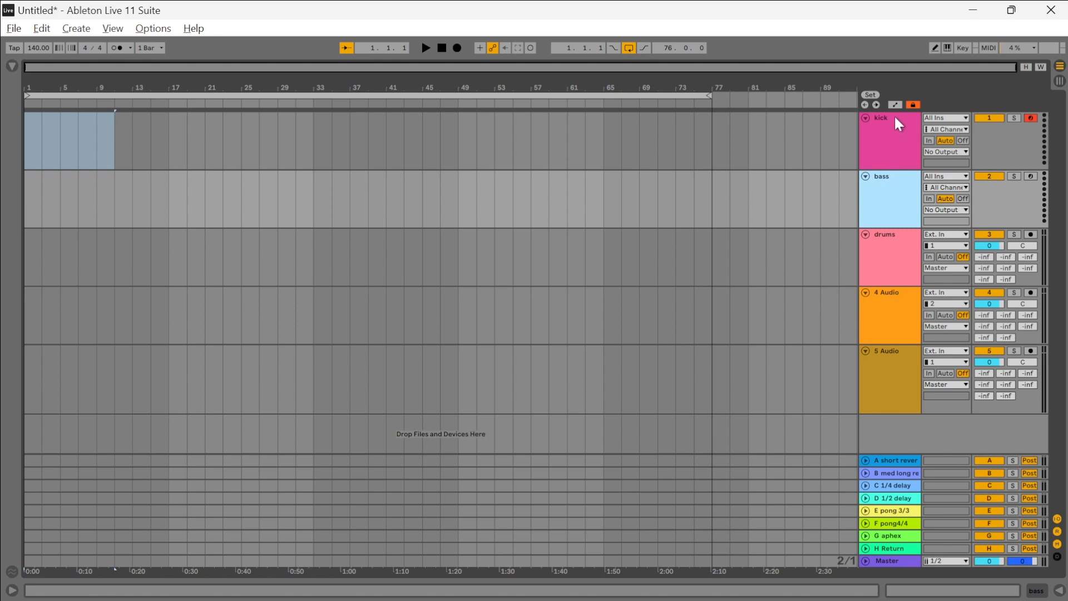
pyautogui.click(897, 120)
pyautogui.click(898, 199)
# Step: Insert a MIDI track between the bass and drums tracks and name it "kick midi"
pyautogui.rightClick(887, 249)
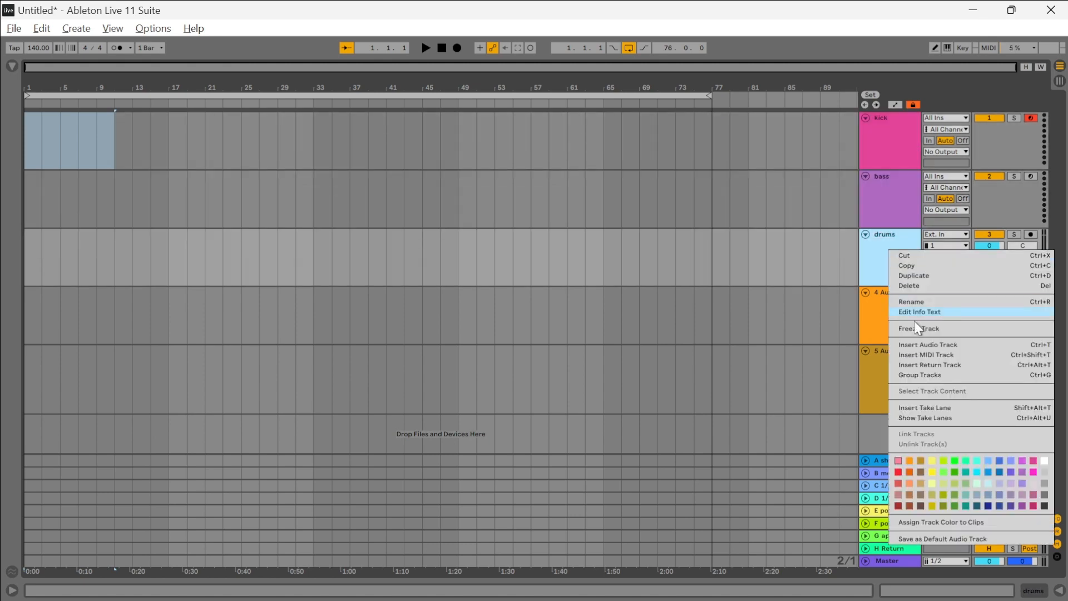
pyautogui.click(946, 356)
pyautogui.click(884, 254)
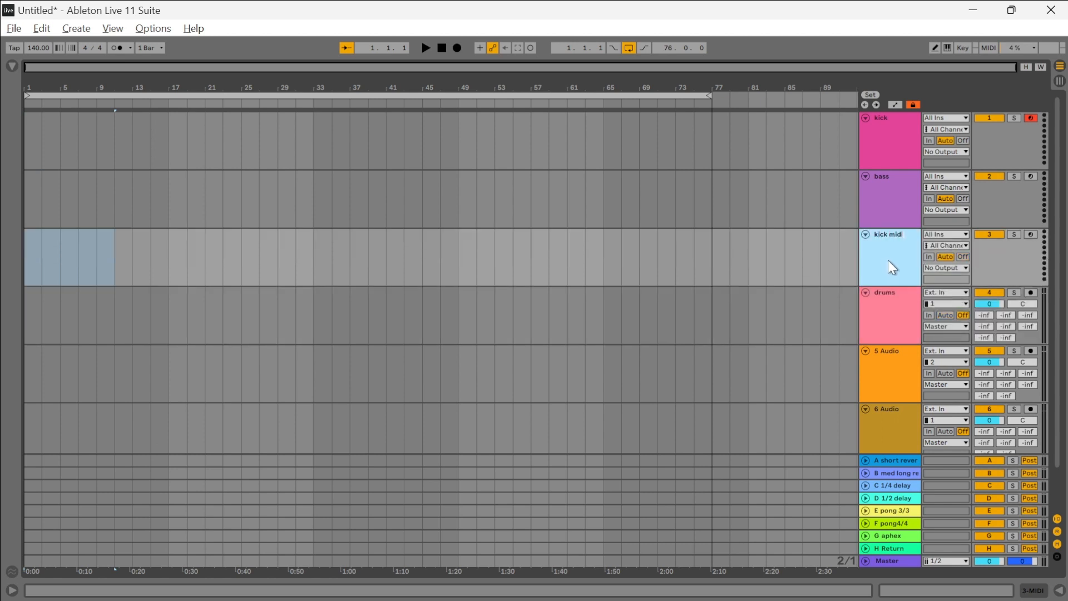
pyautogui.press('Return')
# Step: Insert another MIDI track between kick midi and drums and name it "bass midi"
pyautogui.click(883, 367)
pyautogui.rightClick(889, 296)
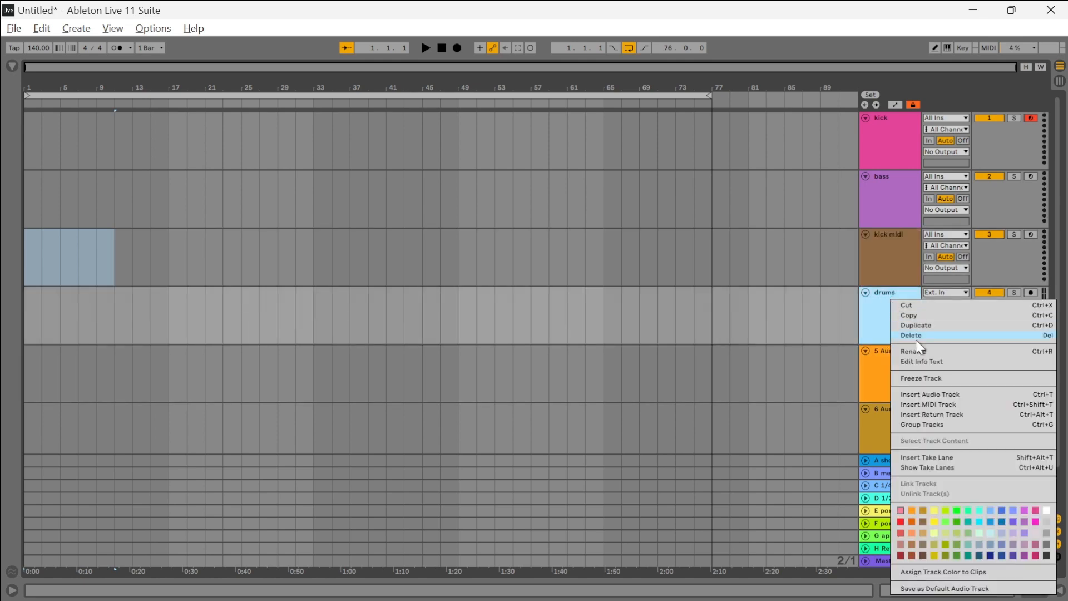
pyautogui.click(924, 406)
pyautogui.moveTo(893, 361); pyautogui.dragTo(895, 312)
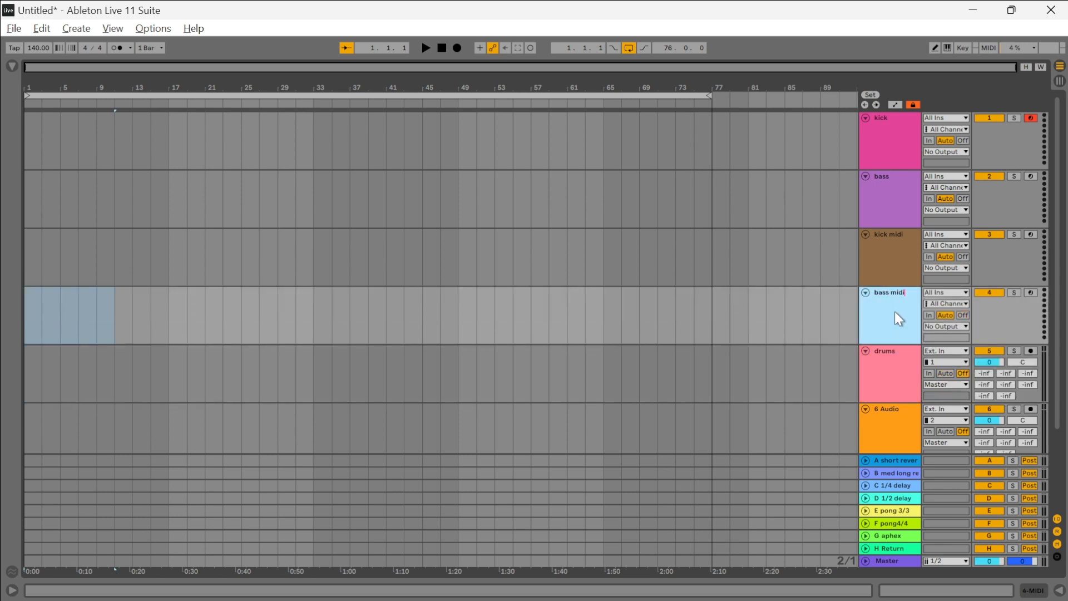
pyautogui.press('Return')
# Step: Collapse the Crowds and Mobs folder in the sample browser and open the 01. KICK folder of the E-Clip Sample Pack
pyautogui.click(12, 67)
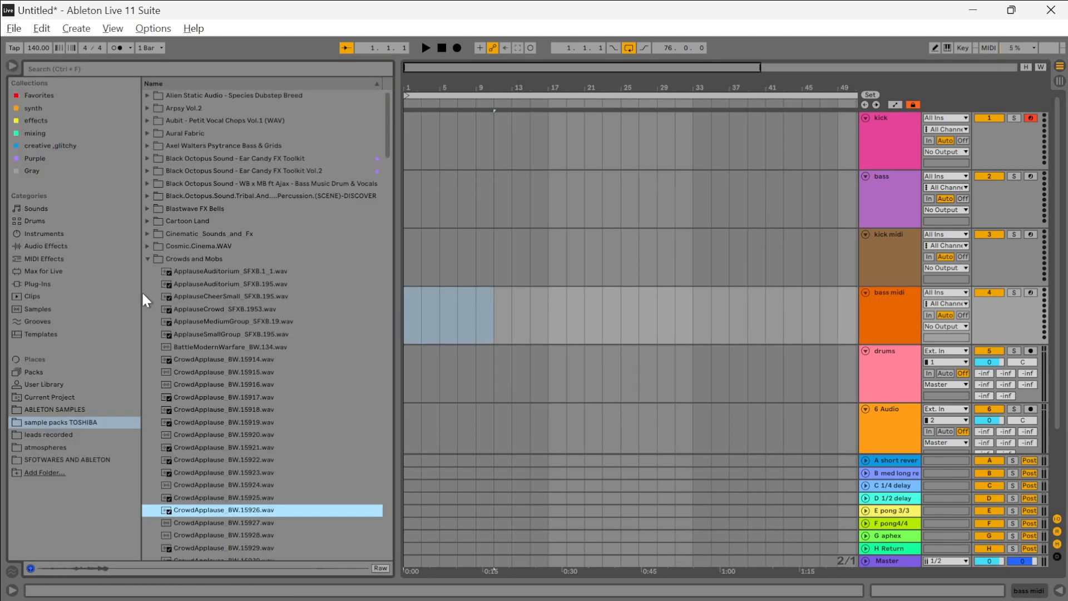
pyautogui.click(146, 258)
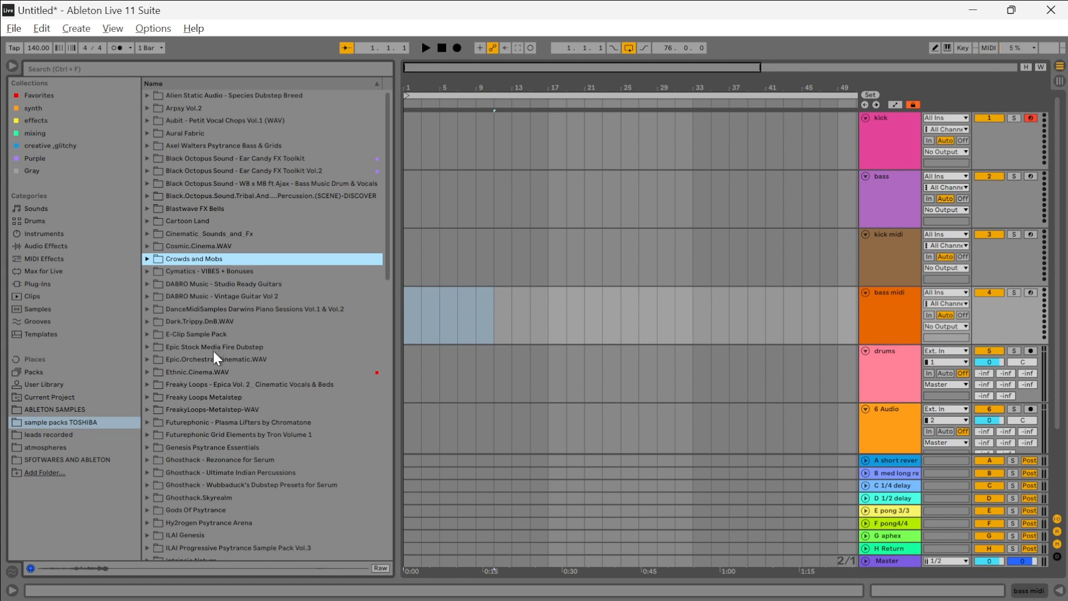
pyautogui.click(149, 336)
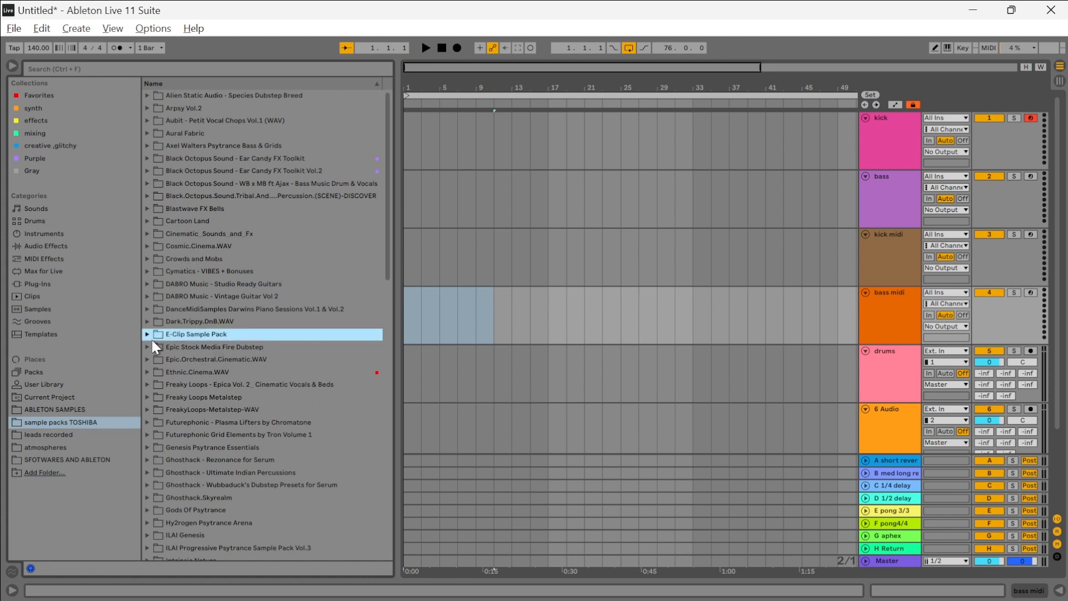
pyautogui.click(147, 335)
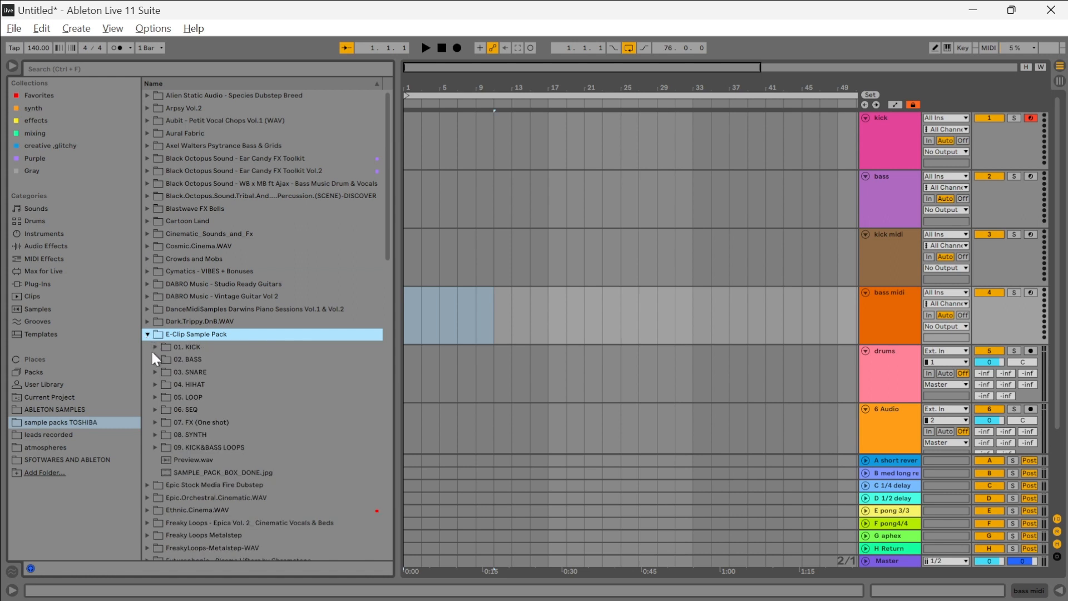
pyautogui.click(154, 346)
# Step: Audition ECL_KICK samples 001, 002, 003, 005, 006, 009, 010 and 012, and collapse the E-Clip Sample Pack
pyautogui.click(180, 360)
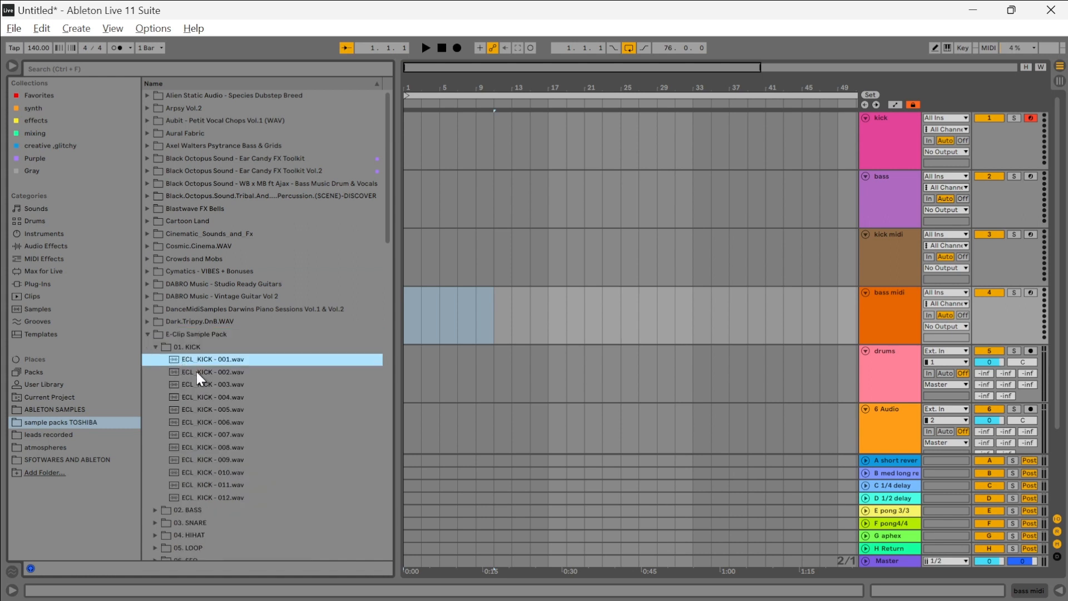
pyautogui.click(196, 372)
pyautogui.click(209, 384)
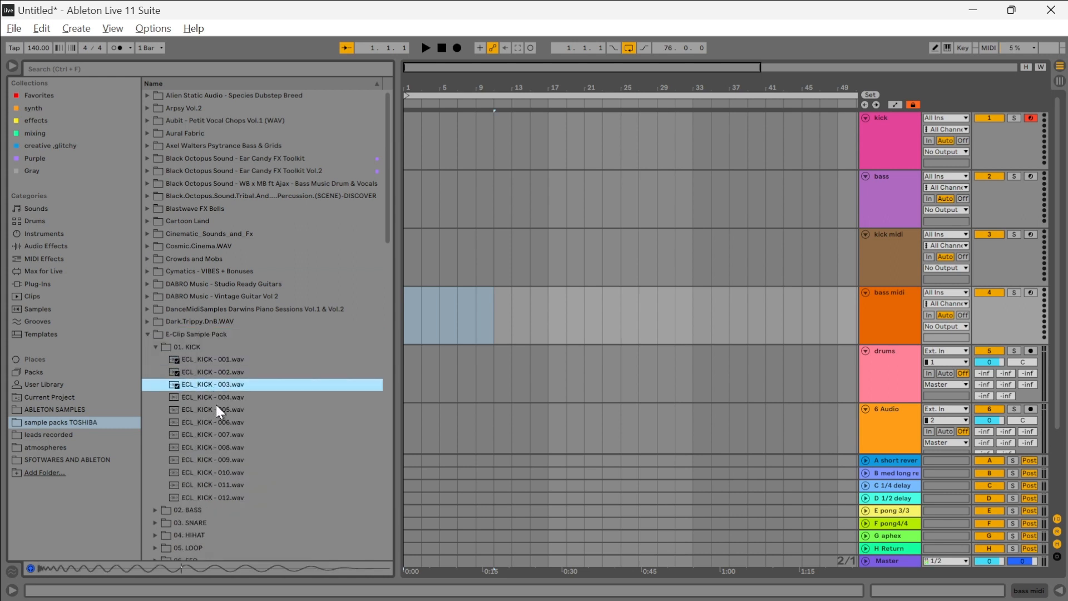
pyautogui.click(217, 409)
pyautogui.click(218, 423)
pyautogui.click(216, 460)
pyautogui.click(217, 473)
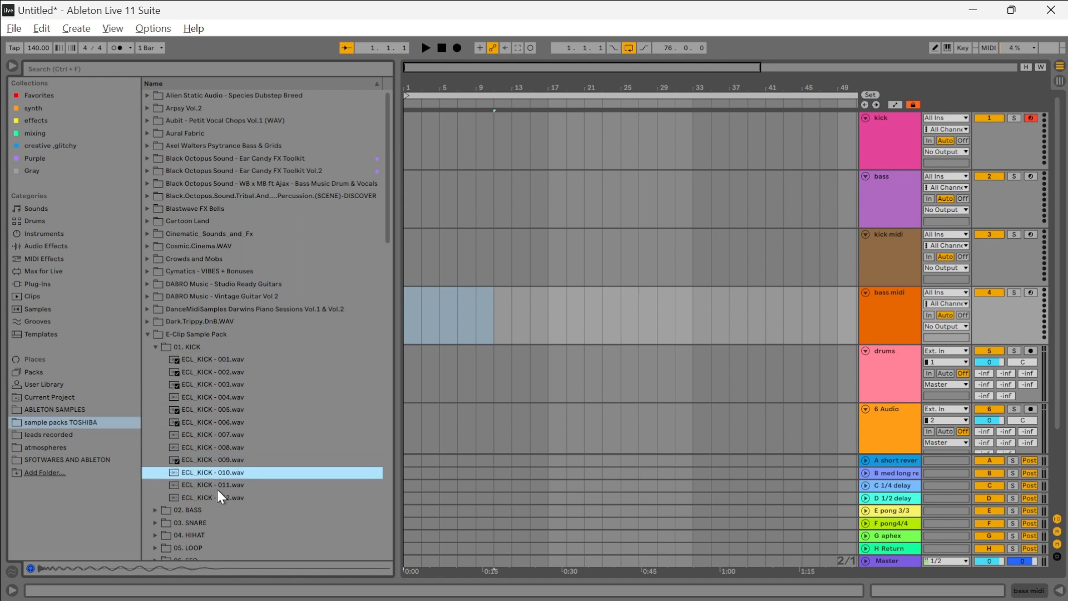
pyautogui.click(218, 497)
pyautogui.click(153, 345)
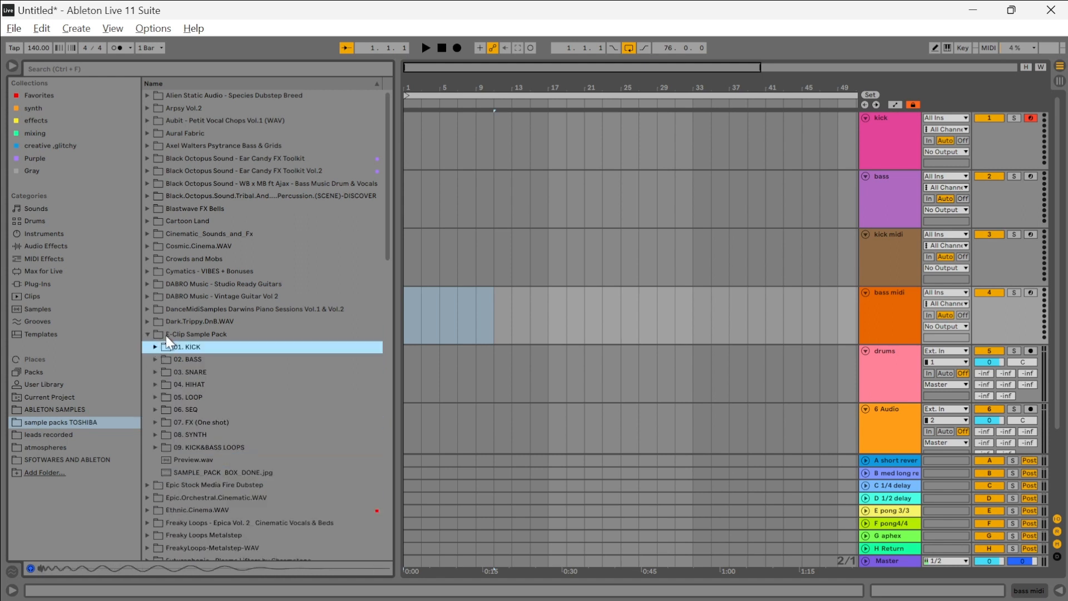
pyautogui.click(147, 335)
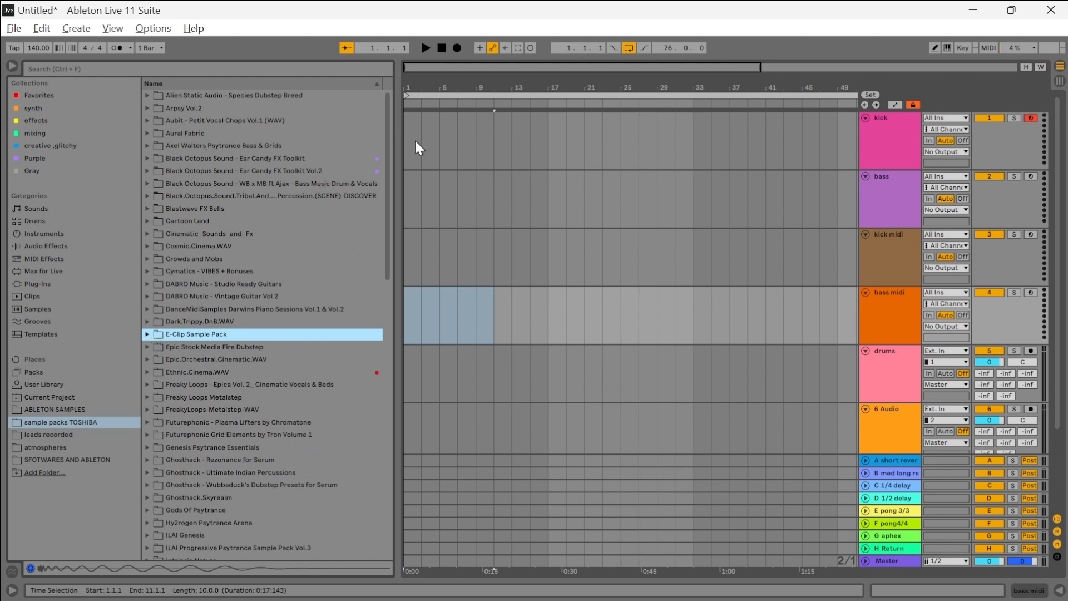
# Step: Look through the Lunatica Psyforms folder and its Noises Lunatica subfolder for kicks, and collapse it
pyautogui.moveTo(388, 139); pyautogui.dragTo(379, 239)
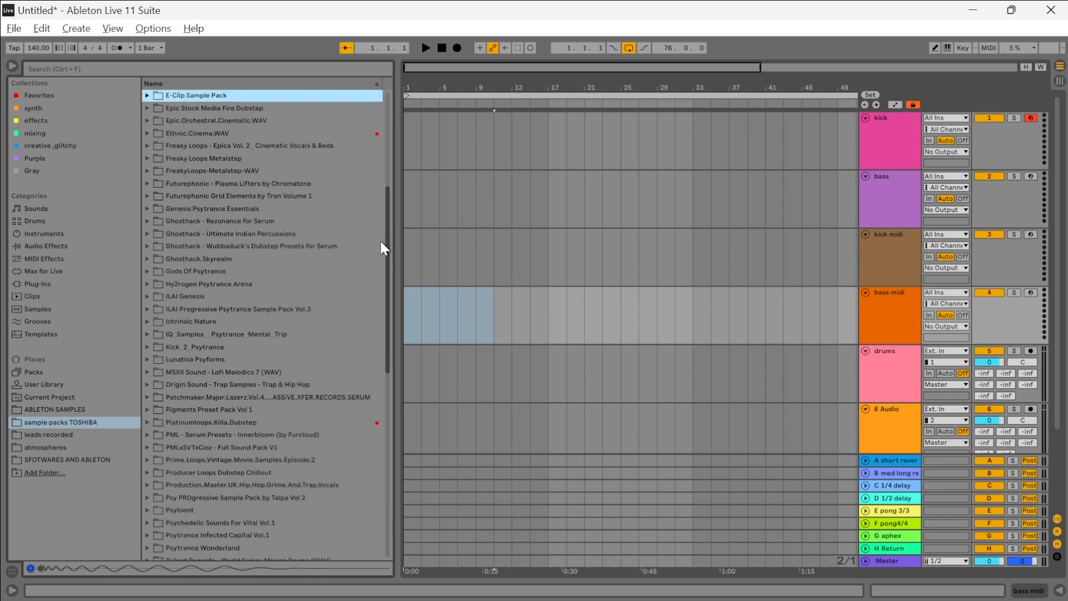
pyautogui.click(148, 360)
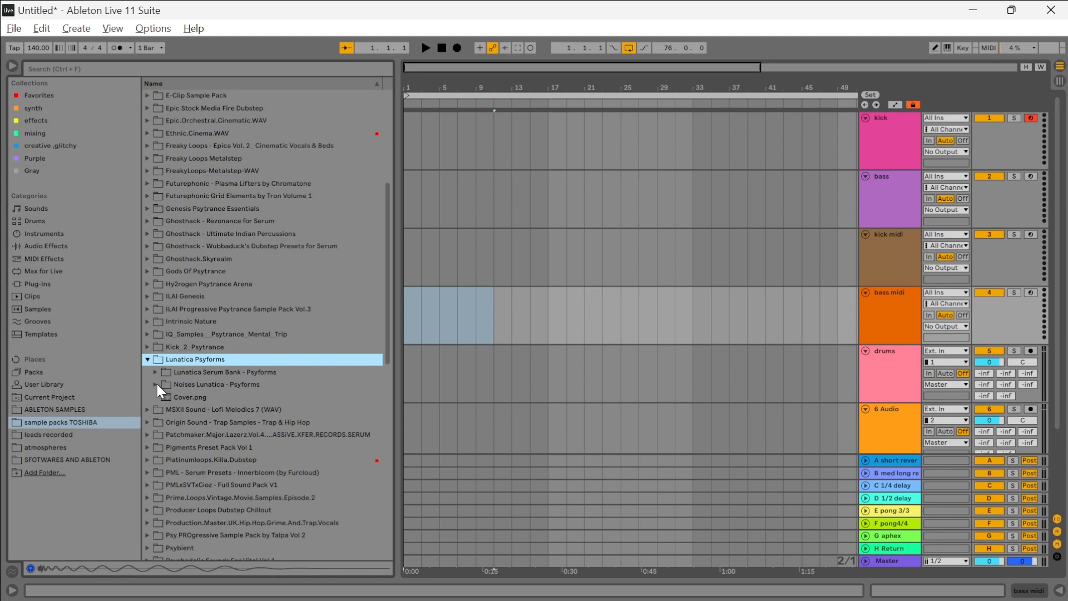
pyautogui.click(155, 384)
pyautogui.click(157, 384)
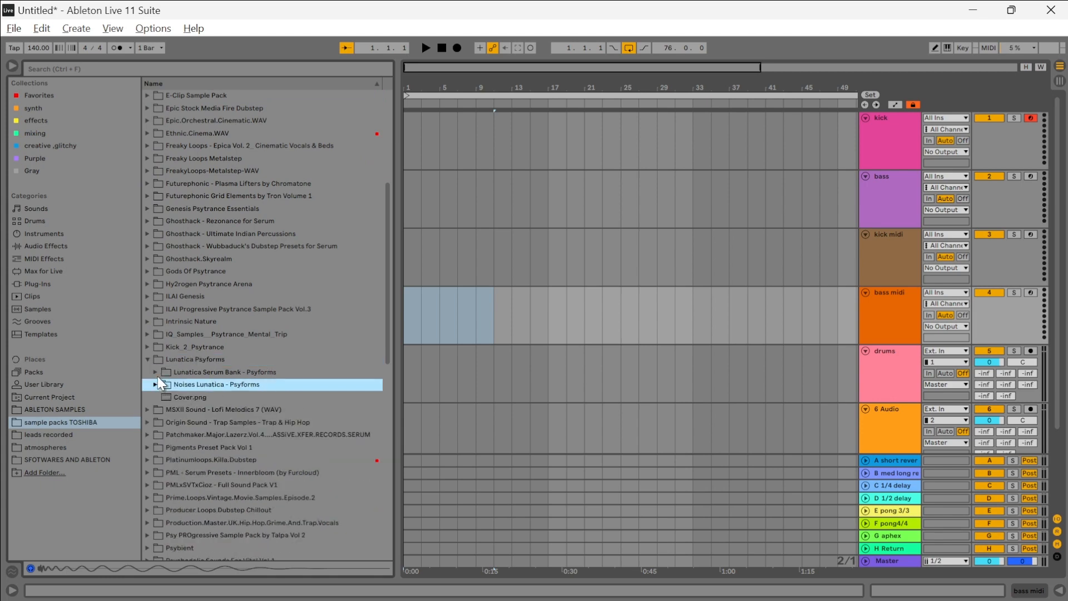
pyautogui.click(158, 374)
pyautogui.click(149, 359)
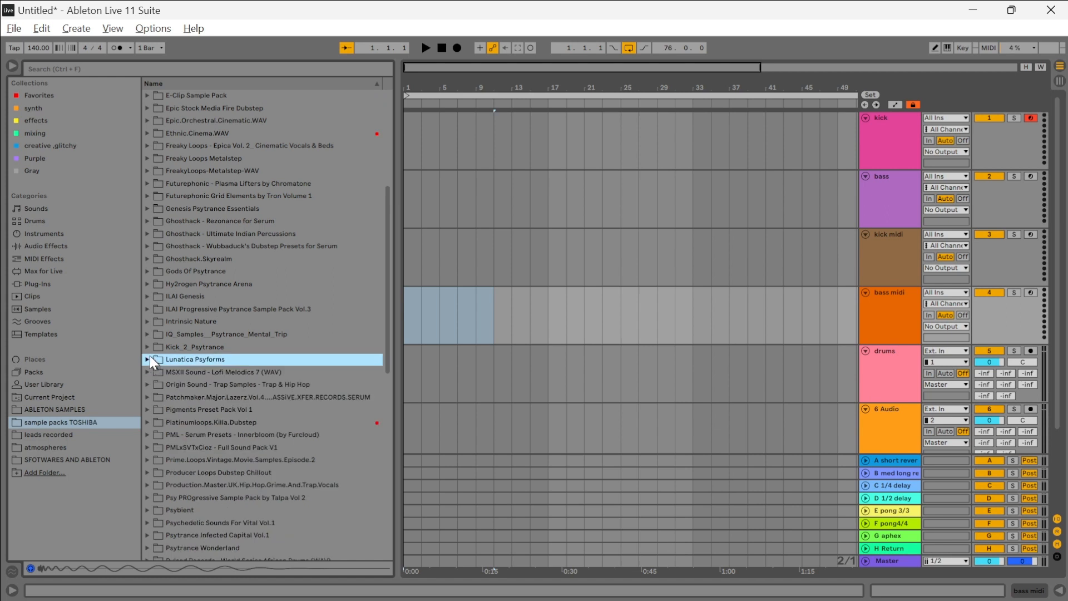
# Step: Audition Kick Hat 2 and Kick Hat 5 from the Kick 2 Presets Sample folder in Kick_2_Psytrance, and collapse the pack
pyautogui.click(147, 347)
pyautogui.click(156, 360)
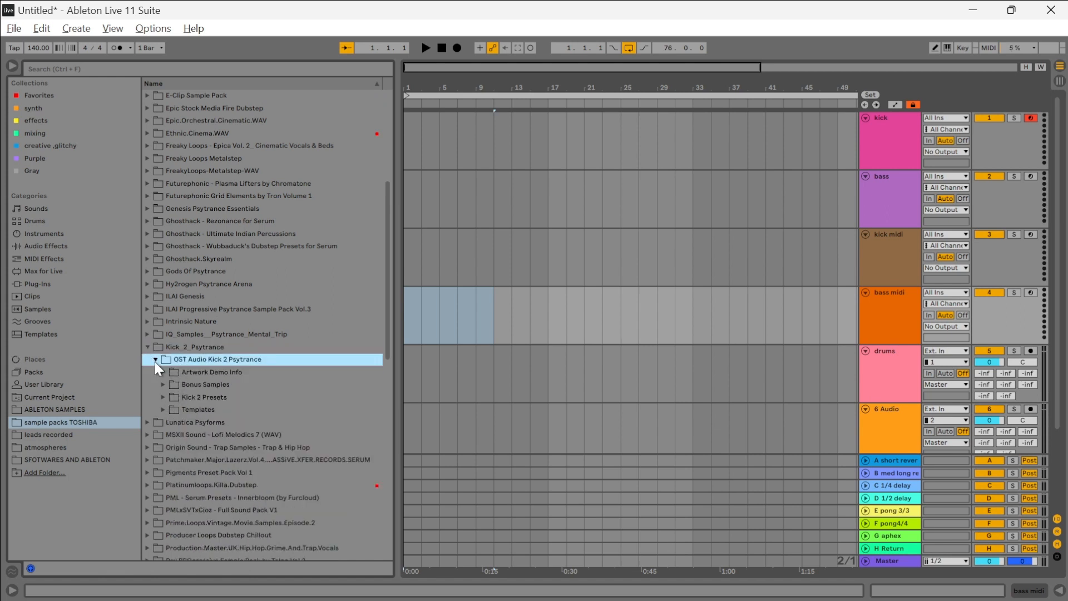
pyautogui.click(169, 397)
pyautogui.click(172, 410)
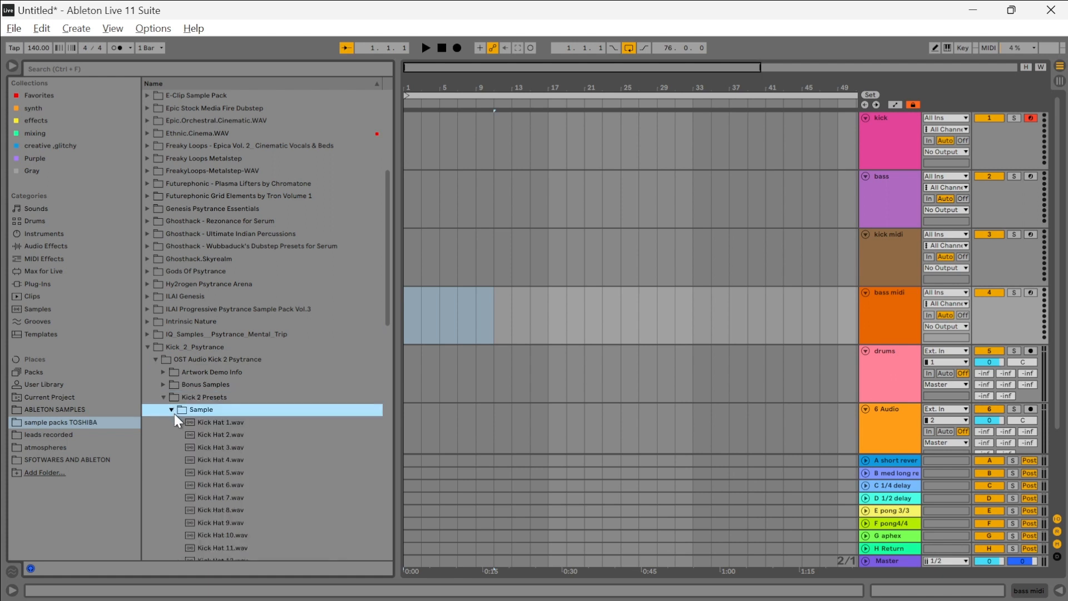
pyautogui.click(199, 435)
pyautogui.click(221, 473)
pyautogui.scroll(-2, 240, 461)
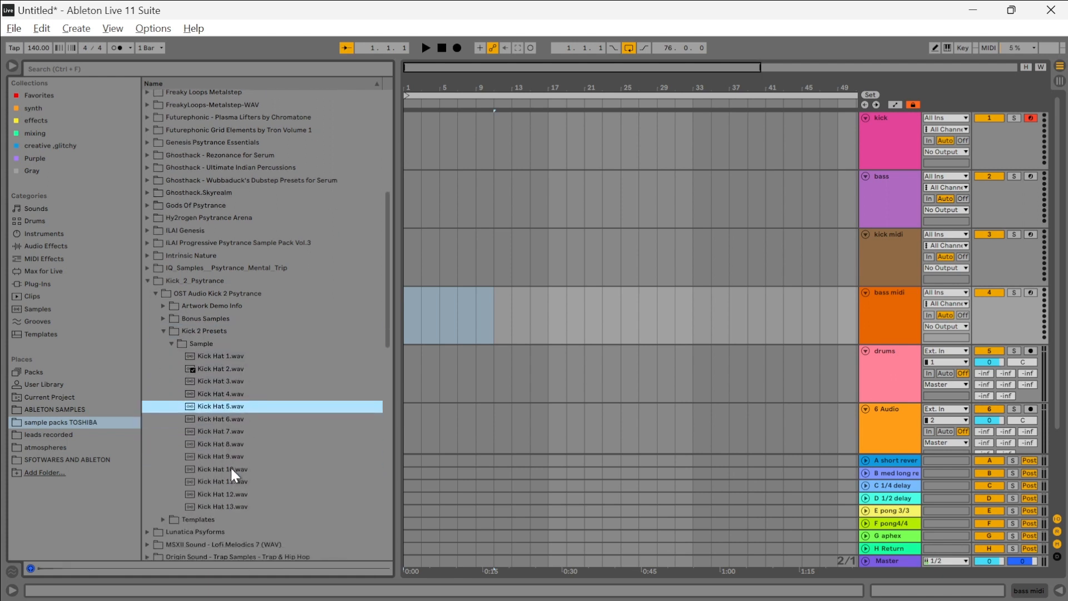
pyautogui.click(147, 281)
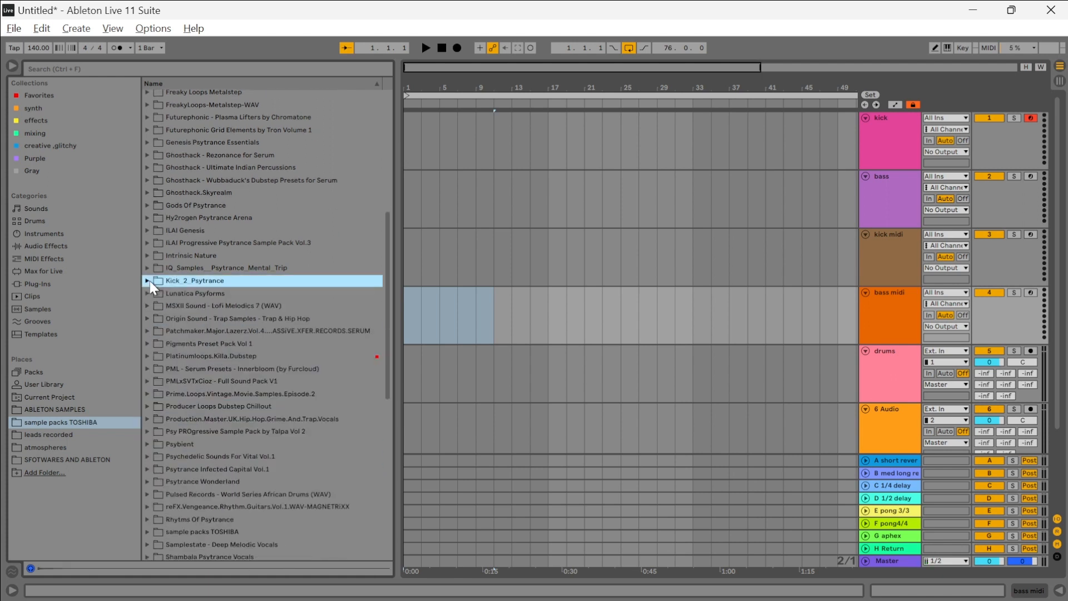
# Step: Audition the kick in the KIT01 138BPM one shots of Psytrance Infected Capital Vol.1, and collapse the pack
pyautogui.click(153, 456)
pyautogui.click(152, 469)
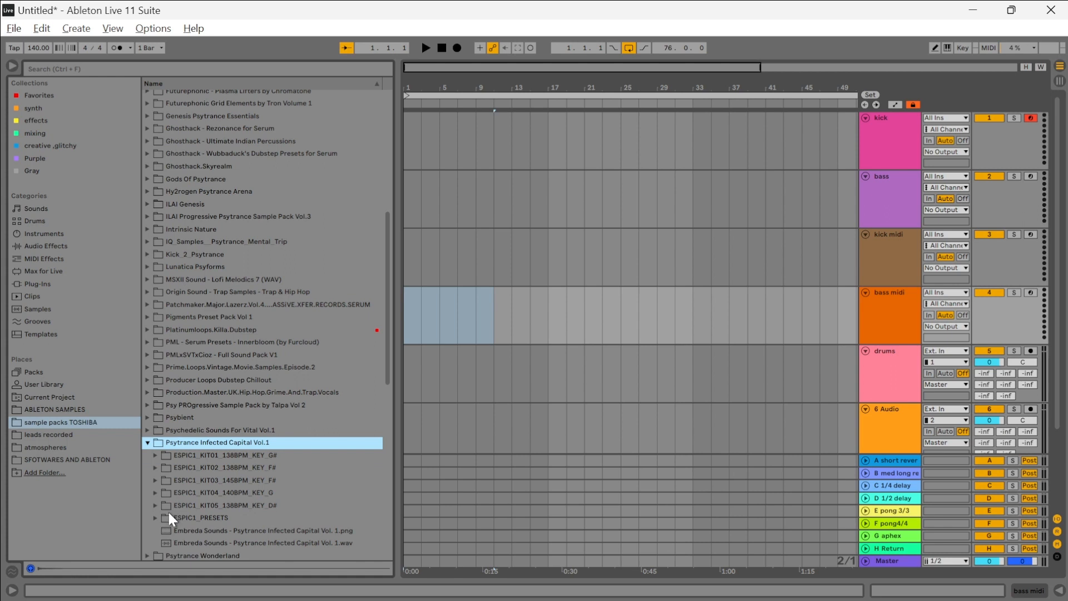
pyautogui.click(151, 455)
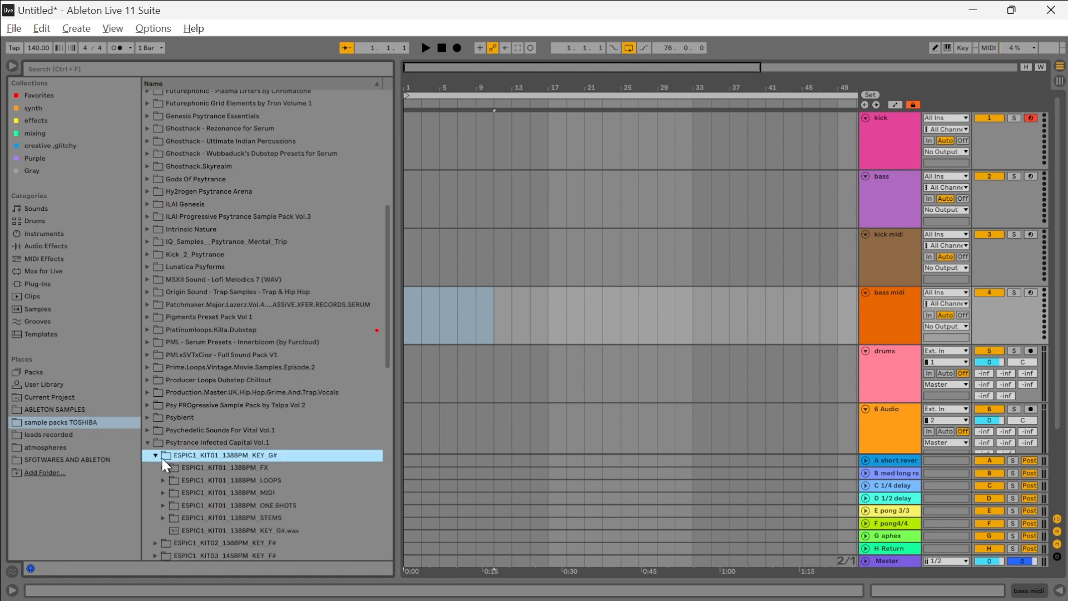
pyautogui.click(162, 506)
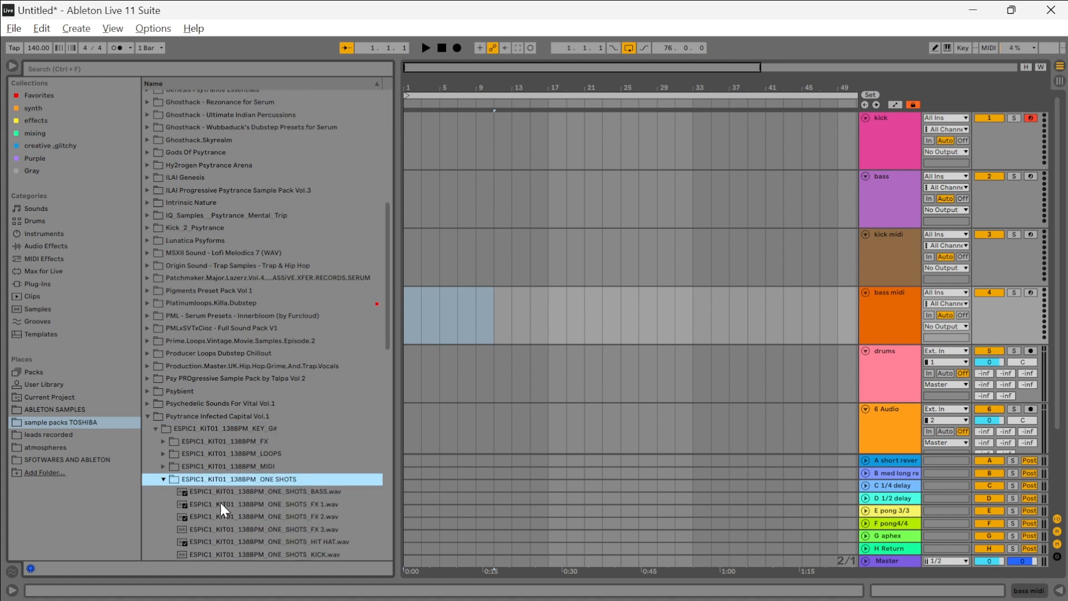
pyautogui.click(253, 512)
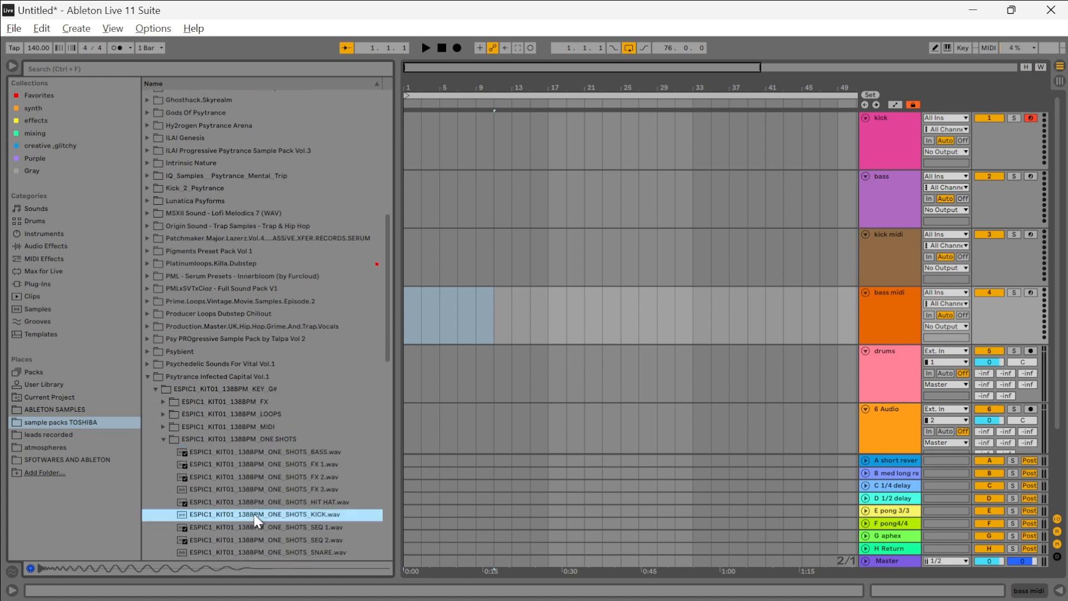
pyautogui.scroll(-2, 258, 492)
pyautogui.scroll(-1, 301, 499)
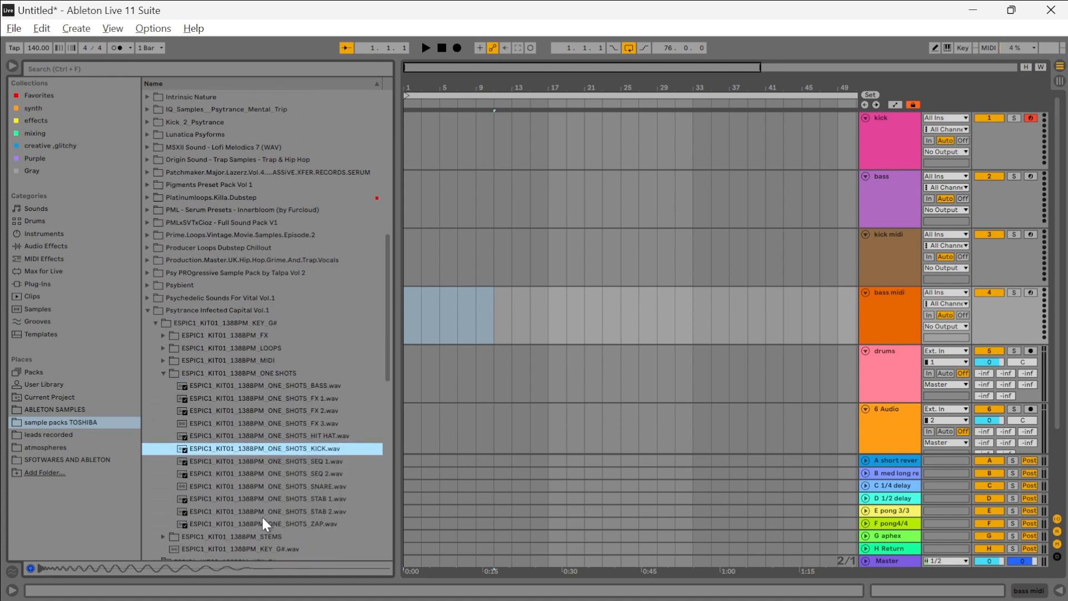
pyautogui.click(148, 310)
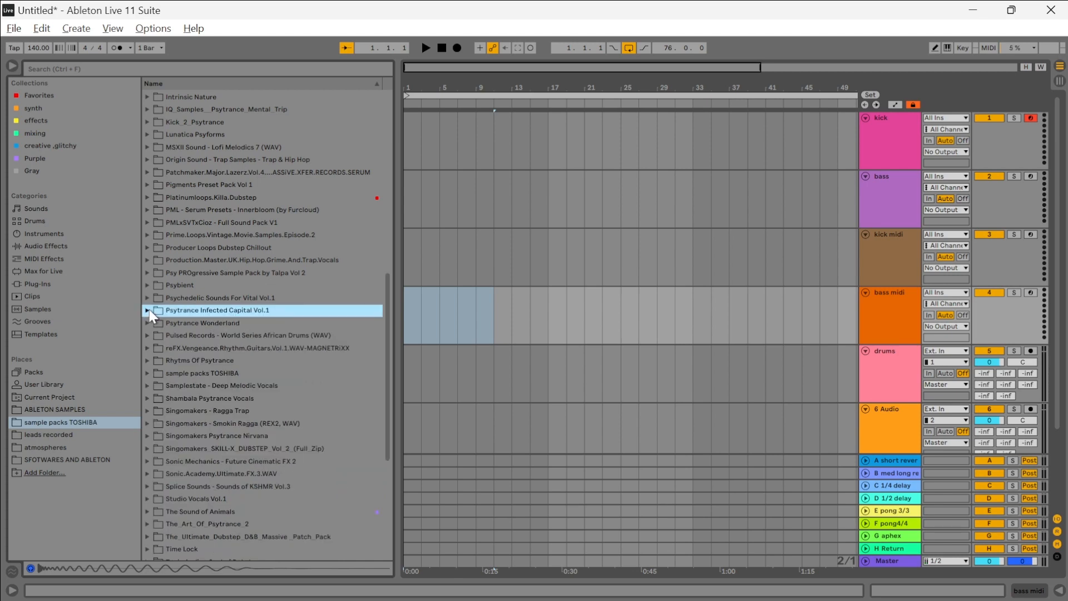
# Step: Search the browser for "kick" and list all results
pyautogui.scroll(-2, 310, 441)
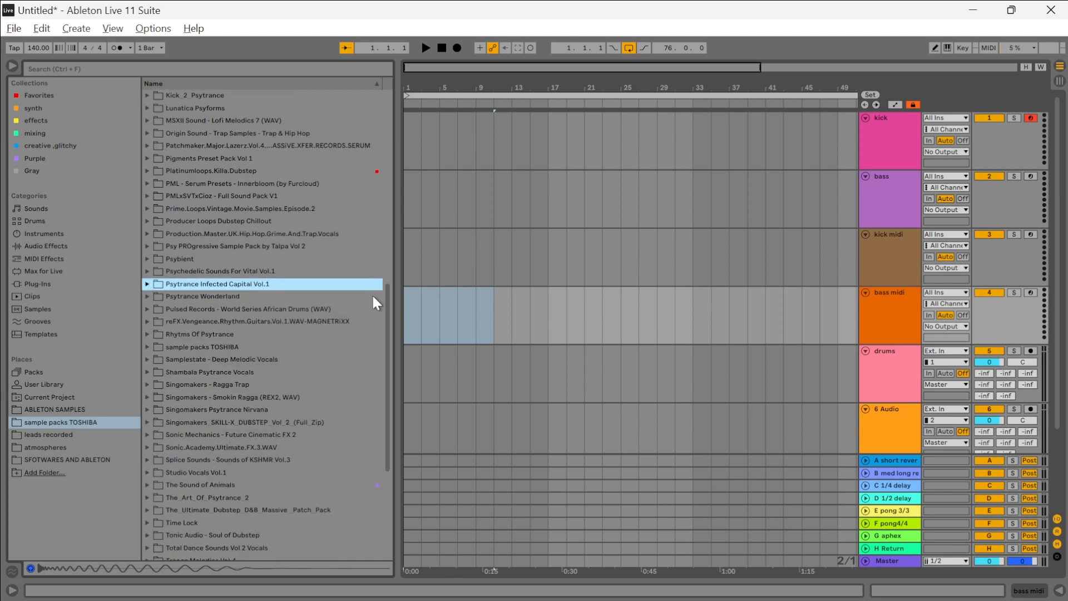
pyautogui.moveTo(386, 346); pyautogui.dragTo(390, 35)
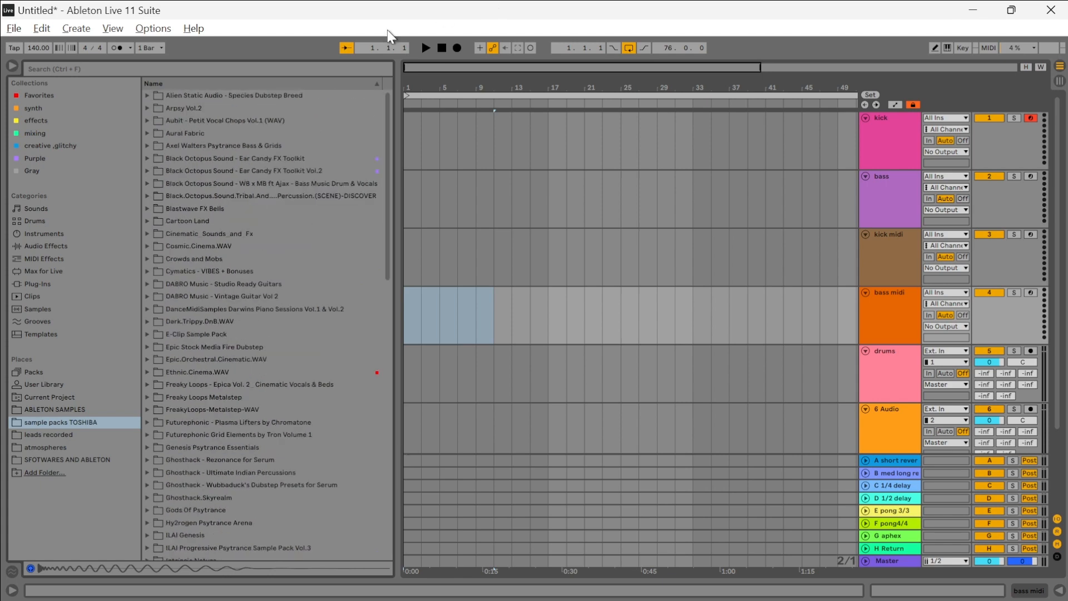
pyautogui.click(214, 68)
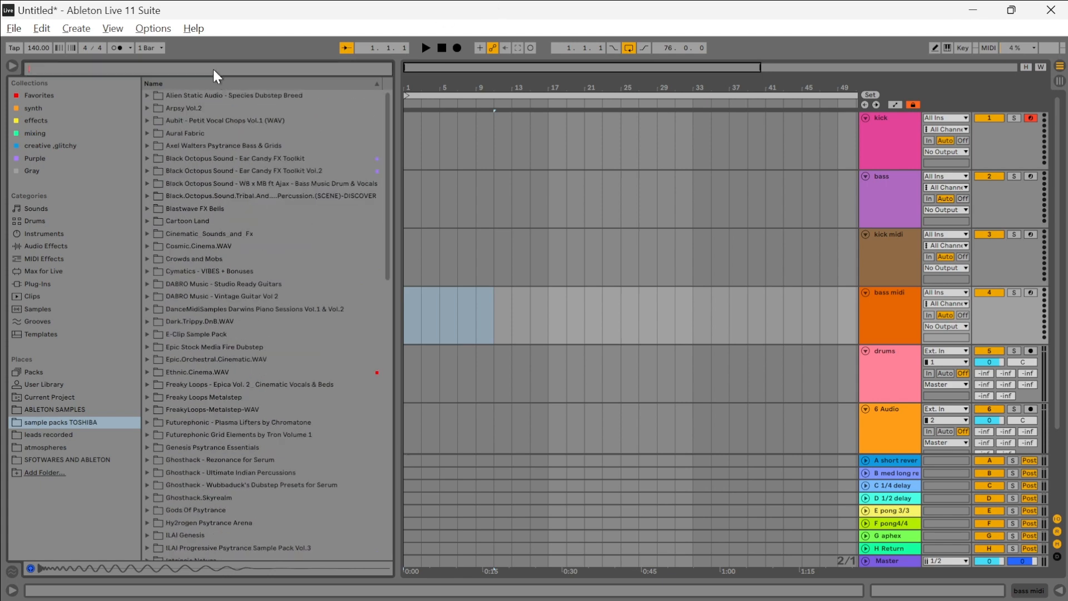
pyautogui.write('kick')
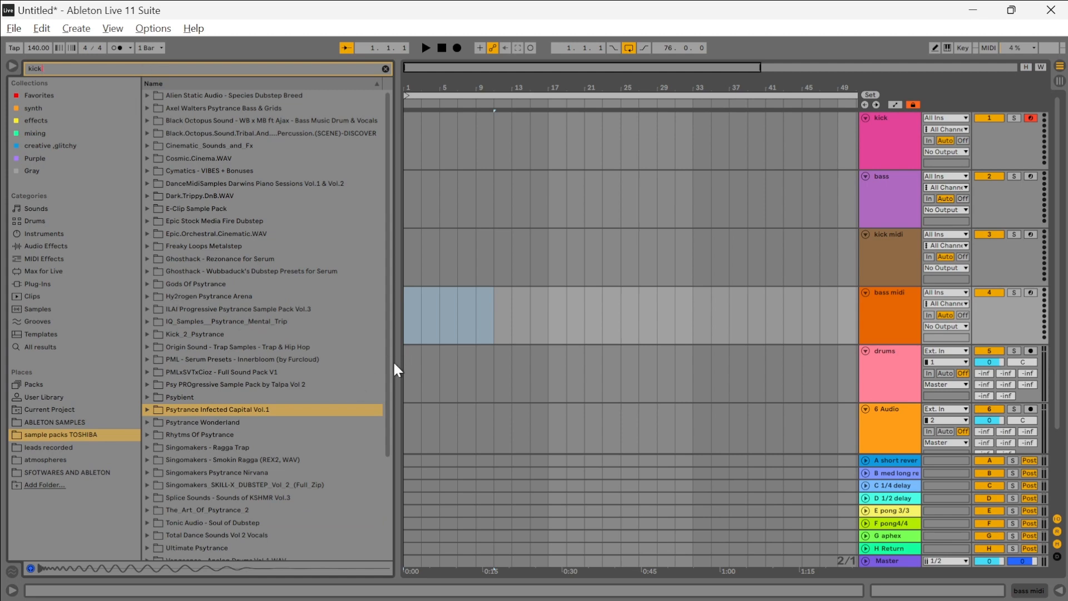
pyautogui.moveTo(391, 360); pyautogui.dragTo(389, 278)
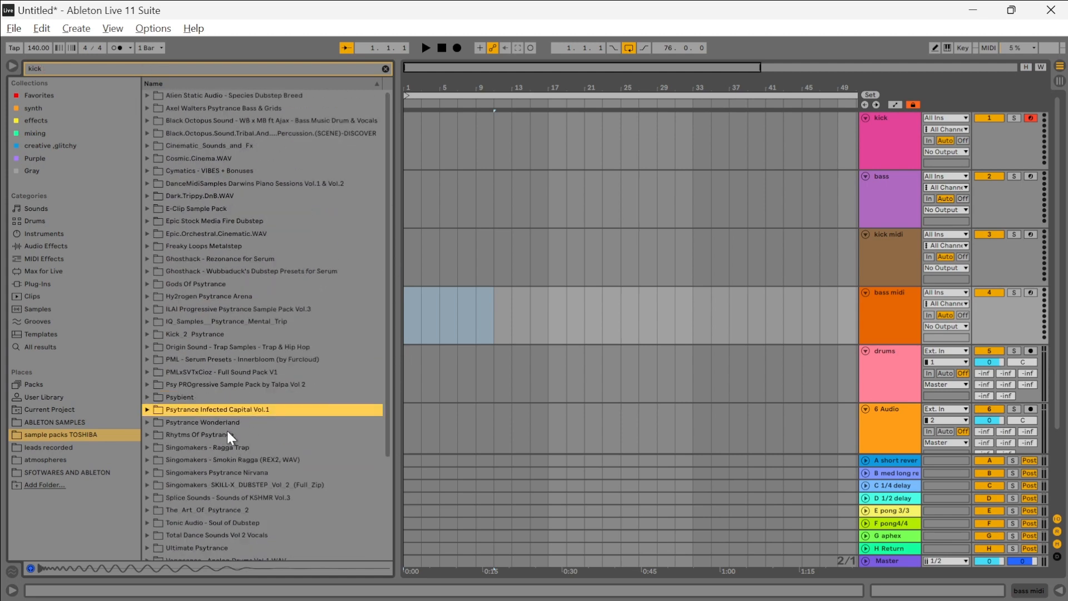
pyautogui.click(44, 346)
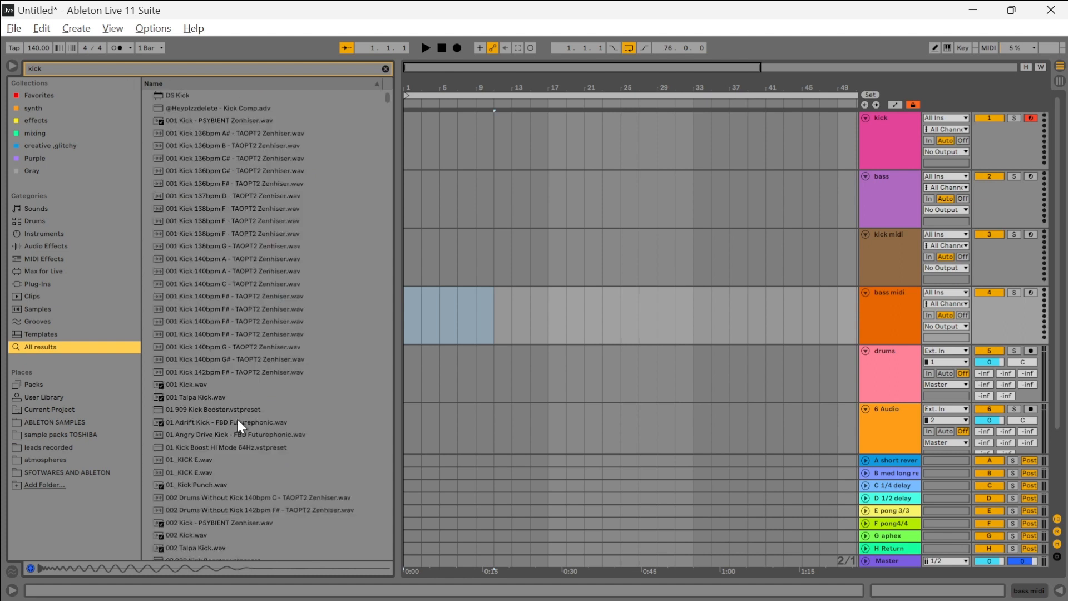
# Step: Audition Zenhiser 001 Kick 136bpm F# and 140bpm A, 001 Kick, 001 Talpa Kick, 01 Adrift Kick, 002 Kick and 002 Talpa Kick
pyautogui.click(215, 186)
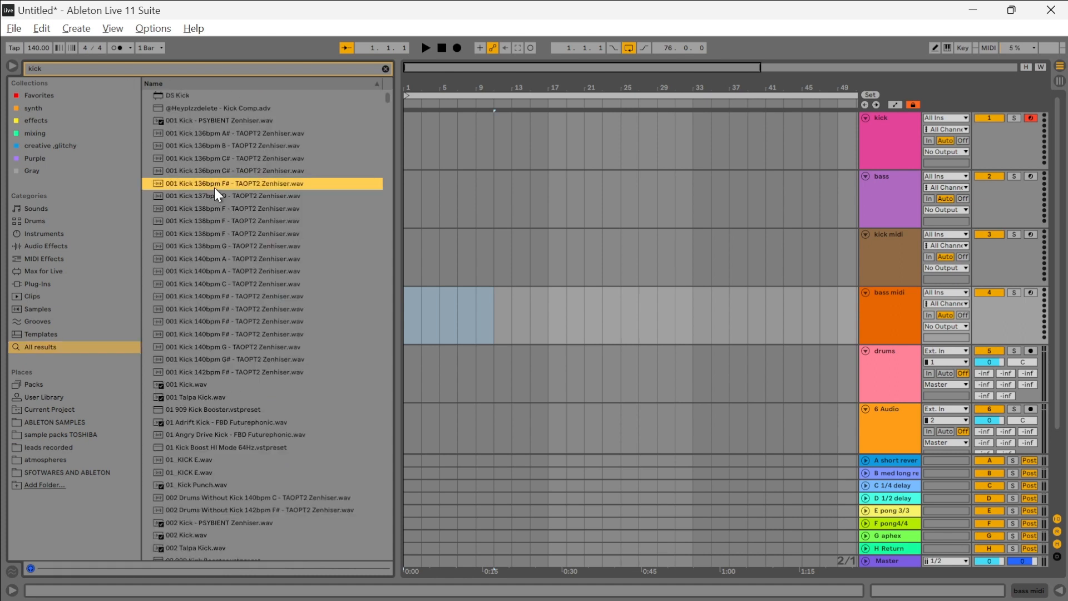
pyautogui.click(242, 260)
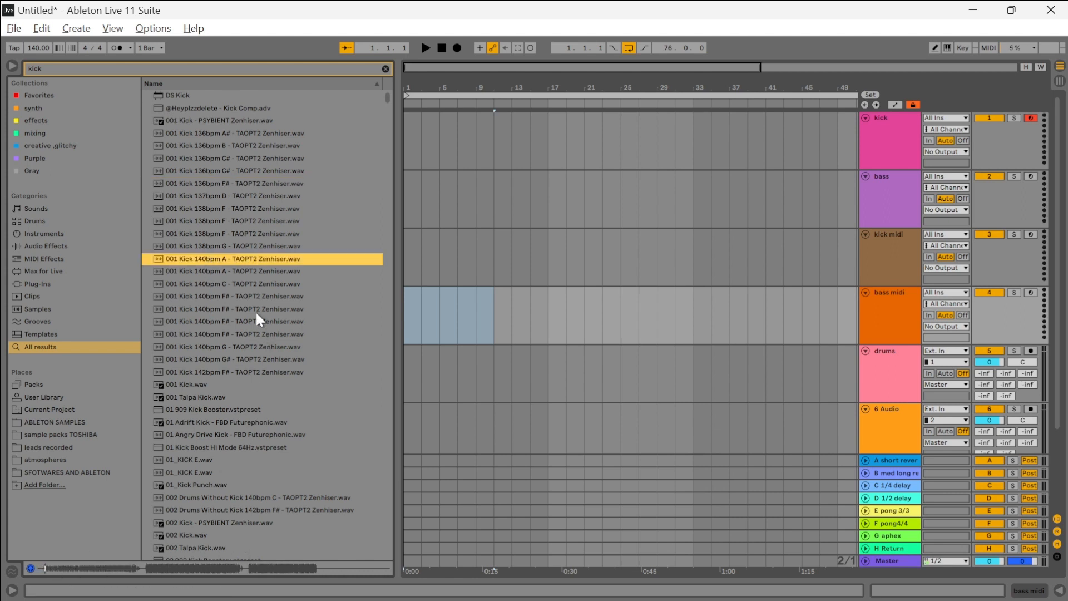
pyautogui.click(194, 385)
pyautogui.click(196, 397)
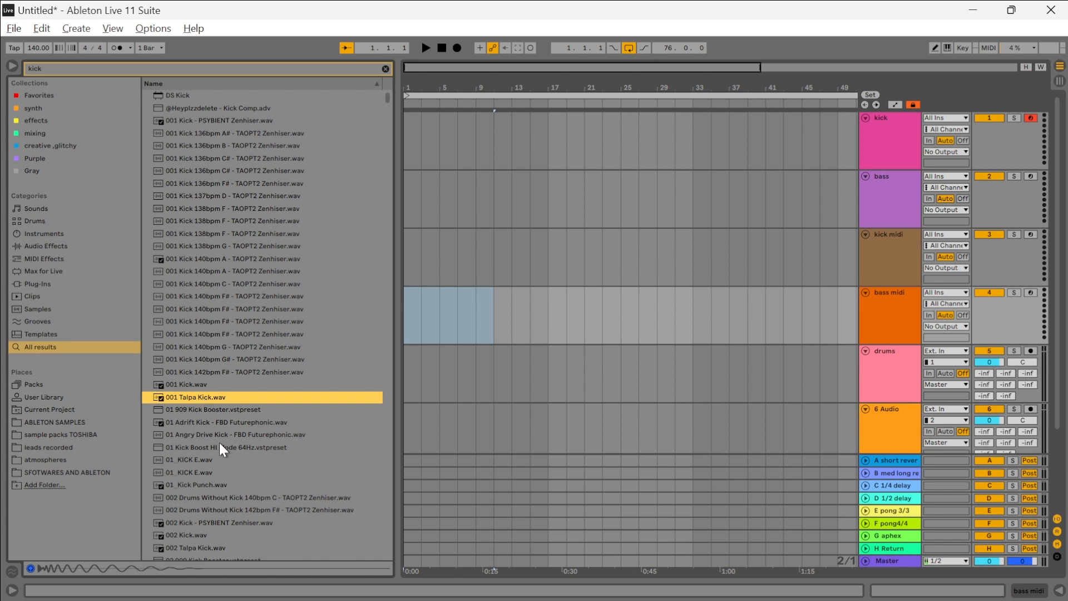
pyautogui.click(244, 422)
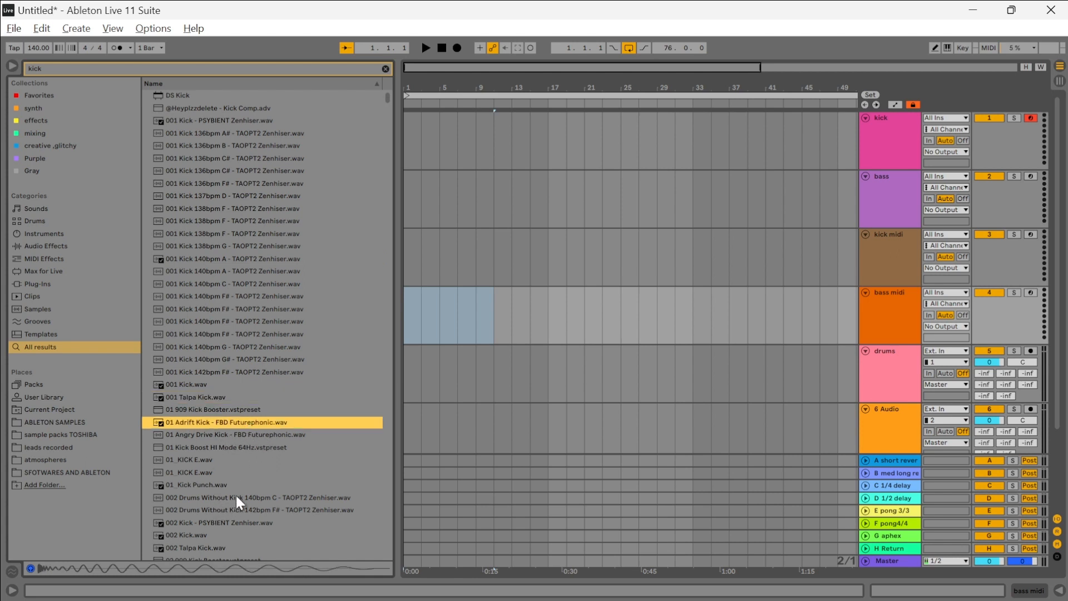
pyautogui.click(205, 535)
pyautogui.click(202, 547)
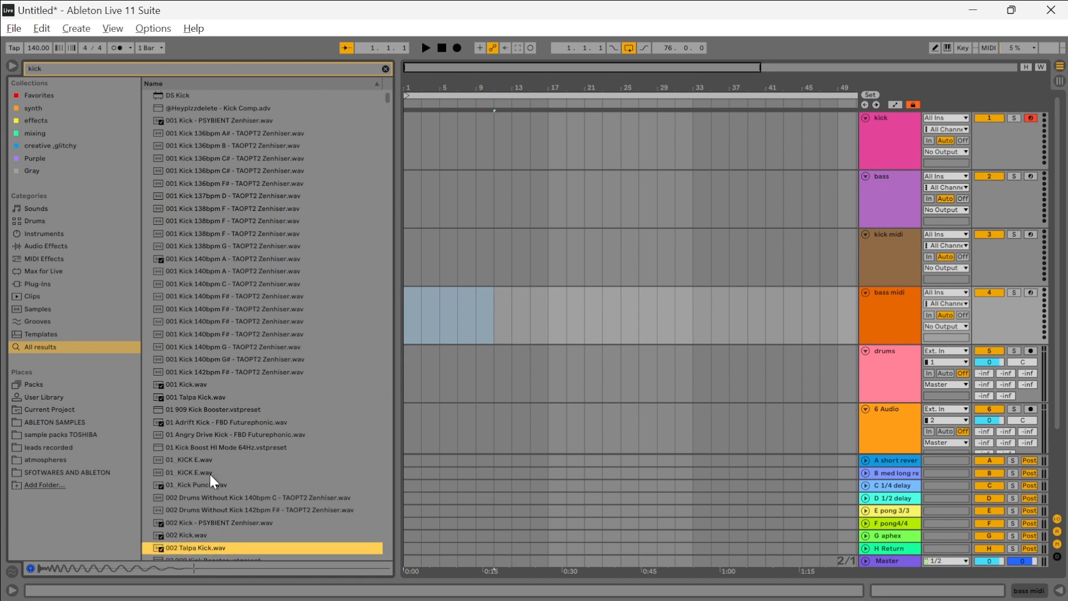
# Step: Audition the 002 Kick - PSYBIENT Zenhiser, 002 Kick, 02 Agile Kick and 02 Bitty Kick samples
pyautogui.scroll(-1, 209, 547)
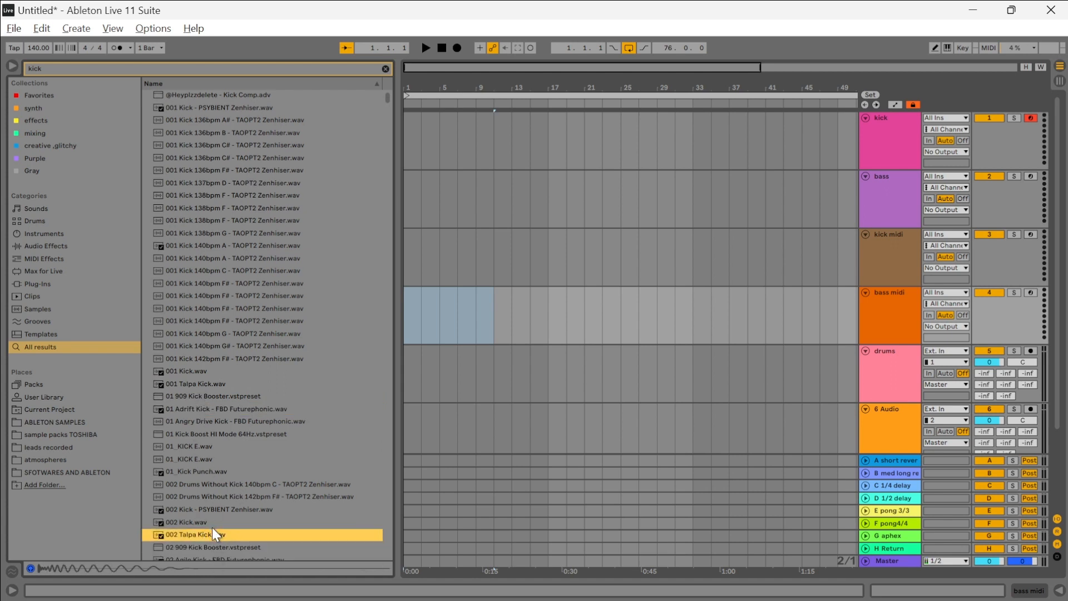
pyautogui.click(212, 513)
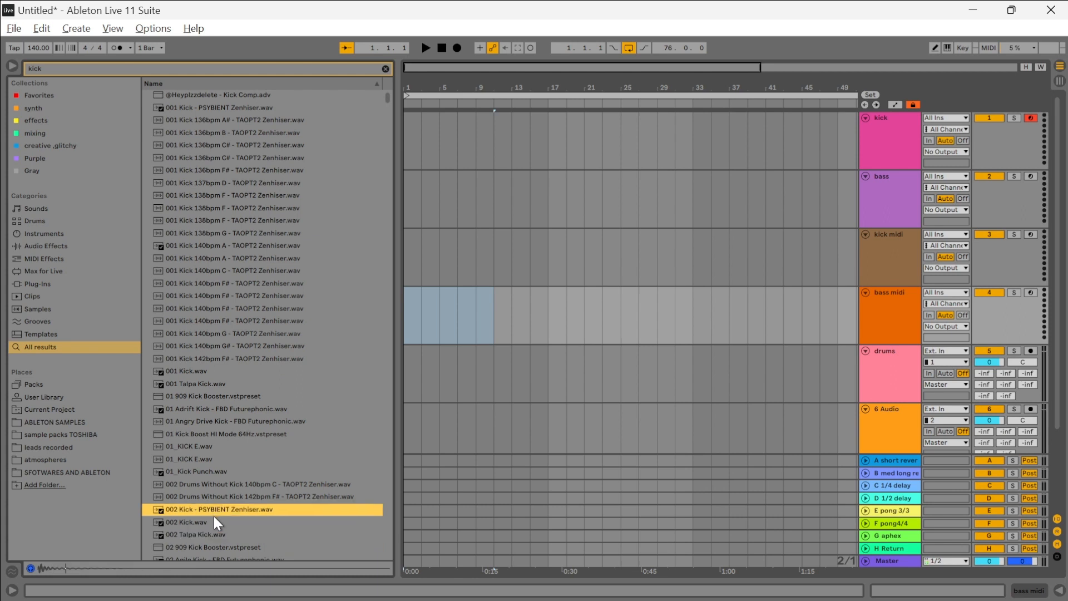
pyautogui.click(204, 524)
pyautogui.click(206, 516)
pyautogui.scroll(-4, 210, 509)
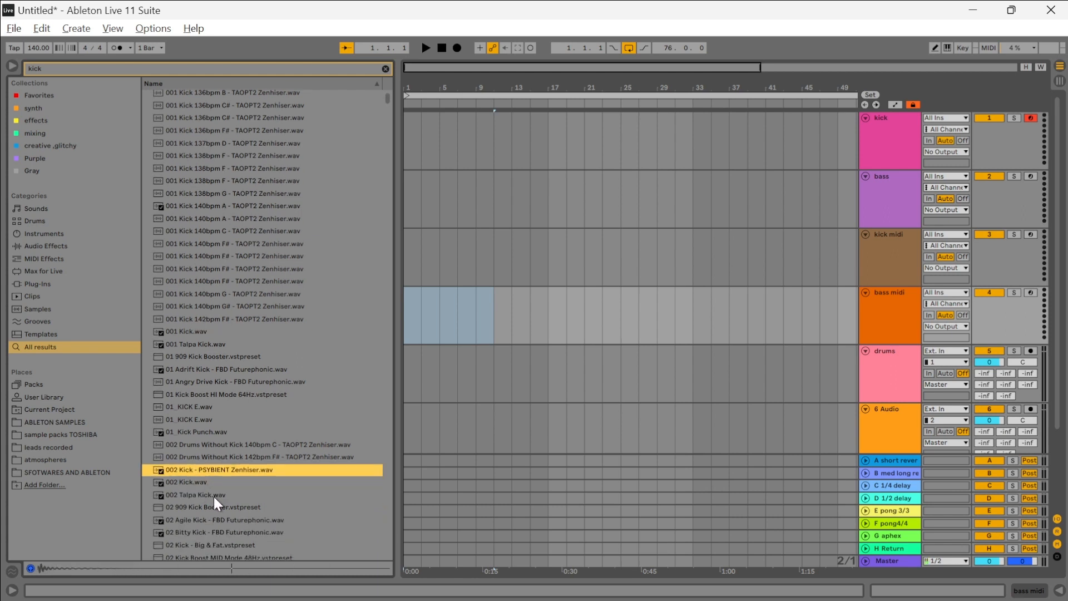
pyautogui.click(209, 508)
pyautogui.click(208, 519)
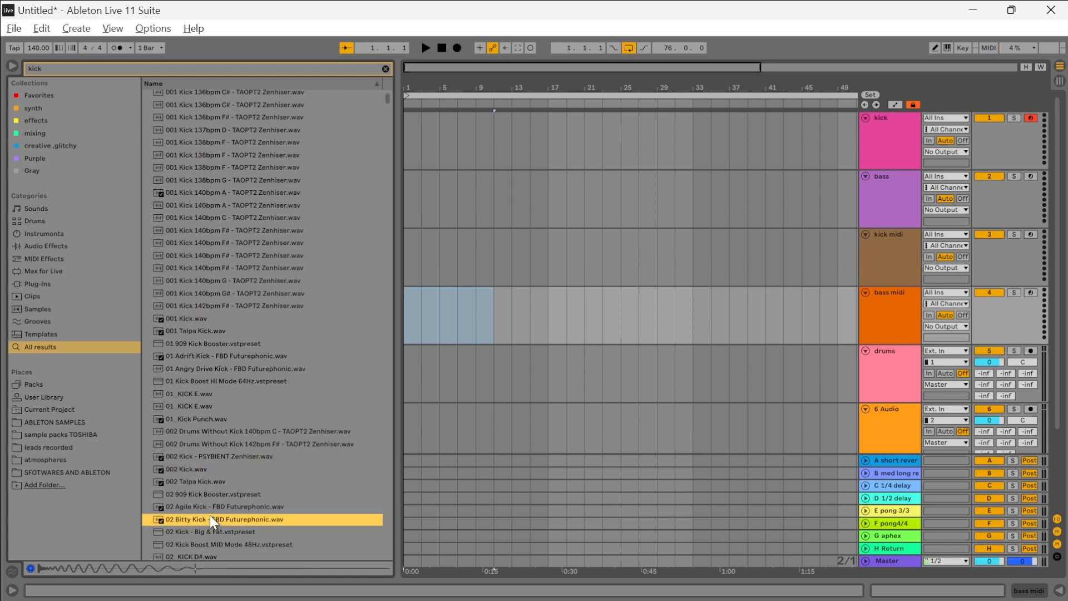
pyautogui.click(212, 504)
pyautogui.click(211, 515)
# Step: Audition the 02_Kick Pro sample and look back through the kick results
pyautogui.scroll(-3, 211, 511)
pyautogui.scroll(-1, 189, 523)
pyautogui.click(189, 531)
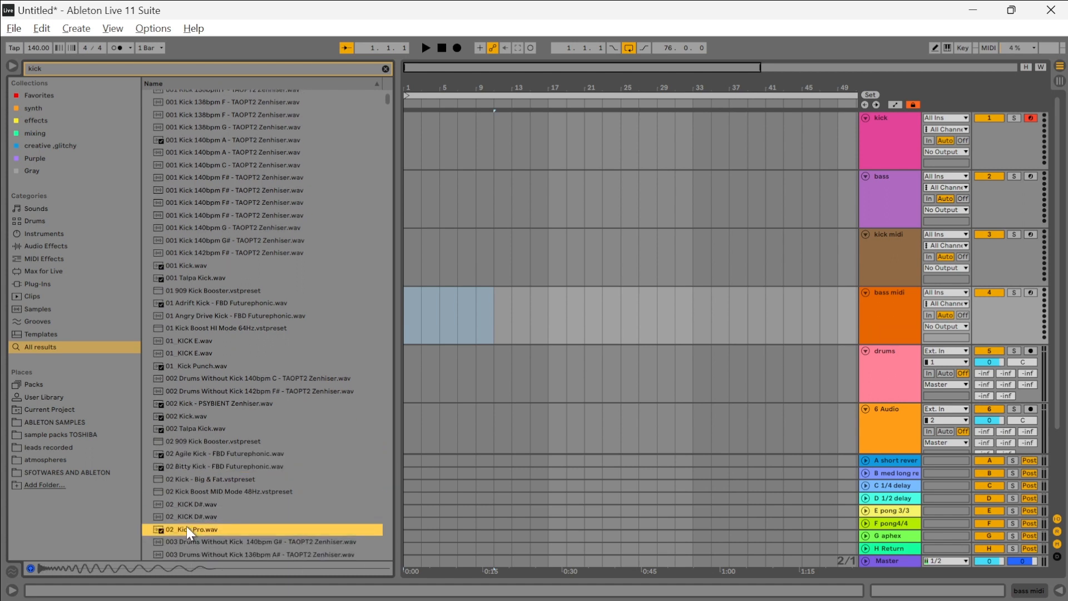
pyautogui.moveTo(186, 526); pyautogui.dragTo(189, 524)
pyautogui.scroll(1, 191, 307)
pyautogui.scroll(2, 235, 241)
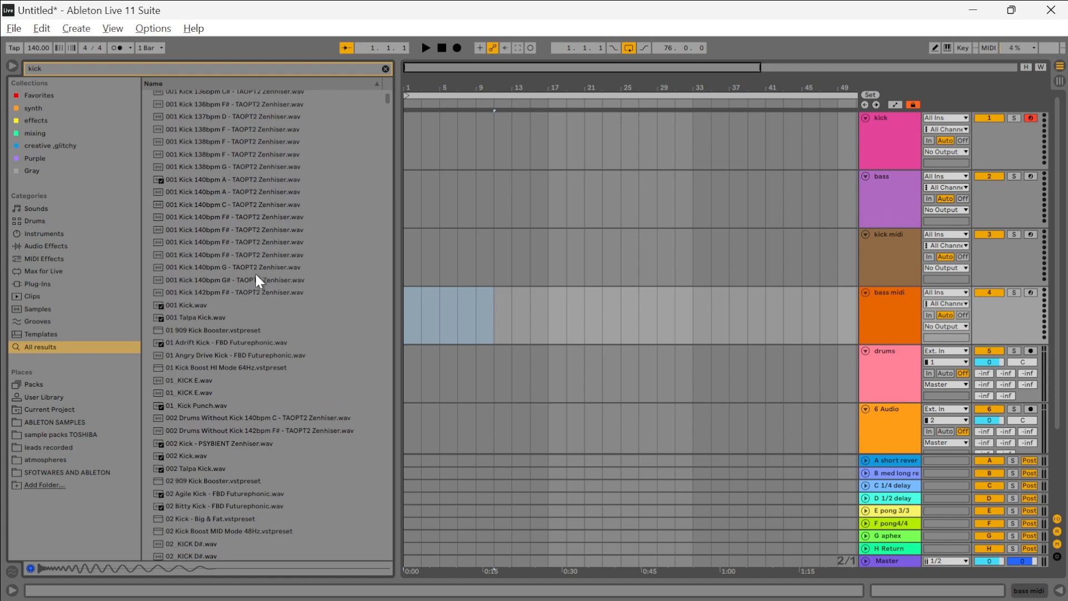
pyautogui.scroll(5, 256, 274)
# Step: Clear the search and open the nested Integral Psytrance folder in the ABLETON SAMPLES place
pyautogui.click(387, 67)
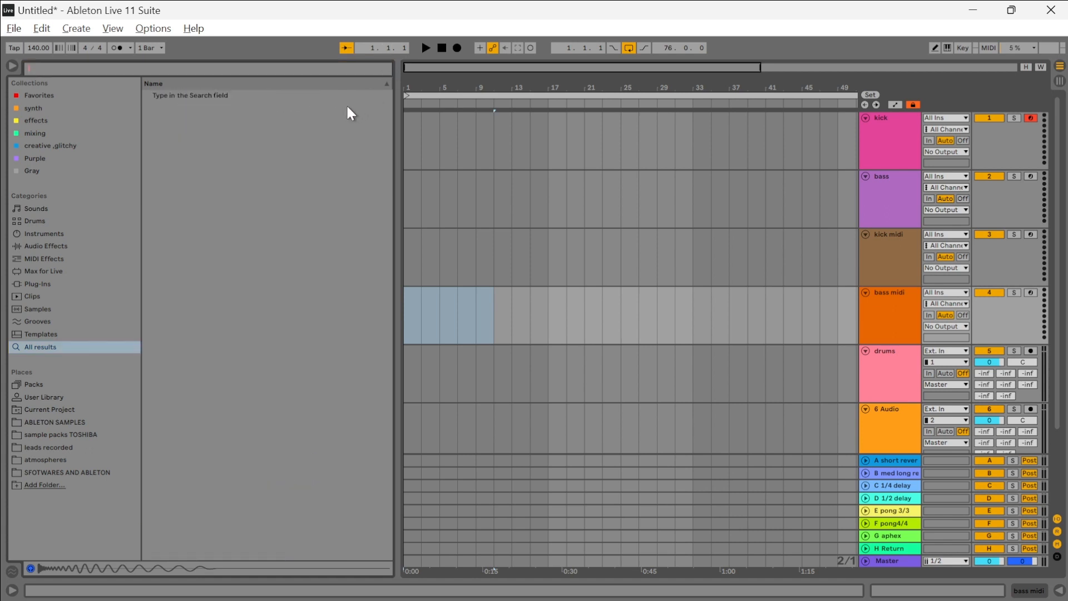
pyautogui.click(61, 421)
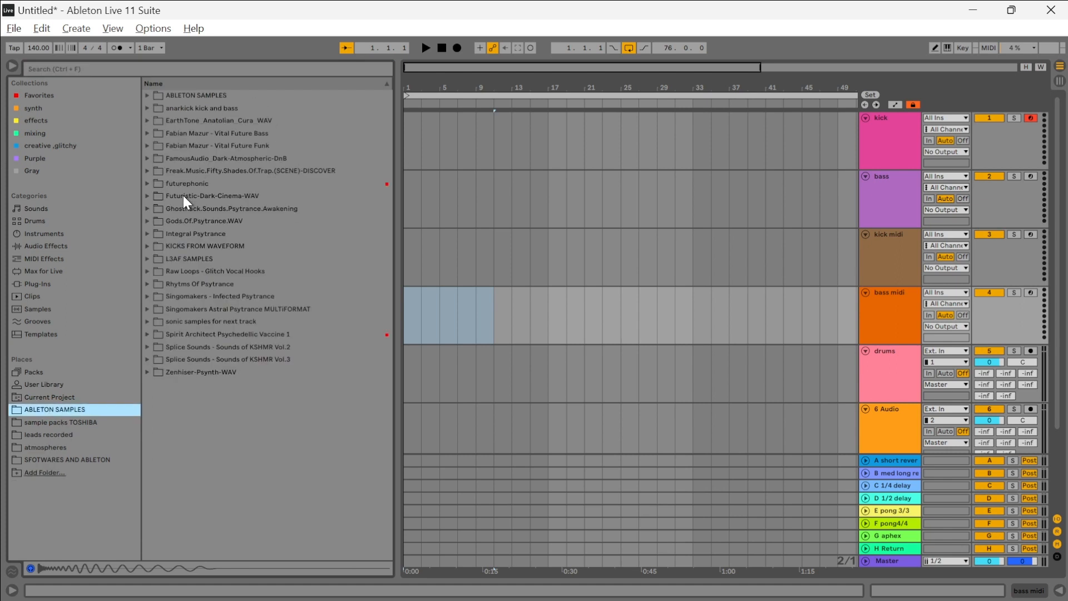
pyautogui.click(148, 234)
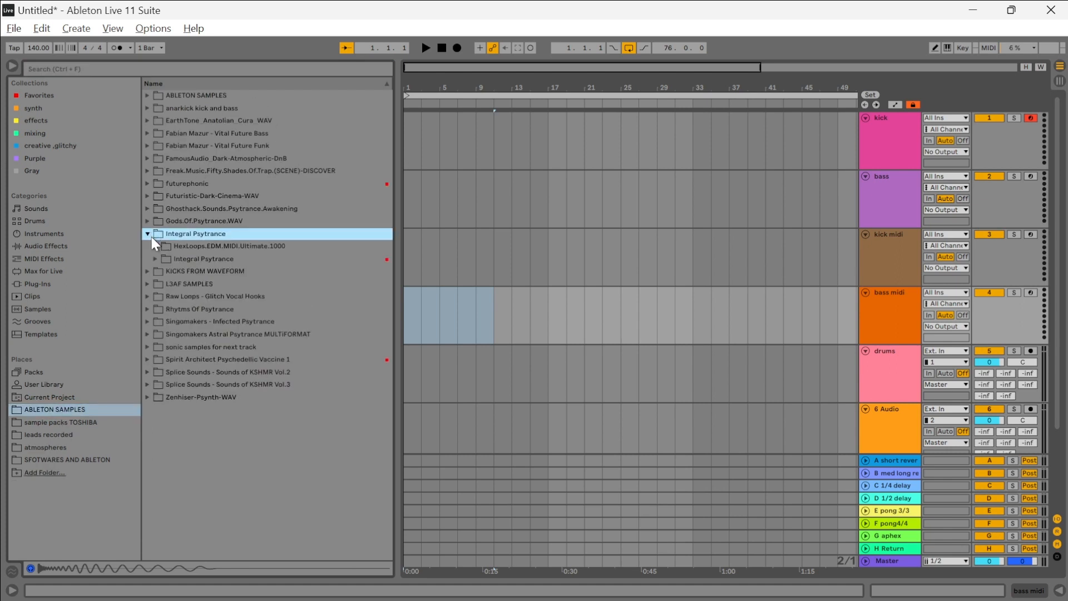
pyautogui.click(156, 259)
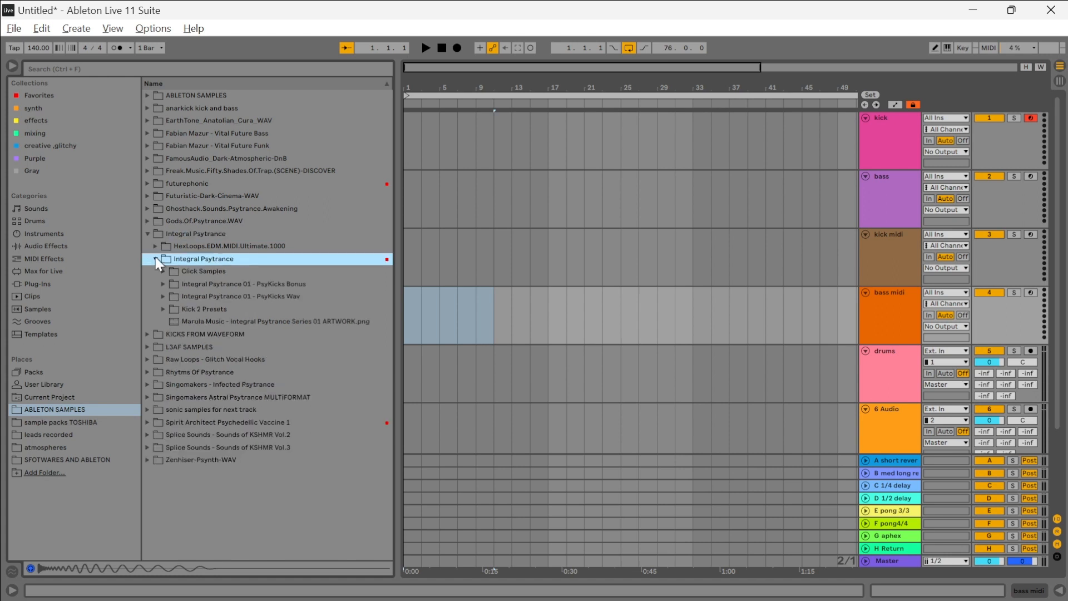
# Step: Open the Integral Psytrance 01 - PsyKicks Wav folder and audition PsyKick 04_A, 07_G, 10_G#, 11_G, 13_G, 17_G, 02_G and 01_F
pyautogui.click(164, 292)
pyautogui.click(206, 347)
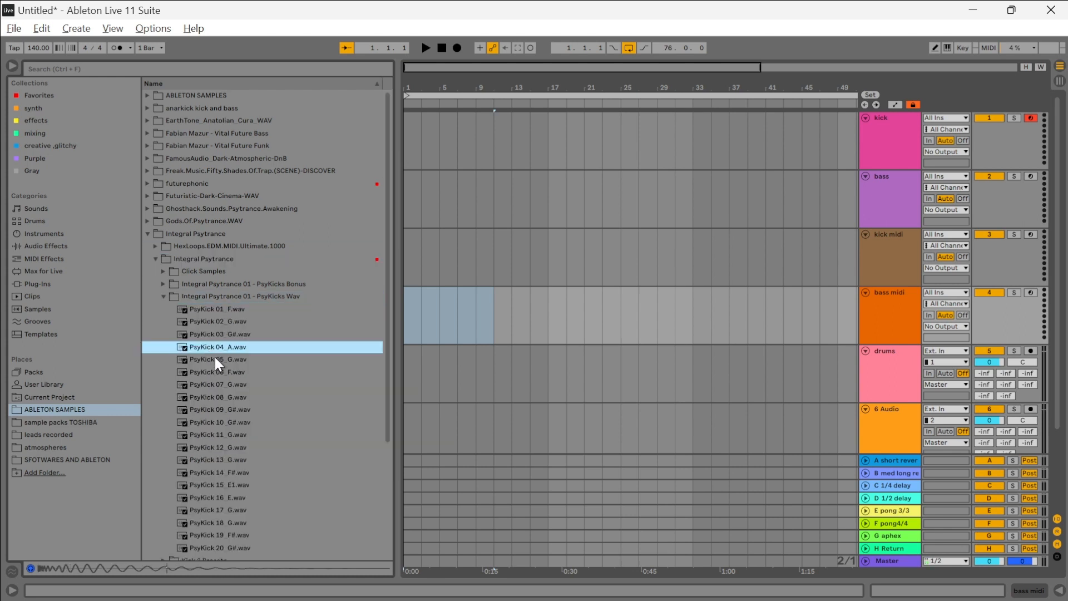
pyautogui.click(223, 383)
pyautogui.click(242, 421)
pyautogui.click(255, 435)
pyautogui.click(256, 461)
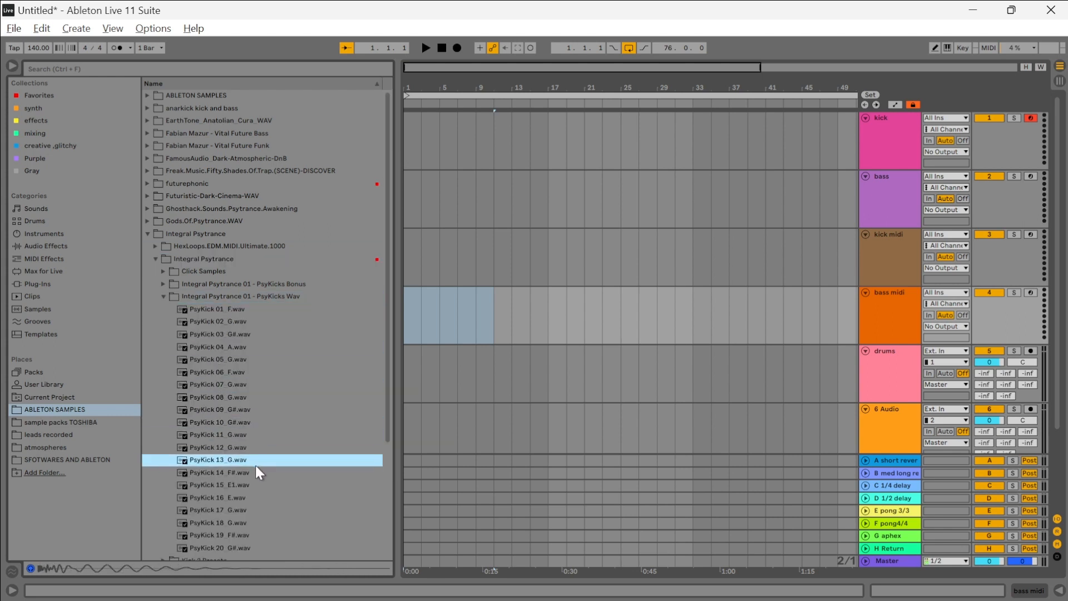
pyautogui.click(248, 509)
pyautogui.click(234, 324)
pyautogui.click(228, 311)
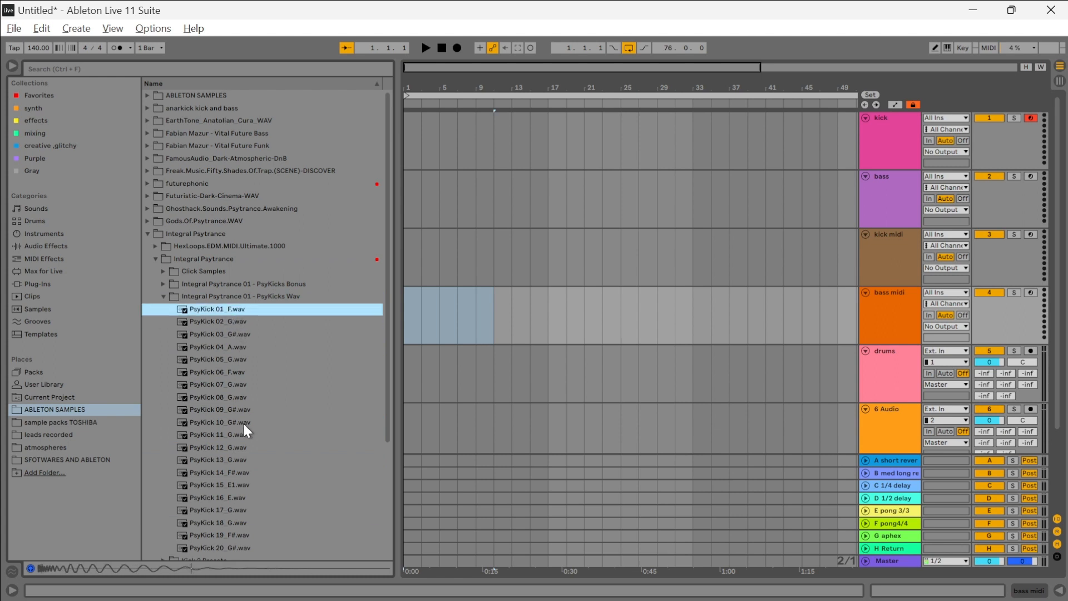
# Step: Audition PsyKick 17_G, 18_G, 19_F# and 20_G#, followed by PsyKick 10_G# and 07_G
pyautogui.scroll(-2, 278, 471)
pyautogui.click(266, 440)
pyautogui.click(258, 458)
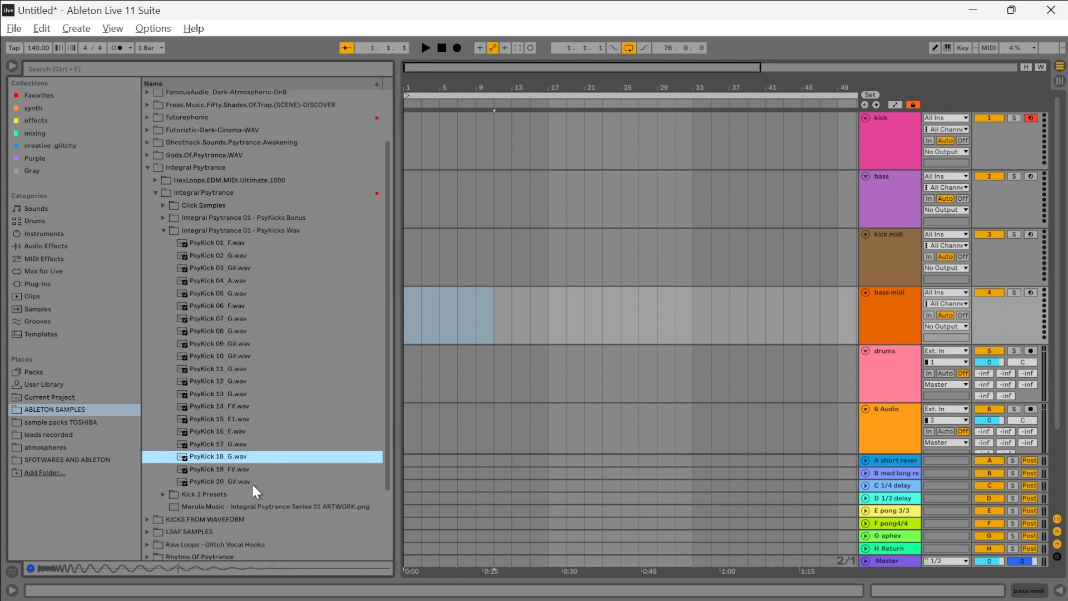
pyautogui.click(252, 473)
pyautogui.click(252, 482)
pyautogui.click(255, 355)
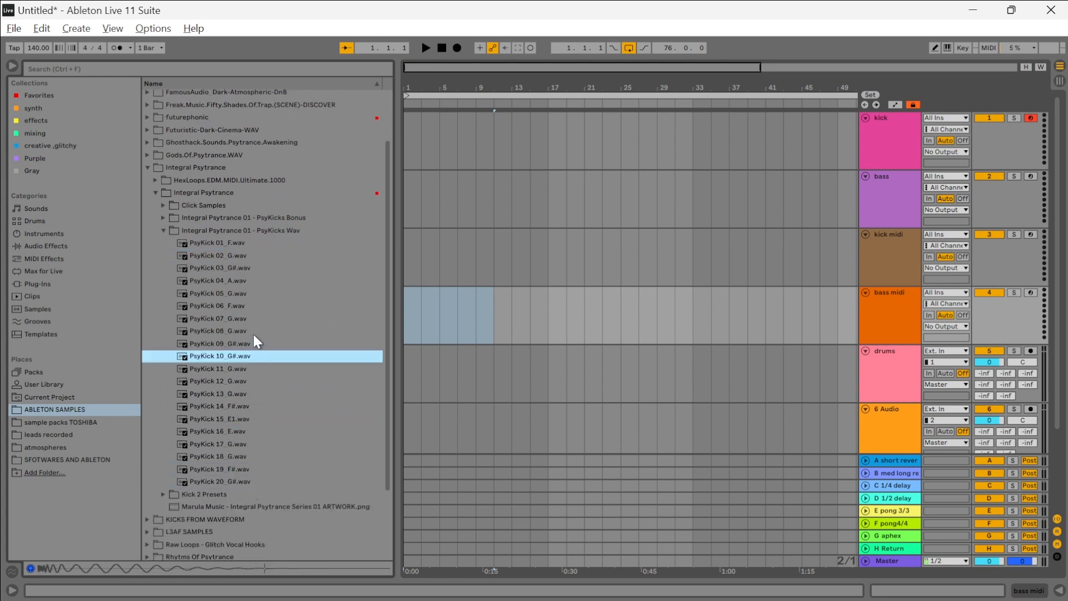
pyautogui.click(253, 319)
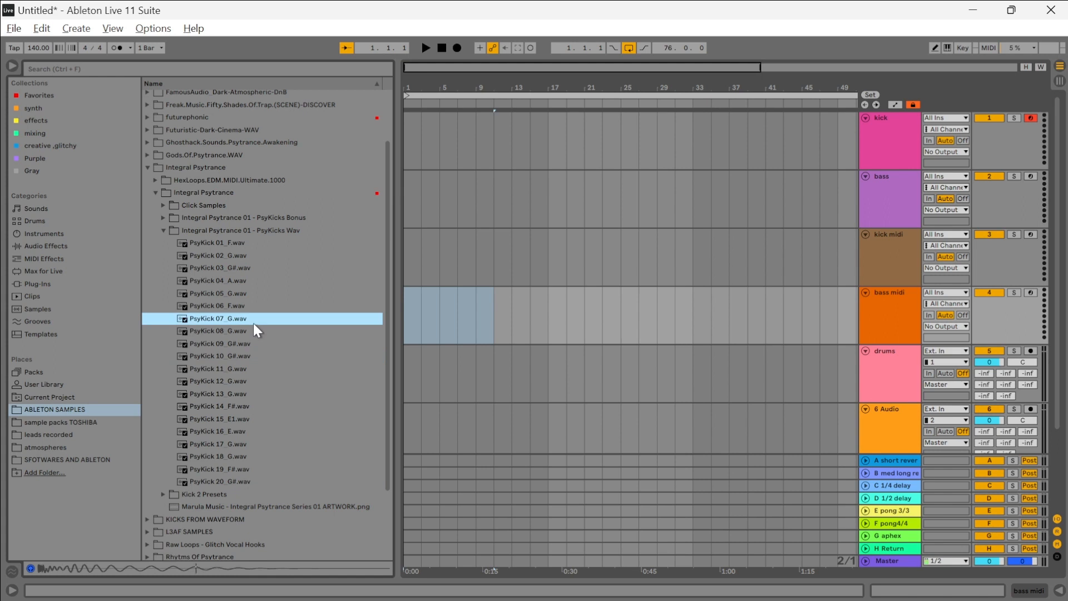
# Step: Place the PsyKick 07_G sample on the kick track at position 17.1.1
pyautogui.click(210, 326)
pyautogui.click(210, 323)
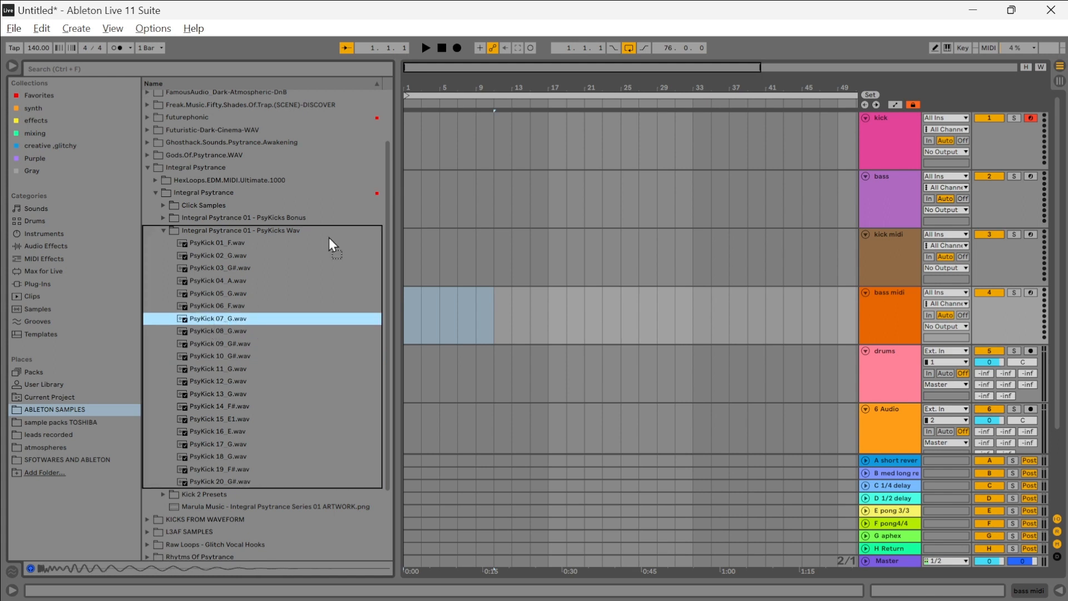
pyautogui.click(476, 179)
pyautogui.click(495, 219)
pyautogui.click(562, 133)
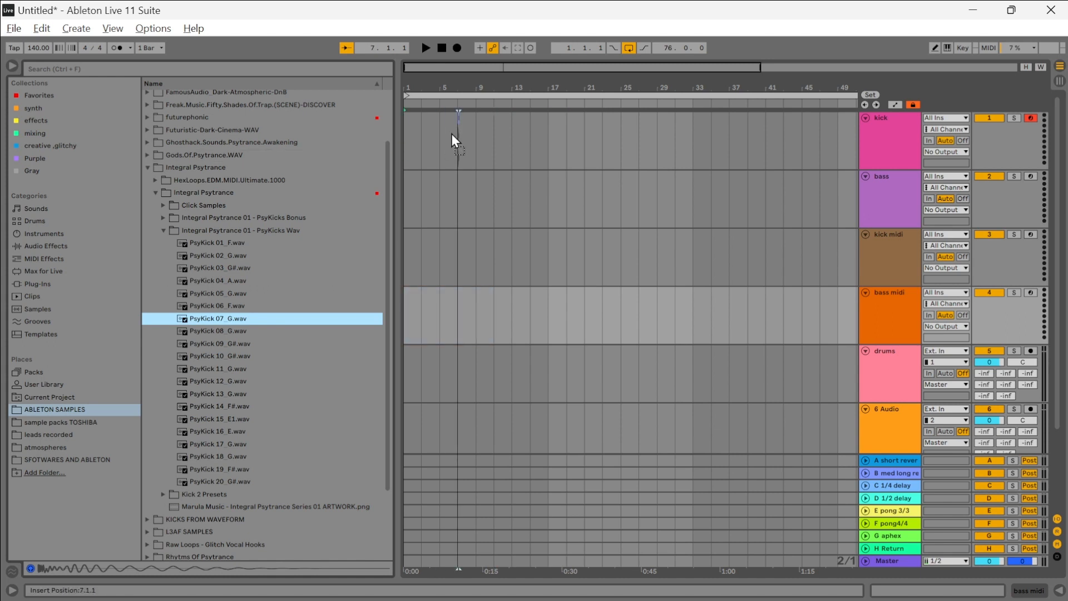
pyautogui.click(448, 133)
pyautogui.click(429, 133)
pyautogui.click(478, 134)
pyautogui.click(535, 136)
pyautogui.click(553, 136)
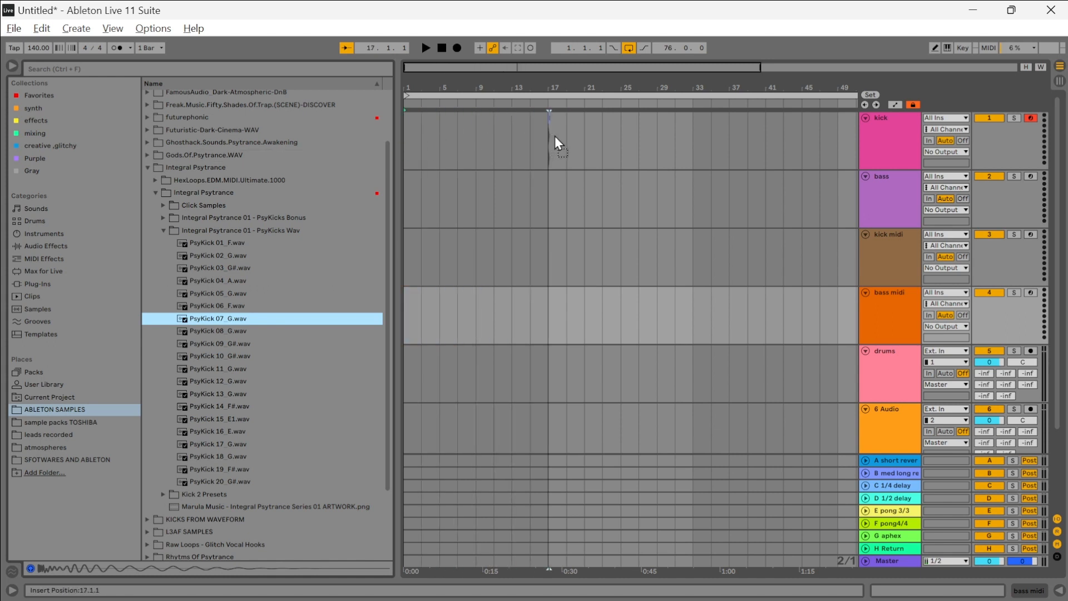
pyautogui.click(553, 133)
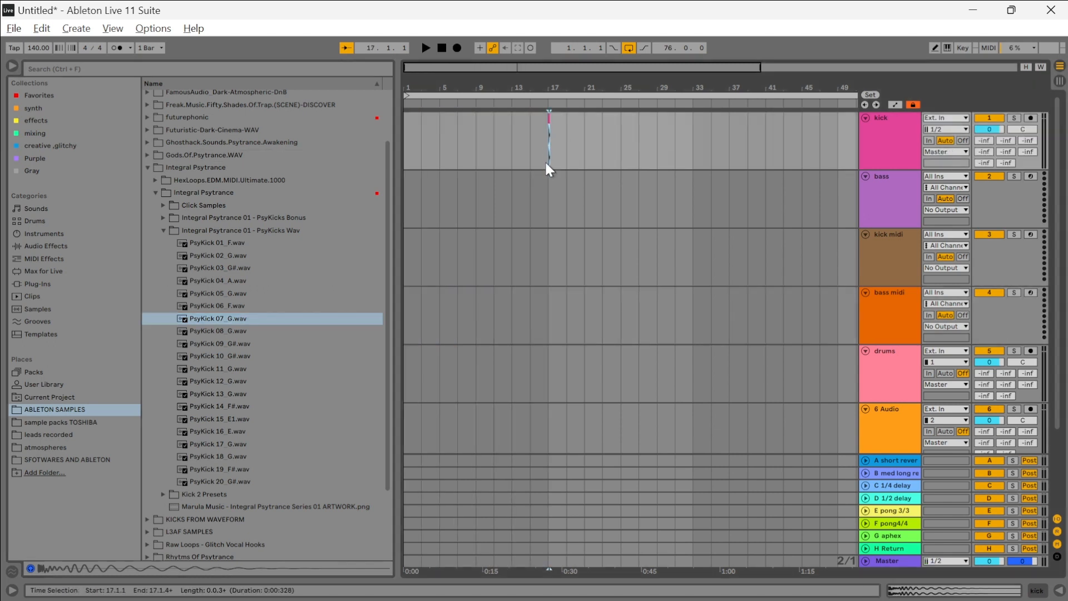
# Step: Hide the browser to widen the arrangement around the PsyKick 07_G clip
pyautogui.scroll(5, 559, 155)
pyautogui.hscroll(-3, 473, 160)
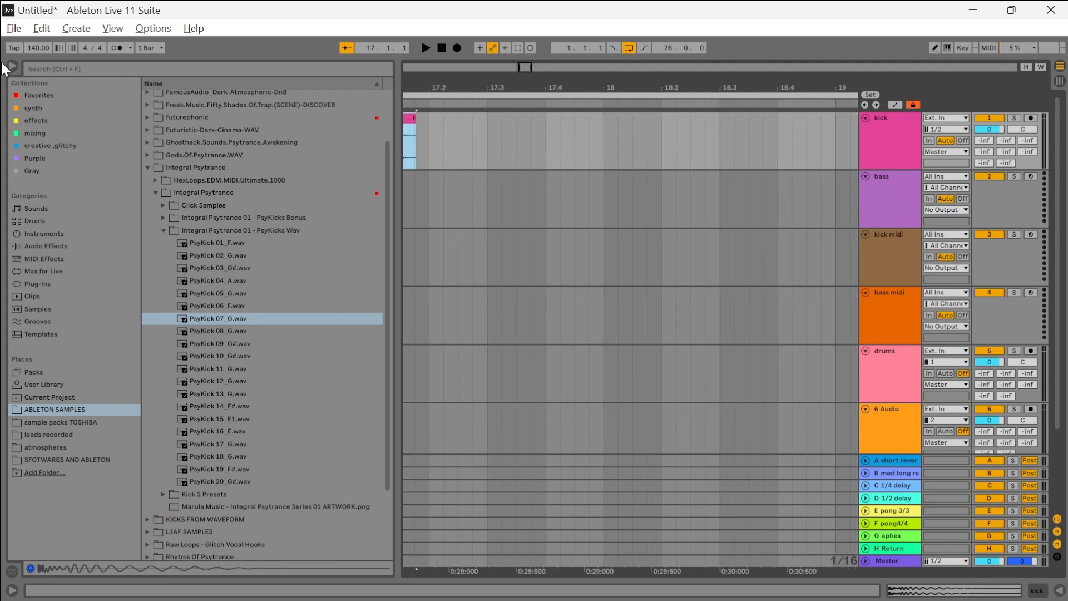
pyautogui.click(11, 66)
pyautogui.hscroll(-4, 272, 172)
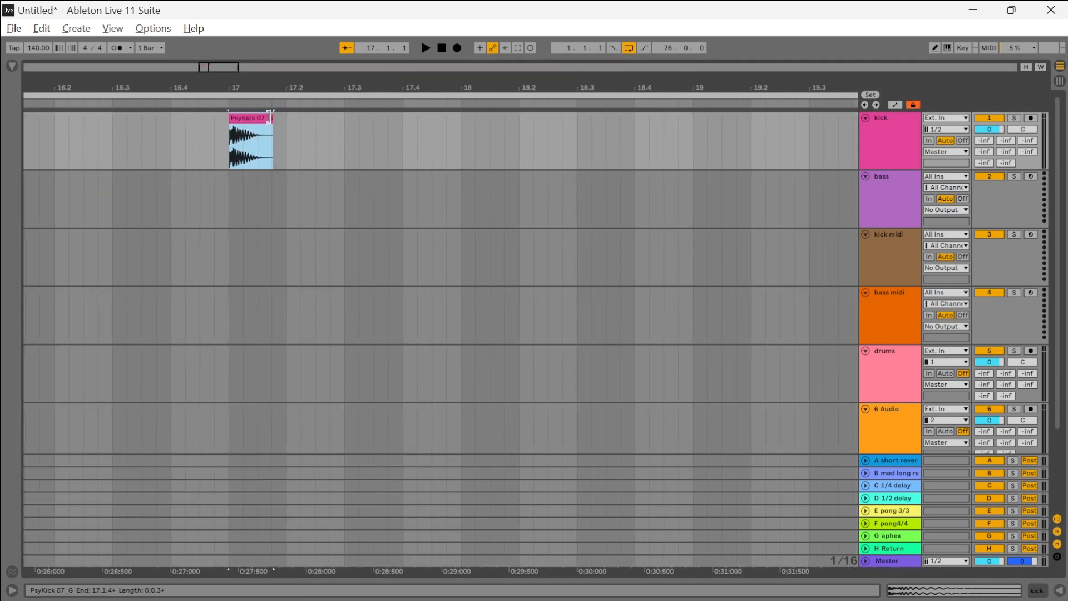
pyautogui.hscroll(-2, 278, 153)
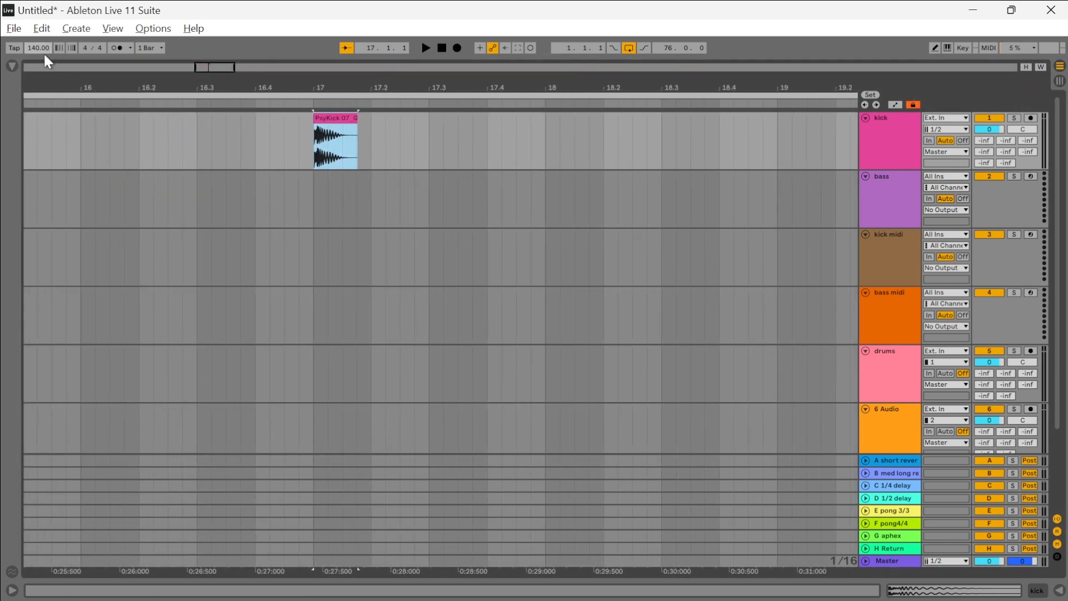
pyautogui.scroll(2, 47, 64)
pyautogui.scroll(-4, 509, 202)
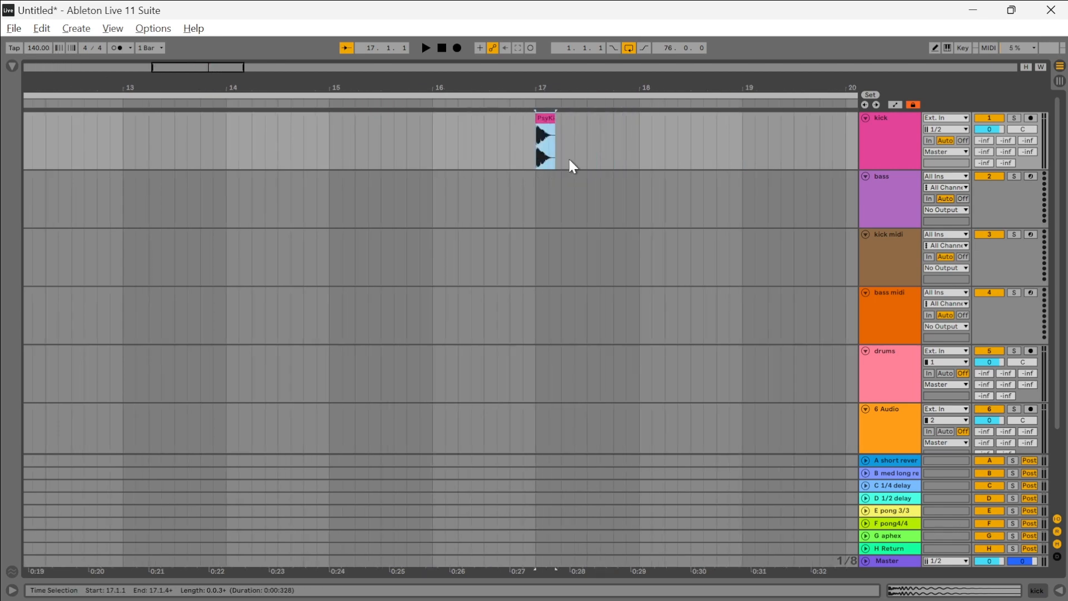
# Step: Set the arrangement to a fixed grid of 1/4
pyautogui.hscroll(1, 569, 157)
pyautogui.scroll(2, 517, 159)
pyautogui.hscroll(1, 525, 149)
pyautogui.rightClick(525, 150)
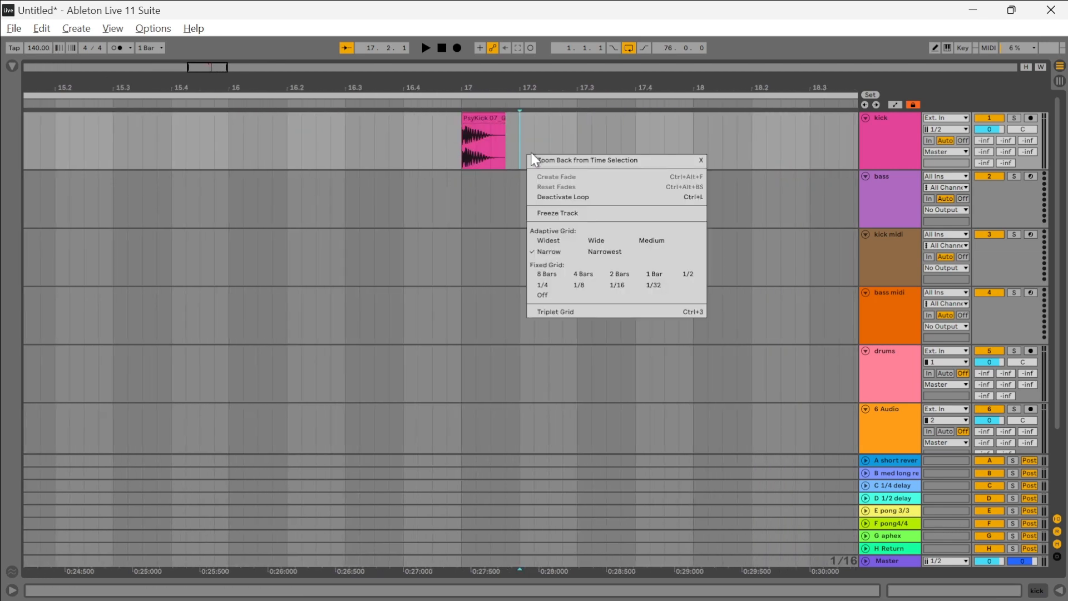
pyautogui.click(549, 286)
pyautogui.hscroll(2, 506, 155)
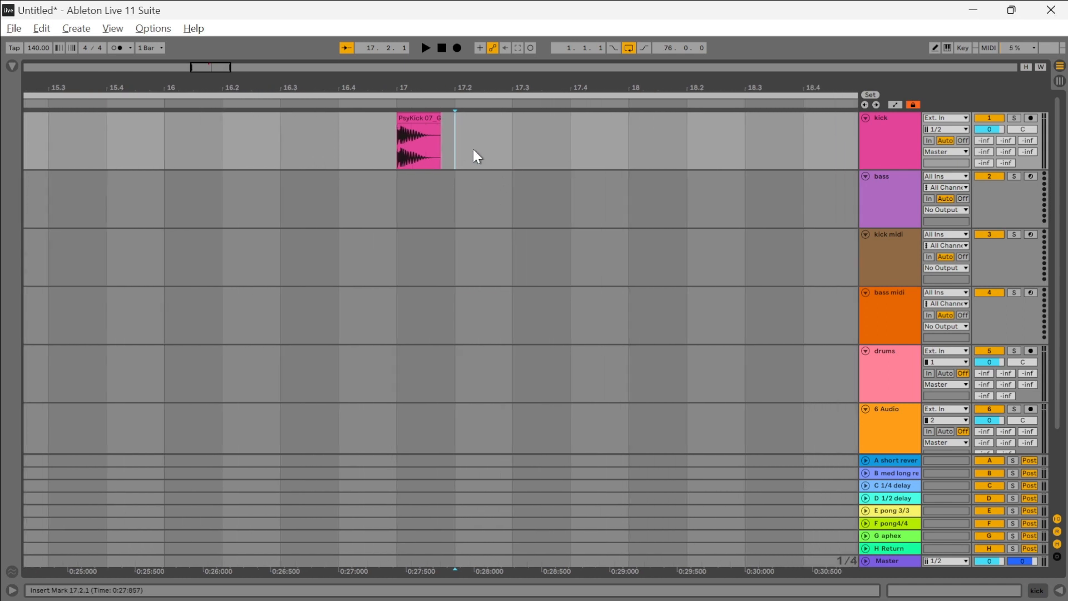
pyautogui.rightClick(474, 150)
pyautogui.click(458, 253)
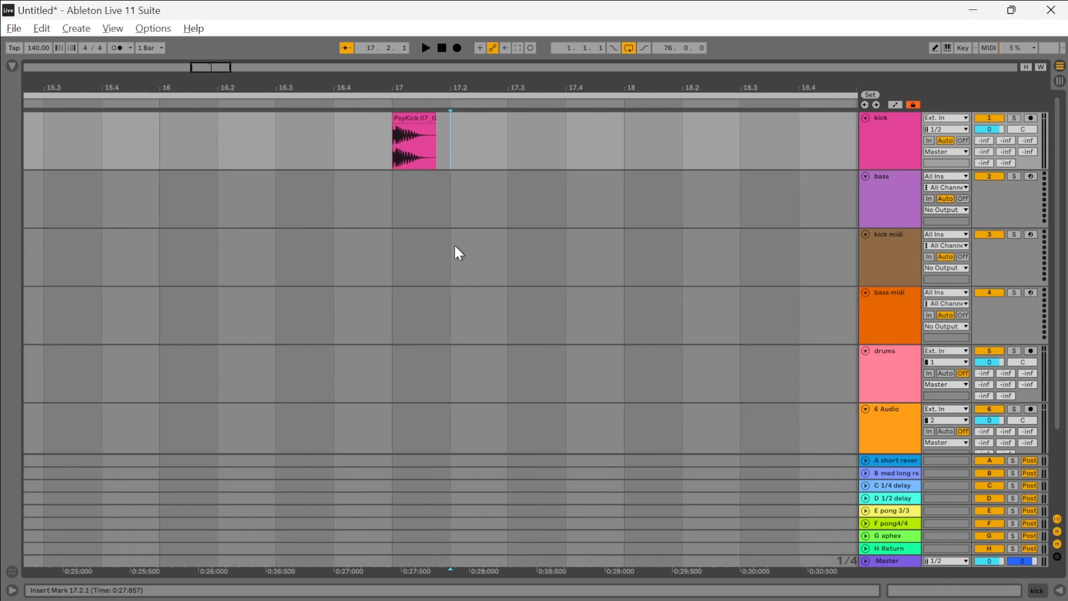
# Step: Select the one-beat kick region from 17.1.1 to 17.2.1 and duplicate it beat by beat up to 20.4.1
pyautogui.moveTo(452, 164); pyautogui.dragTo(399, 158)
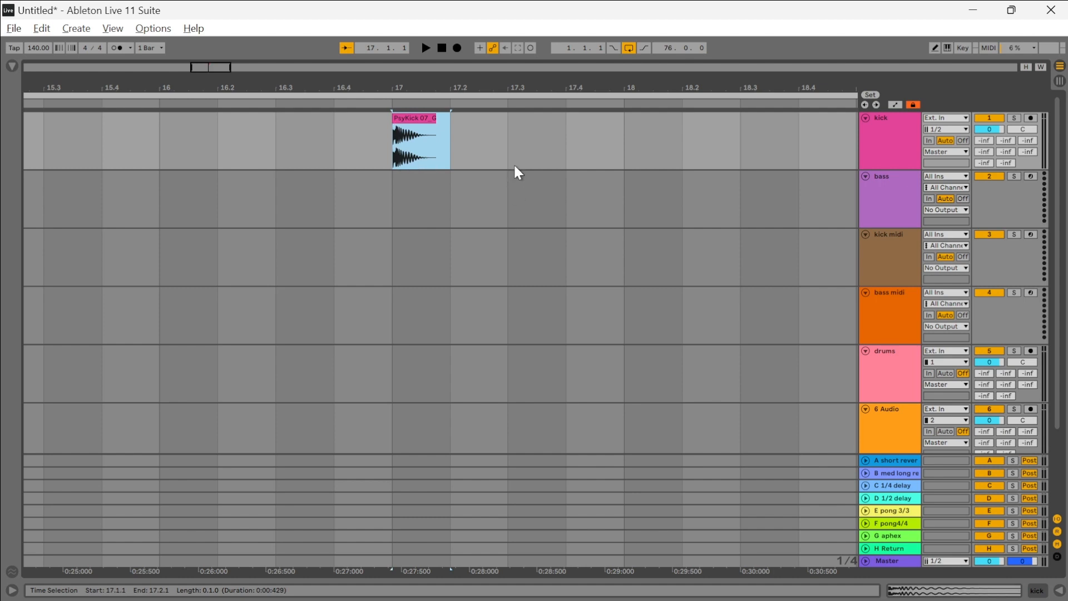
pyautogui.hotkey('ctrl', 'd')
pyautogui.hotkey('ctrl', 'd')
pyautogui.hotkey('ctrl', 'd')
pyautogui.hotkey('ctrl', 'd')
pyautogui.hotkey('ctrl', 'd')
pyautogui.hotkey('ctrl', 'd')
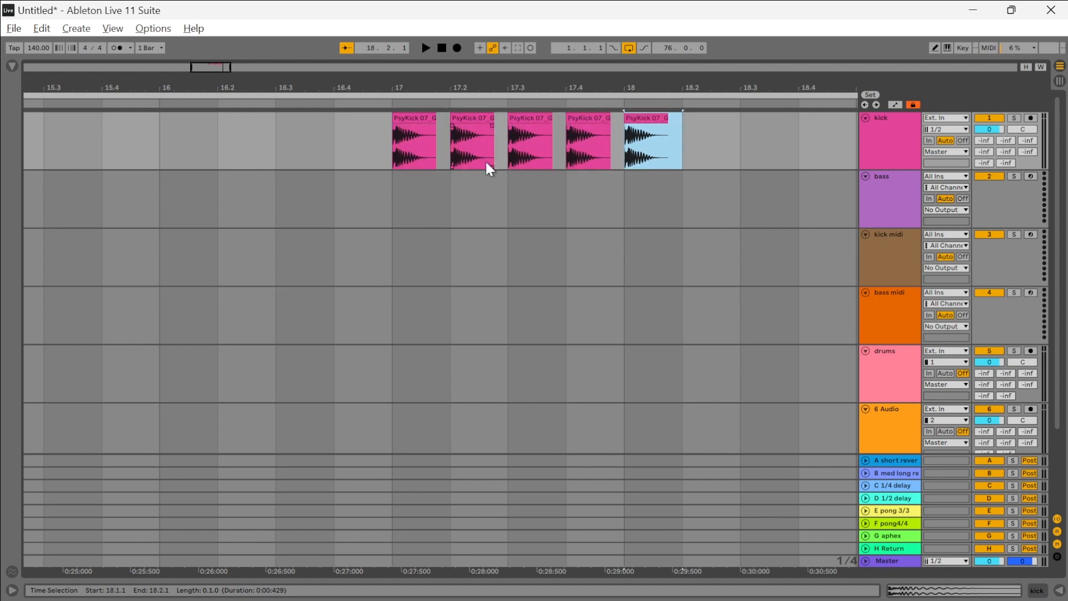
pyautogui.hotkey('ctrl', 'd')
pyautogui.hotkey('ctrl', 'd')
pyautogui.hotkey('ctrl', 'd')
pyautogui.hotkey('ctrl', 'd')
pyautogui.hotkey('ctrl', 'd')
pyautogui.hotkey('ctrl', 'd')
pyautogui.hotkey('ctrl', 'd')
pyautogui.hotkey('ctrl', 'd')
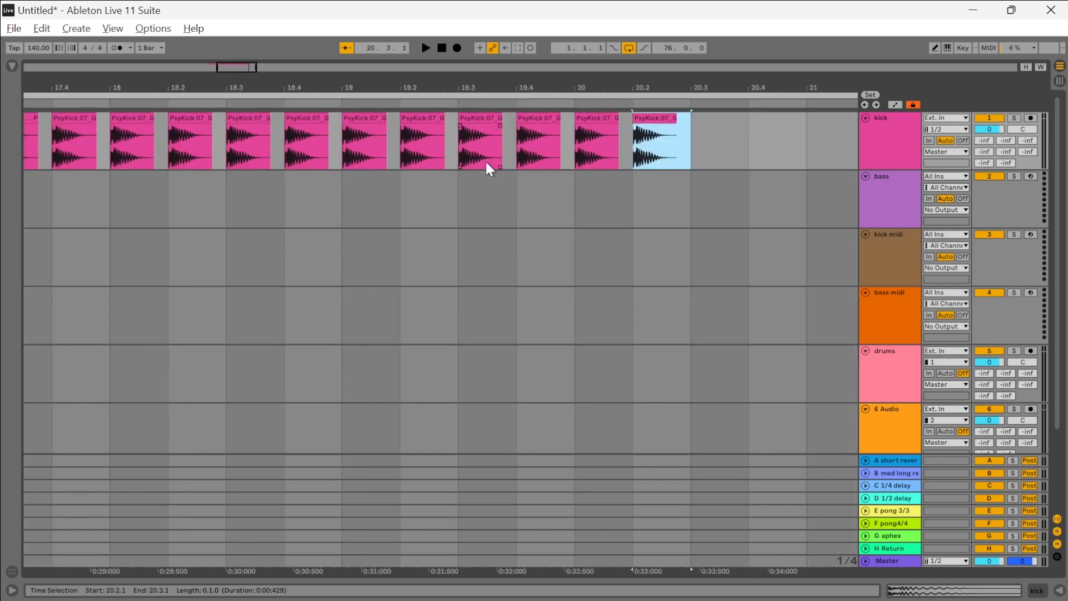
# Step: Select eight bars on the kick track from 17.1.1 to 25.1.1 and loop that selection
pyautogui.scroll(-4, 552, 206)
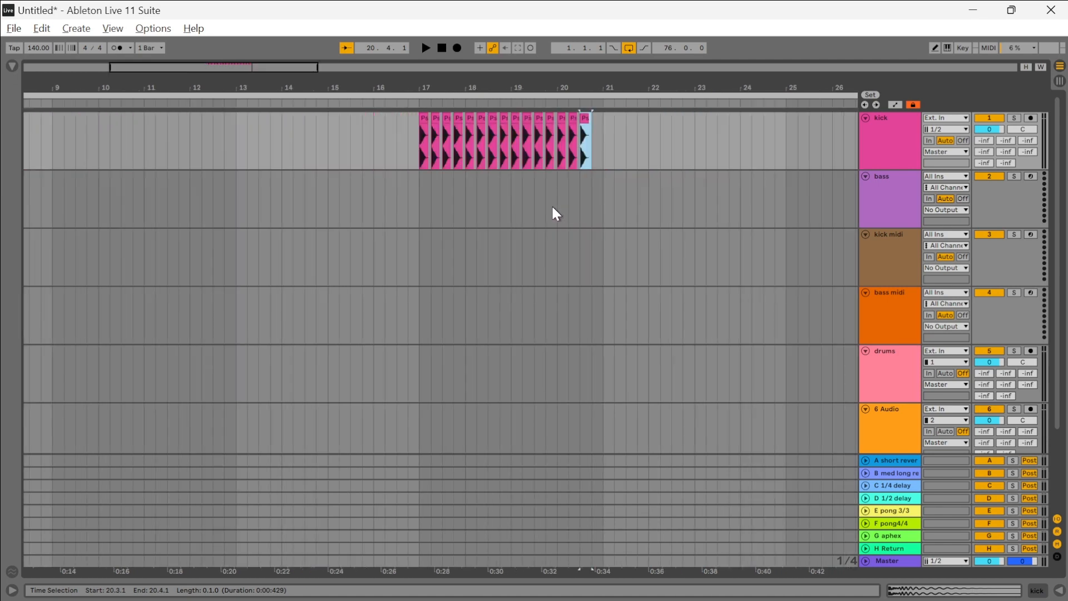
pyautogui.hscroll(3, 503, 189)
pyautogui.moveTo(325, 158); pyautogui.dragTo(697, 139)
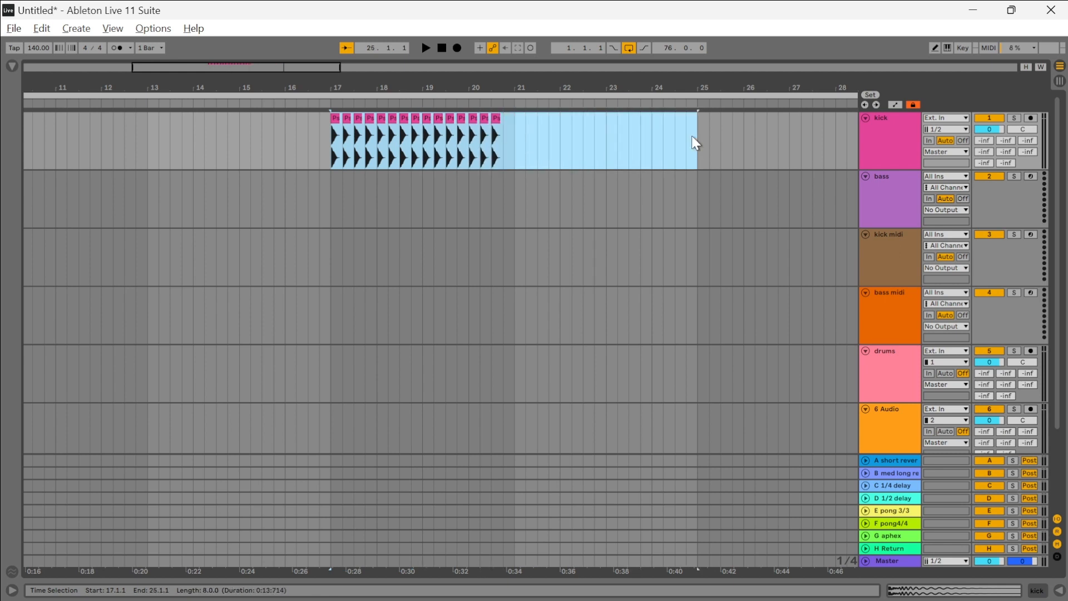
pyautogui.rightClick(668, 100)
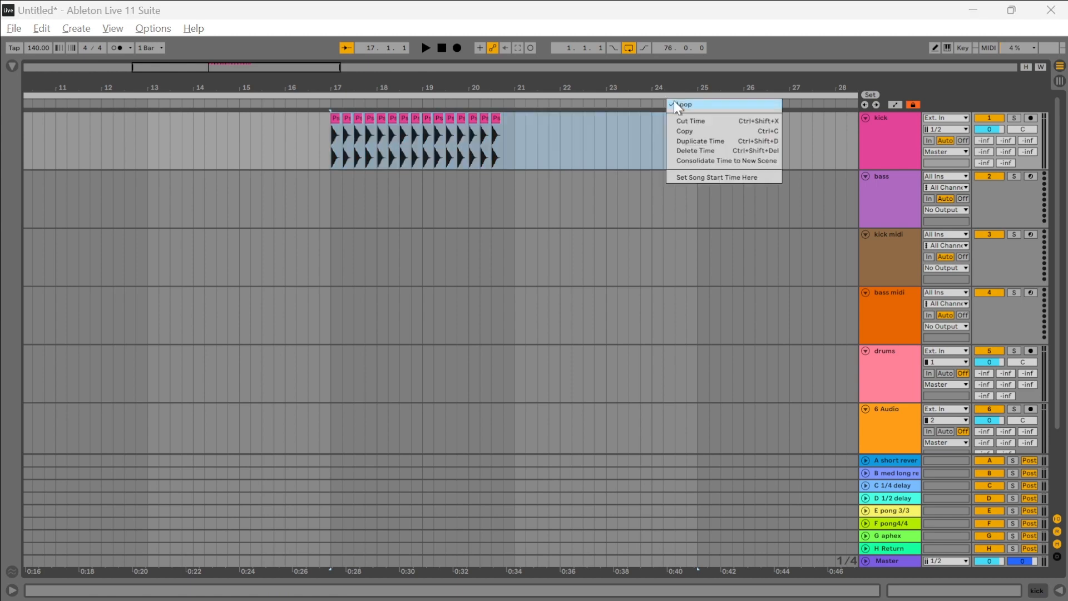
pyautogui.click(673, 102)
pyautogui.moveTo(696, 151)
pyautogui.mouseDown()
pyautogui.moveTo(329, 157)
pyautogui.moveTo(706, 153)
pyautogui.mouseUp()
pyautogui.rightClick(597, 131)
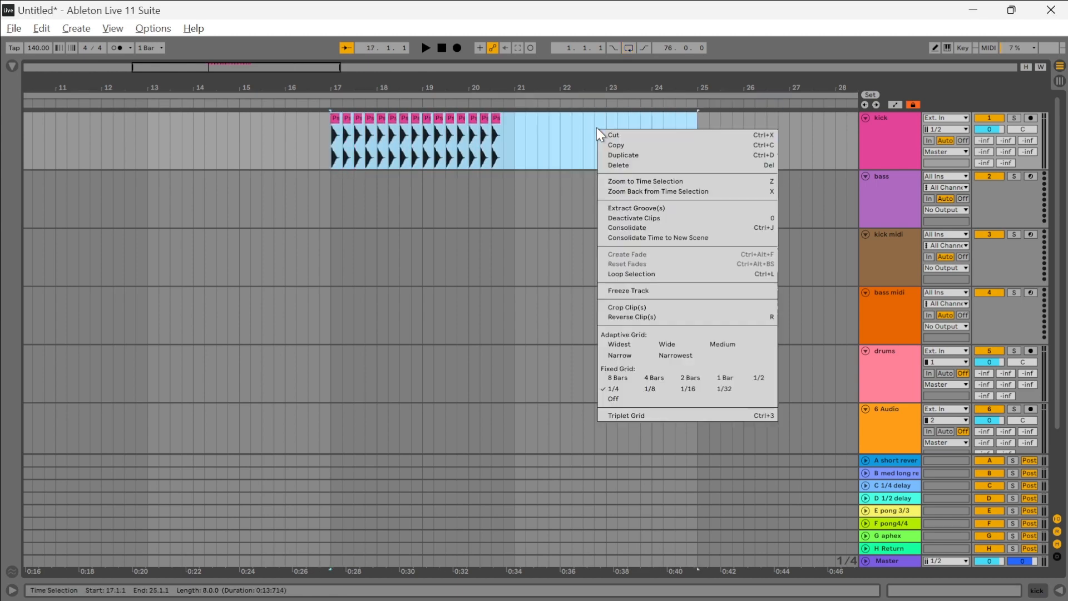
pyautogui.click(642, 274)
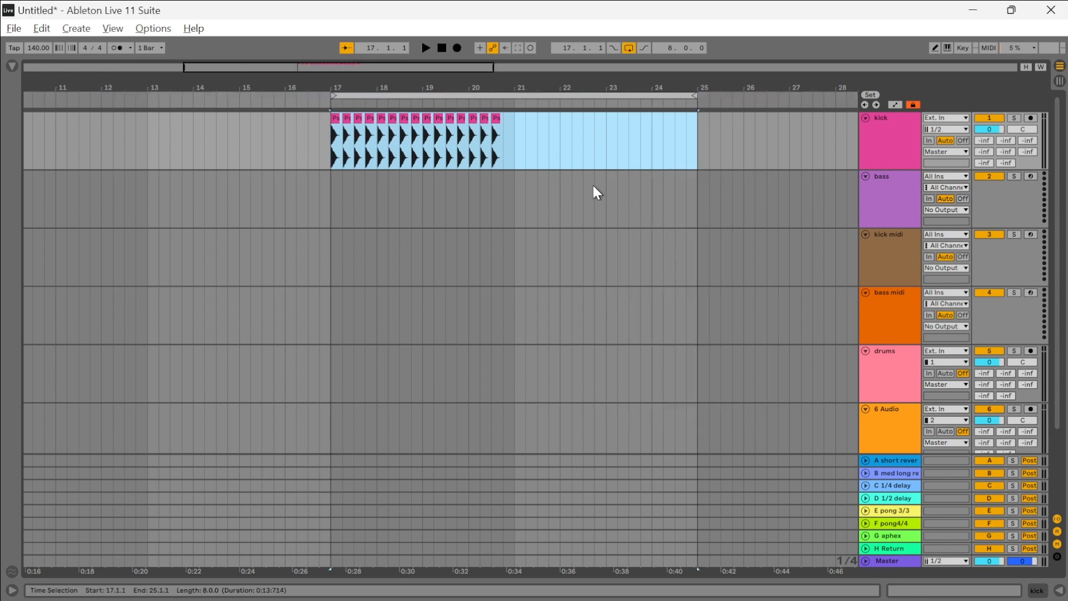
# Step: Duplicate the last one-beat kick, from 20.3.1 to 20.4.1, until the kicks fill the loop up to 25.1.1
pyautogui.click(548, 162)
pyautogui.moveTo(492, 161); pyautogui.dragTo(506, 161)
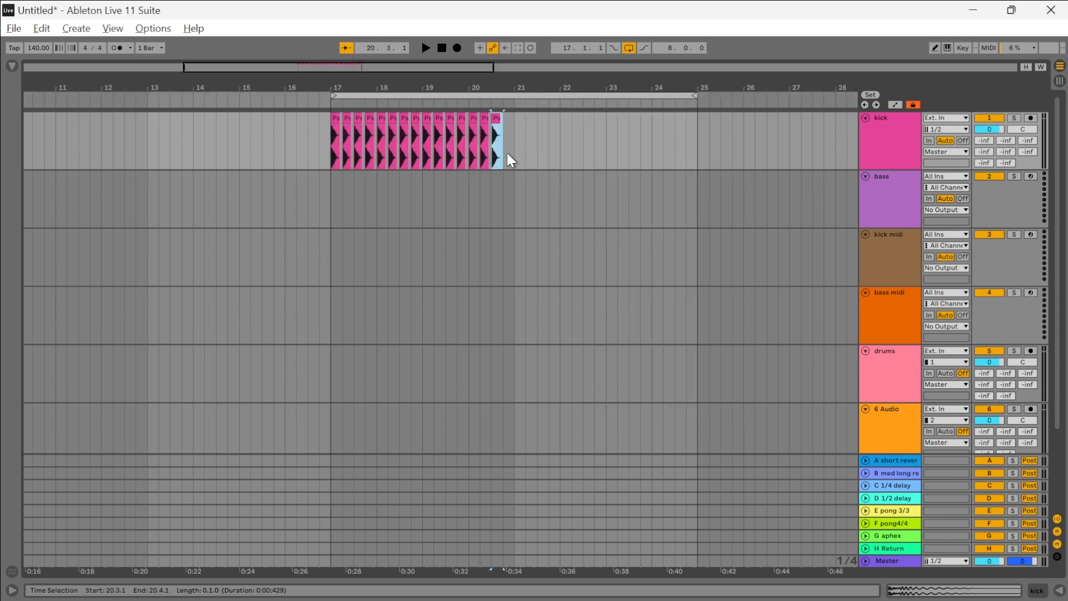
pyautogui.hotkey('ctrl', 'd')
pyautogui.hotkey('ctrl', 'd')
pyautogui.hotkey('ctrl', 'd')
pyautogui.hotkey('ctrl', 'd')
pyautogui.hotkey('ctrl', 'd')
pyautogui.hotkey('ctrl', 'd')
pyautogui.hotkey('ctrl', 'd')
pyautogui.hotkey('ctrl', 'd')
pyautogui.hotkey('ctrl', 'd')
pyautogui.hotkey('ctrl', 'd')
pyautogui.hotkey('ctrl', 'd')
pyautogui.hotkey('ctrl', 'd')
pyautogui.hotkey('ctrl', 'd')
pyautogui.hotkey('ctrl', 'd')
pyautogui.hotkey('ctrl', 'd')
pyautogui.hotkey('ctrl', 'd')
pyautogui.hotkey('ctrl', 'd')
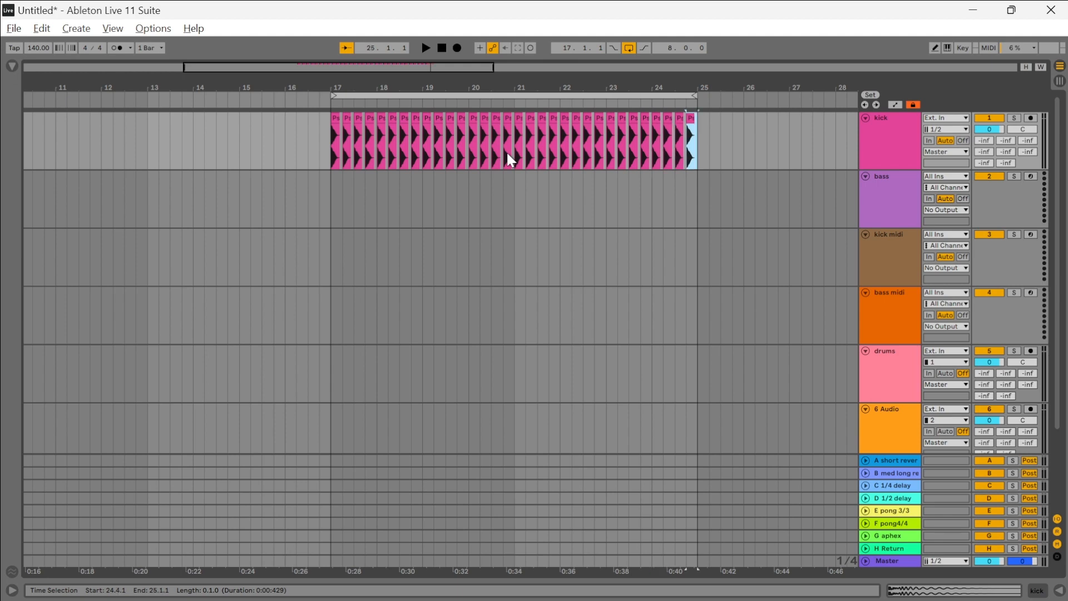
pyautogui.click(507, 154)
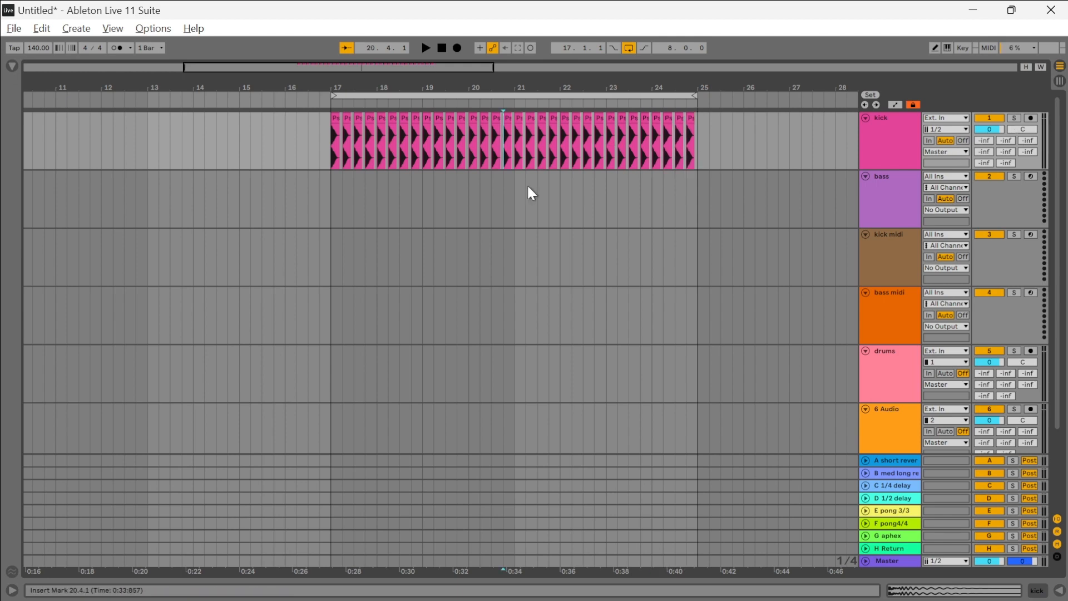
pyautogui.click(648, 222)
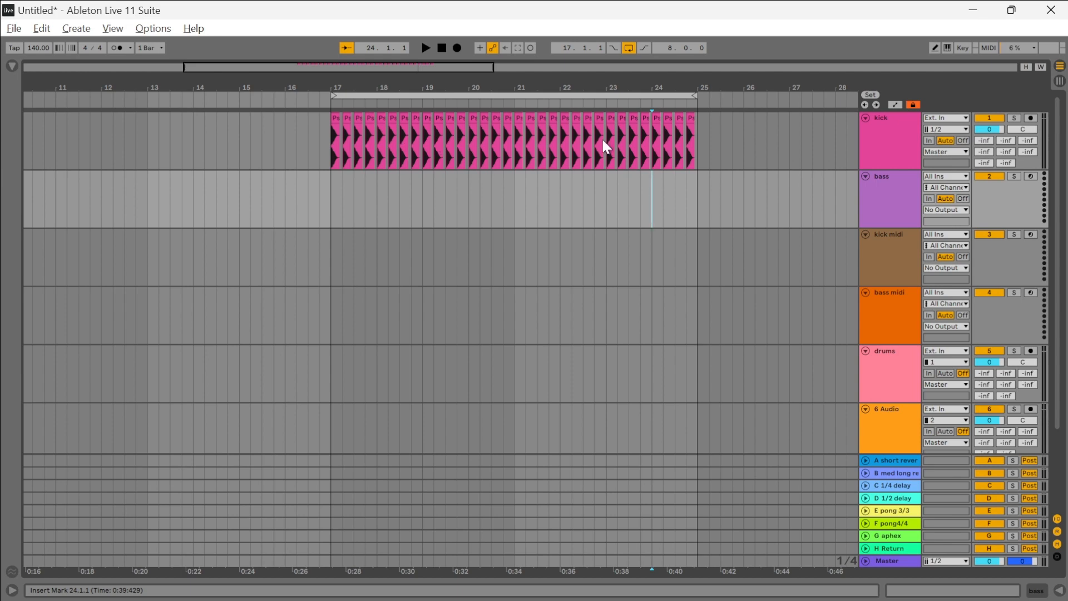
pyautogui.click(897, 218)
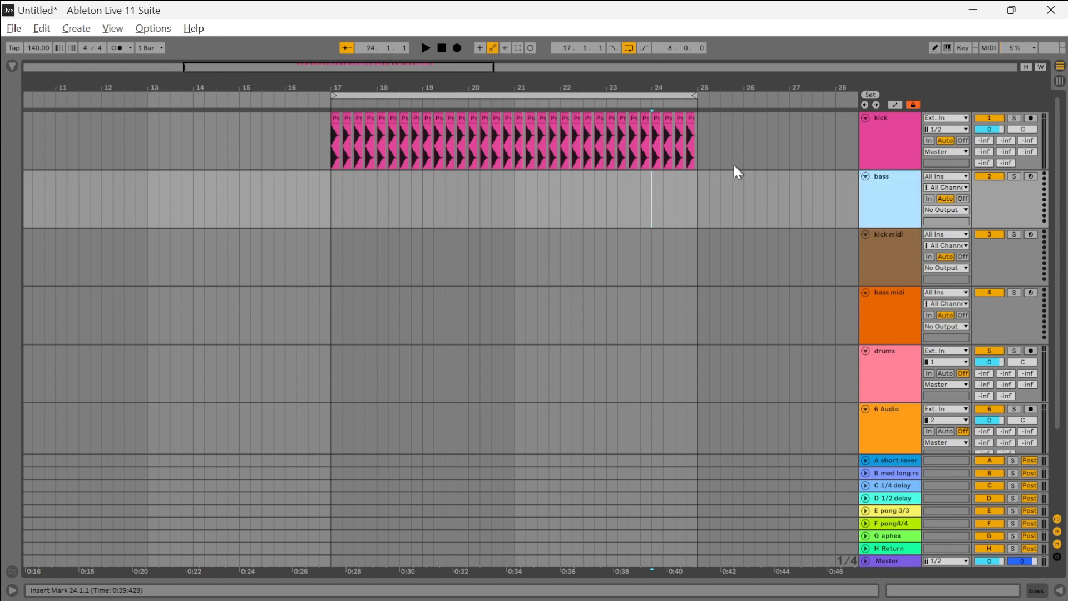
# Step: Play the kick pattern from 17.1.1, then stop playback
pyautogui.click(332, 143)
pyautogui.press('space')
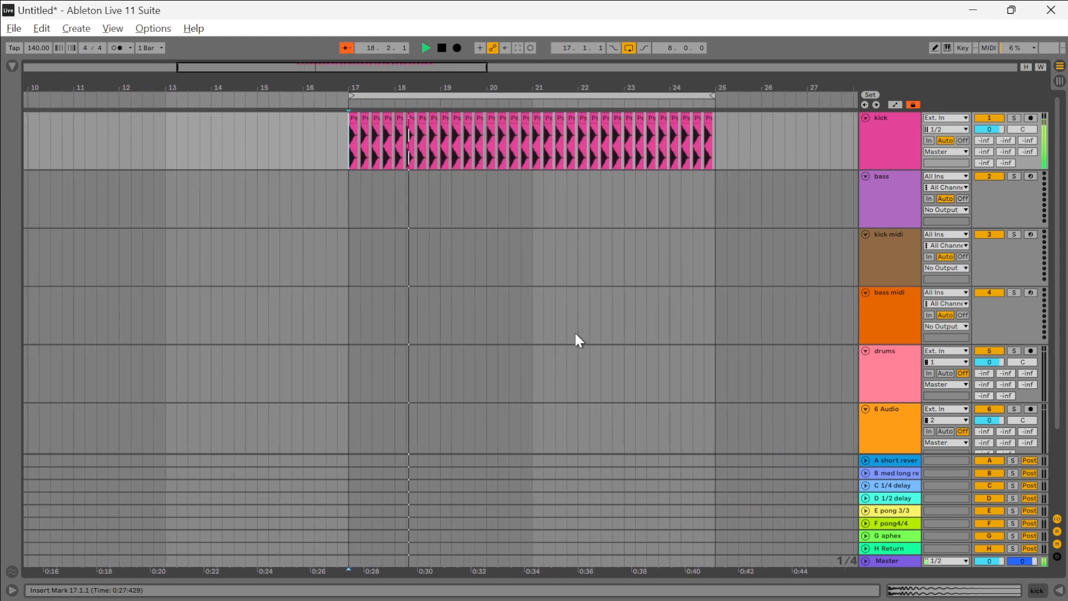
pyautogui.scroll(3, 483, 141)
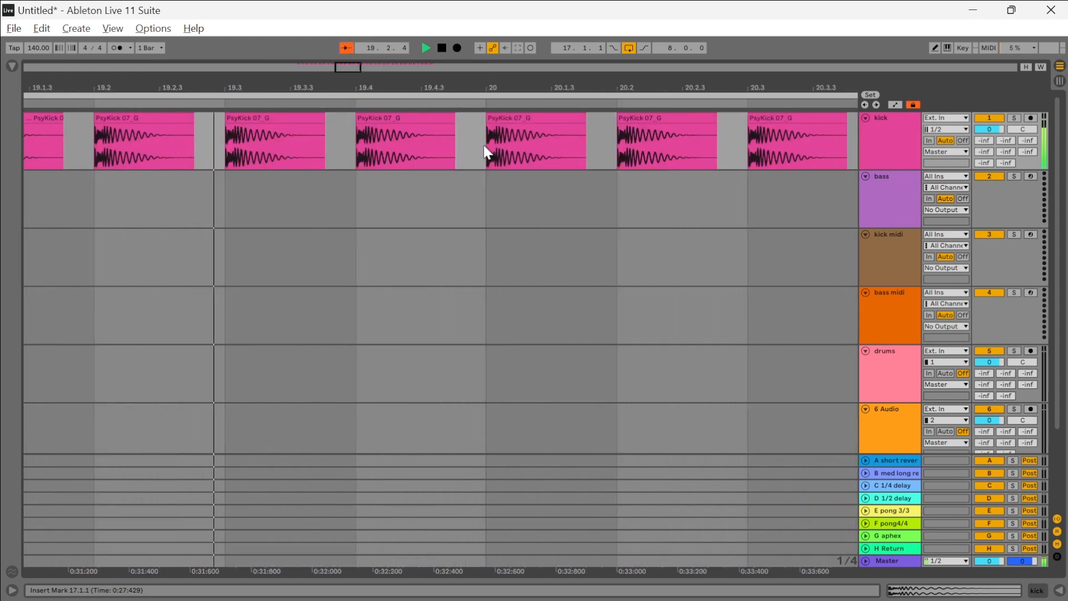
pyautogui.press('space')
# Step: Increase the kick track's height and examine the start of the PsyKick 07_G waveform at 19.4
pyautogui.scroll(2, 412, 171)
pyautogui.scroll(-4, 269, 170)
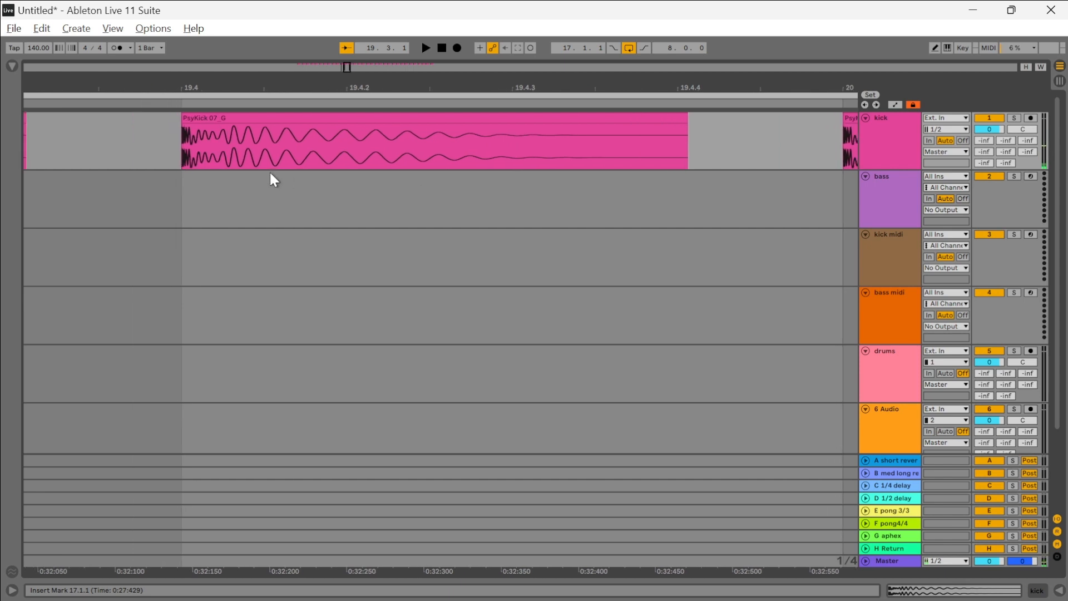
pyautogui.moveTo(904, 169); pyautogui.dragTo(905, 293)
pyautogui.hscroll(-1, 372, 305)
pyautogui.scroll(4, 293, 273)
pyautogui.hscroll(-3, 299, 282)
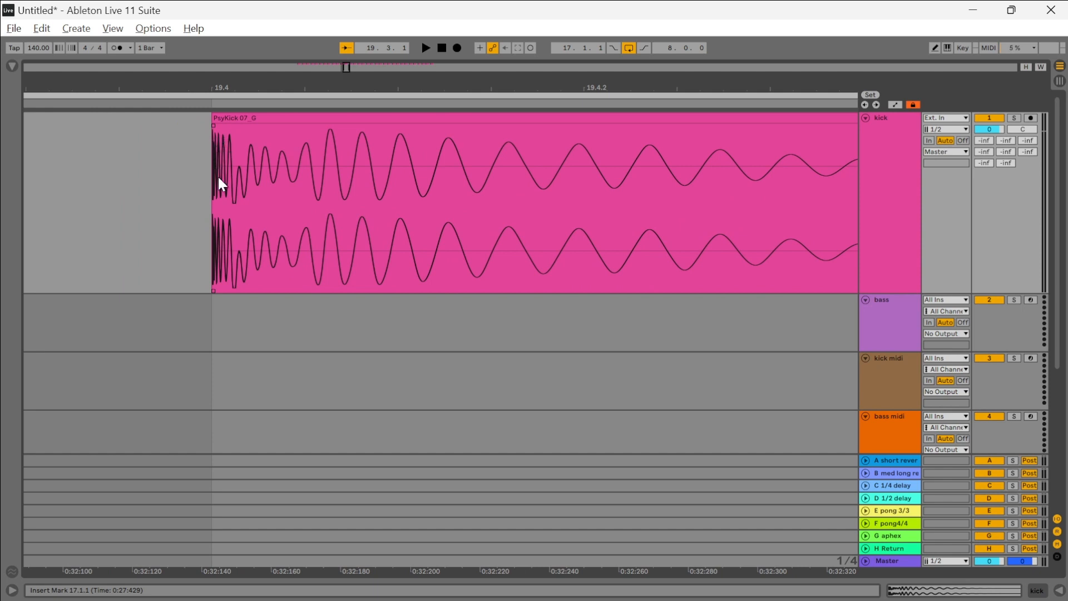
pyautogui.scroll(5, 218, 175)
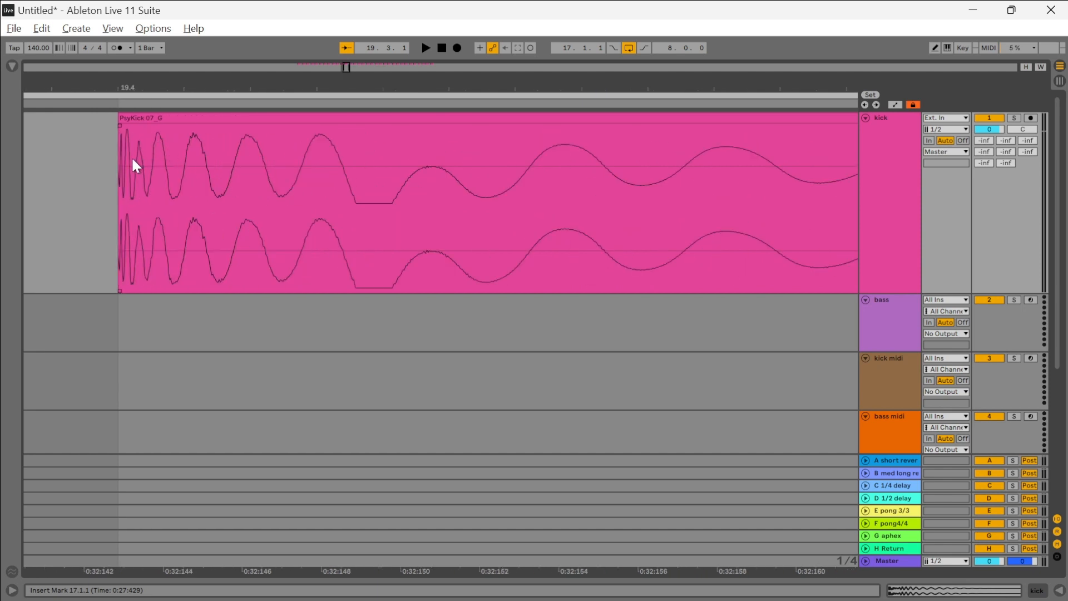
# Step: Examine the attack and decay of the PsyKick 07_G waveform at 19.4 and place the insert marker at 19.4.1
pyautogui.scroll(-2, 132, 155)
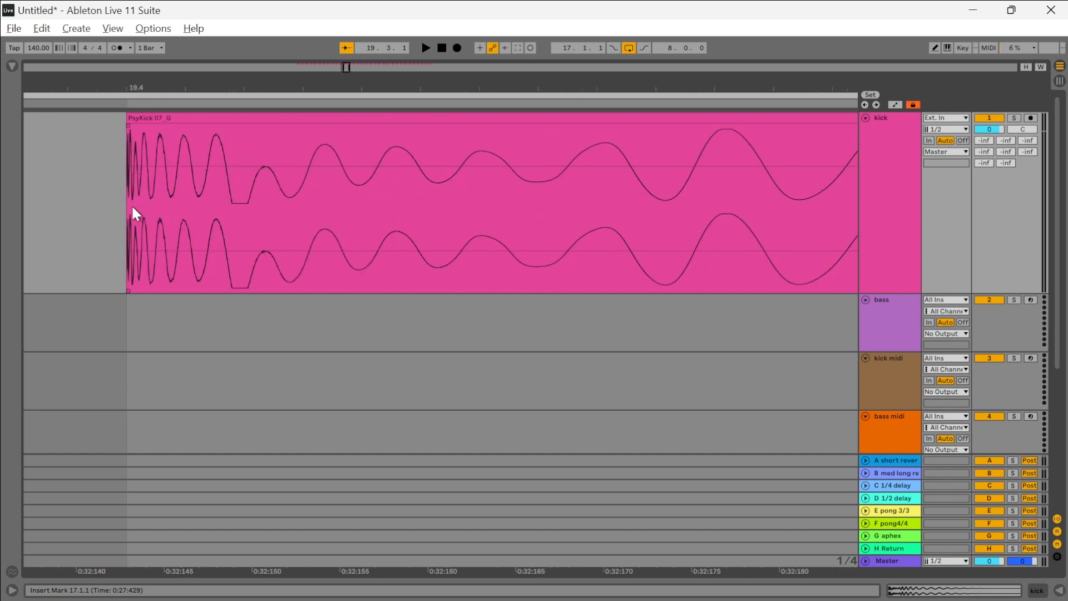
pyautogui.scroll(-2, 147, 205)
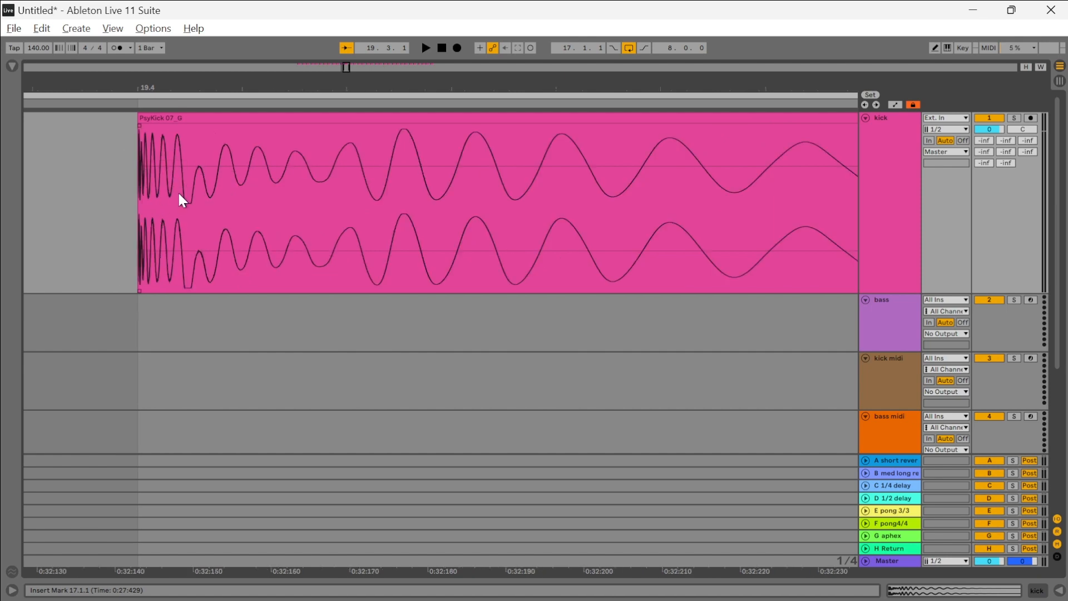
pyautogui.scroll(-5, 484, 156)
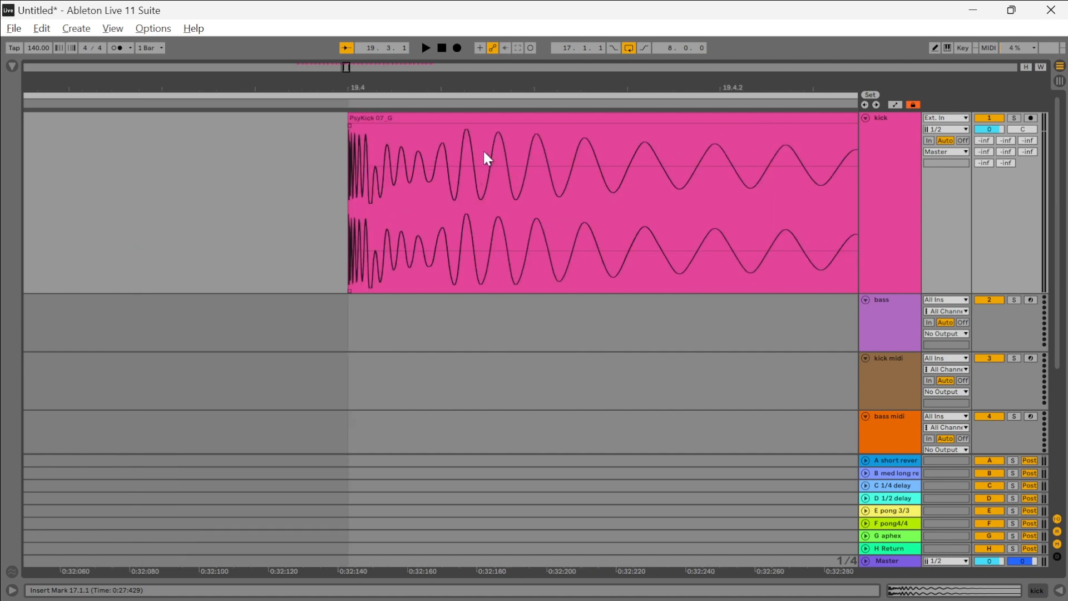
pyautogui.scroll(2, 485, 161)
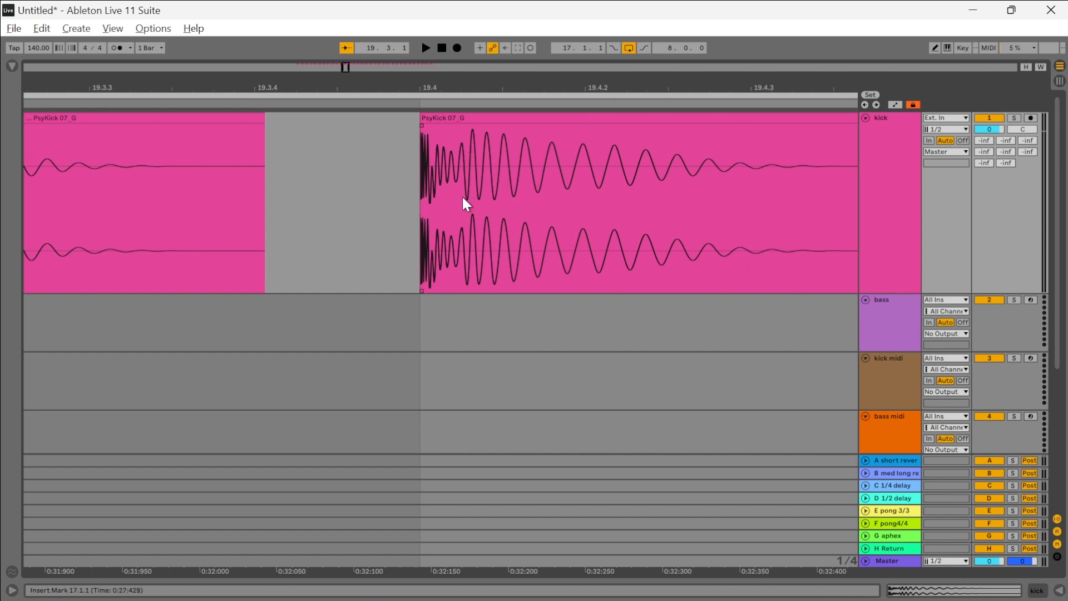
pyautogui.scroll(2, 466, 205)
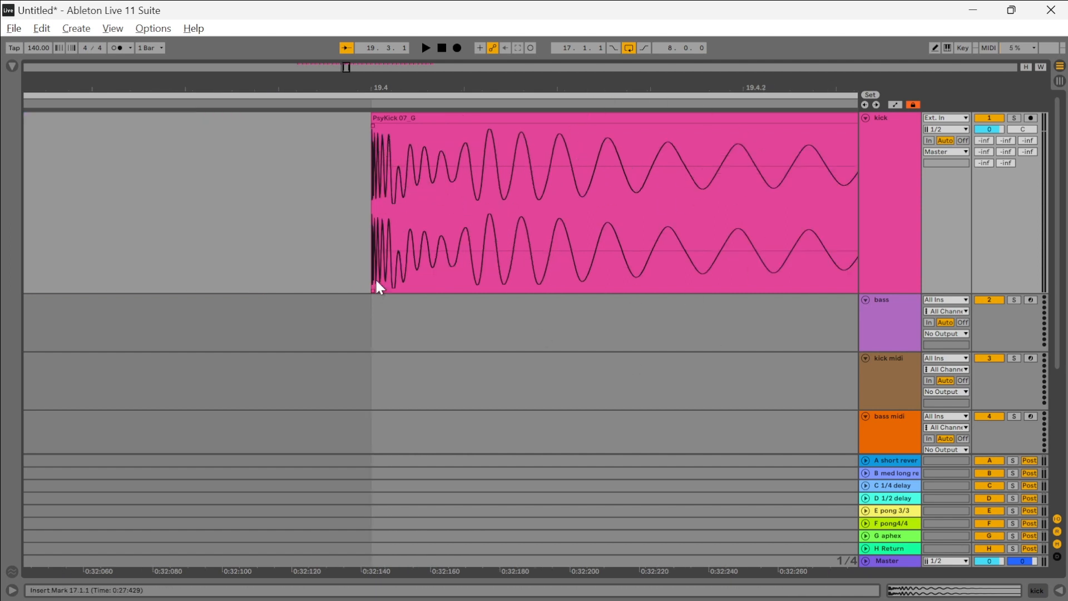
pyautogui.scroll(3, 373, 180)
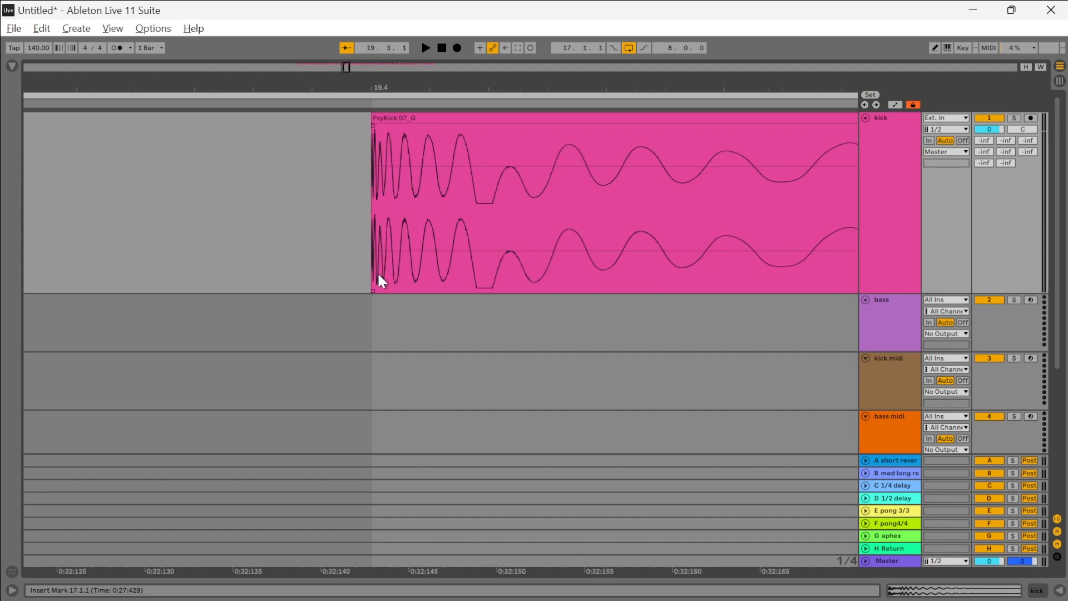
pyautogui.click(372, 192)
pyautogui.scroll(5, 385, 249)
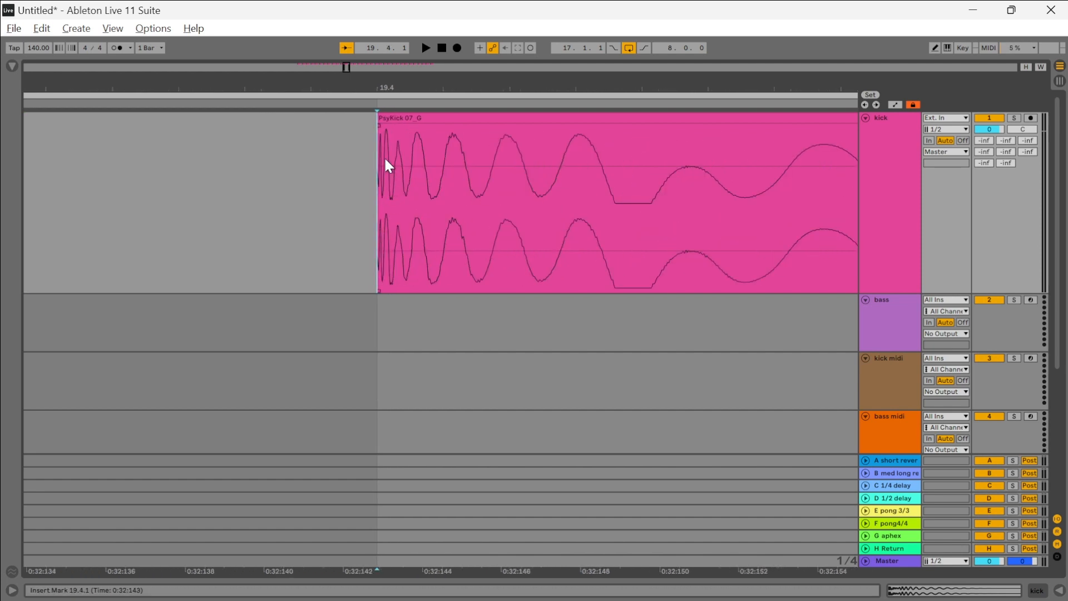
# Step: Inspect the spacing between the kick at 19.4 and its neighbouring clips, and the start of its waveform
pyautogui.scroll(-4, 386, 169)
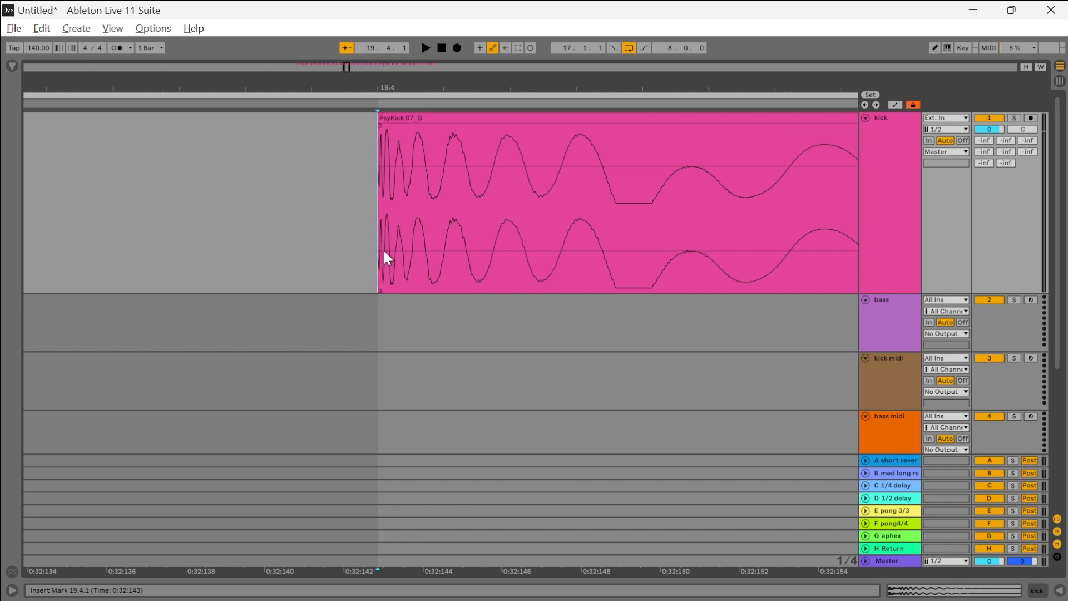
pyautogui.scroll(-5, 390, 178)
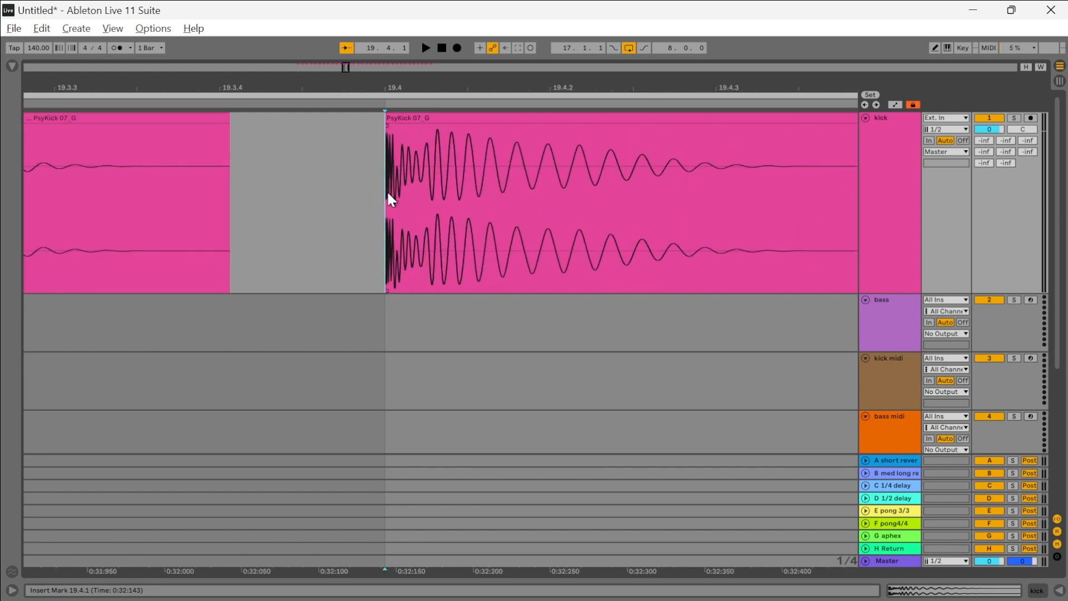
pyautogui.hscroll(-1, 388, 191)
pyautogui.scroll(5, 394, 189)
pyautogui.scroll(-5, 412, 190)
pyautogui.scroll(-5, 427, 191)
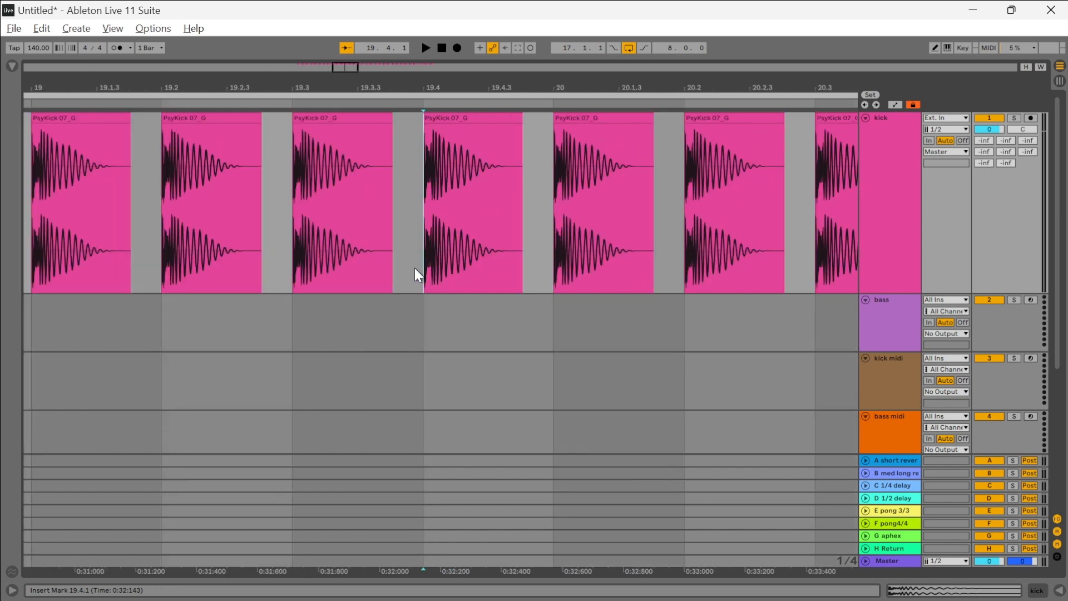
pyautogui.scroll(3, 433, 238)
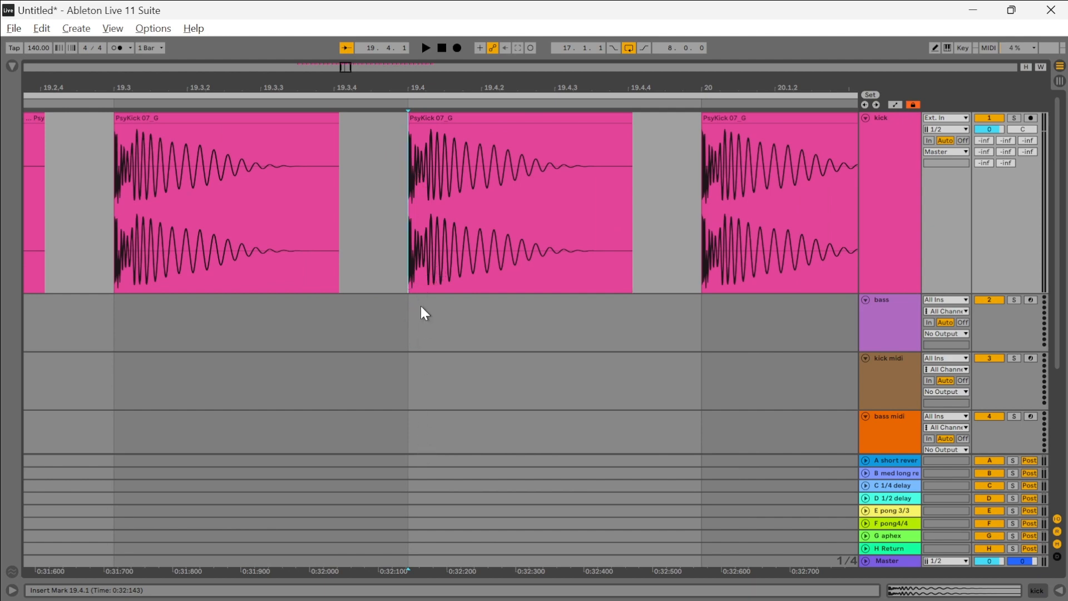
pyautogui.scroll(2, 404, 257)
pyautogui.scroll(-2, 411, 247)
pyautogui.scroll(3, 405, 218)
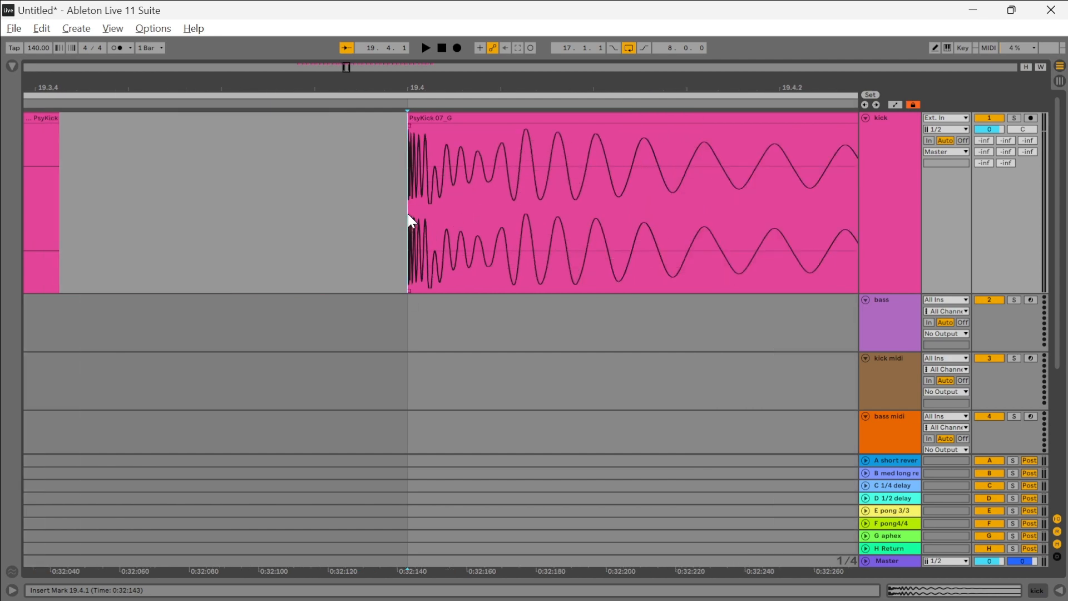
# Step: Play the kicks briefly from 19.4.1 and again from 19.3.1, stopping playback each time
pyautogui.scroll(3, 408, 216)
pyautogui.press('space')
pyautogui.scroll(-8, 409, 220)
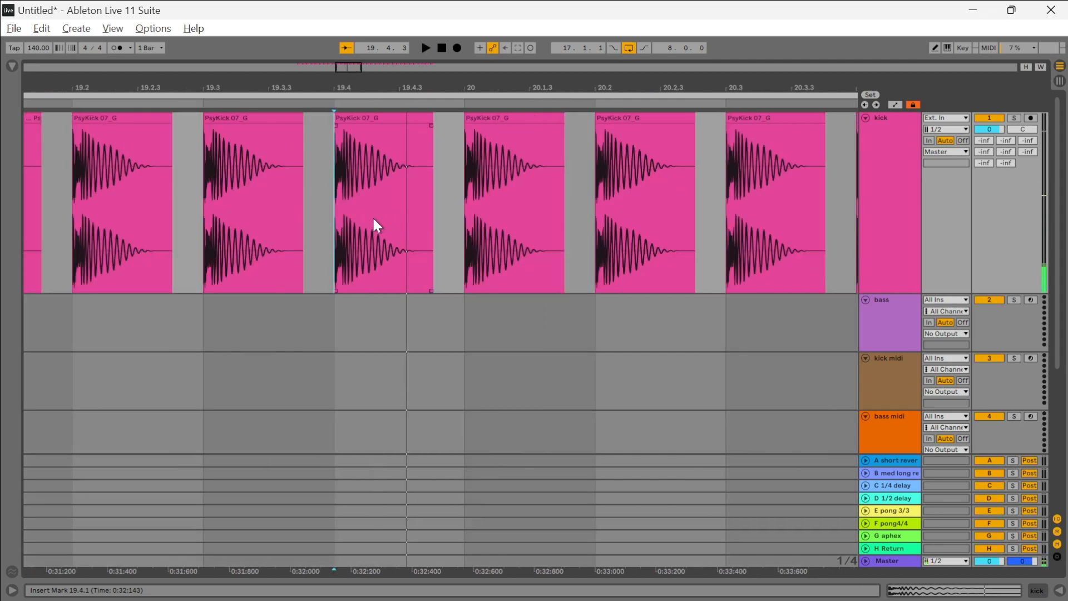
pyautogui.click(260, 245)
pyautogui.press('space')
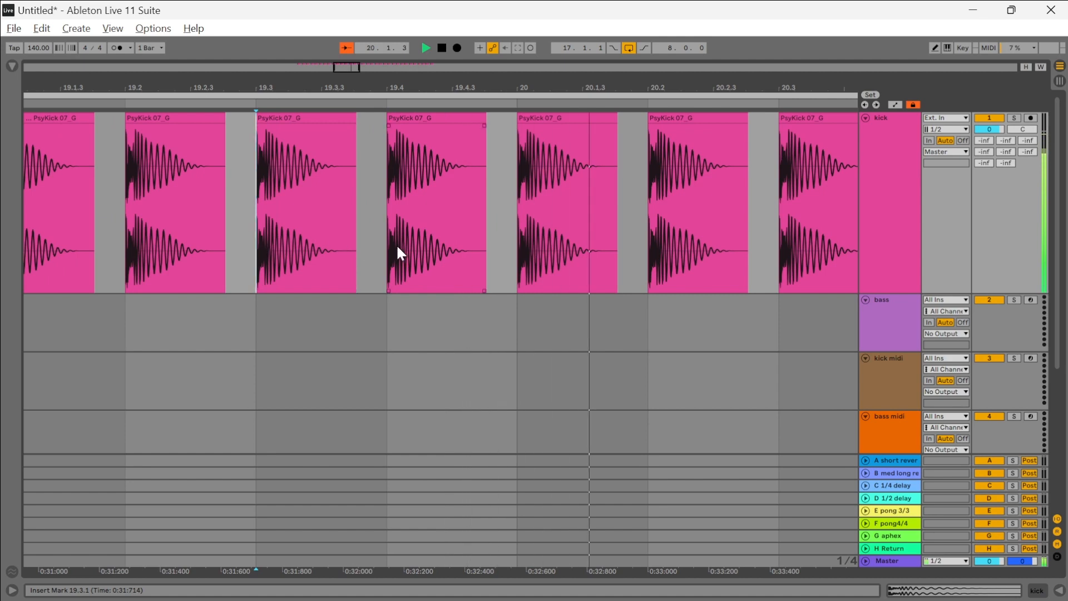
pyautogui.press('space')
# Step: Examine the full waveform of the single kick at bar 18, from its attack to its fading tail
pyautogui.scroll(5, 402, 240)
pyautogui.scroll(-7, 401, 241)
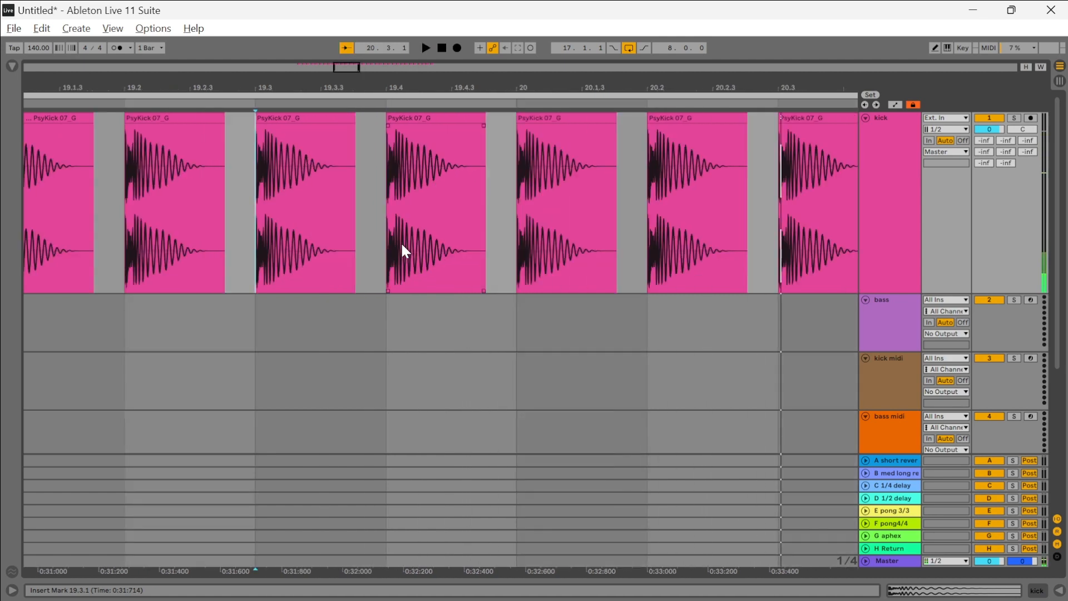
pyautogui.scroll(-3, 406, 225)
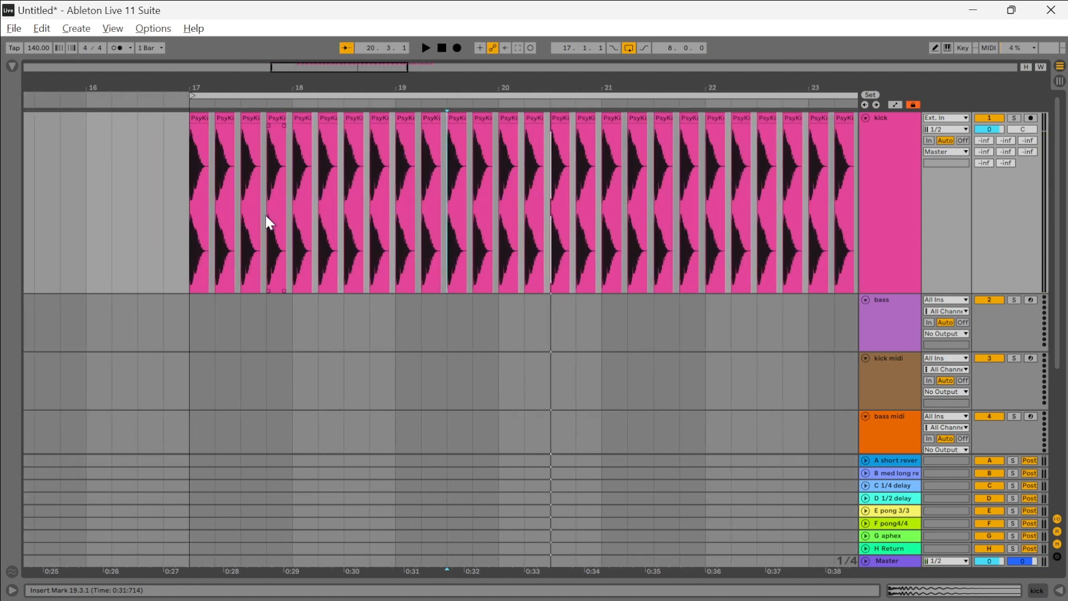
pyautogui.scroll(5, 282, 221)
pyautogui.scroll(-2, 287, 209)
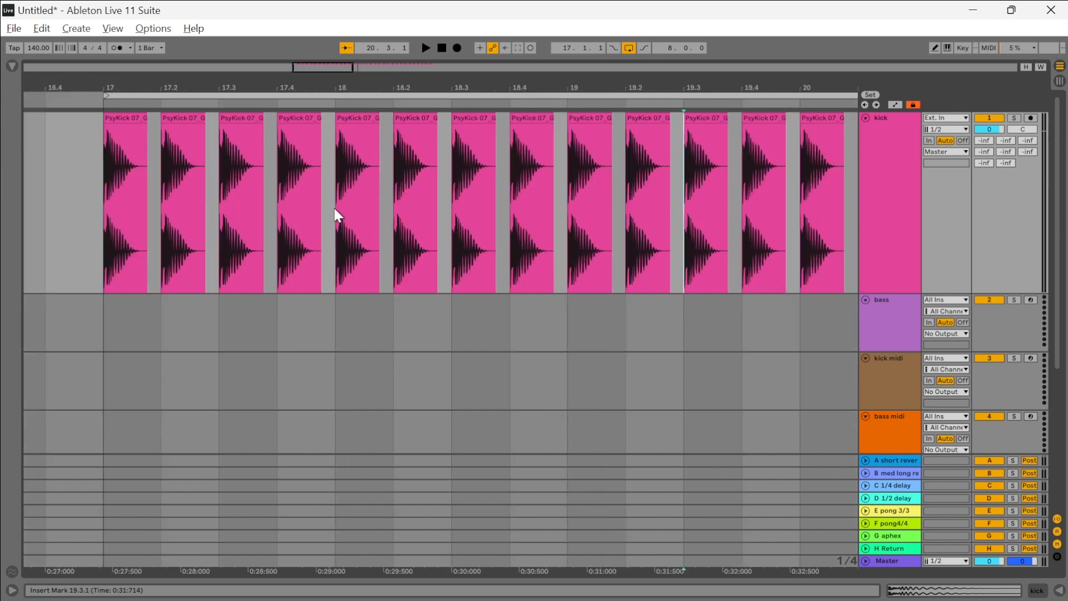
pyautogui.scroll(5, 334, 215)
pyautogui.hscroll(3, 392, 178)
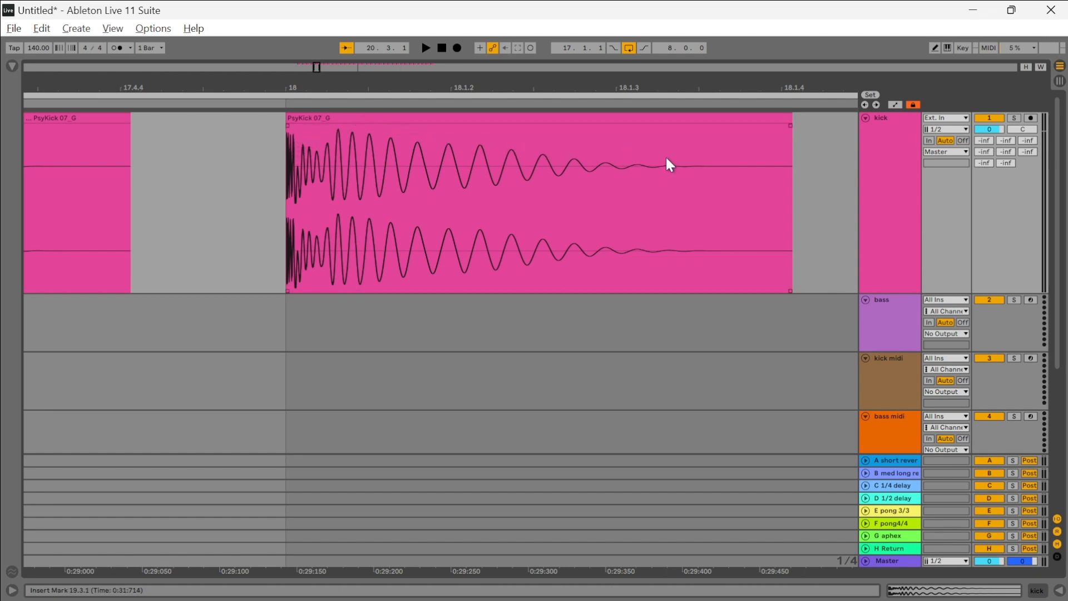
# Step: Reduce the kick track's height and select the bass track
pyautogui.scroll(-10, 352, 270)
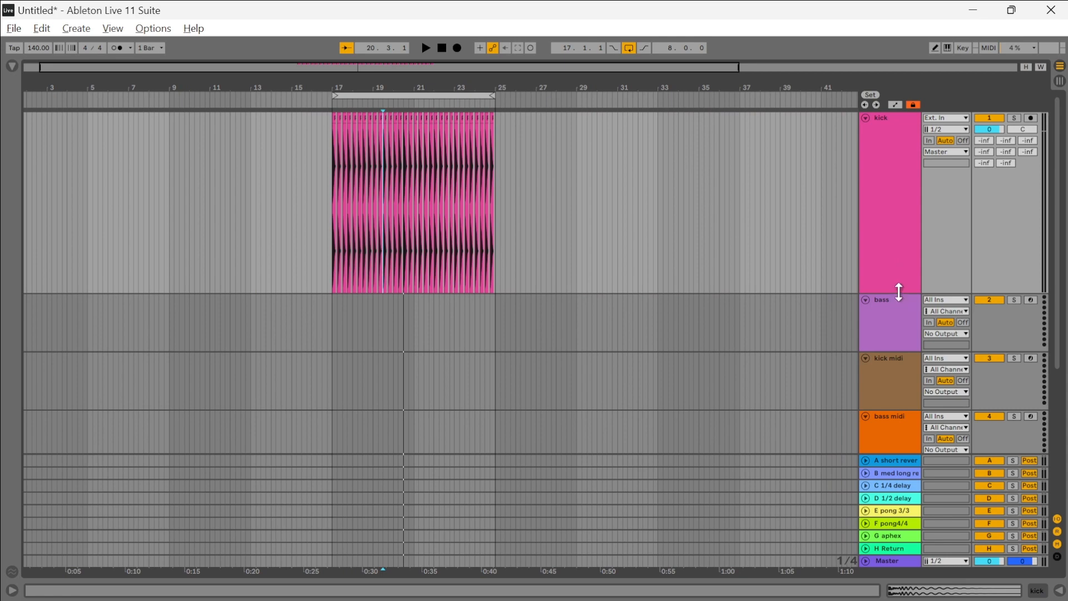
pyautogui.moveTo(897, 293); pyautogui.dragTo(900, 205)
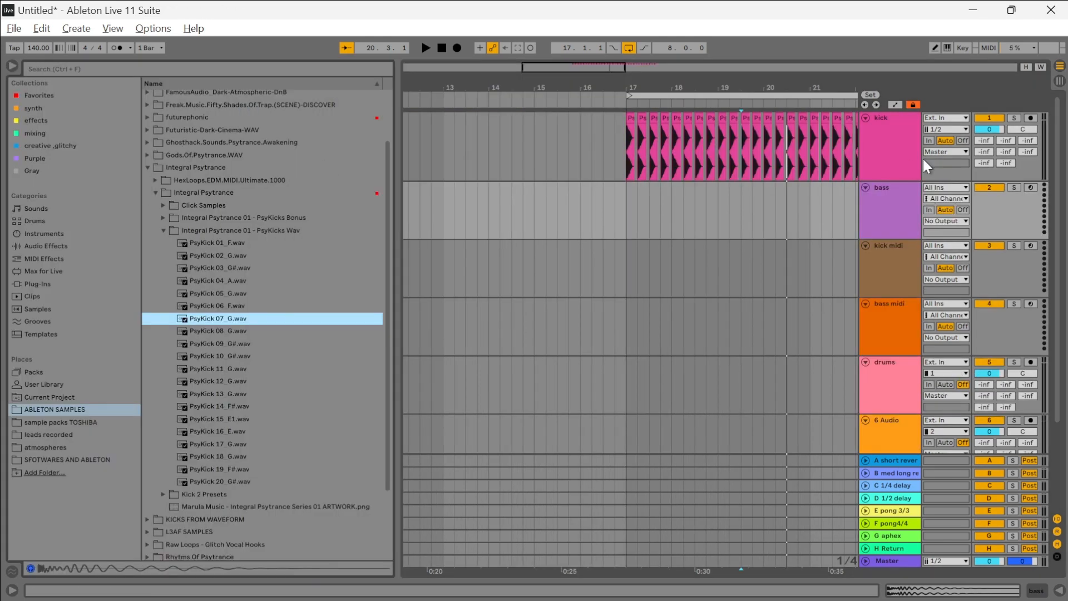
pyautogui.click(897, 213)
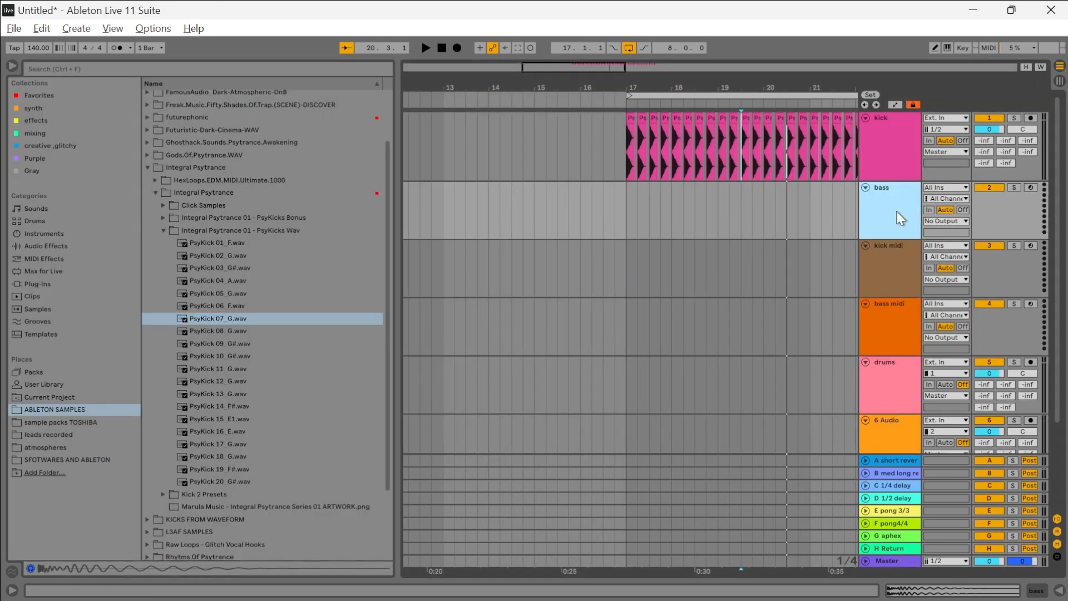
pyautogui.rightClick(881, 204)
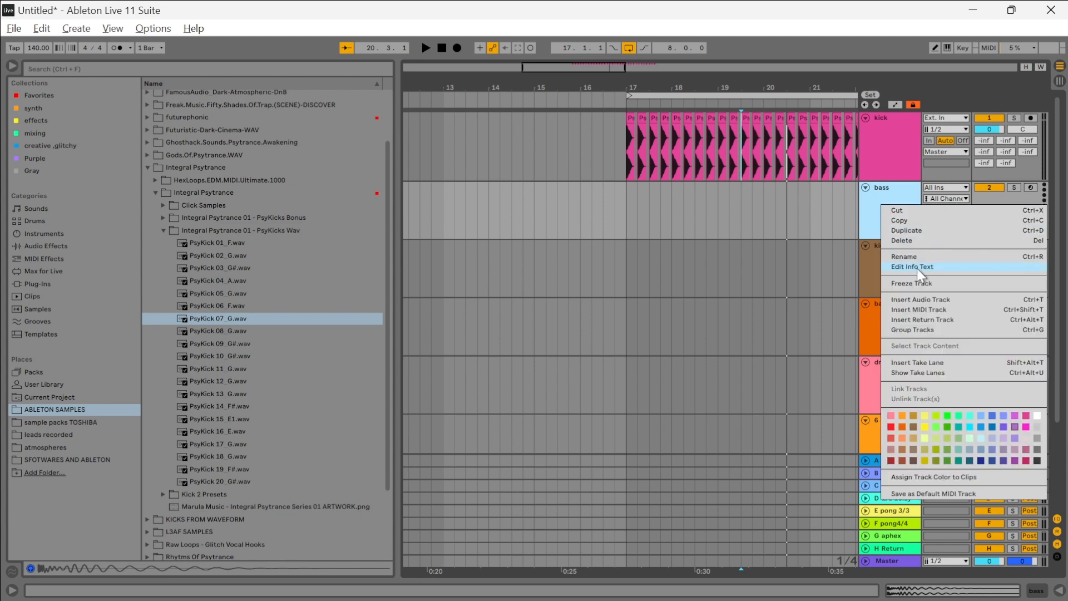
pyautogui.click(817, 203)
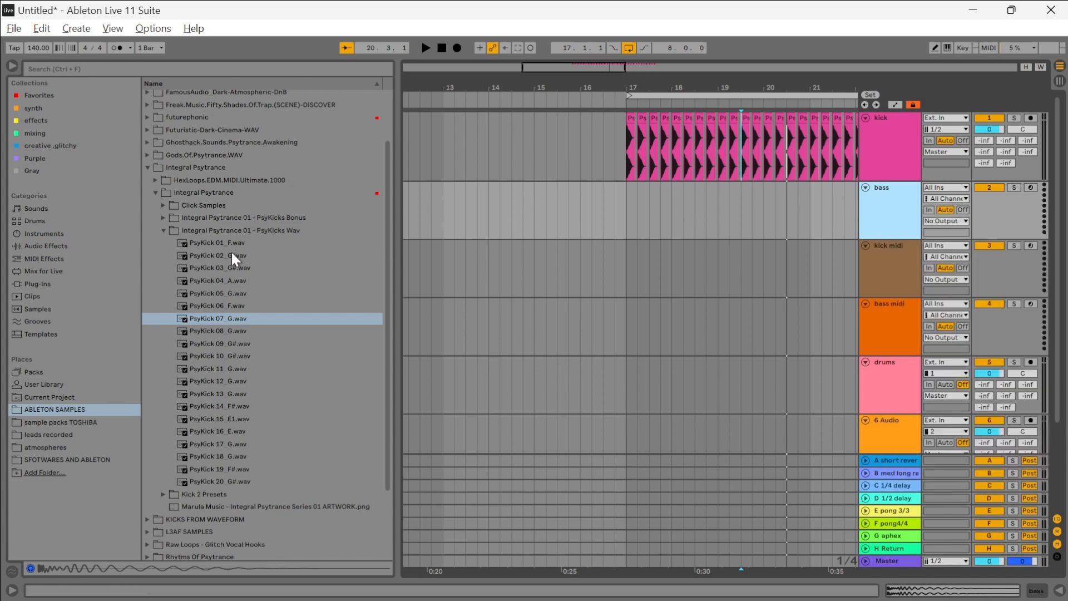
# Step: Collapse the Integral Psytrance samples and open the SIPS_Bass_Loops folder inside Singomakers - Infected Psytrance
pyautogui.click(157, 193)
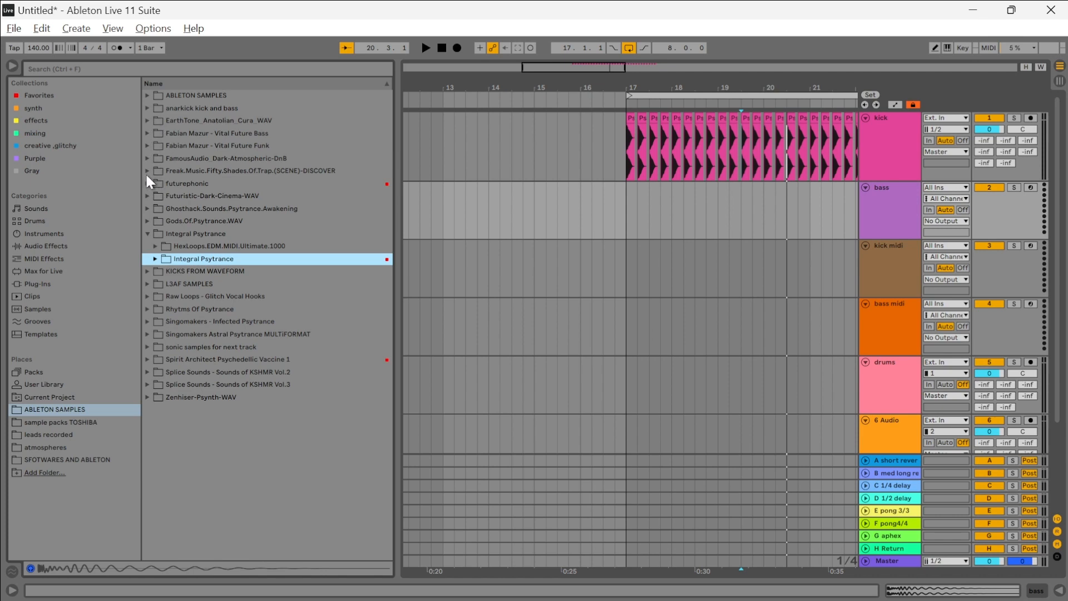
pyautogui.click(150, 321)
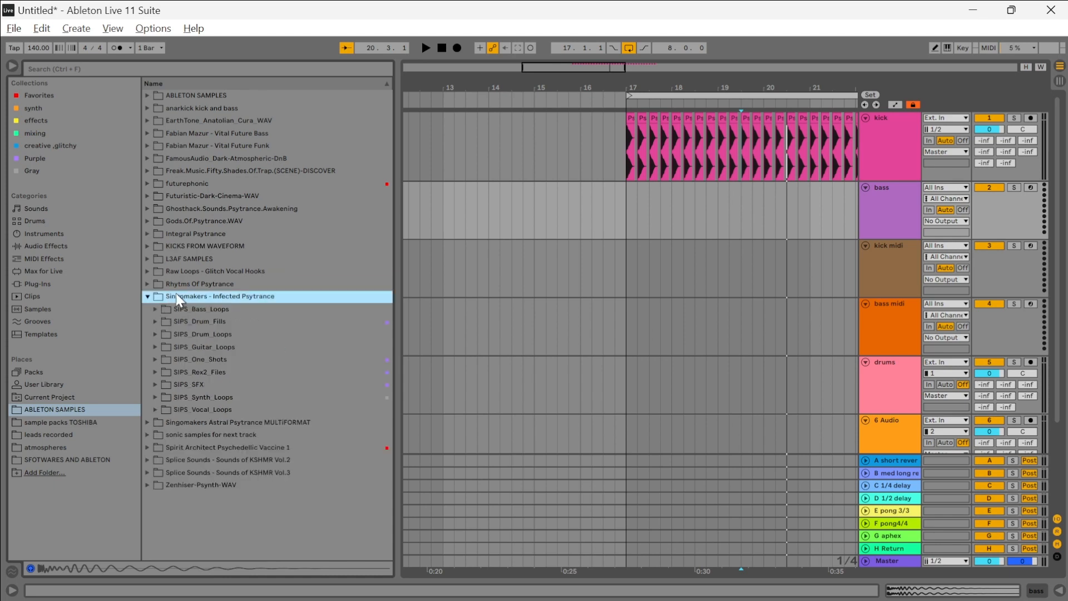
pyautogui.click(156, 310)
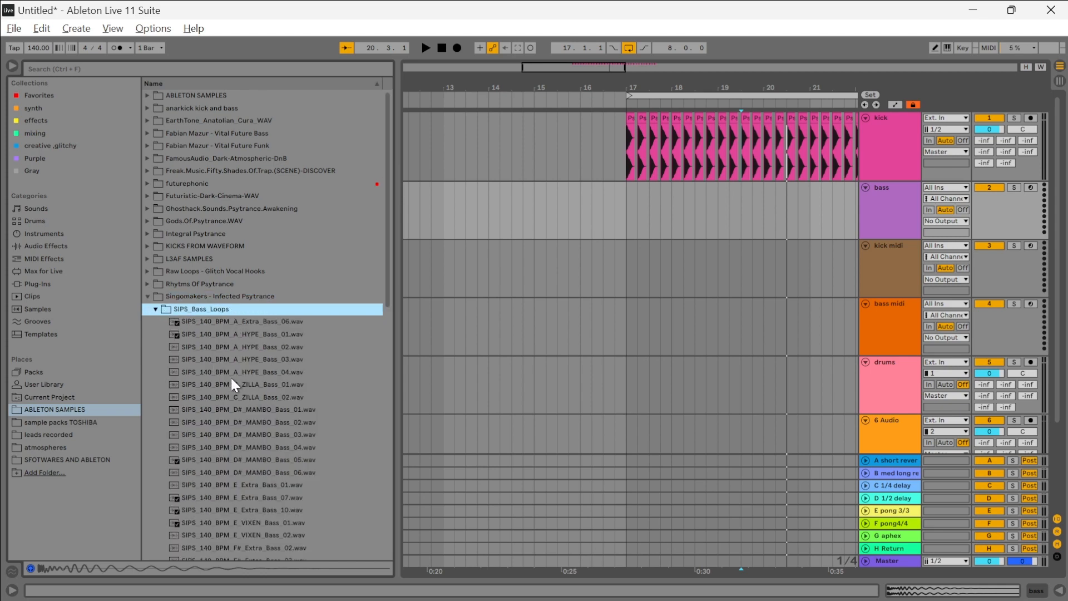
pyautogui.scroll(-1, 266, 448)
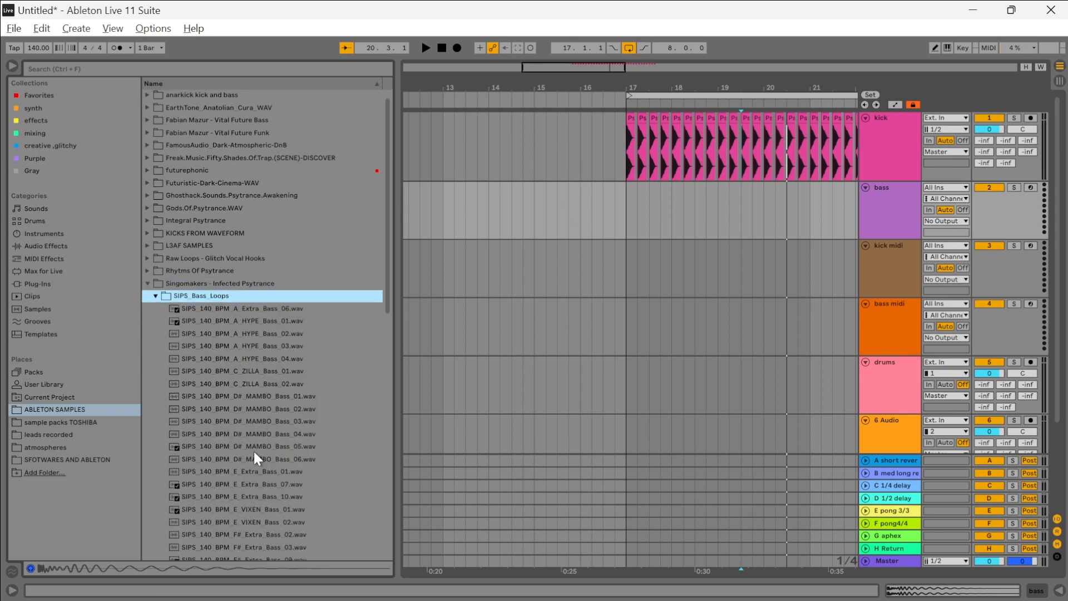
pyautogui.scroll(-7, 256, 423)
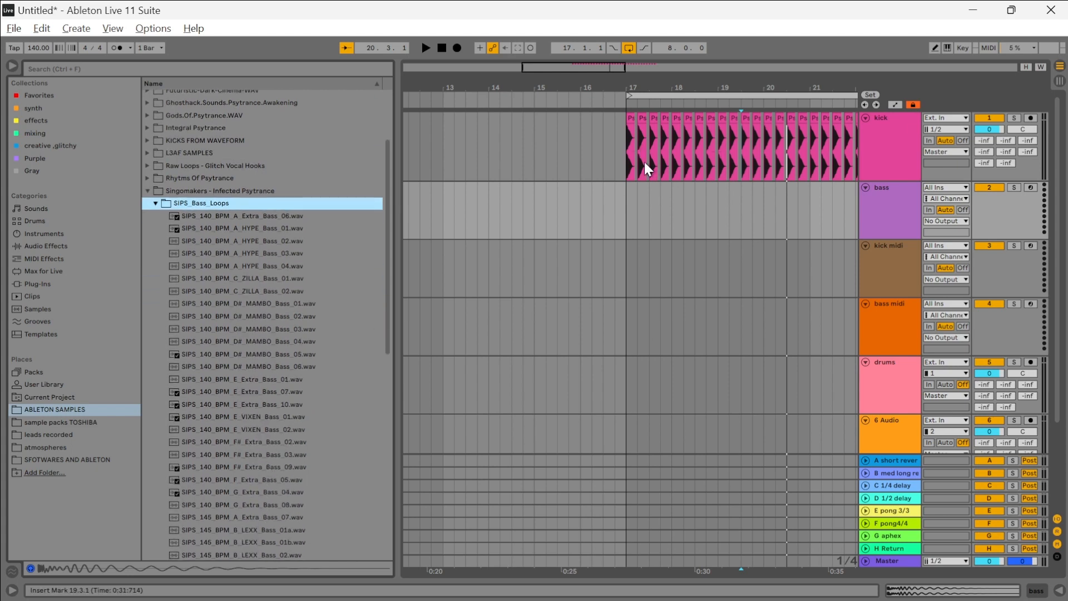
# Step: Preview SIPS_140_BPM_G_Extra_Bass_04.wav and SIPS_140_BPM_G_Extra_Bass_08.wav, and place the Bass_08 loop on the bass track at 17.1.1
pyautogui.keyDown('ctrl'); pyautogui.scroll(5, 643, 159); pyautogui.keyUp('ctrl')
pyautogui.keyDown('ctrl'); pyautogui.scroll(-4, 589, 159); pyautogui.keyUp('ctrl')
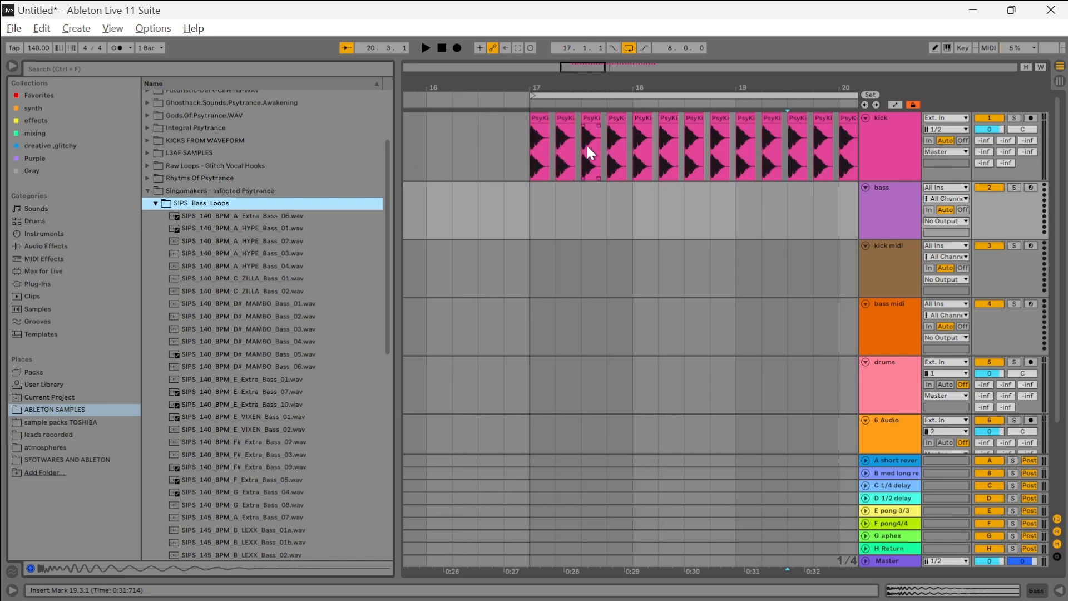
pyautogui.keyDown('ctrl'); pyautogui.scroll(3, 557, 192); pyautogui.keyUp('ctrl')
pyautogui.keyDown('ctrl'); pyautogui.scroll(-3, 580, 183); pyautogui.keyUp('ctrl')
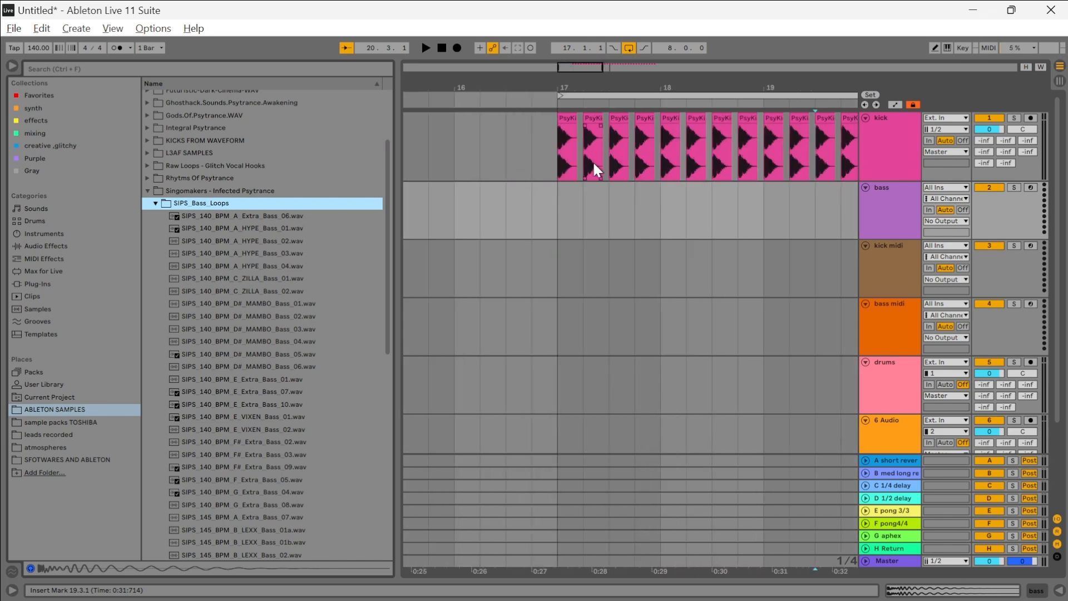
pyautogui.hscroll(2, 561, 221)
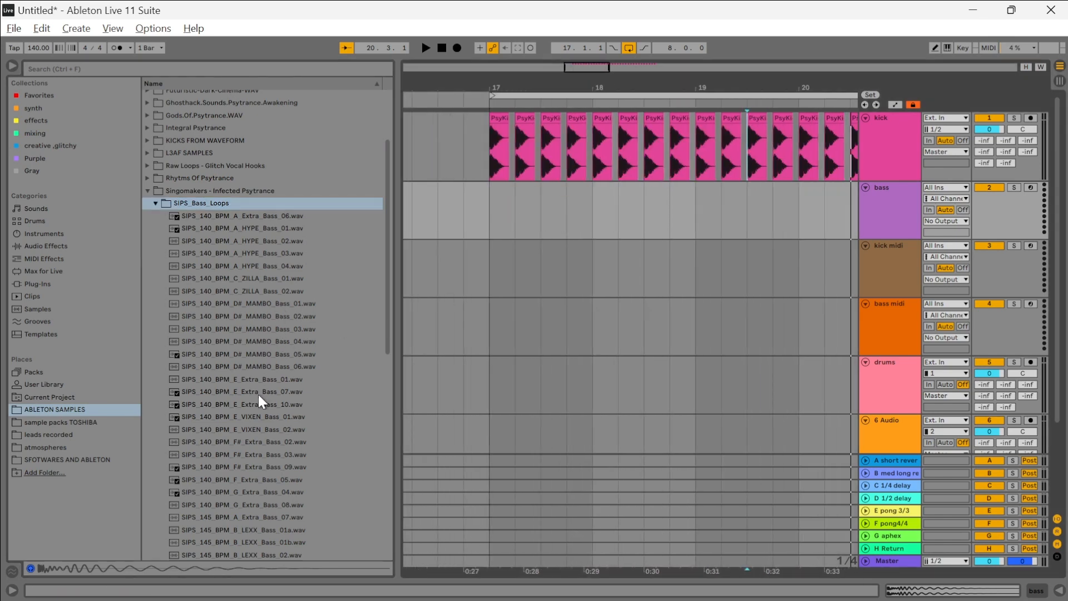
pyautogui.click(256, 491)
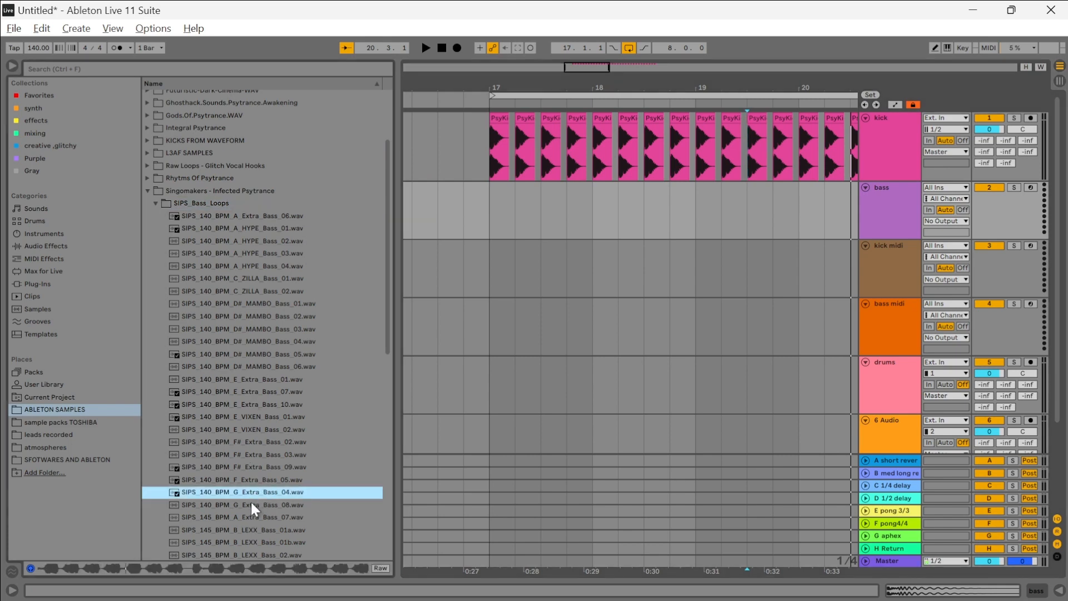
pyautogui.click(249, 504)
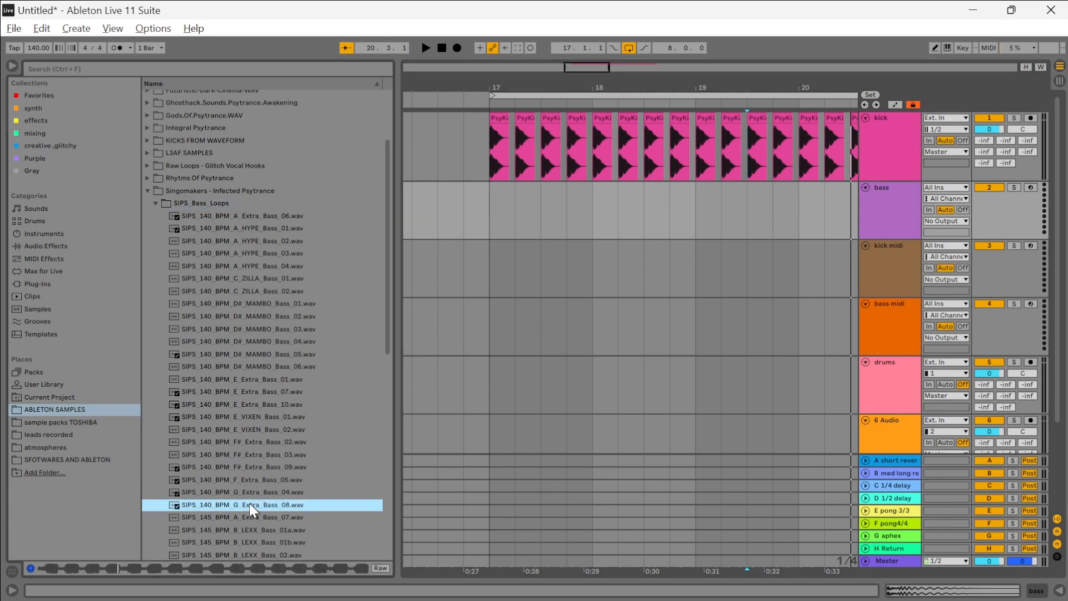
pyautogui.moveTo(249, 503); pyautogui.dragTo(495, 209)
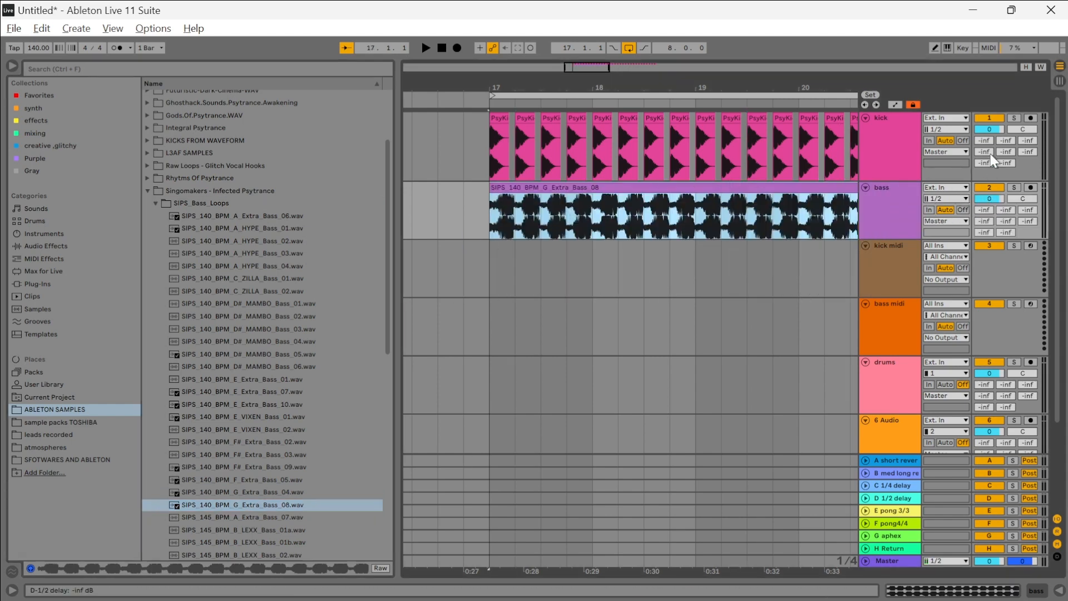
# Step: Lower the bass track's volume to -2.1 dB and play the bass loop together with the kick from bar 17
pyautogui.click(990, 199)
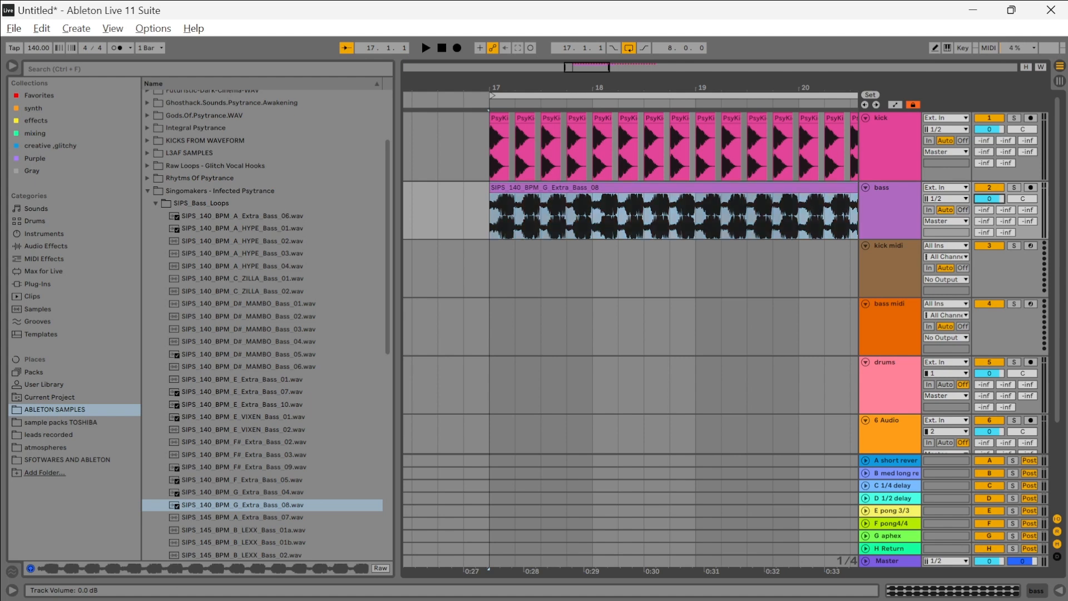
pyautogui.moveTo(990, 198); pyautogui.dragTo(990, 200)
pyautogui.click(986, 199)
pyautogui.moveTo(985, 199); pyautogui.dragTo(985, 201)
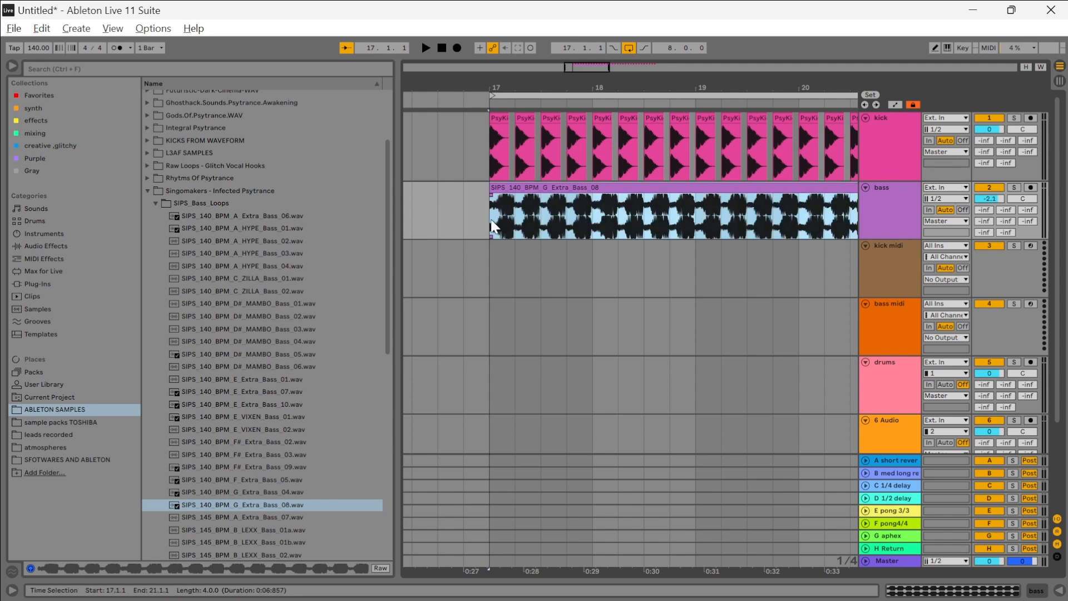
pyautogui.press('space')
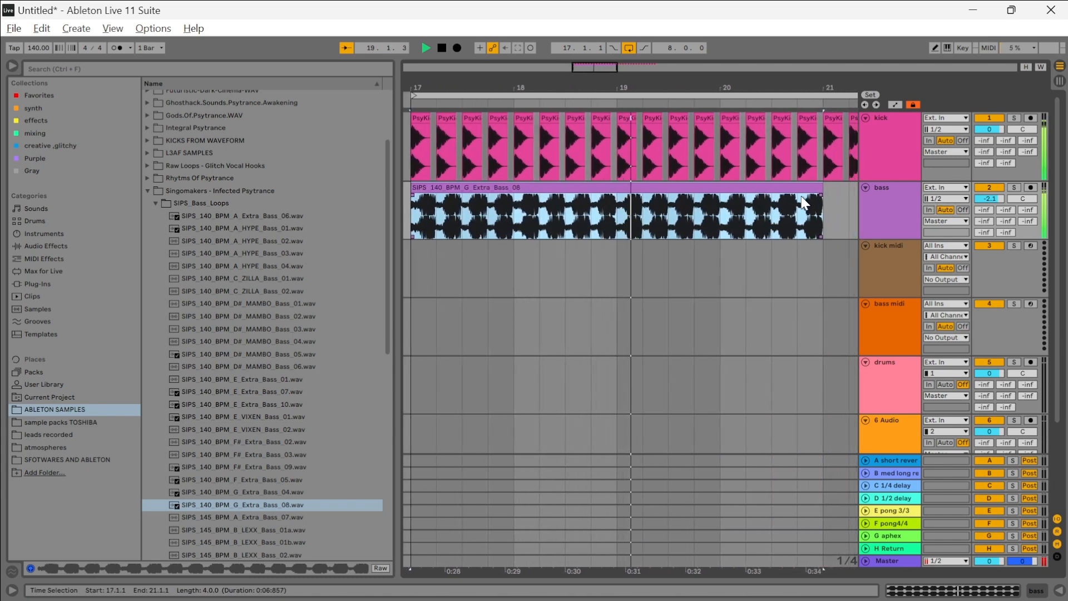
# Step: Extend the SIPS_140_BPM_G_Extra_Bass_08 clip to 25.1.1 to match the kick pattern, and listen to both from bar 17
pyautogui.click(785, 196)
pyautogui.moveTo(765, 188); pyautogui.dragTo(816, 192)
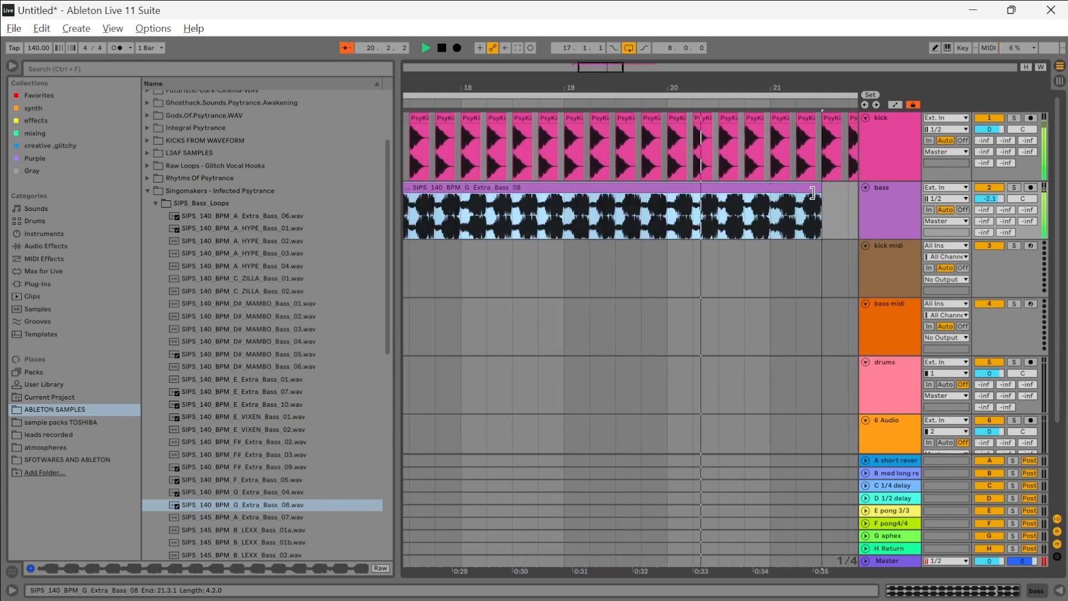
pyautogui.scroll(-6, 793, 192)
pyautogui.hscroll(1, 745, 200)
pyautogui.moveTo(678, 189); pyautogui.dragTo(751, 192)
pyautogui.press('space')
pyautogui.press('space')
pyautogui.hscroll(2, 685, 214)
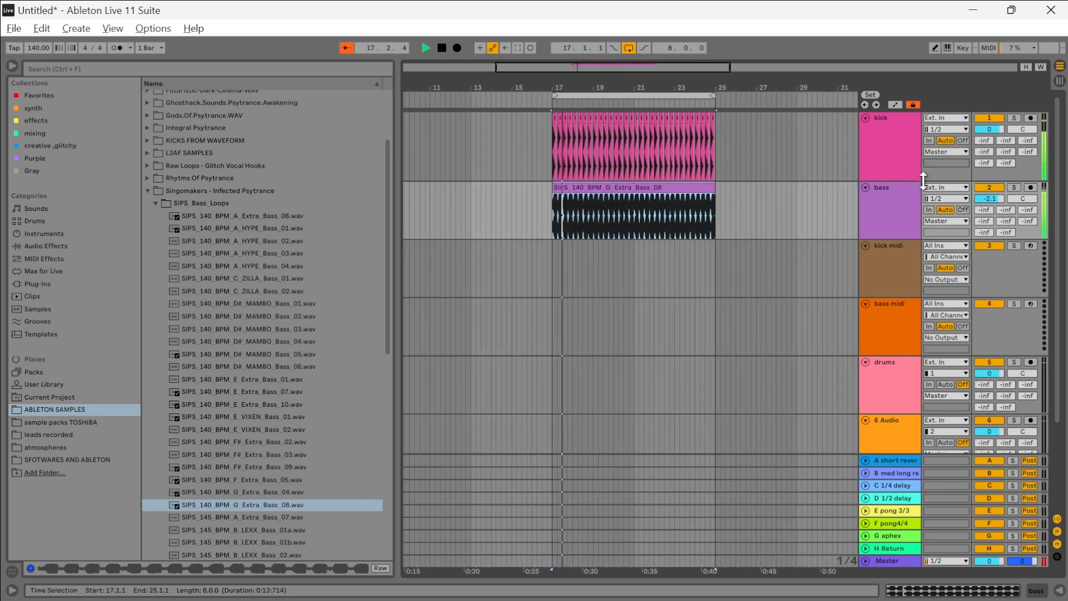
pyautogui.press('space')
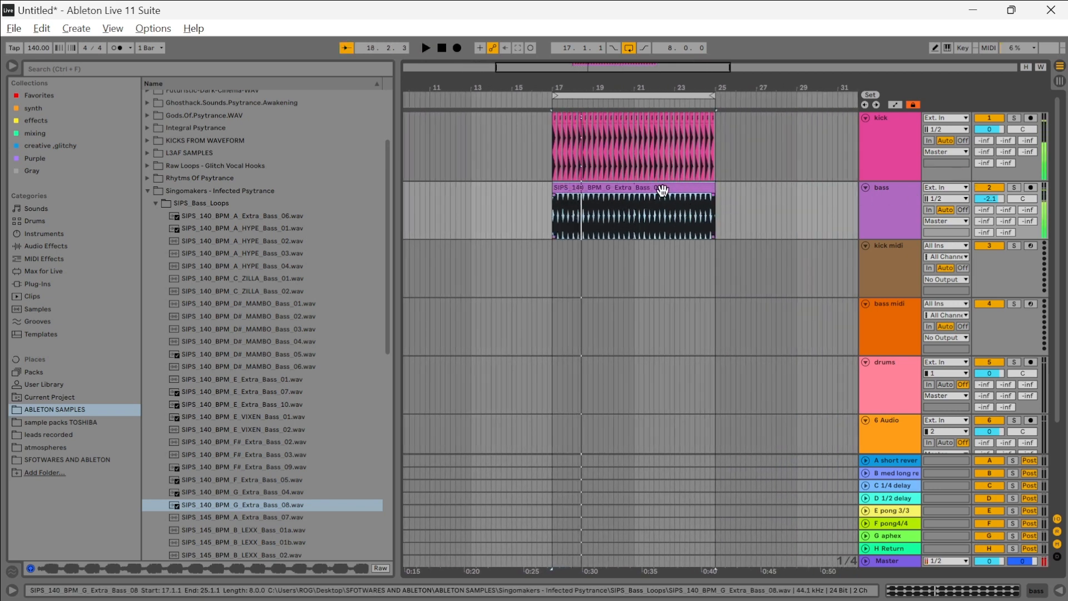
# Step: Move the Bass_08 clip to 26.2.1, place SIPS_145_BPM_A_Extra_Bass_07.wav on the bass track at 17.1.1 and extend it to 25.1.1
pyautogui.click(244, 518)
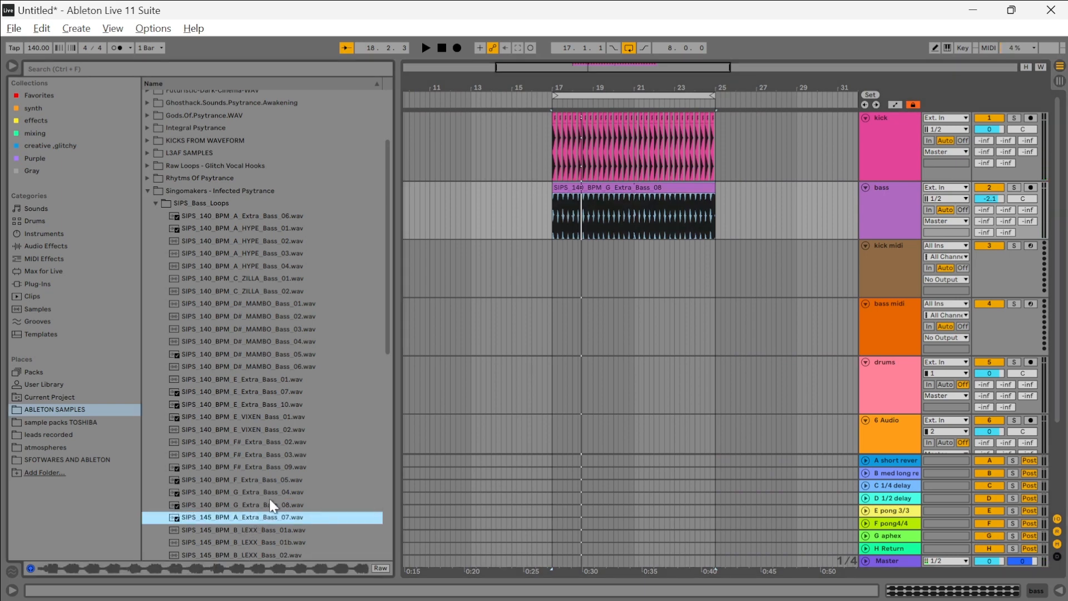
pyautogui.moveTo(597, 184); pyautogui.dragTo(788, 187)
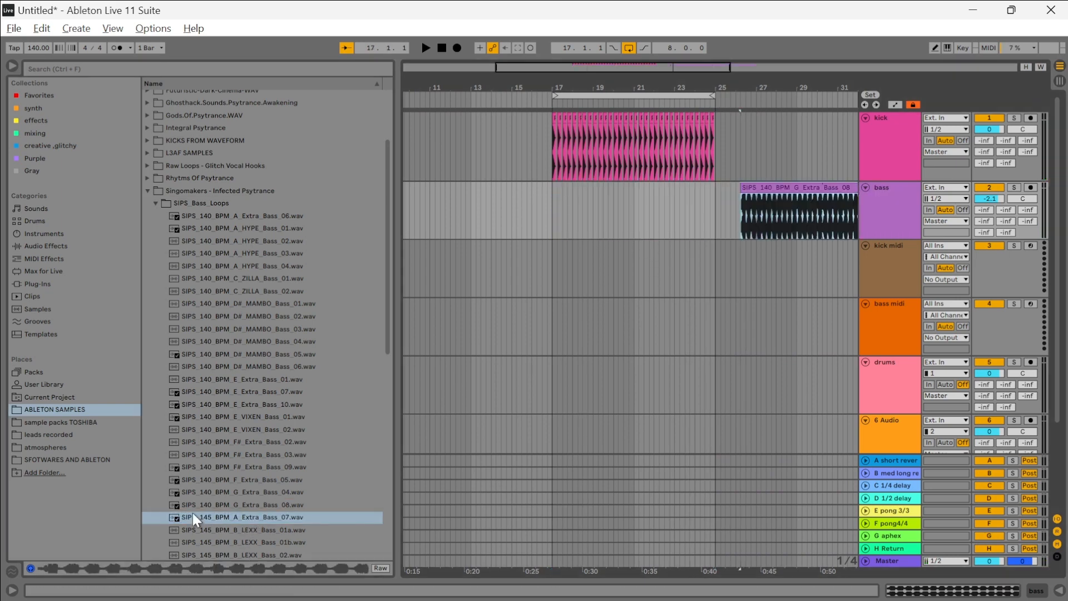
pyautogui.moveTo(221, 519); pyautogui.dragTo(553, 208)
pyautogui.moveTo(634, 181); pyautogui.dragTo(714, 181)
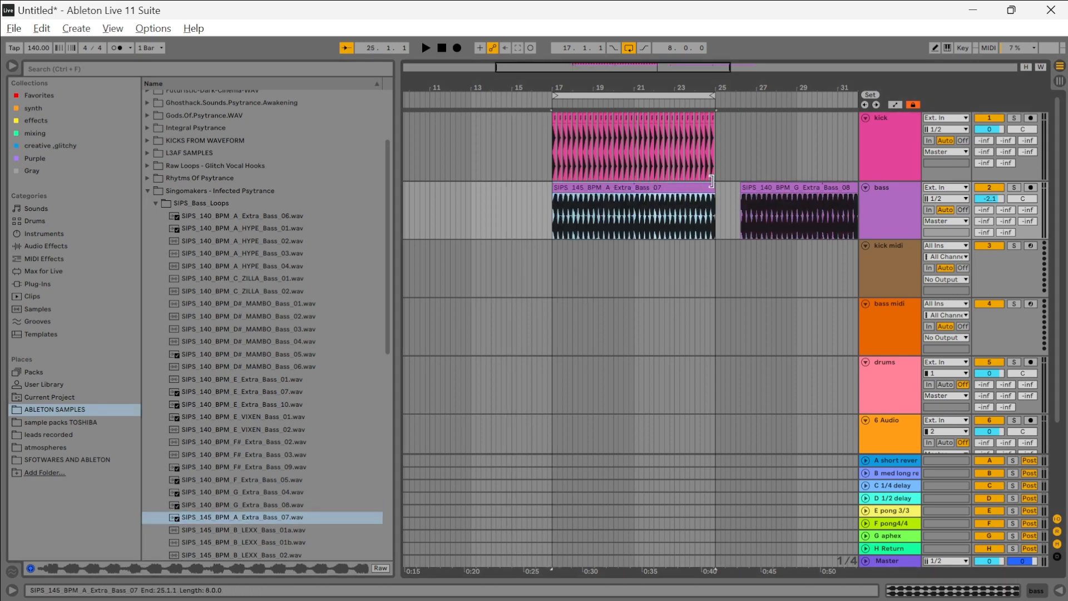
# Step: Listen to the A_Extra_Bass_07 loop with the kick, and delete that clip from the bass track
pyautogui.press('space')
pyautogui.hscroll(3, 657, 193)
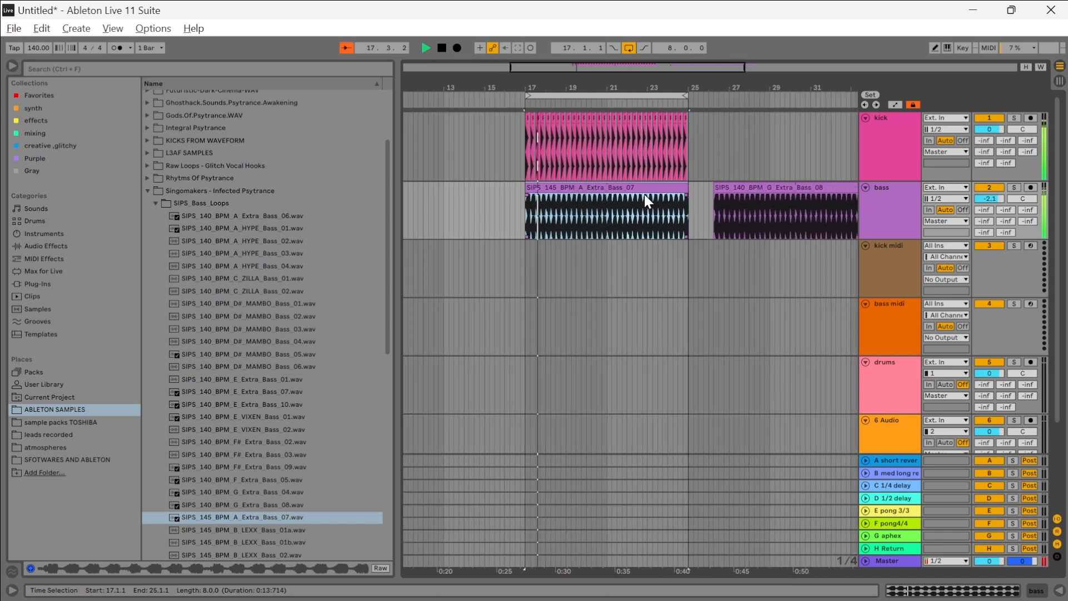
pyautogui.scroll(5, 582, 201)
pyautogui.scroll(-5, 580, 192)
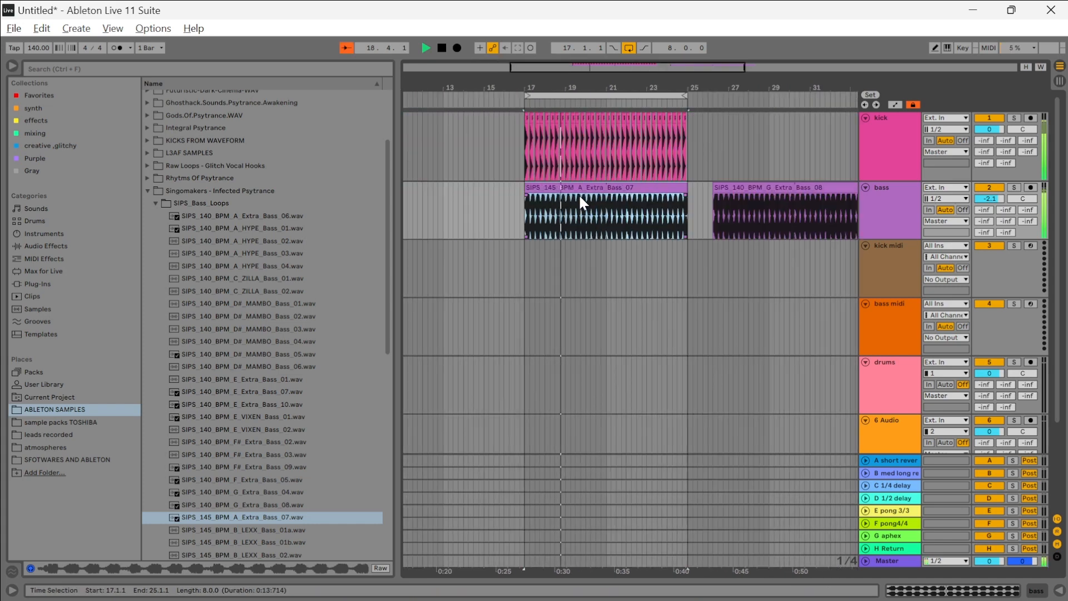
pyautogui.press('space')
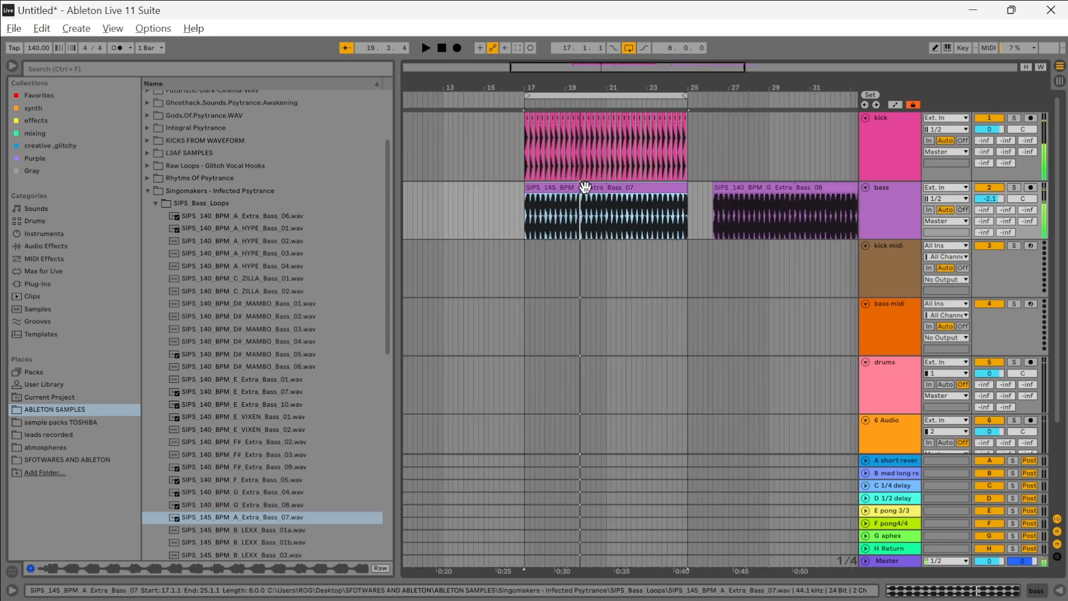
pyautogui.rightClick(586, 190)
pyautogui.click(607, 226)
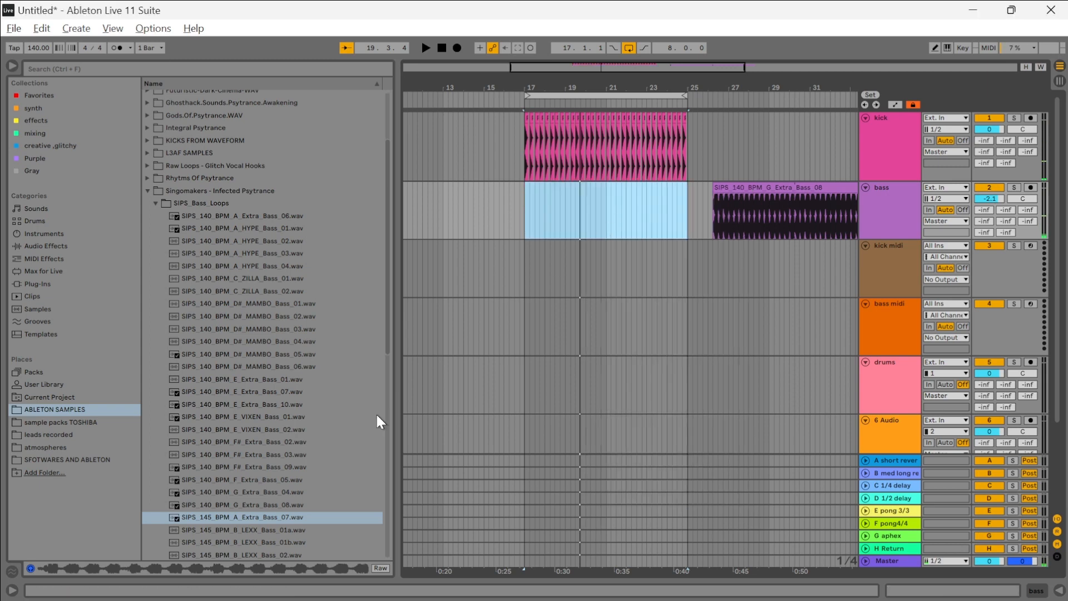
# Step: Preview G, F, D# and E bass loops in SIPS_Bass_Loops, including 140 BPM G_Extra_Bass_04, F_Extra_Bass_05 and 145 BPM D#_Extra_Bass_05
pyautogui.click(272, 504)
pyautogui.moveTo(272, 504)
pyautogui.mouseDown()
pyautogui.moveTo(505, 242)
pyautogui.moveTo(265, 489)
pyautogui.mouseUp()
pyautogui.click(263, 486)
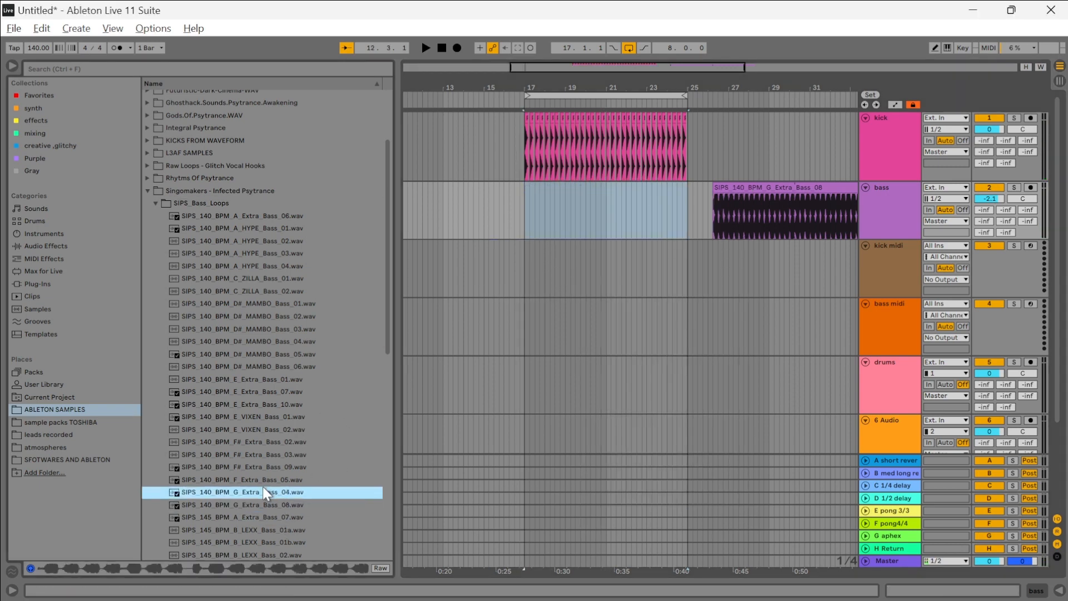
pyautogui.click(258, 479)
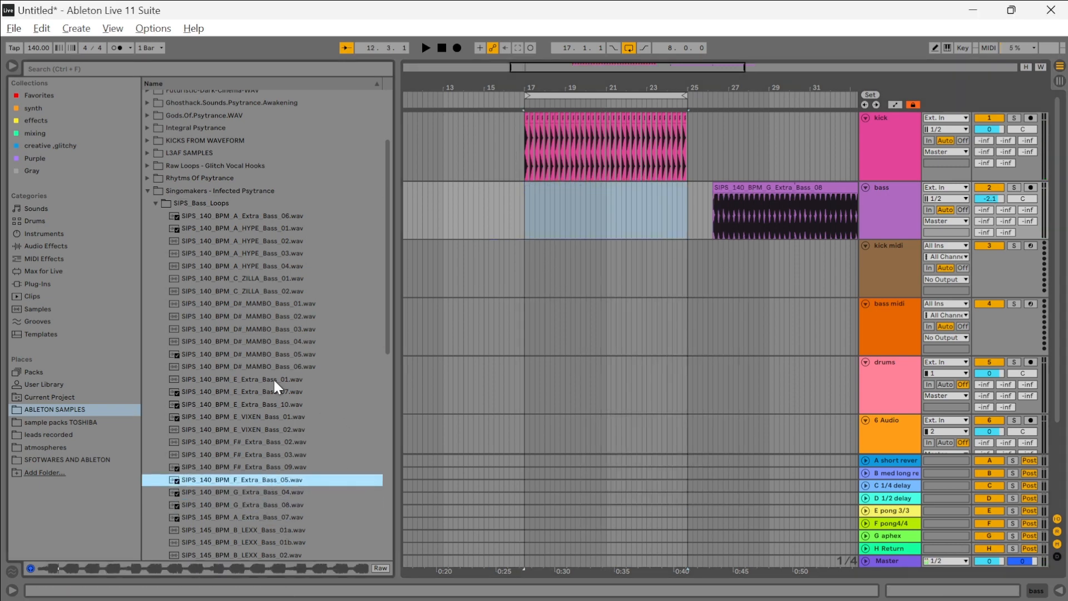
pyautogui.scroll(-3, 248, 462)
pyautogui.click(249, 465)
pyautogui.scroll(-1, 244, 491)
pyautogui.click(245, 511)
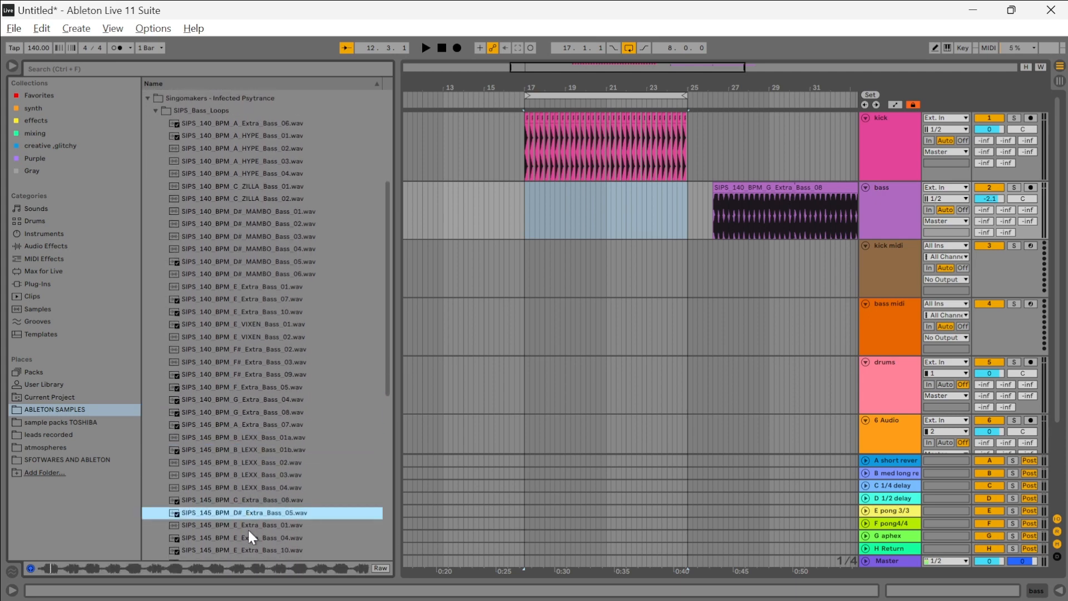
pyautogui.click(248, 528)
pyautogui.click(249, 539)
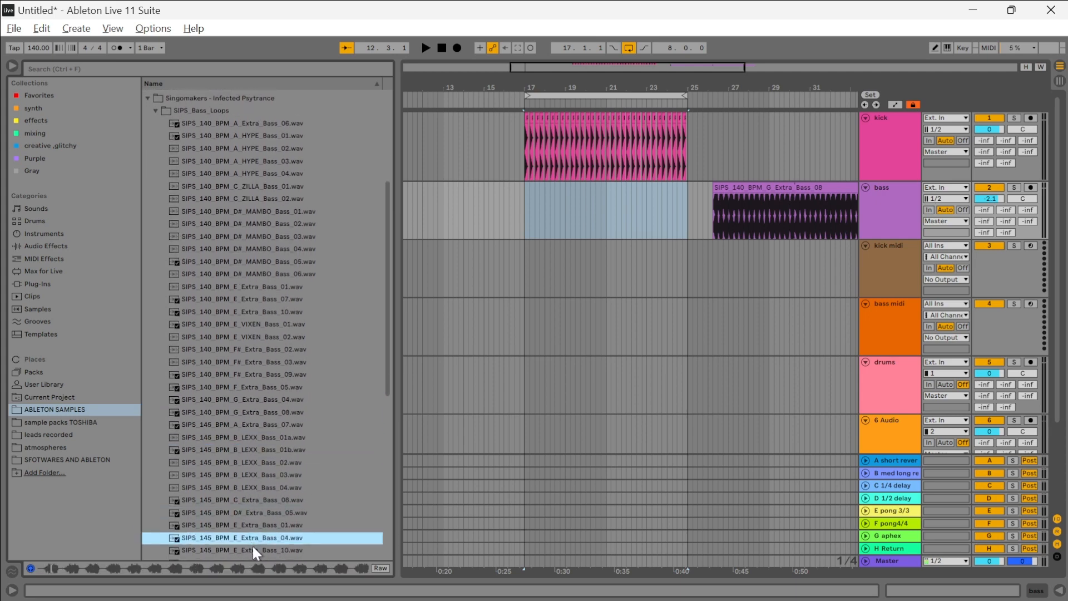
# Step: Preview further 140 BPM bass loops, including C_ZILLA_Bass_01, A_HYPE_Bass_03, D#_MAMBO_Bass_01 and E_Extra_Bass_01
pyautogui.scroll(3, 251, 306)
pyautogui.click(253, 270)
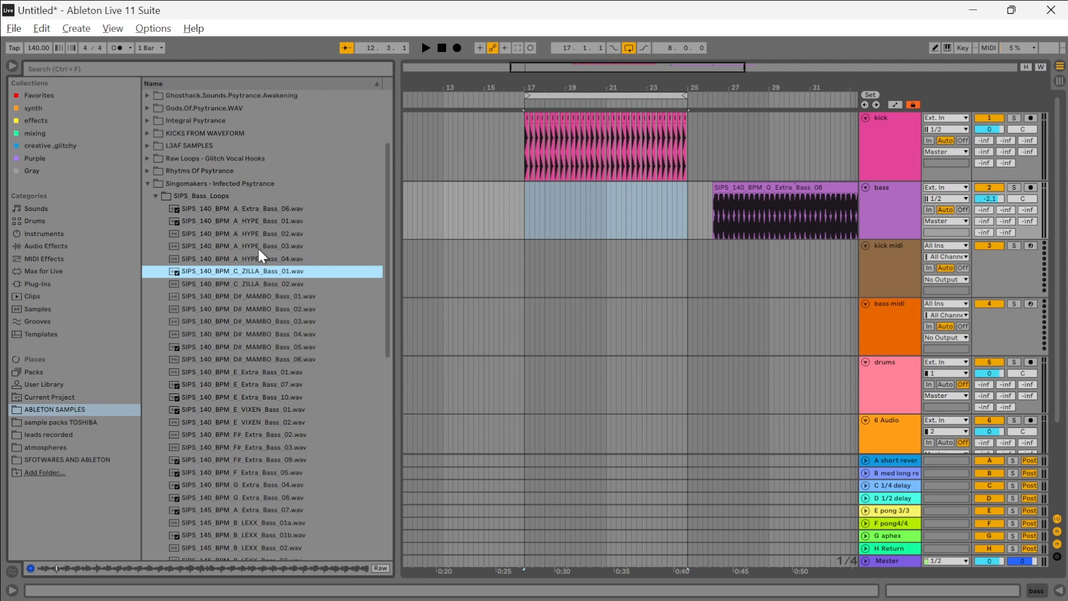
pyautogui.click(261, 246)
pyautogui.click(283, 296)
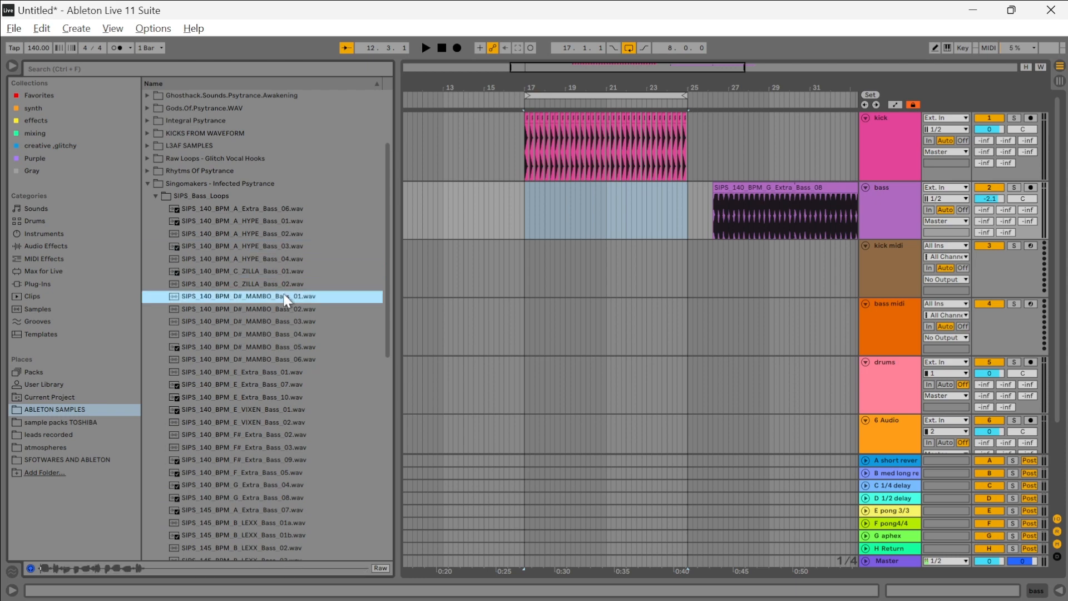
pyautogui.click(269, 350)
pyautogui.click(269, 373)
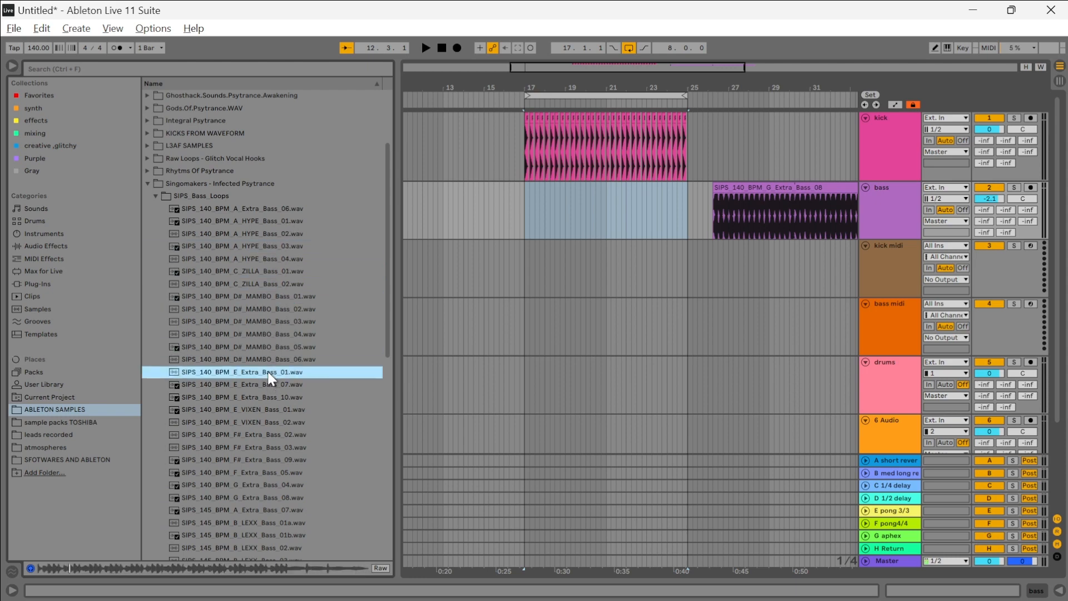
# Step: Collapse the Singomakers folder, open Alex Story Bass Trilogy inside futurephonic, and preview a one-shot from Elements Bass - Futurephonic
pyautogui.click(148, 184)
pyautogui.click(147, 183)
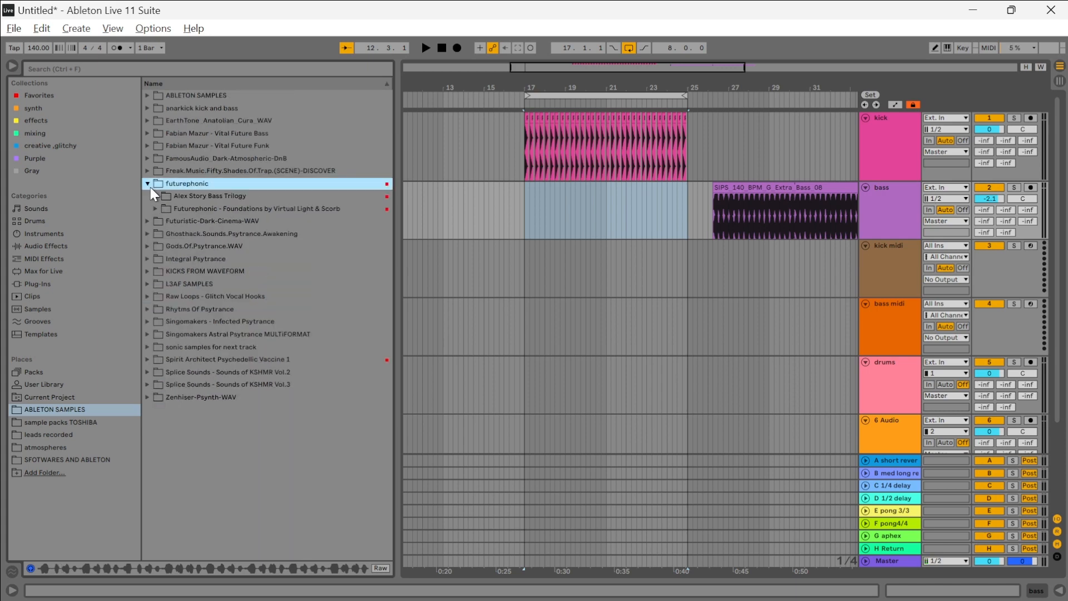
pyautogui.click(157, 196)
pyautogui.click(164, 208)
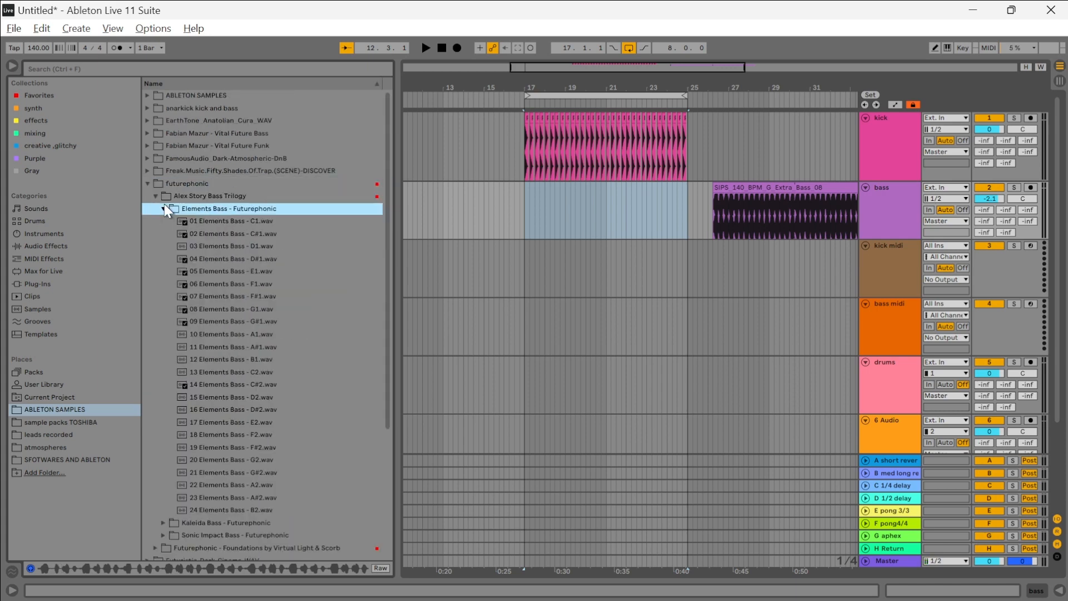
pyautogui.click(217, 239)
pyautogui.click(164, 209)
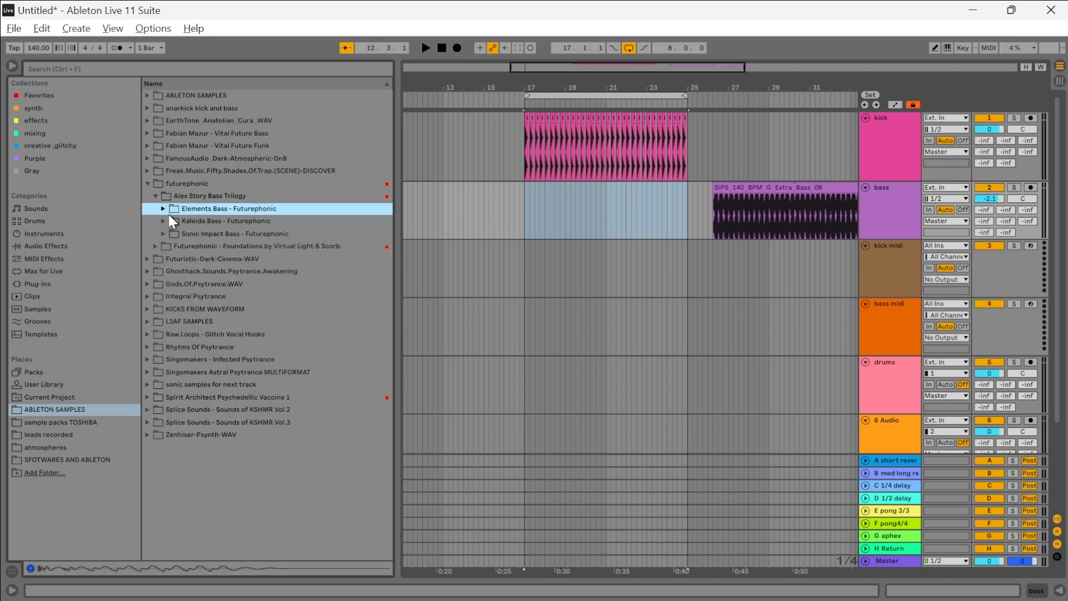
# Step: Open Kaleida Bass - Futurephonic and preview its one-shots, including the F#1, G1, D2, G2 and F#2 samples
pyautogui.click(164, 221)
pyautogui.click(186, 234)
pyautogui.click(221, 309)
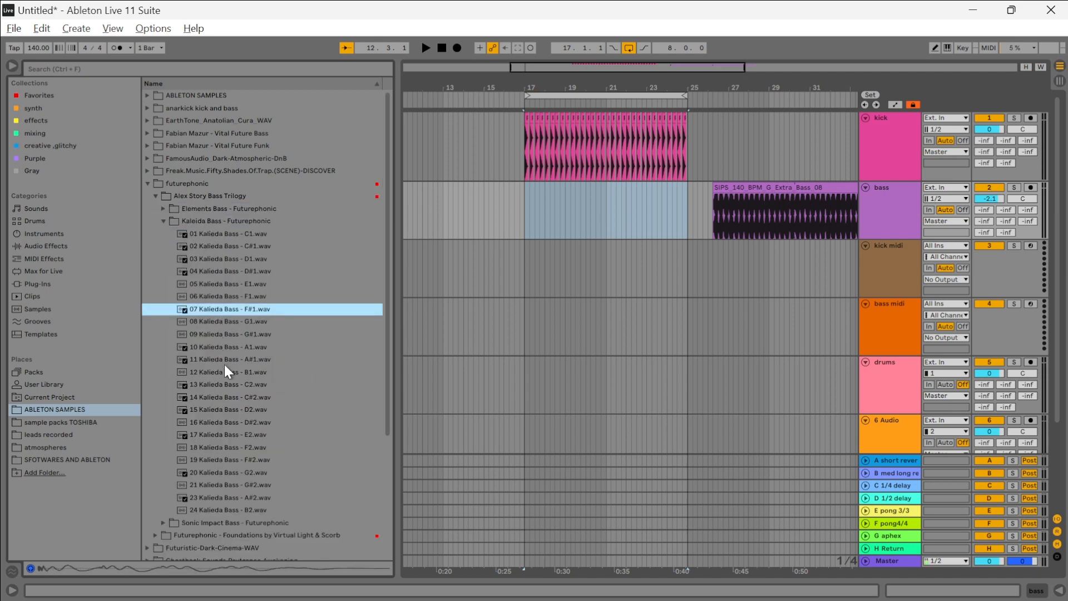
pyautogui.click(225, 365)
pyautogui.click(222, 322)
pyautogui.click(227, 410)
pyautogui.click(223, 472)
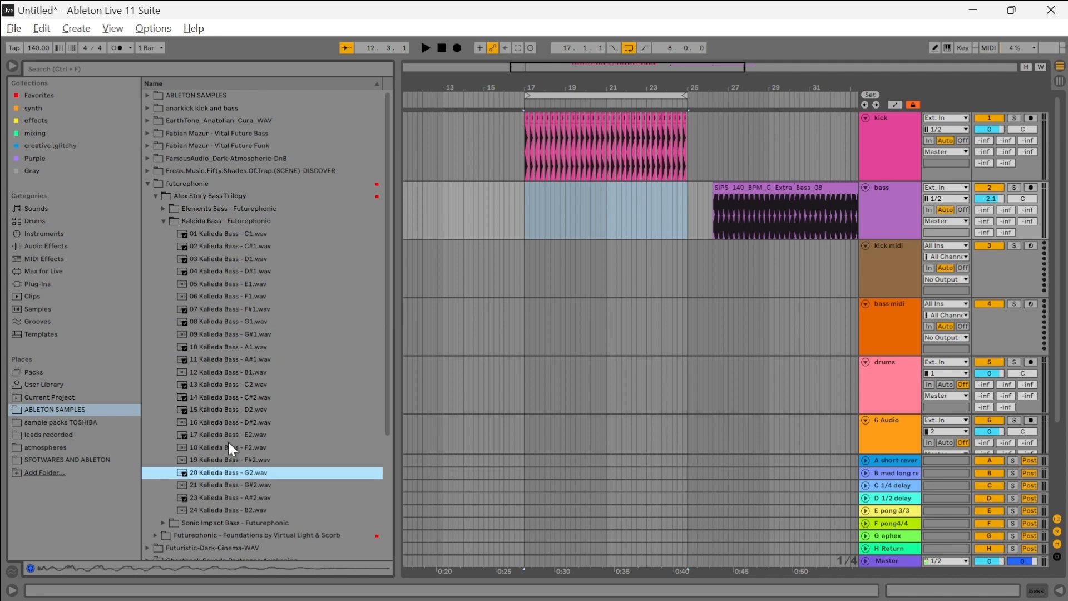
pyautogui.click(229, 458)
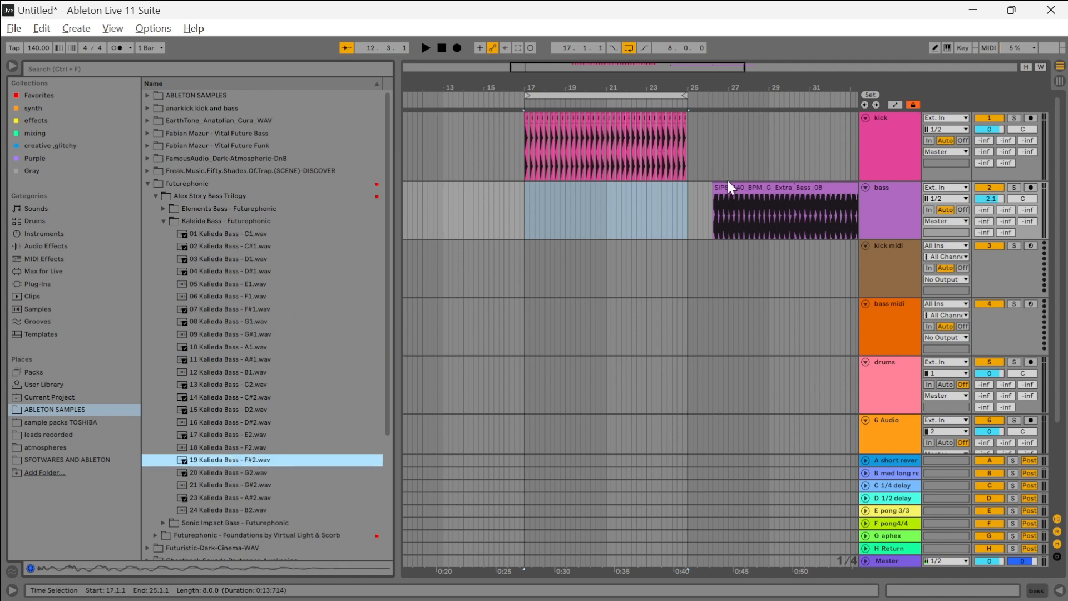
# Step: Delete the remaining Bass_08 clip, and delete the bass audio track
pyautogui.rightClick(728, 181)
pyautogui.click(748, 220)
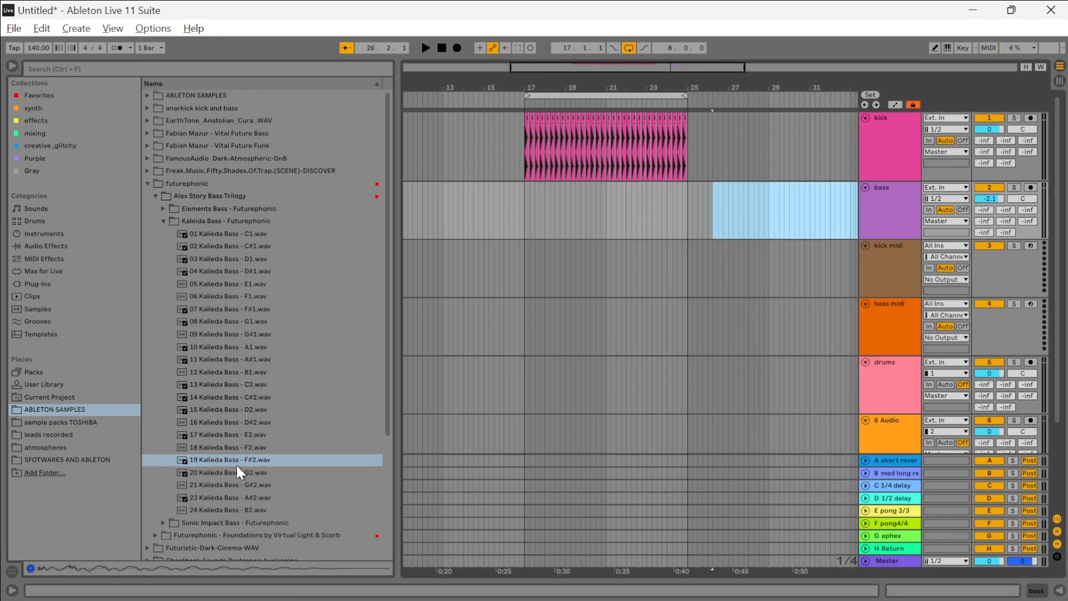
pyautogui.click(245, 285)
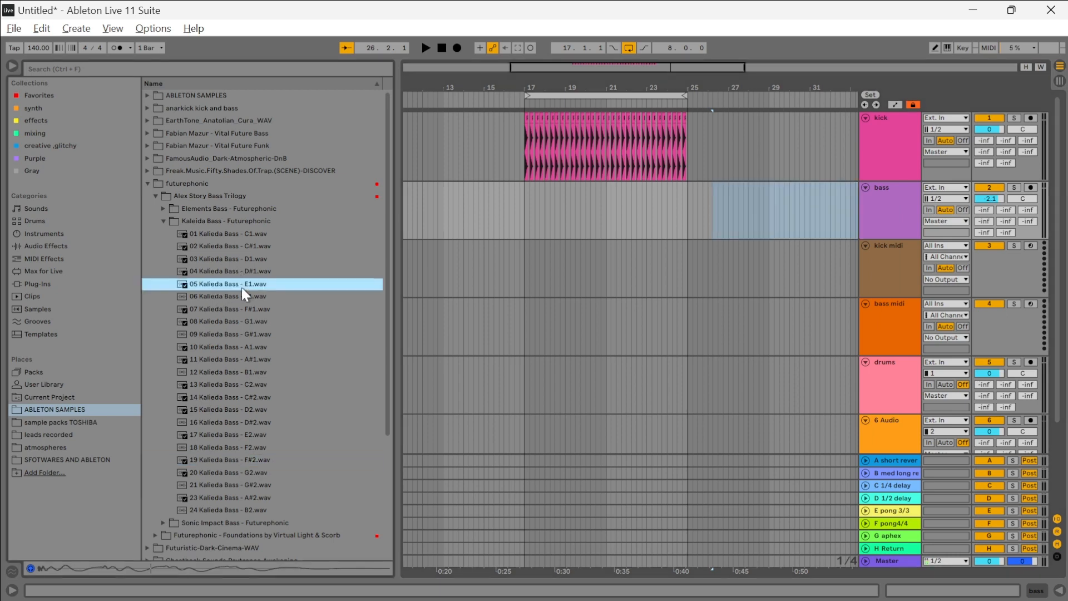
pyautogui.click(871, 204)
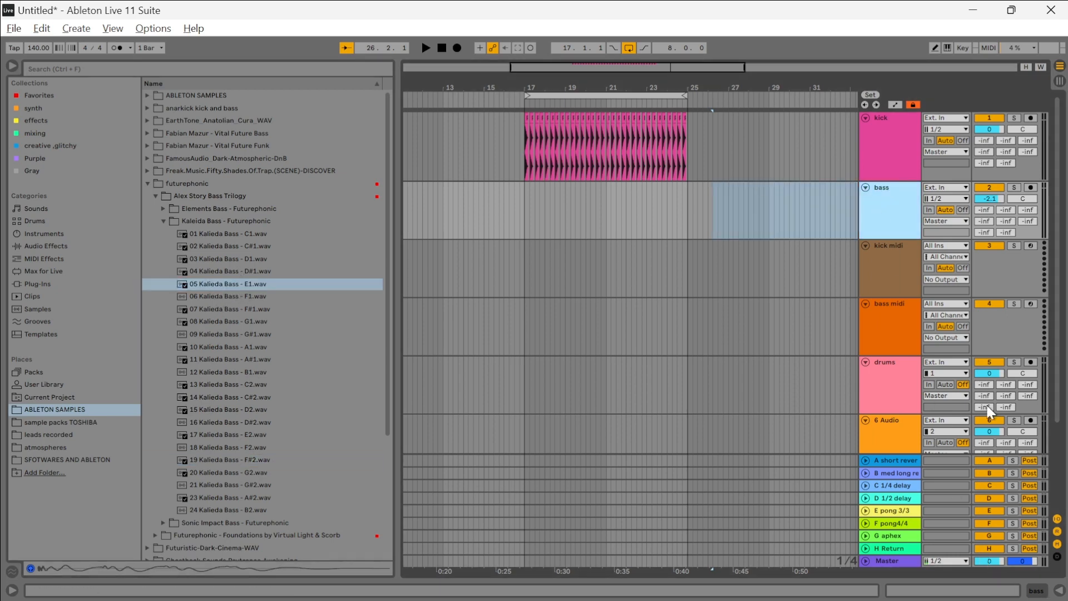
pyautogui.rightClick(896, 217)
pyautogui.rightClick(890, 224)
pyautogui.rightClick(883, 212)
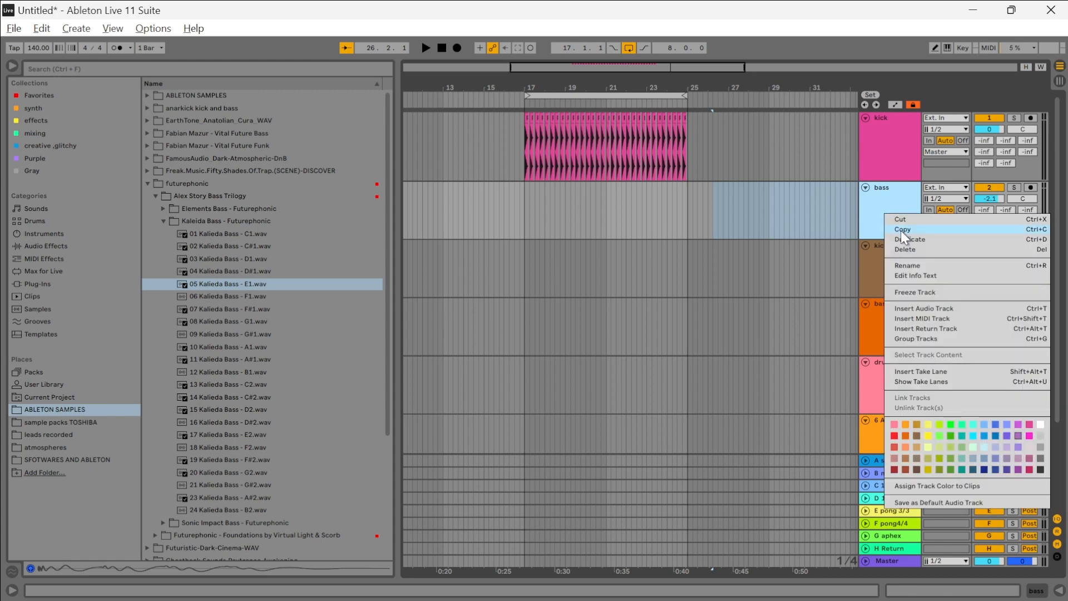
pyautogui.click(907, 248)
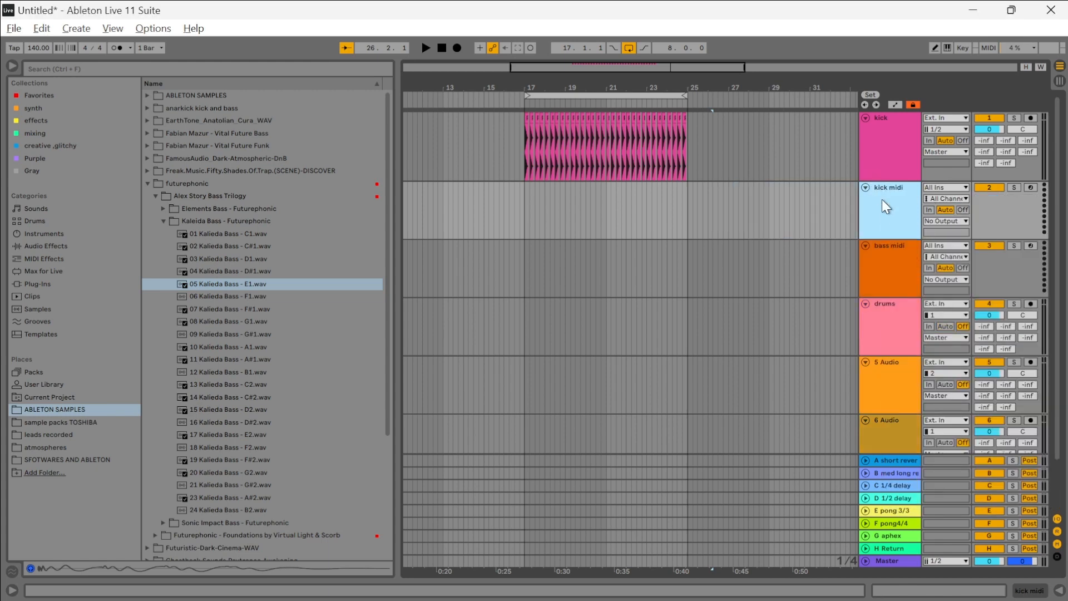
# Step: Insert a MIDI track directly below the kick track and load 05 Kalieda Bass - E1.wav onto it as a sampled instrument
pyautogui.rightClick(883, 201)
pyautogui.click(931, 306)
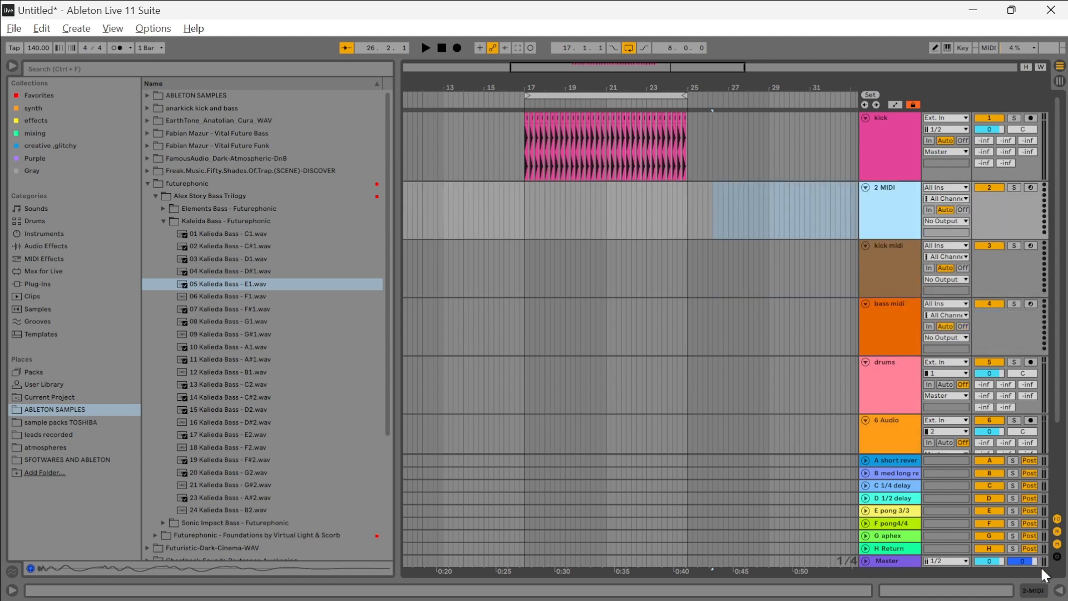
pyautogui.click(1043, 588)
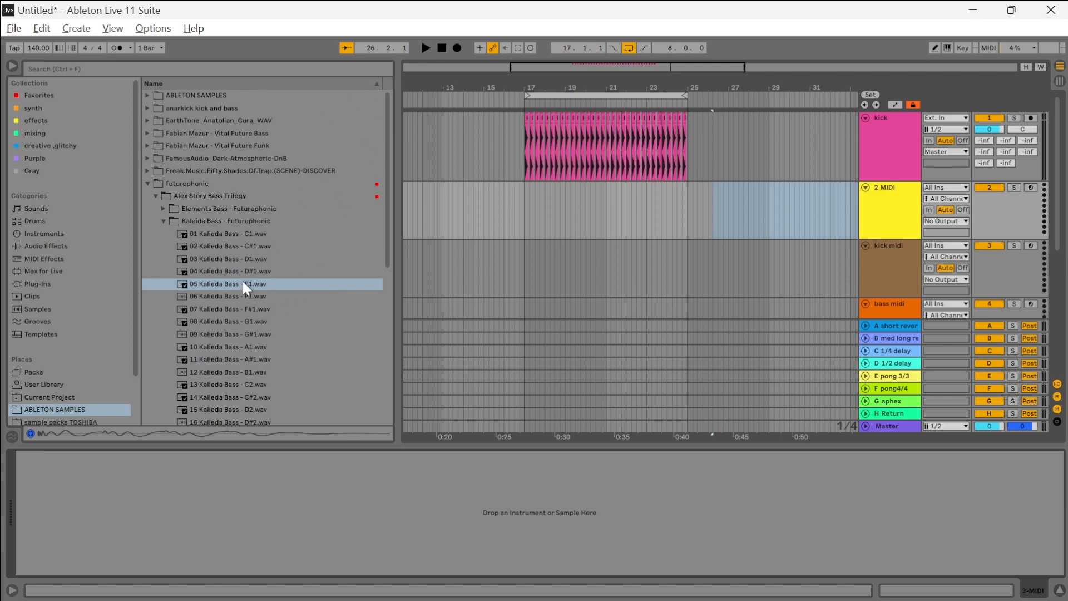
pyautogui.moveTo(245, 285); pyautogui.dragTo(355, 509)
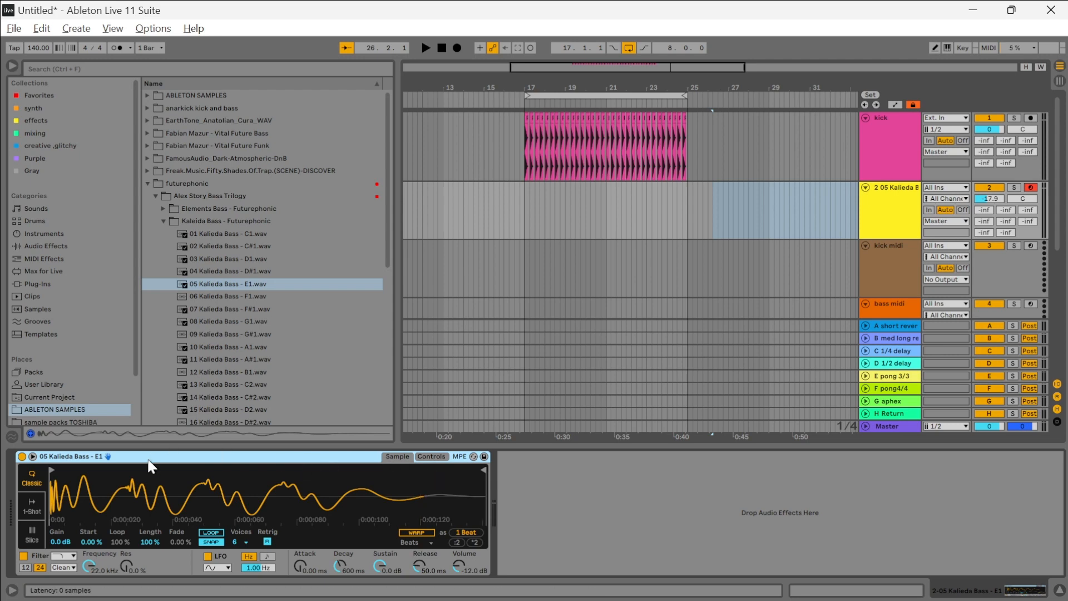
# Step: Create an empty MIDI clip on the Kalieda bass track at 17.1.1 and extend it to 25.1.1
pyautogui.doubleClick(526, 208)
pyautogui.moveTo(529, 199); pyautogui.dragTo(688, 199)
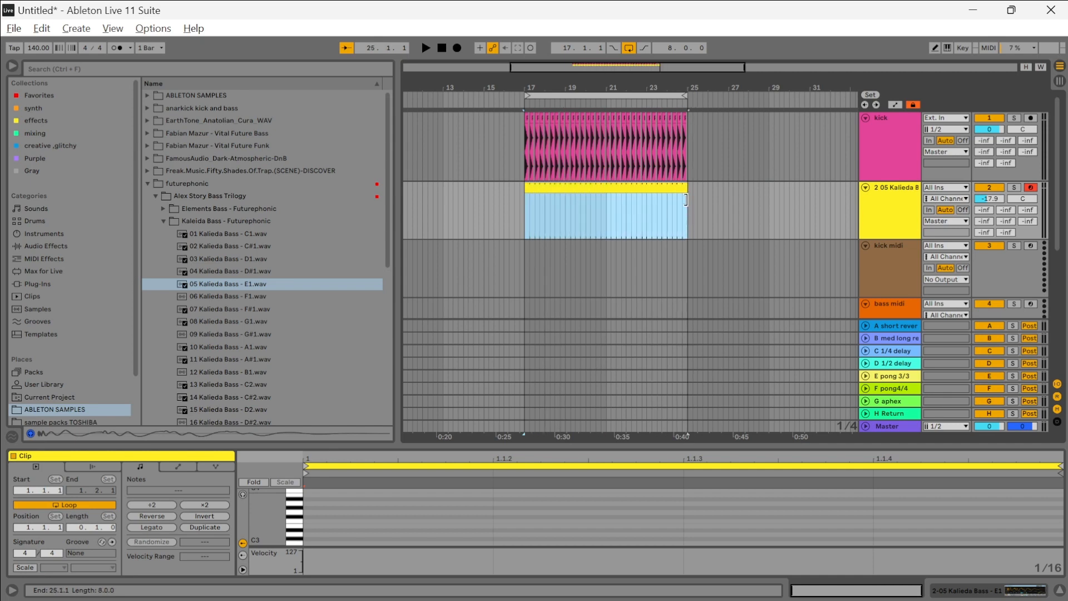
# Step: Enlarge the note editor of the Kalieda bass clip, enable note preview, and audition the C3 key
pyautogui.moveTo(782, 448); pyautogui.dragTo(775, 121)
pyautogui.scroll(4, 223, 466)
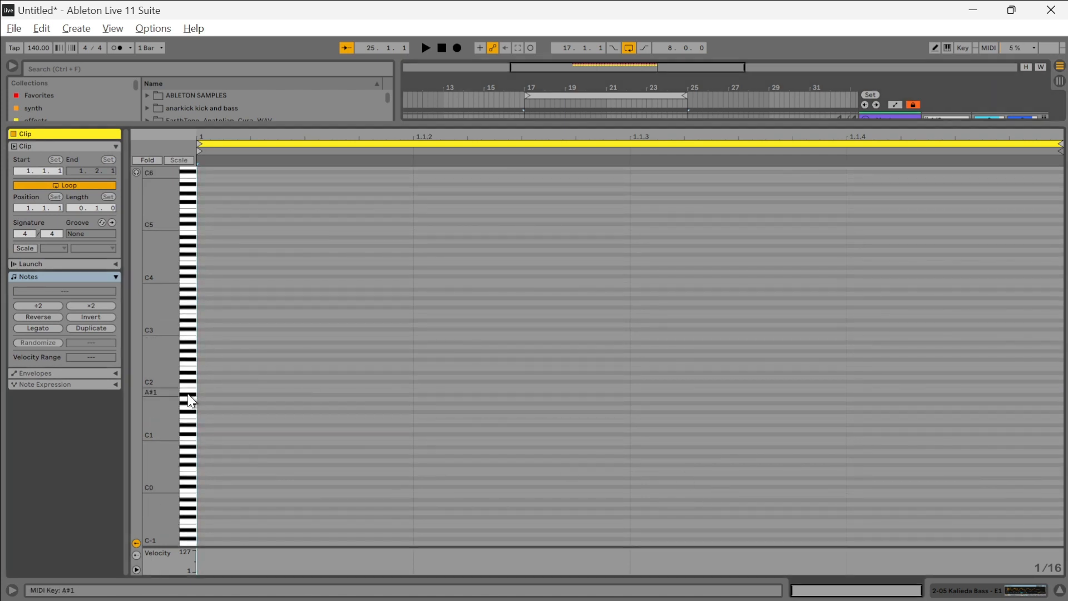
pyautogui.click(136, 172)
pyautogui.scroll(3, 156, 384)
pyautogui.scroll(-2, 160, 396)
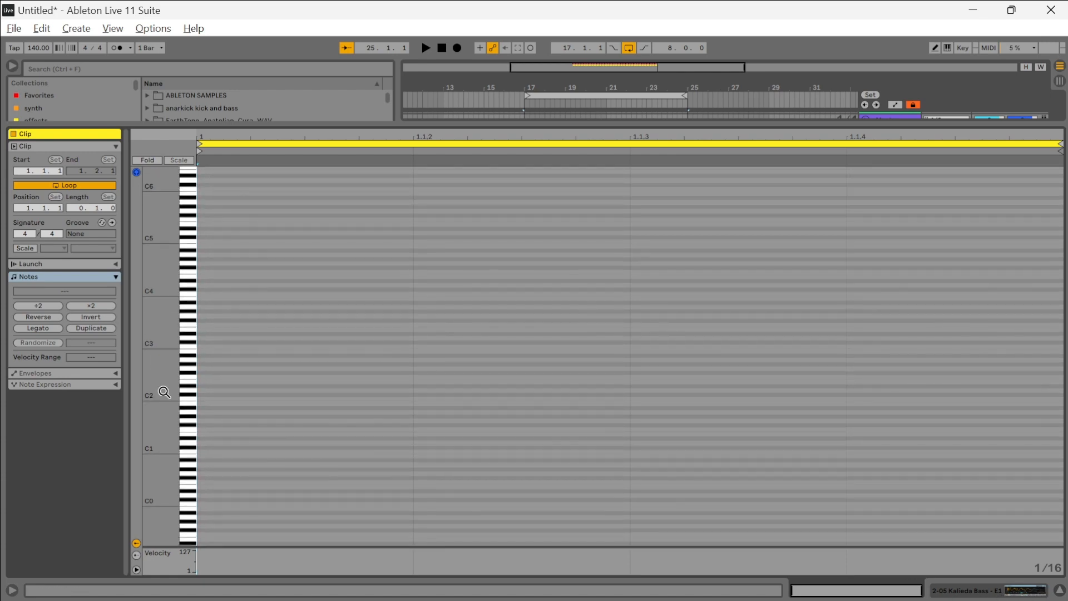
pyautogui.click(189, 348)
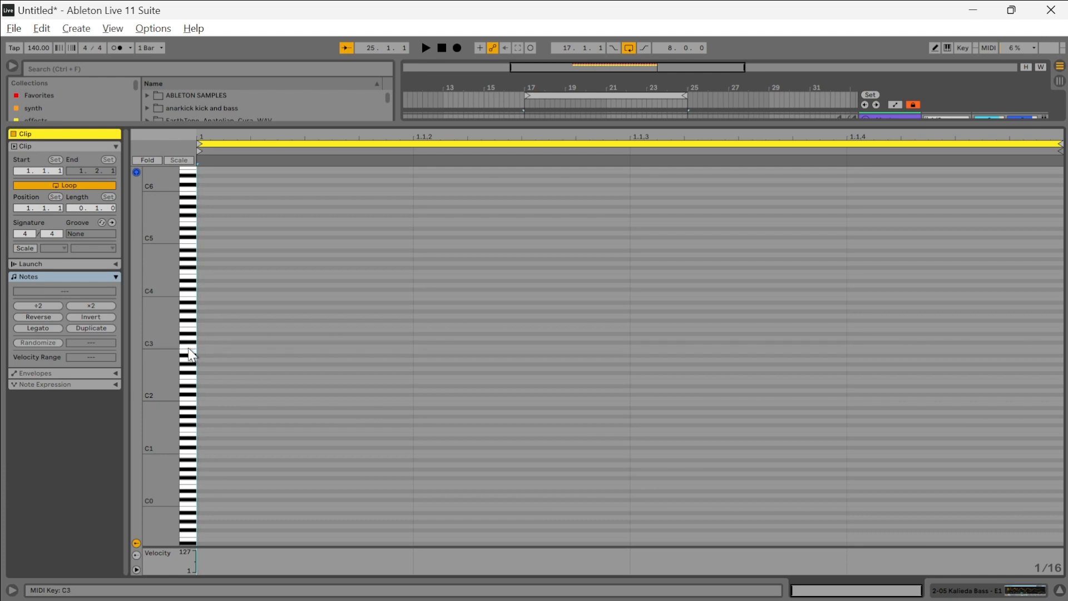
pyautogui.click(190, 348)
pyautogui.click(190, 347)
pyautogui.click(191, 347)
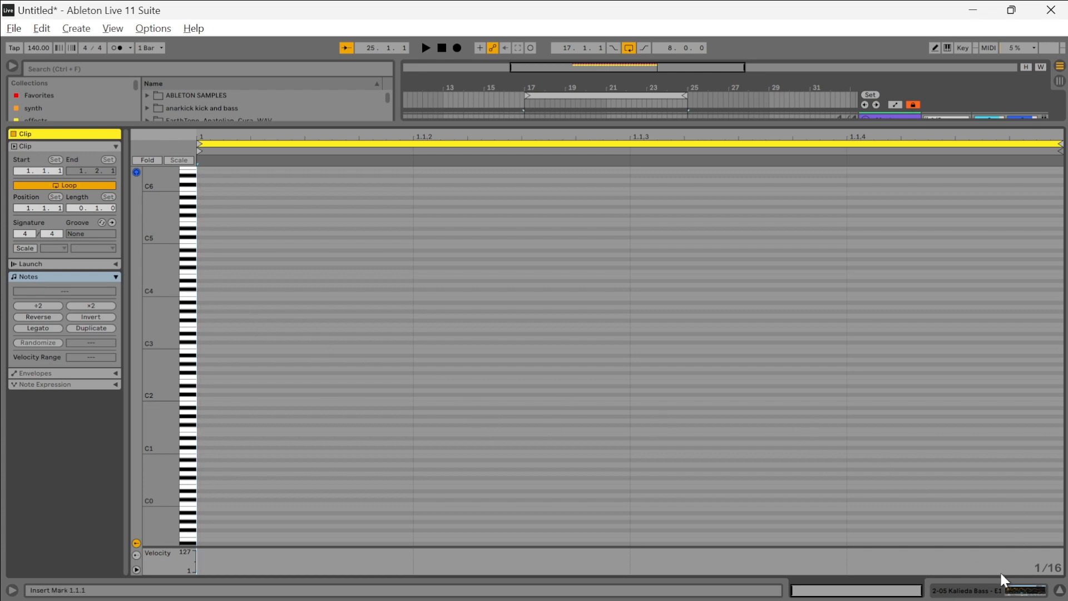
# Step: Add a sixteenth-length C3 note at 1.1.1 and set the clip's loop length to 1.1.0
pyautogui.doubleClick(203, 347)
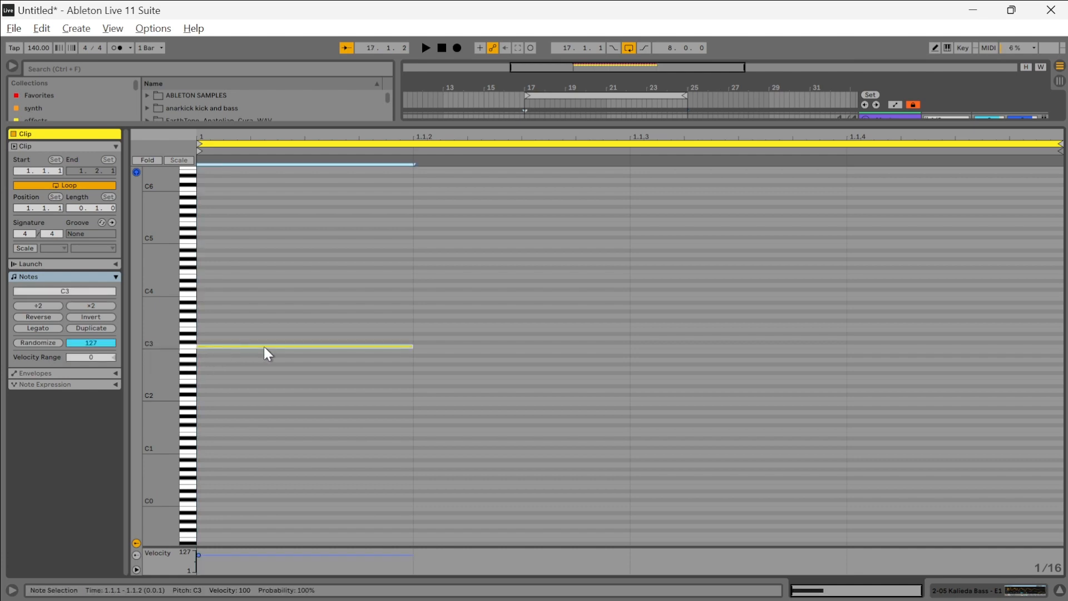
pyautogui.rightClick(543, 349)
pyautogui.rightClick(499, 290)
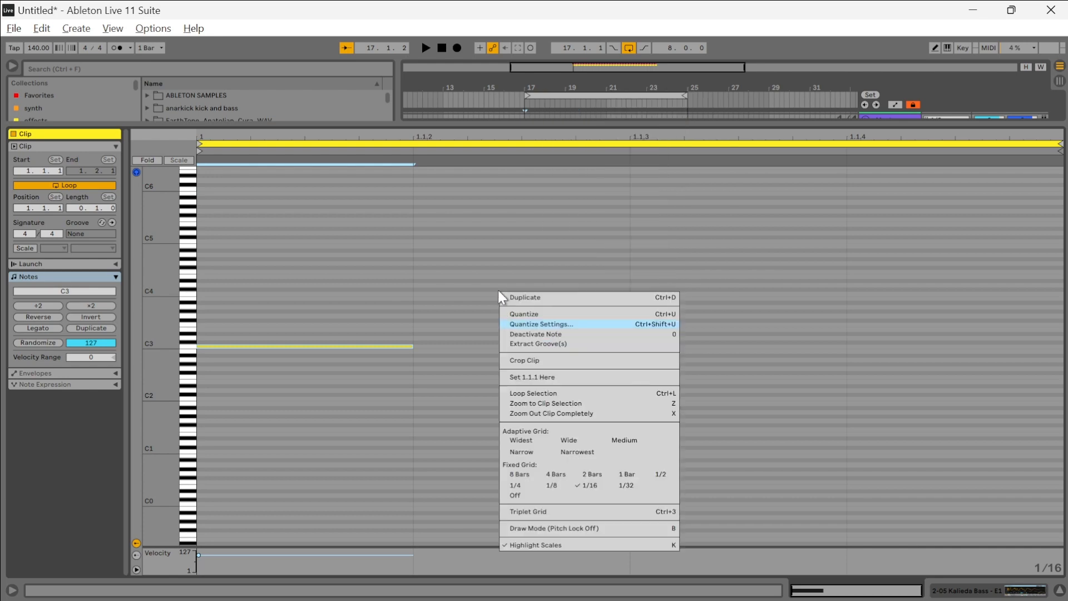
pyautogui.click(492, 293)
pyautogui.rightClick(442, 296)
pyautogui.click(420, 297)
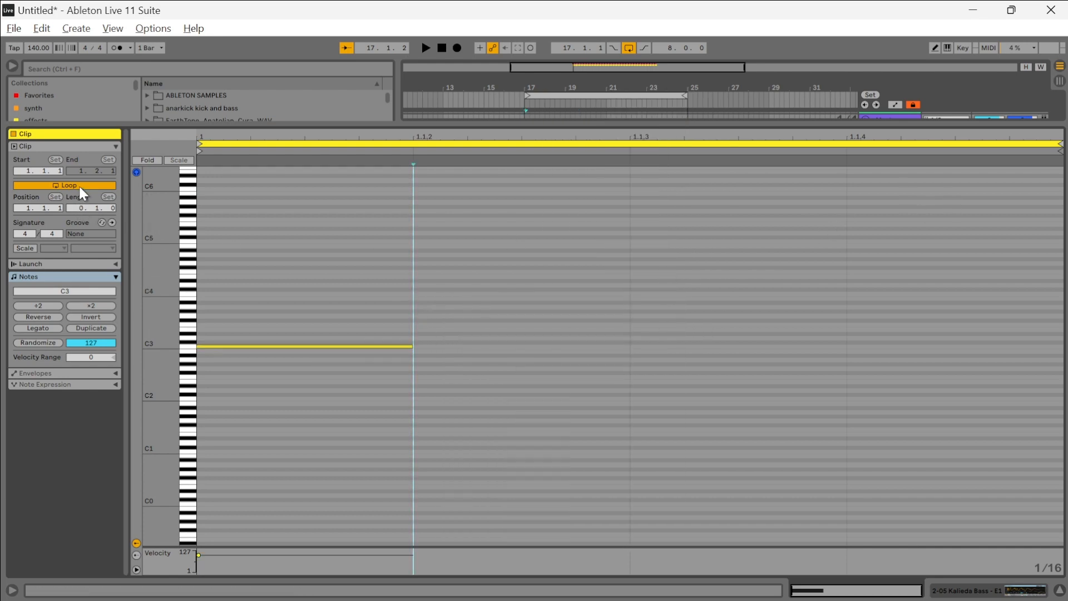
pyautogui.moveTo(81, 208); pyautogui.dragTo(81, 201)
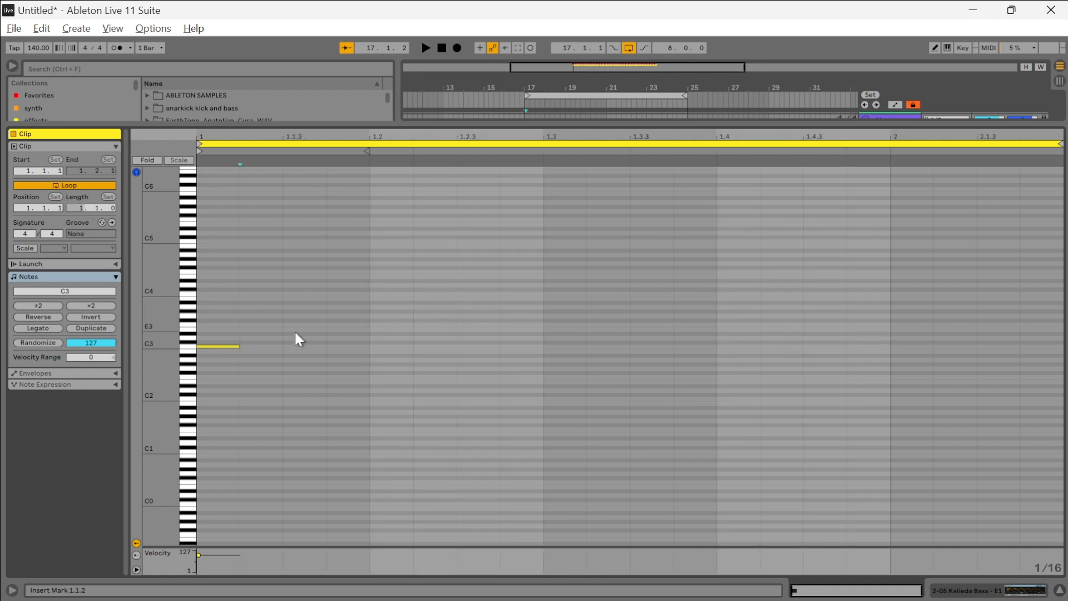
# Step: Move the C3 note to 1.1.2 and duplicate it twice to fill the remaining sixteenths of the first beat
pyautogui.moveTo(222, 346); pyautogui.dragTo(267, 352)
pyautogui.click(270, 331)
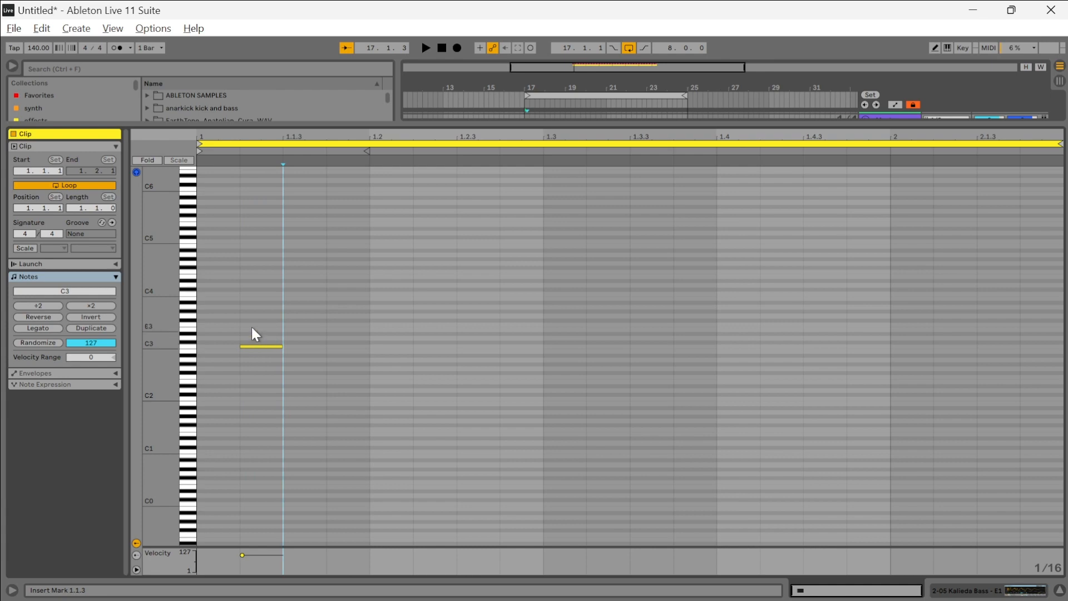
pyautogui.click(264, 346)
pyautogui.hotkey('ctrl', 'd')
pyautogui.hotkey('ctrl', 'd')
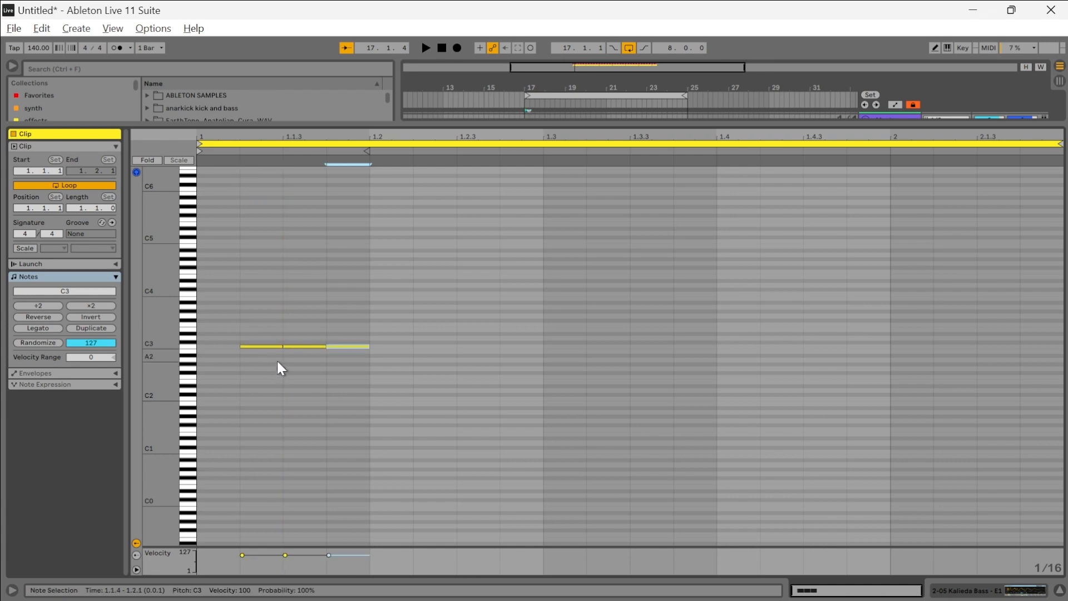
pyautogui.click(329, 303)
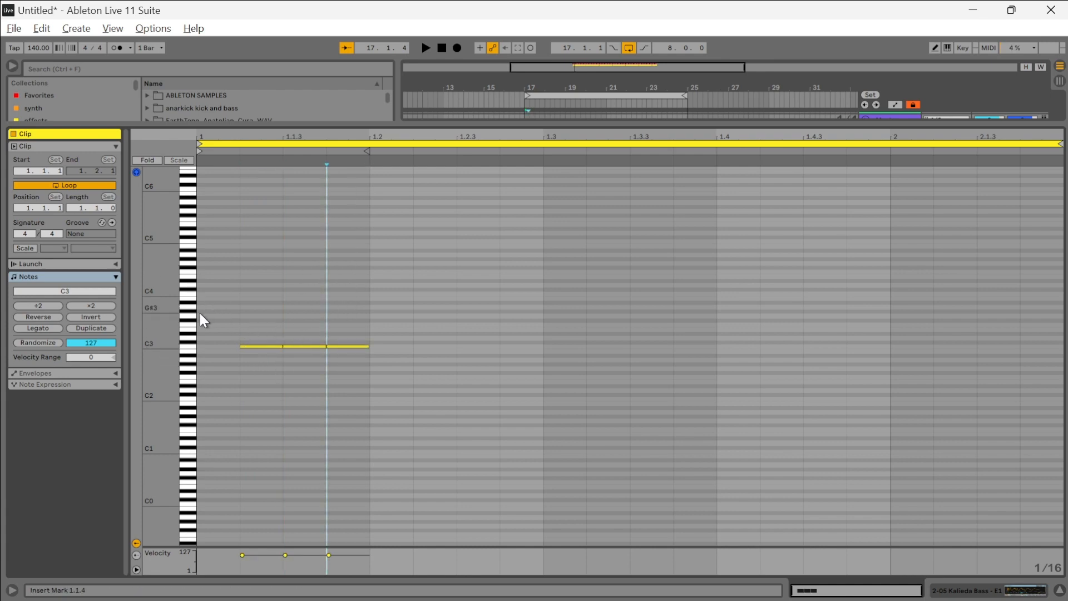
# Step: Shorten all three C3 notes together slightly, leaving a small gap after each one
pyautogui.moveTo(199, 312)
pyautogui.mouseDown()
pyautogui.moveTo(397, 404)
pyautogui.moveTo(378, 412)
pyautogui.mouseUp()
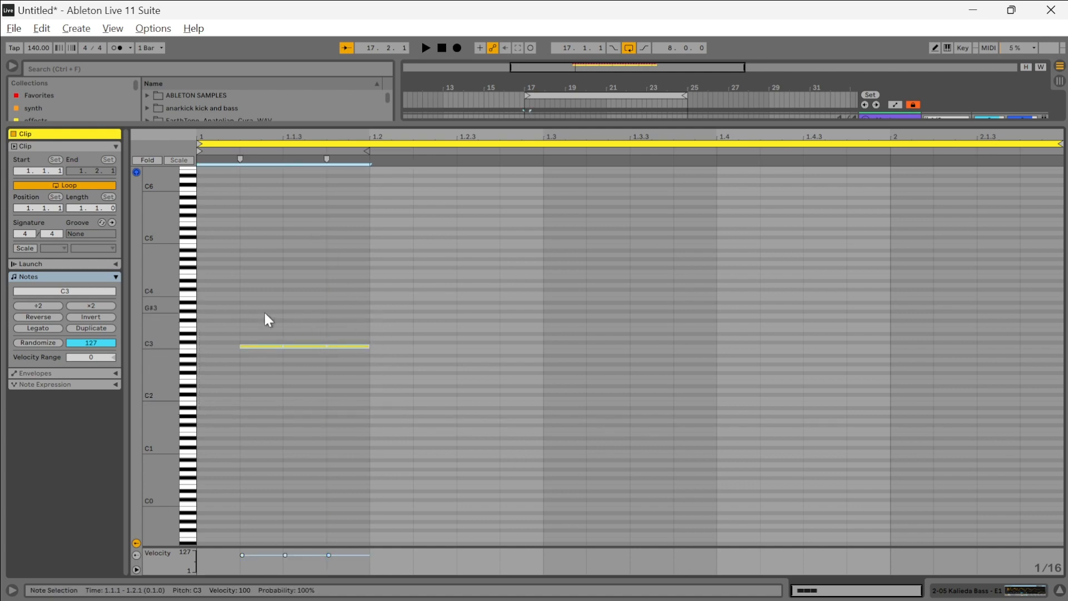
pyautogui.moveTo(234, 310); pyautogui.dragTo(376, 409)
pyautogui.moveTo(371, 346); pyautogui.dragTo(364, 346)
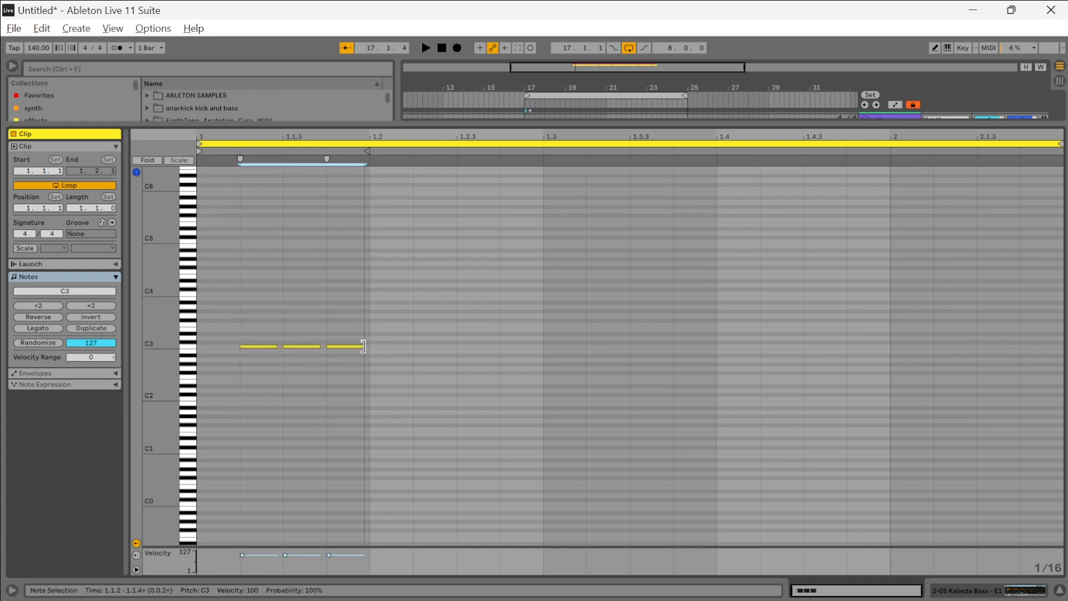
pyautogui.click(359, 334)
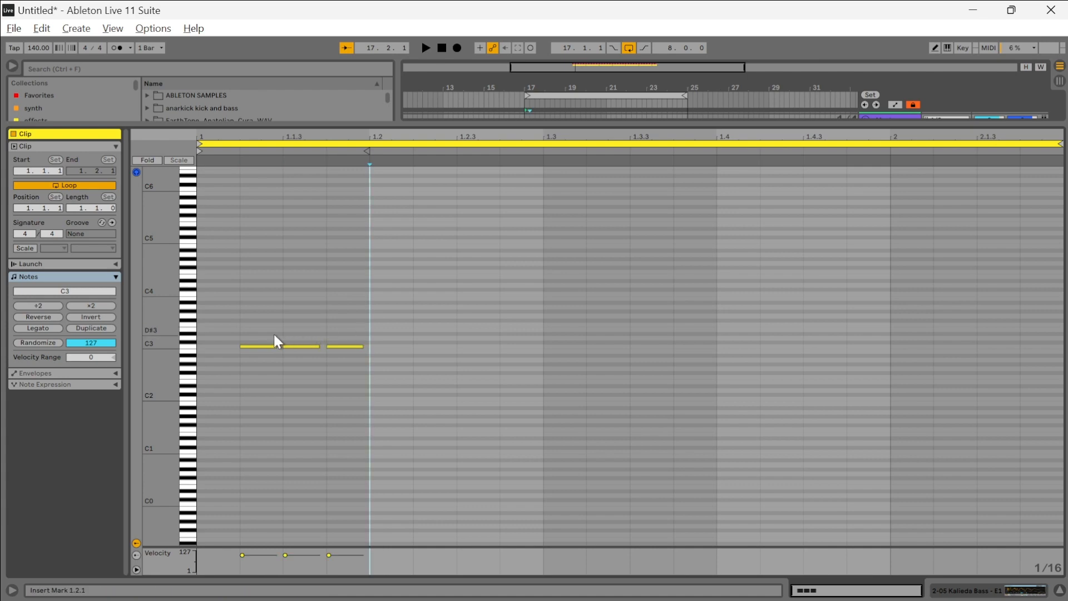
# Step: Duplicate the first beat's three-note pattern four times, filling the clip up to 2.2.1
pyautogui.moveTo(197, 311); pyautogui.dragTo(359, 383)
pyautogui.rightClick(360, 384)
pyautogui.click(437, 327)
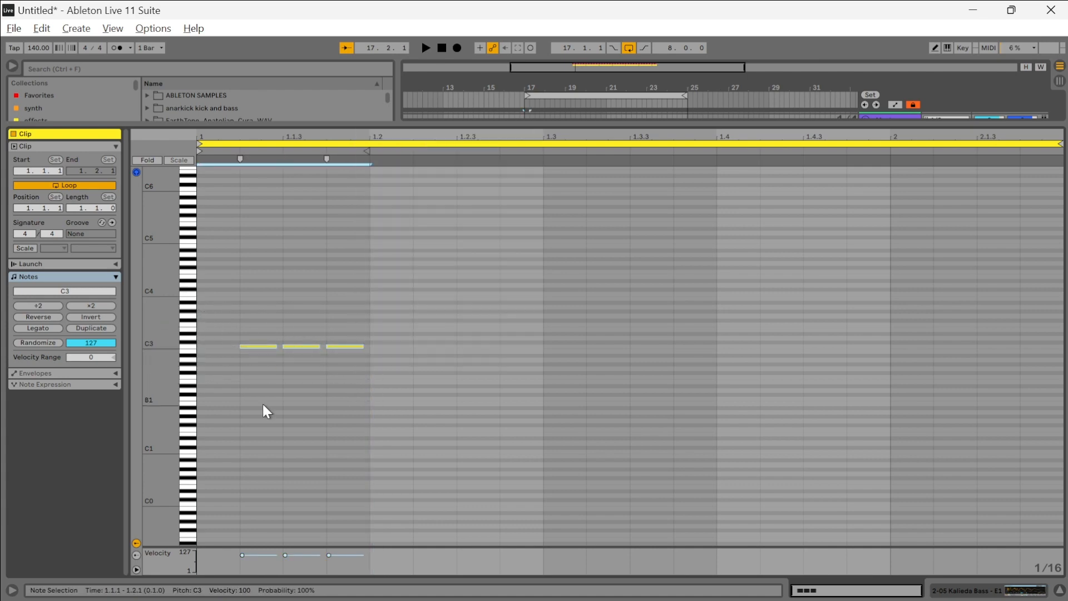
pyautogui.moveTo(199, 311); pyautogui.dragTo(362, 382)
pyautogui.hotkey('ctrl', 'd')
pyautogui.hotkey('ctrl', 'd')
pyautogui.hotkey('ctrl', 'd')
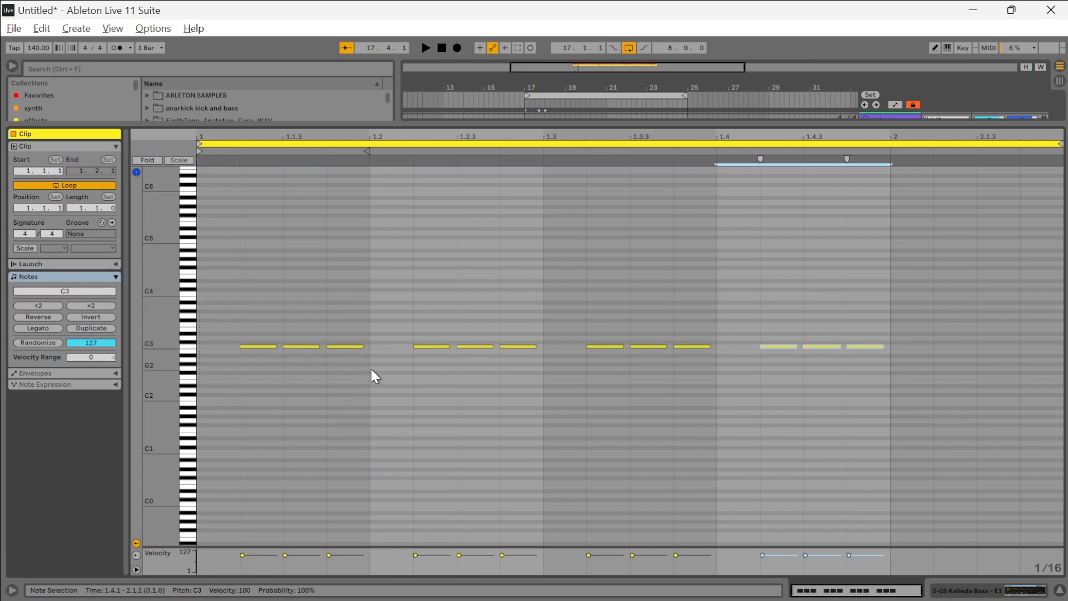
pyautogui.hotkey('ctrl', 'd')
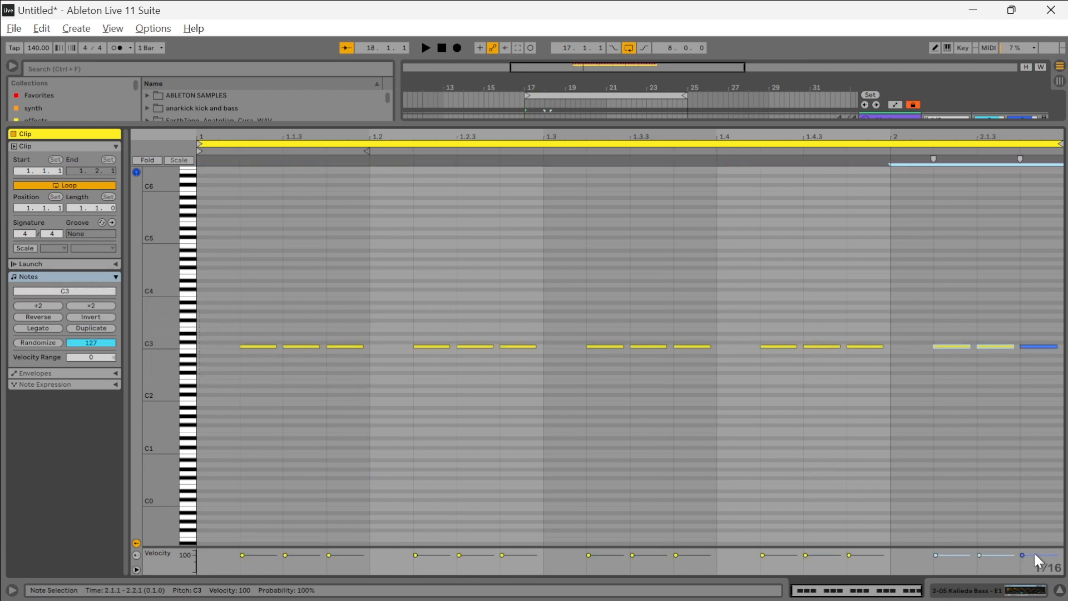
# Step: Check the bass clip in the arrangement, reopen it, and examine the first note of each beat
pyautogui.click(1060, 592)
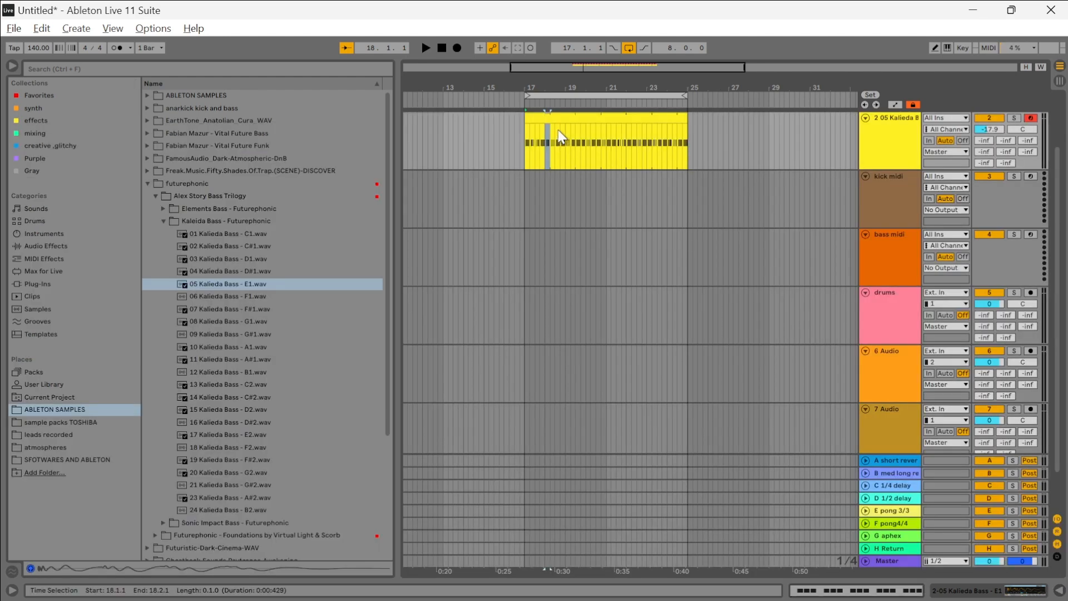
pyautogui.doubleClick(560, 117)
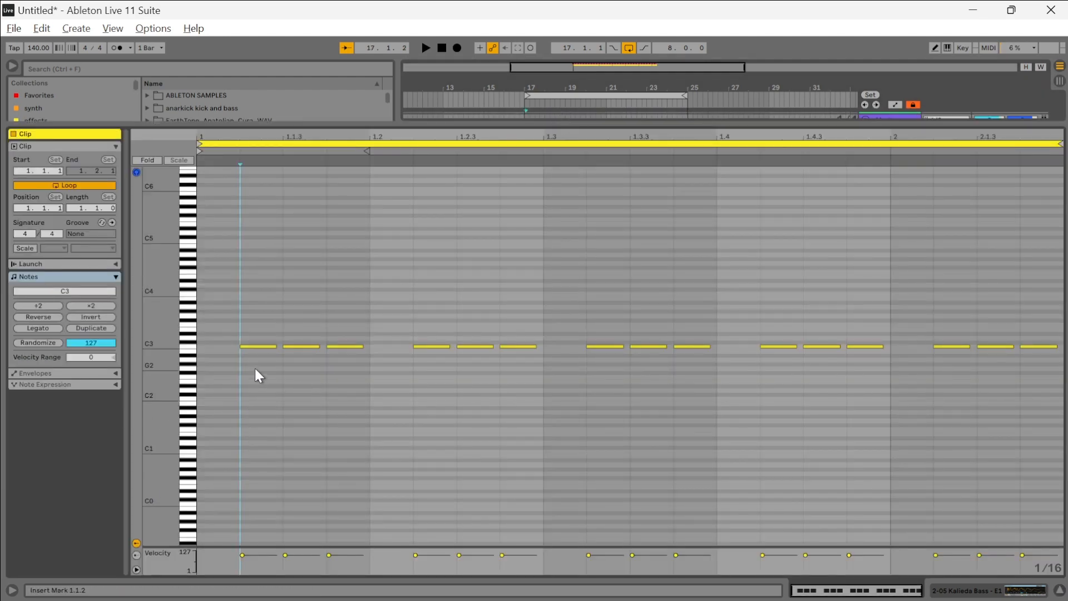
pyautogui.click(261, 346)
pyautogui.click(415, 347)
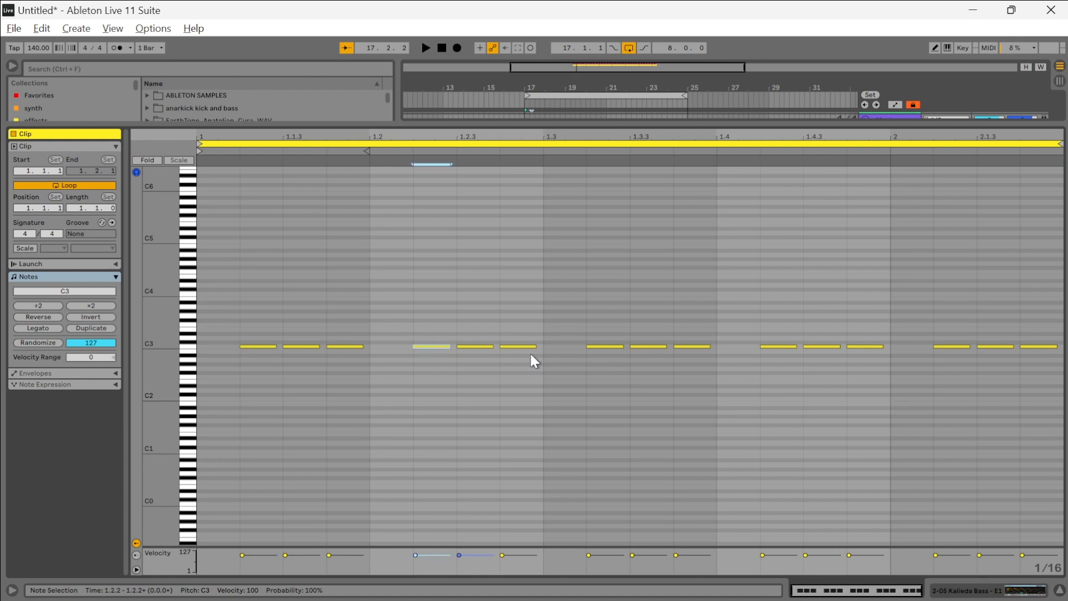
pyautogui.click(596, 346)
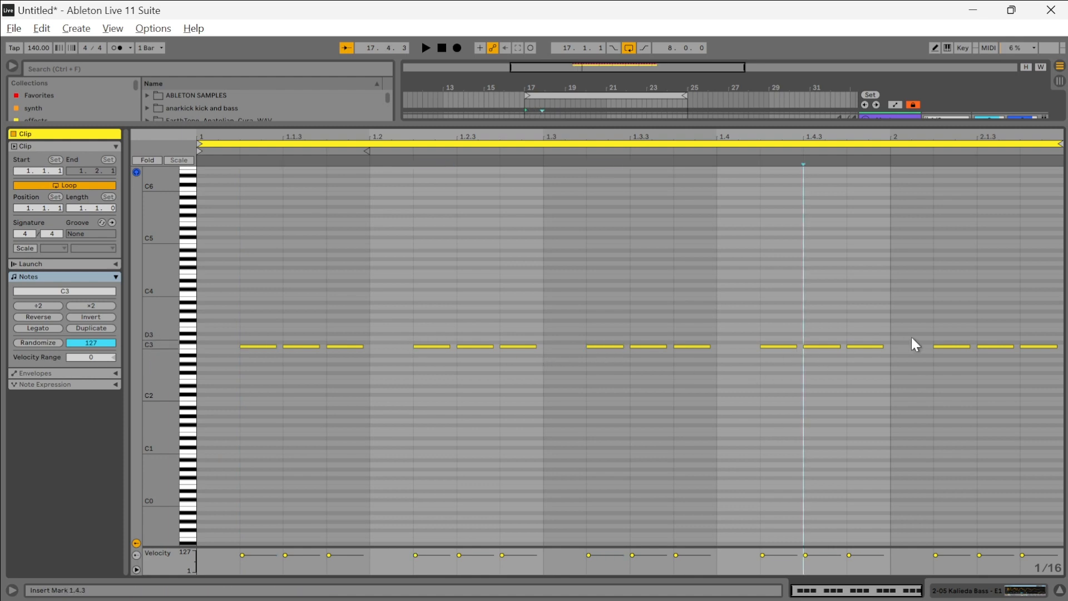
pyautogui.click(947, 346)
pyautogui.click(789, 347)
pyautogui.click(603, 346)
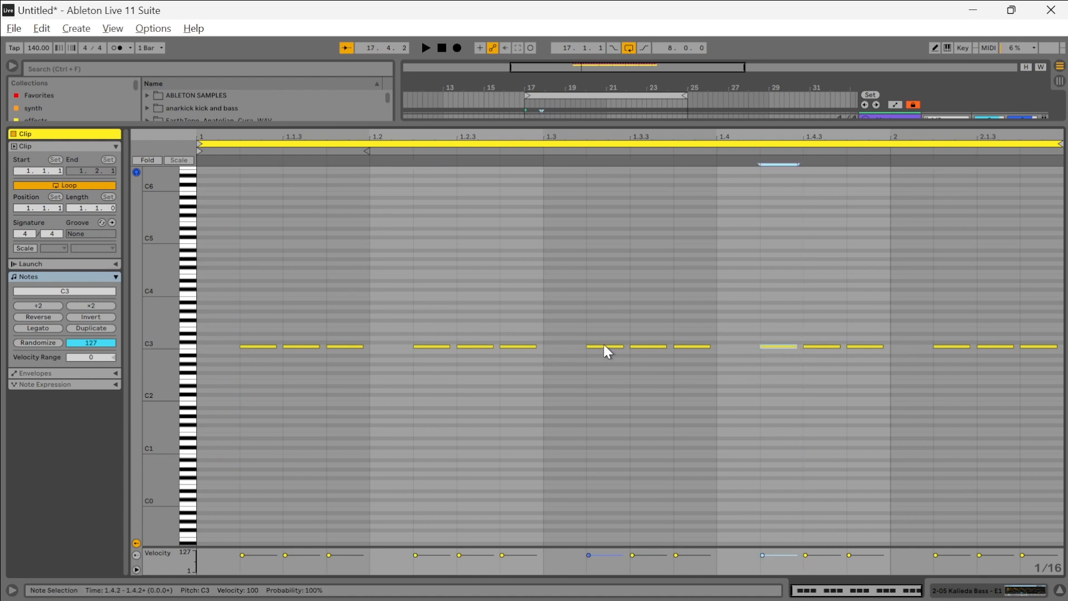
pyautogui.click(421, 346)
pyautogui.click(266, 356)
pyautogui.click(262, 348)
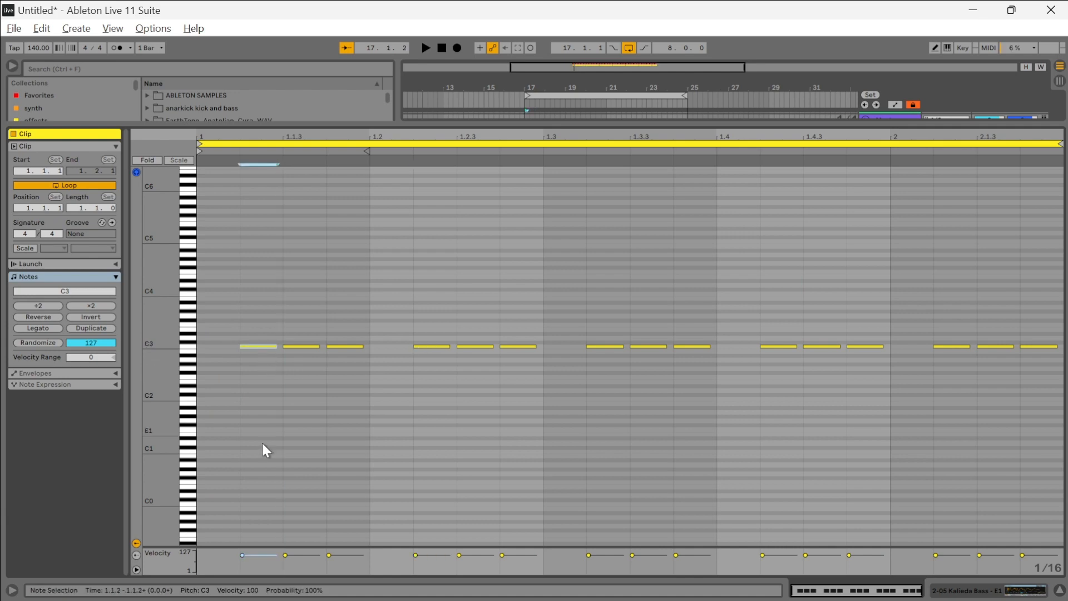
# Step: Lower the velocity of the first note in beat one to 50 and in beat two to 56
pyautogui.click(264, 513)
pyautogui.click(245, 347)
pyautogui.moveTo(245, 556); pyautogui.dragTo(244, 560)
pyautogui.click(418, 365)
pyautogui.moveTo(416, 555); pyautogui.dragTo(417, 563)
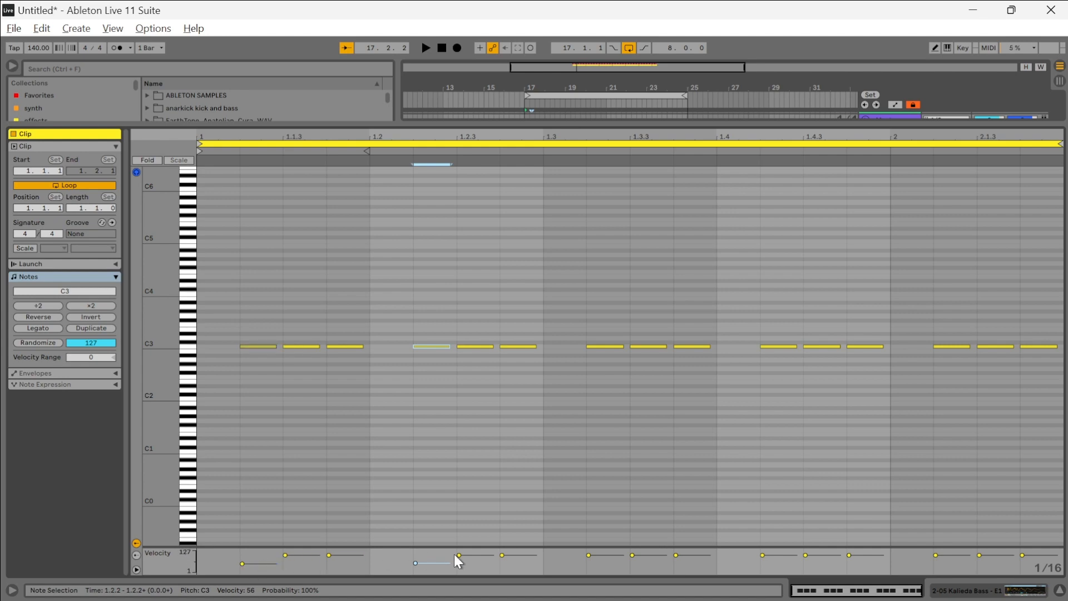
pyautogui.click(308, 394)
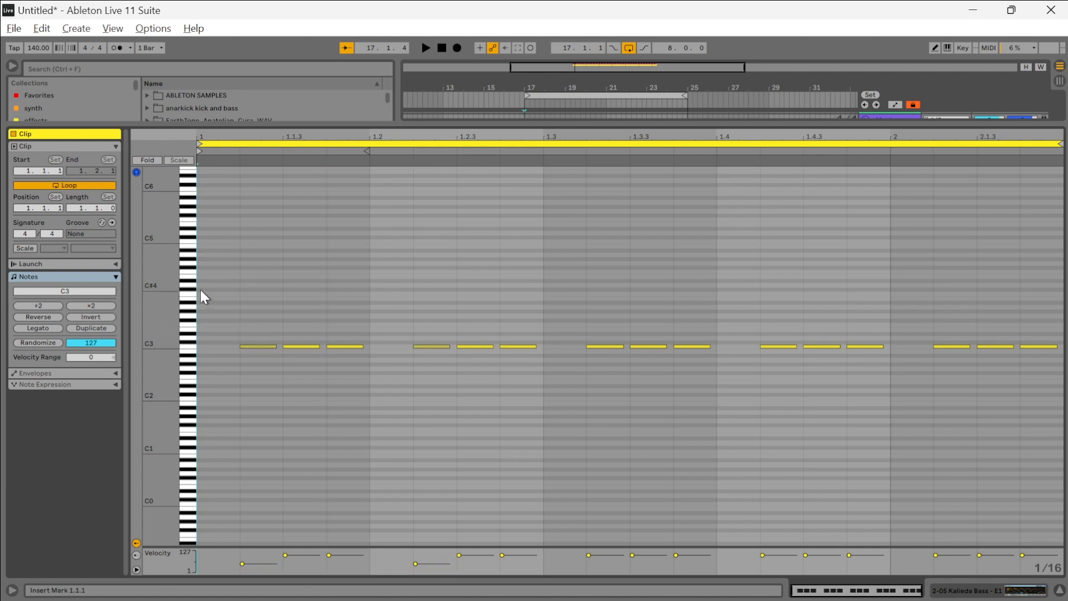
# Step: Duplicate the first beat, including its softer first note, over the four following beats, and close the note editor
pyautogui.moveTo(201, 290); pyautogui.dragTo(368, 393)
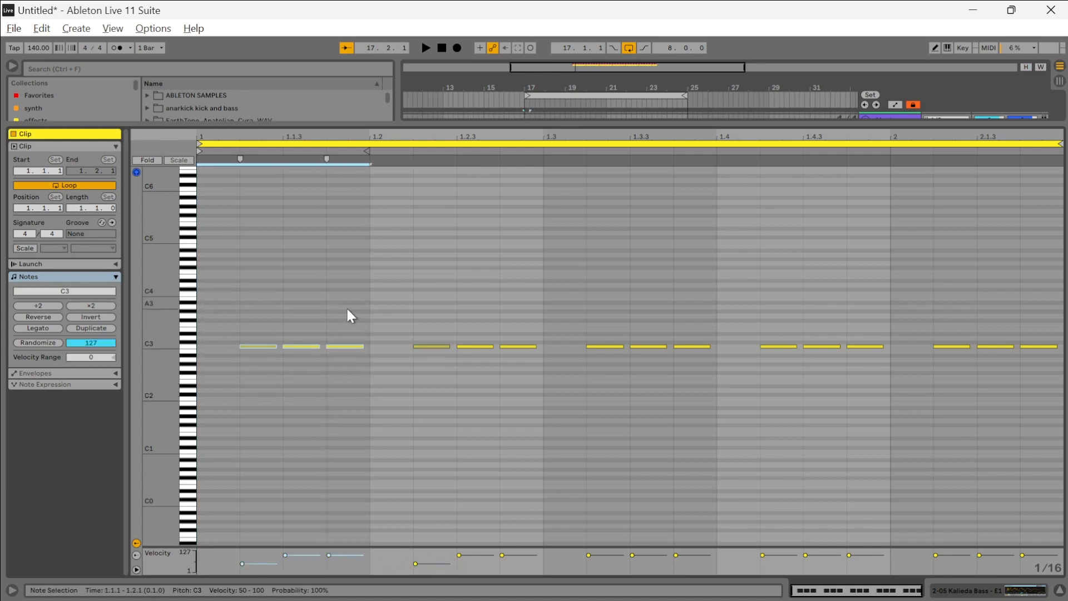
pyautogui.press('Right')
pyautogui.press('Right')
pyautogui.press('Right')
pyautogui.press('Right')
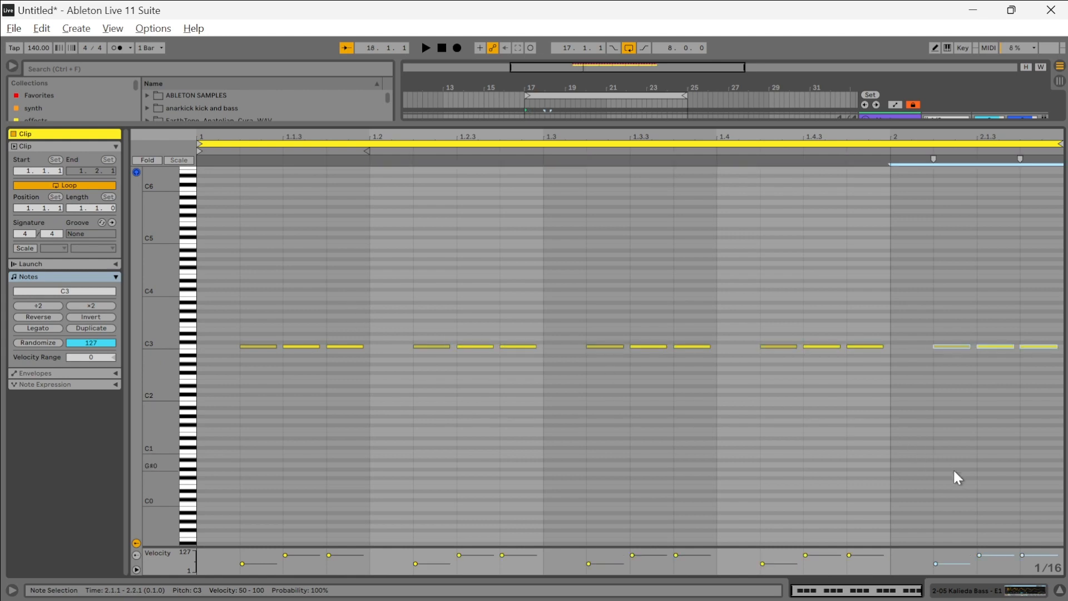
pyautogui.click(1060, 590)
# Step: Raise the Kalieda bass track's volume to -2.2 and play the bassline together with the kick
pyautogui.scroll(3, 530, 319)
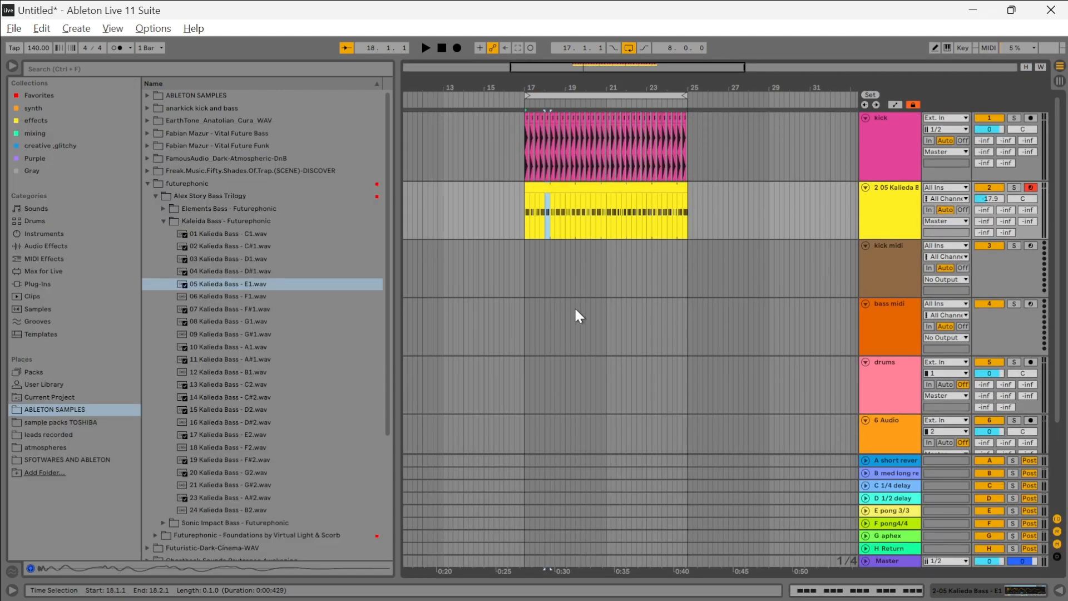
pyautogui.click(999, 199)
pyautogui.press('Delete')
pyautogui.click(522, 159)
pyautogui.press('space')
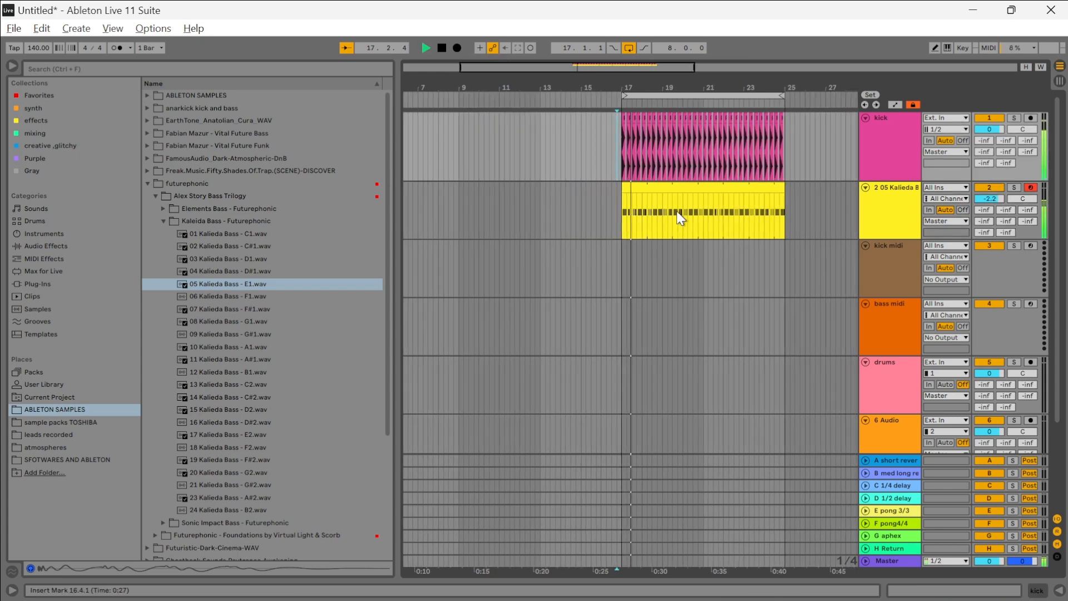
# Step: Transpose all notes in the bass clip up one octave to C4 and play the result
pyautogui.click(676, 192)
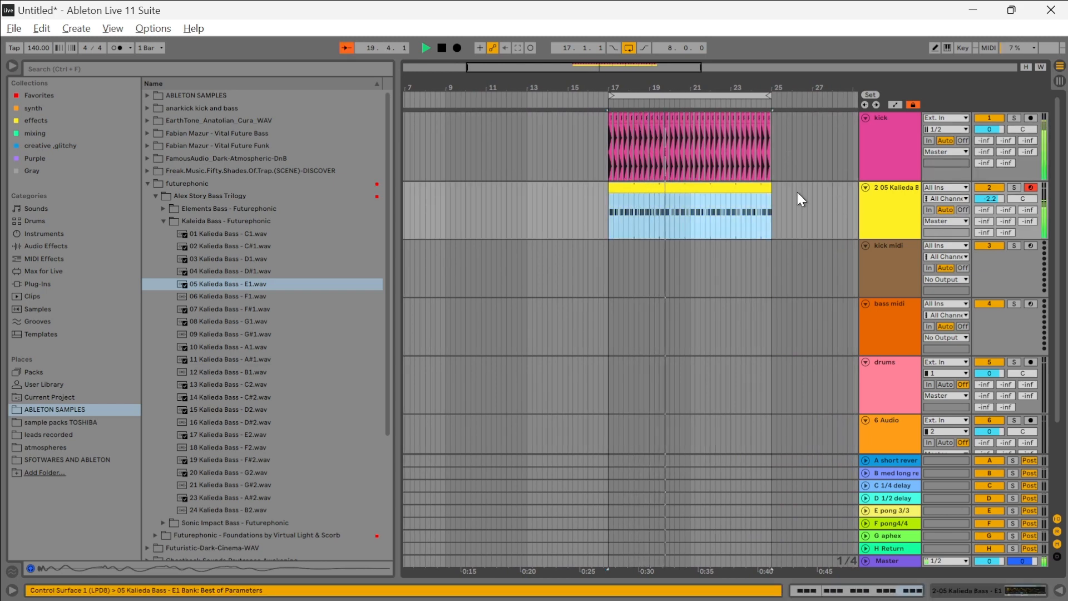
pyautogui.doubleClick(710, 187)
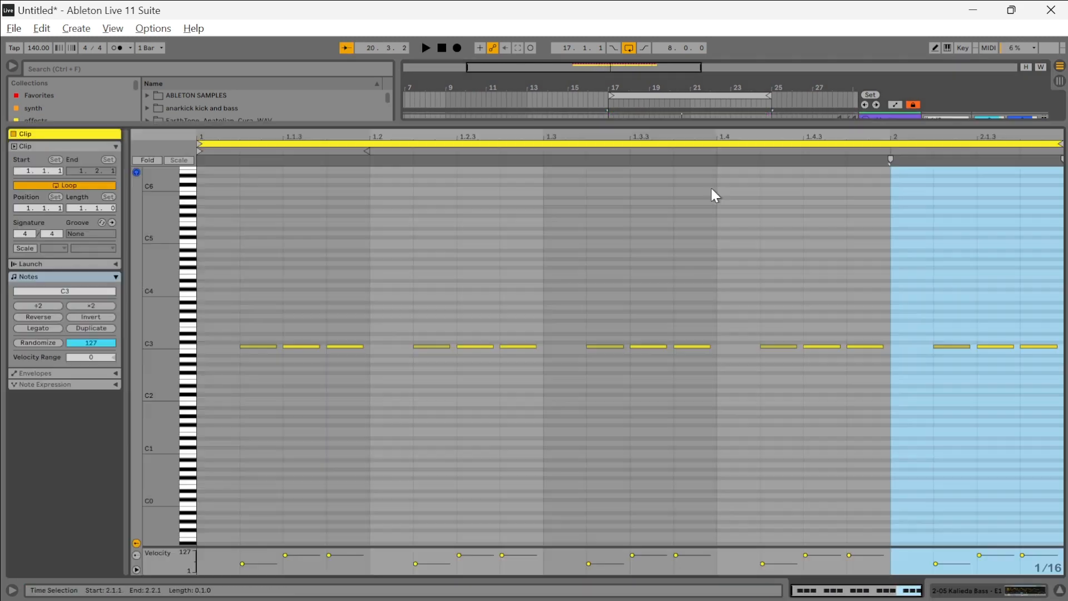
pyautogui.hotkey('ctrl', 'a')
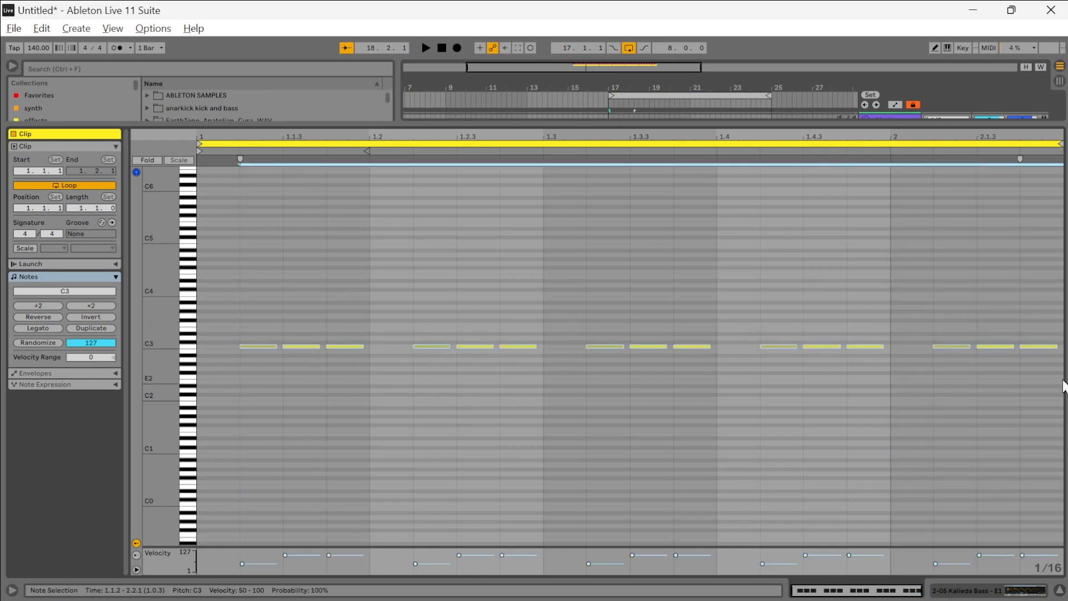
pyautogui.hotkey('shift', 'Up')
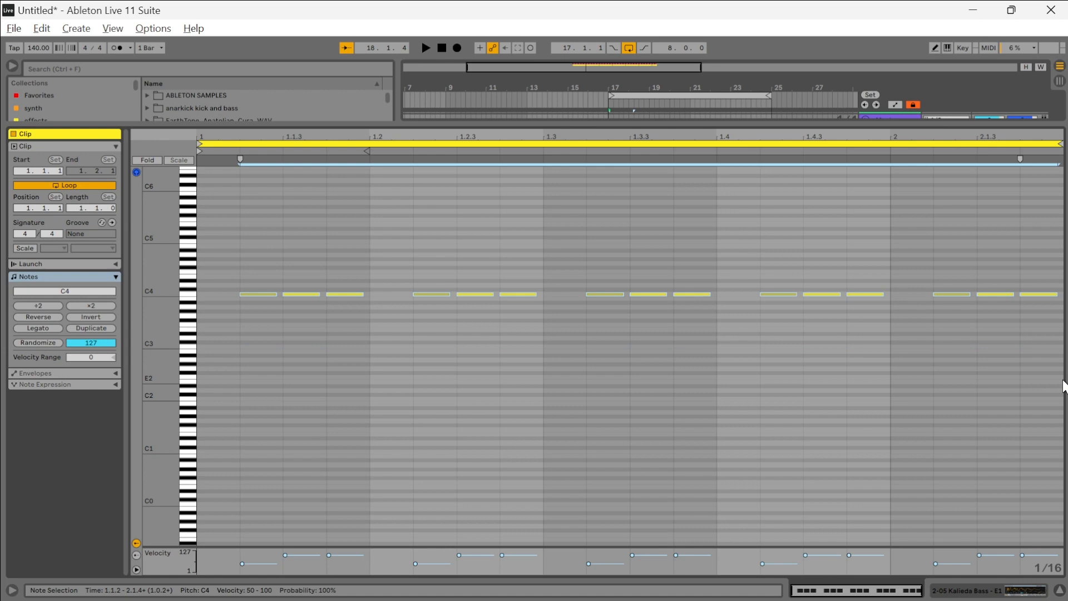
pyautogui.press('space')
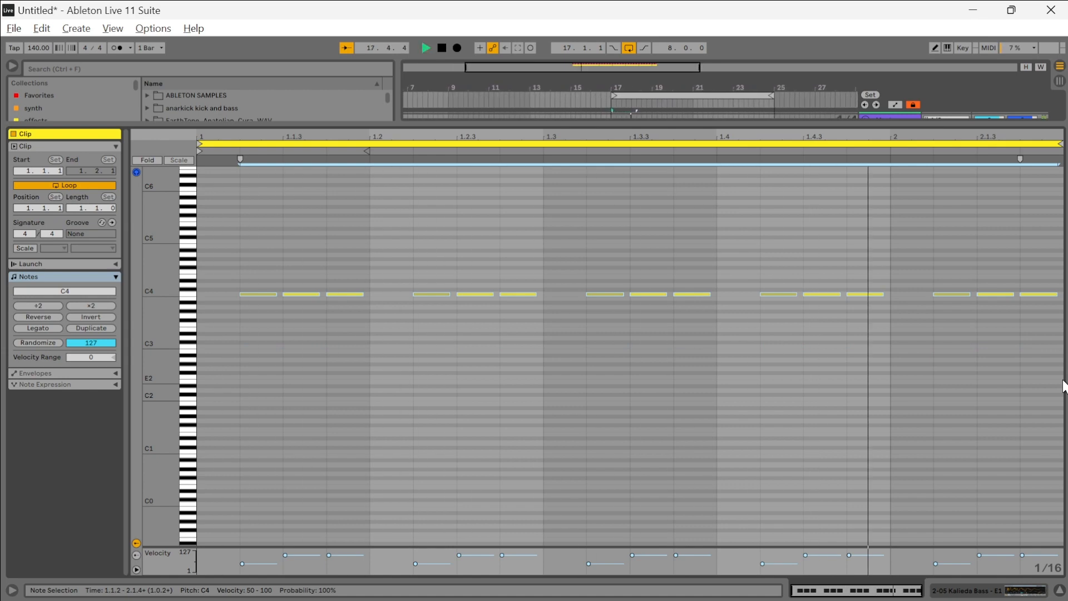
pyautogui.press('space')
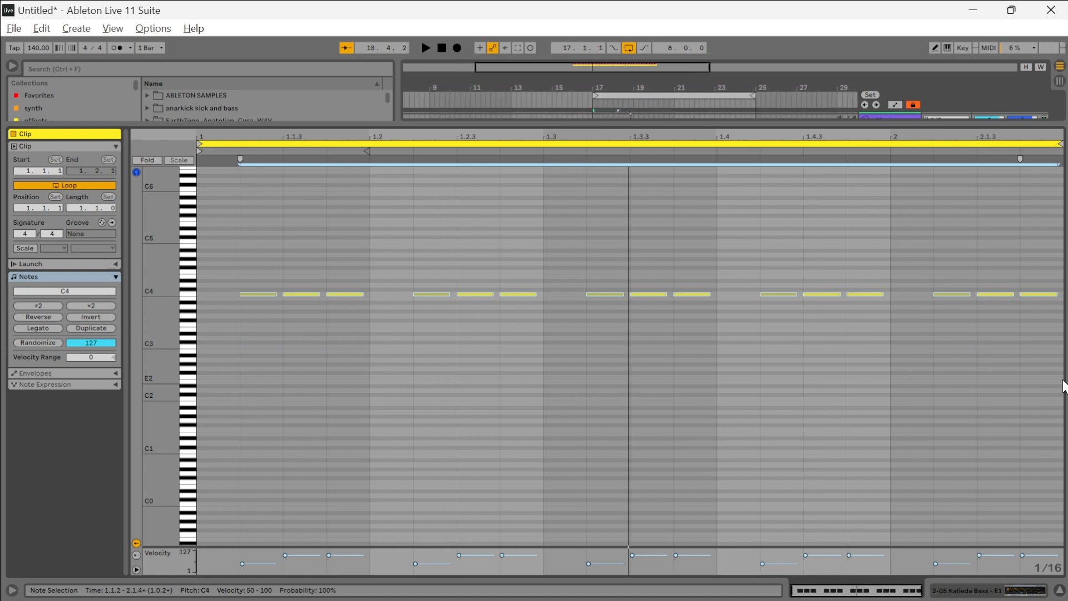
# Step: Transpose all notes in the bass clip down one octave to C3 and play the result
pyautogui.hotkey('shift', 'Down')
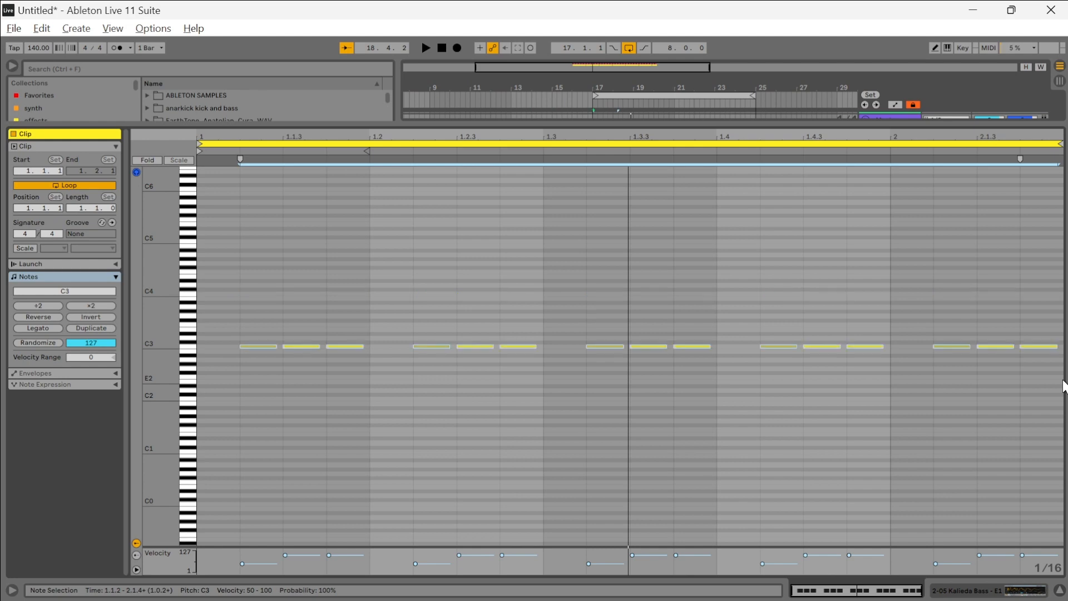
pyautogui.press('space')
pyautogui.press('space')
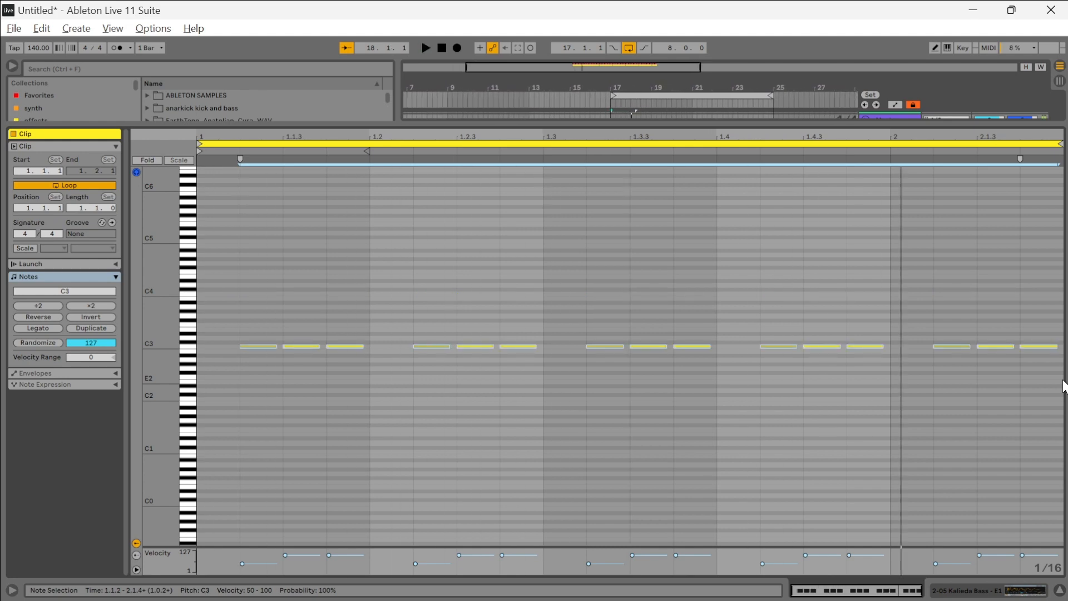
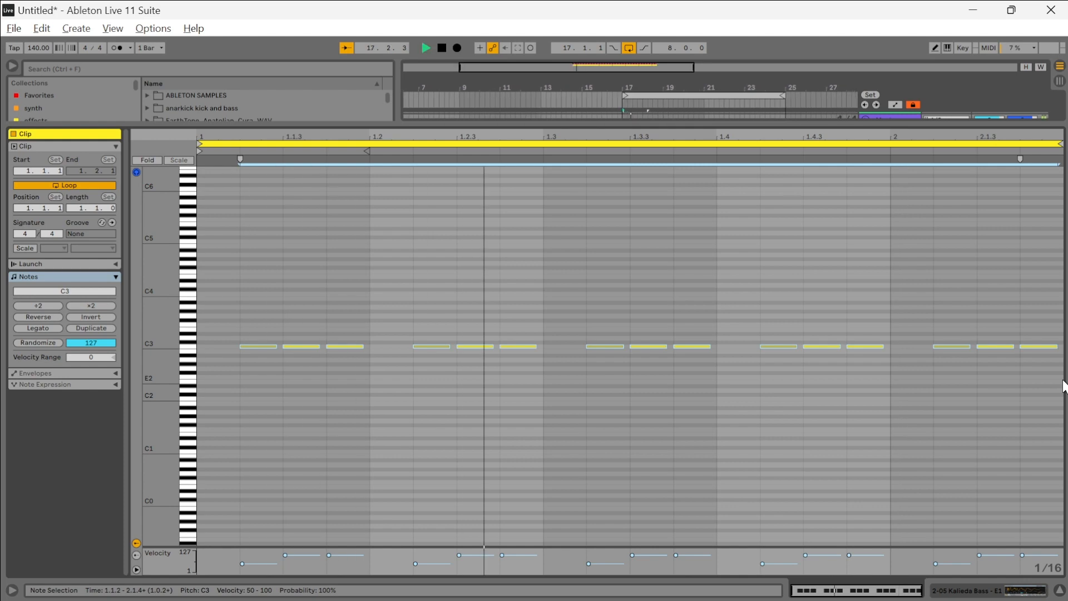
# Step: Audition the bassline at higher pitches by raising all its notes through D3 and D#3 to E3
pyautogui.press('Up')
pyautogui.press('Up')
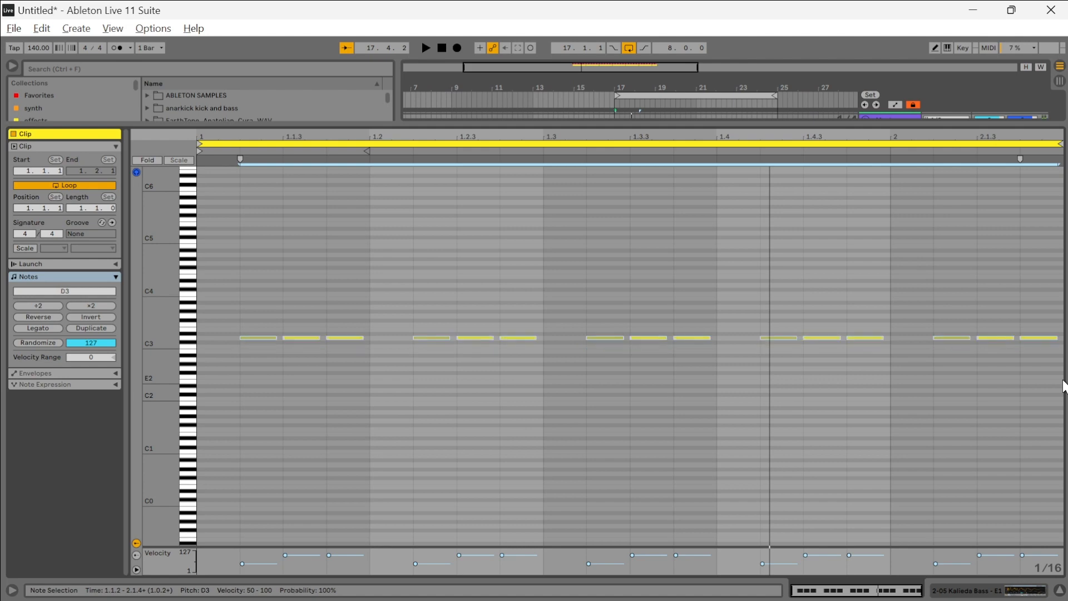
pyautogui.press('space')
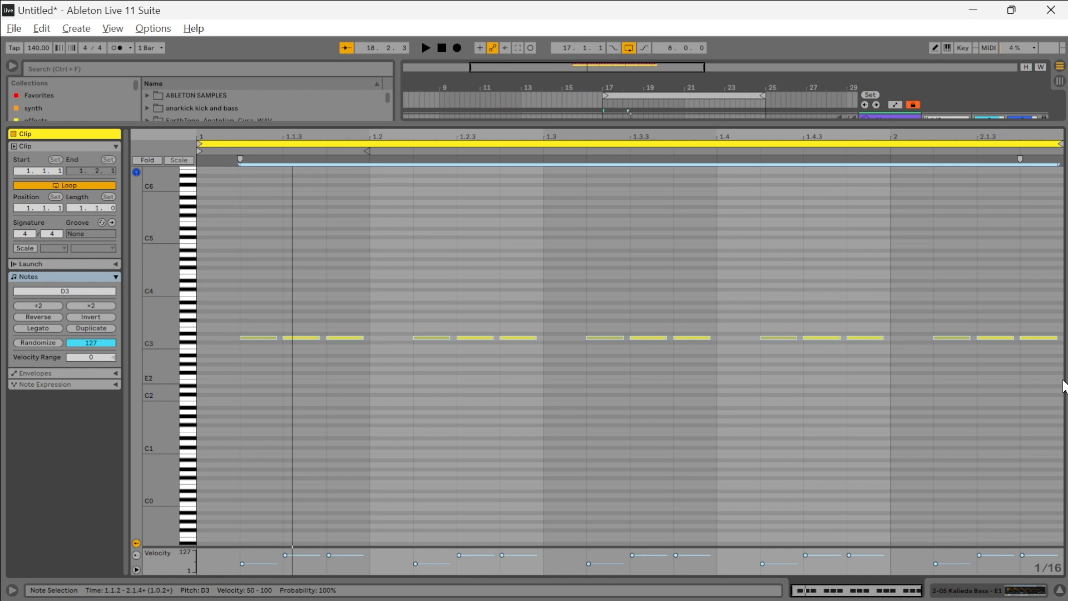
pyautogui.press('Up')
pyautogui.press('space')
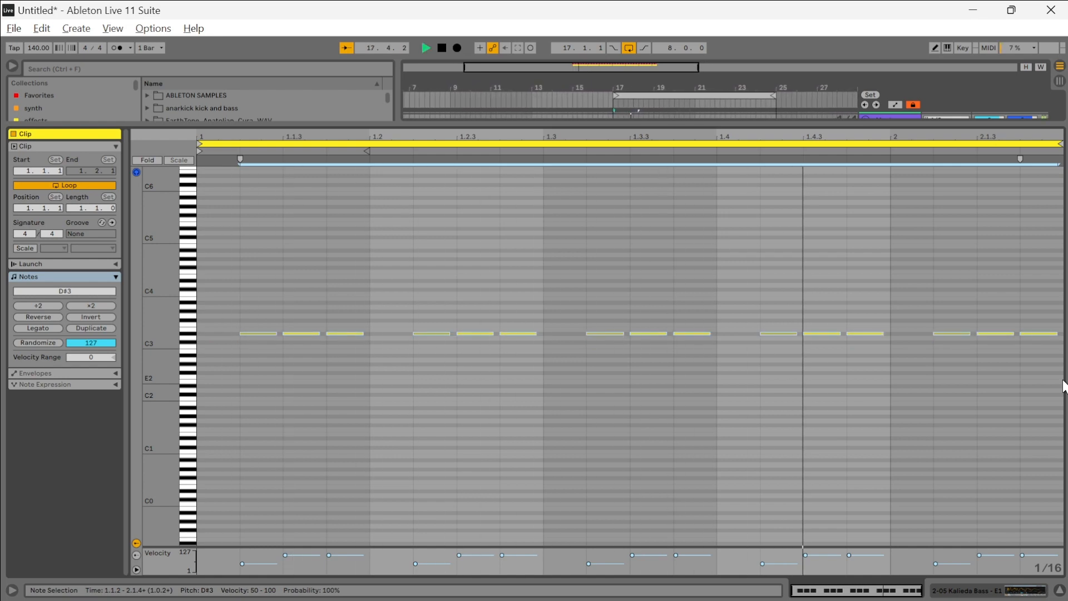
pyautogui.press('space')
pyautogui.press('Up')
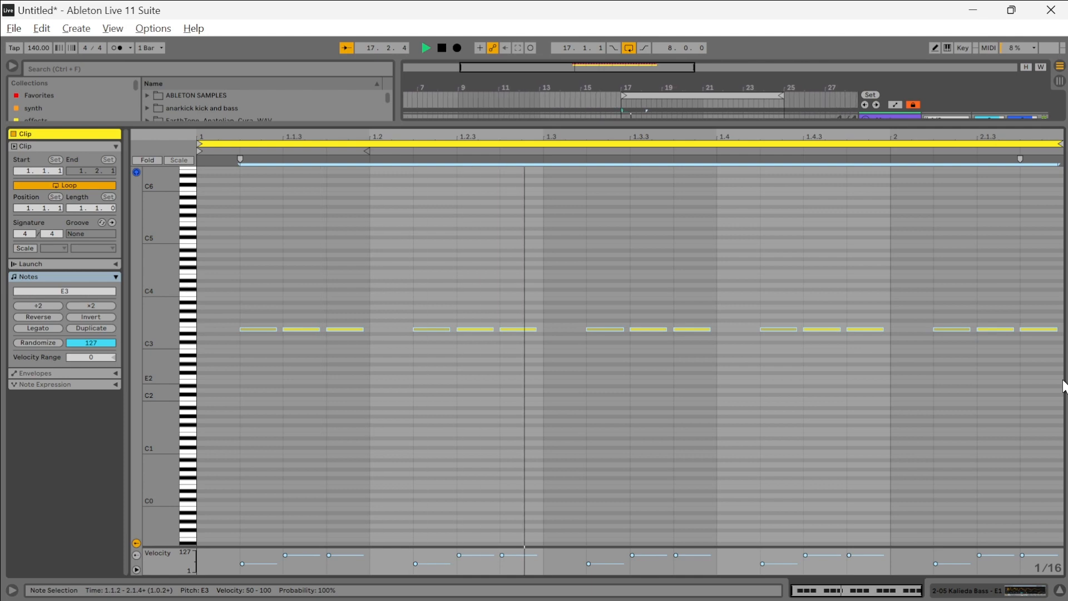
# Step: Raise all the bass notes further through G#3 and A3 to A#3, listening at the new pitches
pyautogui.press('Up')
pyautogui.press('Up')
pyautogui.press('Up')
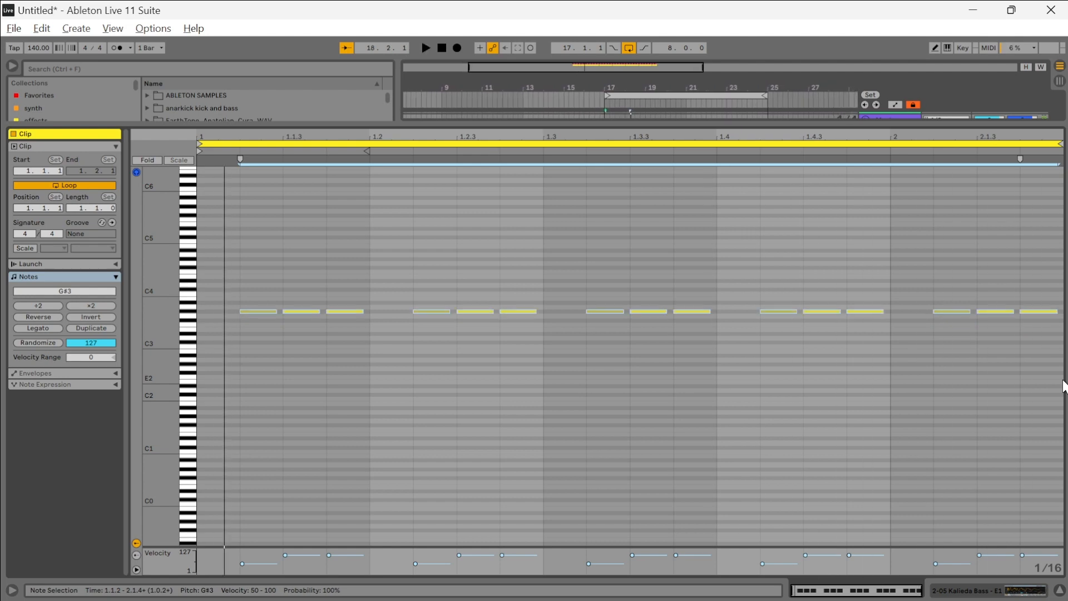
pyautogui.press('Up')
pyautogui.press('Up')
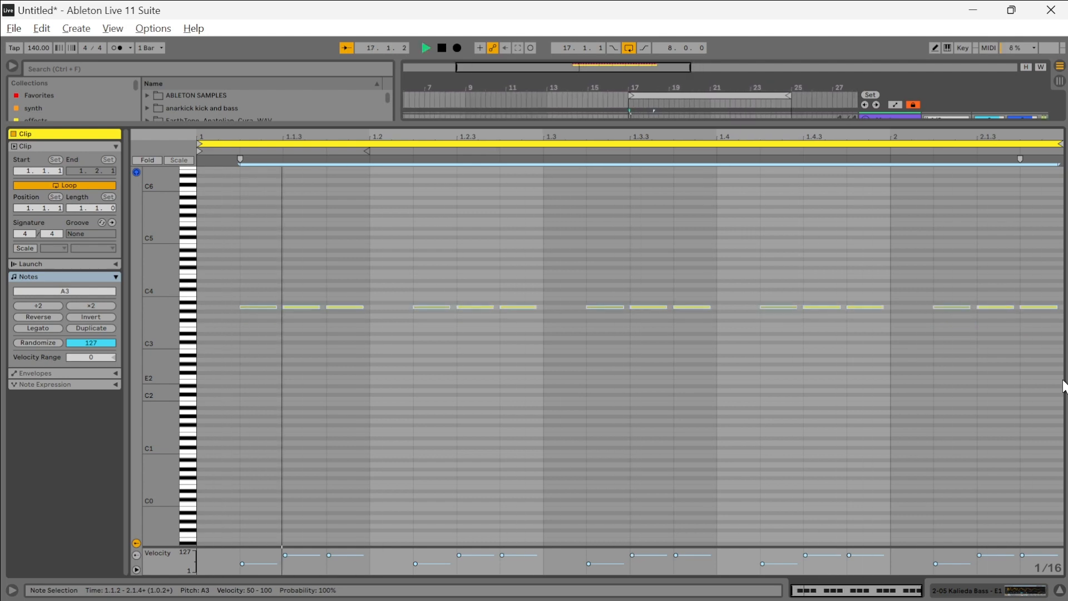
pyautogui.press('Up')
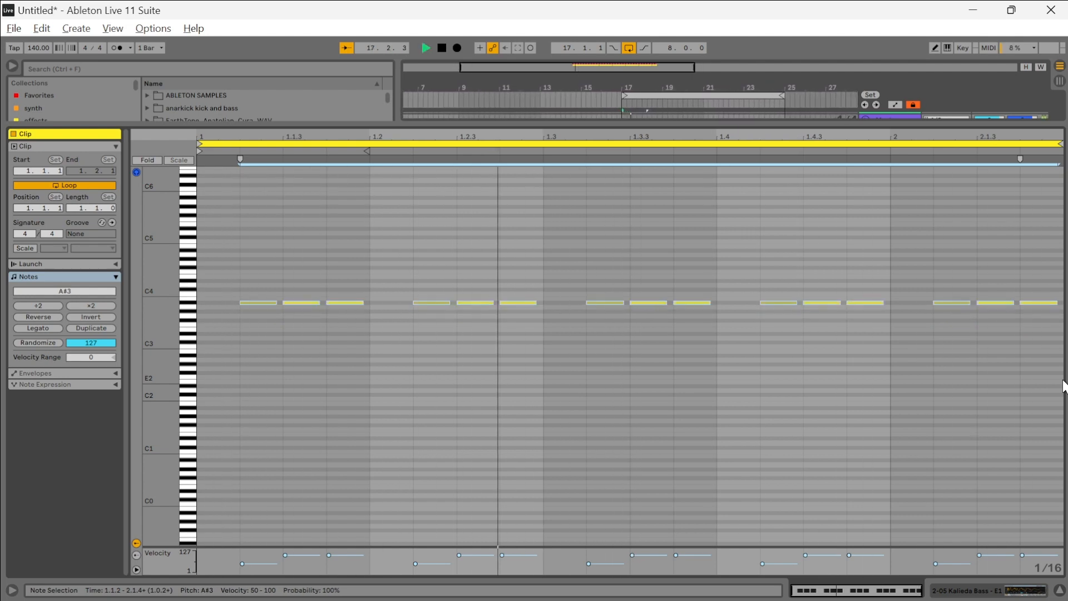
# Step: Stop playback, lower all the bass notes one octave to A#2 and play the bassline with the kick
pyautogui.press('space')
pyautogui.press('Down')
pyautogui.press('Down')
pyautogui.press('Down')
pyautogui.press('Down')
pyautogui.press('Down')
pyautogui.press('Down')
pyautogui.press('Down')
pyautogui.press('Down')
pyautogui.press('Down')
pyautogui.press('Down')
pyautogui.press('Down')
pyautogui.press('Down')
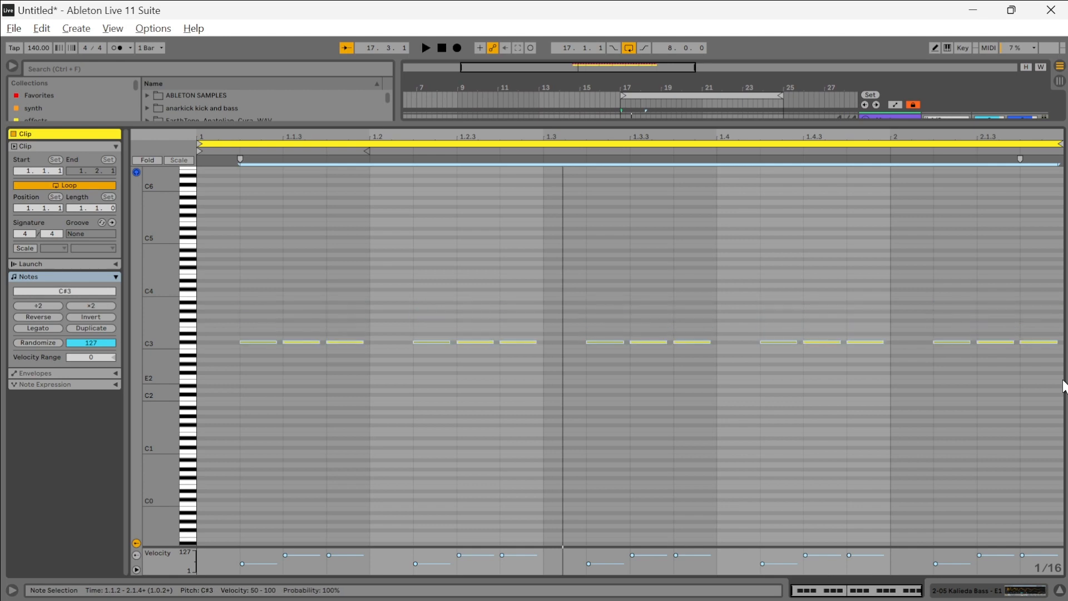
pyautogui.press('space')
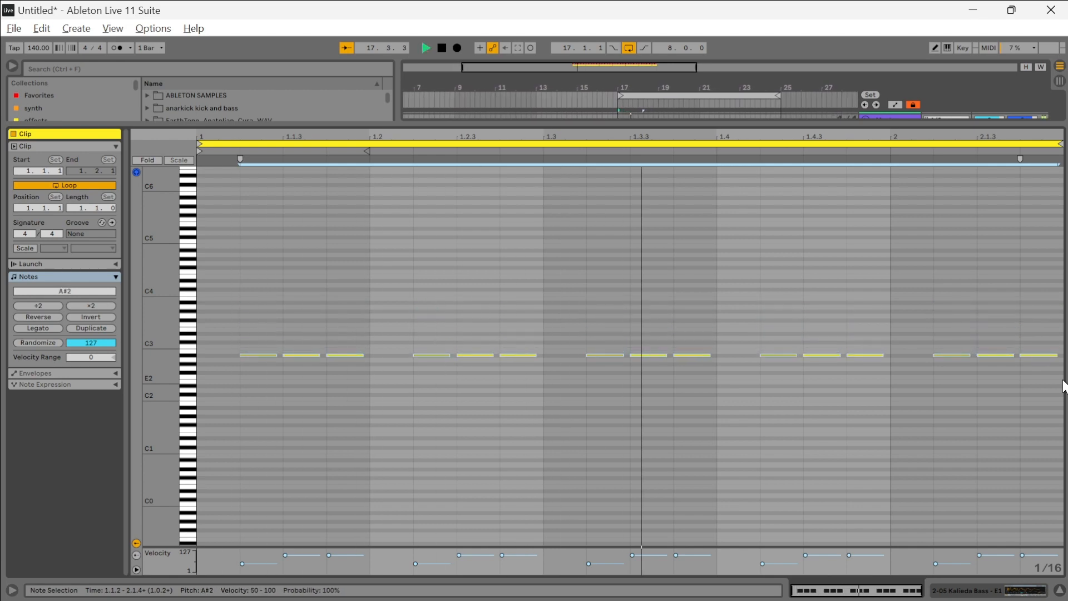
# Step: Compare other pitches during playback by lowering the bass notes to G2 and raising them to C#3
pyautogui.press('Down')
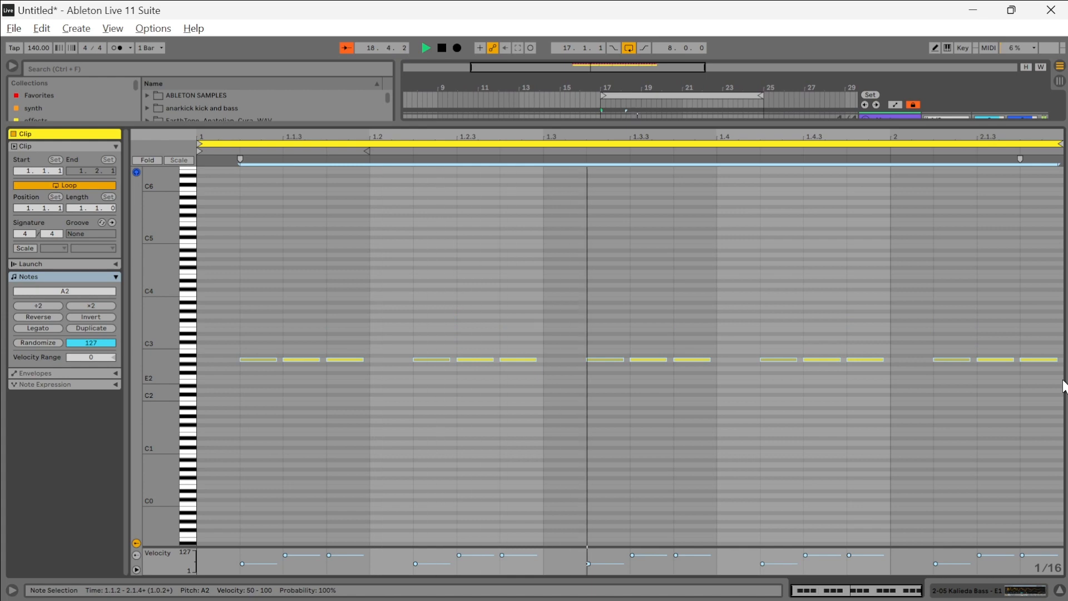
pyautogui.press('Down')
pyautogui.press('Down')
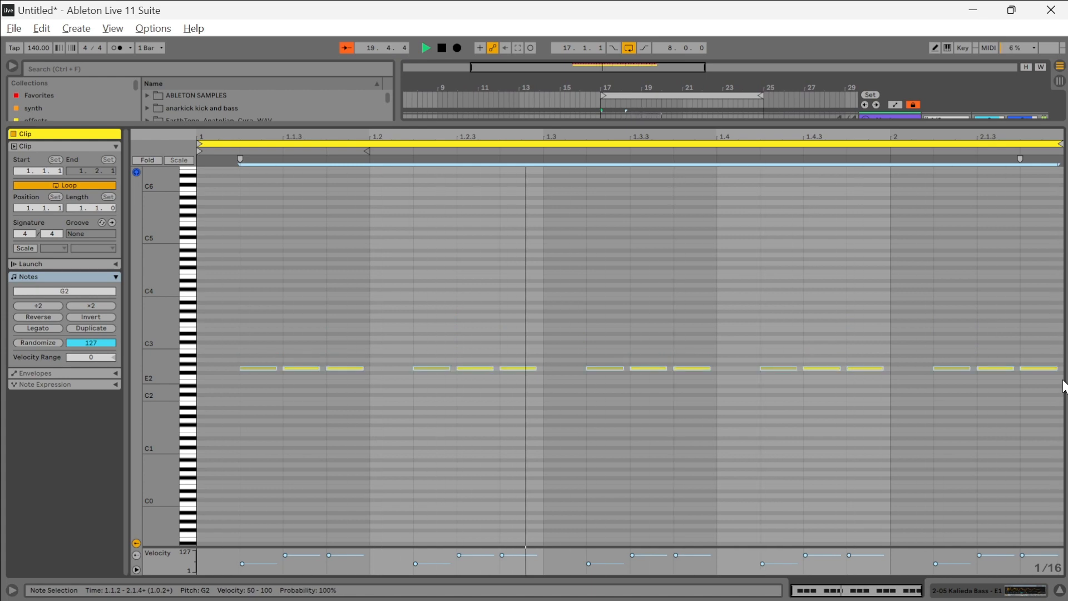
pyautogui.press('Up')
pyautogui.press('Up')
pyautogui.press('Up')
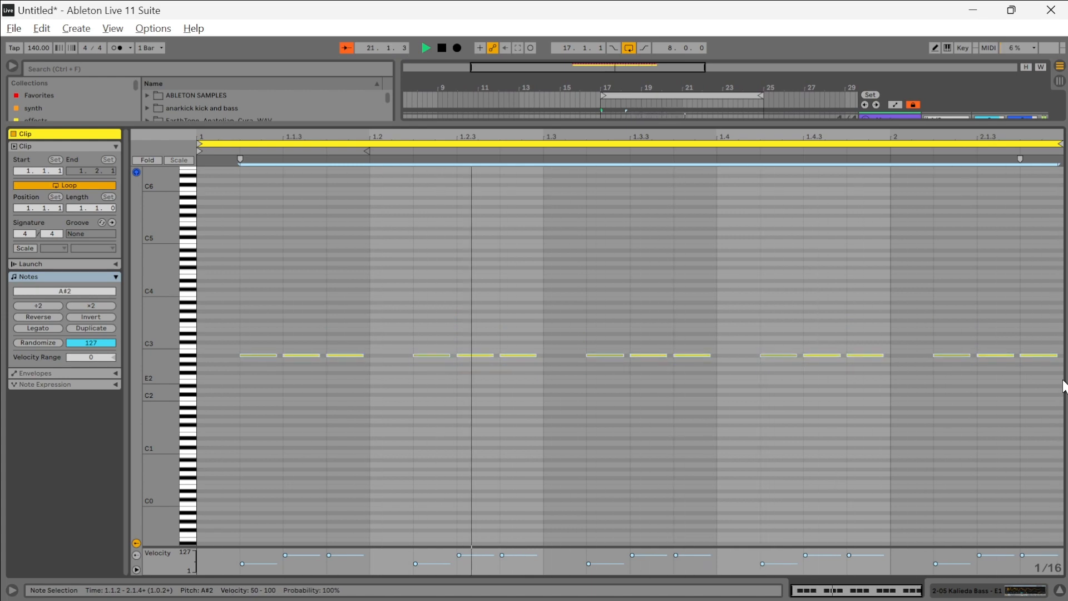
pyautogui.press('Up')
pyautogui.press('Up')
pyautogui.press('Up')
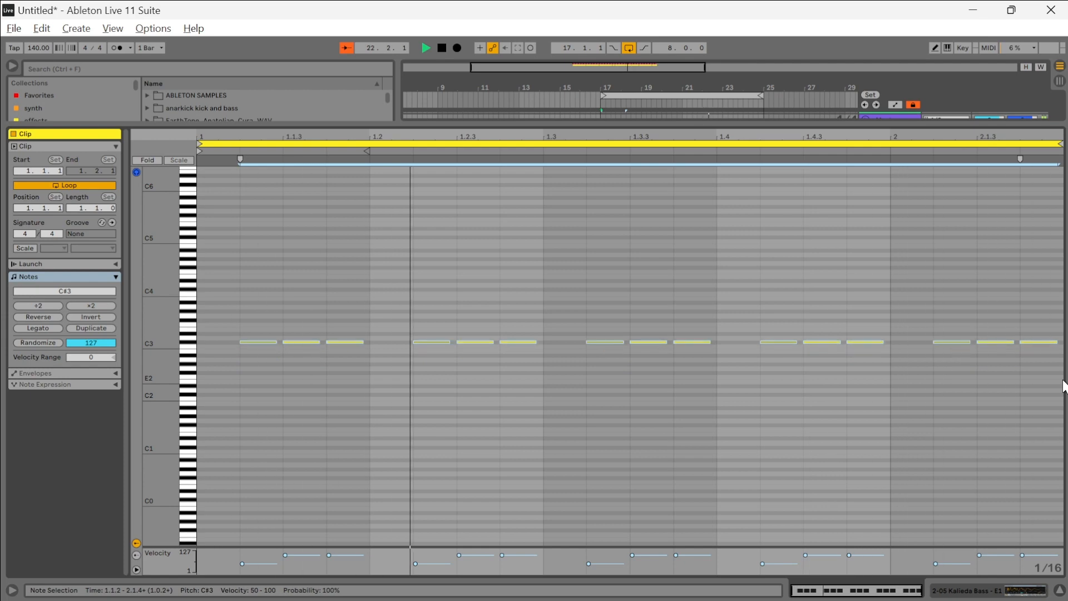
# Step: Bring all the bass notes down through C3 to A#2 while listening
pyautogui.press('Down')
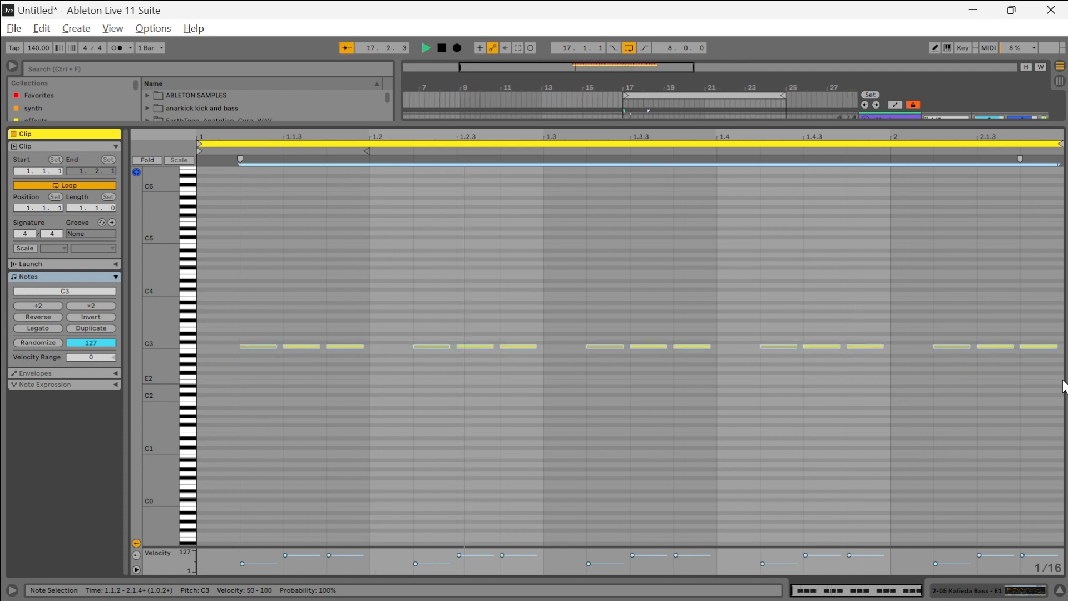
pyautogui.press('Down')
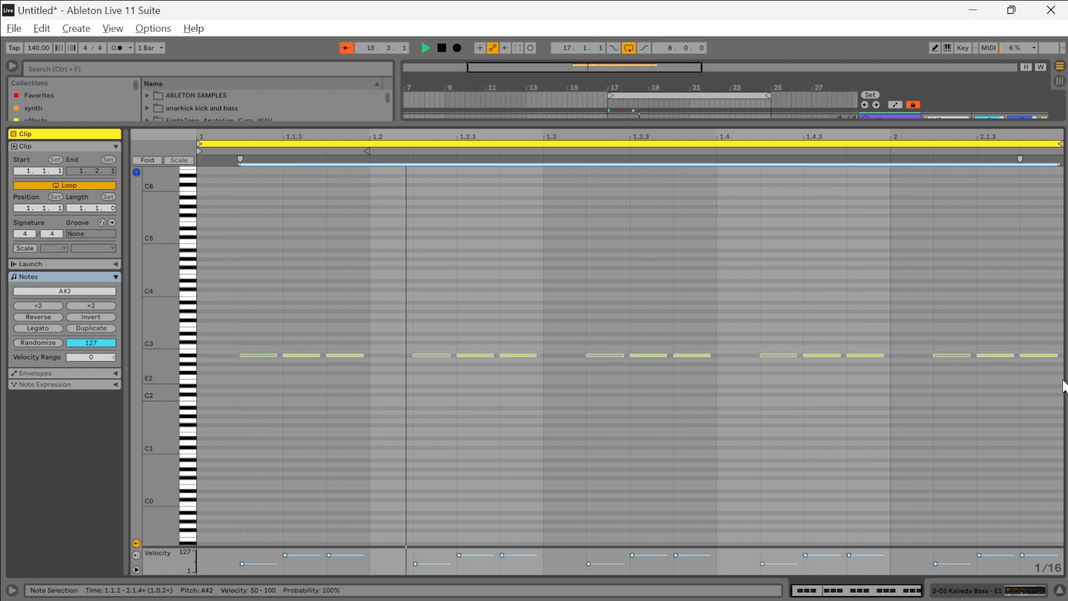
pyautogui.press('Down')
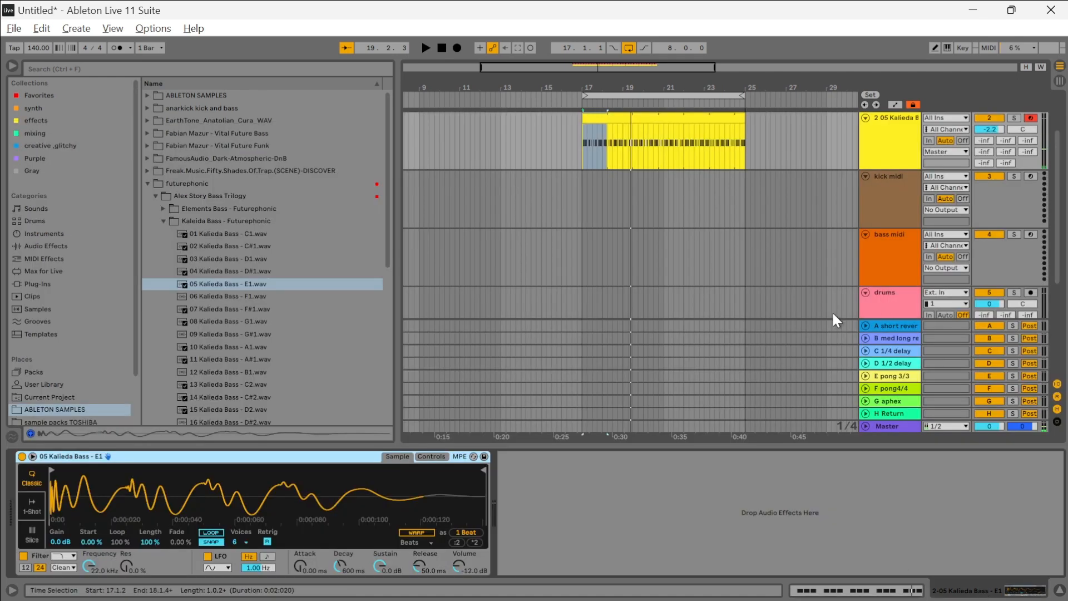
pyautogui.scroll(3, 566, 255)
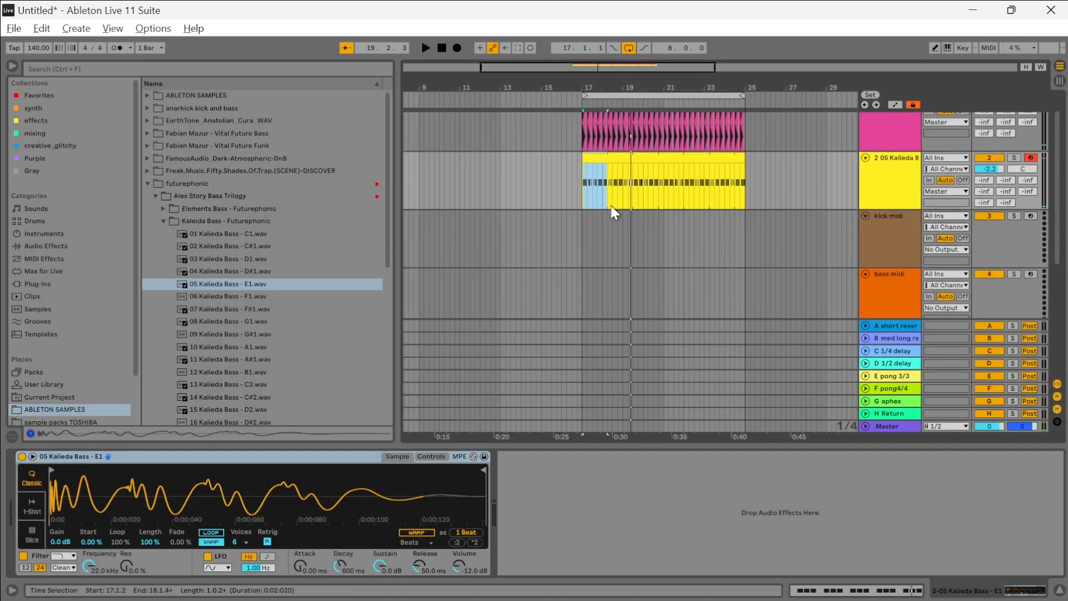
pyautogui.click(612, 158)
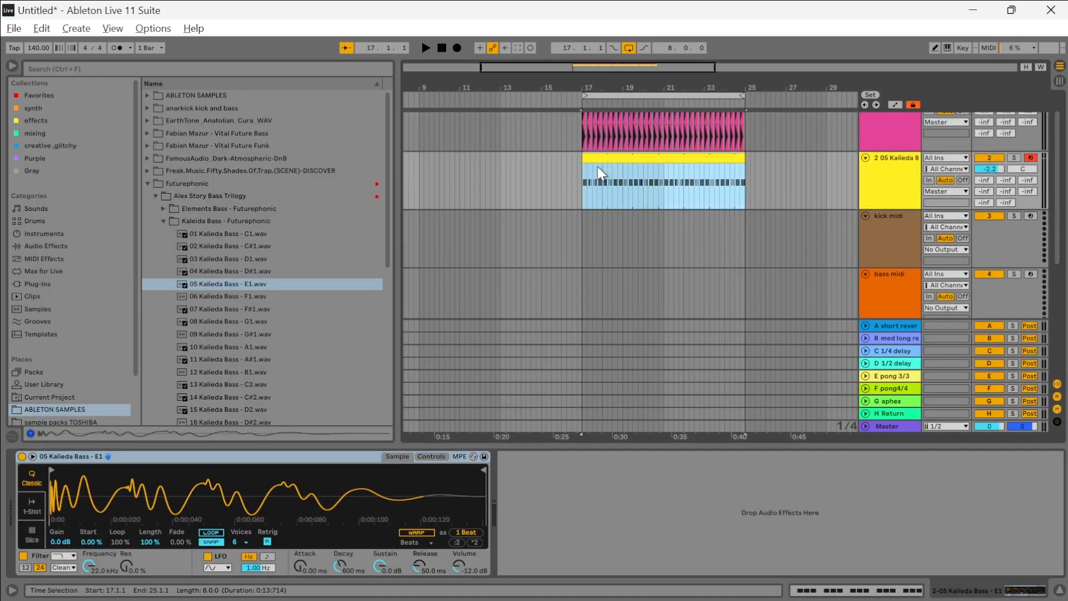
pyautogui.click(678, 205)
pyautogui.scroll(1, 675, 236)
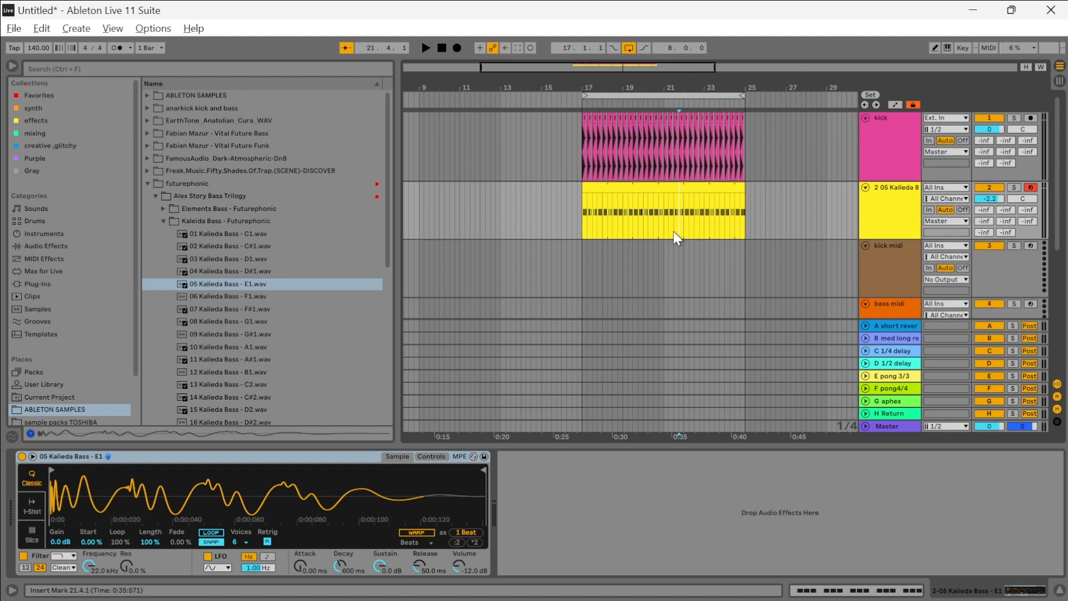
pyautogui.click(682, 188)
pyautogui.moveTo(584, 162); pyautogui.dragTo(749, 228)
pyautogui.click(757, 230)
pyautogui.click(899, 155)
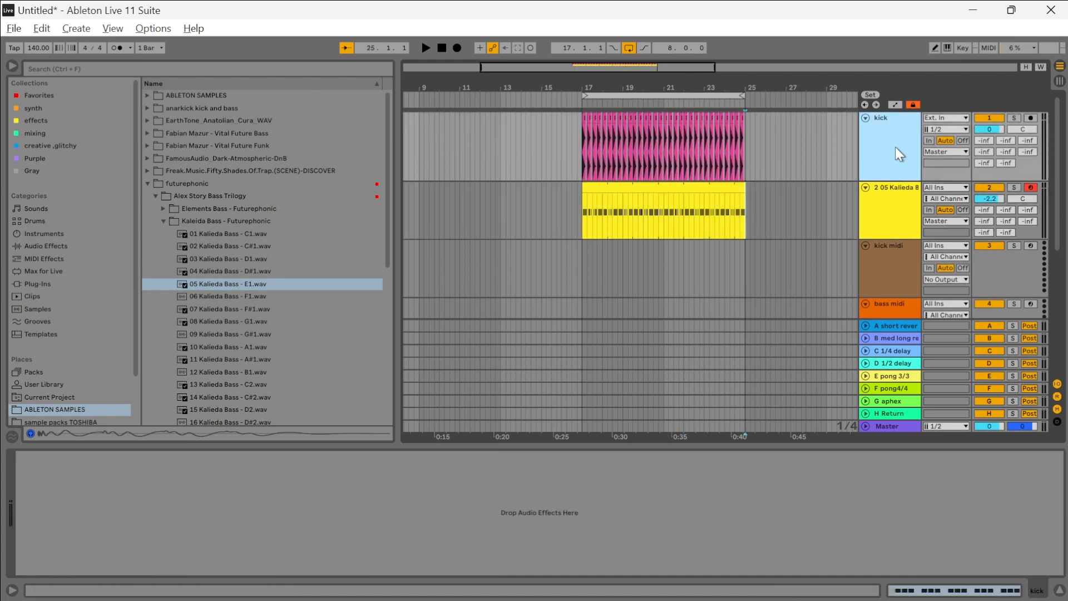
pyautogui.rightClick(890, 163)
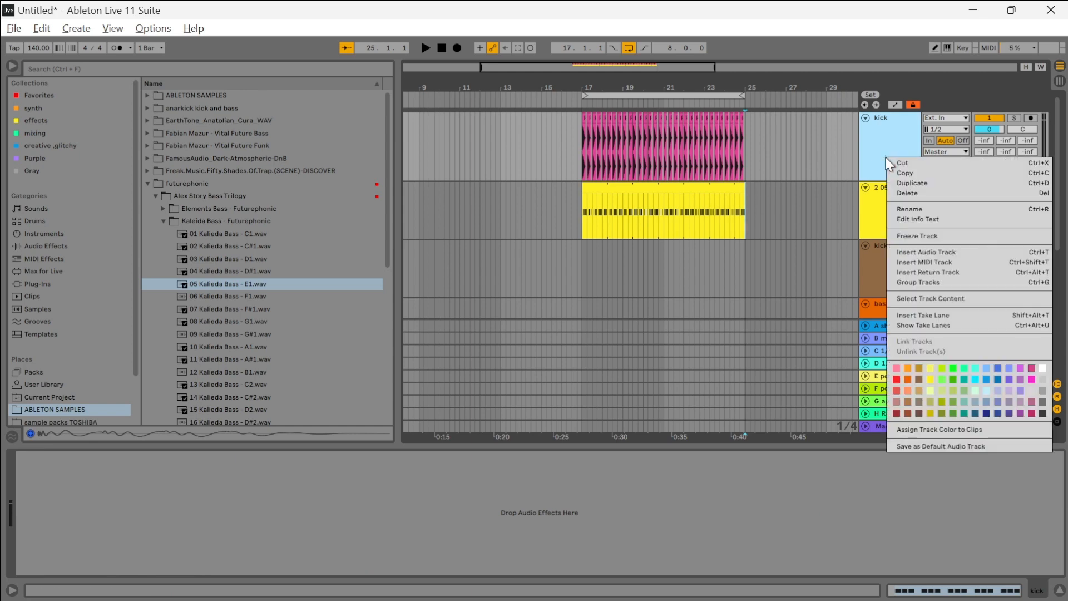
pyautogui.click(776, 245)
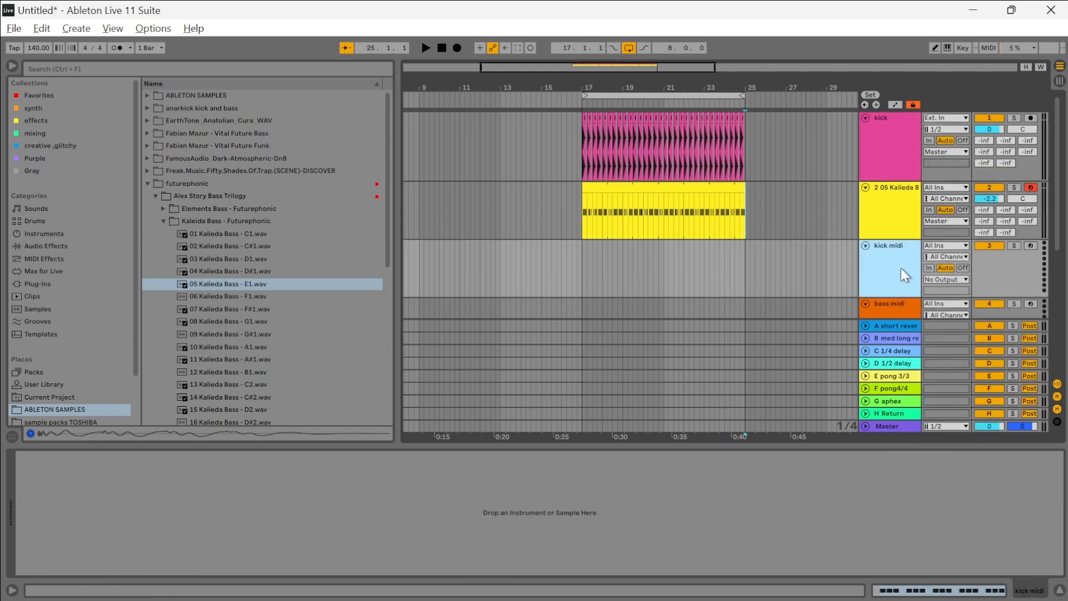
# Step: Search the plug-ins for "kick" and load the VST Kick 2 x64 onto the kick midi track
pyautogui.click(262, 72)
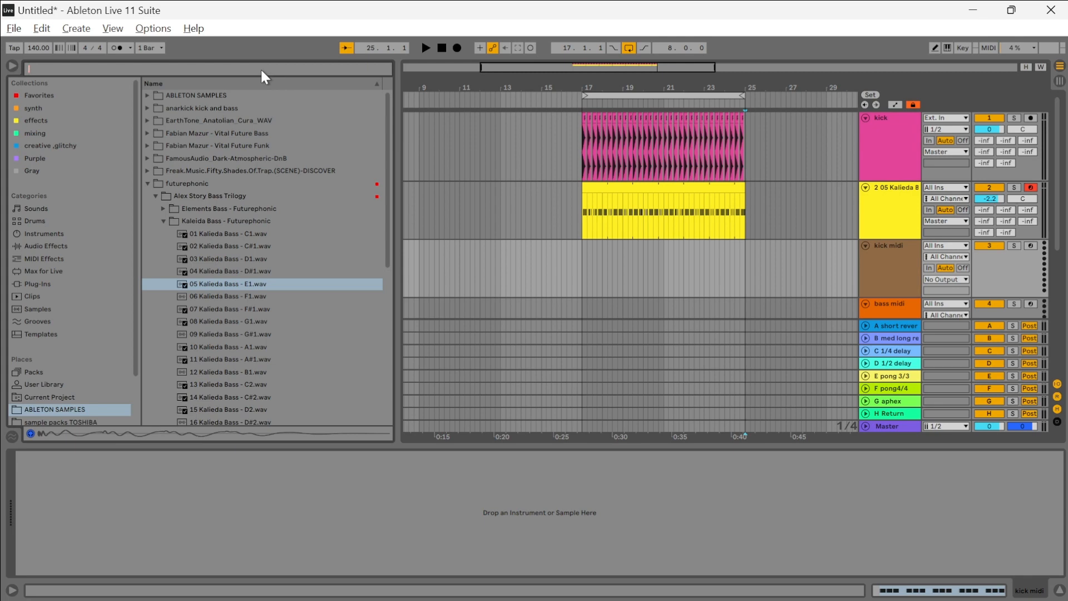
pyautogui.write('kick')
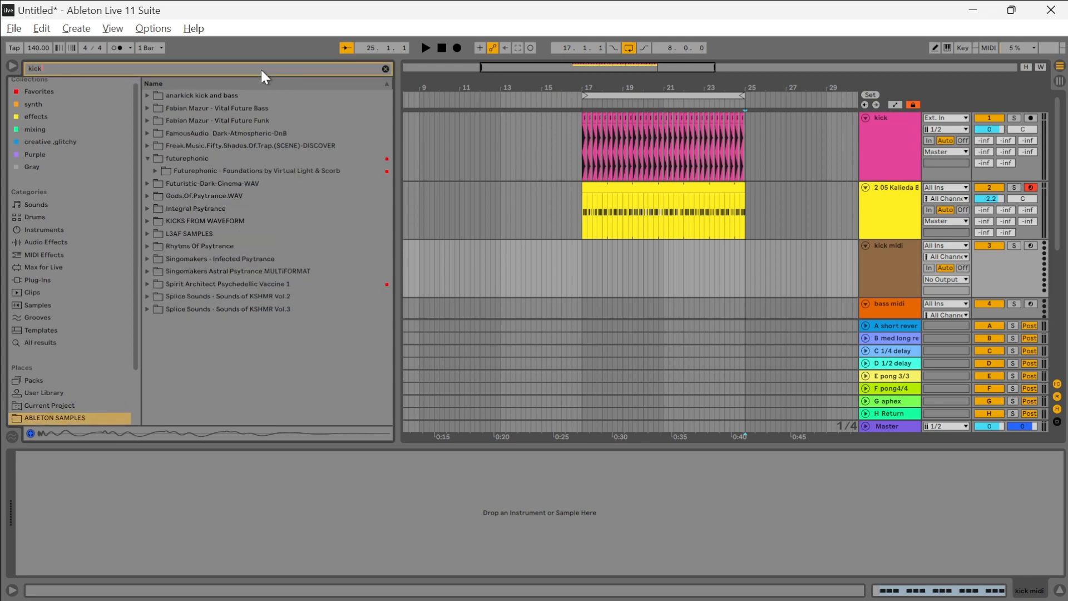
pyautogui.click(49, 281)
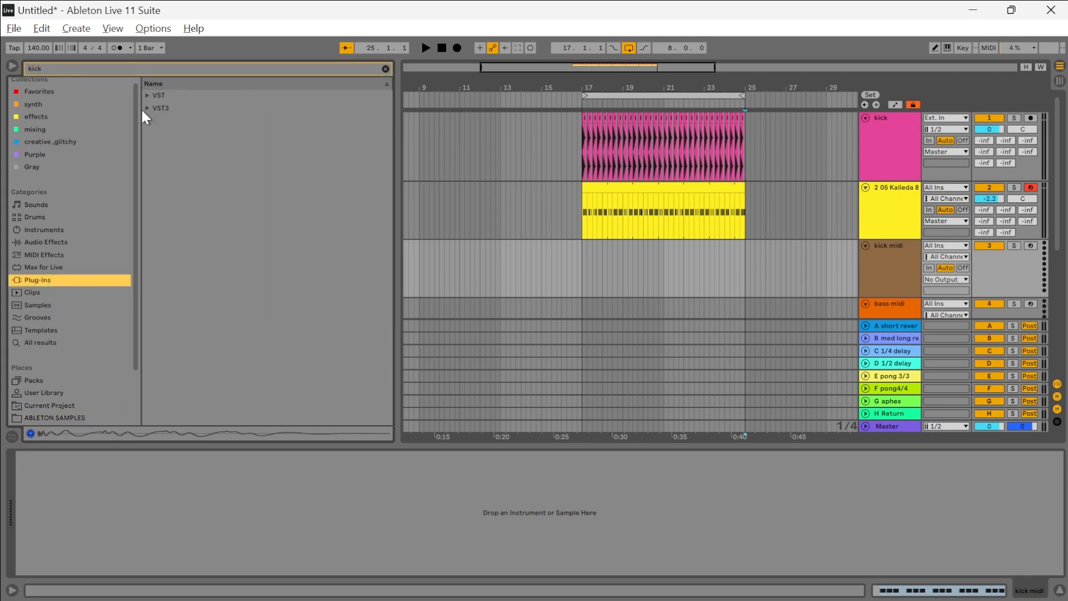
pyautogui.click(148, 108)
pyautogui.click(149, 97)
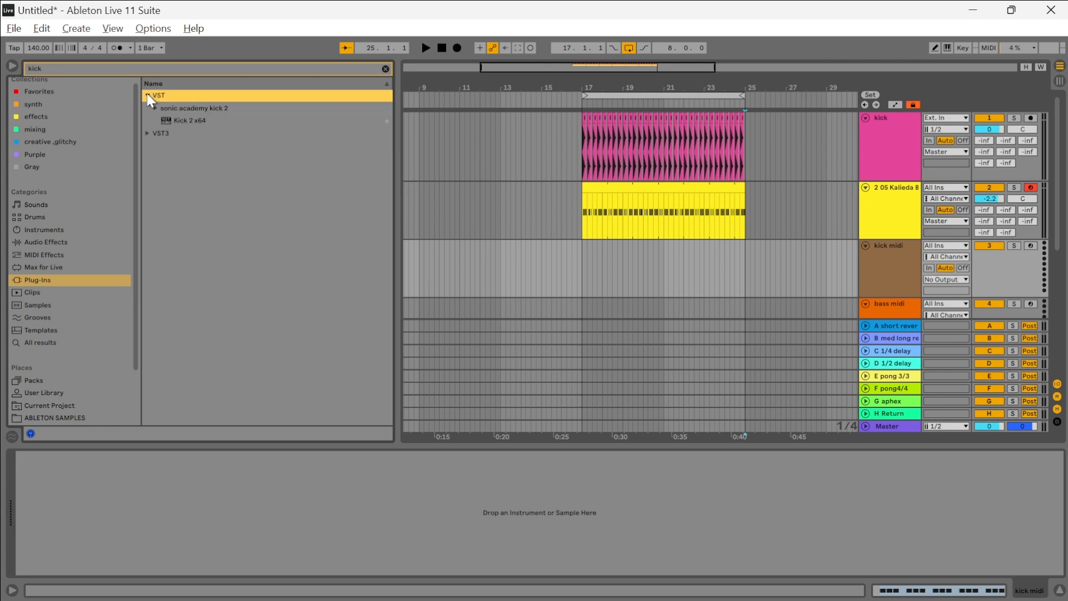
pyautogui.click(173, 121)
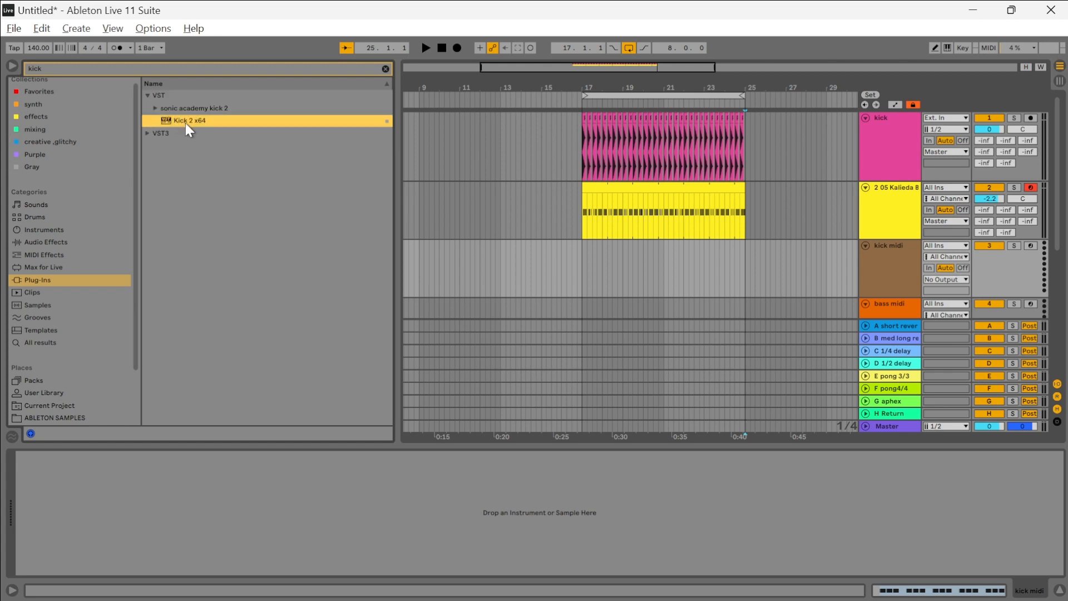
pyautogui.moveTo(179, 127); pyautogui.dragTo(904, 265)
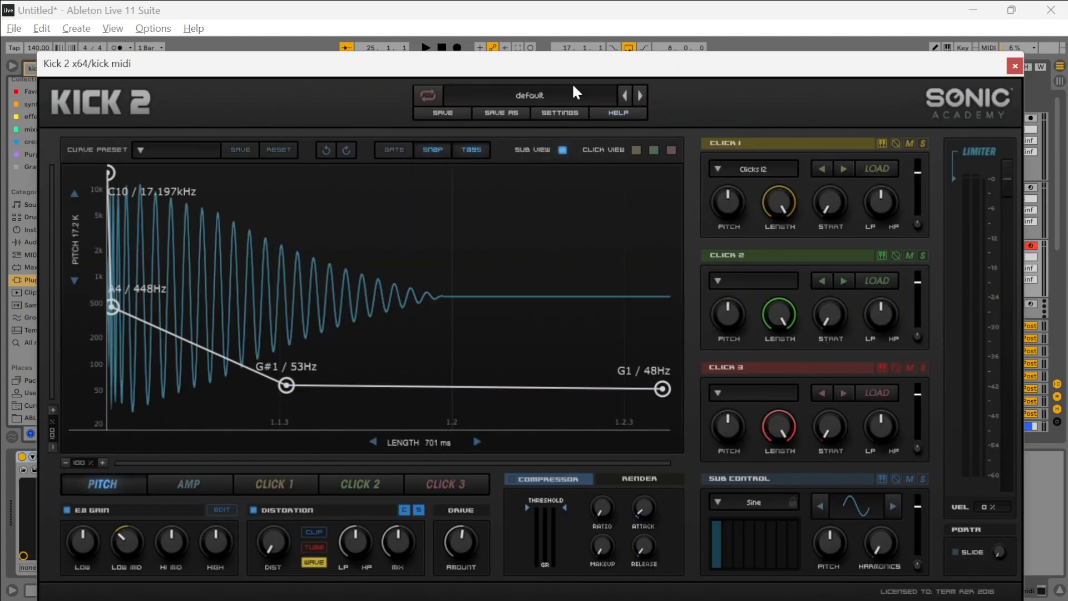
# Step: Move the Kick 2 window down clear of the upper tracks and set the kick midi track's volume to 0
pyautogui.moveTo(564, 67); pyautogui.dragTo(644, 392)
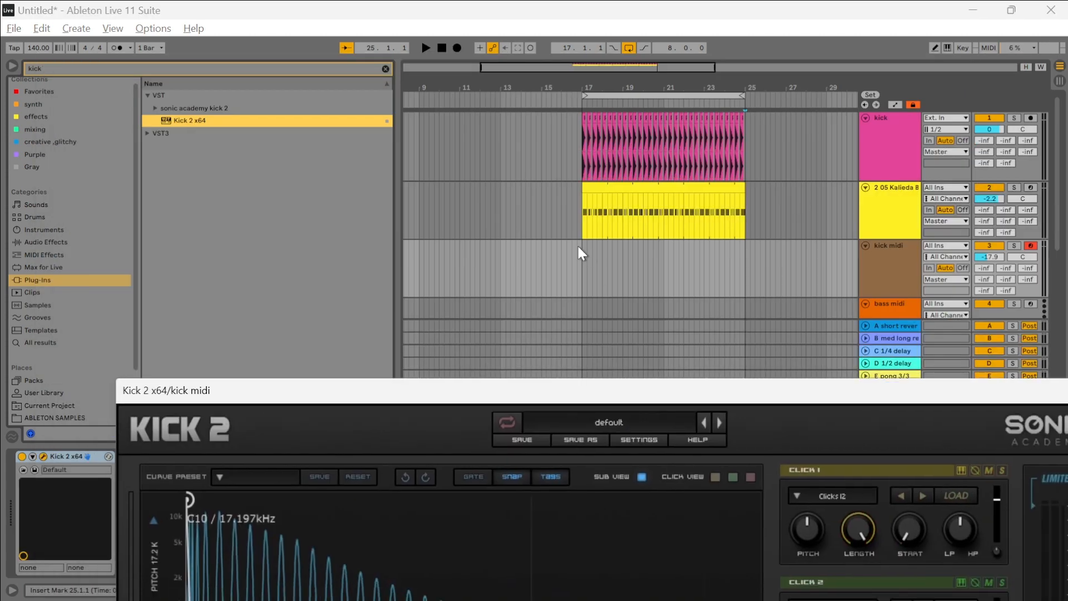
pyautogui.moveTo(589, 366); pyautogui.dragTo(601, 305)
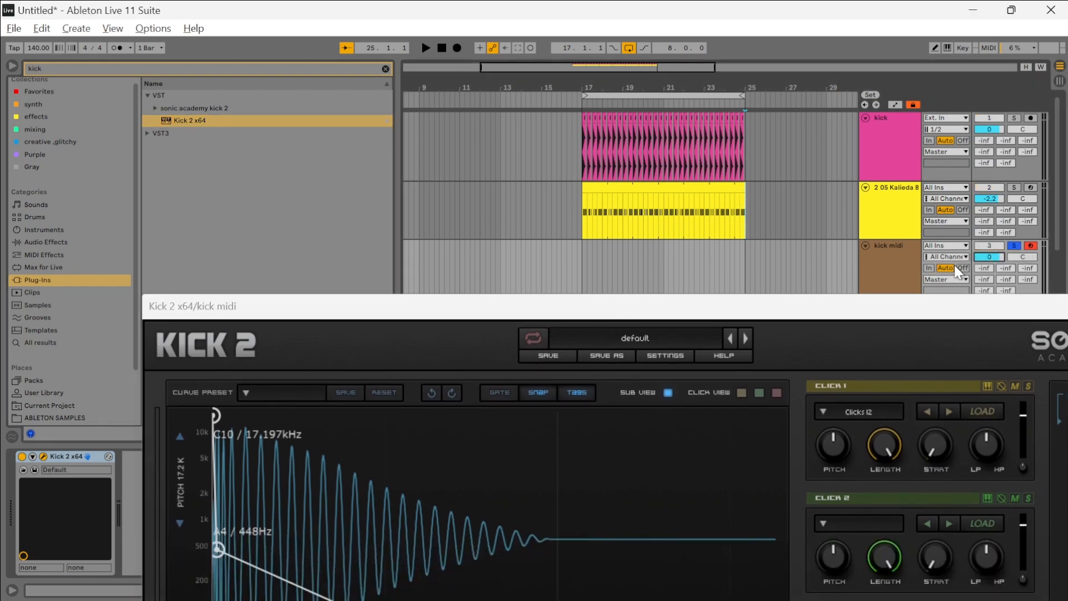
# Step: Enable the computer MIDI keyboard and play test notes of the default Kick 2 sound
pyautogui.press('a')
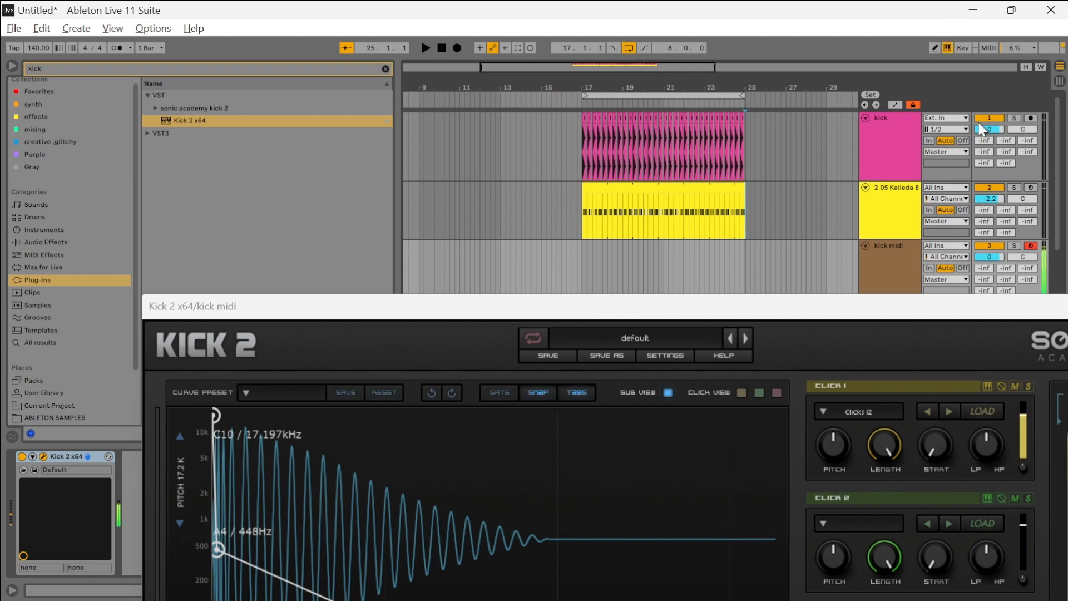
pyautogui.press('a')
pyautogui.click(810, 318)
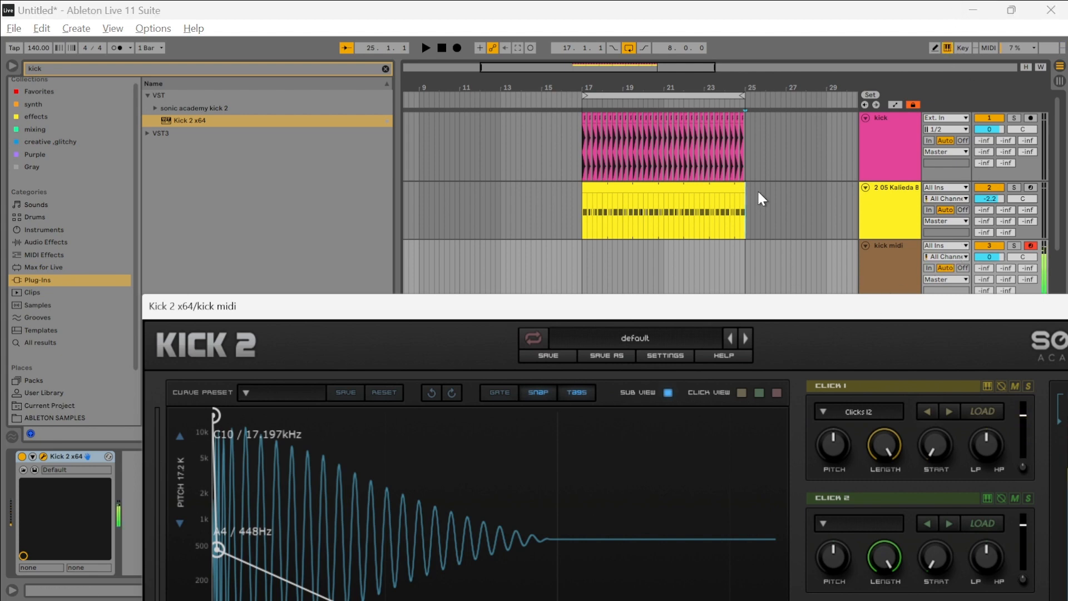
# Step: Lower the kick midi track's volume to -3.8, bringing the Kick 2 window up into view and playing test notes
pyautogui.click(995, 259)
pyautogui.press('a')
pyautogui.moveTo(771, 305); pyautogui.dragTo(745, 68)
pyautogui.press('a')
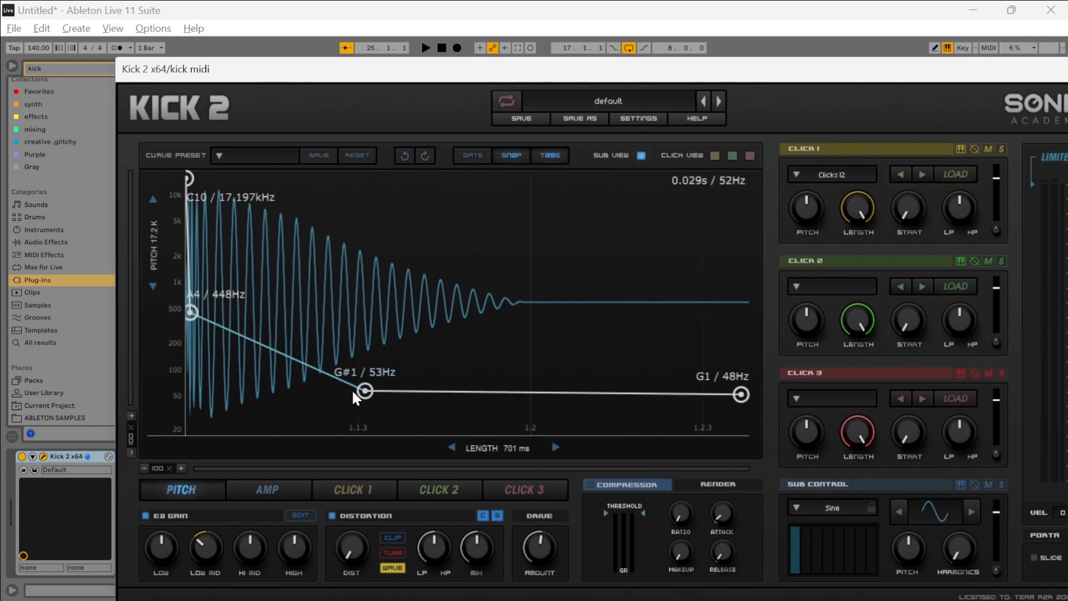
# Step: Audition the factory Psy Trance presets in Kick 2, comparing Psy Trance 01 to 03 and returning to Psy Trance 01
pyautogui.click(601, 98)
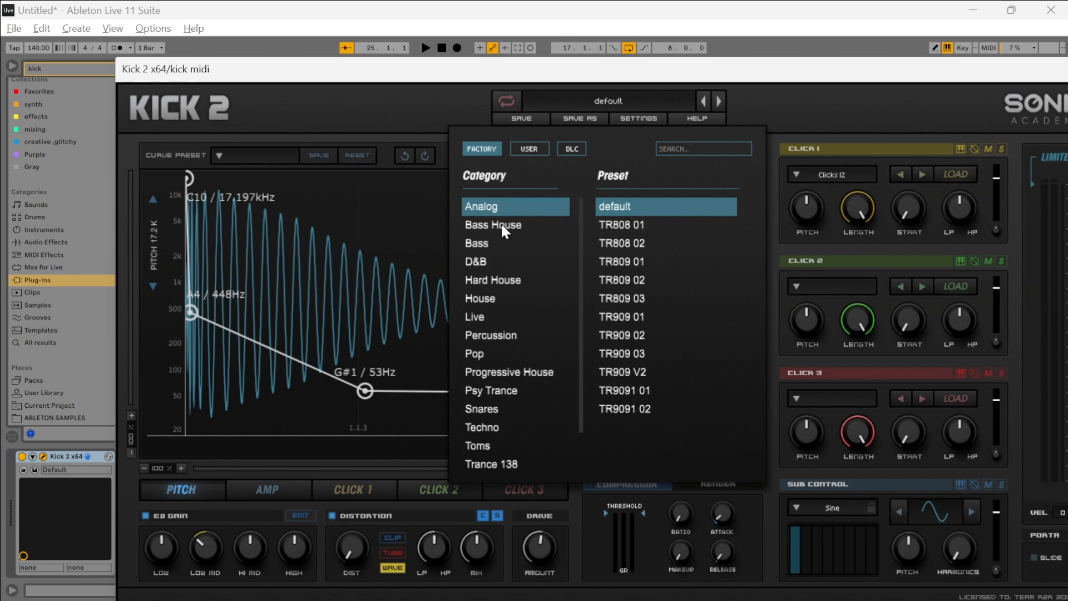
pyautogui.click(508, 389)
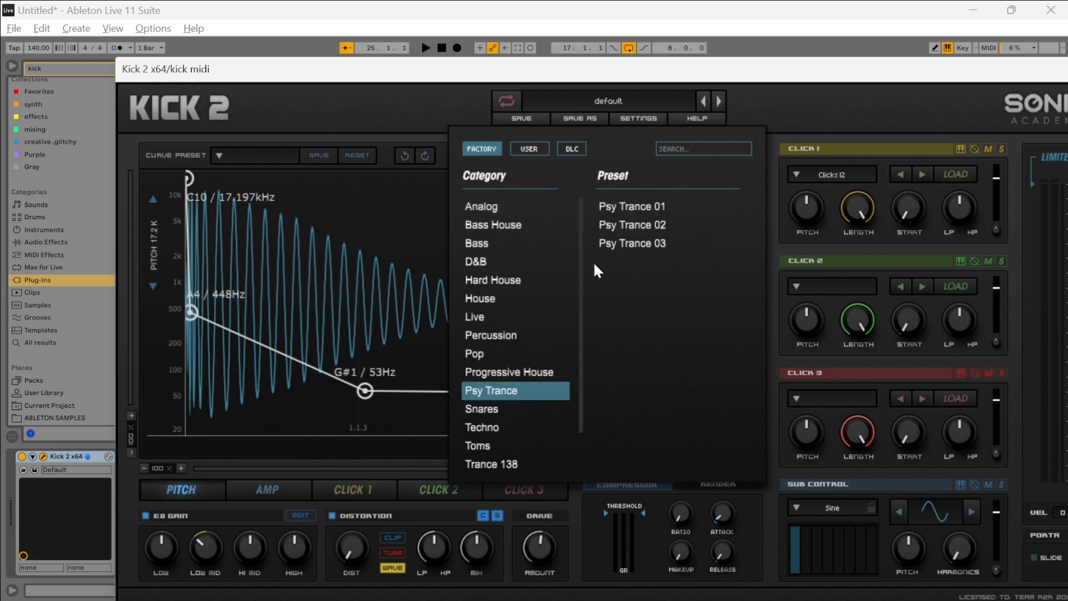
pyautogui.click(635, 204)
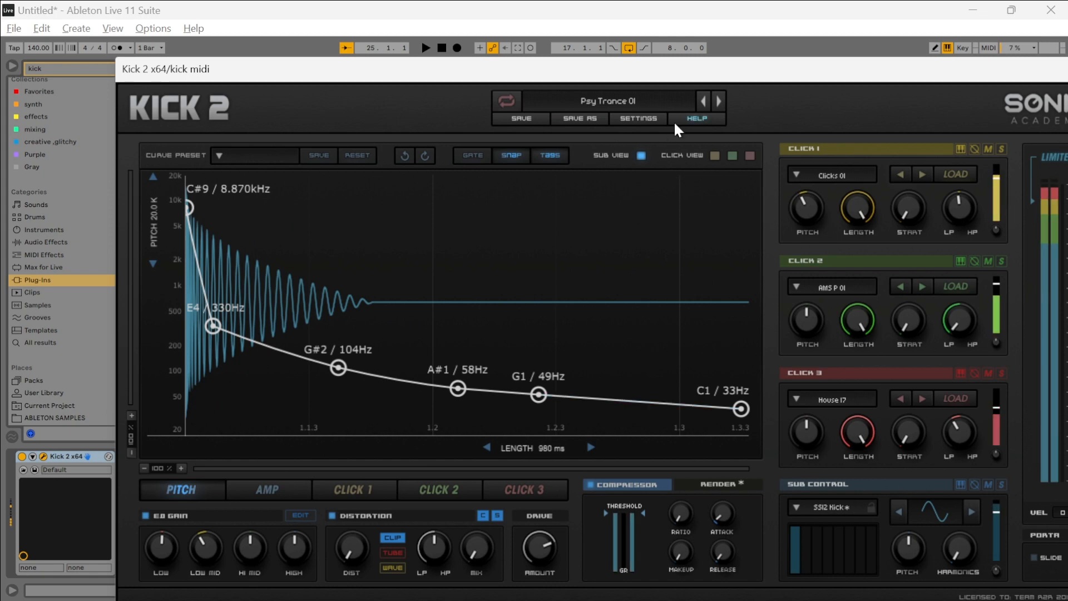
pyautogui.click(717, 105)
pyautogui.click(717, 104)
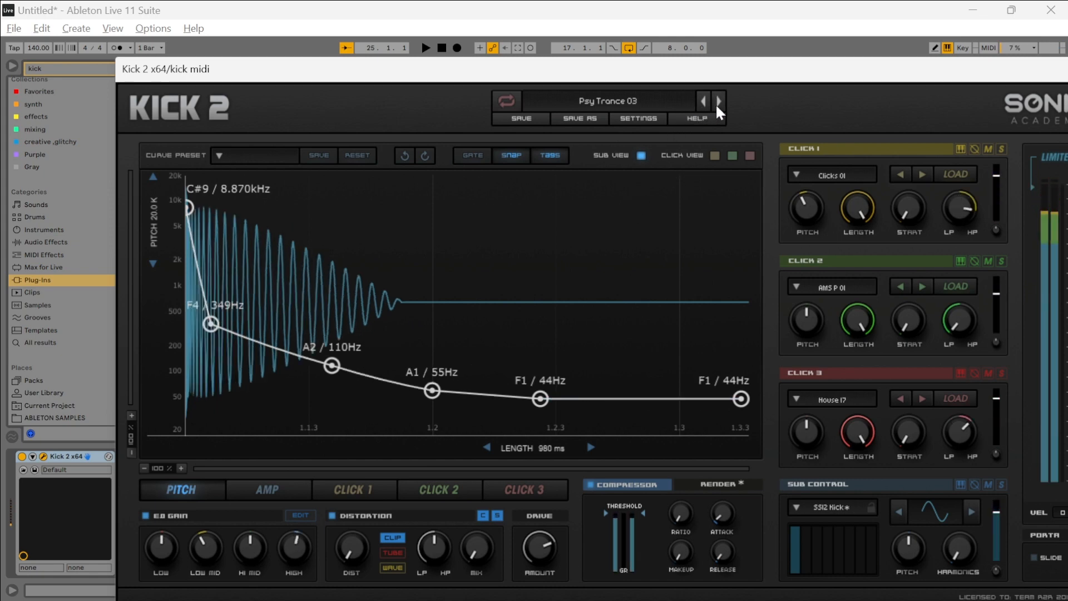
pyautogui.click(718, 103)
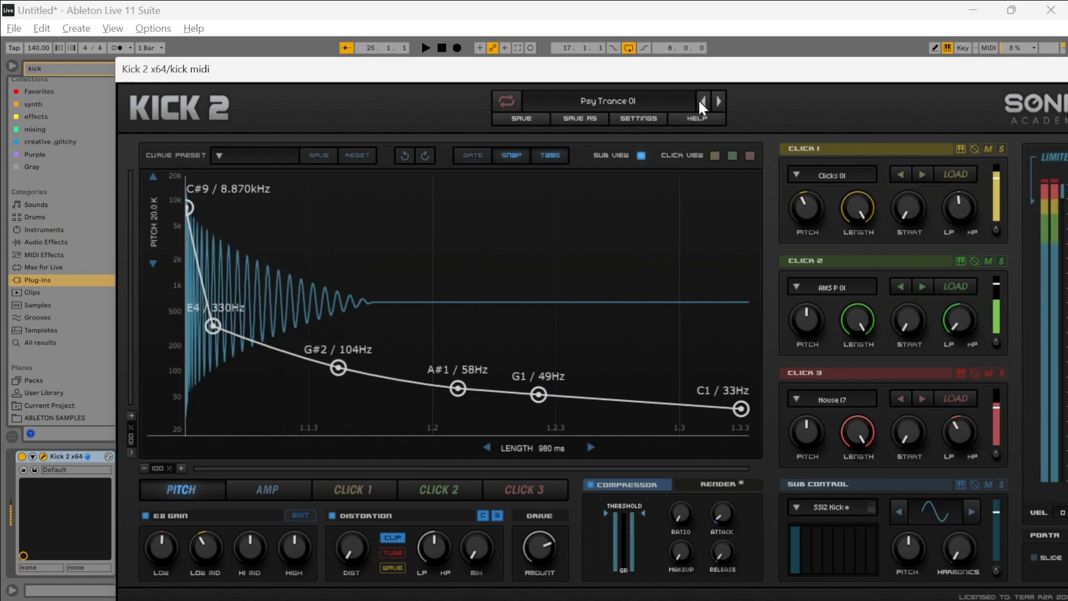
pyautogui.click(718, 104)
pyautogui.click(718, 103)
pyautogui.click(703, 101)
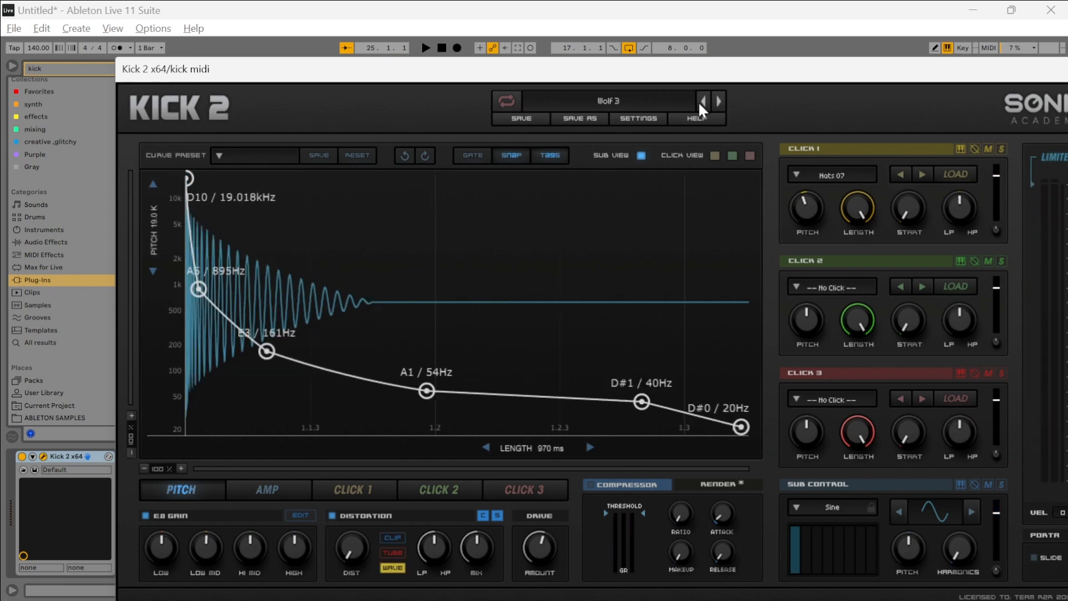
pyautogui.click(719, 101)
# Step: Load Boing 1 from the factory Techno presets and audition the following ones up to Call Me Back
pyautogui.click(671, 102)
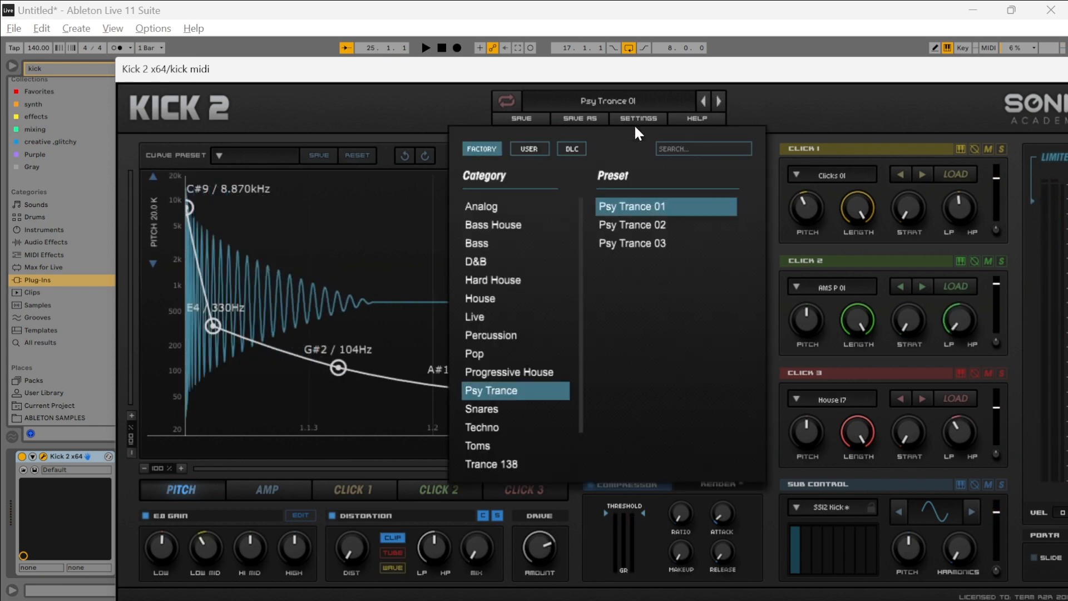
pyautogui.click(518, 428)
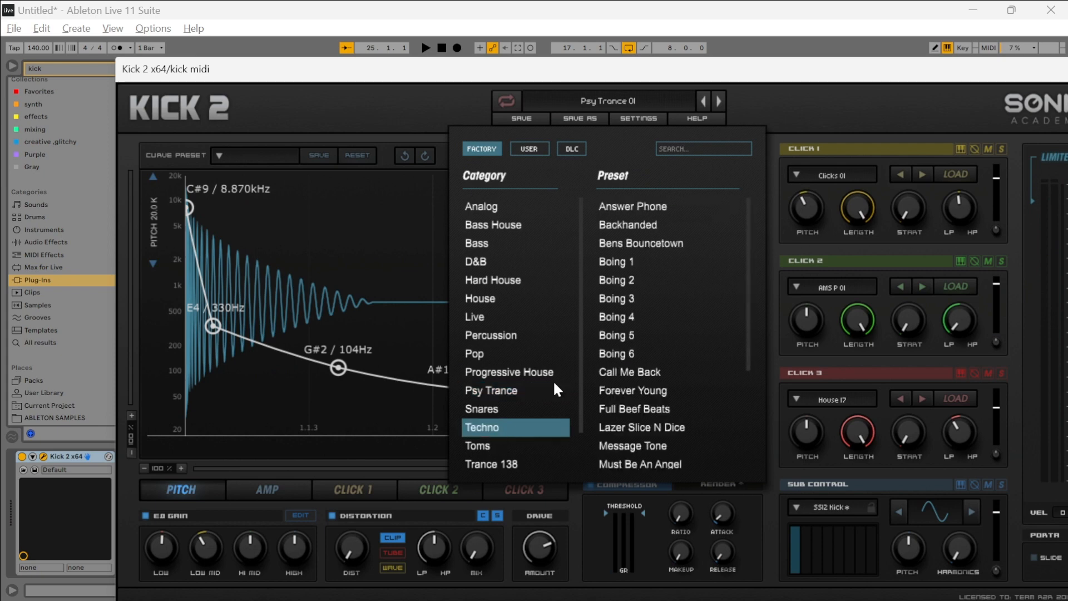
pyautogui.click(628, 261)
pyautogui.click(718, 101)
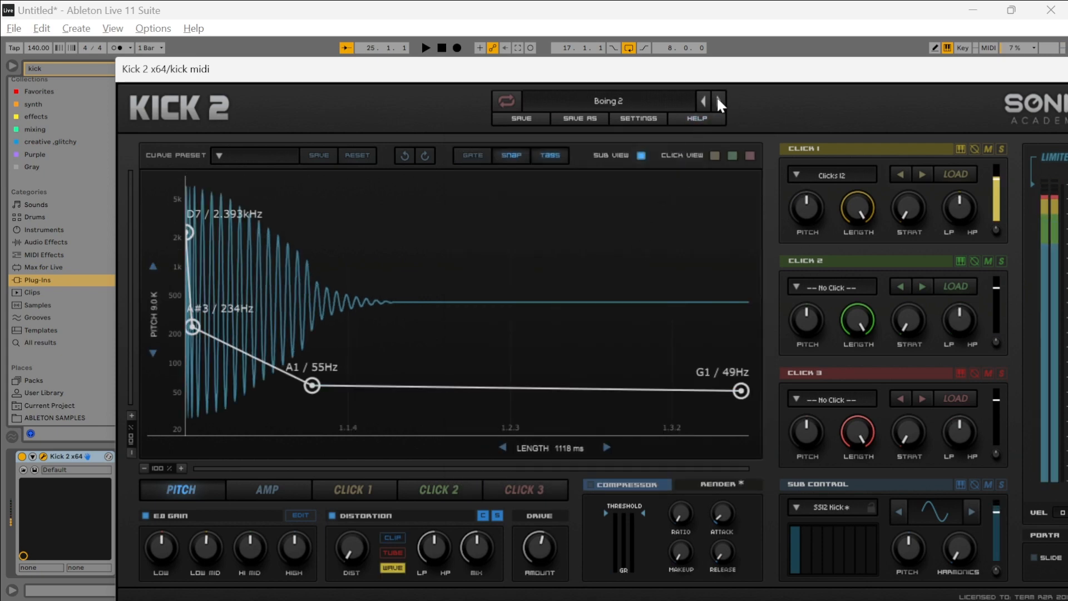
pyautogui.click(718, 101)
pyautogui.click(718, 101)
pyautogui.click(719, 102)
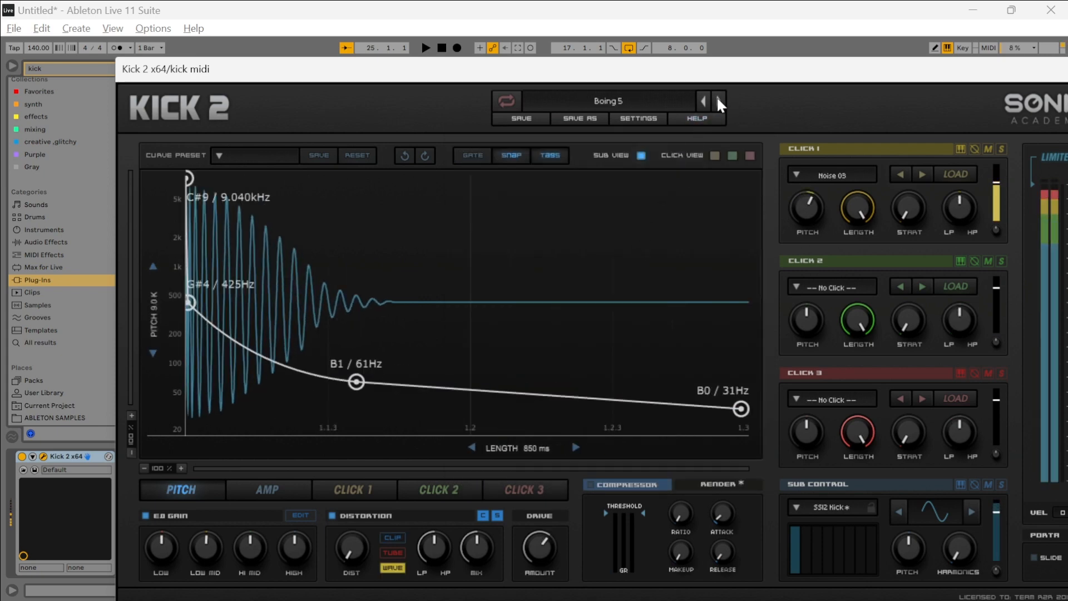
pyautogui.click(717, 101)
pyautogui.click(716, 100)
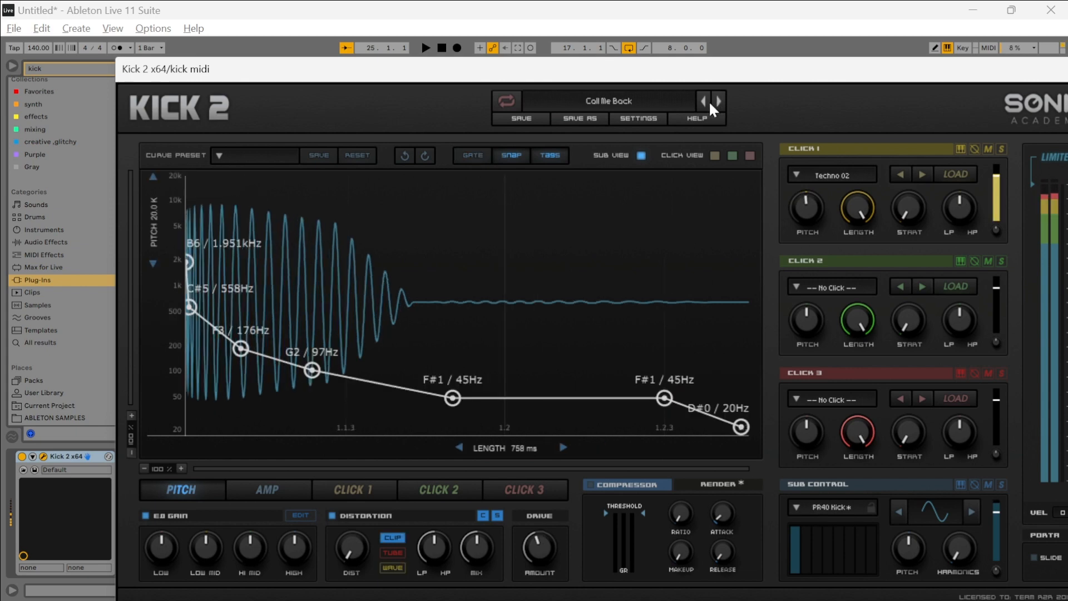
pyautogui.click(644, 99)
pyautogui.click(404, 107)
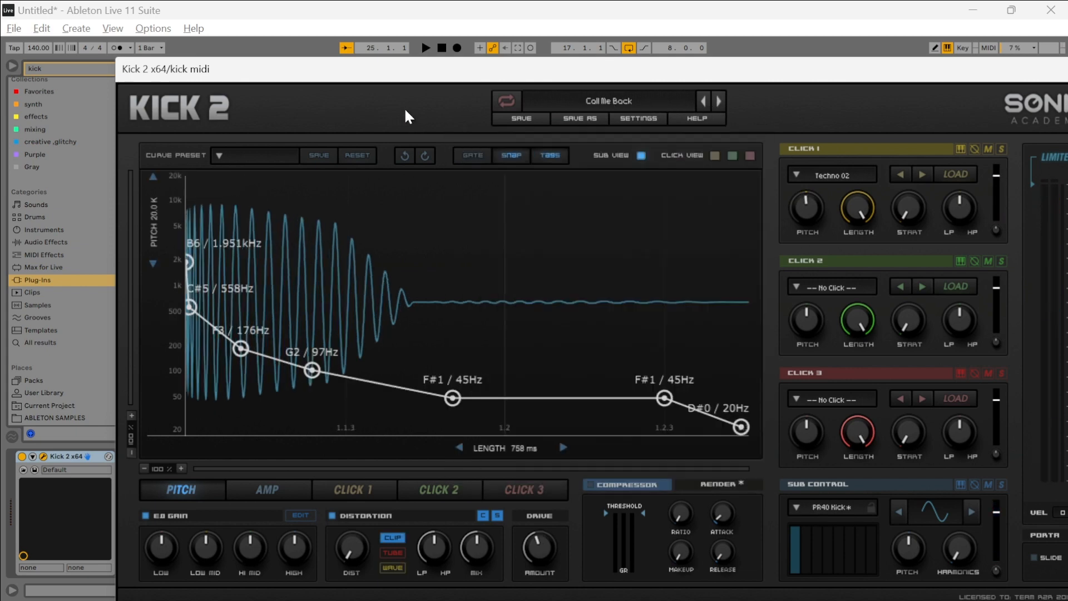
# Step: Continue auditioning the Techno presets from Call Me Back through Full Beef Beats and Must Be An Angel to Pressure Cooker
pyautogui.click(651, 106)
pyautogui.click(715, 103)
pyautogui.click(715, 102)
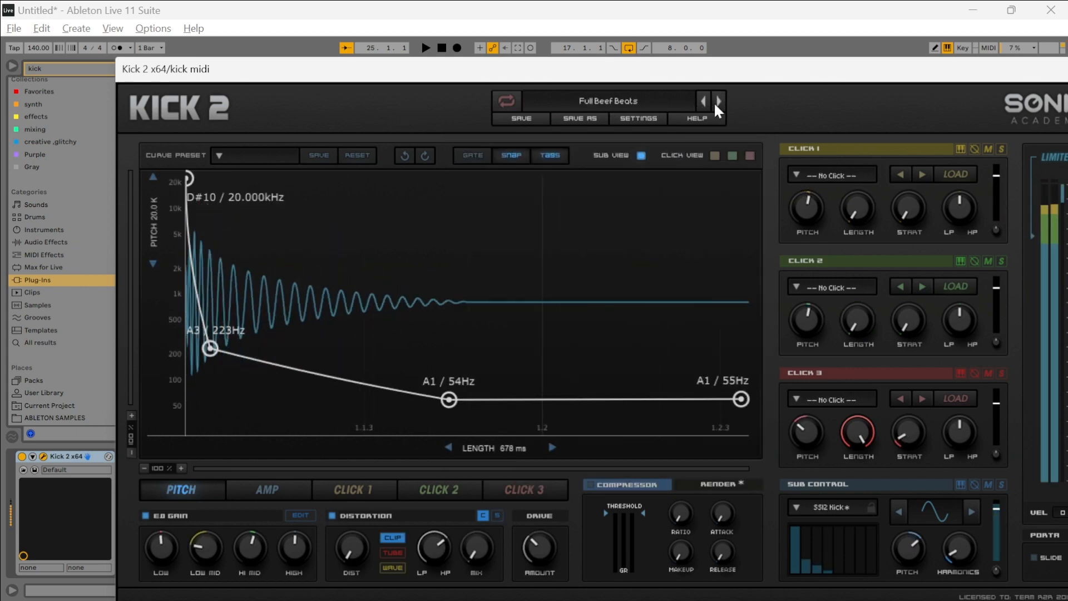
pyautogui.click(716, 102)
pyautogui.click(715, 104)
pyautogui.click(715, 104)
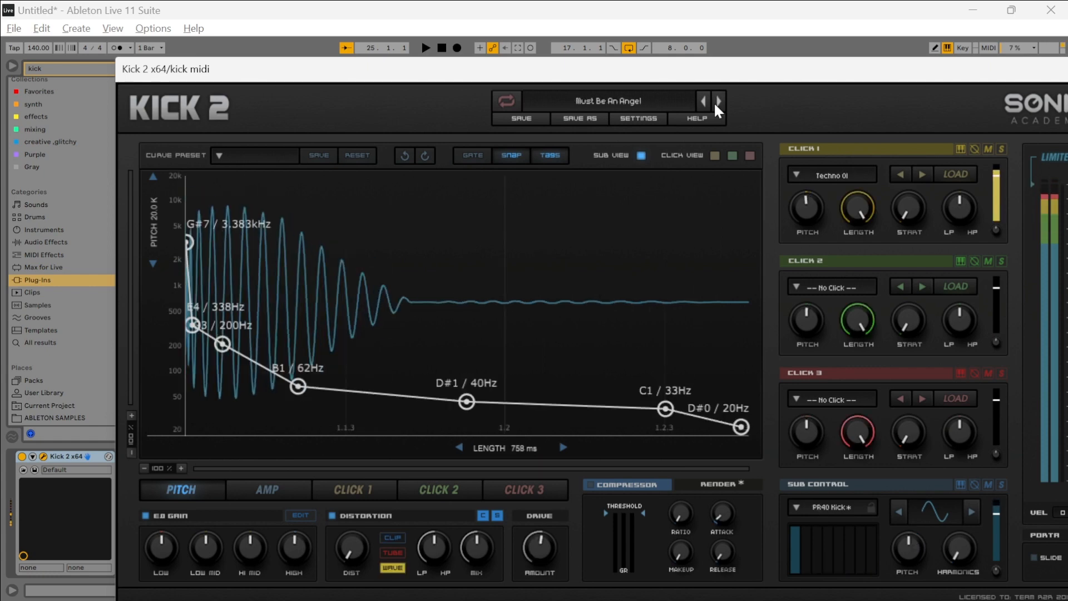
pyautogui.click(715, 104)
pyautogui.click(714, 104)
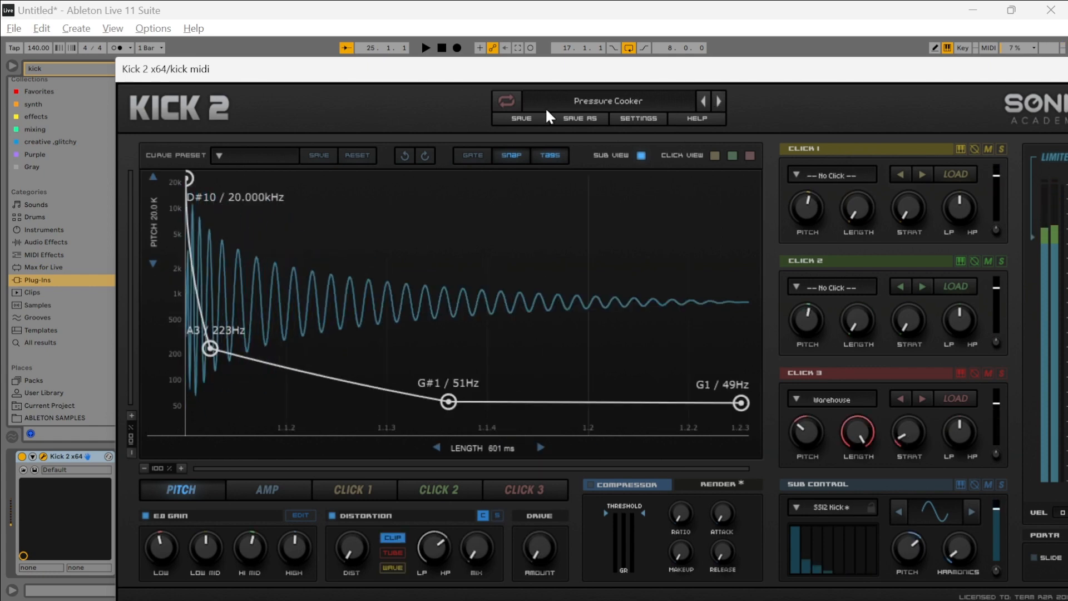
# Step: Look through the User Presets category in the Kick 2 preset browser and close the browser without loading anything
pyautogui.click(599, 105)
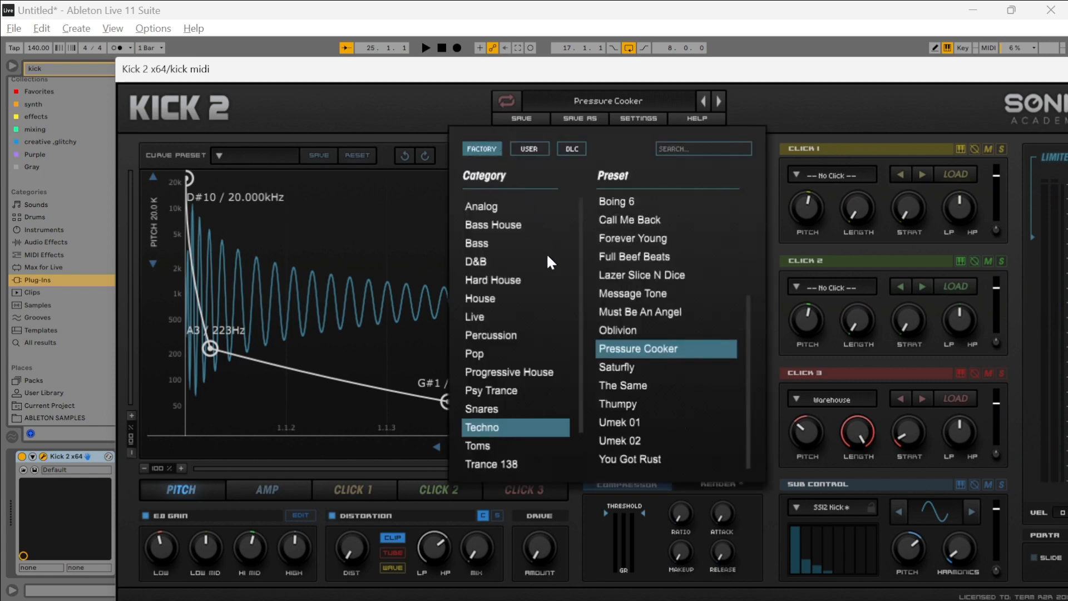
pyautogui.click(529, 150)
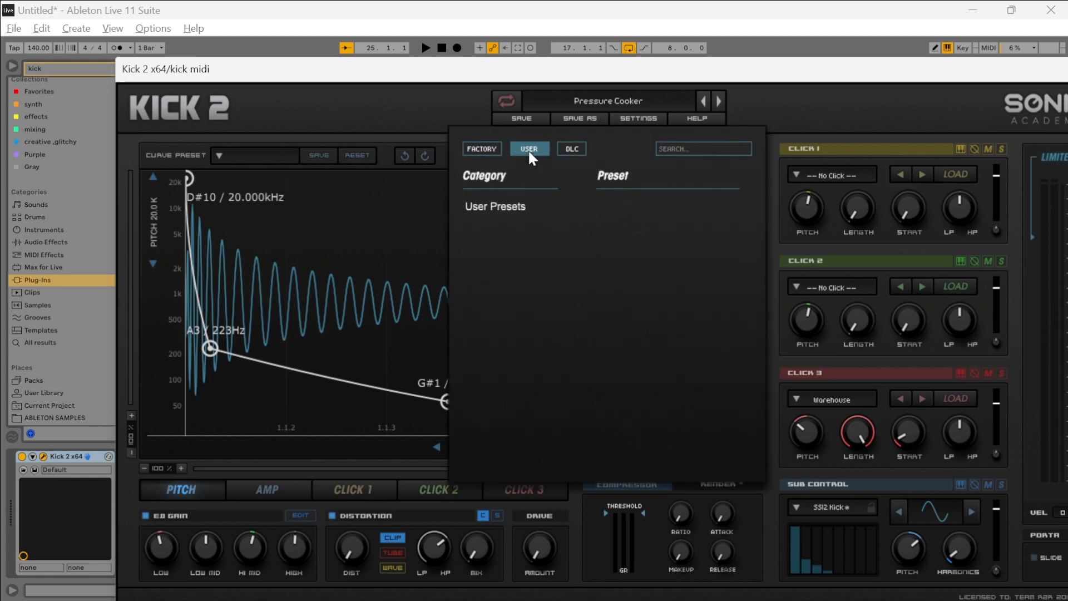
pyautogui.click(510, 216)
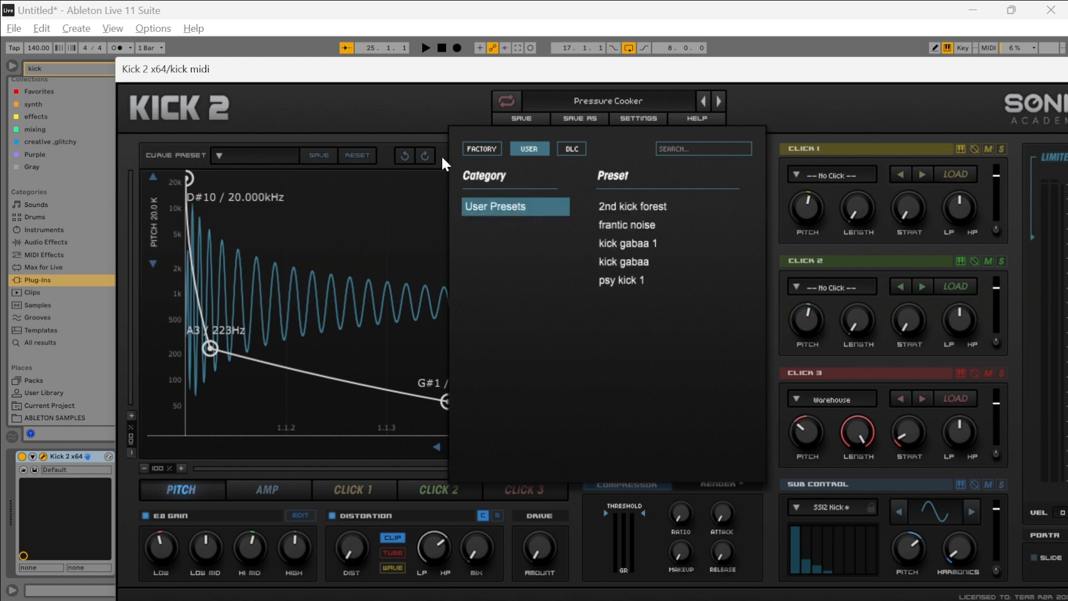
pyautogui.click(433, 118)
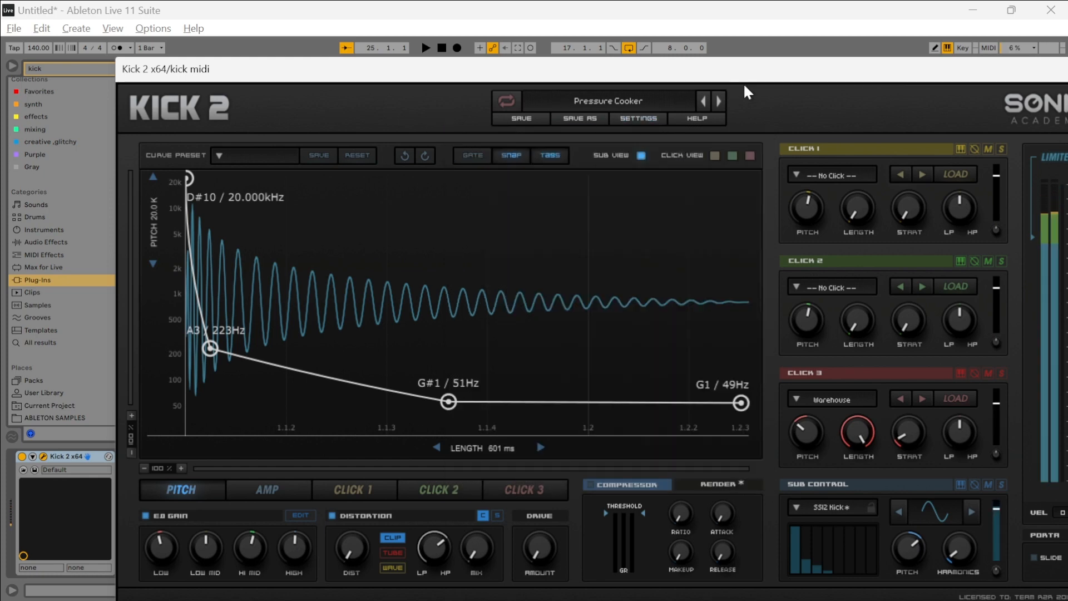
# Step: Bring the whole Kick 2 window into view and reload the default preset
pyautogui.moveTo(744, 78); pyautogui.dragTo(626, 78)
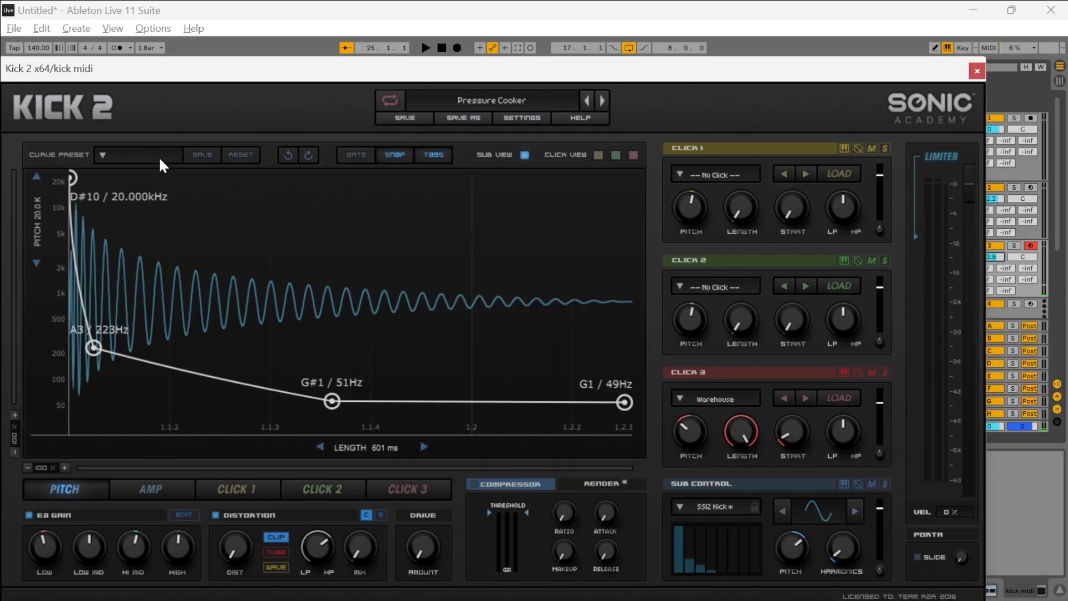
pyautogui.click(103, 156)
pyautogui.click(396, 101)
# Step: Open the Kalieda bass clip's notes and transpose all of them up from A#2 to C3
pyautogui.moveTo(365, 75); pyautogui.dragTo(504, 300)
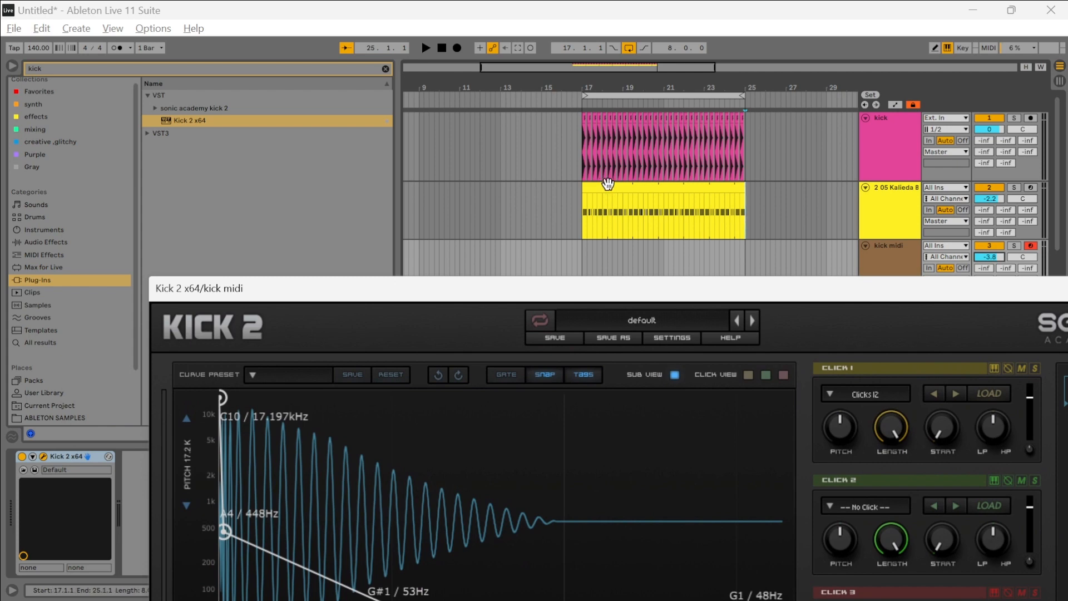
pyautogui.doubleClick(608, 185)
pyautogui.moveTo(517, 311); pyautogui.dragTo(440, 474)
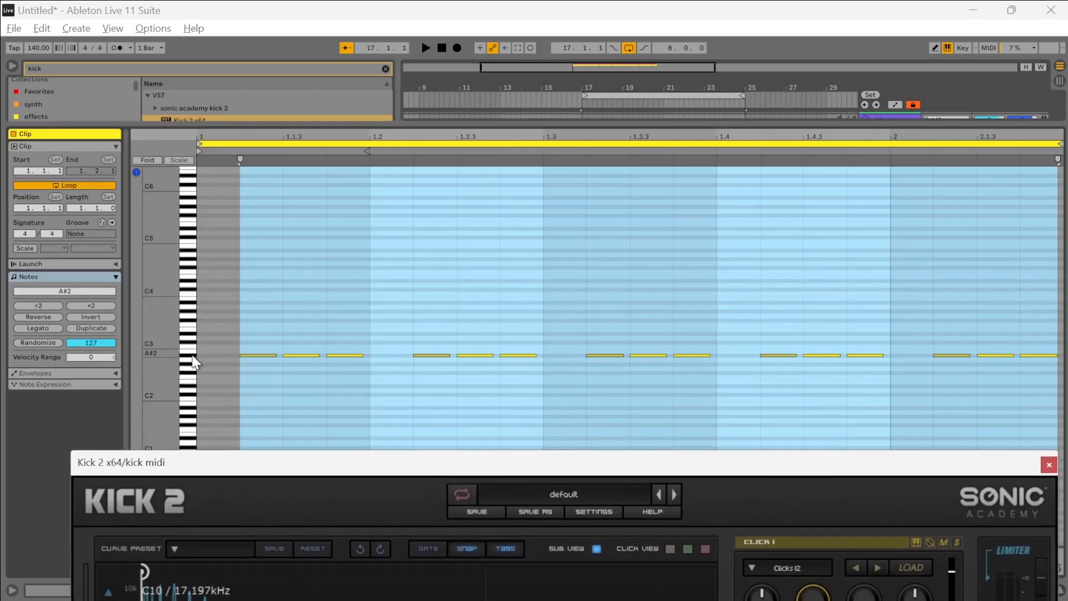
pyautogui.click(243, 335)
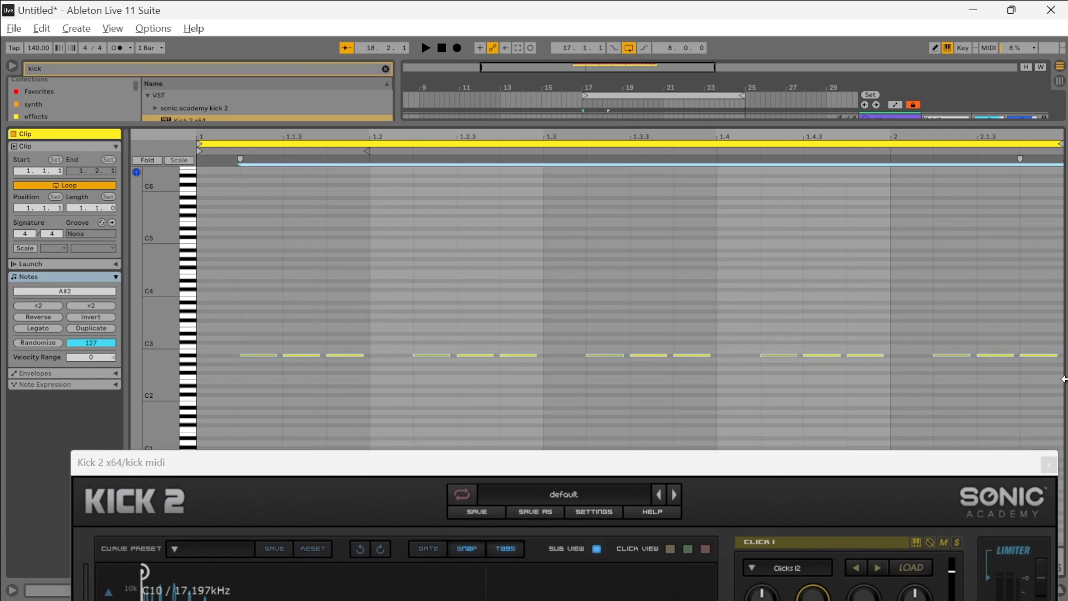
pyautogui.press('Up')
pyautogui.press('Up')
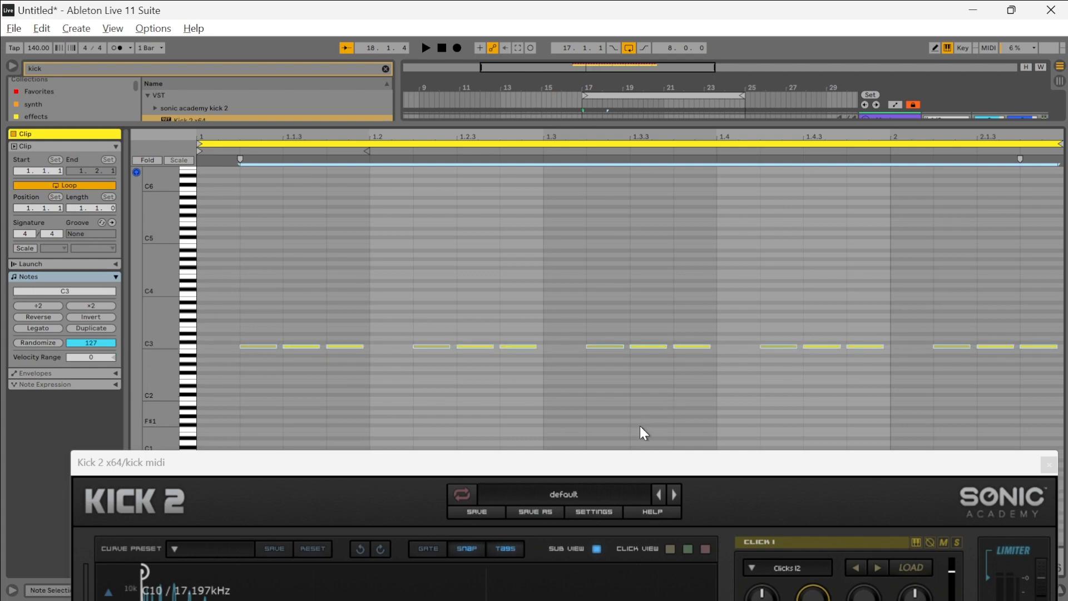
# Step: Hide the clip view and adjust Kick 2's pitch envelope, setting the middle point to G#1 / 52 Hz and the end point to E1 / 41 Hz
pyautogui.moveTo(631, 470); pyautogui.dragTo(570, 428)
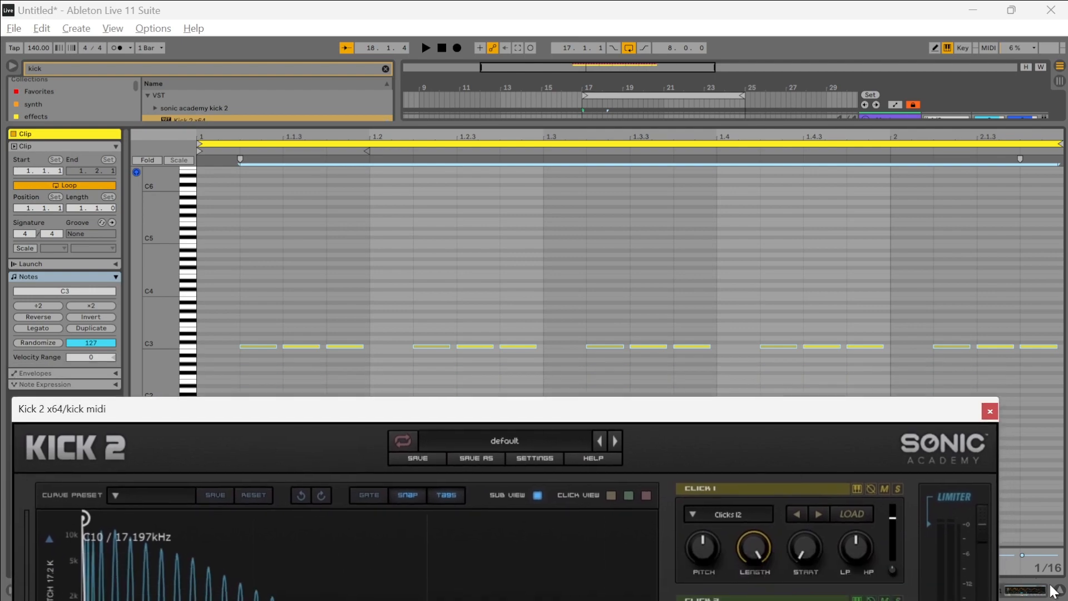
pyautogui.click(1055, 590)
pyautogui.moveTo(691, 414); pyautogui.dragTo(762, 92)
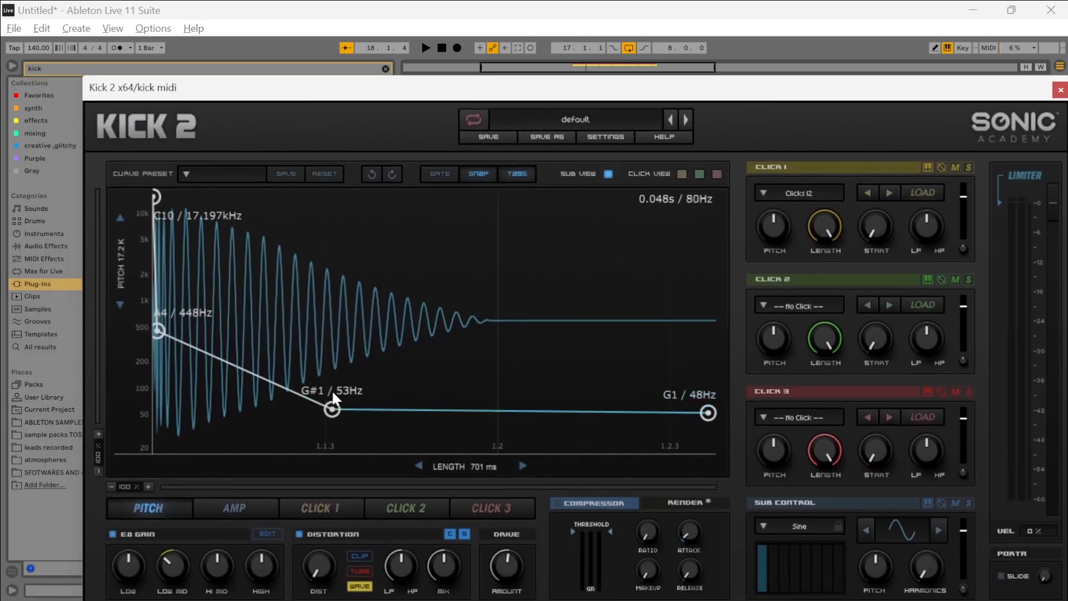
pyautogui.moveTo(331, 410); pyautogui.dragTo(338, 410)
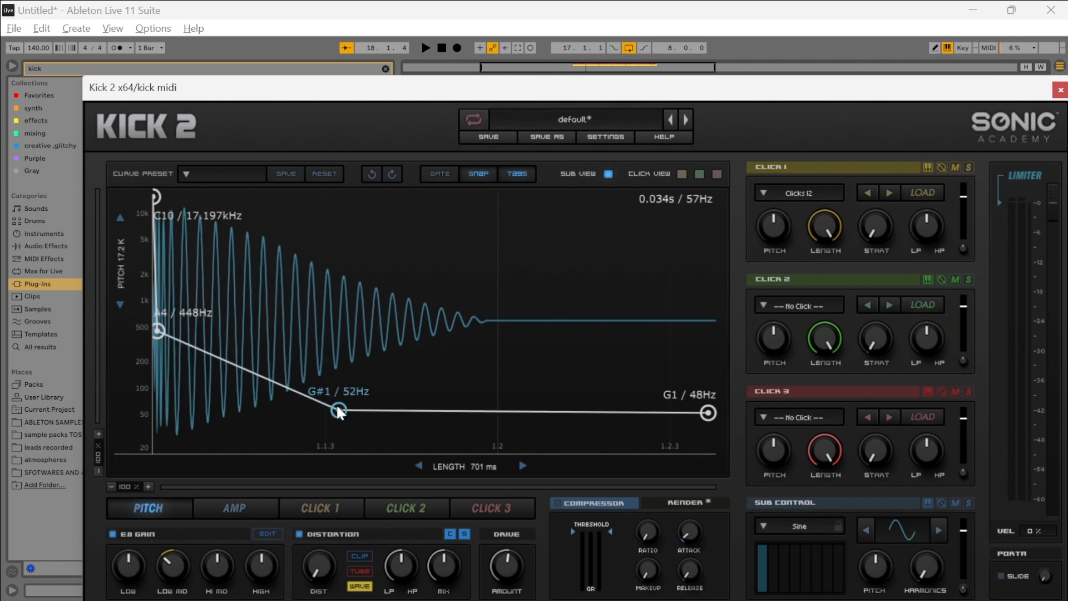
pyautogui.moveTo(708, 415)
pyautogui.mouseDown()
pyautogui.moveTo(693, 423)
pyautogui.moveTo(693, 412)
pyautogui.moveTo(702, 410)
pyautogui.moveTo(698, 428)
pyautogui.mouseUp()
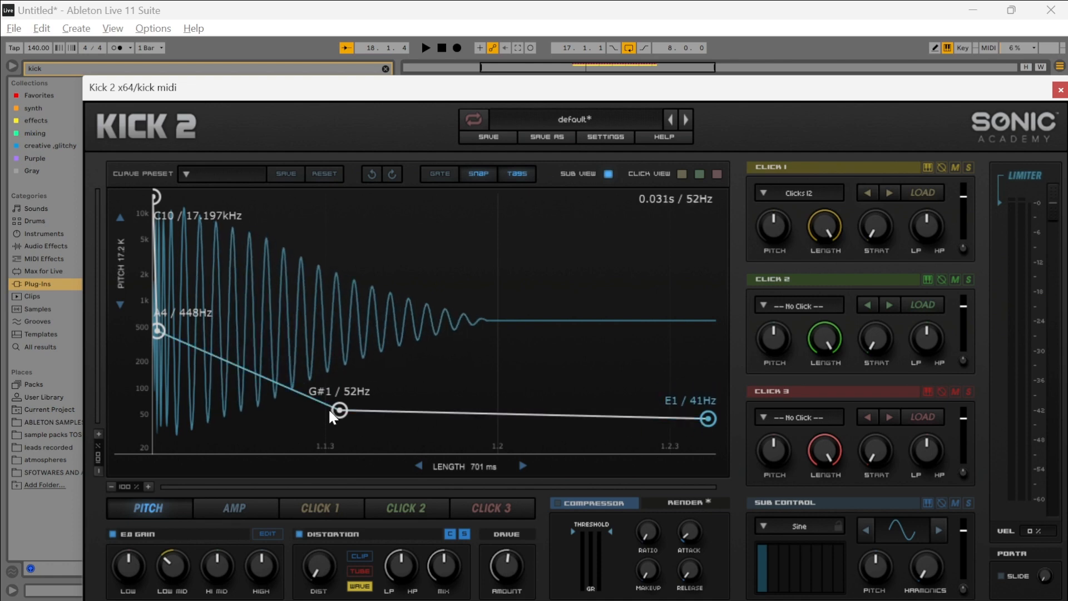
# Step: Hide the browser, then mute Click 1, Click 2 and Click 3 and switch off EQ Gain and Distortion in Kick 2
pyautogui.moveTo(460, 104); pyautogui.dragTo(489, 477)
pyautogui.click(12, 65)
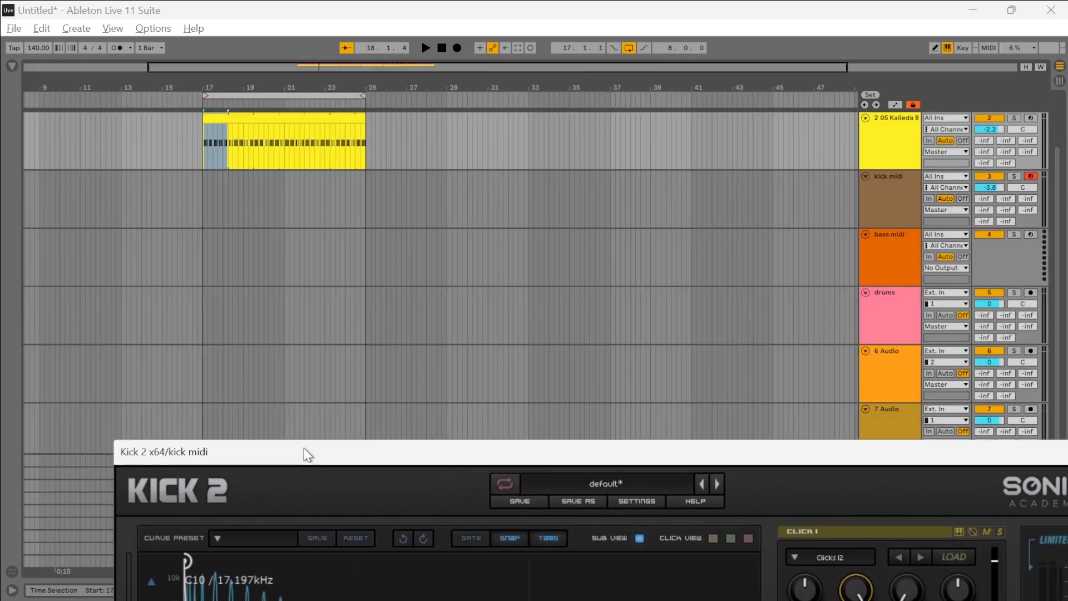
pyautogui.moveTo(306, 460); pyautogui.dragTo(246, 164)
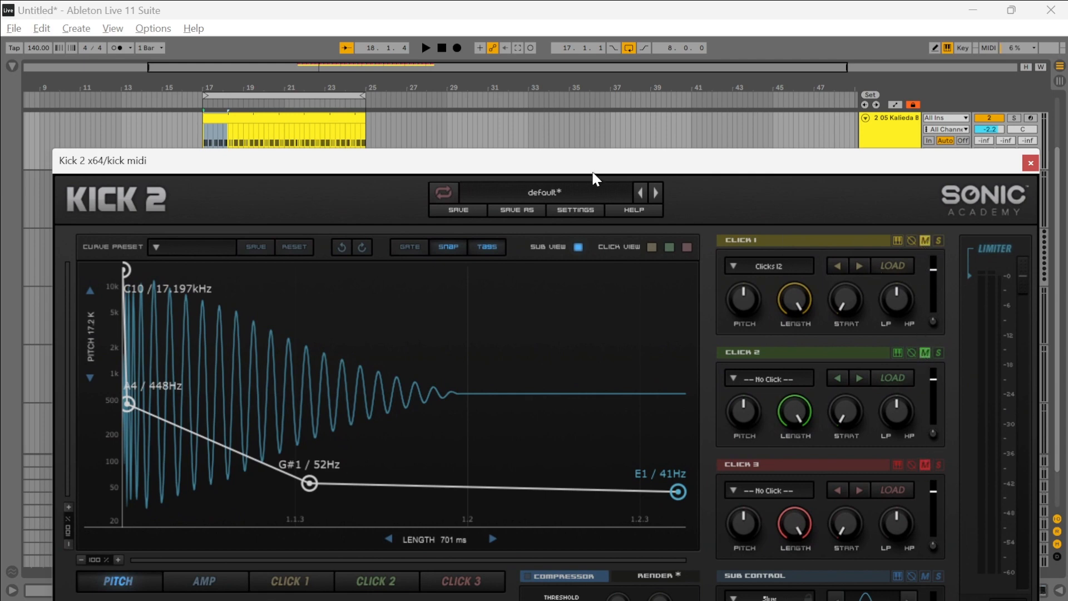
pyautogui.moveTo(593, 175); pyautogui.dragTo(673, 26)
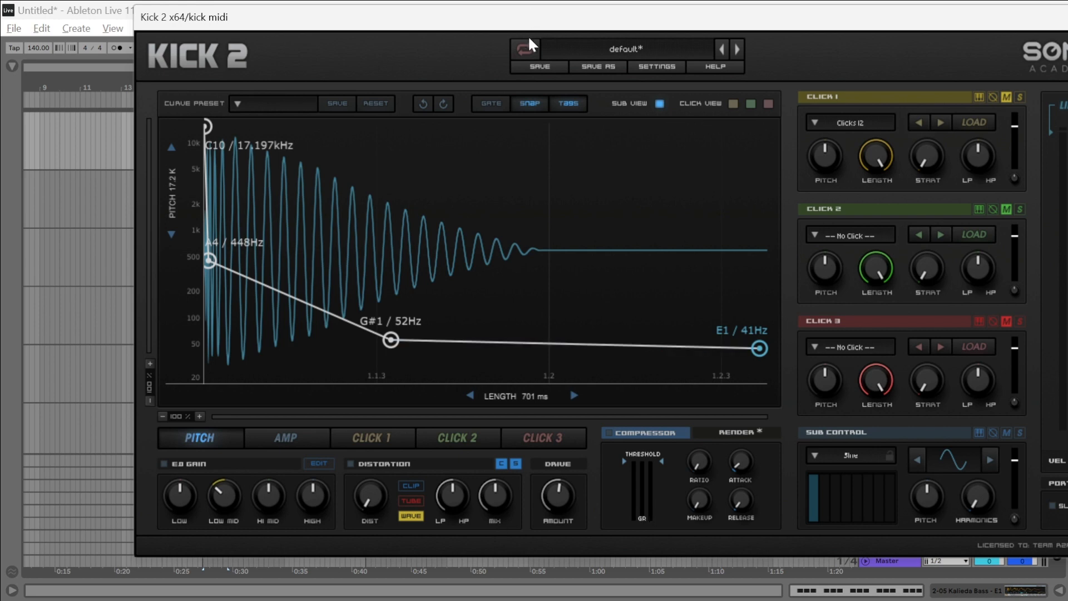
# Step: Move the Kick 2 window aside to check the project tempo, then open the Windows Calculator
pyautogui.moveTo(523, 26); pyautogui.dragTo(557, 329)
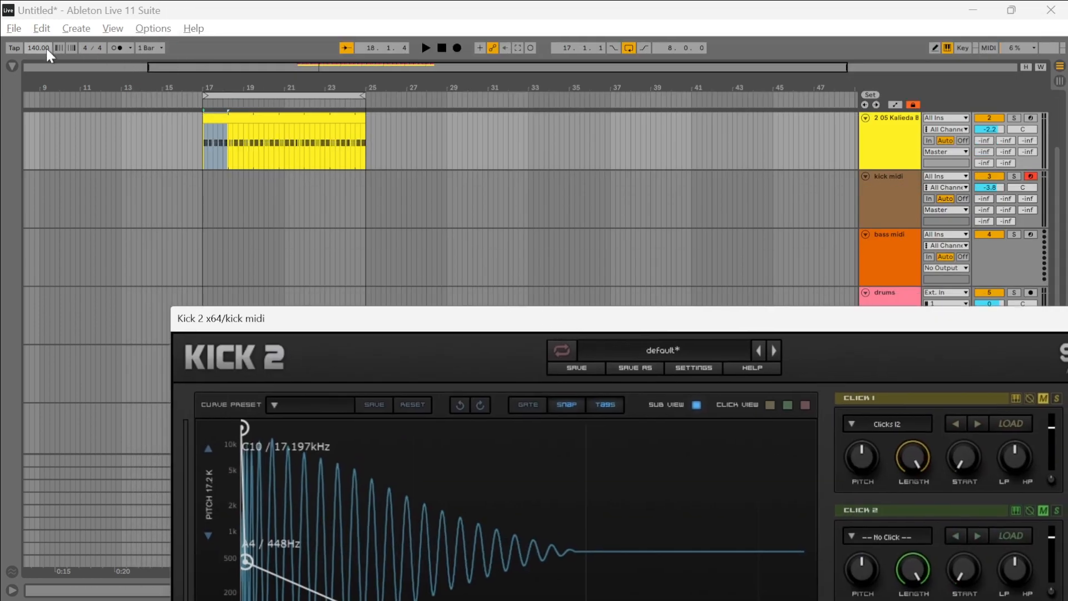
pyautogui.moveTo(329, 317); pyautogui.dragTo(517, 118)
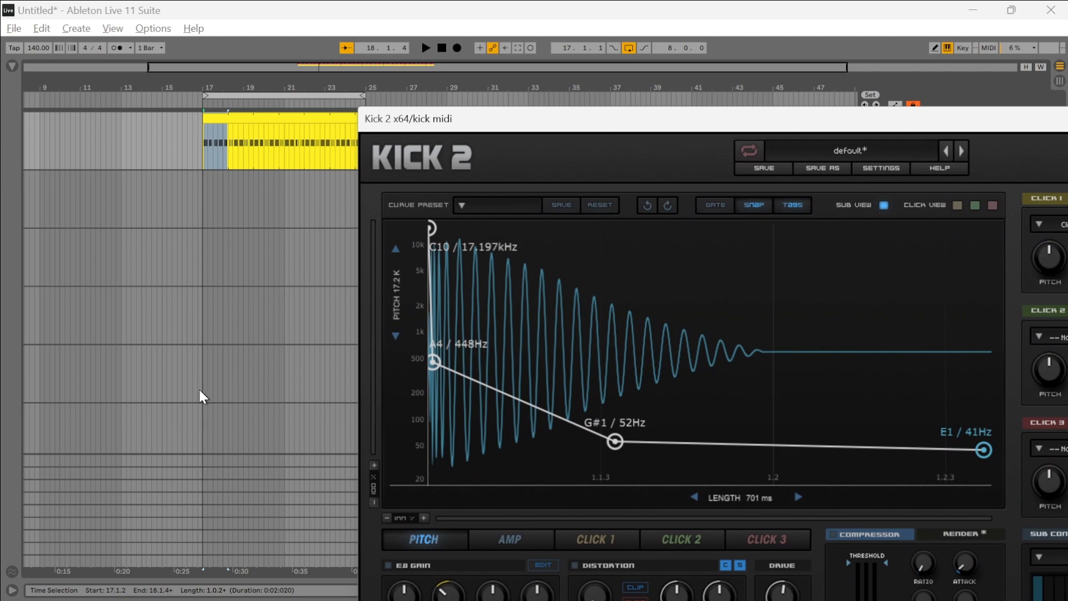
pyautogui.click(208, 188)
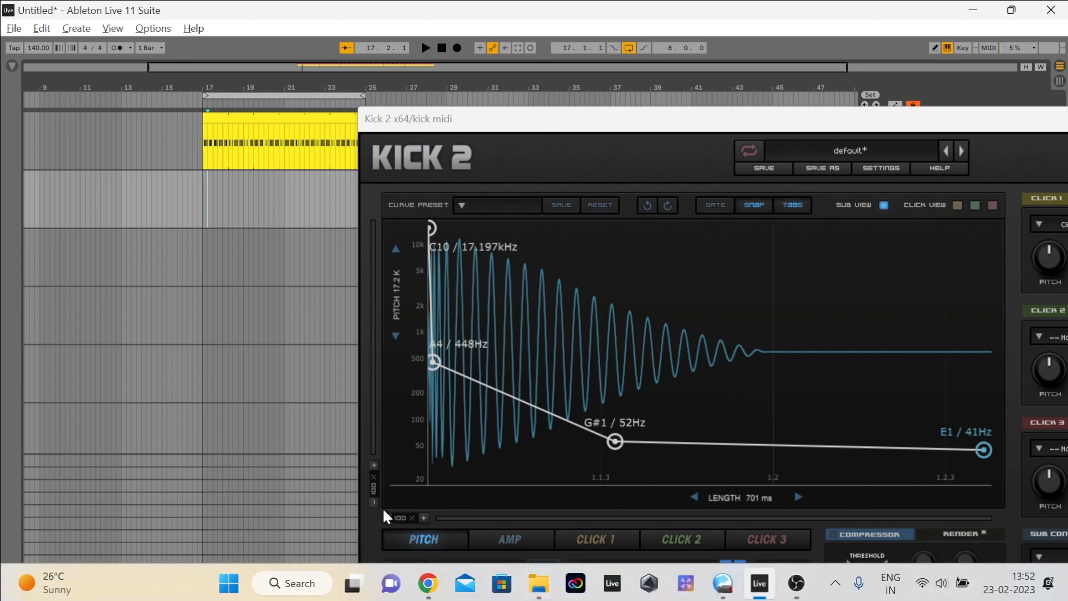
pyautogui.click(289, 593)
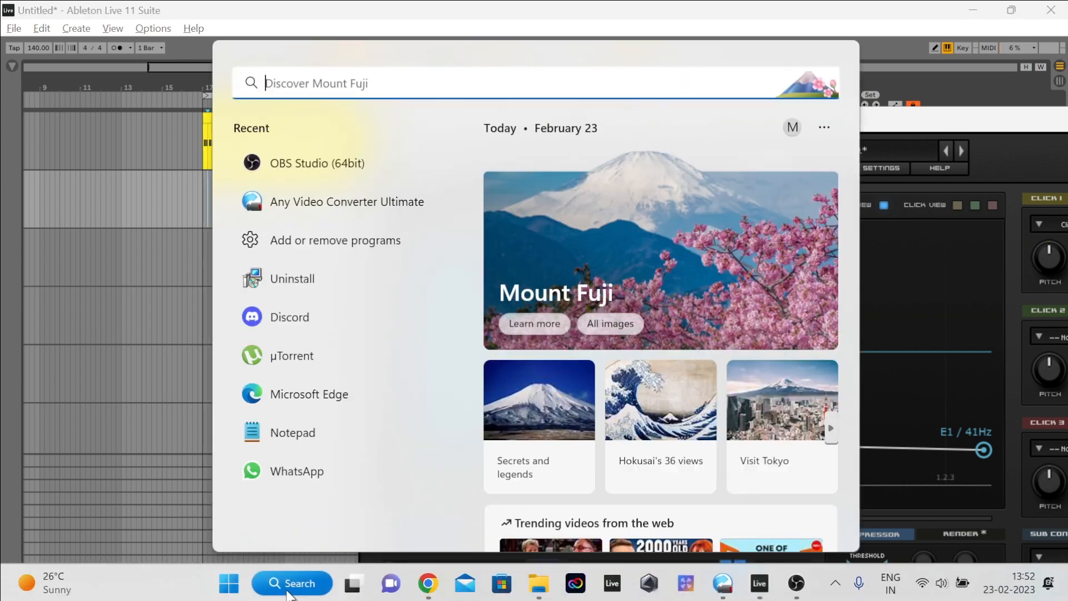
pyautogui.write('calc')
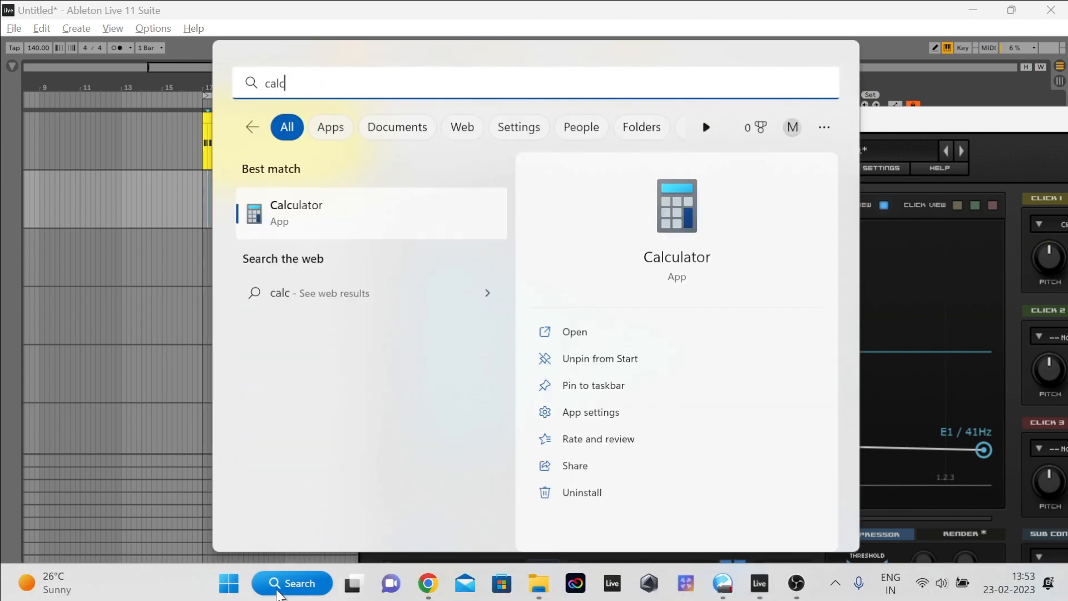
pyautogui.click(327, 214)
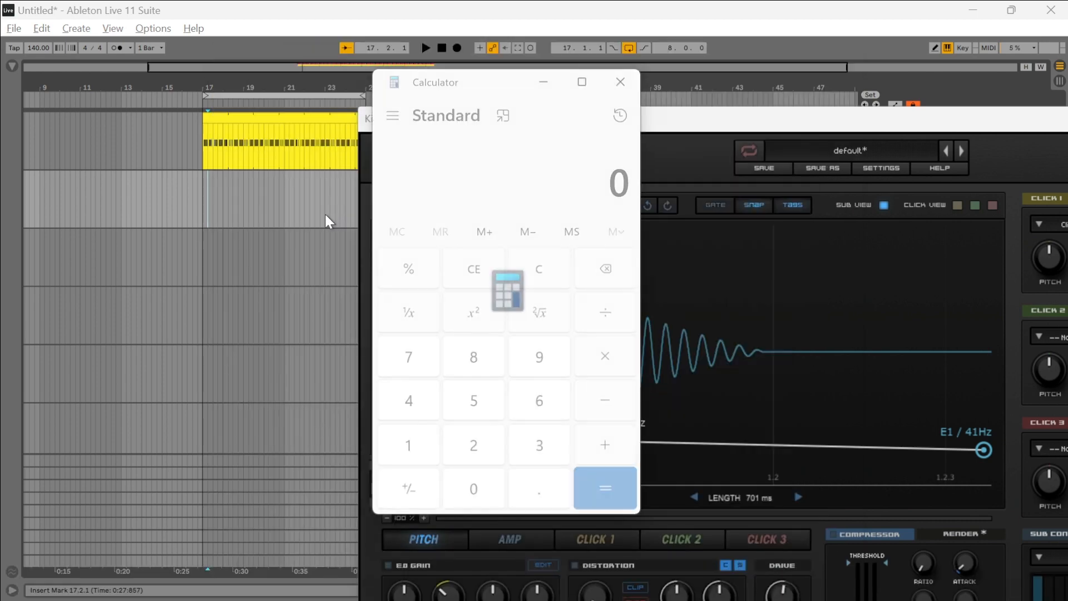
# Step: Divide 60000 by 140 in Calculator, close it, and set Kick 2's length to 428 ms
pyautogui.moveTo(449, 91); pyautogui.dragTo(421, 85)
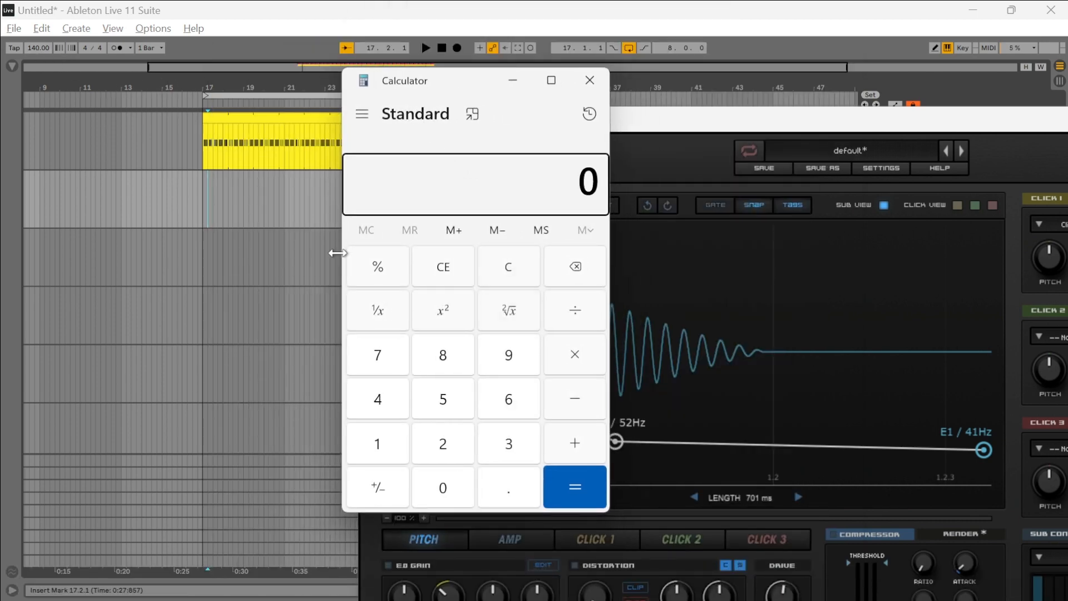
pyautogui.click(523, 410)
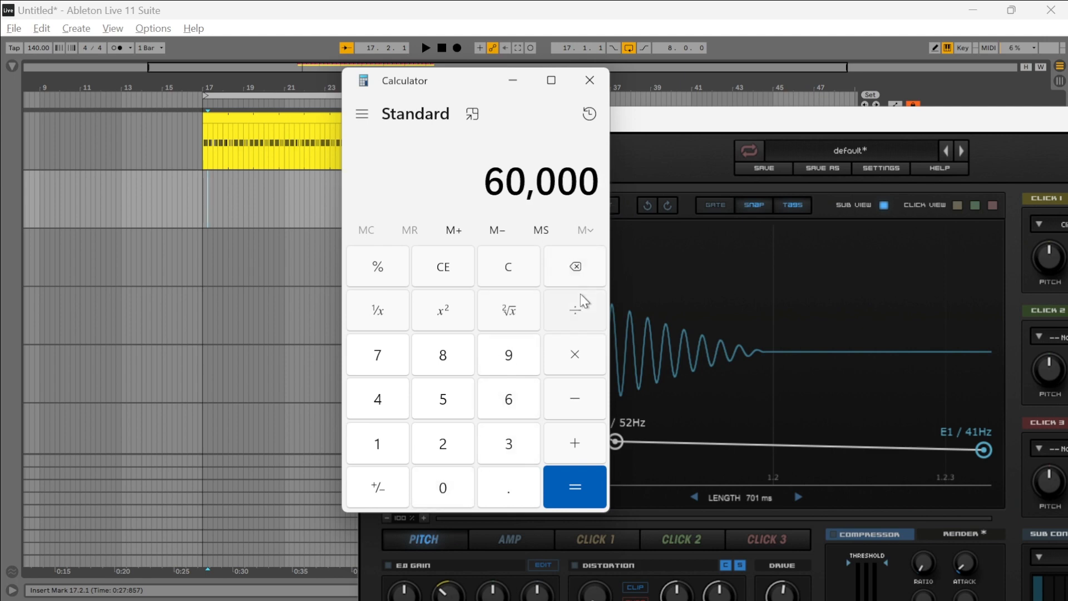
pyautogui.click(383, 429)
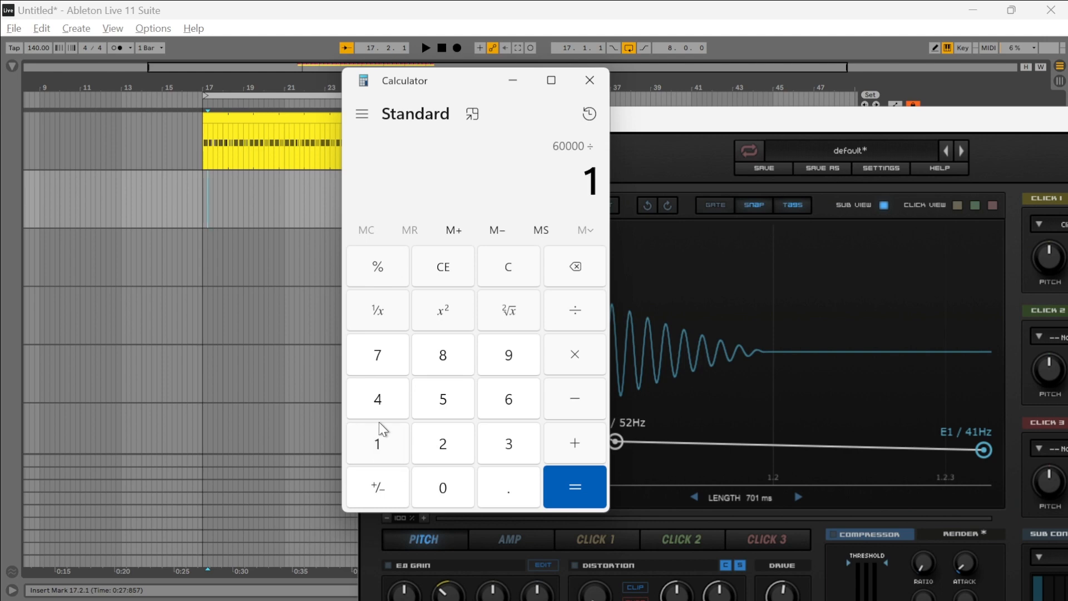
pyautogui.click(437, 481)
pyautogui.click(601, 502)
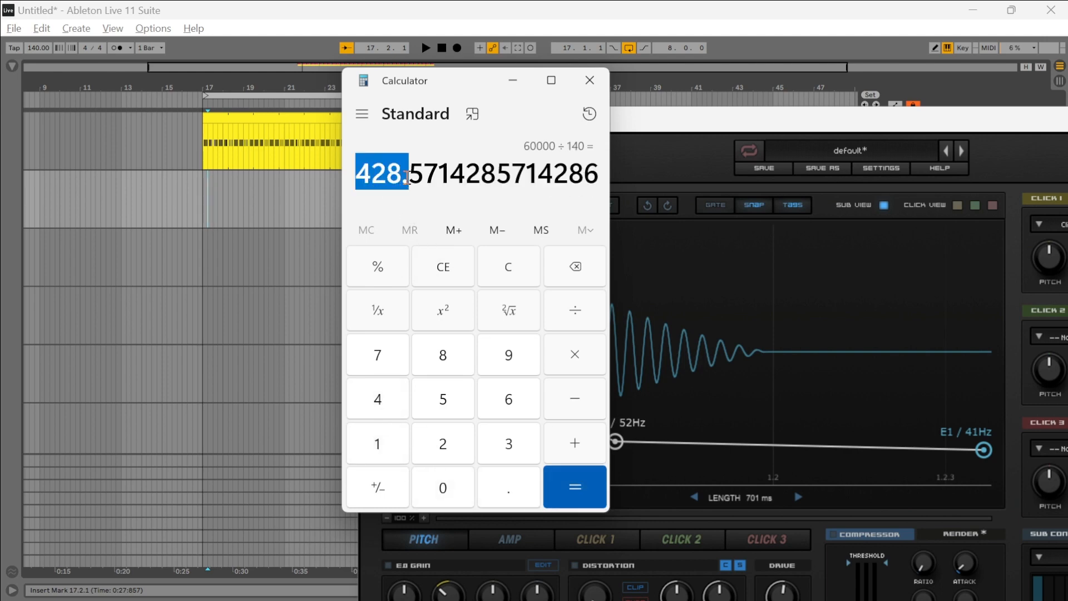
pyautogui.click(367, 181)
pyautogui.click(414, 177)
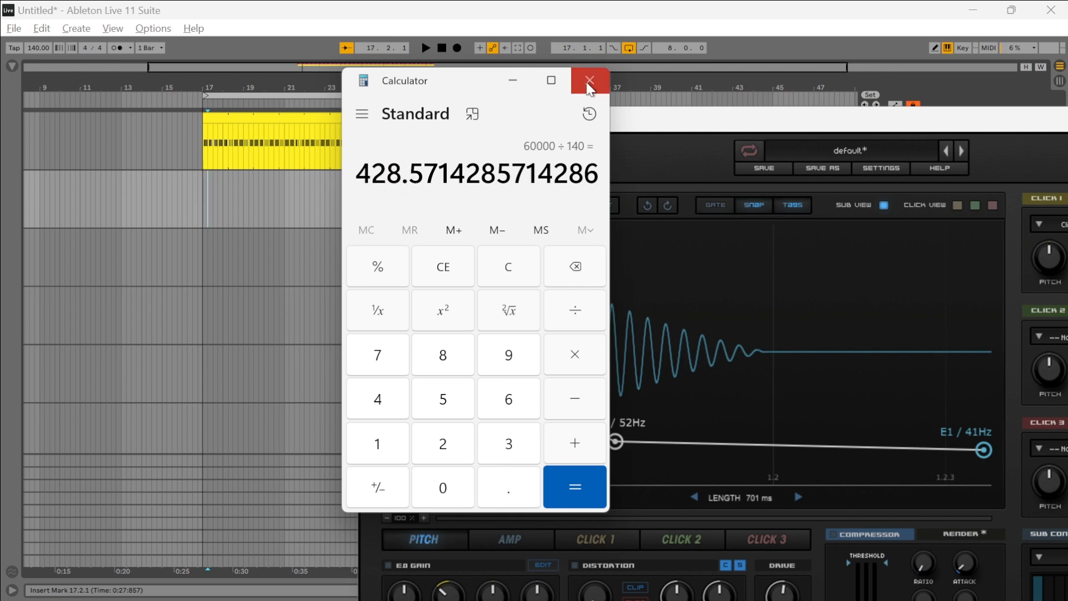
pyautogui.click(590, 82)
pyautogui.moveTo(745, 497); pyautogui.dragTo(699, 497)
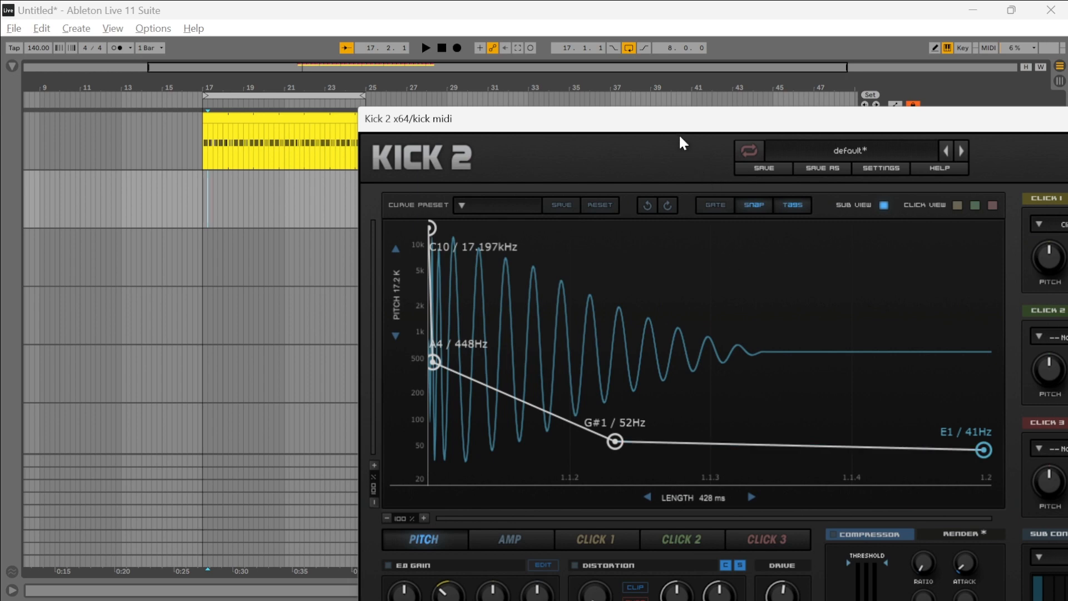
# Step: Create a one-beat MIDI clip just before bar 17 on the kick midi track and fill it with four 1/16 C3 notes
pyautogui.moveTo(683, 127); pyautogui.dragTo(401, 211)
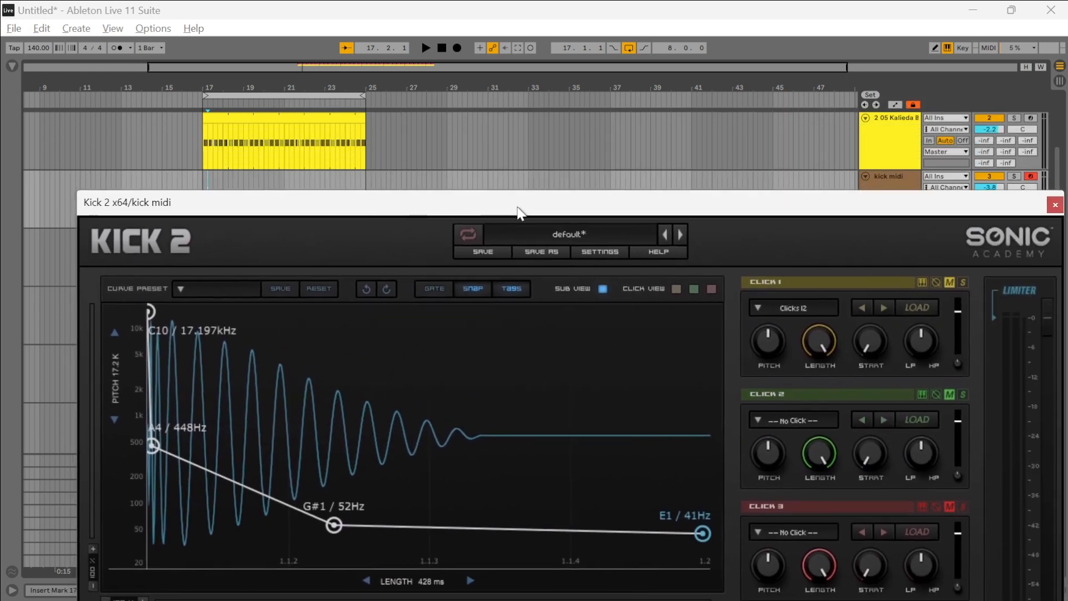
pyautogui.moveTo(517, 212); pyautogui.dragTo(563, 394)
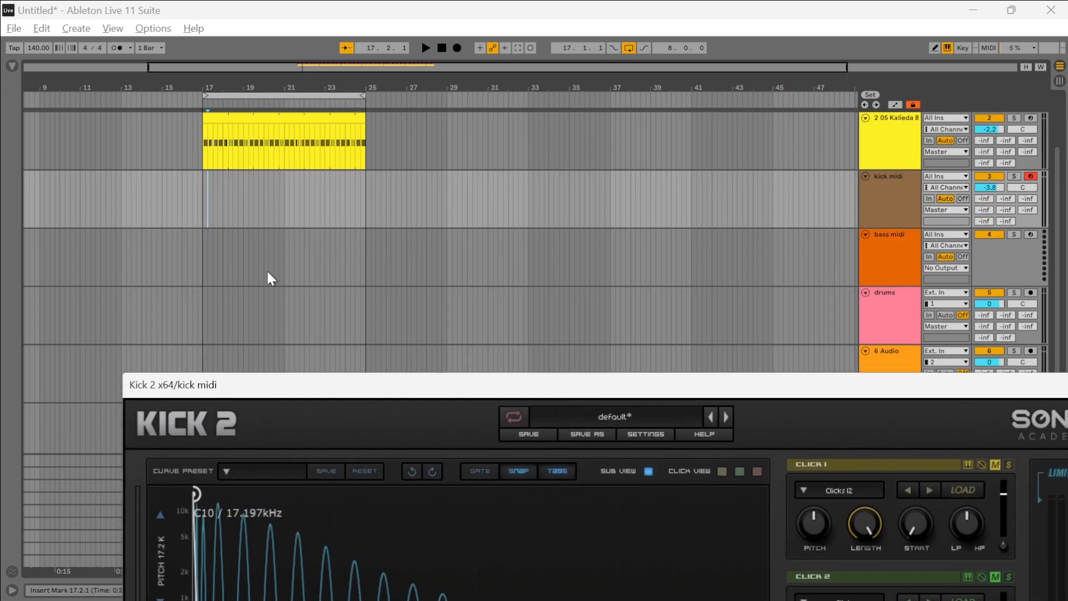
pyautogui.doubleClick(202, 217)
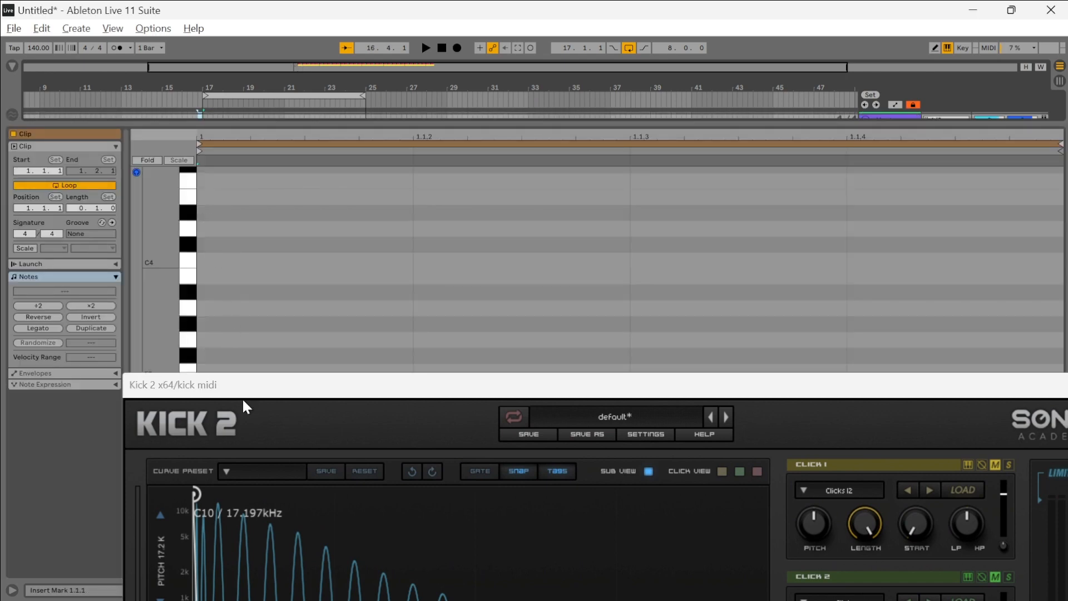
pyautogui.moveTo(247, 408); pyautogui.dragTo(269, 521)
pyautogui.doubleClick(217, 452)
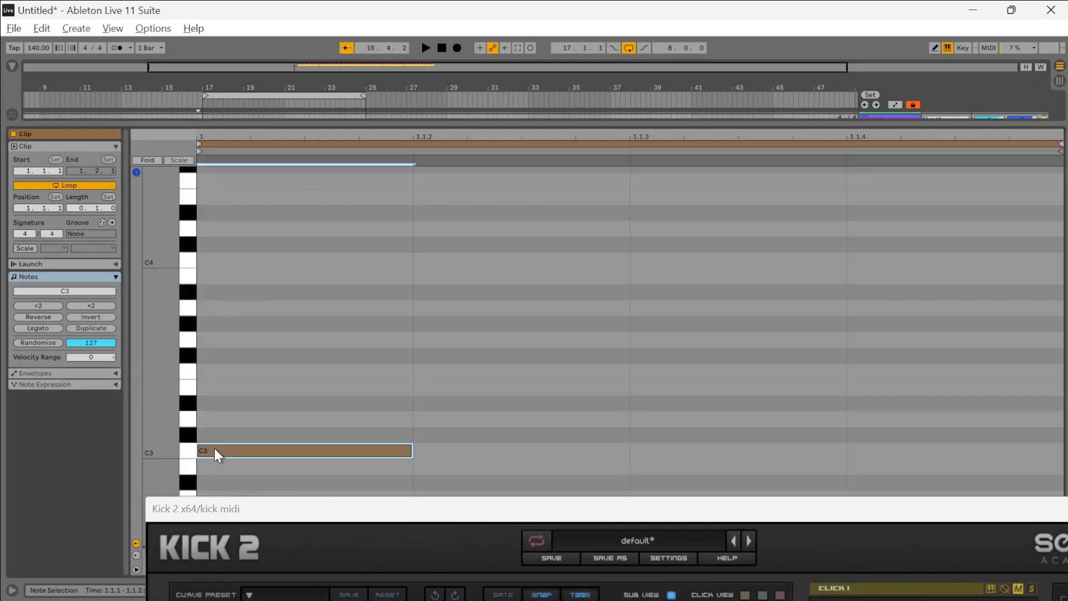
pyautogui.hotkey('ctrl', 'd')
pyautogui.hotkey('ctrl', 'd')
pyautogui.hotkey('ctrl', 'd')
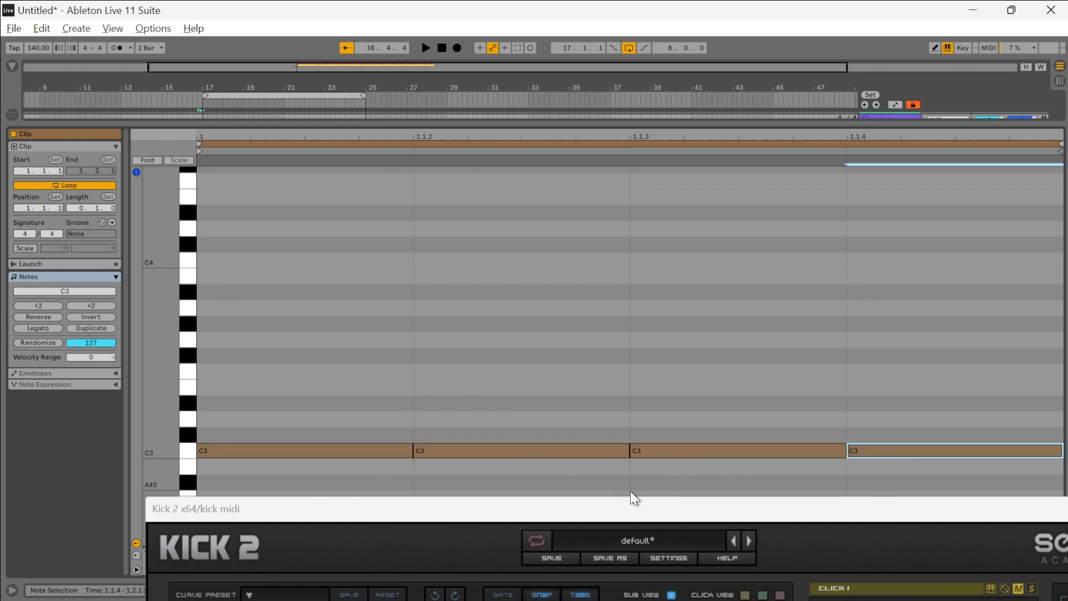
# Step: Hide the clip view, move the short kick midi clip to bar 17 and repeat it up to bar 25
pyautogui.moveTo(661, 508); pyautogui.dragTo(484, 128)
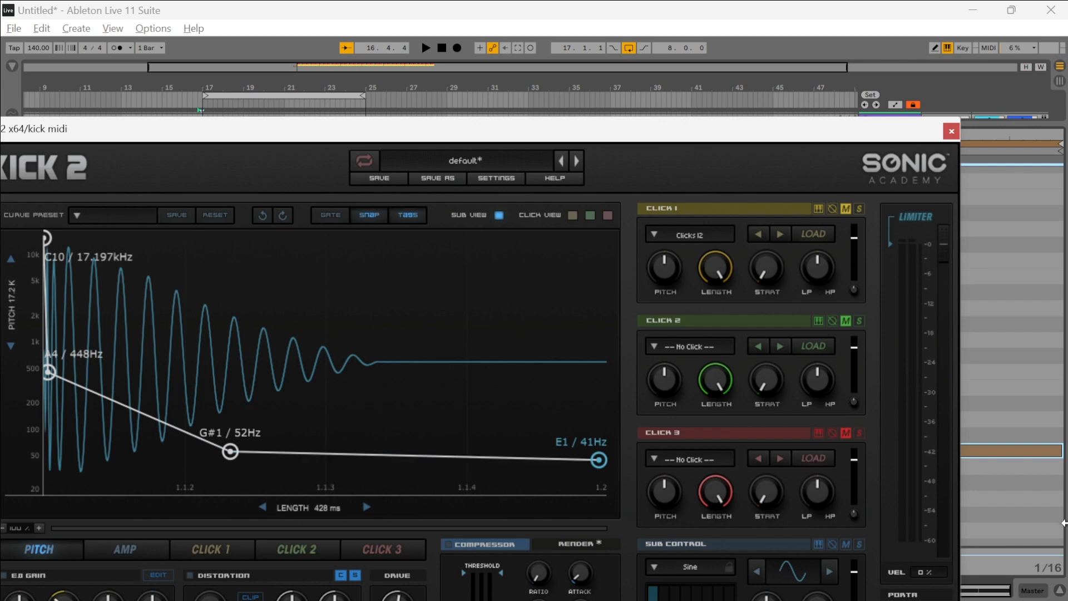
pyautogui.click(1059, 592)
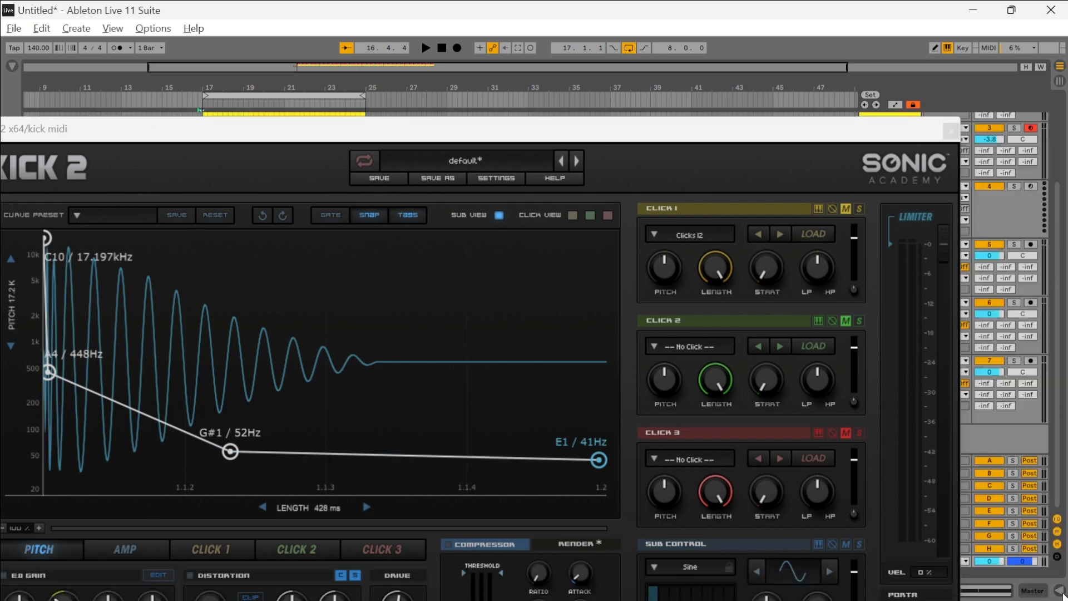
pyautogui.moveTo(722, 130); pyautogui.dragTo(811, 302)
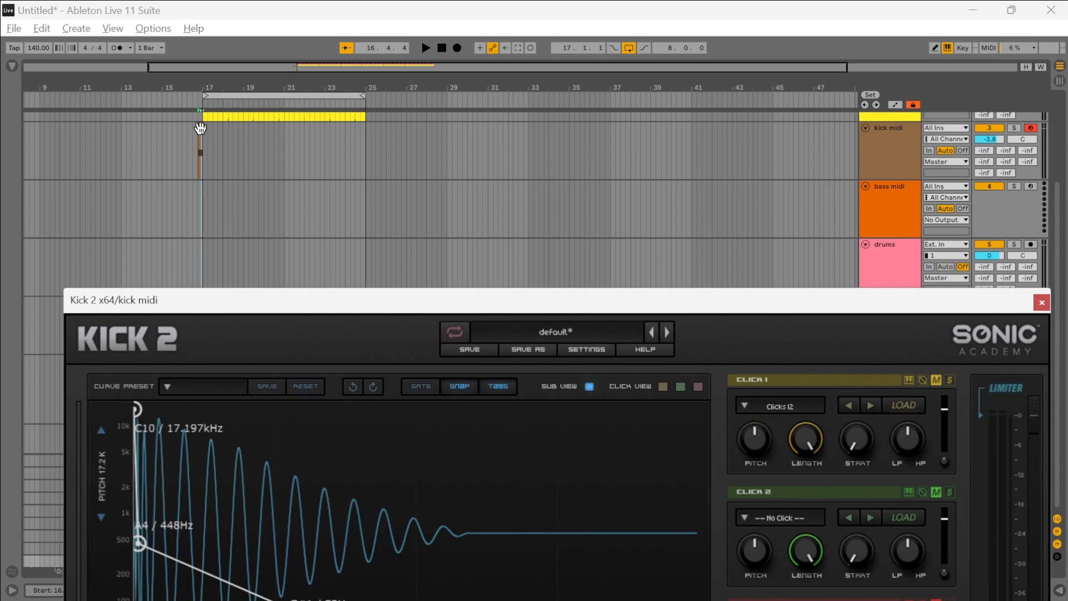
pyautogui.moveTo(200, 129); pyautogui.dragTo(364, 139)
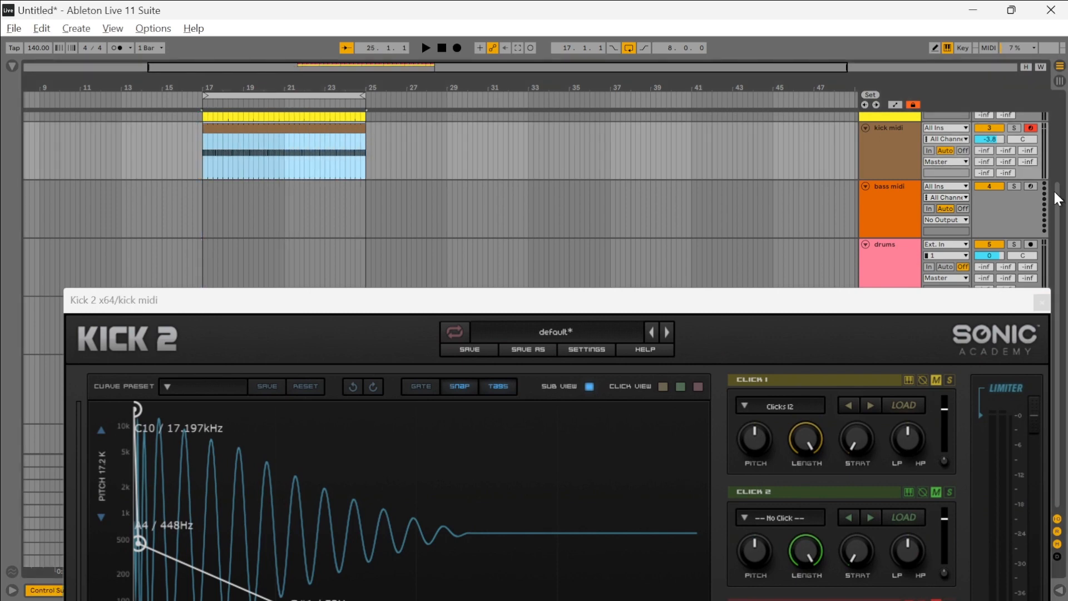
# Step: Mute the sampled kick track and play the kick midi pattern from bar 17
pyautogui.scroll(4, 1057, 222)
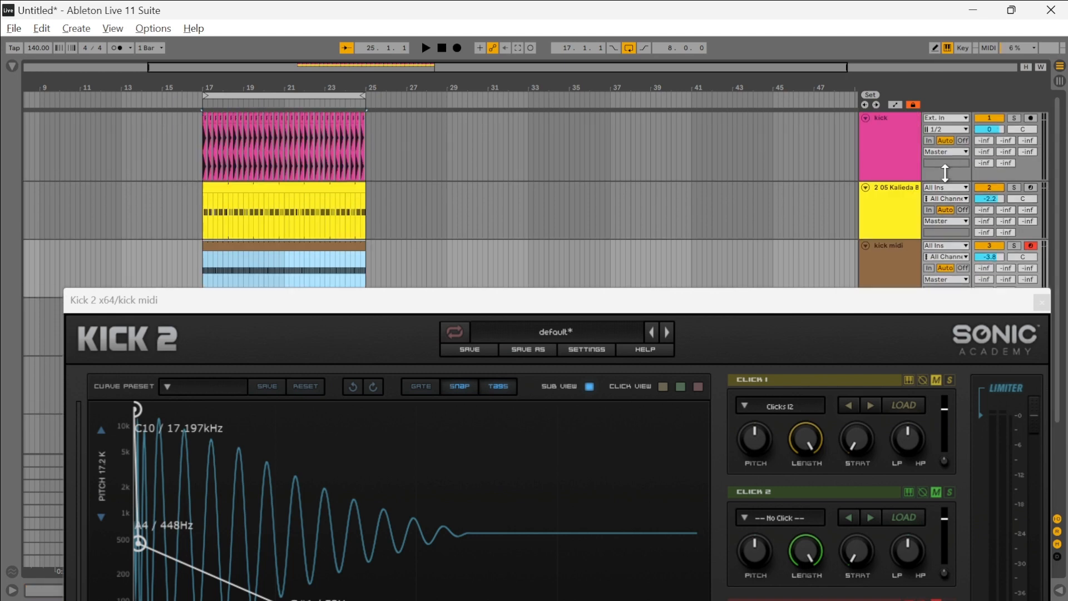
pyautogui.moveTo(387, 146)
pyautogui.mouseDown()
pyautogui.moveTo(138, 128)
pyautogui.moveTo(240, 142)
pyautogui.mouseUp()
pyautogui.click(254, 142)
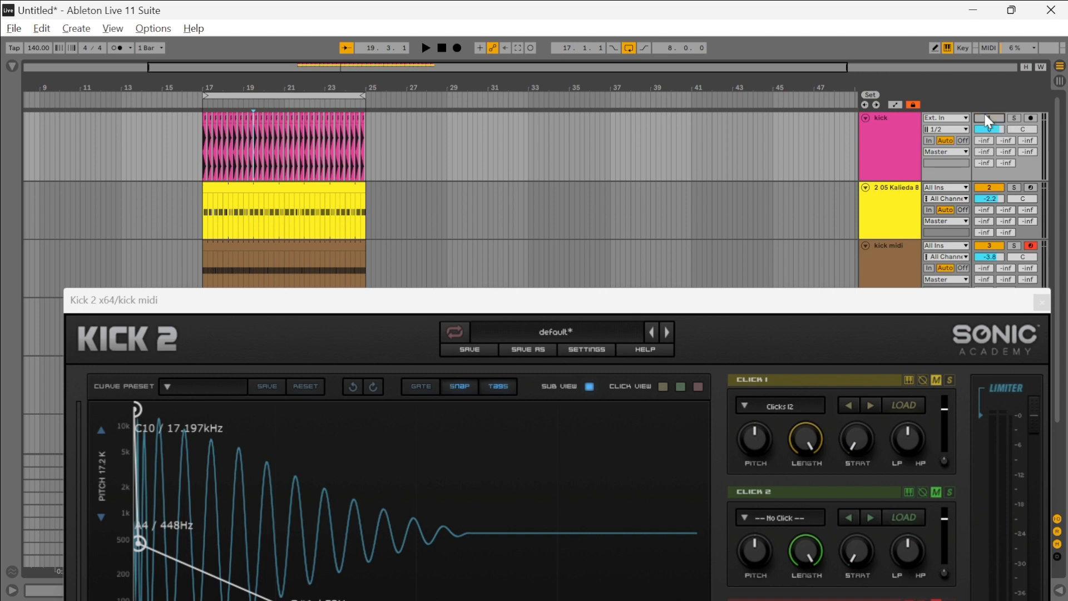
pyautogui.scroll(-3, 1060, 245)
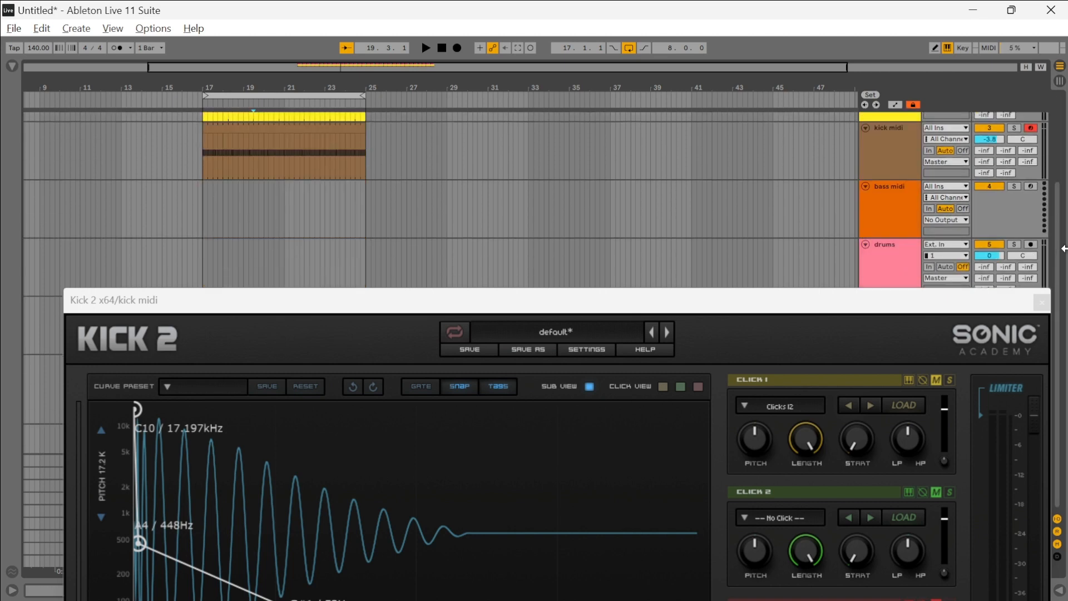
pyautogui.click(203, 166)
pyautogui.moveTo(335, 308)
pyautogui.mouseDown()
pyautogui.moveTo(341, 159)
pyautogui.moveTo(340, 243)
pyautogui.mouseUp()
pyautogui.press('space')
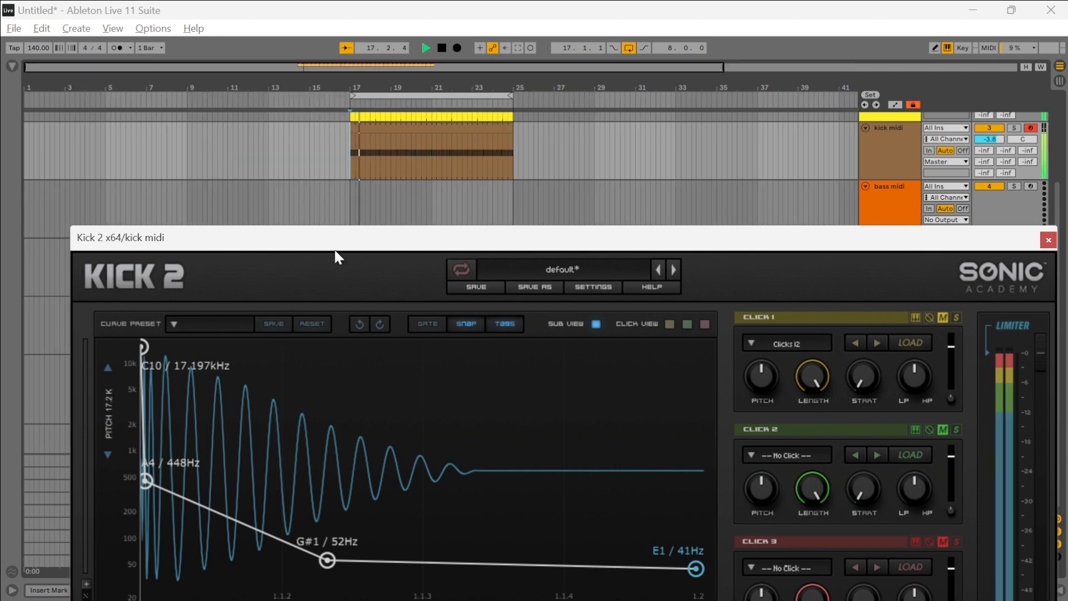
# Step: Open the kick midi clip's notes and delete all four sixteenth-note C3 notes
pyautogui.doubleClick(429, 147)
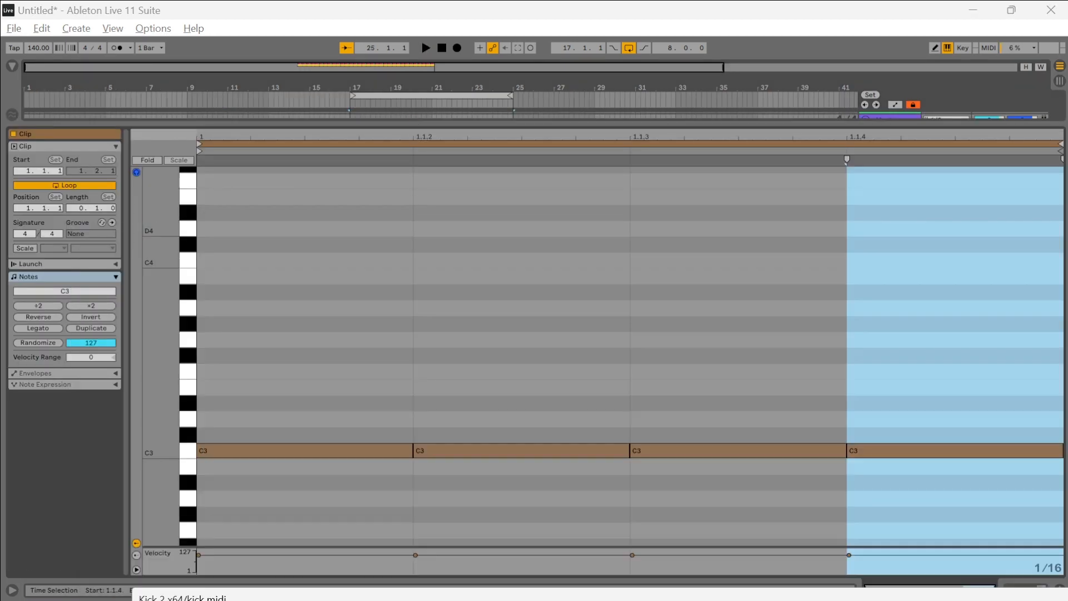
pyautogui.doubleClick(362, 450)
pyautogui.doubleClick(490, 451)
pyautogui.doubleClick(721, 449)
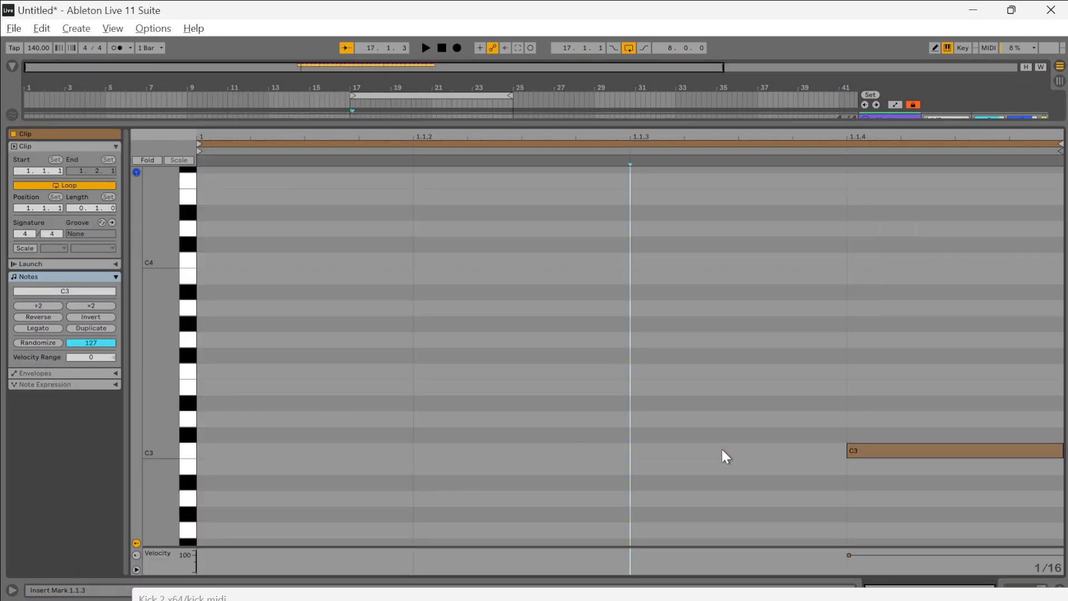
pyautogui.click(915, 451)
pyautogui.doubleClick(919, 456)
# Step: Set the note grid to 1/4 and add a quarter-note C3 at the start of the kick midi clip
pyautogui.rightClick(574, 408)
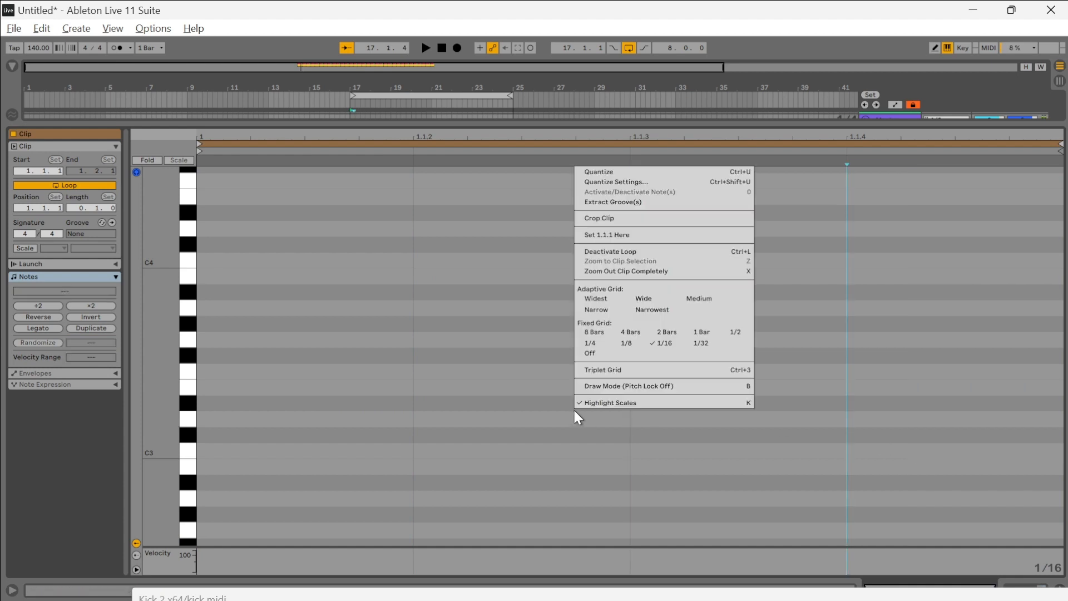
pyautogui.click(602, 355)
pyautogui.doubleClick(232, 449)
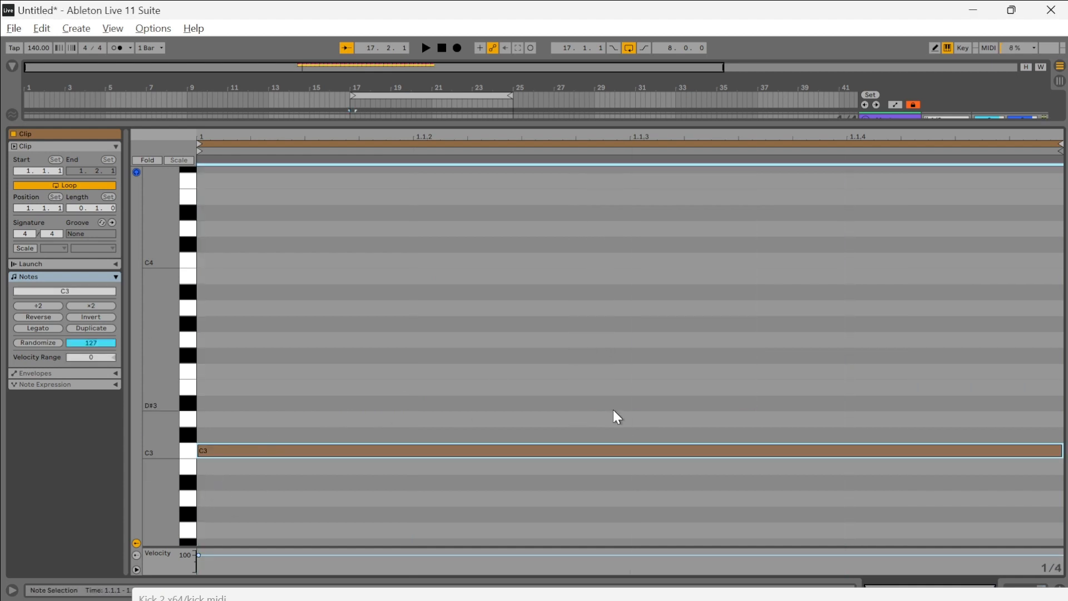
# Step: Set the clip's loop length to 1.1.0 and duplicate the C3 note to fill it with five quarter notes
pyautogui.moveTo(79, 209)
pyautogui.mouseDown()
pyautogui.moveTo(79, 194)
pyautogui.moveTo(79, 209)
pyautogui.mouseUp()
pyautogui.click(219, 326)
pyautogui.click(246, 385)
pyautogui.click(241, 450)
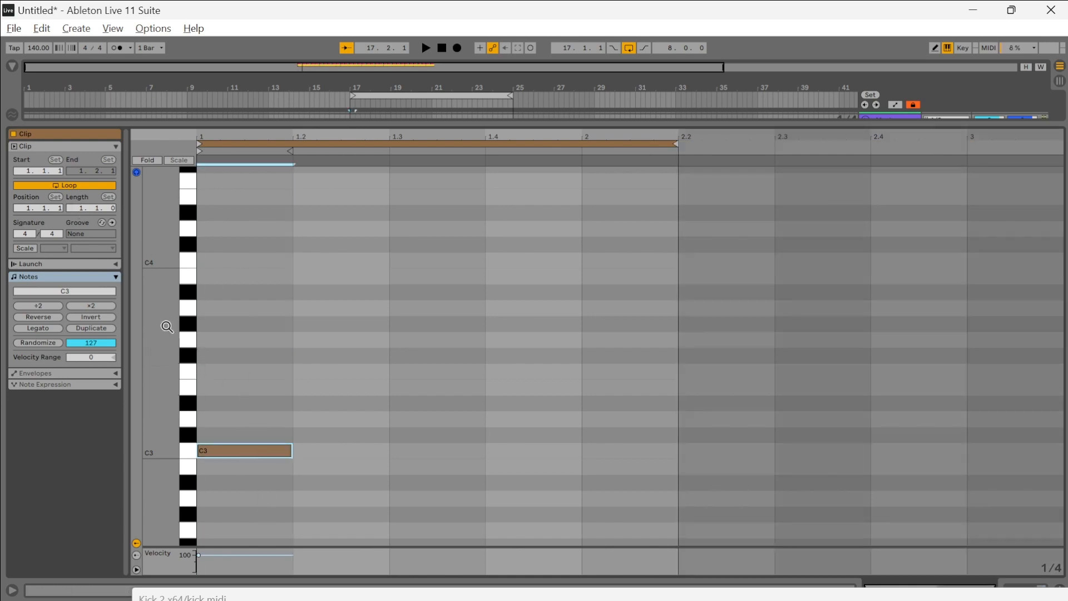
pyautogui.hotkey('ctrl', 'd')
pyautogui.hotkey('ctrl', 'd')
pyautogui.hotkey('ctrl', 'd')
pyautogui.hotkey('ctrl', 'd')
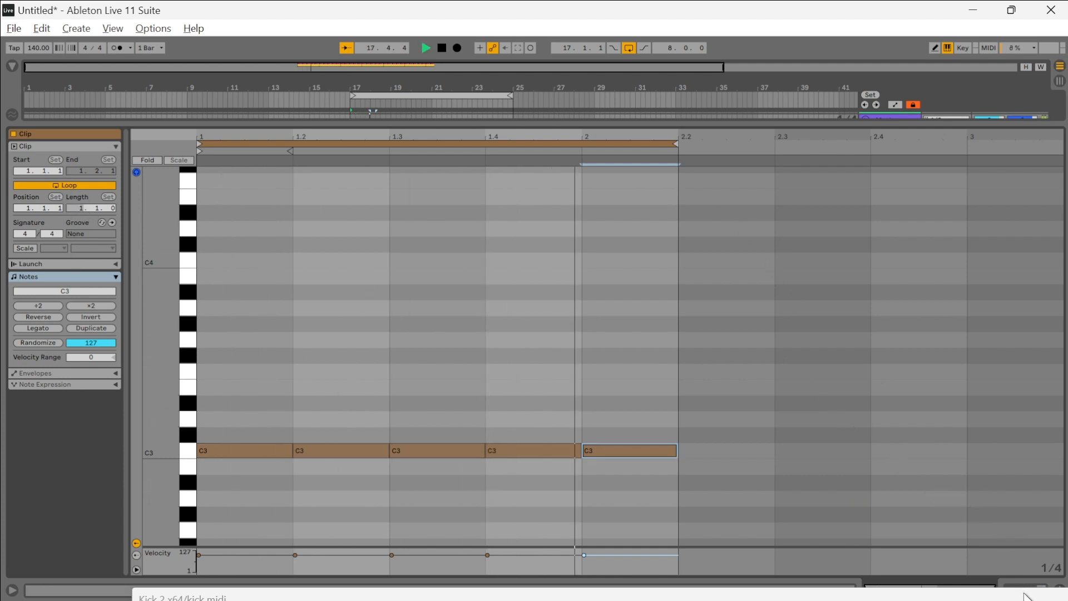
# Step: Hide the clip view and bring Kick 2's pitch envelope fully into view
pyautogui.moveTo(1024, 593); pyautogui.dragTo(787, 240)
pyautogui.click(1059, 592)
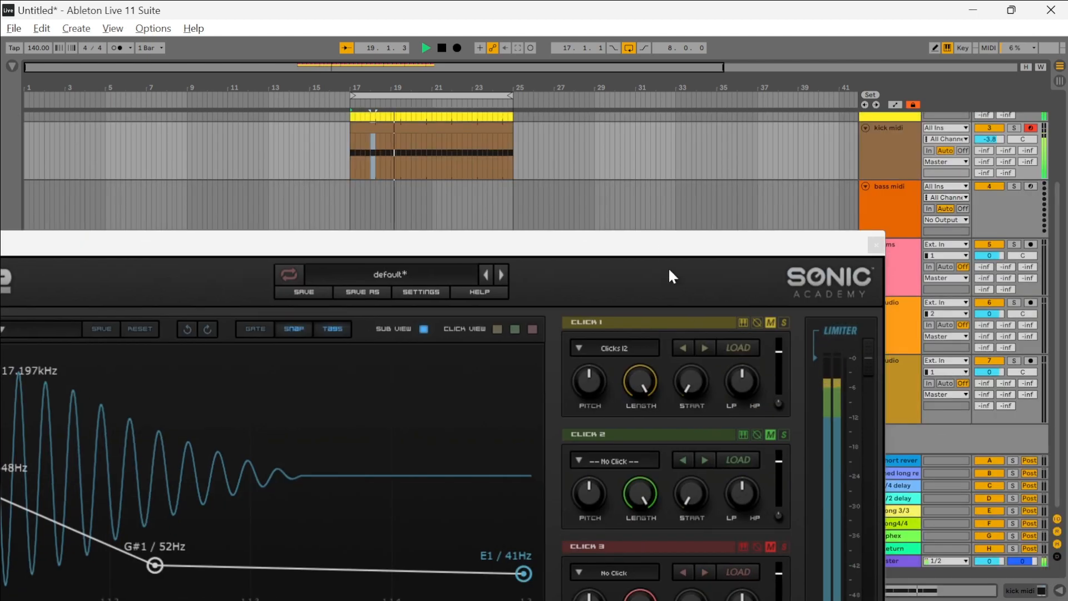
pyautogui.moveTo(679, 247); pyautogui.dragTo(894, 137)
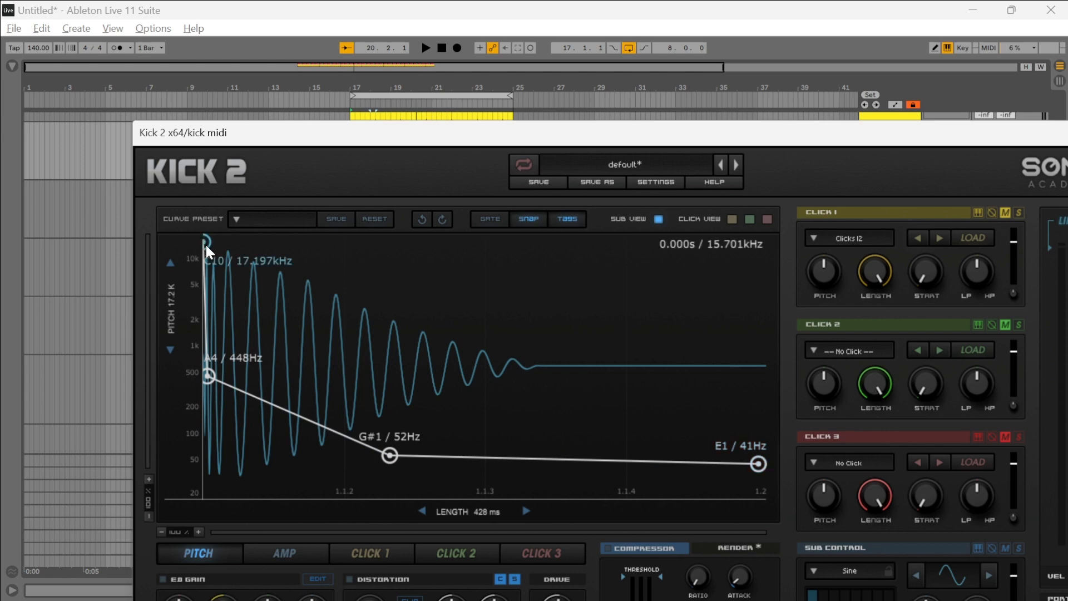
# Step: Adjust the starting point of Kick 2's pitch envelope to C10 / 16.744 kHz and audition the kick
pyautogui.moveTo(205, 243)
pyautogui.mouseDown()
pyautogui.moveTo(210, 228)
pyautogui.moveTo(209, 274)
pyautogui.moveTo(205, 234)
pyautogui.mouseUp()
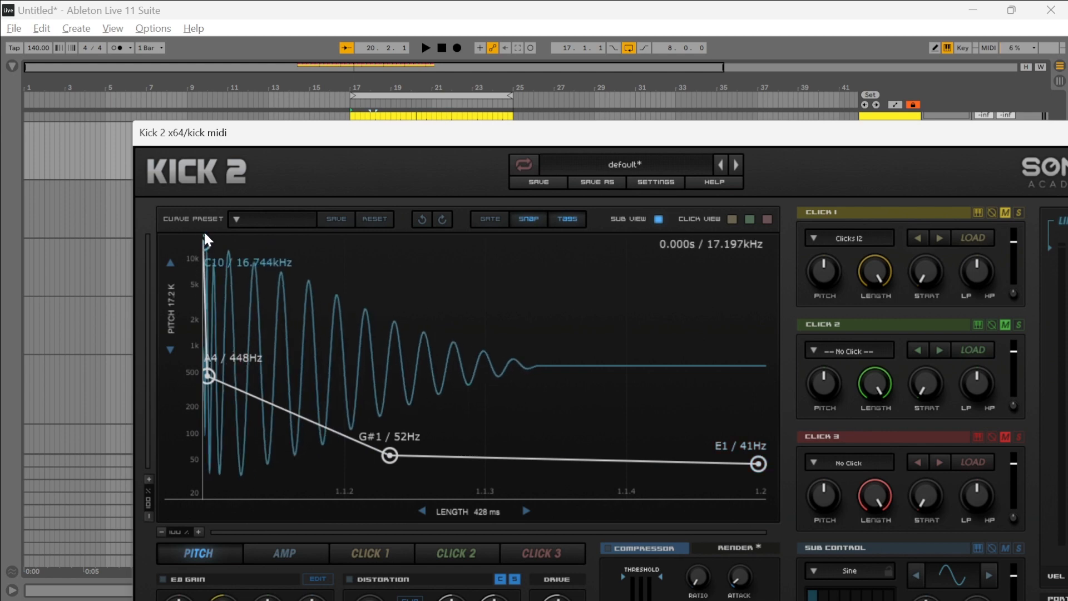
pyautogui.moveTo(205, 235); pyautogui.dragTo(237, 225)
pyautogui.press('space')
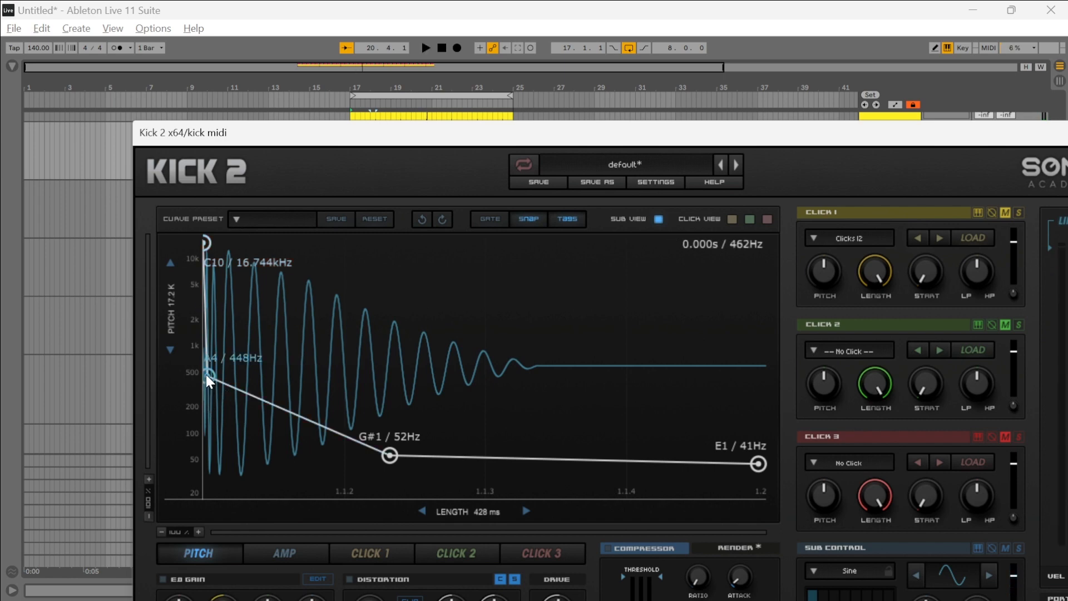
# Step: Set Kick 2's pitch envelope start to G#8 / 6.645 kHz and its second point to C#5 / 554 Hz while auditioning the kick
pyautogui.moveTo(206, 376); pyautogui.dragTo(206, 372)
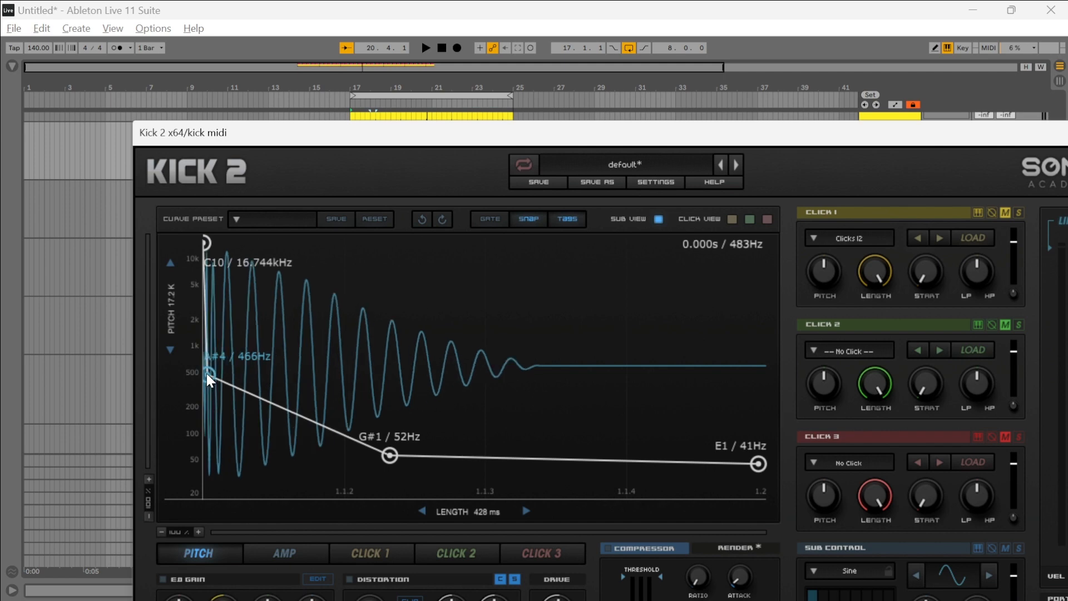
pyautogui.moveTo(206, 373); pyautogui.dragTo(236, 364)
pyautogui.press('space')
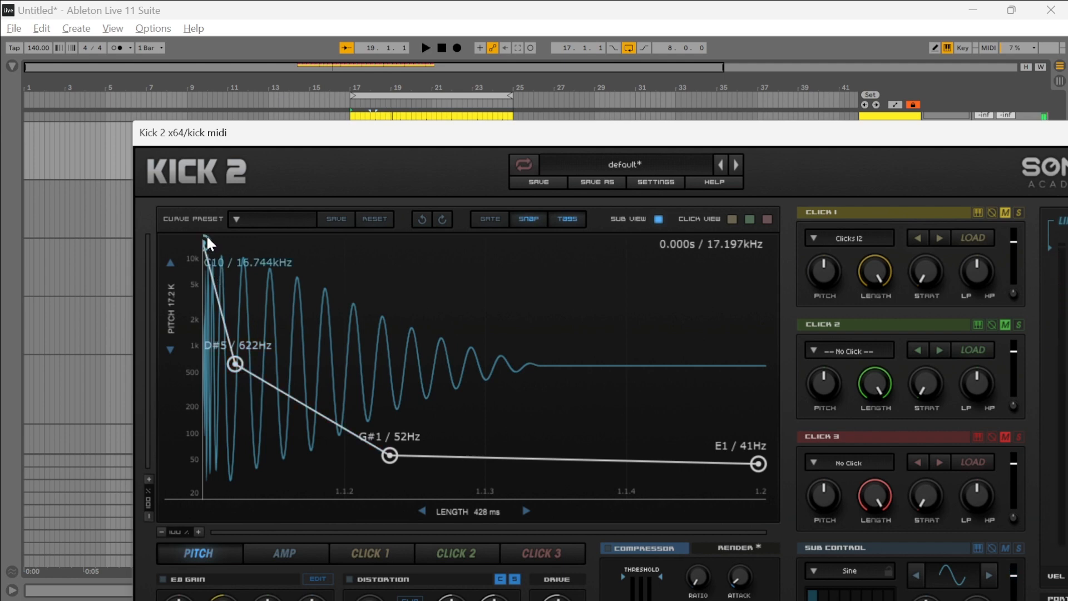
pyautogui.press('space')
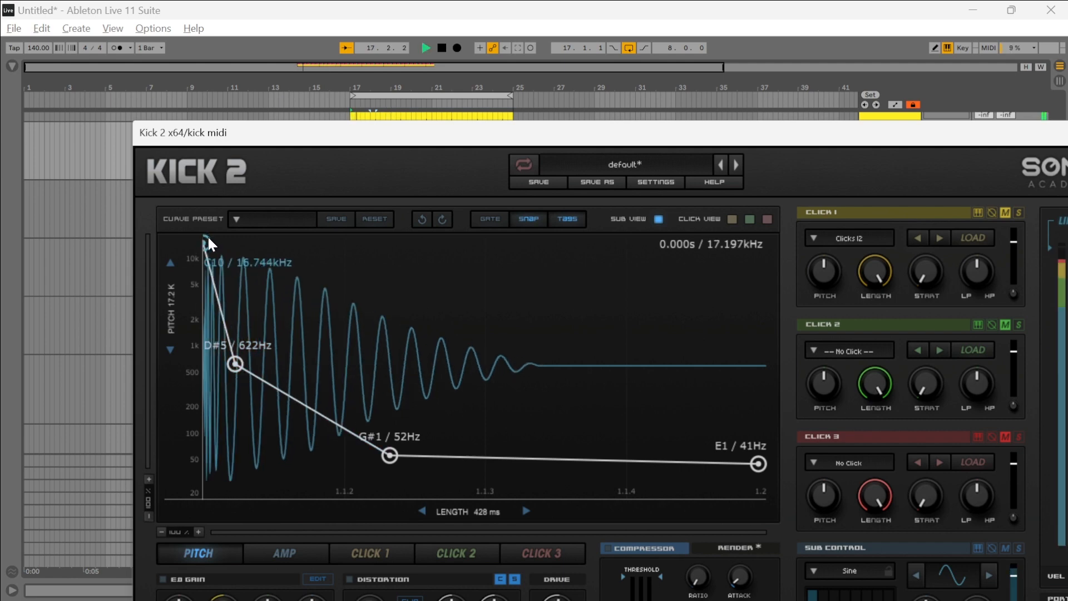
pyautogui.moveTo(208, 235); pyautogui.dragTo(237, 271)
pyautogui.moveTo(236, 364)
pyautogui.mouseDown()
pyautogui.moveTo(236, 381)
pyautogui.moveTo(233, 358)
pyautogui.moveTo(265, 360)
pyautogui.moveTo(313, 337)
pyautogui.moveTo(257, 365)
pyautogui.moveTo(286, 359)
pyautogui.moveTo(213, 371)
pyautogui.moveTo(229, 372)
pyautogui.moveTo(241, 402)
pyautogui.moveTo(232, 362)
pyautogui.moveTo(244, 342)
pyautogui.moveTo(256, 356)
pyautogui.moveTo(231, 357)
pyautogui.moveTo(230, 369)
pyautogui.mouseUp()
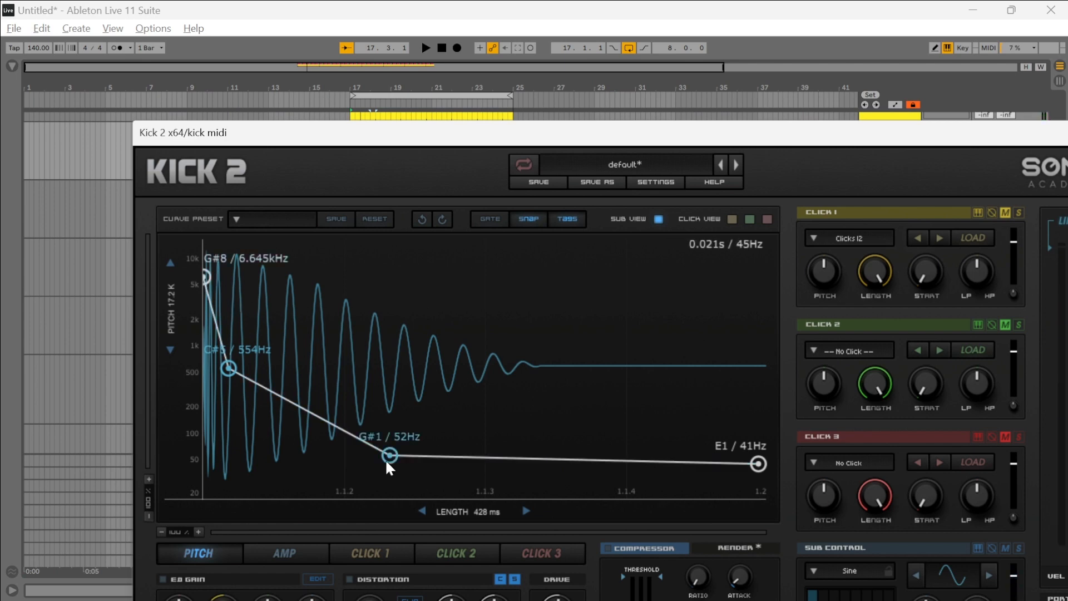
# Step: Move the third point of the pitch envelope slightly later and down to F1 / 44 Hz while auditioning
pyautogui.moveTo(388, 461); pyautogui.dragTo(397, 461)
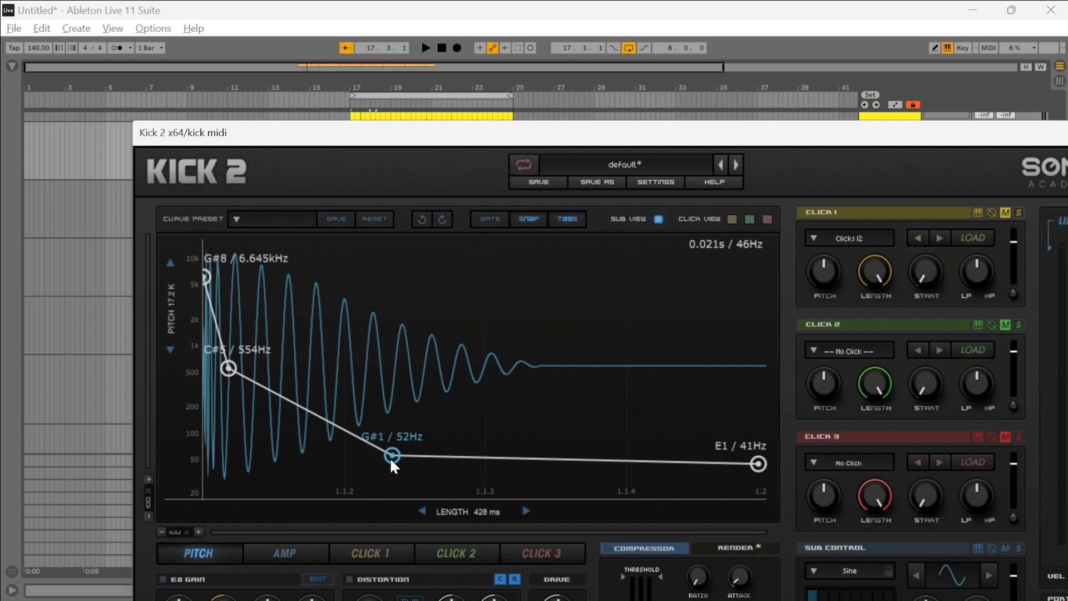
pyautogui.press('space')
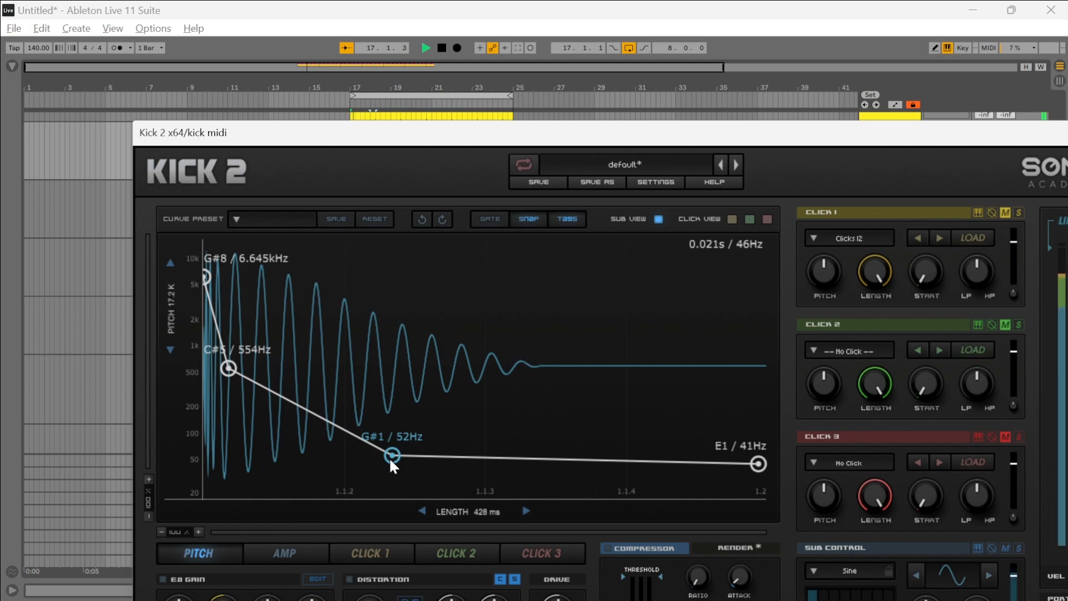
pyautogui.moveTo(391, 460)
pyautogui.mouseDown()
pyautogui.moveTo(423, 443)
pyautogui.moveTo(362, 441)
pyautogui.moveTo(388, 457)
pyautogui.moveTo(484, 468)
pyautogui.moveTo(339, 468)
pyautogui.moveTo(324, 395)
pyautogui.moveTo(323, 444)
pyautogui.moveTo(283, 453)
pyautogui.moveTo(408, 463)
pyautogui.moveTo(566, 452)
pyautogui.moveTo(579, 418)
pyautogui.moveTo(527, 449)
pyautogui.moveTo(487, 456)
pyautogui.moveTo(581, 451)
pyautogui.moveTo(550, 459)
pyautogui.moveTo(631, 440)
pyautogui.moveTo(515, 458)
pyautogui.moveTo(352, 462)
pyautogui.moveTo(321, 453)
pyautogui.moveTo(326, 420)
pyautogui.moveTo(341, 457)
pyautogui.moveTo(371, 449)
pyautogui.moveTo(356, 459)
pyautogui.moveTo(442, 462)
pyautogui.moveTo(405, 469)
pyautogui.mouseUp()
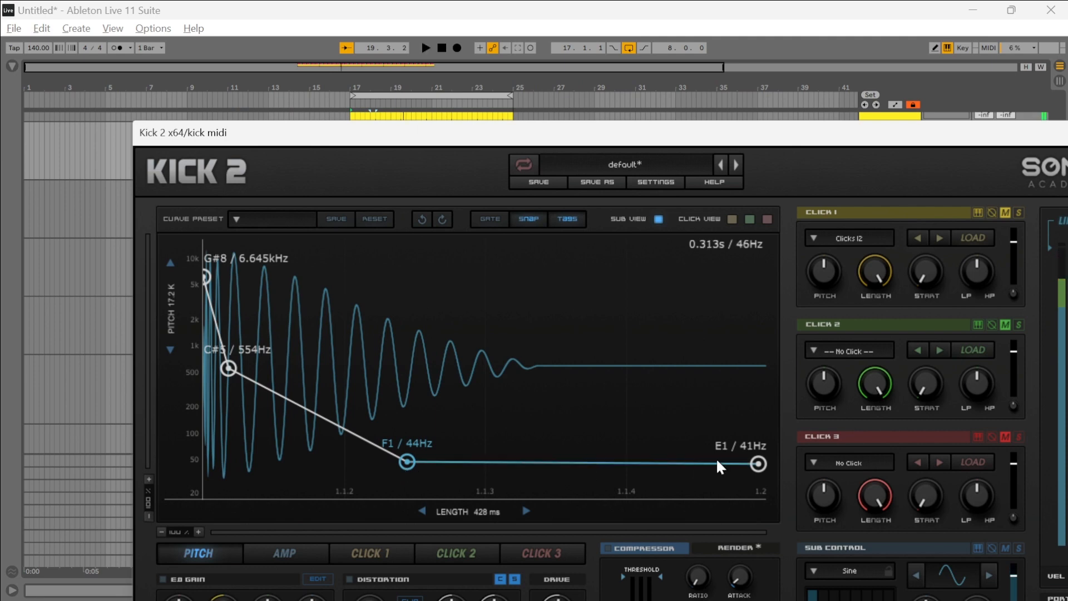
# Step: Try the pitch envelope's end at E2 / 82 Hz, return it to E1 / 41 Hz, and move the third point earlier at G1 / 49 Hz
pyautogui.press('space')
pyautogui.moveTo(758, 463); pyautogui.dragTo(755, 435)
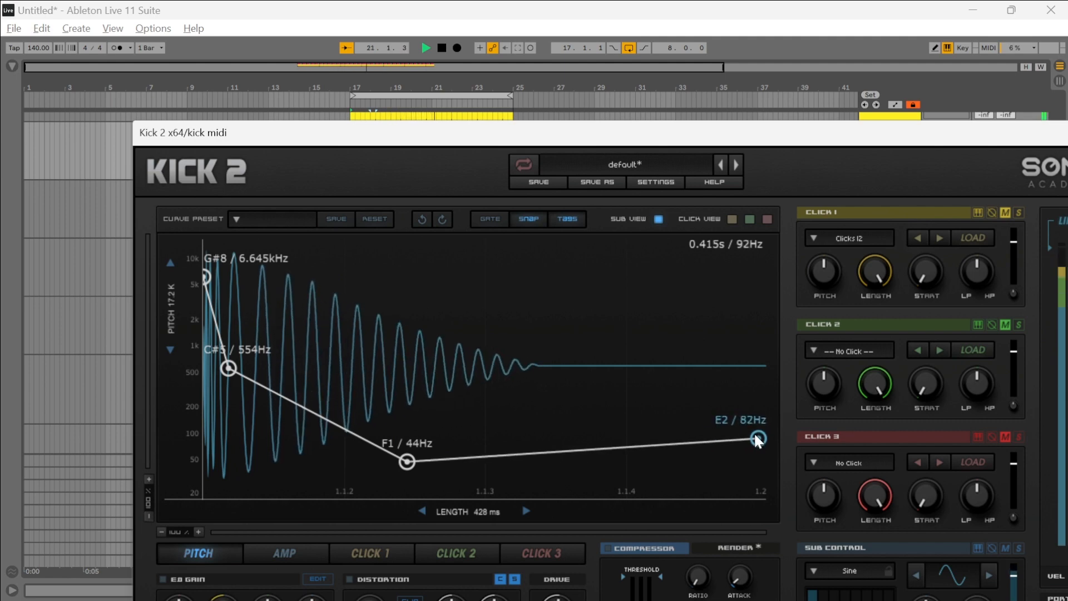
pyautogui.moveTo(408, 465); pyautogui.dragTo(349, 451)
pyautogui.moveTo(757, 439); pyautogui.dragTo(758, 465)
pyautogui.press('space')
pyautogui.moveTo(346, 448)
pyautogui.mouseDown()
pyautogui.moveTo(343, 463)
pyautogui.moveTo(336, 451)
pyautogui.moveTo(382, 453)
pyautogui.moveTo(363, 457)
pyautogui.mouseUp()
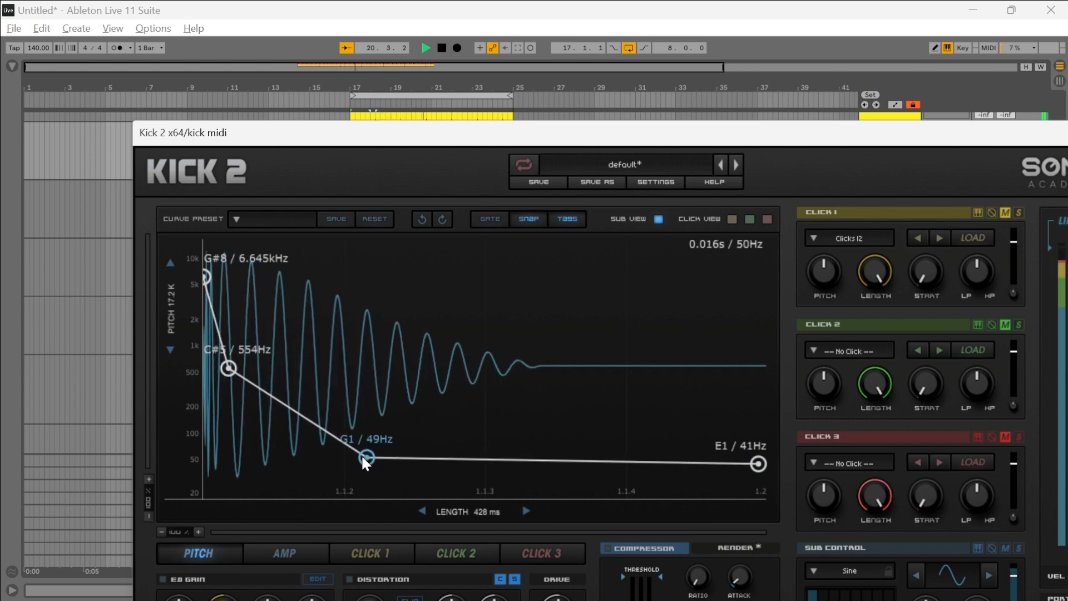
pyautogui.press('space')
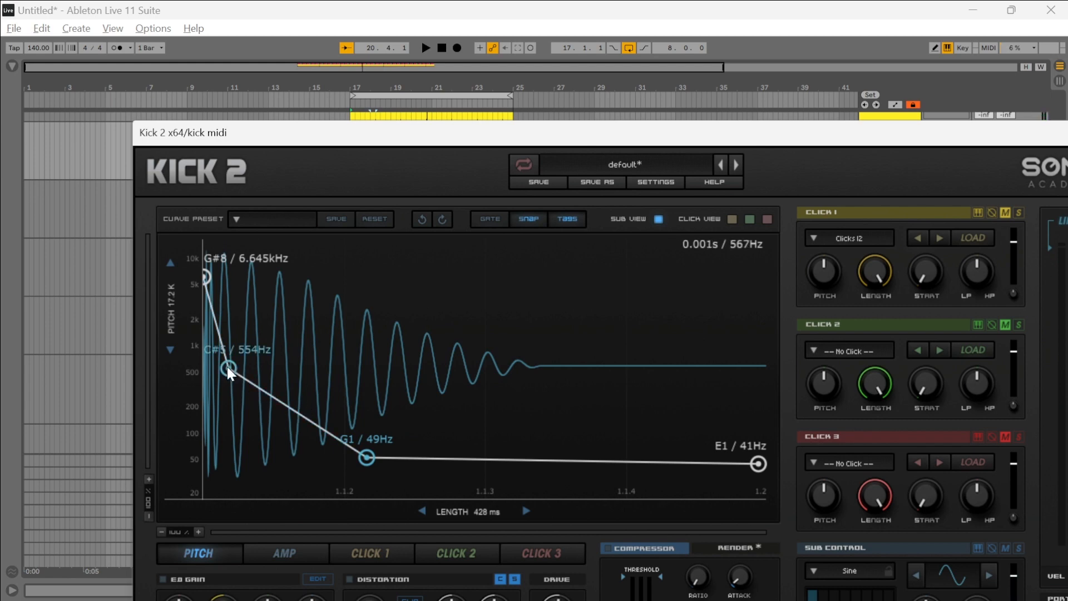
# Step: Raise the second pitch envelope point to A#5 / 932 Hz, slightly later in time, while auditioning the kick
pyautogui.press('space')
pyautogui.moveTo(227, 368); pyautogui.dragTo(241, 350)
pyautogui.press('space')
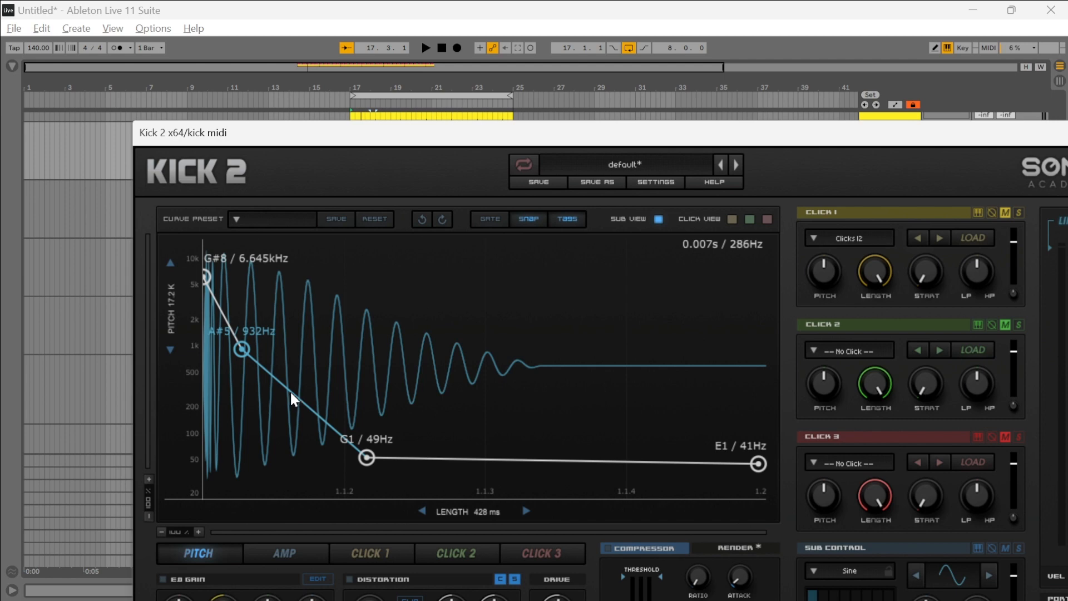
# Step: Bend the first two falling segments of the pitch envelope into inward-sagging curves while the kick plays
pyautogui.moveTo(291, 393); pyautogui.dragTo(299, 377)
pyautogui.press('space')
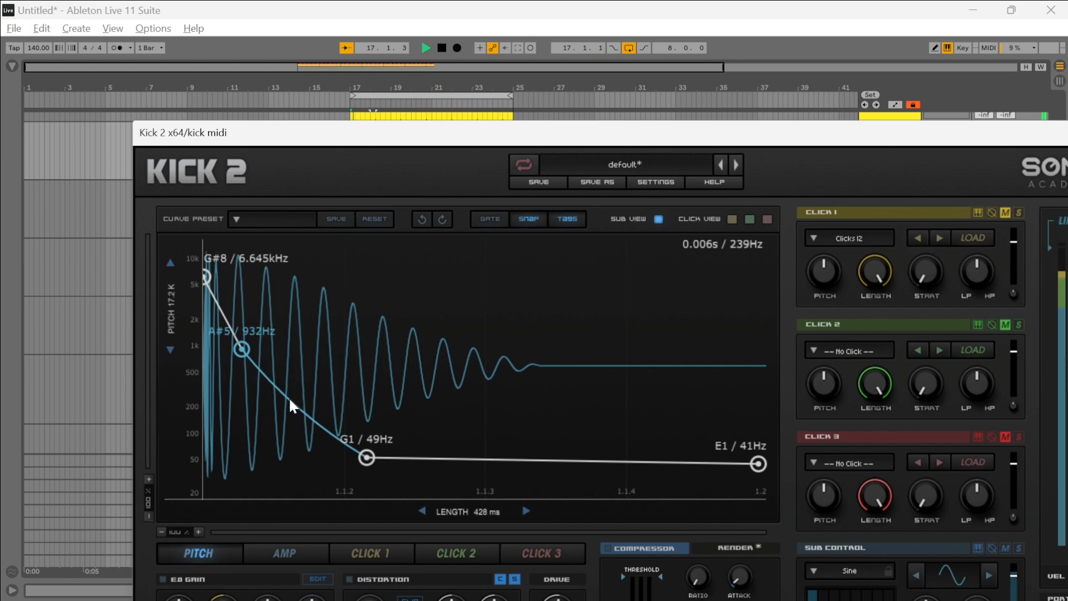
pyautogui.moveTo(283, 395); pyautogui.dragTo(317, 385)
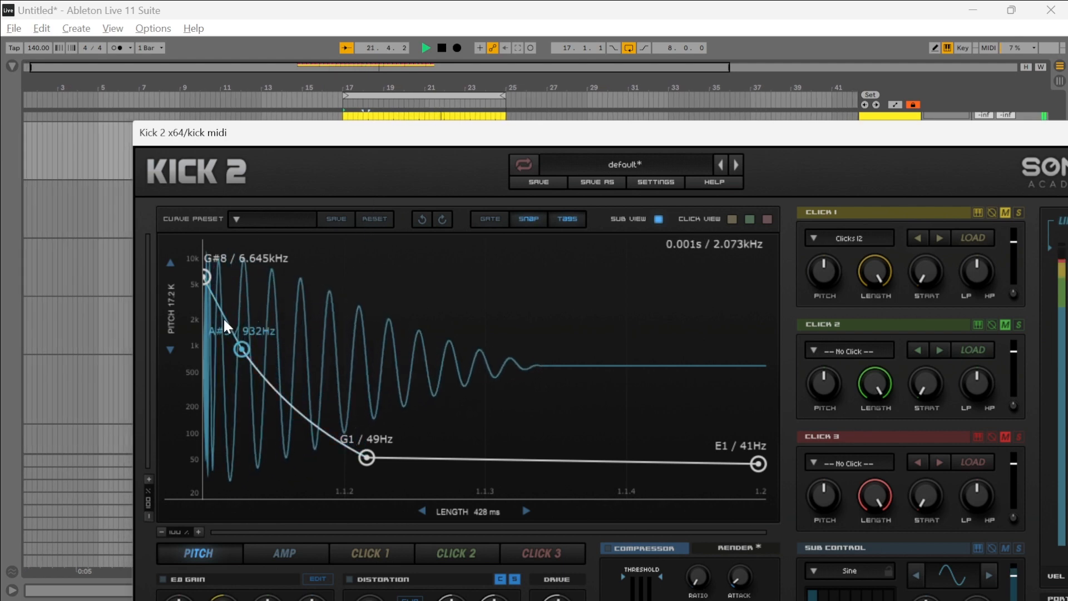
pyautogui.moveTo(222, 317); pyautogui.dragTo(218, 370)
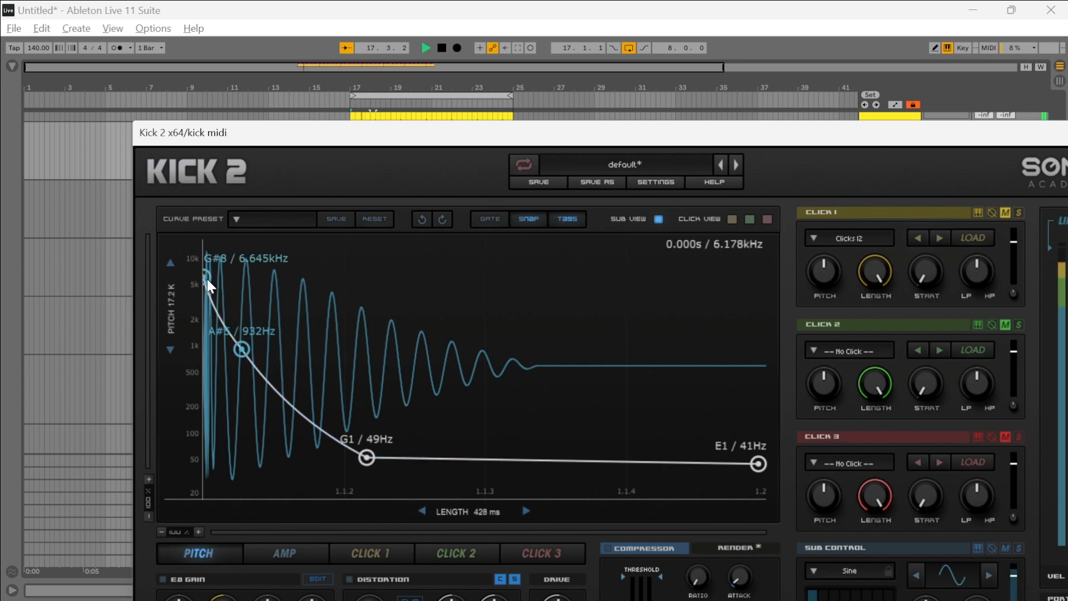
# Step: Fine-tune the pitch envelope: start at C#9 / 8.870 kHz, second point at E5 / 659 Hz, and third point slightly earlier at G1
pyautogui.moveTo(207, 279)
pyautogui.mouseDown()
pyautogui.moveTo(212, 231)
pyautogui.moveTo(219, 312)
pyautogui.moveTo(219, 268)
pyautogui.mouseUp()
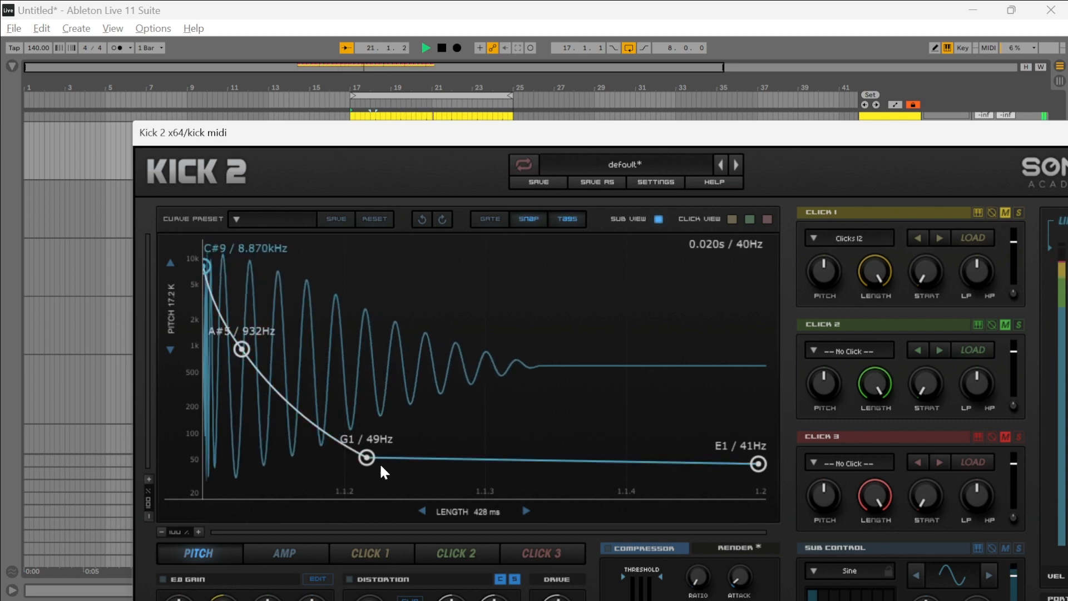
pyautogui.moveTo(367, 459)
pyautogui.mouseDown()
pyautogui.moveTo(336, 468)
pyautogui.moveTo(378, 456)
pyautogui.moveTo(398, 464)
pyautogui.moveTo(388, 440)
pyautogui.moveTo(365, 466)
pyautogui.moveTo(354, 456)
pyautogui.mouseUp()
pyautogui.moveTo(240, 350)
pyautogui.mouseDown()
pyautogui.moveTo(224, 360)
pyautogui.moveTo(243, 392)
pyautogui.moveTo(261, 385)
pyautogui.moveTo(252, 363)
pyautogui.mouseUp()
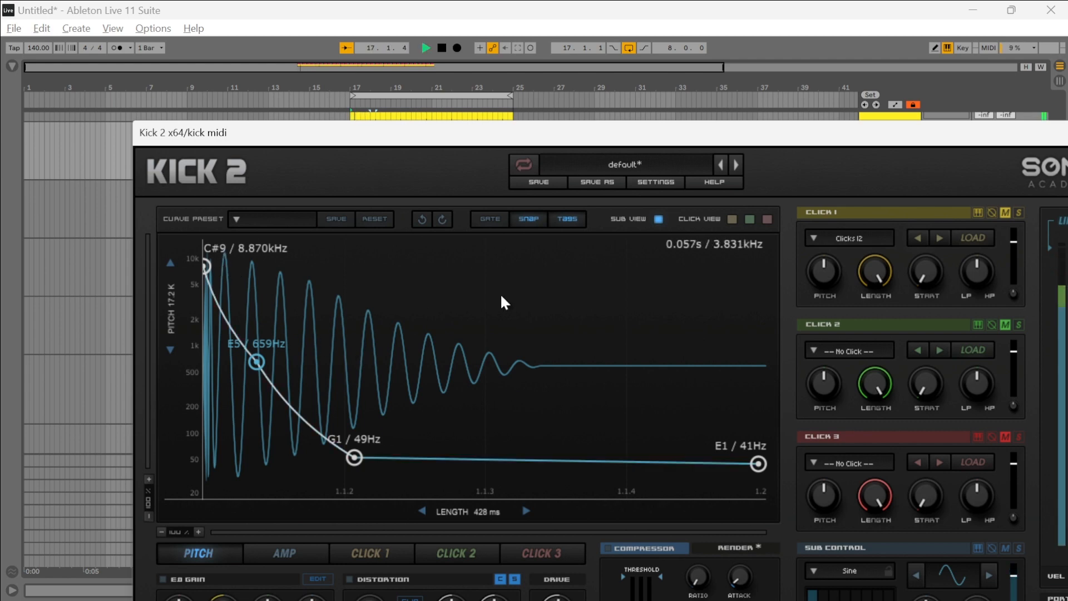
pyautogui.press('space')
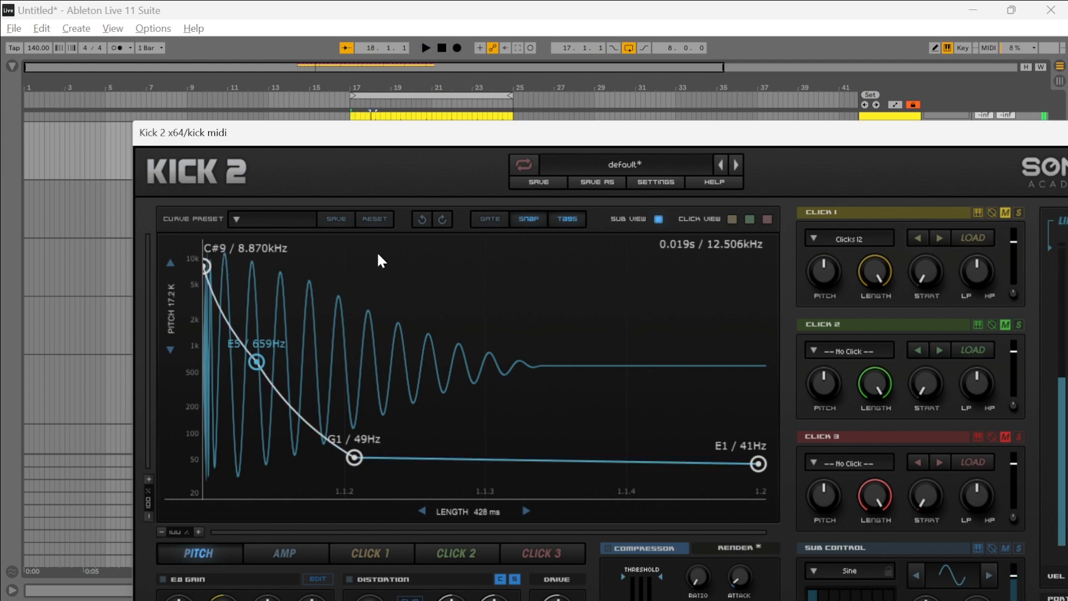
# Step: Show Kick 2's amplitude envelope, lower its dip between the two peaks to 0.81, and audition the kick
pyautogui.click(278, 549)
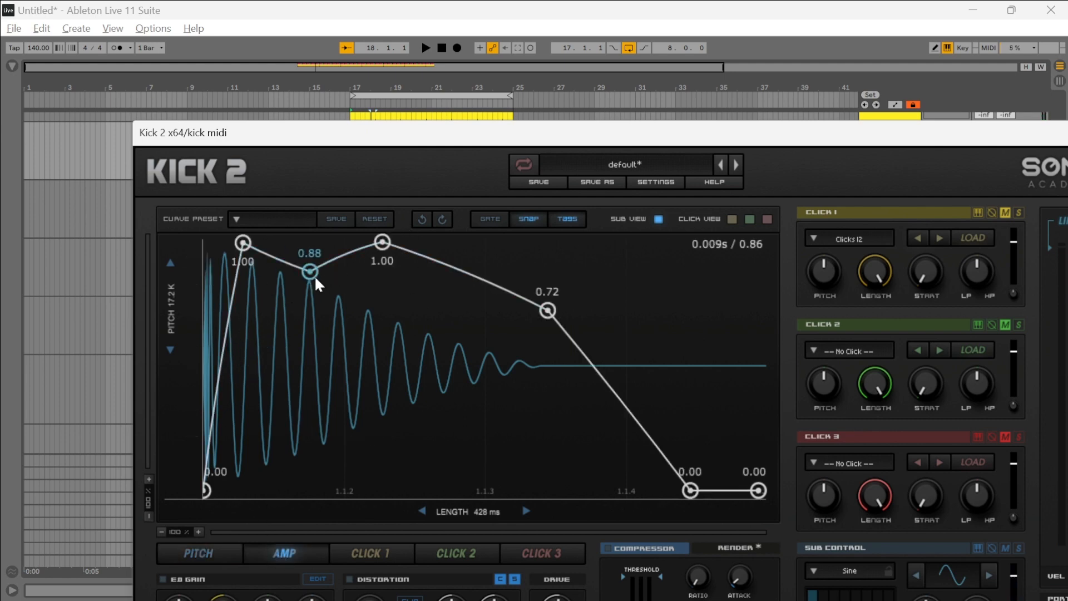
pyautogui.click(223, 547)
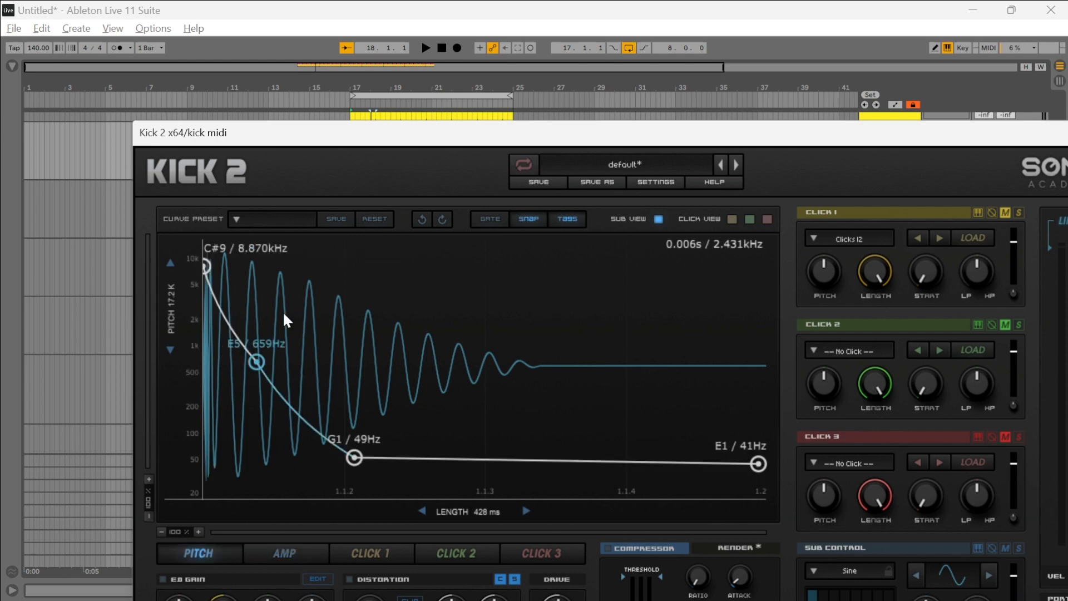
pyautogui.click(275, 548)
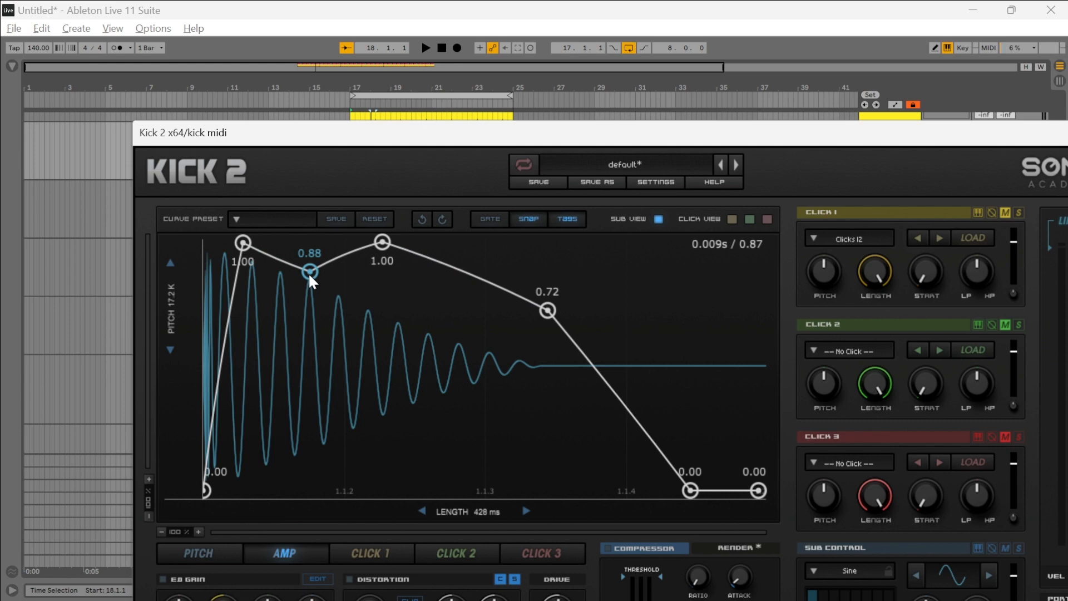
pyautogui.press('space')
pyautogui.moveTo(308, 272)
pyautogui.mouseDown()
pyautogui.moveTo(302, 397)
pyautogui.moveTo(310, 290)
pyautogui.mouseUp()
pyautogui.press('space')
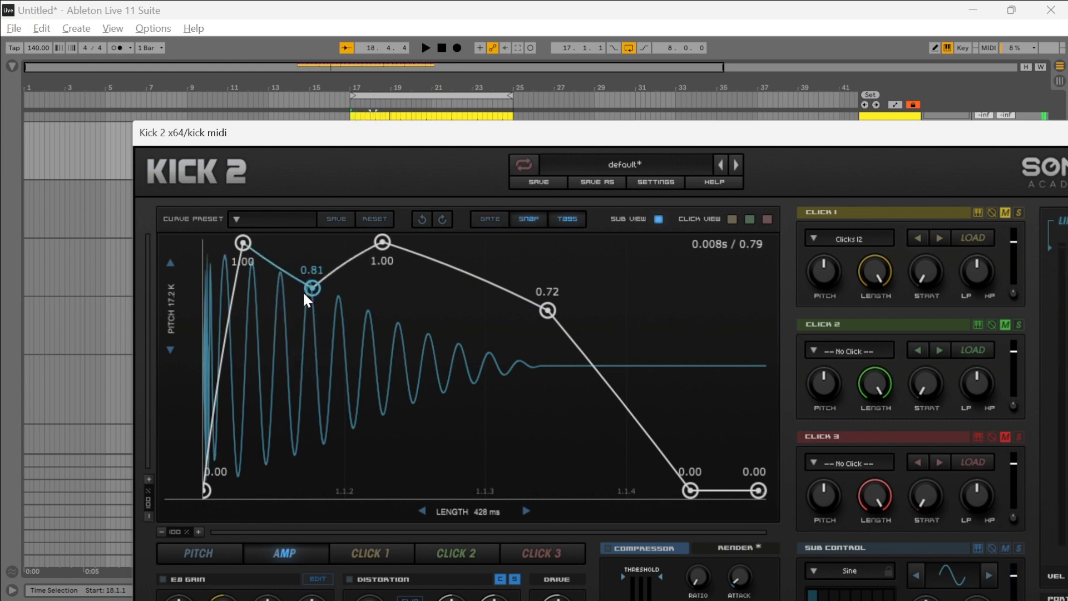
# Step: Lower the amplitude envelope's first peak to 0.91, its second peak to 0.90, and the dip between them to 0.67
pyautogui.moveTo(245, 242); pyautogui.dragTo(245, 265)
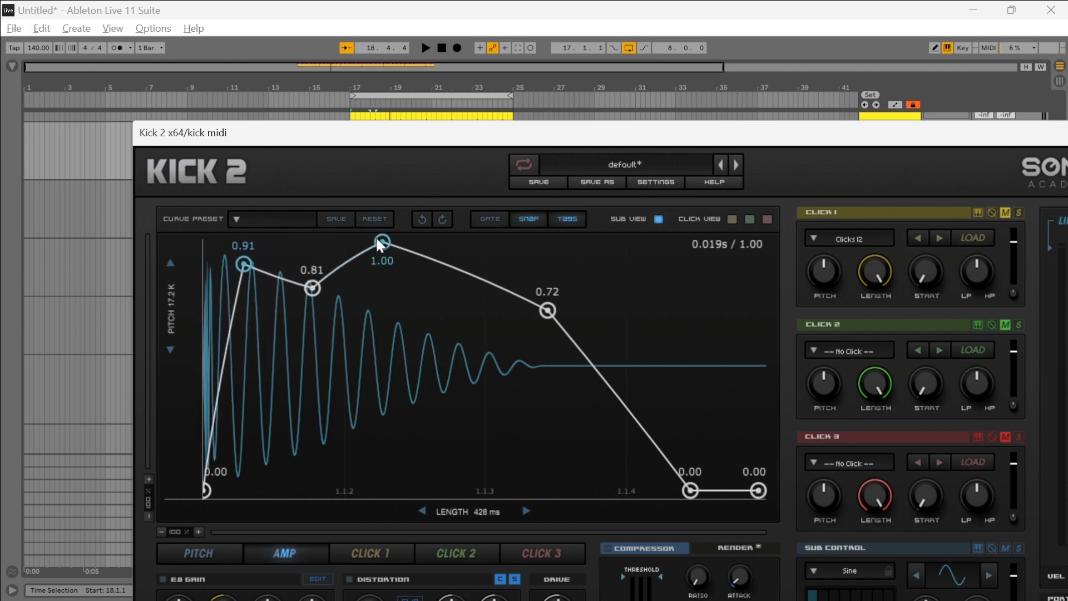
pyautogui.moveTo(379, 241); pyautogui.dragTo(380, 267)
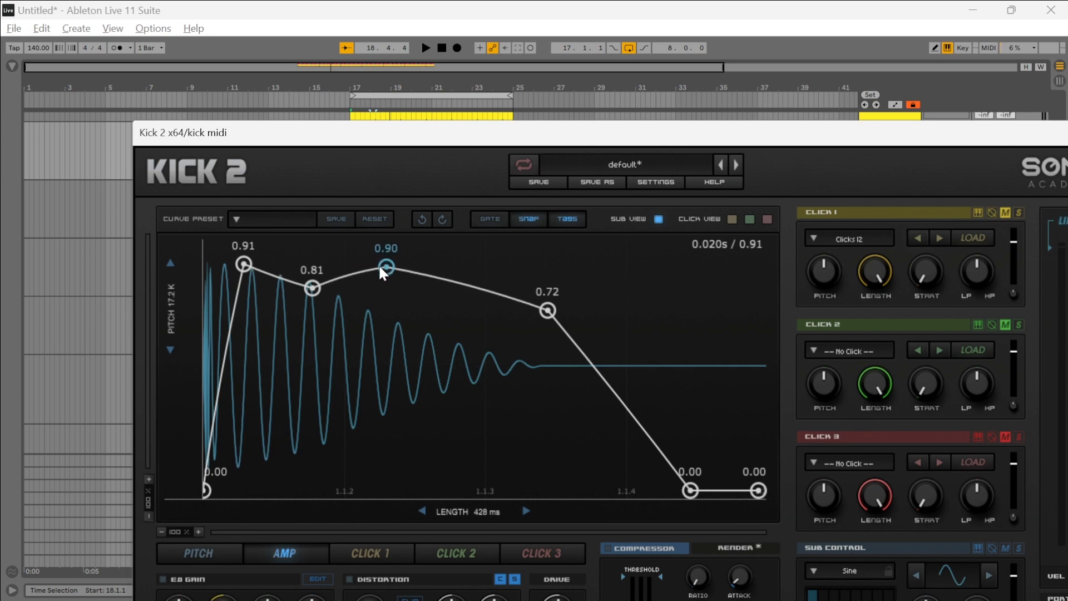
pyautogui.moveTo(311, 289); pyautogui.dragTo(310, 328)
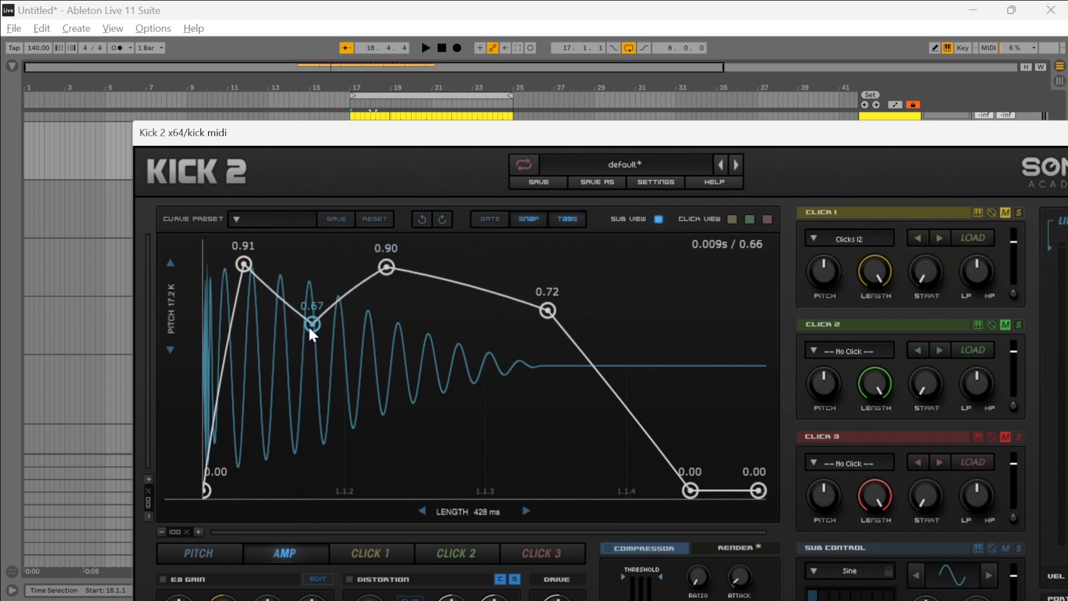
# Step: Move the amplitude envelope's 0.72 point earlier at 0.88, end the fade-out at 0.00 shortly after 1.1.4, and audition the kick
pyautogui.moveTo(547, 310); pyautogui.dragTo(491, 273)
pyautogui.moveTo(686, 486); pyautogui.dragTo(571, 477)
pyautogui.press('space')
pyautogui.moveTo(603, 477); pyautogui.dragTo(664, 489)
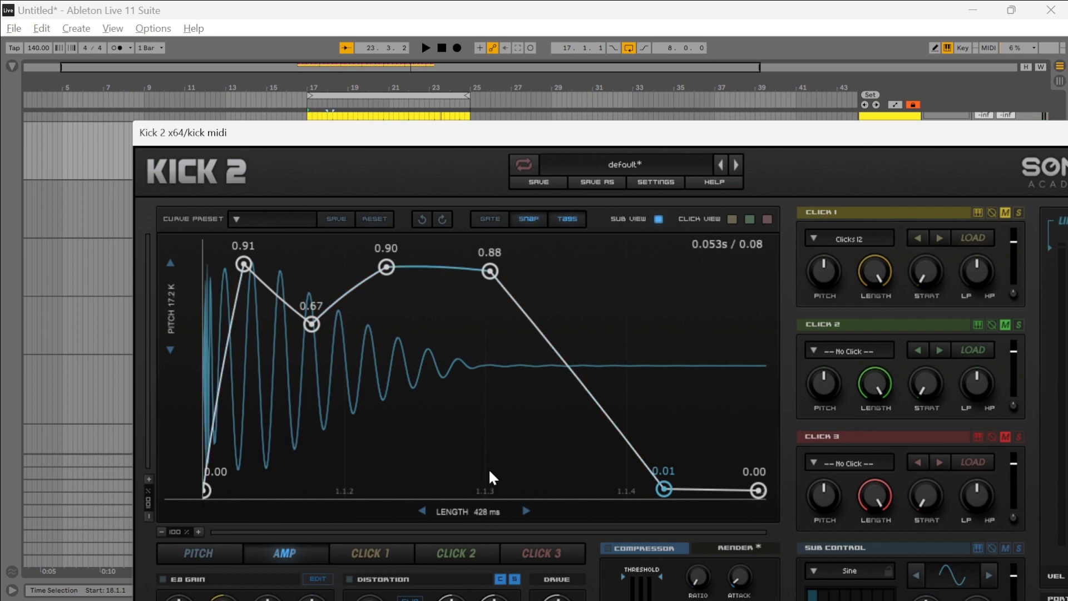
pyautogui.moveTo(665, 490)
pyautogui.mouseDown()
pyautogui.moveTo(653, 492)
pyautogui.moveTo(665, 492)
pyautogui.mouseUp()
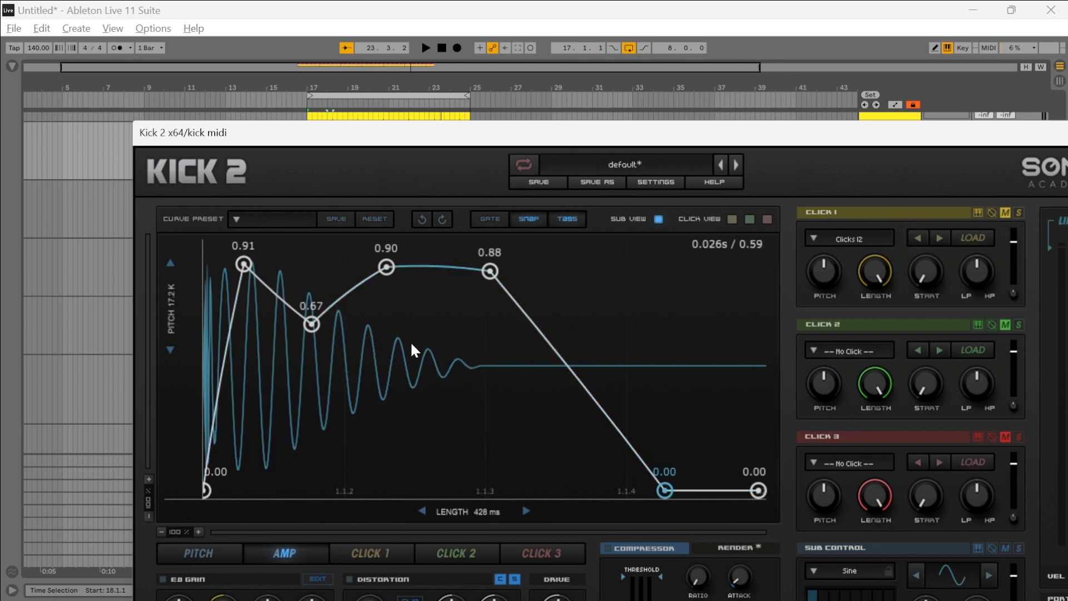
pyautogui.press('space')
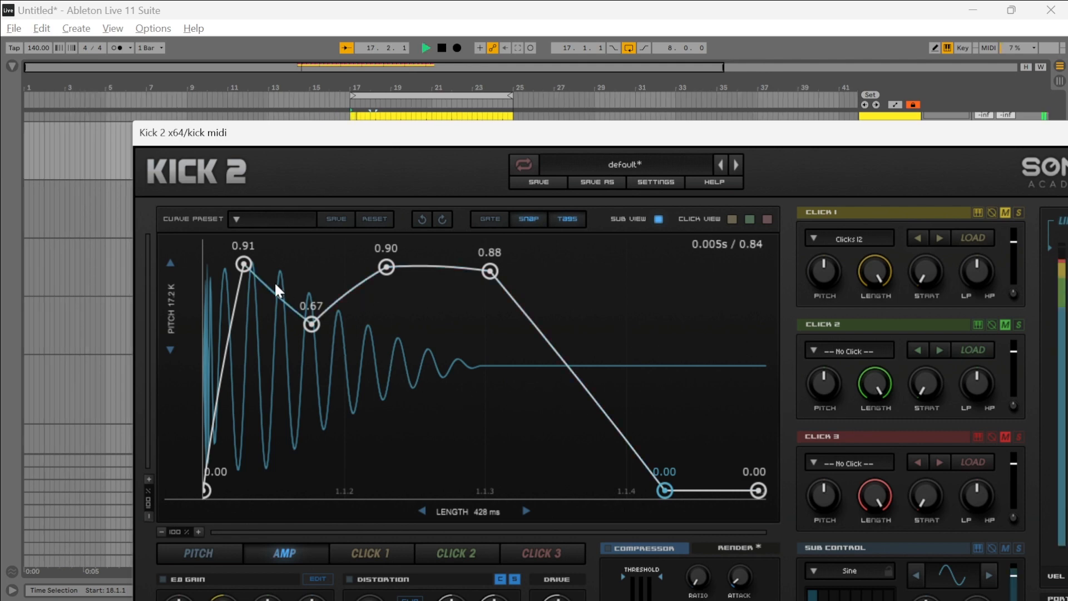
# Step: Reshape the amp envelope by moving the dip to about 0.52 and the next two points to about 0.78 and 0.89
pyautogui.moveTo(313, 325); pyautogui.dragTo(298, 366)
pyautogui.moveTo(387, 268); pyautogui.dragTo(363, 296)
pyautogui.moveTo(494, 270); pyautogui.dragTo(459, 270)
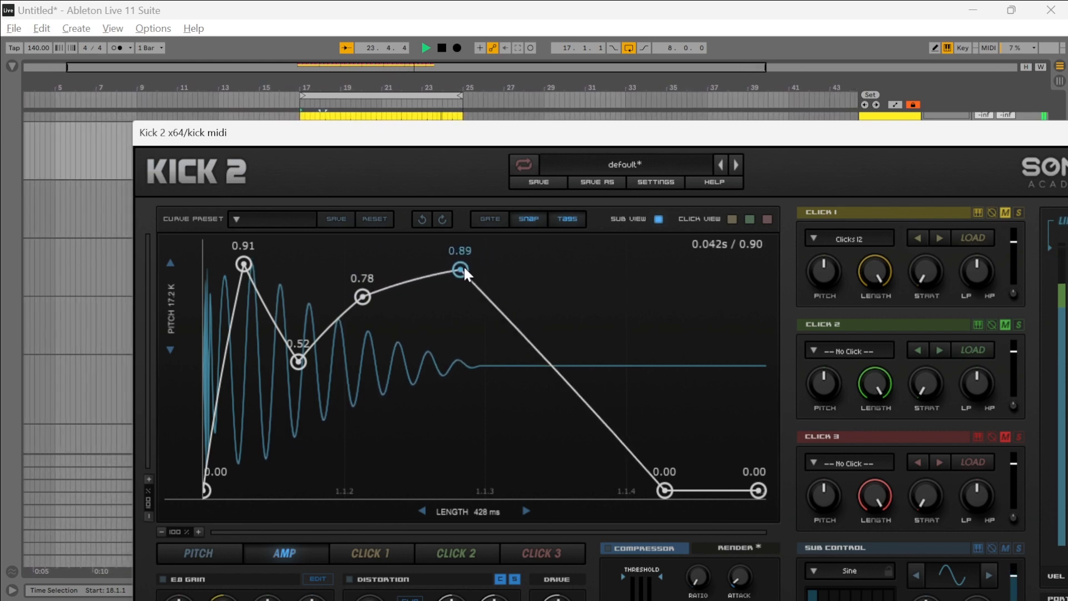
# Step: Add points after the amp envelope's dip and arrange the plateau at about 0.88, 0.81, 0.85 and 0.81
pyautogui.doubleClick(408, 280)
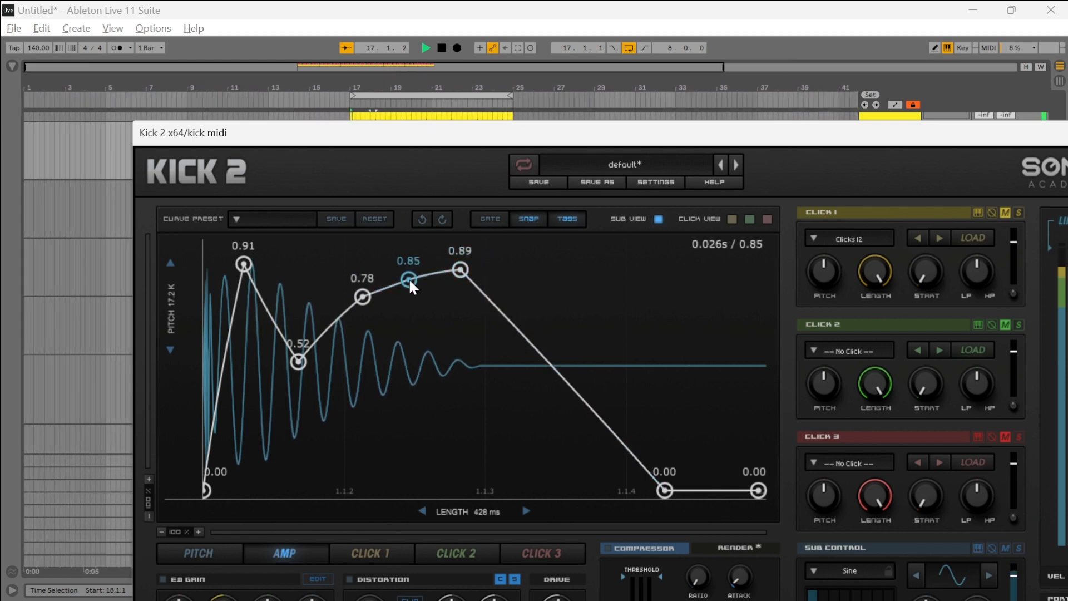
pyautogui.moveTo(409, 282); pyautogui.dragTo(516, 290)
pyautogui.doubleClick(506, 300)
pyautogui.moveTo(364, 296); pyautogui.dragTo(355, 274)
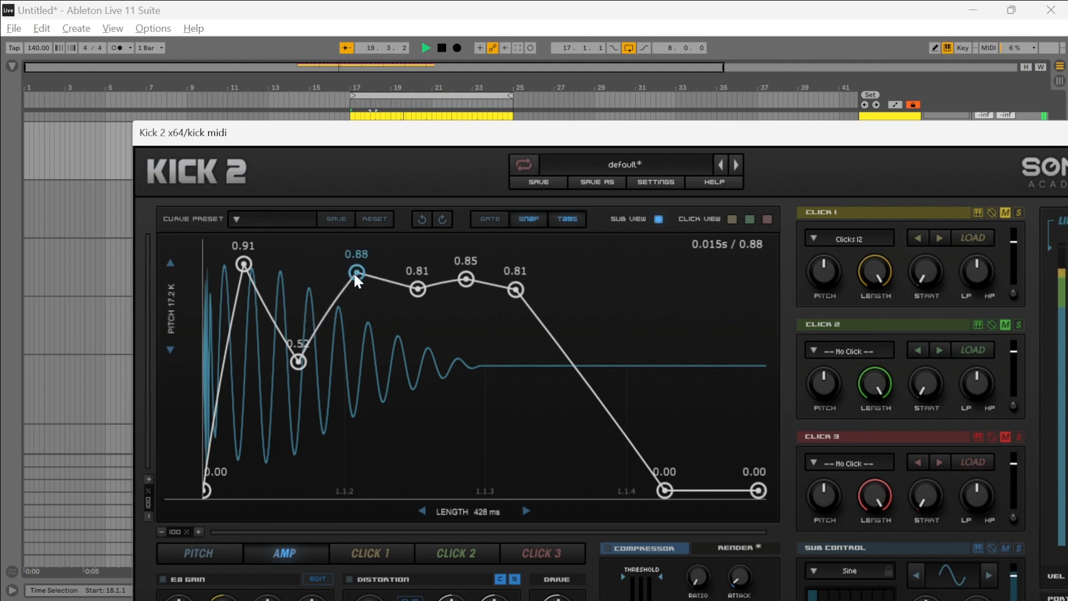
# Step: Move the amp envelope's first peak earlier at about 0.86 and place the dip at about 0.56
pyautogui.moveTo(294, 364); pyautogui.dragTo(295, 341)
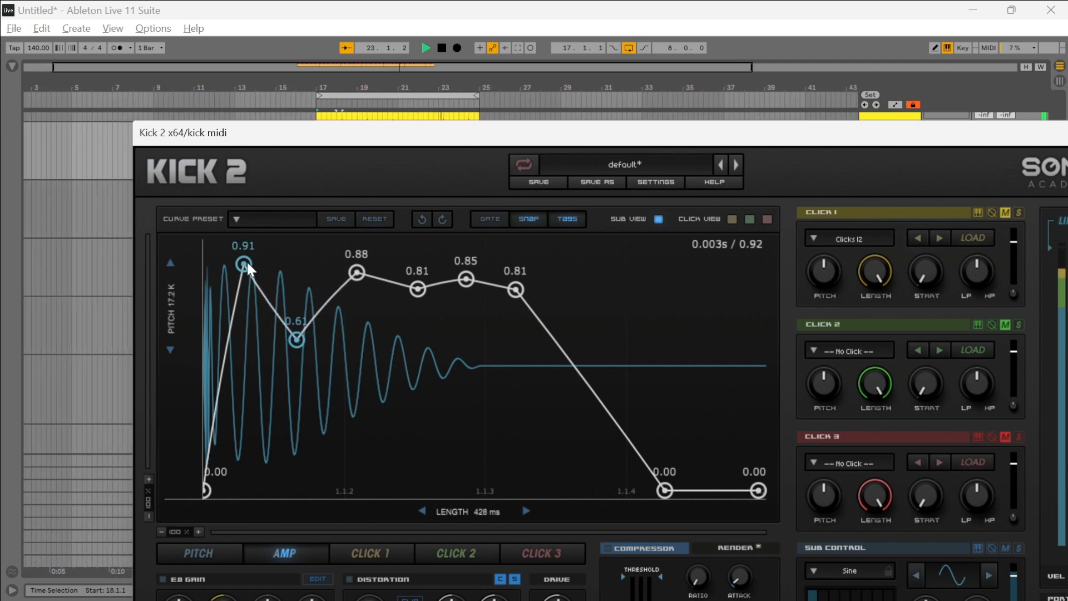
pyautogui.moveTo(244, 262)
pyautogui.mouseDown()
pyautogui.moveTo(202, 254)
pyautogui.moveTo(200, 347)
pyautogui.moveTo(207, 262)
pyautogui.moveTo(228, 259)
pyautogui.moveTo(232, 279)
pyautogui.moveTo(228, 245)
pyautogui.moveTo(239, 271)
pyautogui.moveTo(247, 255)
pyautogui.moveTo(235, 250)
pyautogui.moveTo(234, 275)
pyautogui.mouseUp()
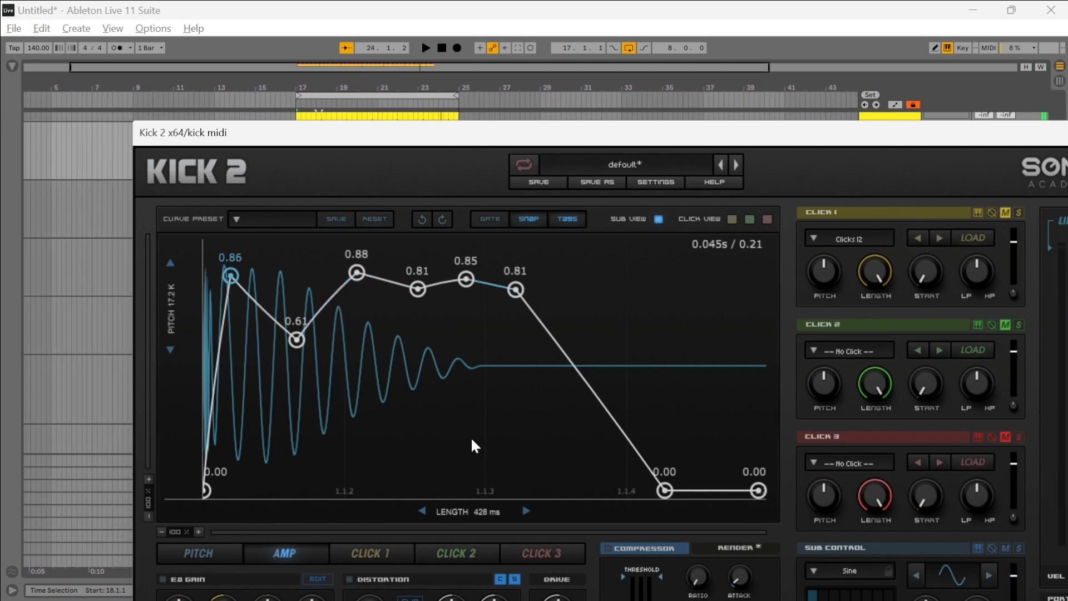
pyautogui.moveTo(291, 334)
pyautogui.mouseDown()
pyautogui.moveTo(306, 409)
pyautogui.moveTo(291, 234)
pyautogui.moveTo(289, 503)
pyautogui.moveTo(305, 244)
pyautogui.moveTo(294, 355)
pyautogui.moveTo(259, 356)
pyautogui.moveTo(288, 350)
pyautogui.mouseUp()
# Step: Try extra points at about 0.65 and 0.67 on either side of the amp envelope's dip, and delete them again
pyautogui.moveTo(321, 305); pyautogui.dragTo(329, 326)
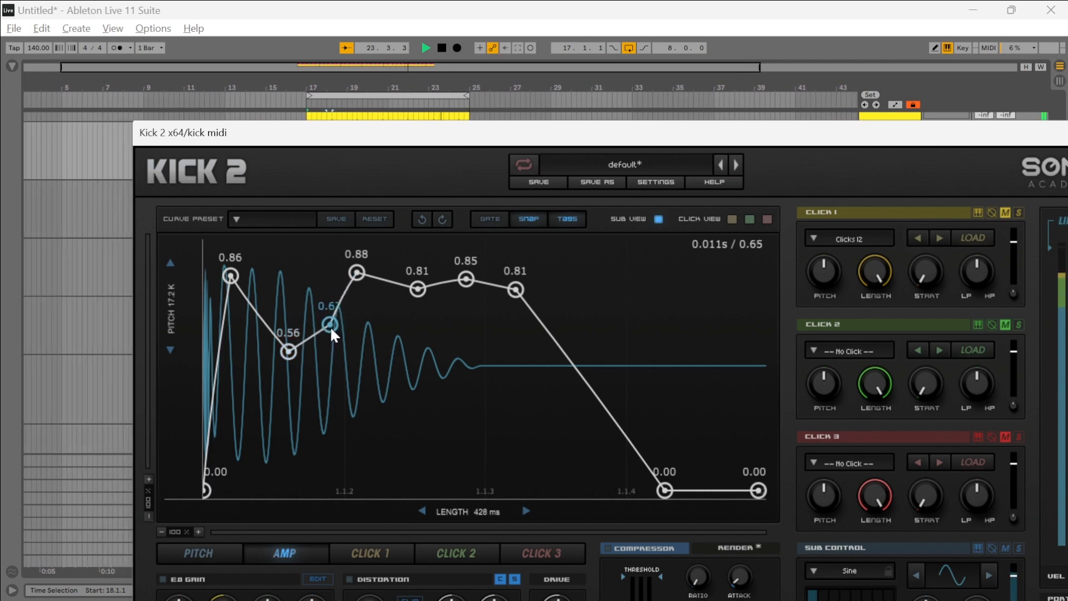
pyautogui.click(259, 318)
pyautogui.moveTo(248, 322); pyautogui.dragTo(253, 322)
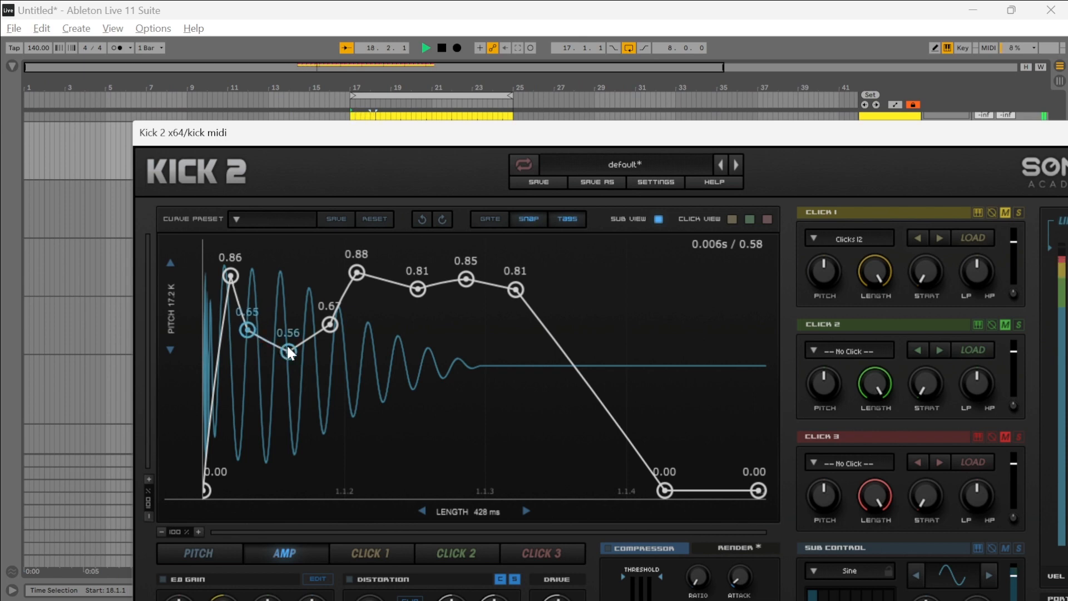
pyautogui.press('space')
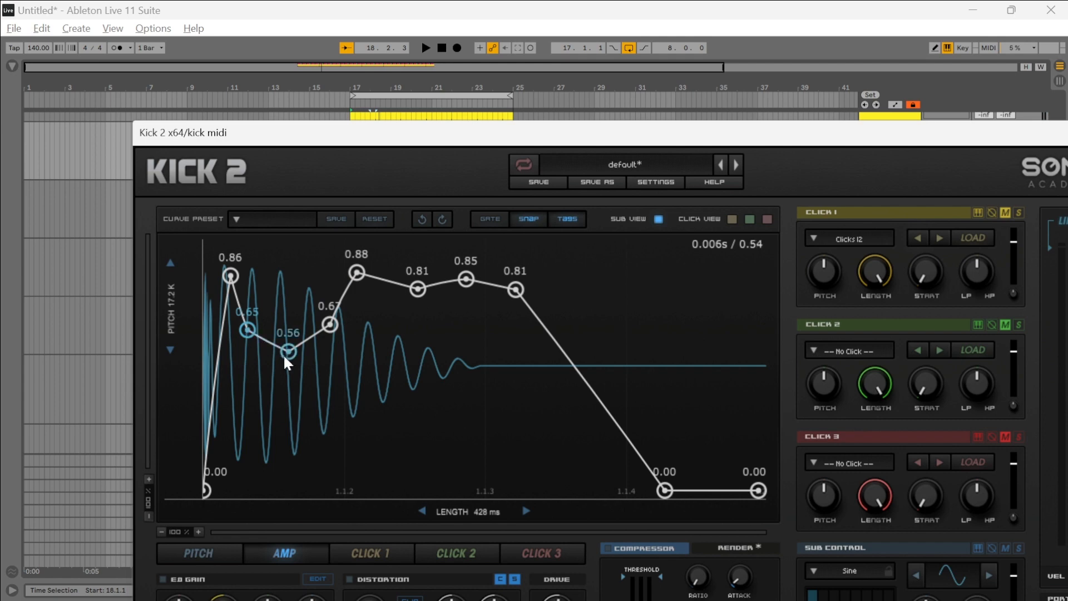
pyautogui.rightClick(247, 331)
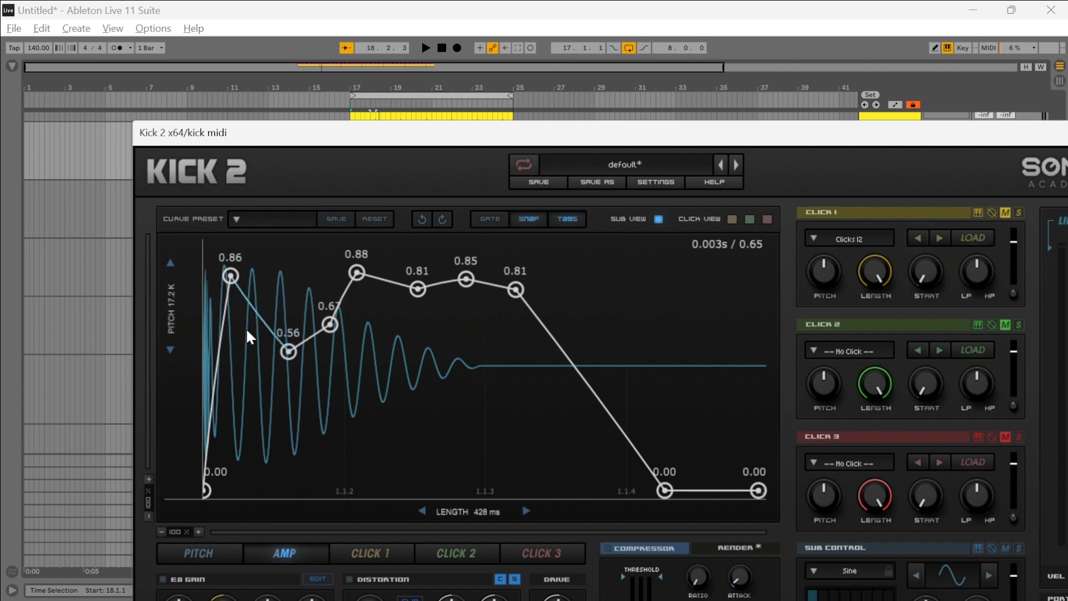
pyautogui.rightClick(328, 326)
pyautogui.press('space')
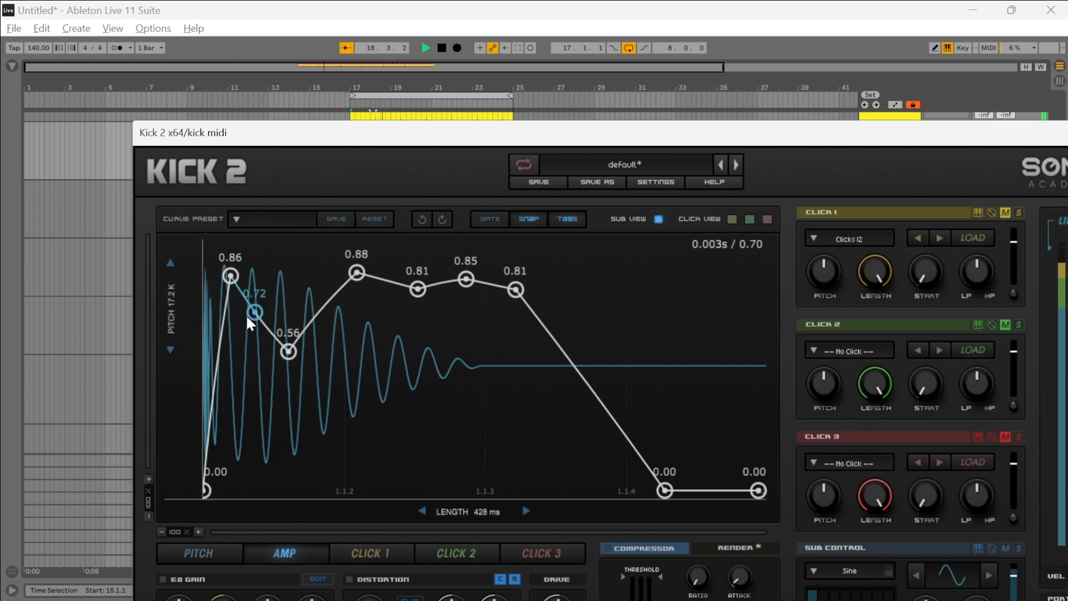
# Step: Try different heights for extra points on both sides of the dip, ending at about 0.70 and 0.71
pyautogui.moveTo(251, 313); pyautogui.dragTo(250, 322)
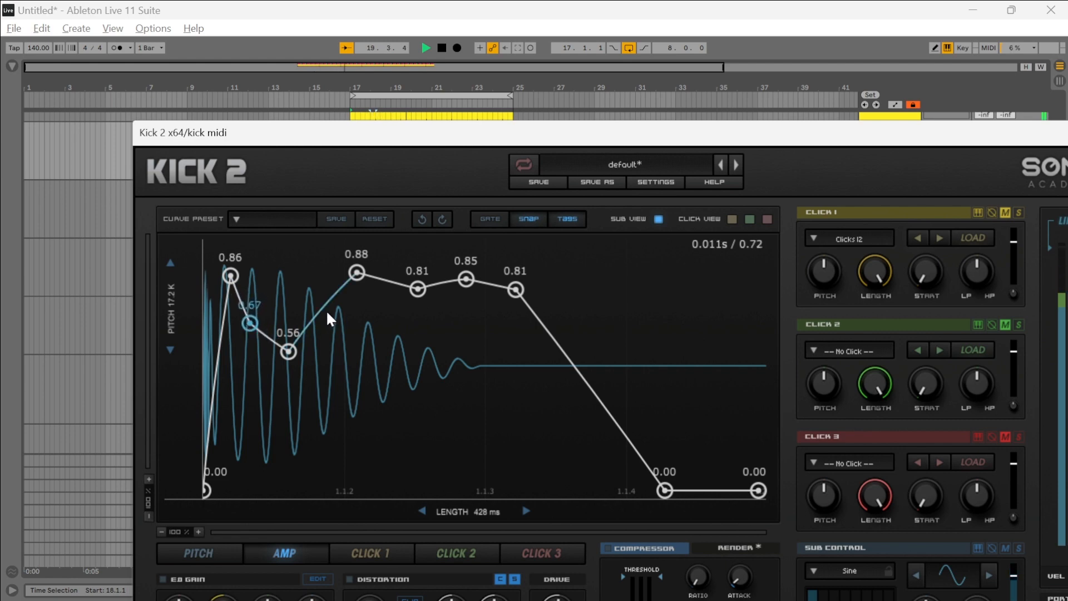
pyautogui.moveTo(322, 309); pyautogui.dragTo(329, 322)
pyautogui.moveTo(250, 322); pyautogui.dragTo(250, 336)
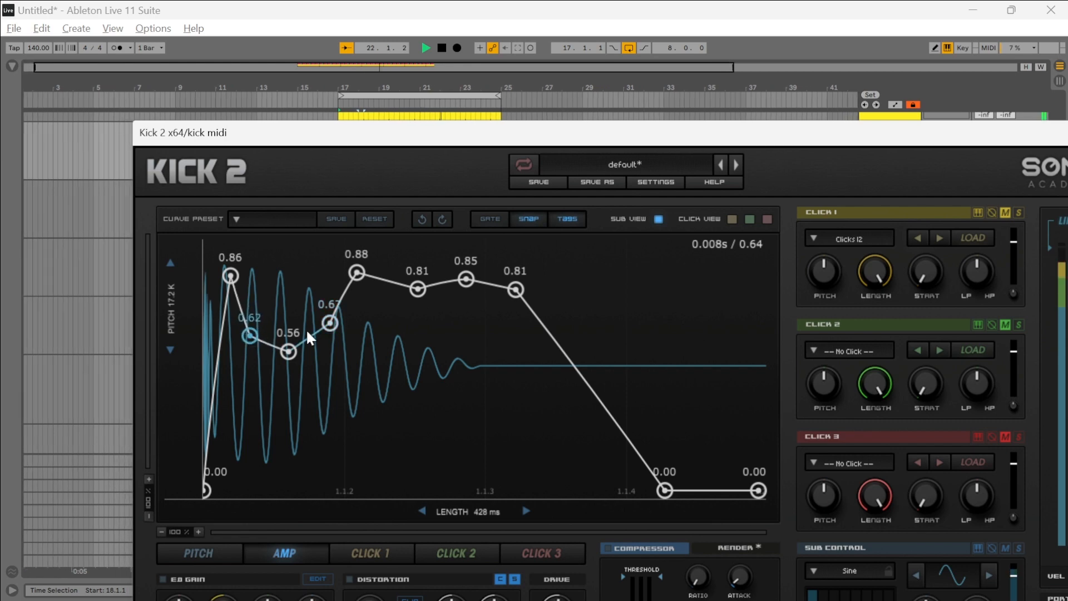
pyautogui.moveTo(330, 323)
pyautogui.mouseDown()
pyautogui.moveTo(327, 347)
pyautogui.moveTo(327, 328)
pyautogui.mouseUp()
pyautogui.moveTo(250, 336)
pyautogui.mouseDown()
pyautogui.moveTo(249, 320)
pyautogui.moveTo(299, 270)
pyautogui.moveTo(253, 296)
pyautogui.moveTo(253, 333)
pyautogui.mouseUp()
pyautogui.moveTo(329, 331); pyautogui.dragTo(336, 346)
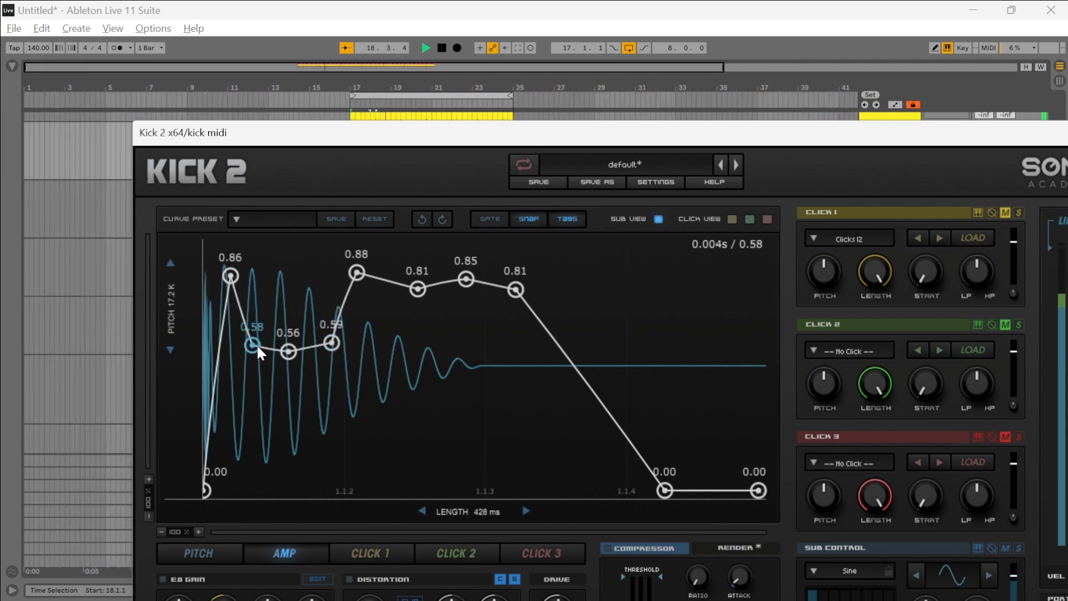
pyautogui.moveTo(258, 347); pyautogui.dragTo(327, 315)
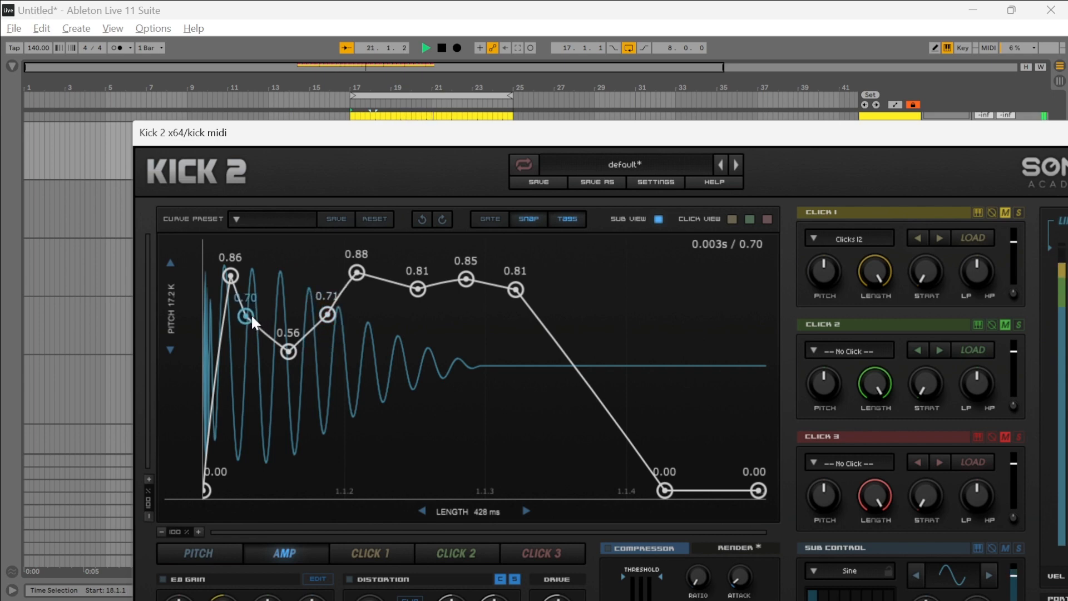
# Step: Replace the extra points on both sides of the dip with smoothly curved segments and play the loop
pyautogui.doubleClick(252, 314)
pyautogui.doubleClick(326, 316)
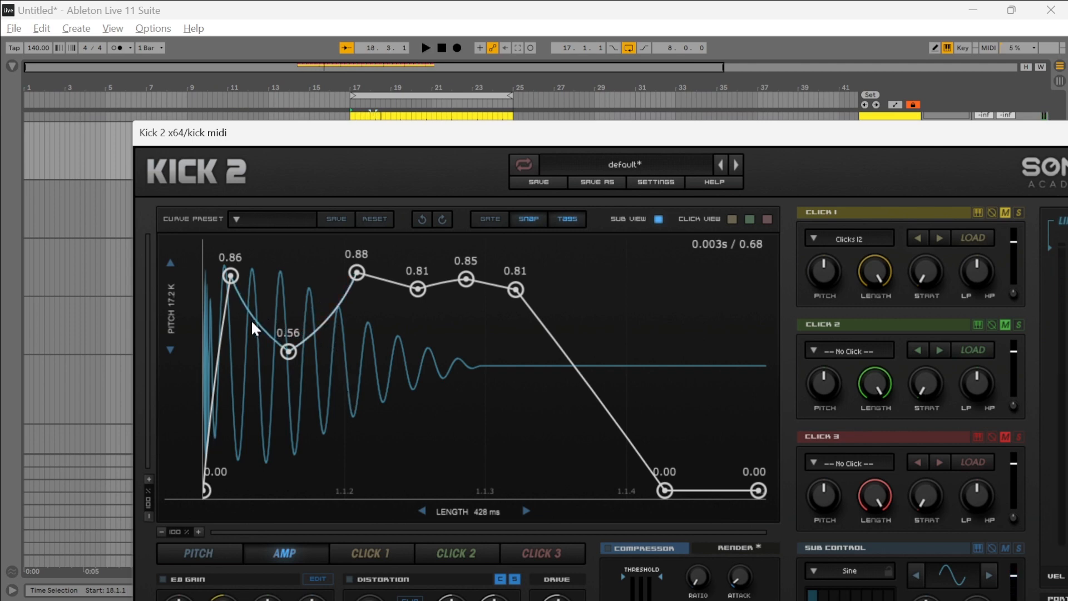
pyautogui.press('space')
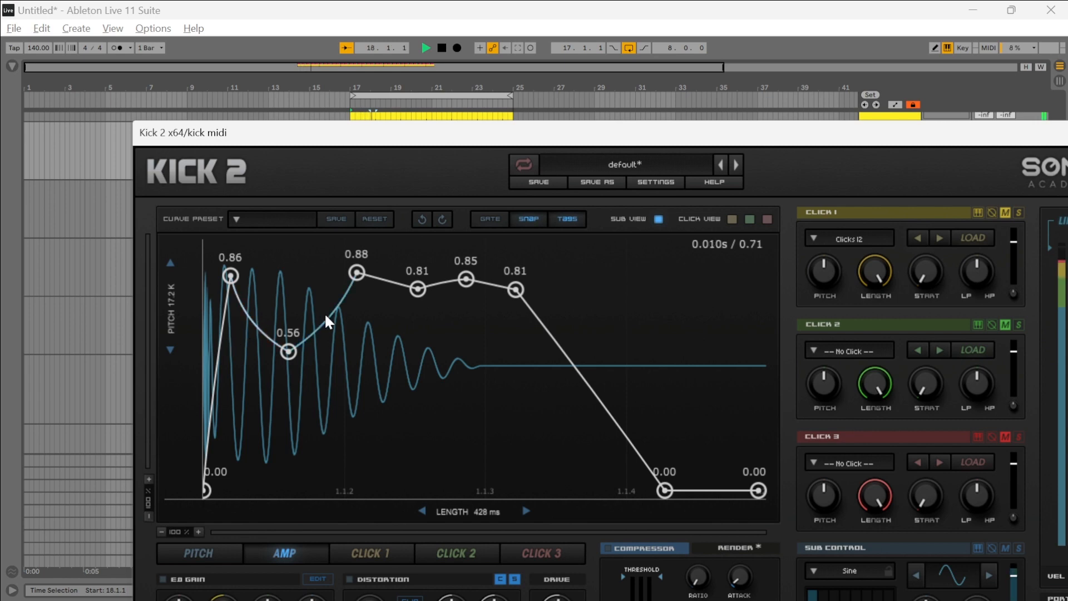
# Step: Raise the amp envelope's dip to about 0.59 and lower the plateau's second point to about 0.79 while auditioning the kick
pyautogui.moveTo(298, 350)
pyautogui.mouseDown()
pyautogui.moveTo(295, 386)
pyautogui.moveTo(299, 255)
pyautogui.moveTo(291, 344)
pyautogui.mouseUp()
pyautogui.press('space')
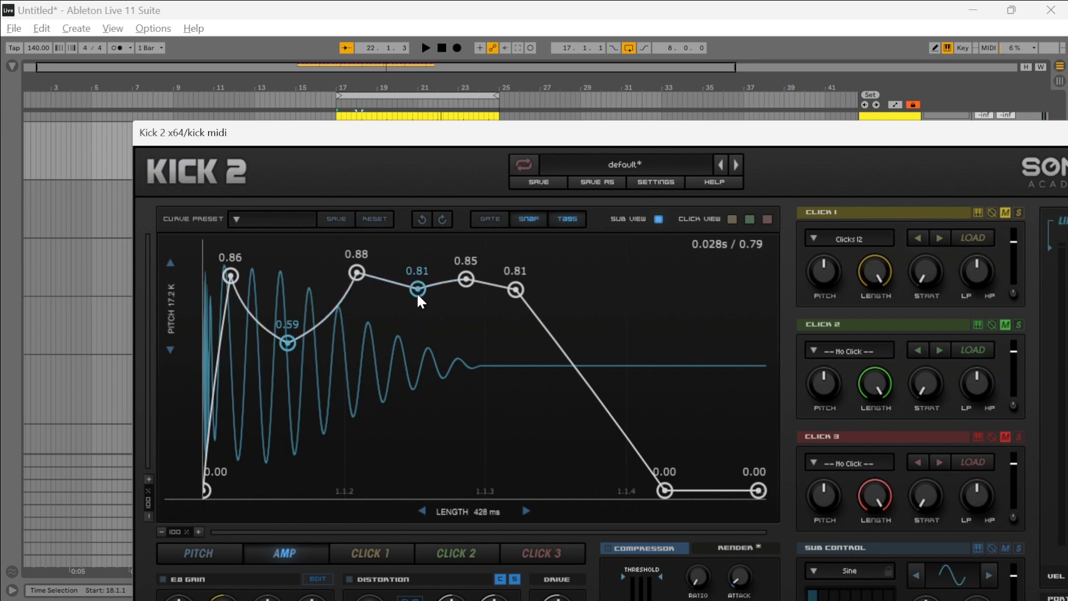
pyautogui.press('space')
pyautogui.moveTo(417, 302)
pyautogui.mouseDown()
pyautogui.moveTo(420, 355)
pyautogui.moveTo(421, 299)
pyautogui.mouseUp()
pyautogui.press('space')
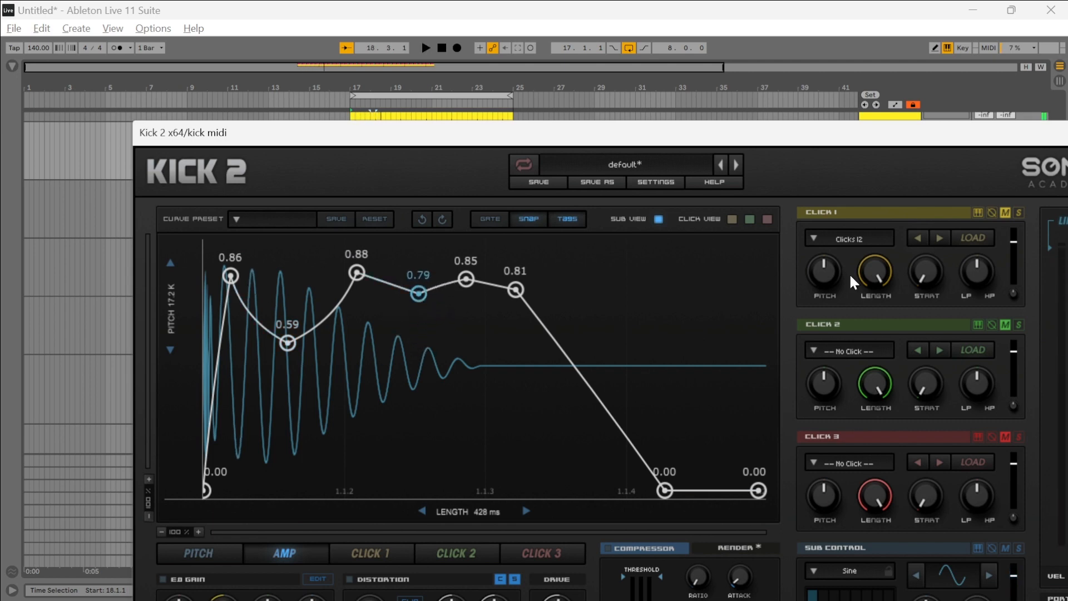
# Step: Bring the whole plug-in into view, enable EQ gain and distortion, and raise the distortion amount slightly
pyautogui.moveTo(833, 145); pyautogui.dragTo(775, 62)
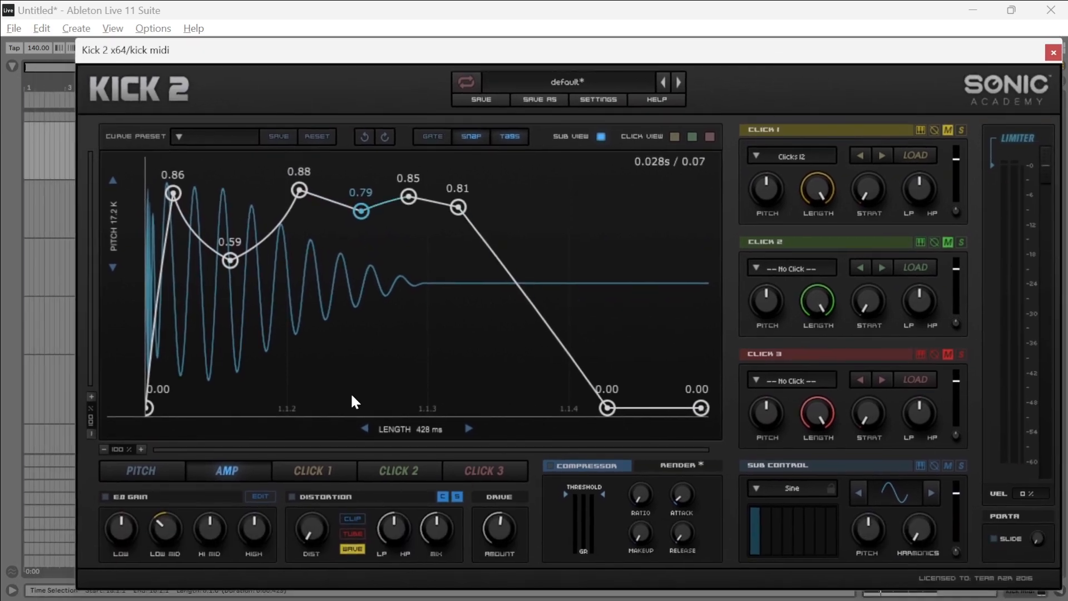
pyautogui.click(107, 495)
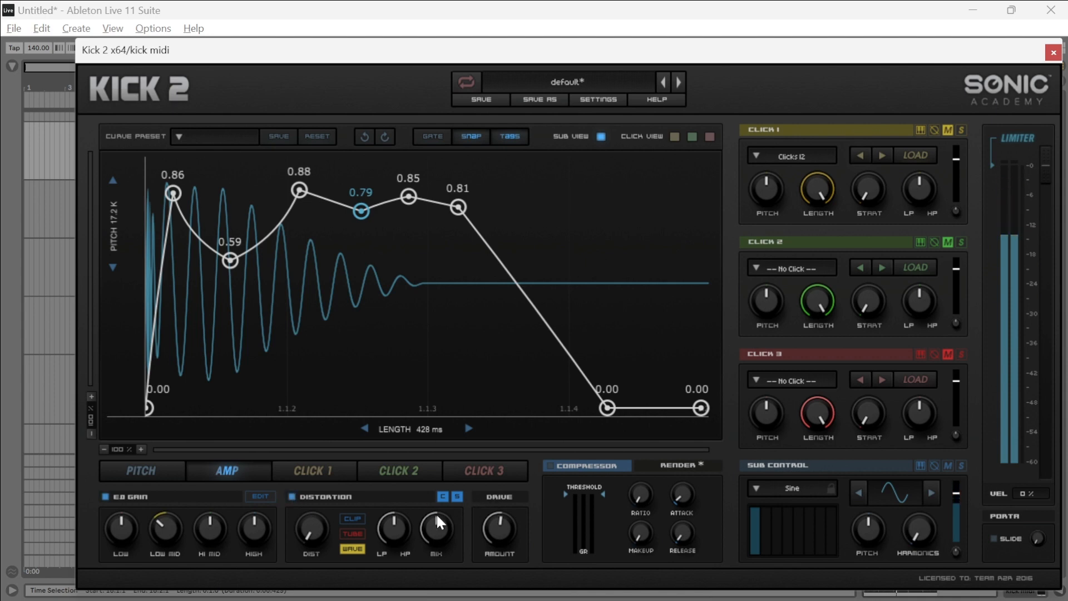
pyautogui.moveTo(315, 542); pyautogui.dragTo(319, 519)
pyautogui.moveTo(320, 465); pyautogui.dragTo(309, 508)
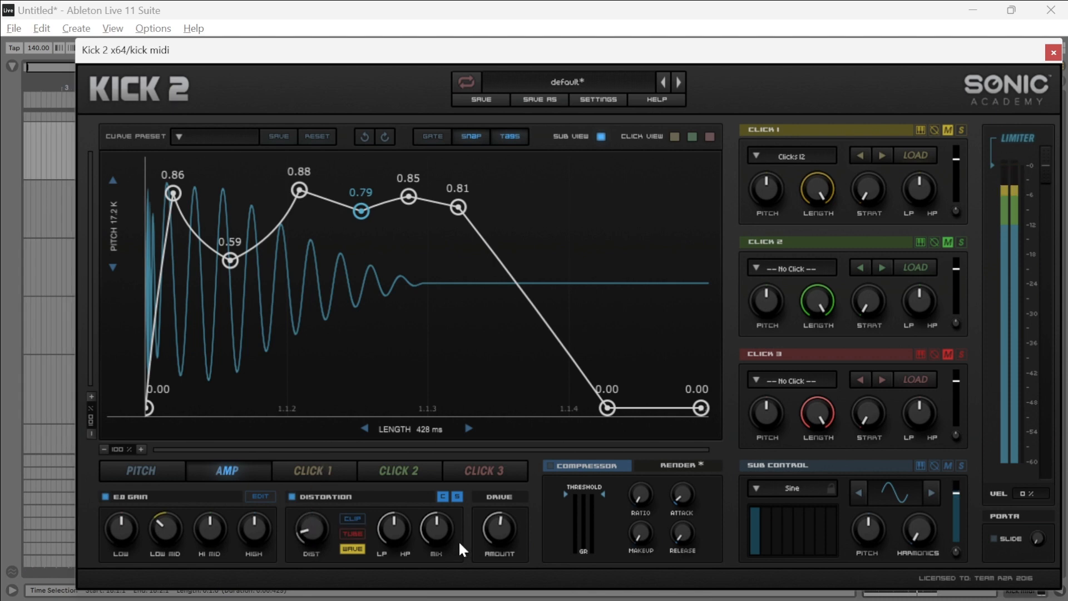
# Step: Reduce the drive amount and set the distortion amount to 6.80 %
pyautogui.moveTo(497, 518)
pyautogui.mouseDown()
pyautogui.moveTo(492, 596)
pyautogui.moveTo(500, 377)
pyautogui.moveTo(492, 596)
pyautogui.moveTo(506, 587)
pyautogui.moveTo(498, 525)
pyautogui.moveTo(494, 587)
pyautogui.moveTo(491, 426)
pyautogui.moveTo(492, 598)
pyautogui.moveTo(492, 506)
pyautogui.mouseUp()
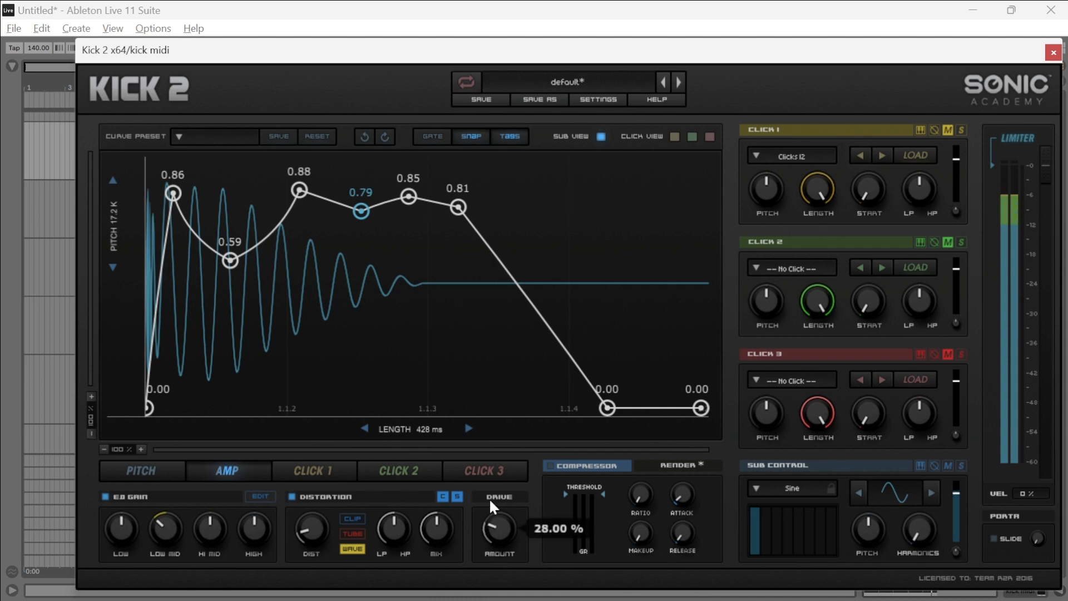
pyautogui.moveTo(490, 452); pyautogui.dragTo(489, 503)
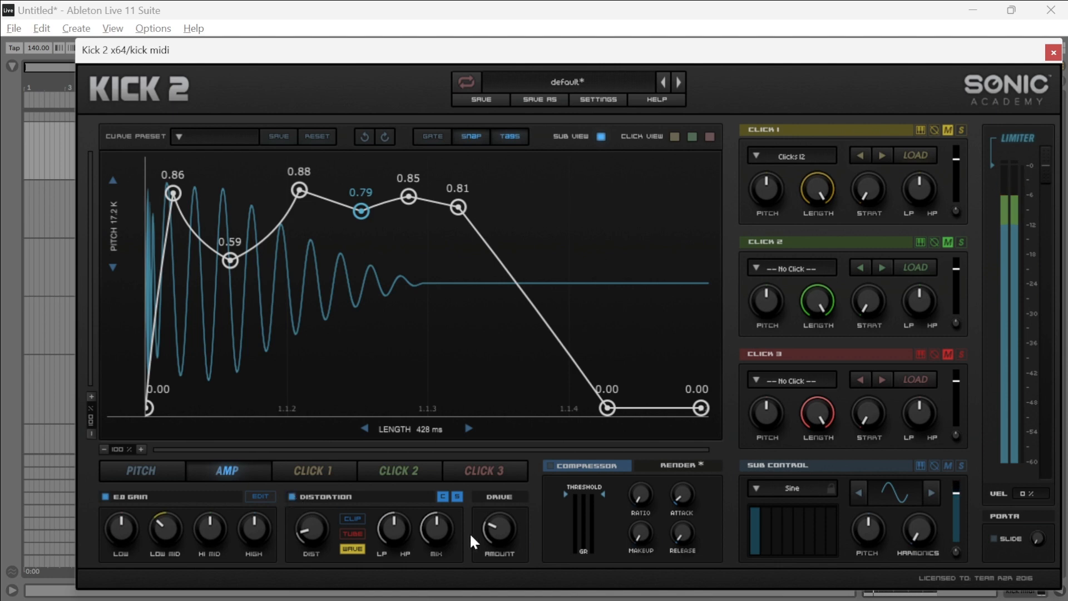
pyautogui.click(311, 547)
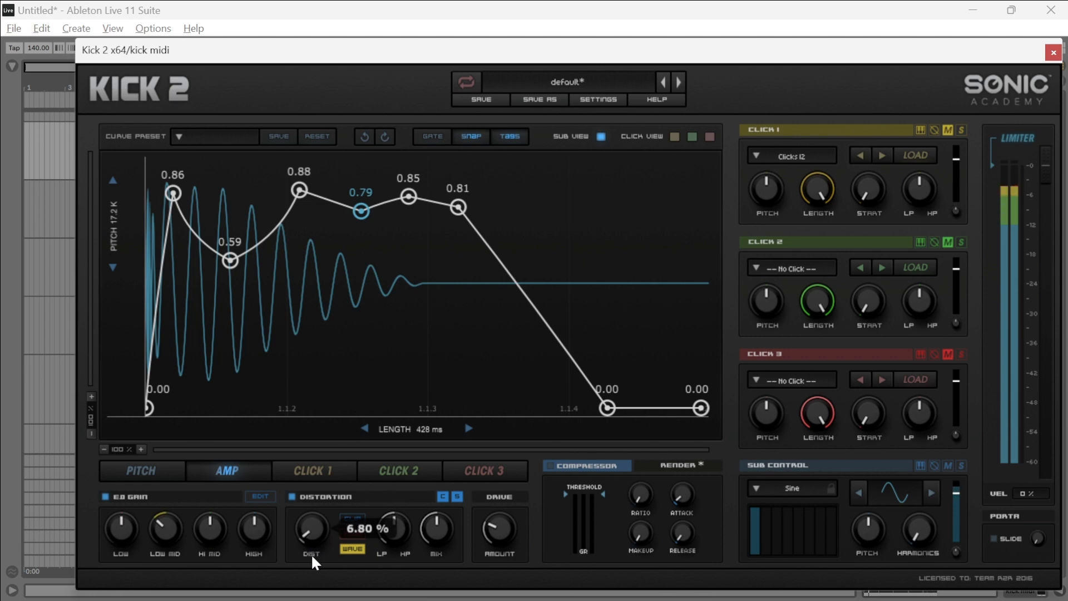
pyautogui.moveTo(494, 540)
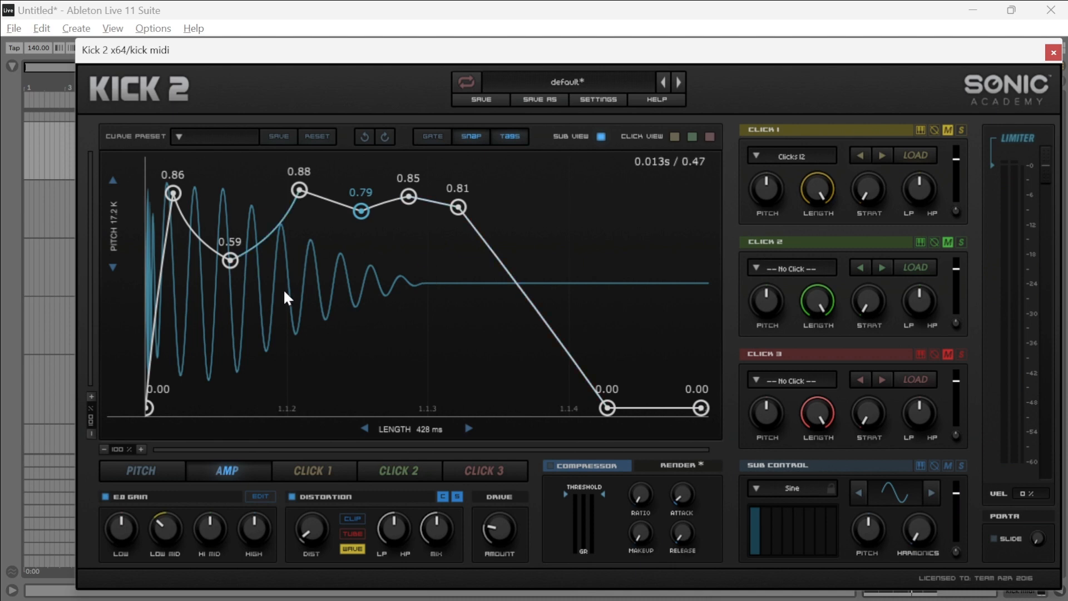
# Step: Show the pitch envelope, unmute Click 1 and lower its level during playback
pyautogui.click(174, 472)
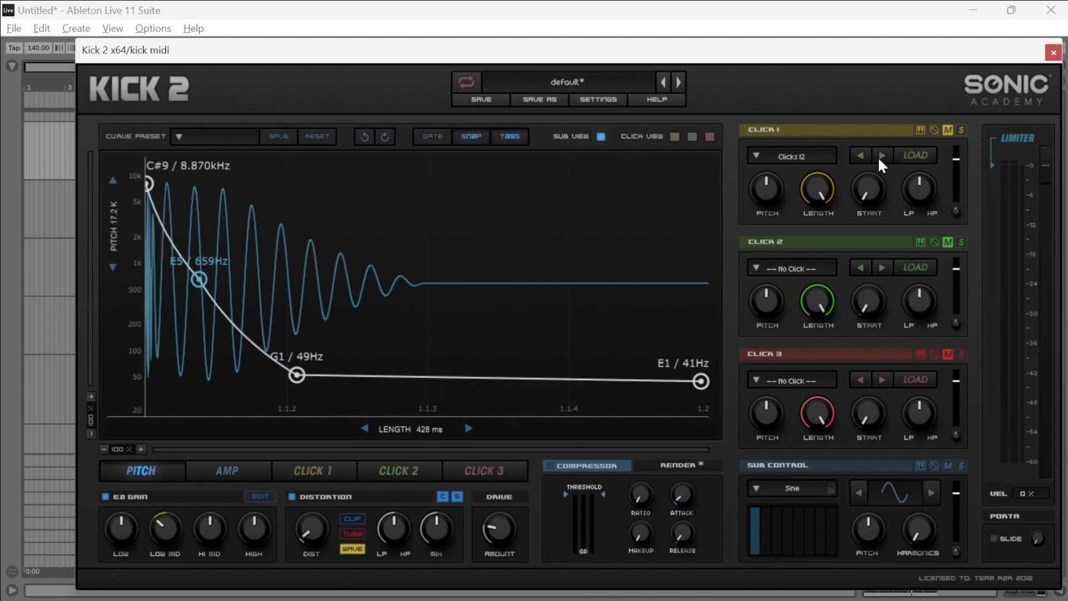
pyautogui.moveTo(934, 57); pyautogui.dragTo(870, 55)
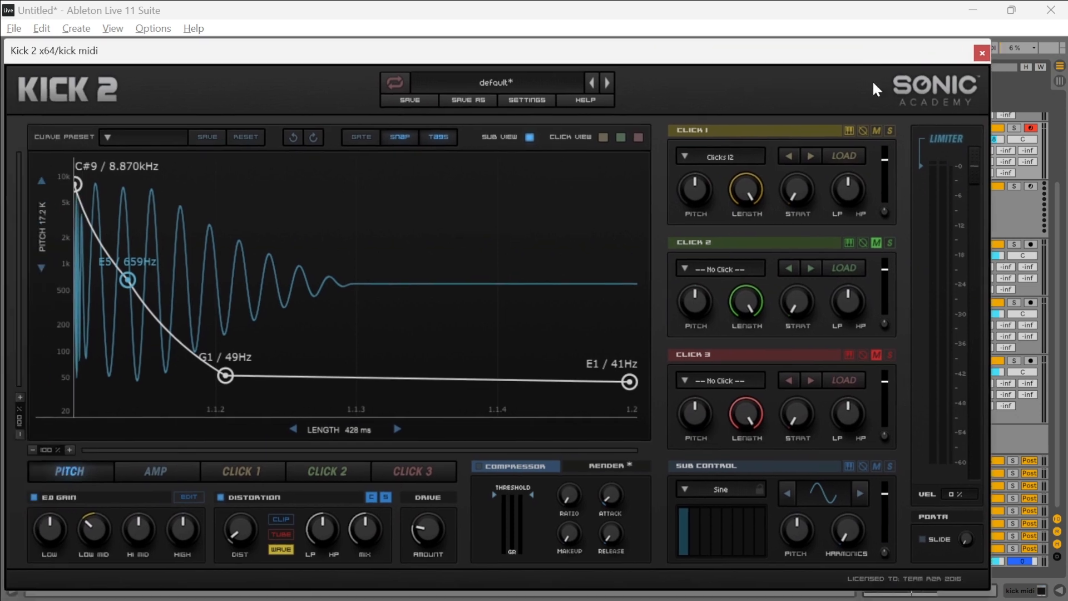
pyautogui.press('space')
pyautogui.moveTo(885, 162); pyautogui.dragTo(885, 221)
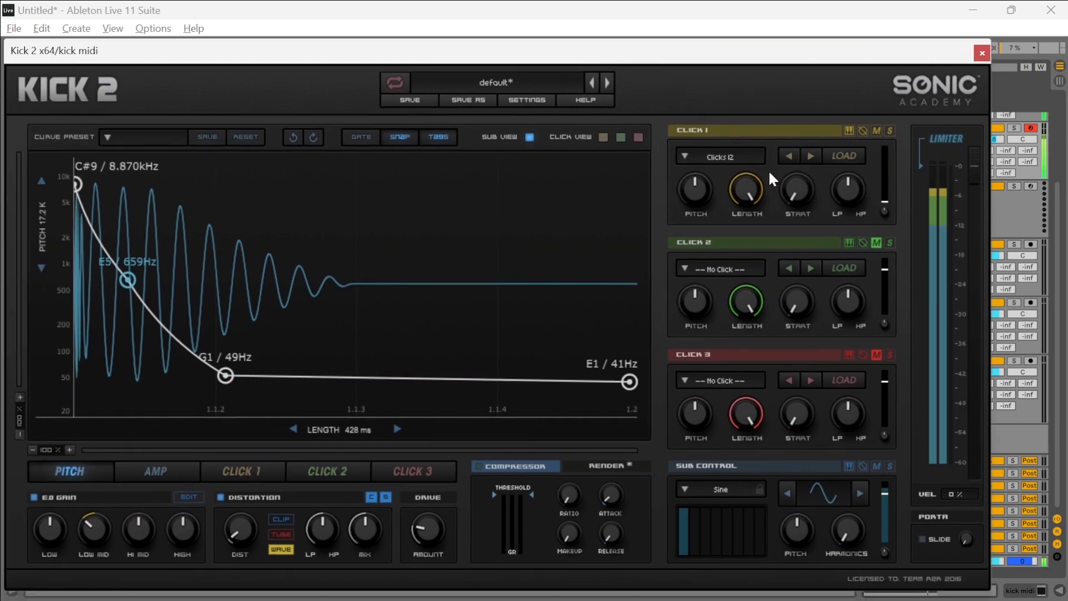
pyautogui.moveTo(874, 198); pyautogui.dragTo(895, 165)
# Step: Audition the preceding Click 1 samples one by one back to Clicks 01
pyautogui.click(788, 159)
pyautogui.click(789, 158)
pyautogui.click(789, 159)
pyautogui.click(789, 159)
pyautogui.click(789, 159)
pyautogui.click(789, 158)
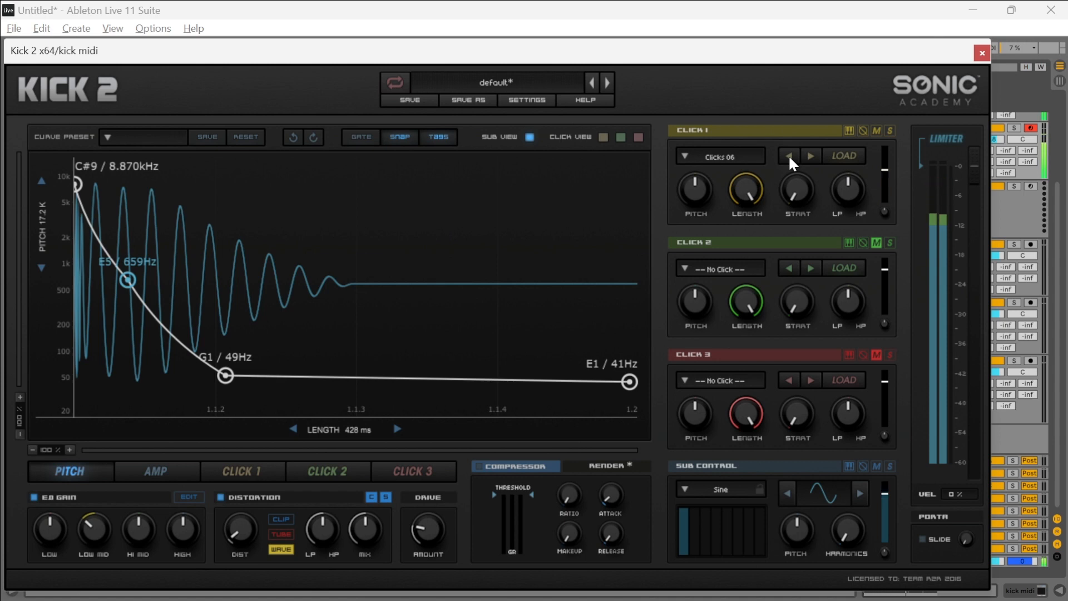
pyautogui.click(790, 159)
pyautogui.click(789, 156)
pyautogui.click(788, 155)
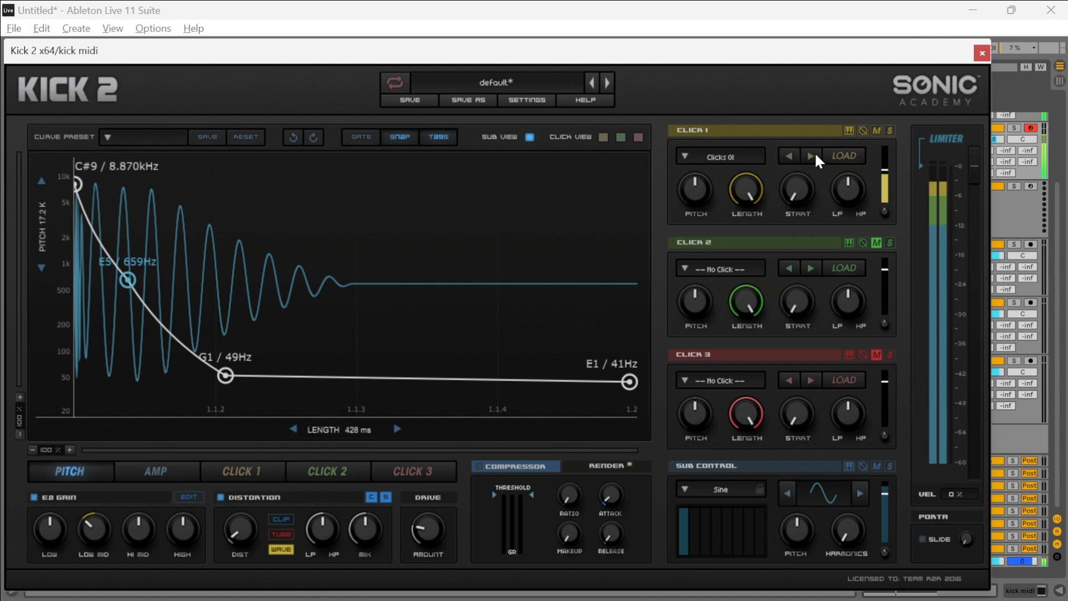
# Step: Audition the following Click 1 samples one by one up to Clicks 16
pyautogui.click(815, 156)
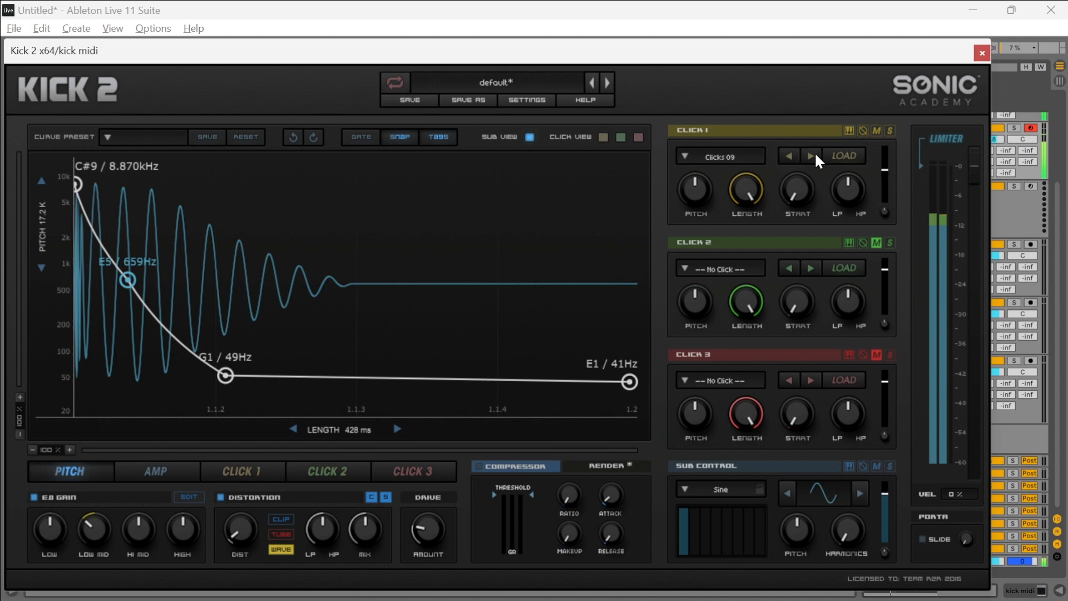
pyautogui.click(816, 156)
pyautogui.click(816, 157)
pyautogui.click(816, 156)
pyautogui.click(815, 157)
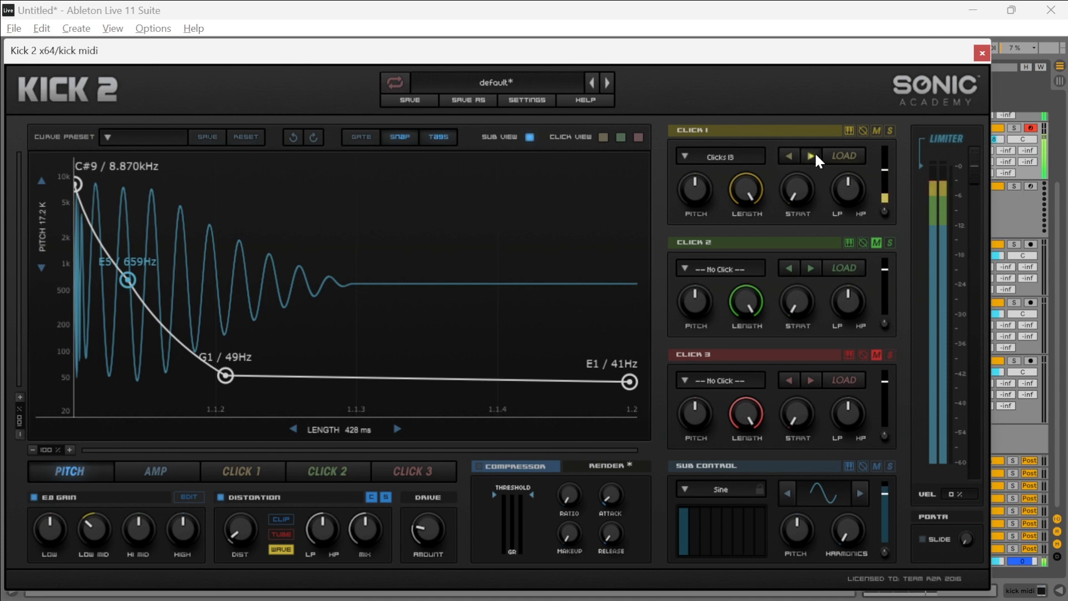
pyautogui.click(815, 156)
pyautogui.click(816, 156)
pyautogui.click(816, 157)
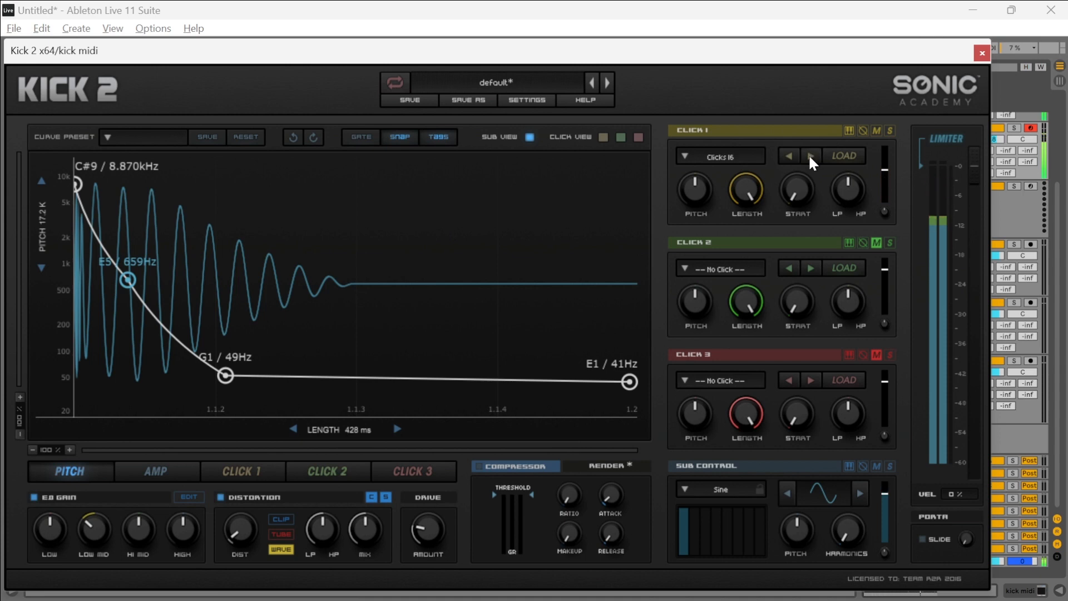
# Step: Continue auditioning Click 1 samples past the Clicks category, up to Hard 03
pyautogui.click(804, 158)
pyautogui.click(793, 158)
pyautogui.click(811, 158)
pyautogui.click(810, 153)
pyautogui.click(810, 153)
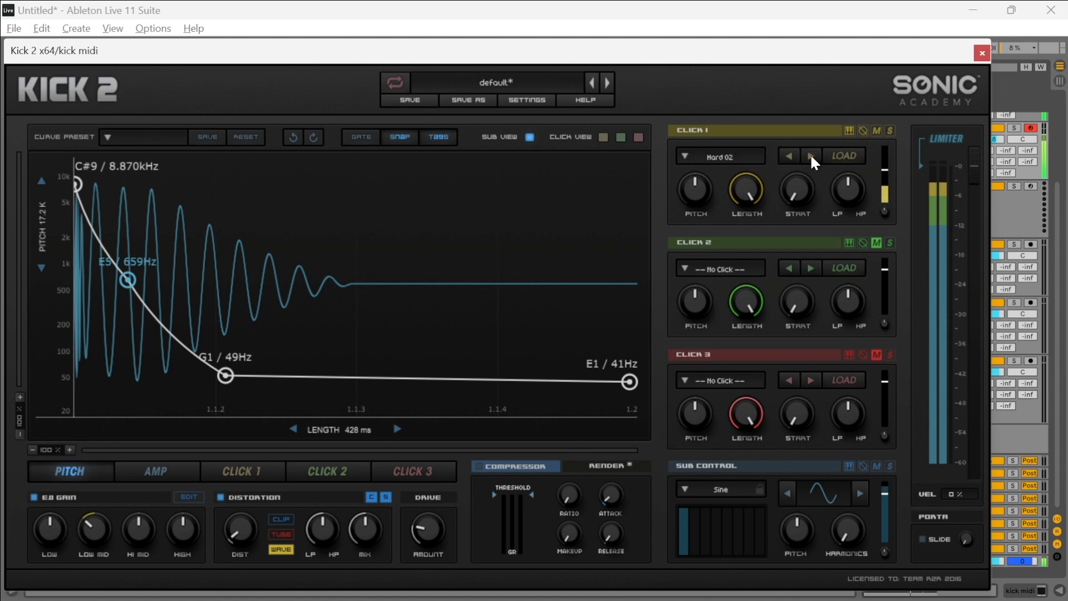
pyautogui.click(808, 154)
pyautogui.click(807, 155)
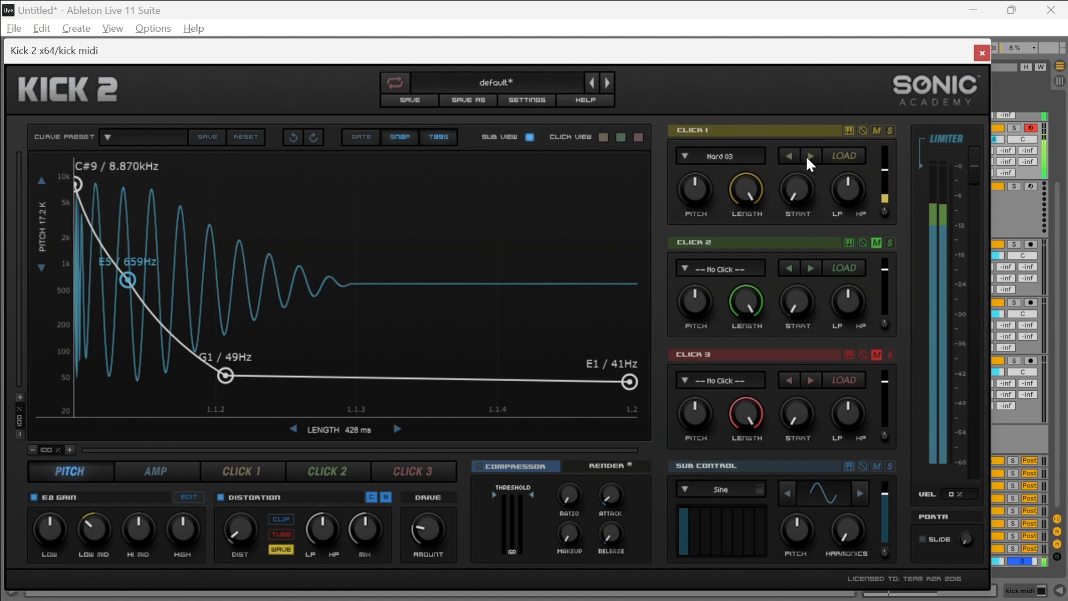
# Step: Audition Hats 03 and Hats 04 from the factory Hats category as the Click 1 sample
pyautogui.click(723, 158)
pyautogui.click(658, 293)
pyautogui.click(763, 269)
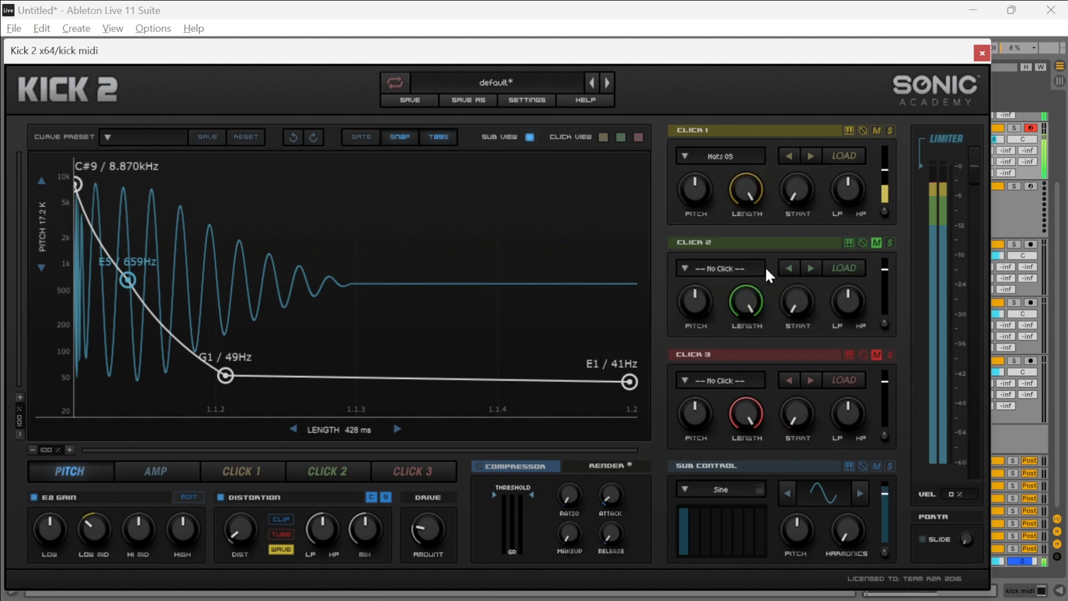
pyautogui.click(707, 159)
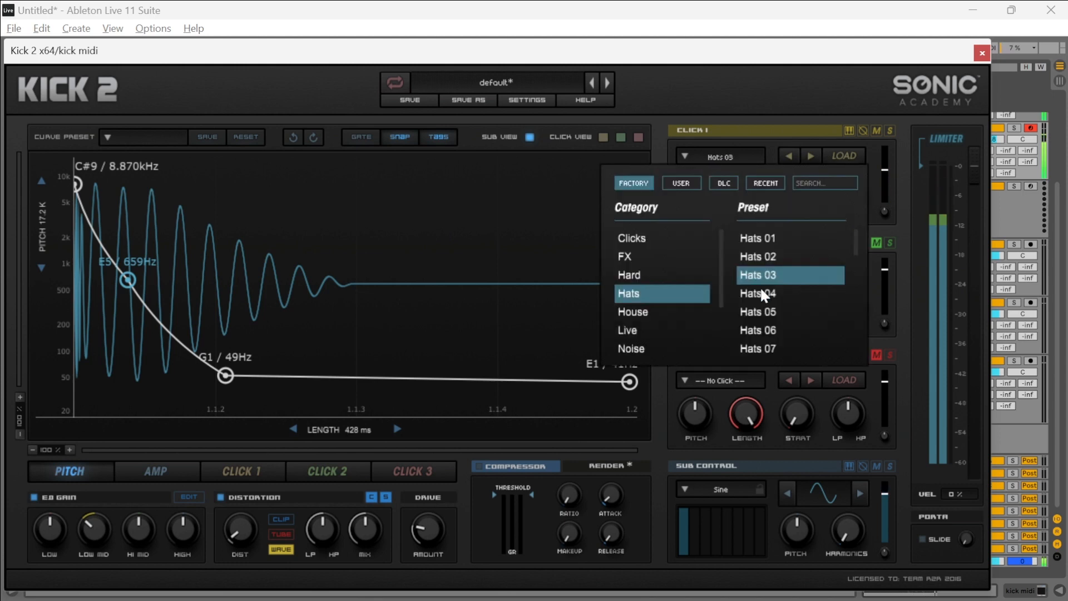
pyautogui.click(758, 286)
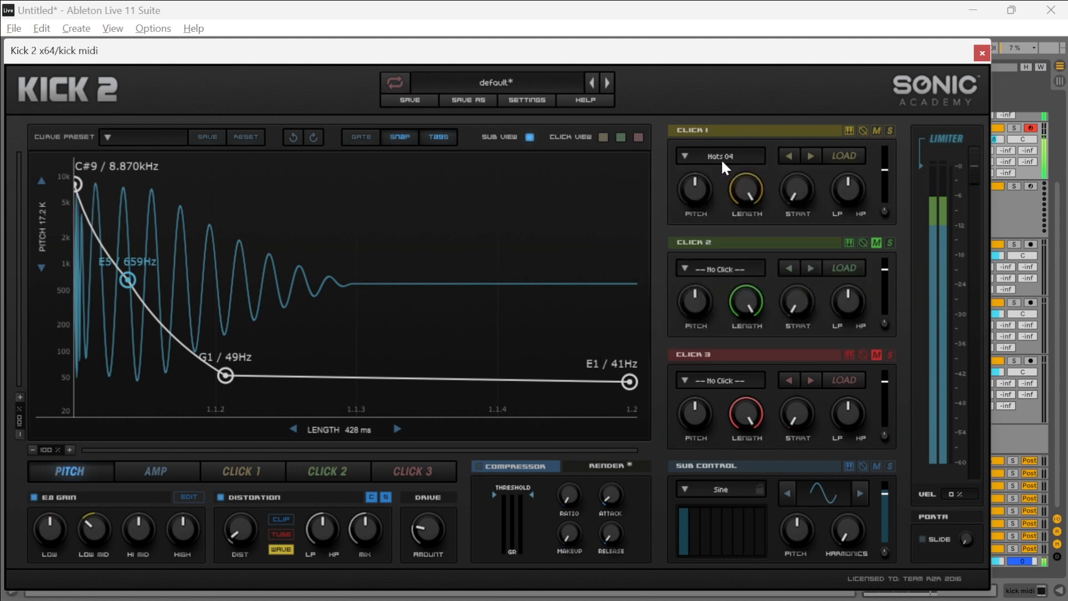
# Step: Load the factory sample Clicks 03 from the Clicks category into Click 1
pyautogui.click(705, 158)
pyautogui.click(705, 158)
pyautogui.click(704, 158)
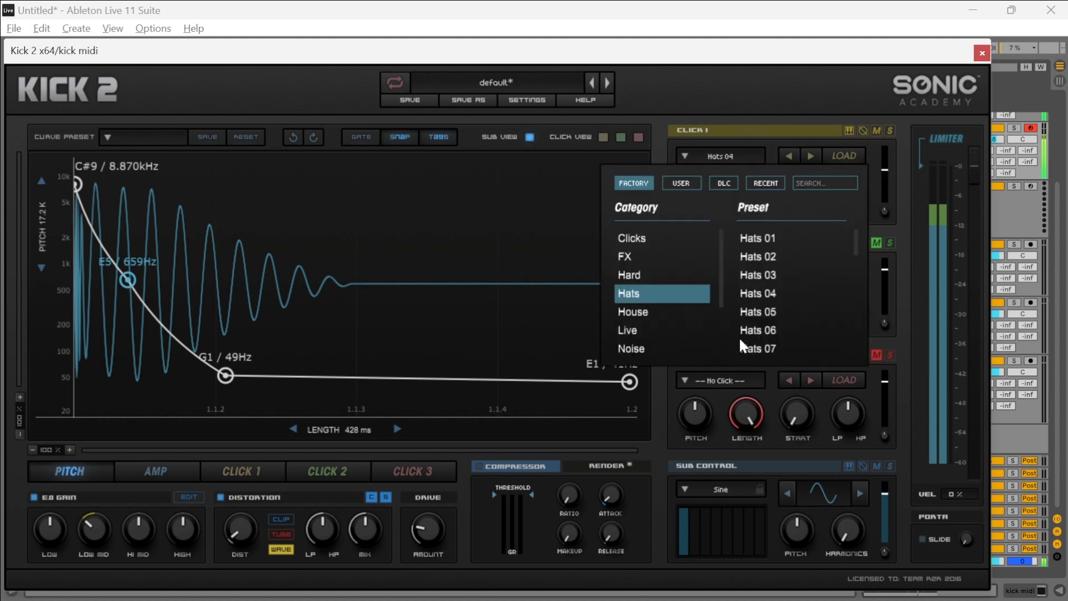
pyautogui.click(637, 238)
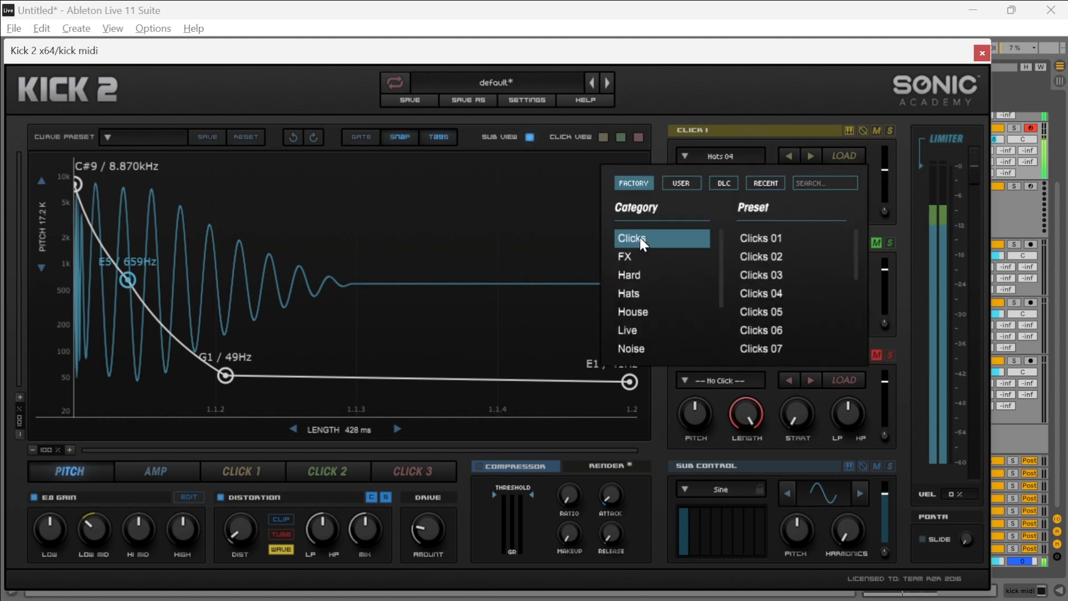
pyautogui.click(746, 276)
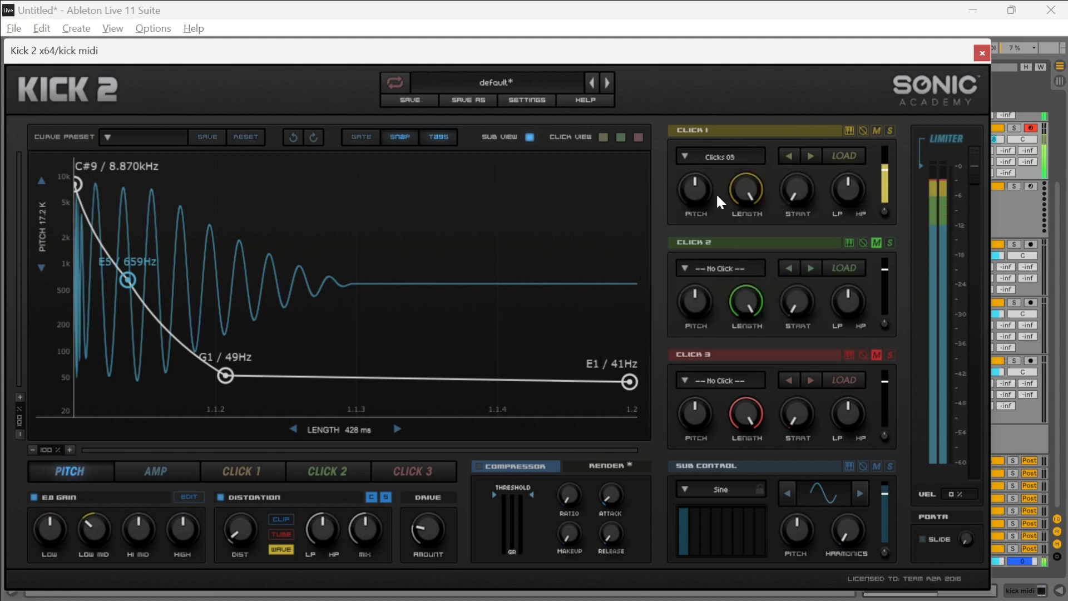
# Step: Audition the next Click 1 samples in order and settle on Clicks 10
pyautogui.click(811, 155)
pyautogui.click(810, 155)
pyautogui.click(811, 156)
pyautogui.click(811, 155)
pyautogui.click(811, 155)
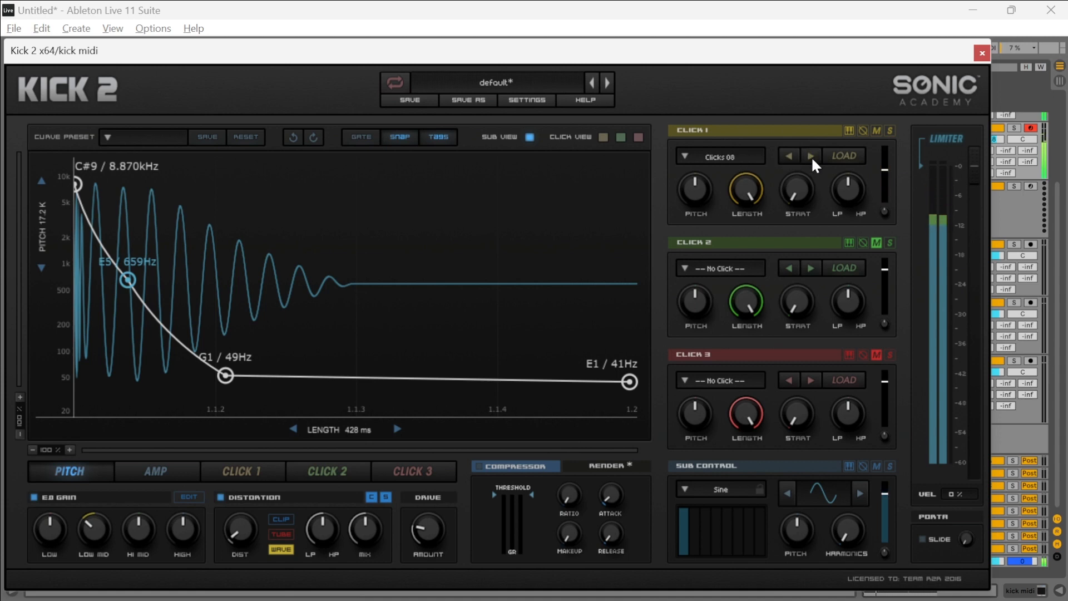
pyautogui.click(811, 155)
# Step: Fine-tune the Click 1 level, raise its pitch and shorten its length to about 67 %
pyautogui.moveTo(885, 170)
pyautogui.mouseDown()
pyautogui.moveTo(890, 198)
pyautogui.moveTo(893, 174)
pyautogui.mouseUp()
pyautogui.moveTo(695, 195); pyautogui.dragTo(748, 181)
pyautogui.moveTo(887, 174); pyautogui.dragTo(888, 169)
pyautogui.moveTo(747, 190); pyautogui.dragTo(795, 309)
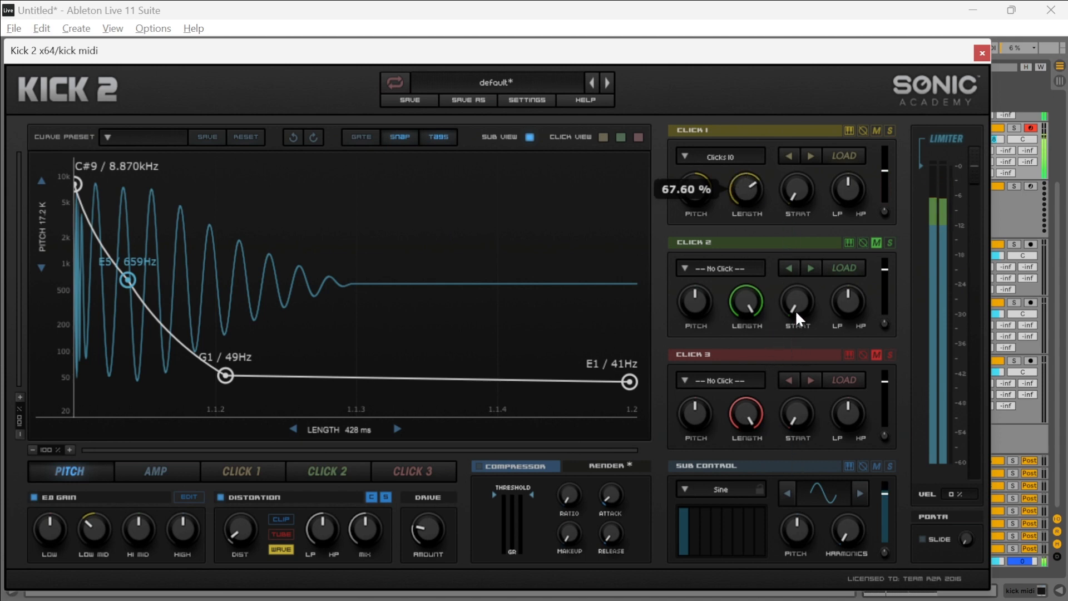
pyautogui.moveTo(757, 191); pyautogui.dragTo(767, 212)
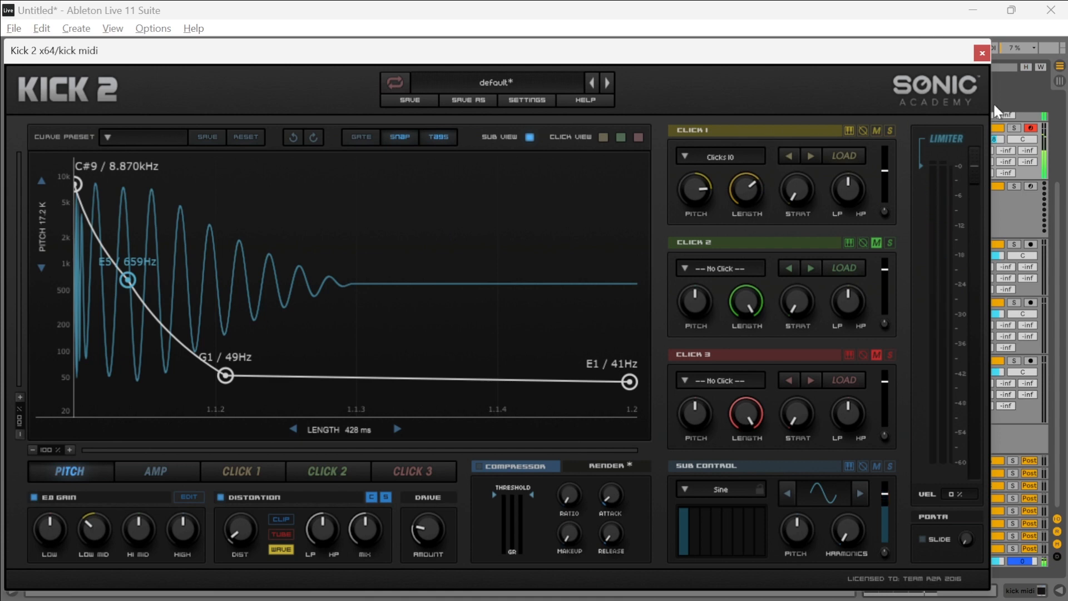
# Step: Close the Kick 2 window and place the playback start at bar 17 on the kick track
pyautogui.click(982, 54)
pyautogui.scroll(4, 334, 356)
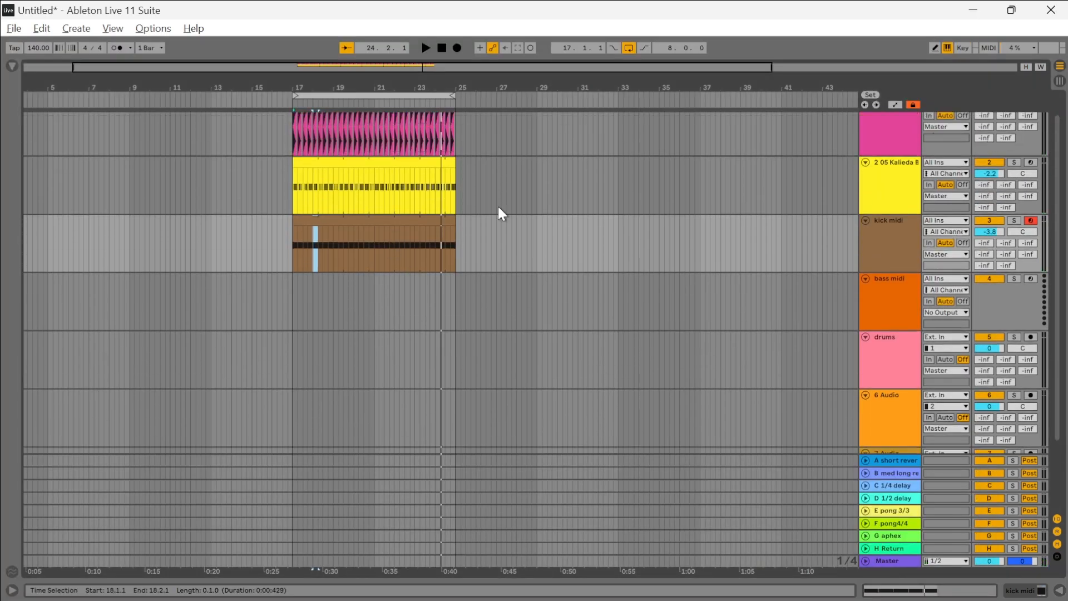
pyautogui.click(305, 259)
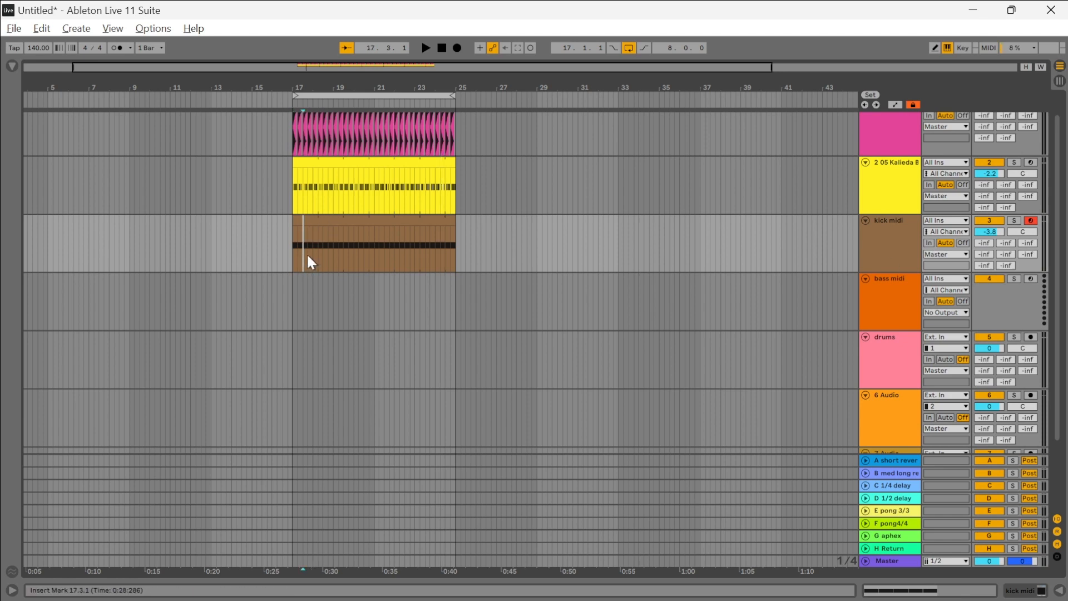
pyautogui.click(296, 140)
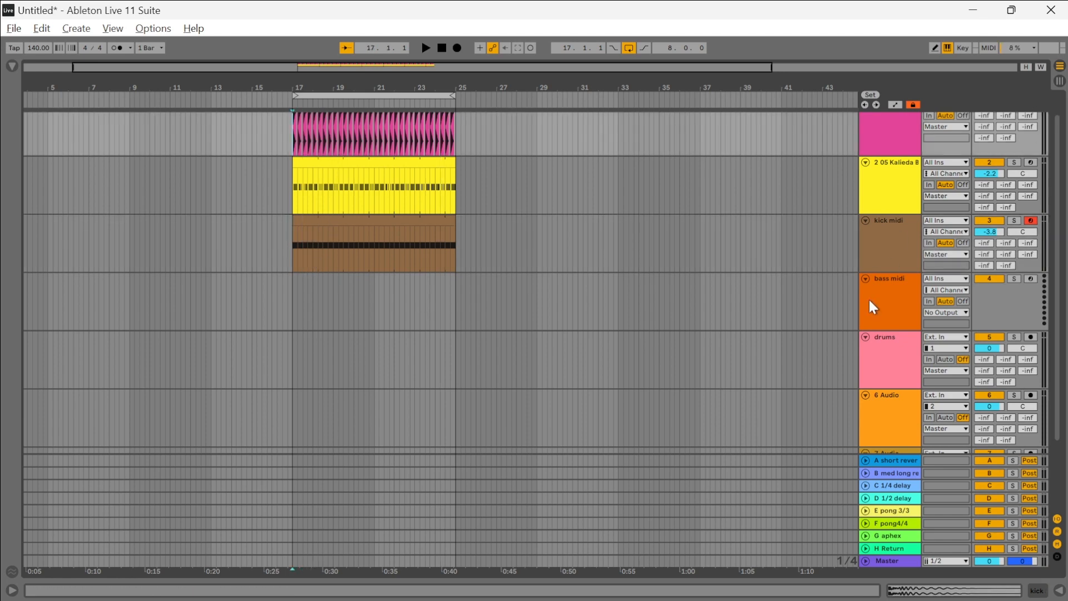
# Step: Play the reference kick track on its own from bar 17, then release its solo
pyautogui.scroll(1, 876, 289)
pyautogui.scroll(1, 940, 245)
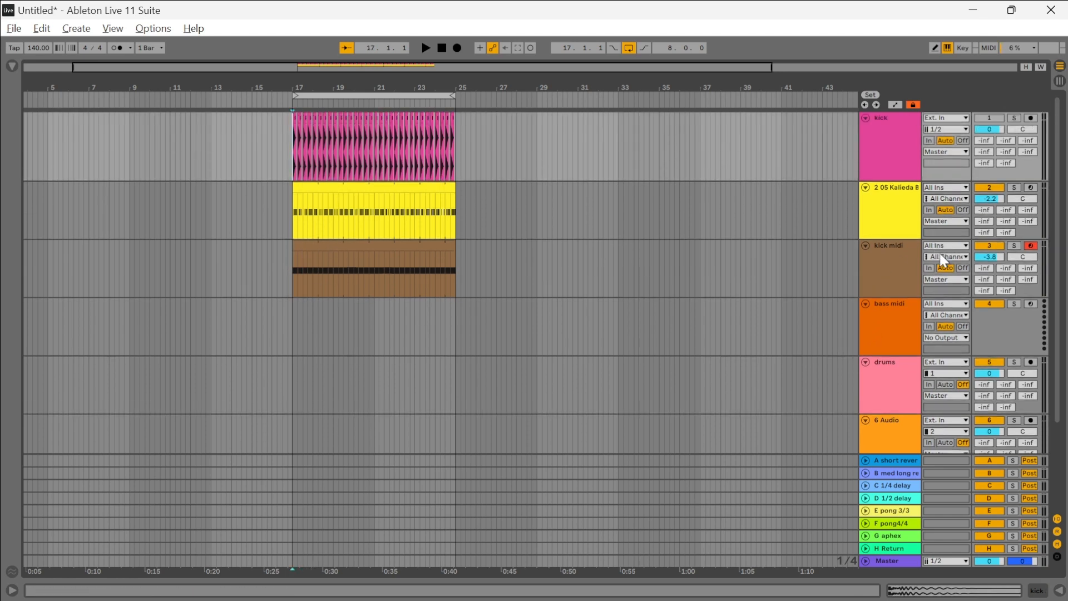
pyautogui.click(1016, 119)
pyautogui.press('space')
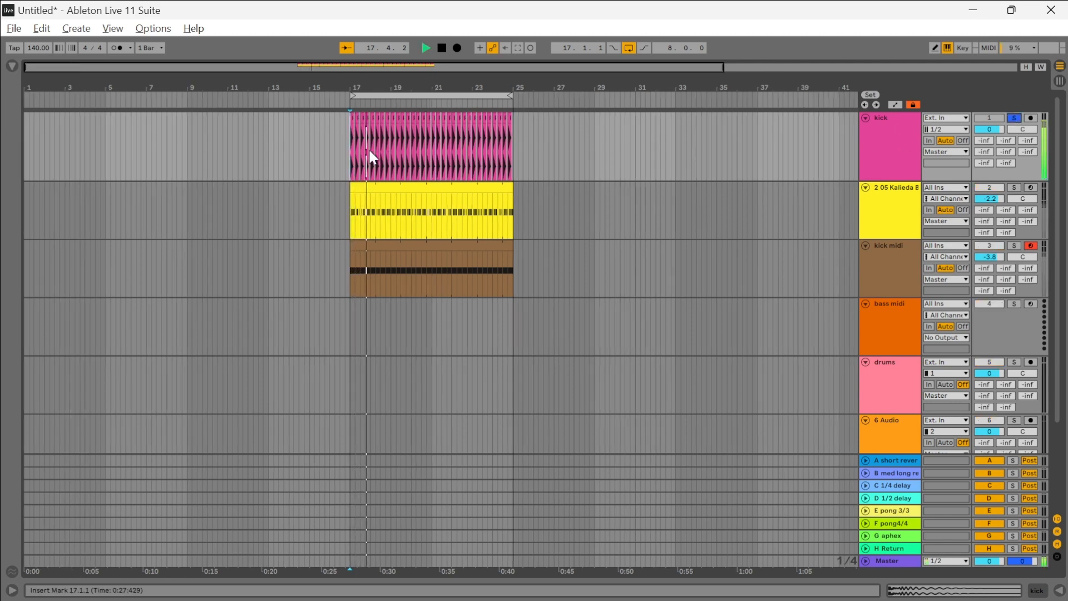
pyautogui.press('space')
pyautogui.click(1015, 118)
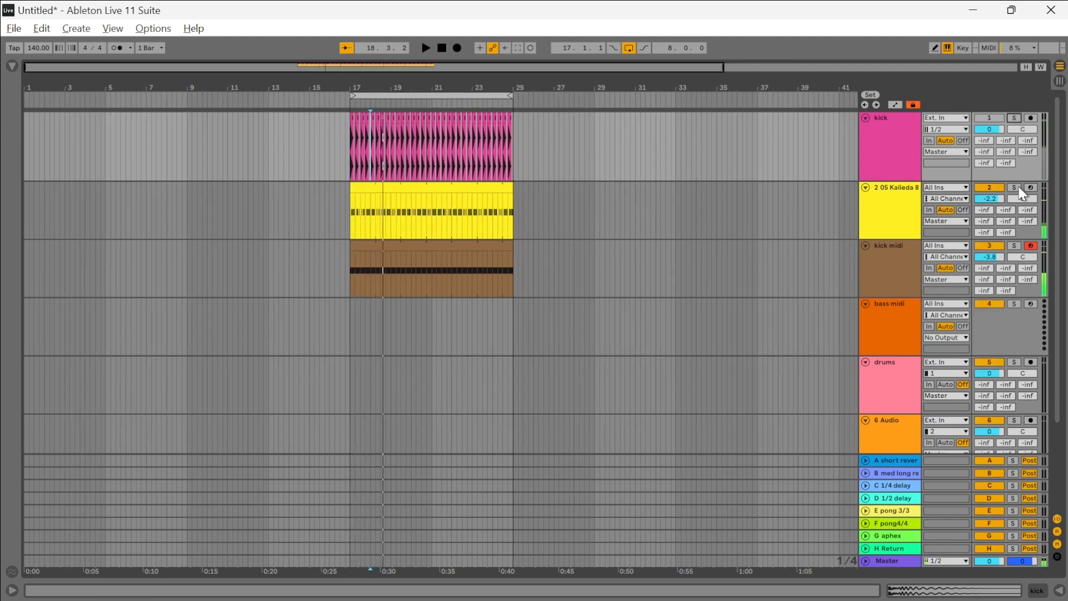
# Step: Compare the kick midi and kick tracks by alternating their solos, ending with kick midi soloed and playing from around bar 22
pyautogui.click(1016, 245)
pyautogui.press('space')
pyautogui.click(883, 269)
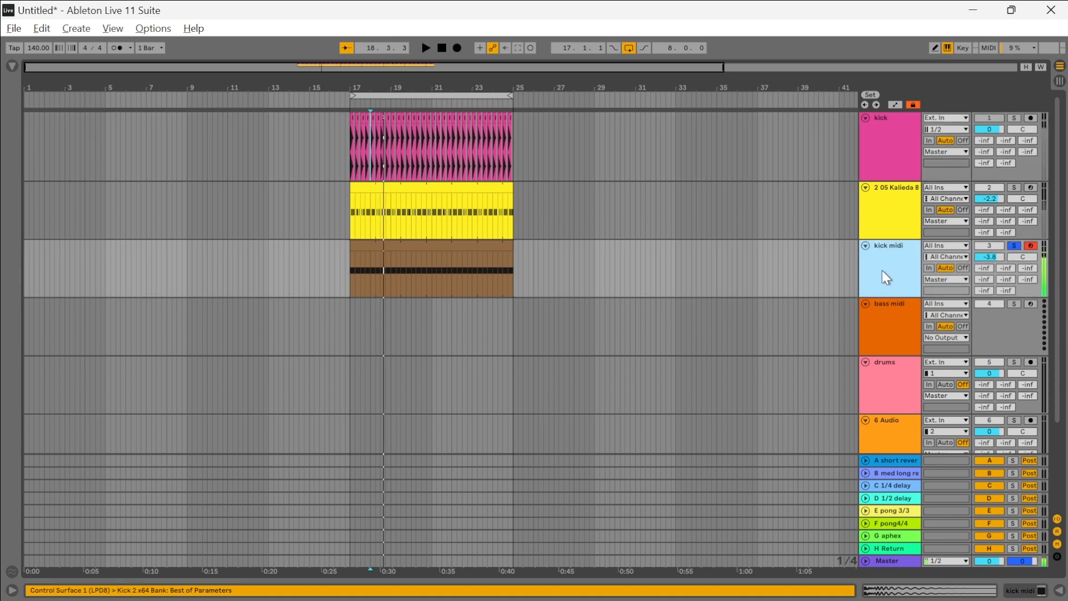
pyautogui.click(1015, 118)
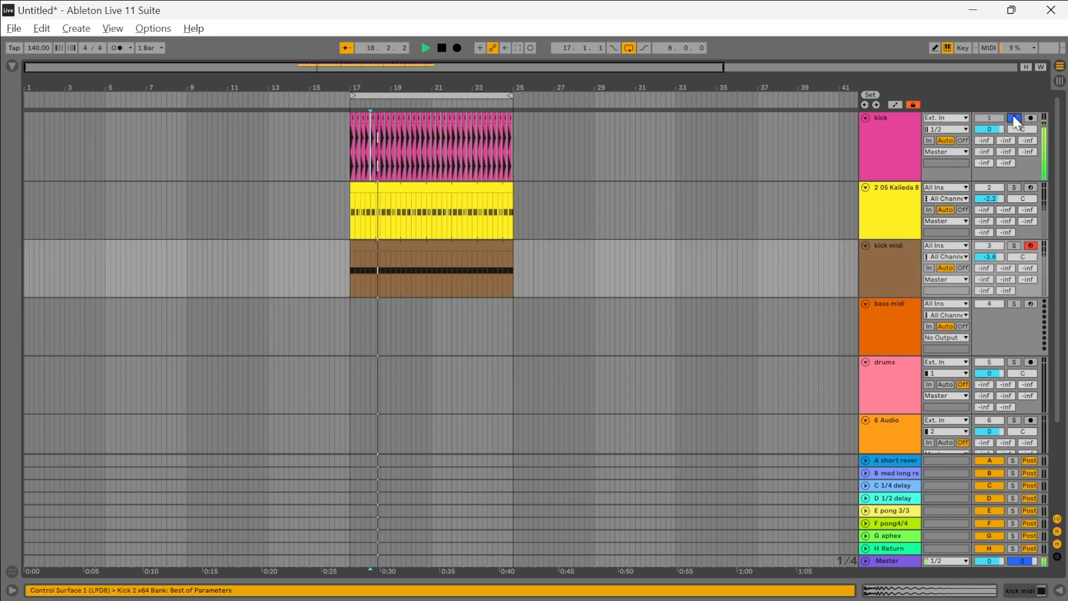
pyautogui.press('space')
pyautogui.click(1014, 245)
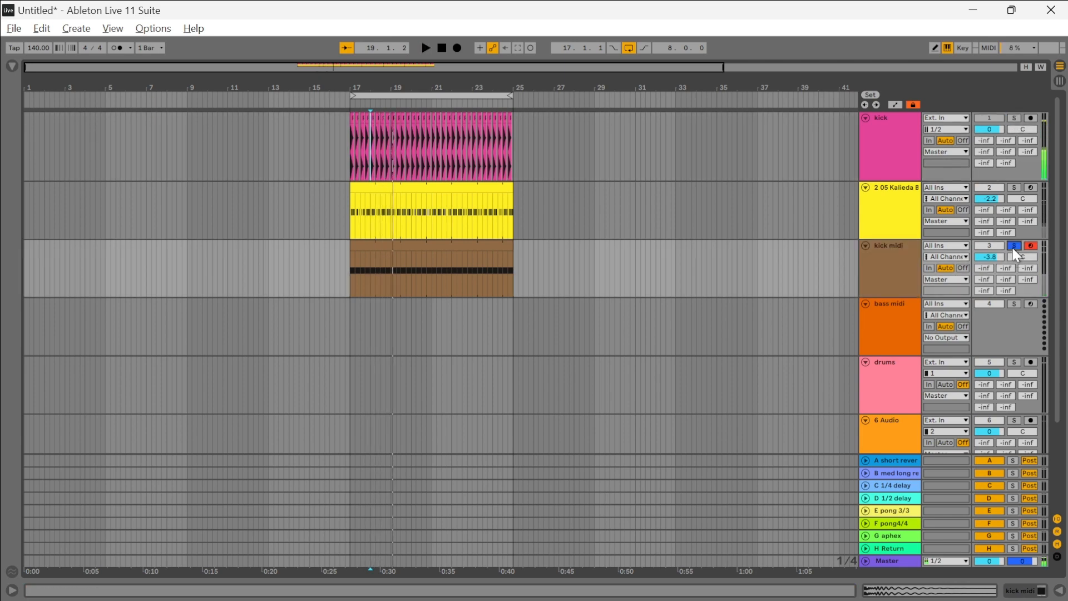
pyautogui.click(906, 275)
pyautogui.click(459, 273)
pyautogui.press('space')
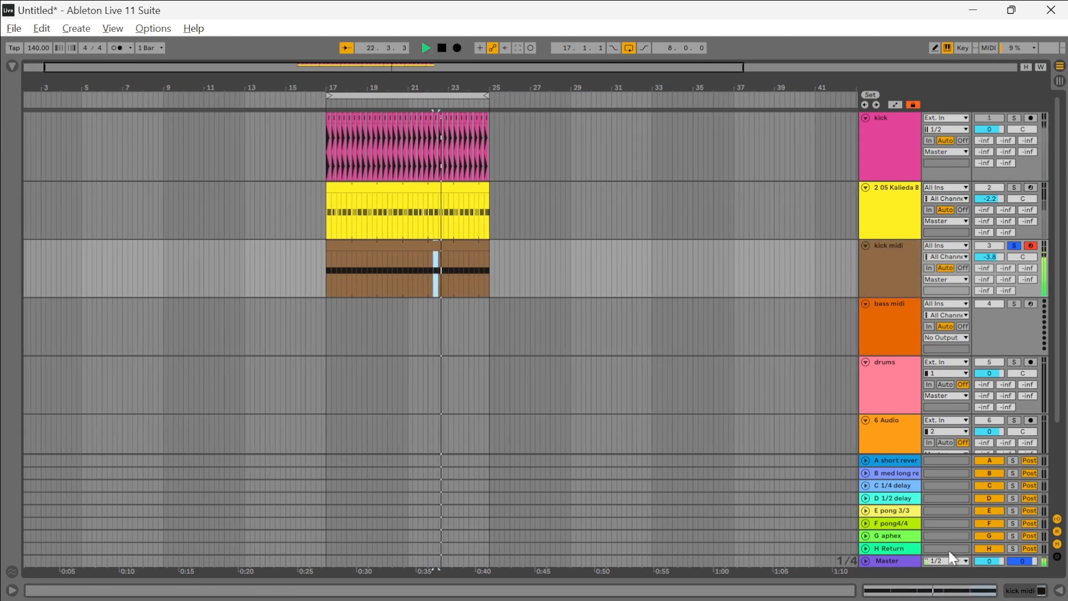
# Step: Reopen Kick 2 from the kick midi track and move the pitch envelope's two middle nodes to about 622 Hz and 52 Hz, slightly earlier
pyautogui.click(1027, 587)
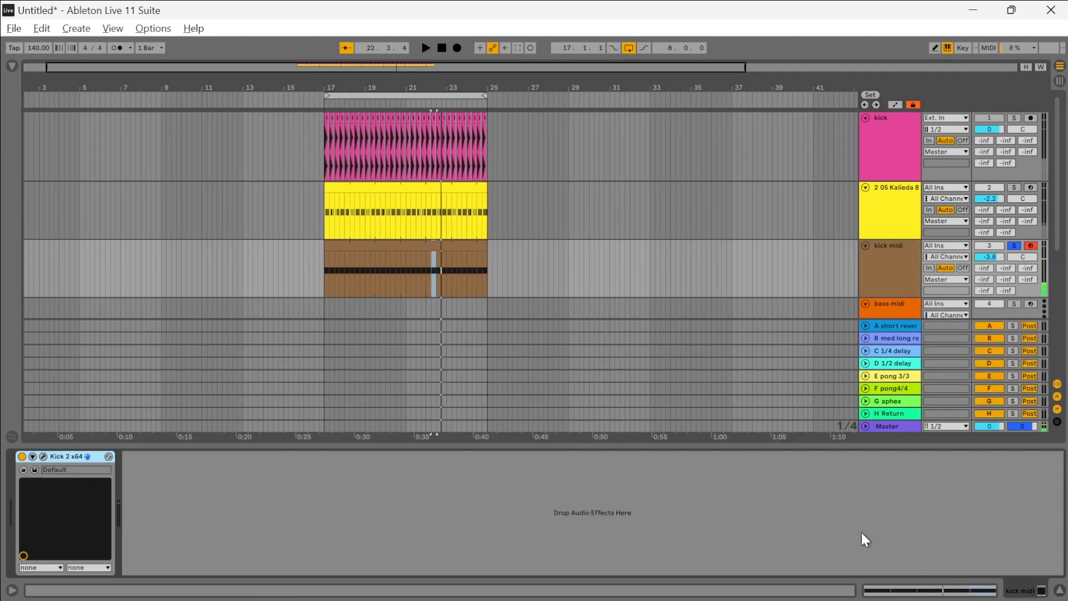
pyautogui.click(44, 457)
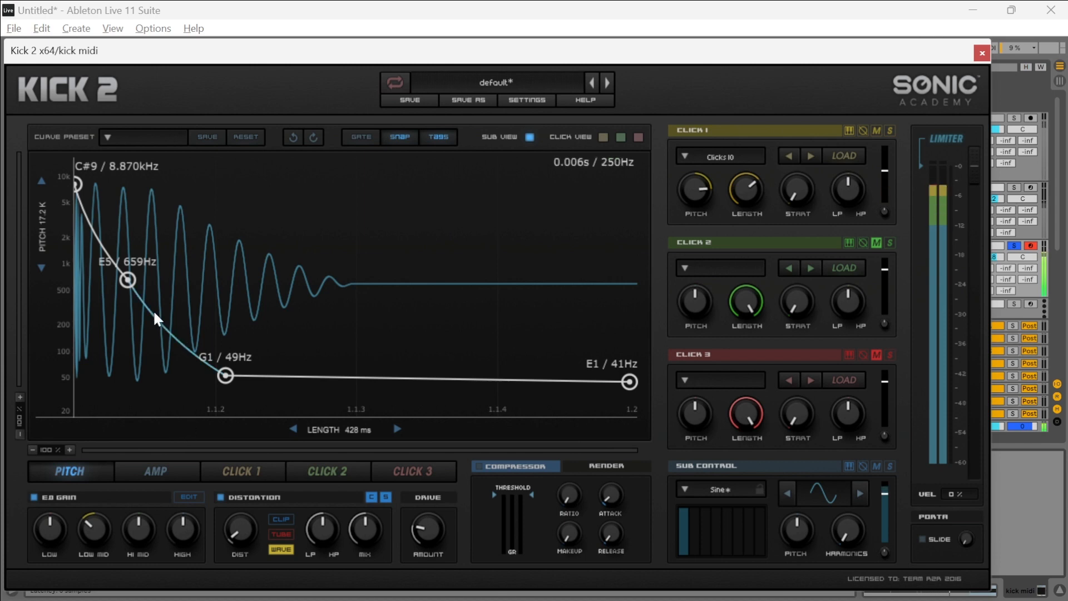
pyautogui.moveTo(129, 281)
pyautogui.mouseDown()
pyautogui.moveTo(161, 250)
pyautogui.moveTo(181, 295)
pyautogui.moveTo(98, 273)
pyautogui.moveTo(119, 282)
pyautogui.mouseUp()
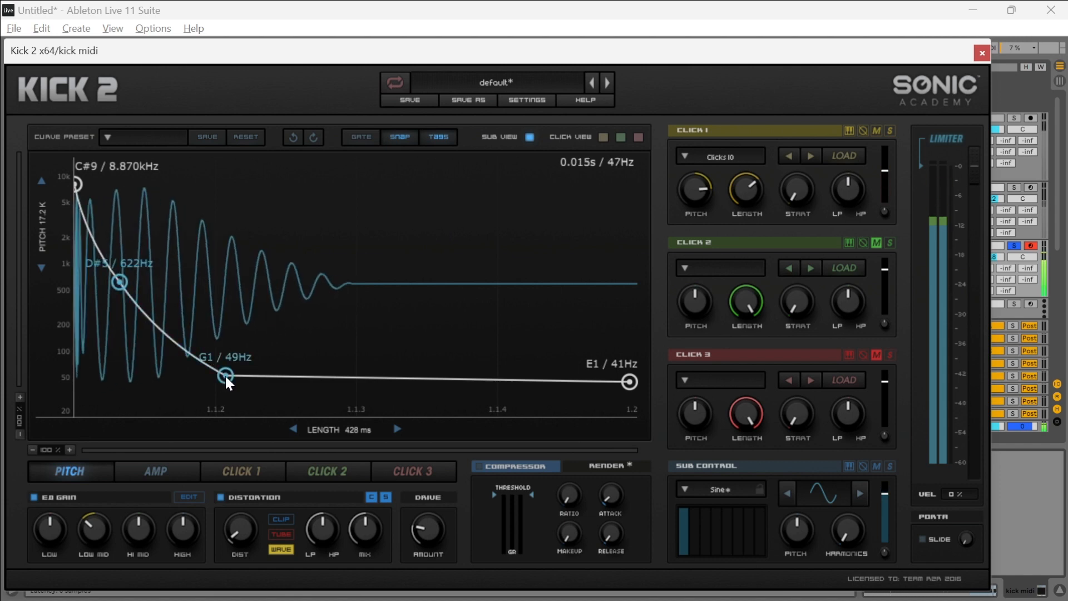
pyautogui.moveTo(225, 376)
pyautogui.mouseDown()
pyautogui.moveTo(219, 325)
pyautogui.moveTo(222, 371)
pyautogui.moveTo(214, 381)
pyautogui.moveTo(212, 373)
pyautogui.mouseUp()
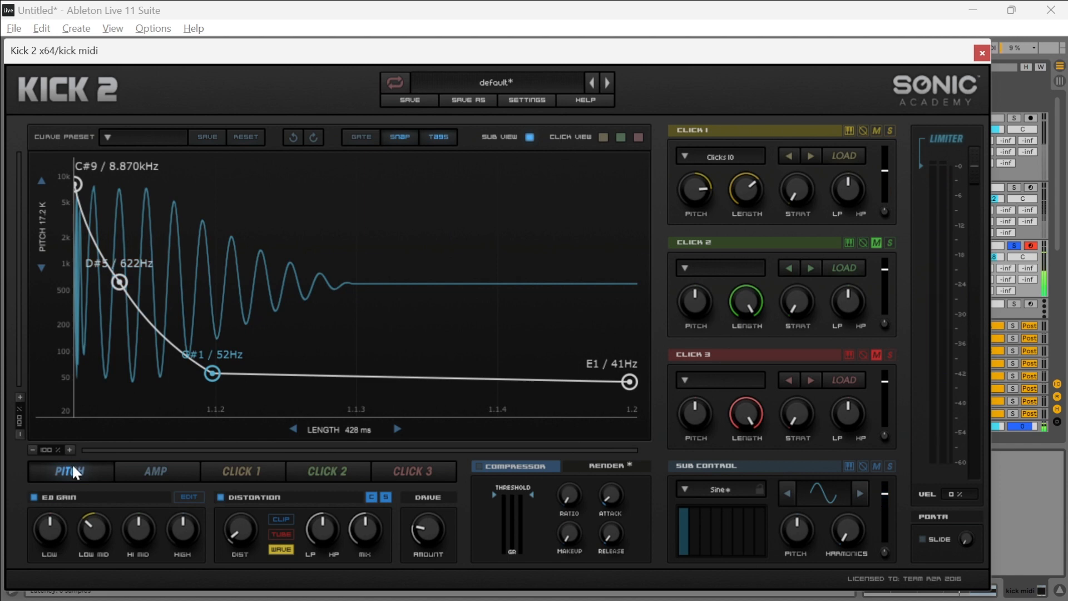
# Step: Reshape the amp envelope with its upper nodes at about 0.87, 0.58, 0.89, 0.72, 0.88 and 0.91
pyautogui.click(126, 472)
pyautogui.moveTo(157, 258)
pyautogui.mouseDown()
pyautogui.moveTo(149, 258)
pyautogui.moveTo(155, 78)
pyautogui.moveTo(160, 240)
pyautogui.mouseUp()
pyautogui.moveTo(102, 194)
pyautogui.mouseDown()
pyautogui.moveTo(59, 172)
pyautogui.moveTo(84, 193)
pyautogui.mouseUp()
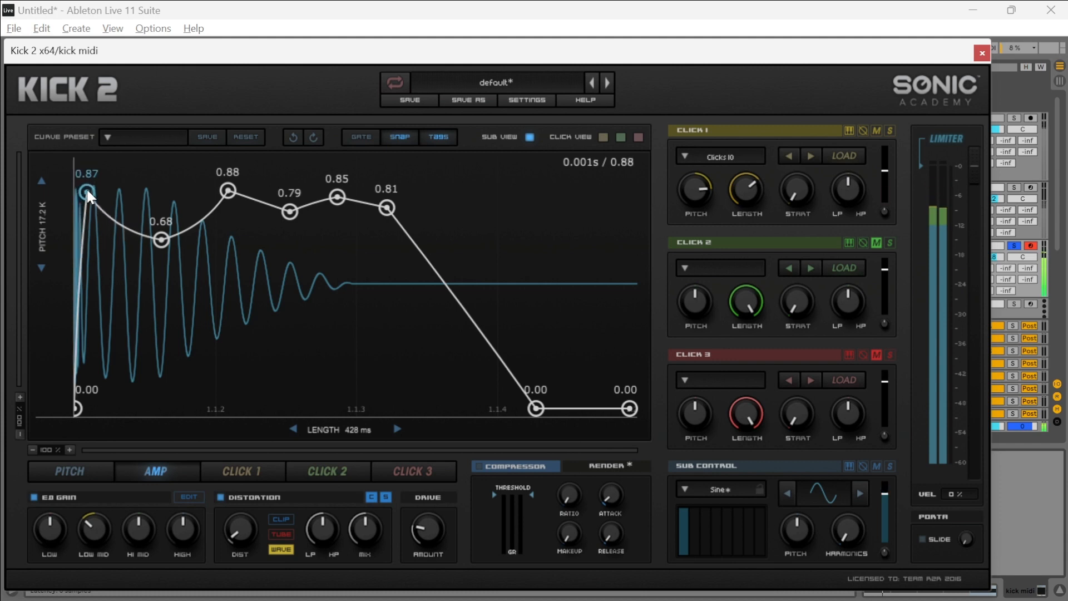
pyautogui.moveTo(167, 240); pyautogui.dragTo(160, 265)
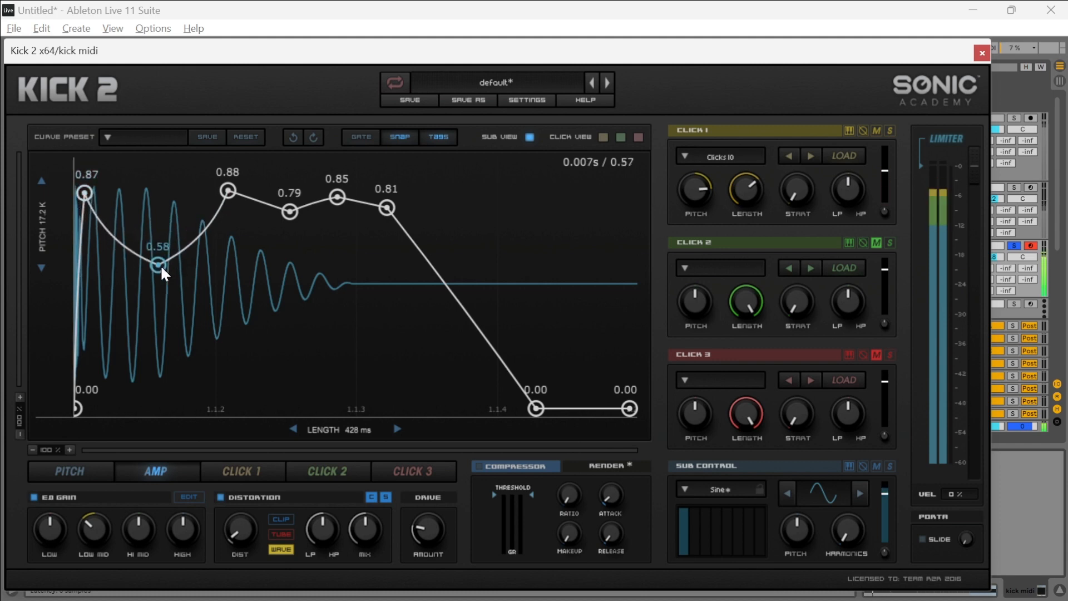
pyautogui.moveTo(227, 191)
pyautogui.mouseDown()
pyautogui.moveTo(203, 170)
pyautogui.moveTo(216, 184)
pyautogui.mouseUp()
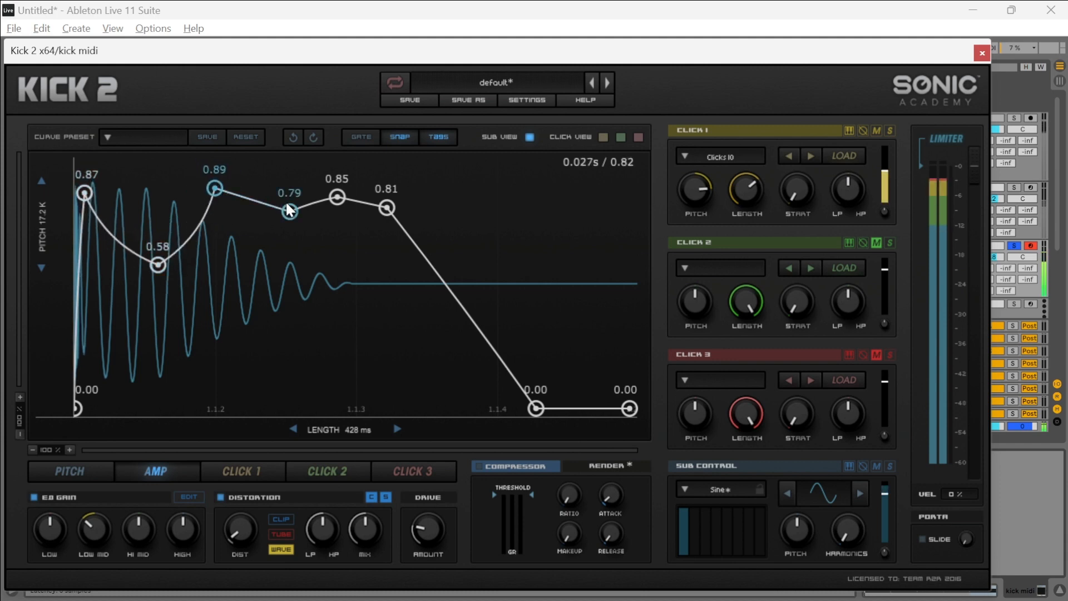
pyautogui.moveTo(289, 212); pyautogui.dragTo(389, 179)
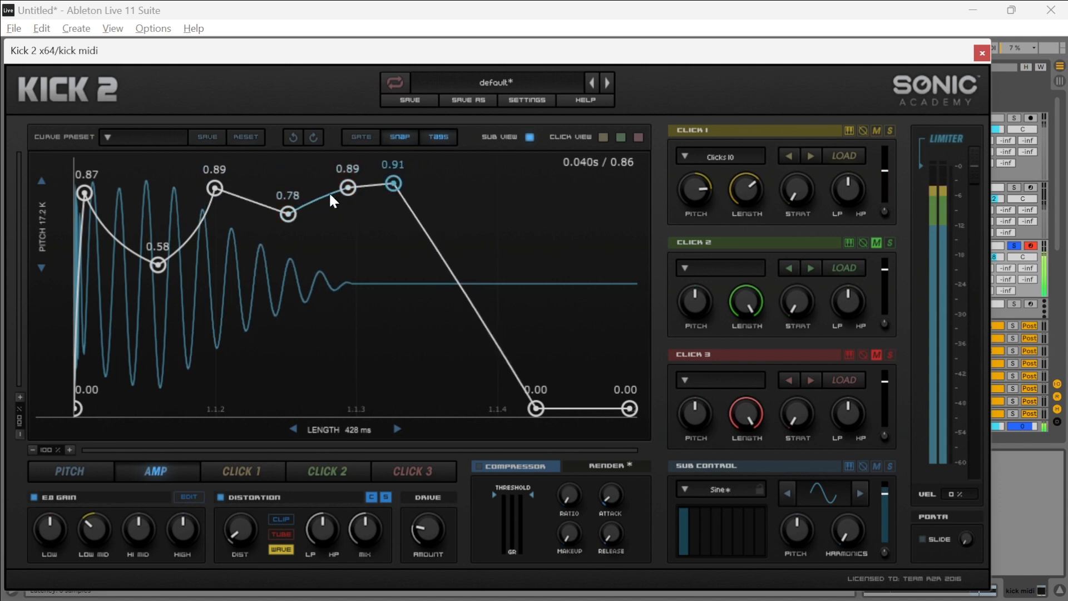
pyautogui.moveTo(296, 218); pyautogui.dragTo(294, 234)
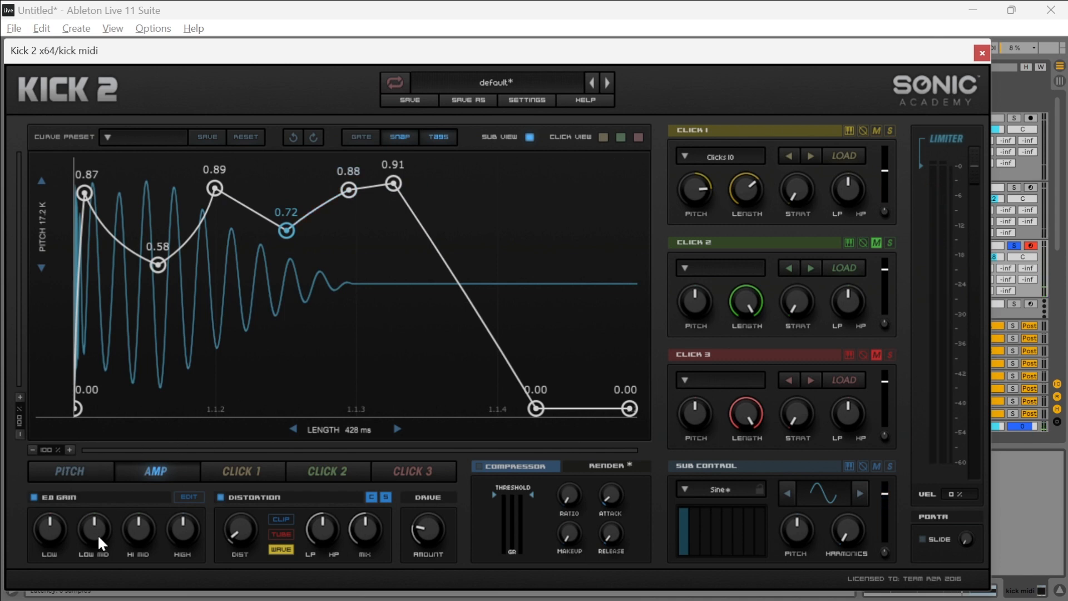
# Step: Set the low-mid EQ gain to neutral with the lows slightly raised, and fine-tune the drive amount
pyautogui.moveTo(96, 533); pyautogui.dragTo(58, 557)
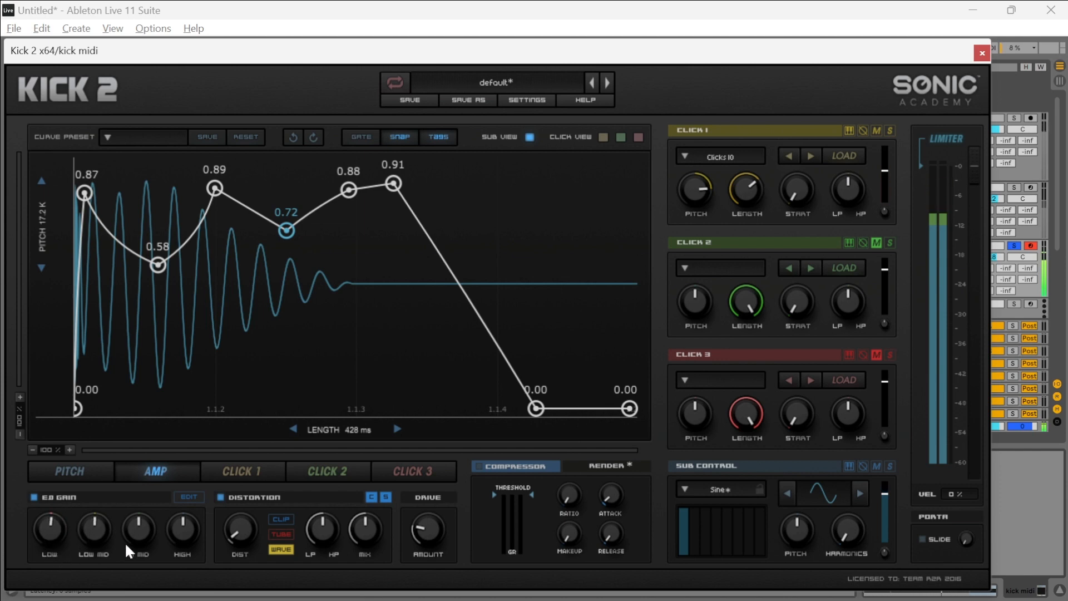
pyautogui.moveTo(143, 535)
pyautogui.mouseDown()
pyautogui.moveTo(151, 482)
pyautogui.moveTo(145, 529)
pyautogui.mouseUp()
pyautogui.moveTo(417, 538)
pyautogui.mouseDown()
pyautogui.moveTo(432, 465)
pyautogui.moveTo(431, 552)
pyautogui.mouseUp()
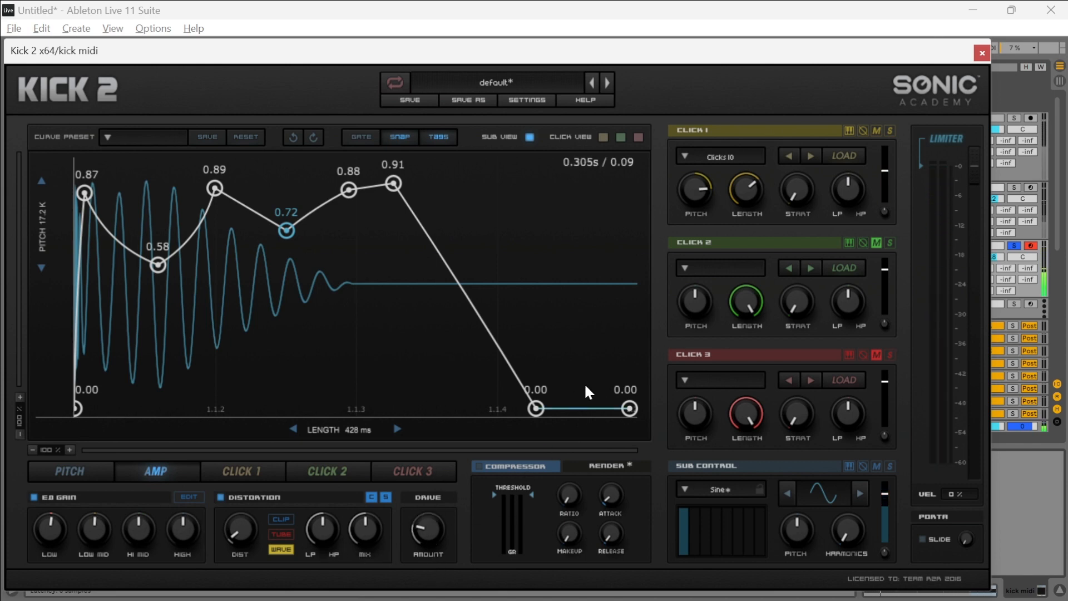
pyautogui.click(481, 465)
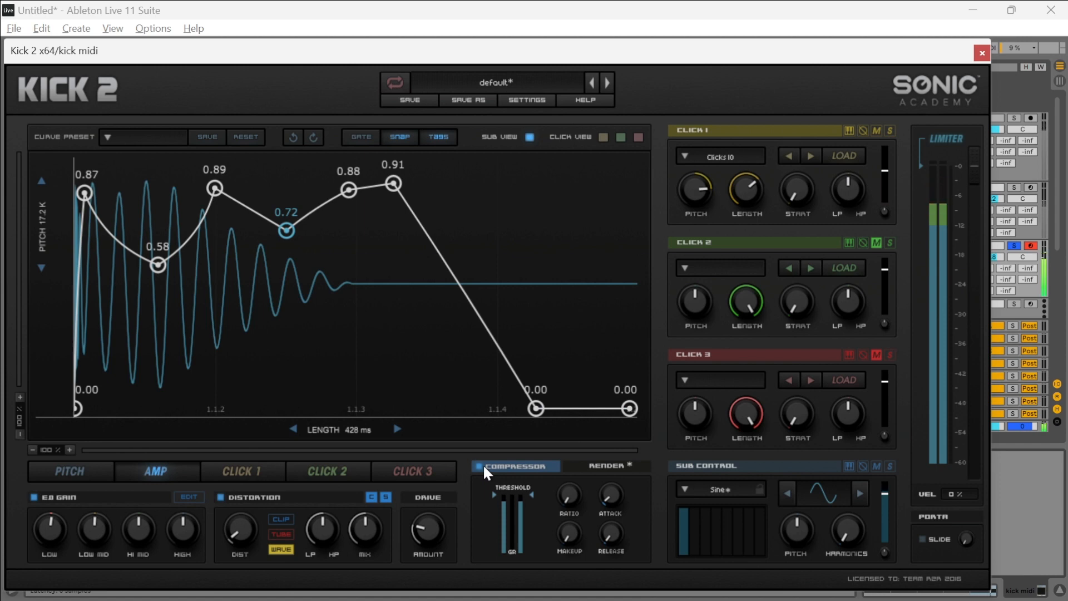
pyautogui.moveTo(534, 492)
pyautogui.mouseDown()
pyautogui.moveTo(534, 536)
pyautogui.moveTo(535, 480)
pyautogui.mouseUp()
pyautogui.click(479, 466)
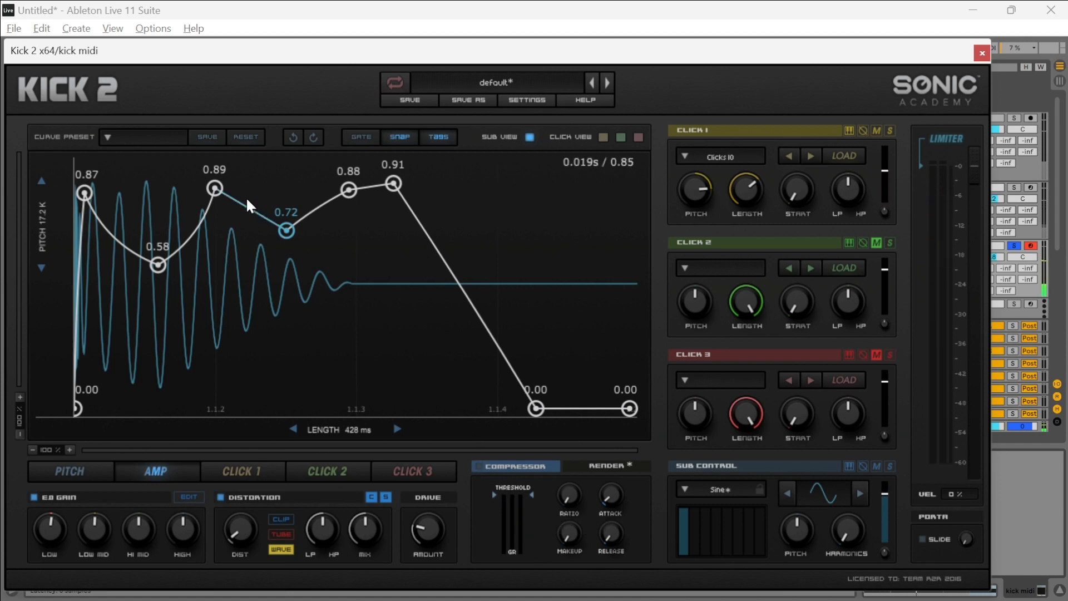
# Step: Reshape the amp envelope with its upper nodes at about 0.85, 0.58, 0.87, 0.74, 0.82 and 0.88, shifting the last peak later
pyautogui.moveTo(287, 230); pyautogui.dragTo(309, 210)
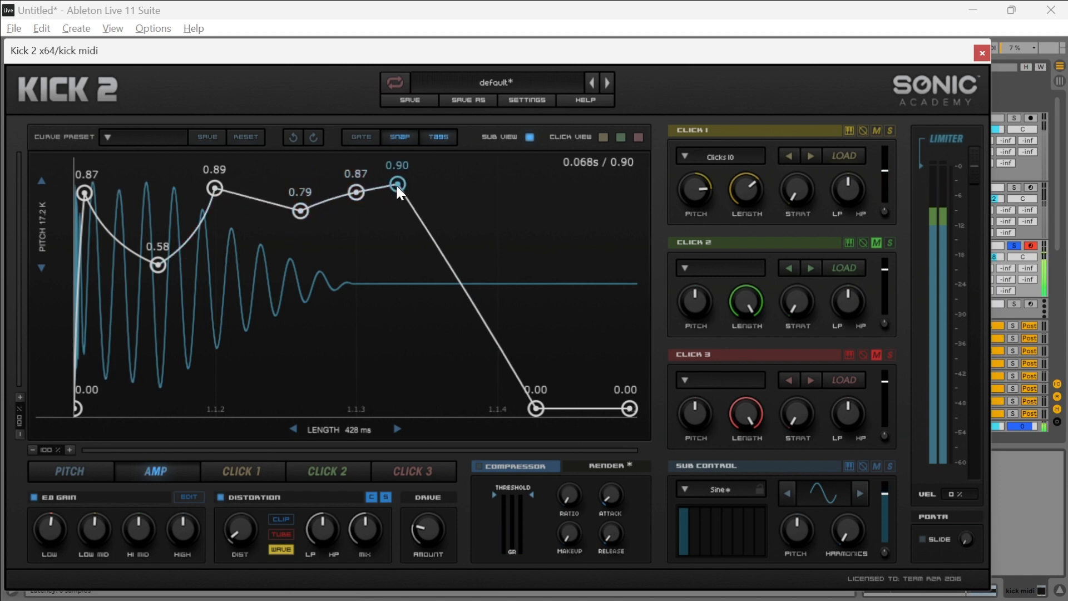
pyautogui.moveTo(397, 186); pyautogui.dragTo(431, 193)
pyautogui.moveTo(359, 193); pyautogui.dragTo(301, 212)
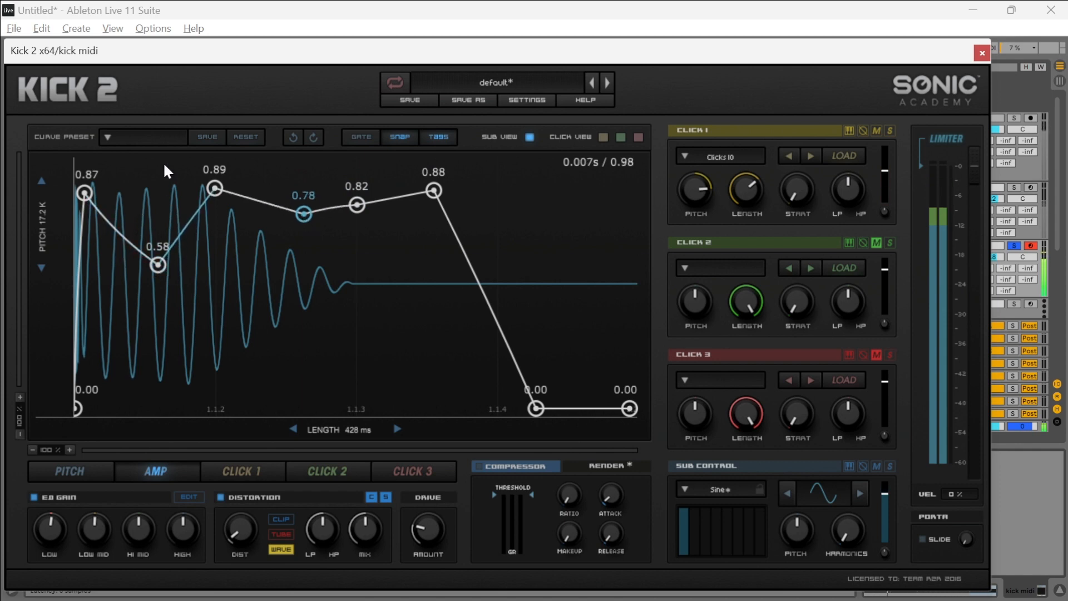
pyautogui.moveTo(84, 193)
pyautogui.mouseDown()
pyautogui.moveTo(59, 174)
pyautogui.moveTo(66, 163)
pyautogui.moveTo(66, 204)
pyautogui.mouseUp()
pyautogui.moveTo(221, 189); pyautogui.dragTo(199, 196)
pyautogui.moveTo(81, 202)
pyautogui.mouseDown()
pyautogui.moveTo(81, 169)
pyautogui.moveTo(82, 195)
pyautogui.mouseUp()
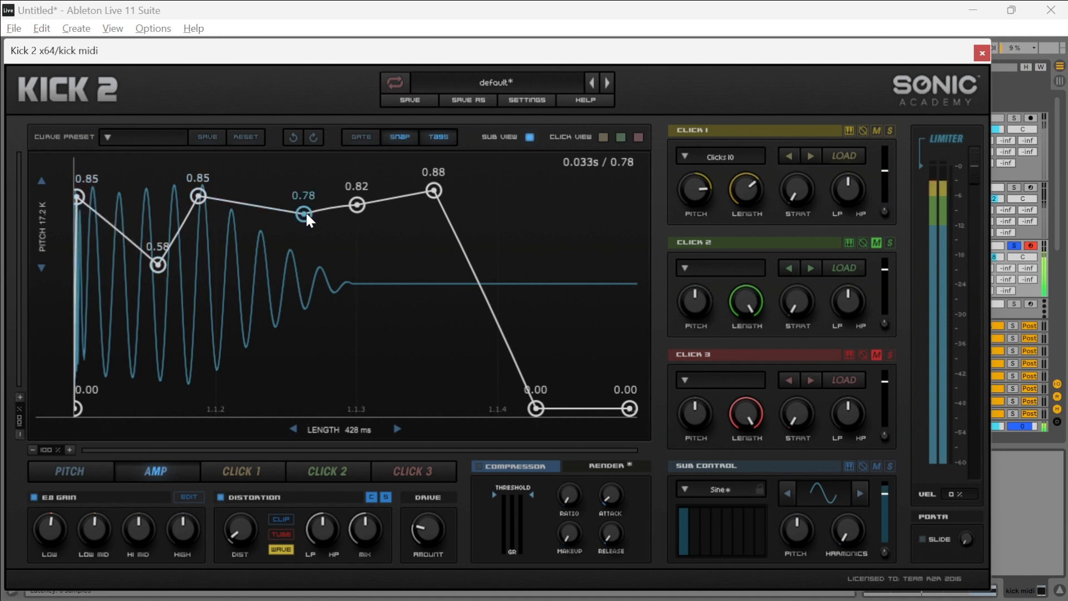
pyautogui.moveTo(198, 222); pyautogui.dragTo(201, 193)
# Step: Switch to the pitch envelope, raise its second node to about 659 Hz and try extra nodes near 1.976 kHz and 213 Hz
pyautogui.click(84, 472)
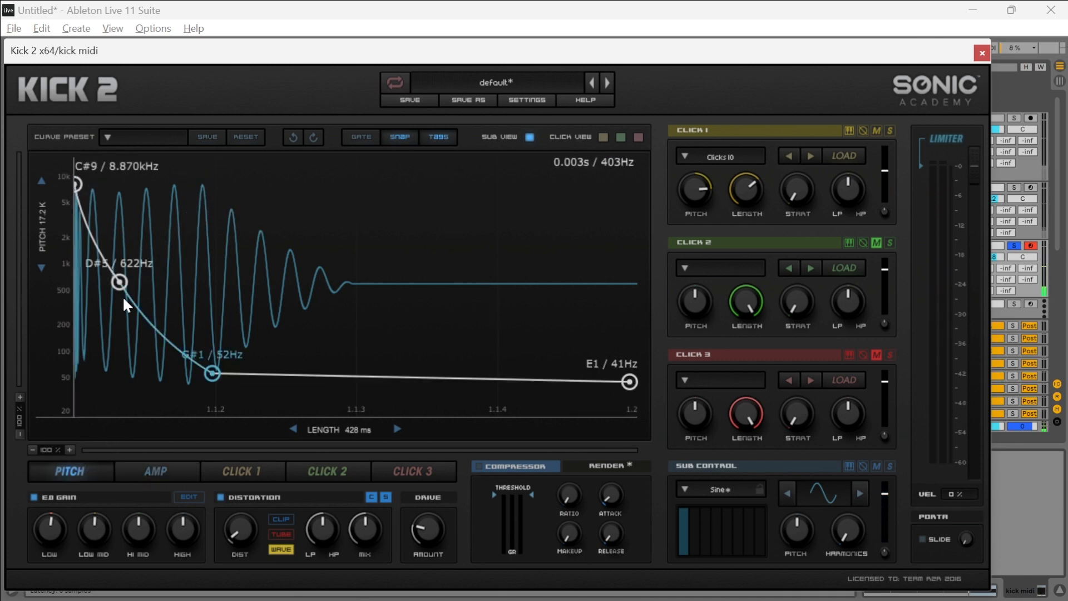
pyautogui.moveTo(161, 329)
pyautogui.mouseDown()
pyautogui.moveTo(158, 305)
pyautogui.moveTo(182, 283)
pyautogui.moveTo(198, 320)
pyautogui.moveTo(147, 336)
pyautogui.moveTo(159, 309)
pyautogui.mouseUp()
pyautogui.doubleClick(159, 309)
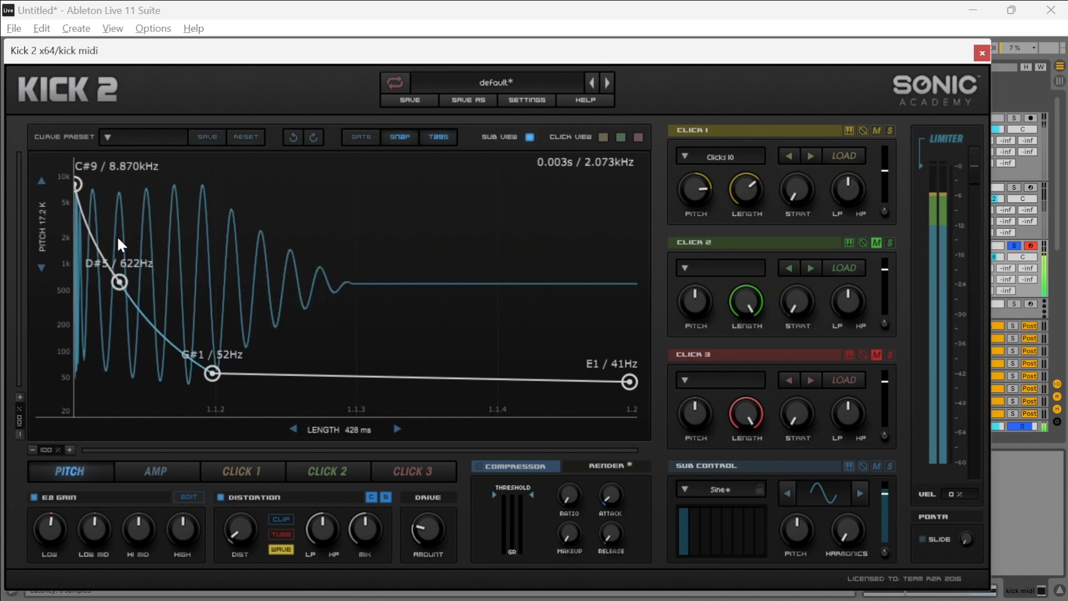
pyautogui.moveTo(111, 278); pyautogui.dragTo(96, 238)
pyautogui.doubleClick(95, 242)
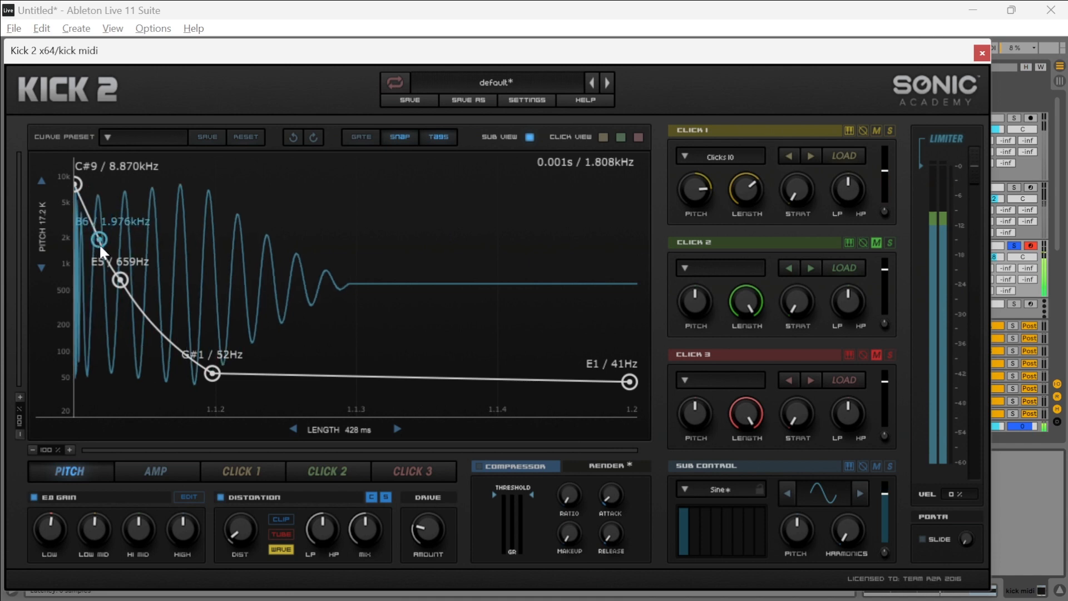
pyautogui.doubleClick(99, 238)
pyautogui.doubleClick(153, 319)
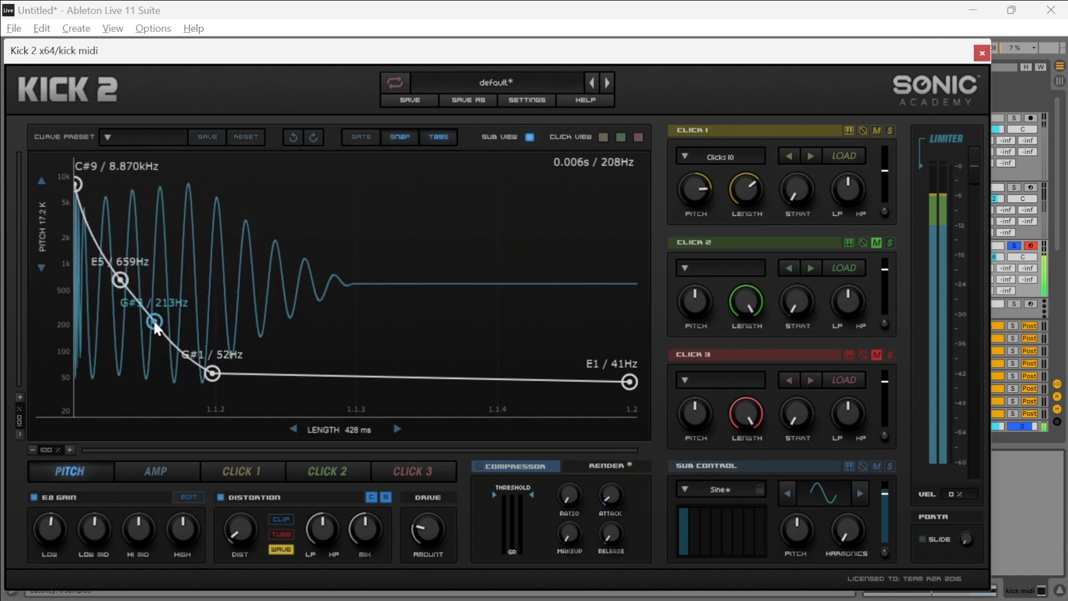
pyautogui.moveTo(152, 319)
pyautogui.mouseDown()
pyautogui.moveTo(179, 298)
pyautogui.moveTo(191, 332)
pyautogui.moveTo(148, 334)
pyautogui.mouseUp()
pyautogui.doubleClick(149, 334)
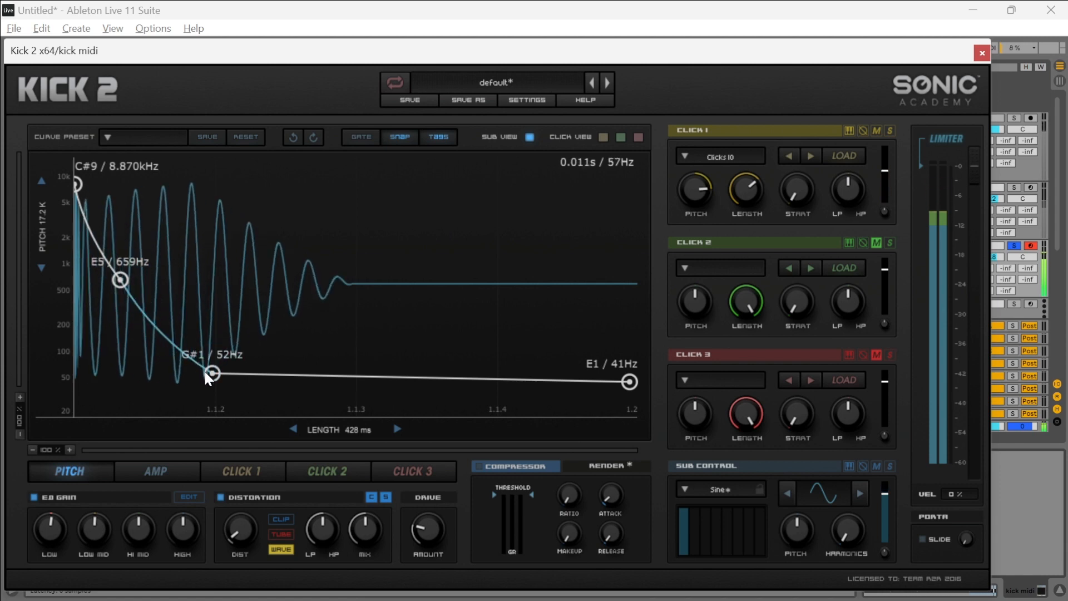
# Step: Move the 52 Hz pitch node later and lower the second node to about 494 Hz and the start node to about 6.272 kHz
pyautogui.moveTo(206, 373); pyautogui.dragTo(255, 373)
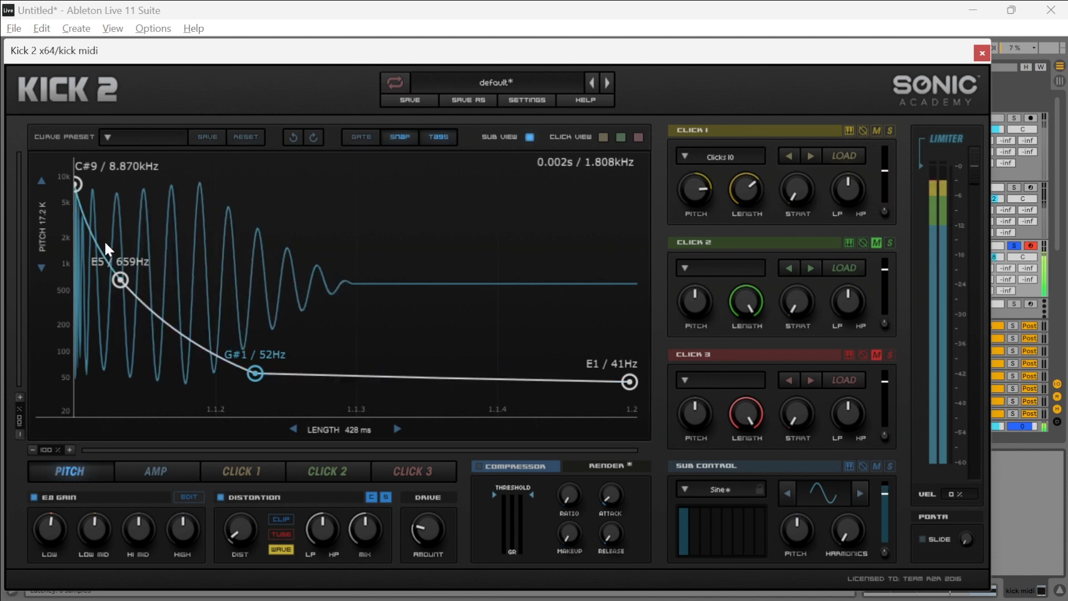
pyautogui.moveTo(104, 240)
pyautogui.mouseDown()
pyautogui.moveTo(115, 229)
pyautogui.moveTo(122, 242)
pyautogui.moveTo(87, 237)
pyautogui.mouseUp()
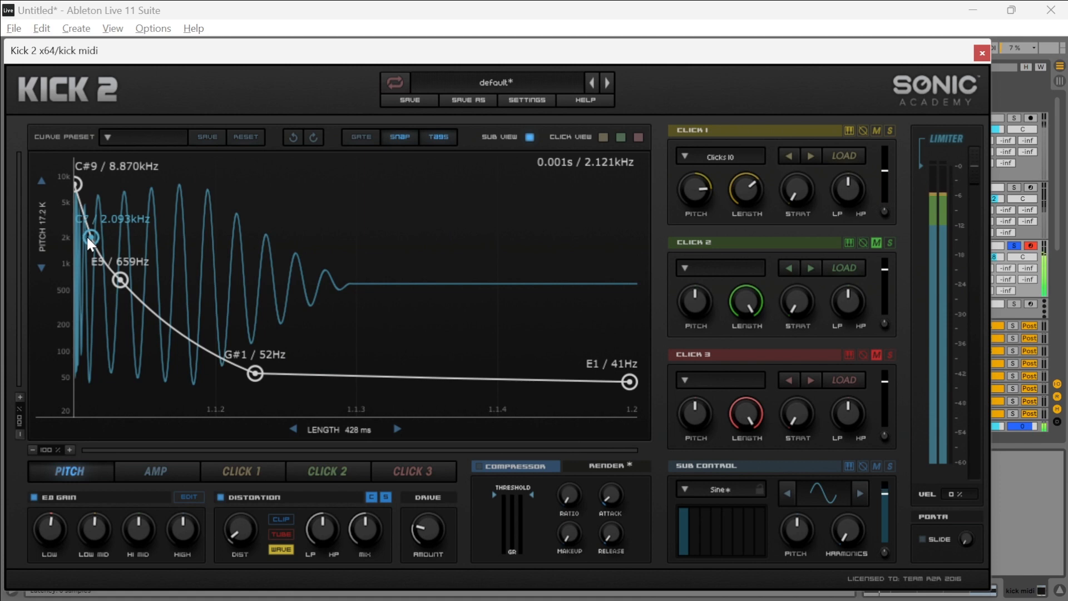
pyautogui.rightClick(88, 237)
pyautogui.moveTo(177, 327); pyautogui.dragTo(109, 285)
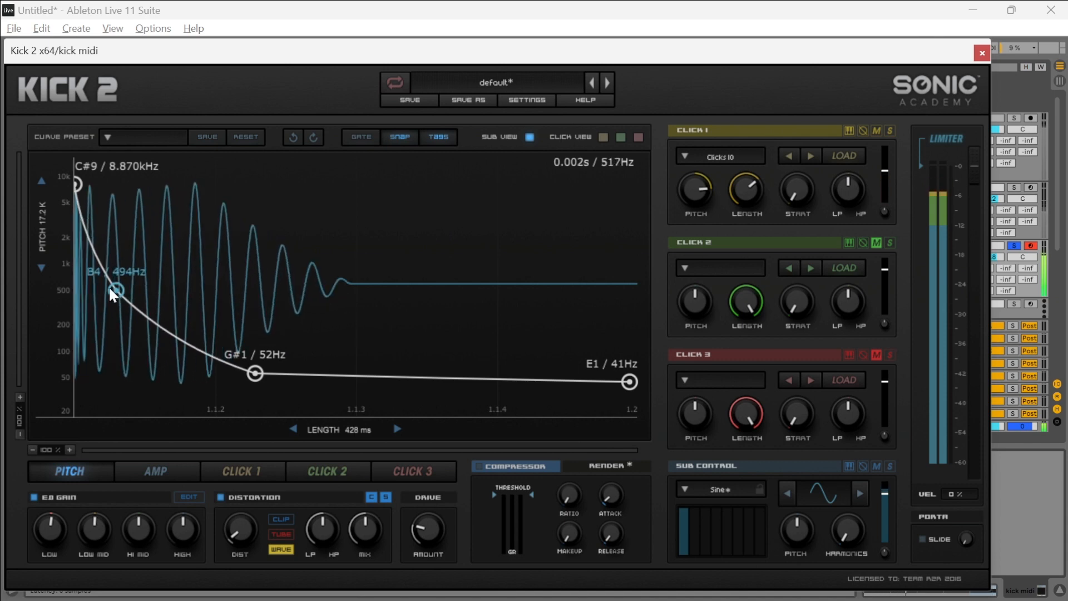
pyautogui.moveTo(78, 184)
pyautogui.mouseDown()
pyautogui.moveTo(90, 259)
pyautogui.moveTo(87, 198)
pyautogui.mouseUp()
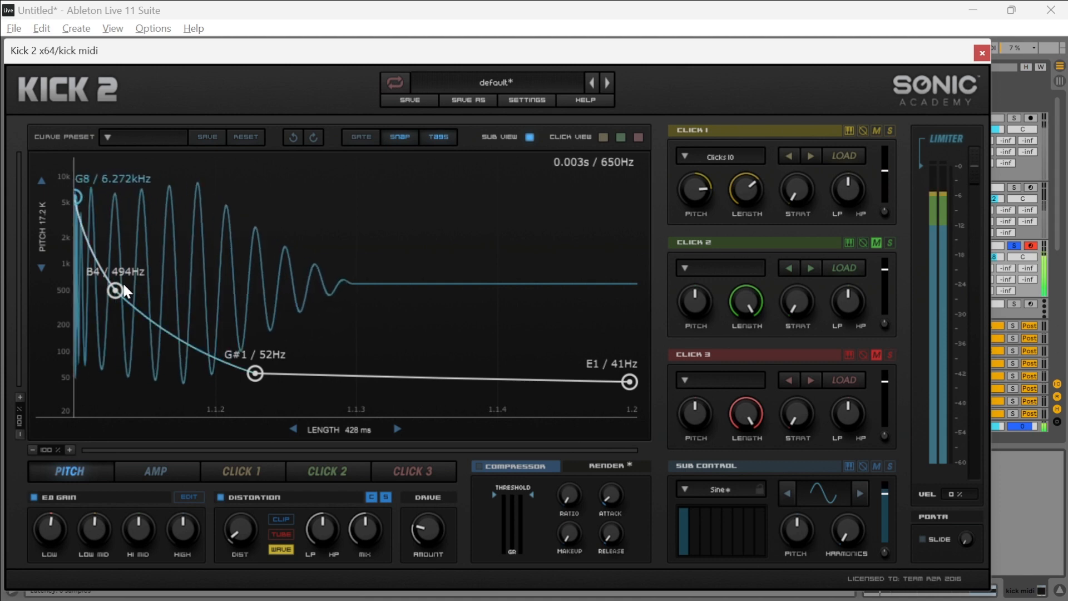
# Step: Straighten the pitch curve between its first three nodes and move the second node later, to about 523 Hz
pyautogui.moveTo(123, 284)
pyautogui.mouseDown()
pyautogui.moveTo(104, 286)
pyautogui.moveTo(140, 286)
pyautogui.mouseUp()
pyautogui.moveTo(102, 249)
pyautogui.mouseDown()
pyautogui.moveTo(89, 308)
pyautogui.moveTo(169, 179)
pyautogui.moveTo(123, 207)
pyautogui.moveTo(90, 209)
pyautogui.moveTo(86, 258)
pyautogui.moveTo(91, 248)
pyautogui.mouseUp()
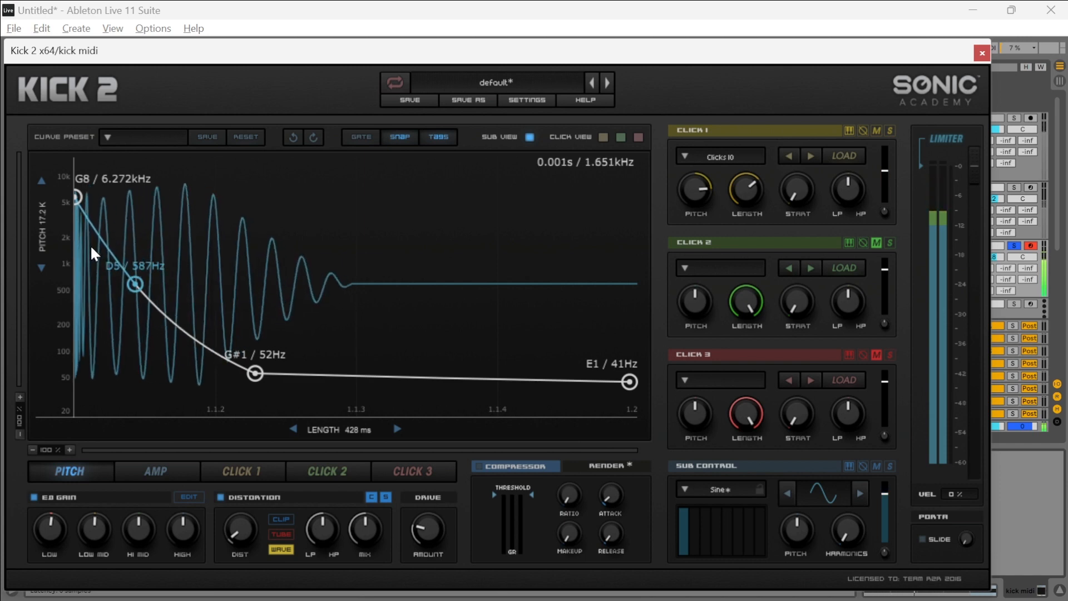
pyautogui.moveTo(158, 306); pyautogui.dragTo(196, 261)
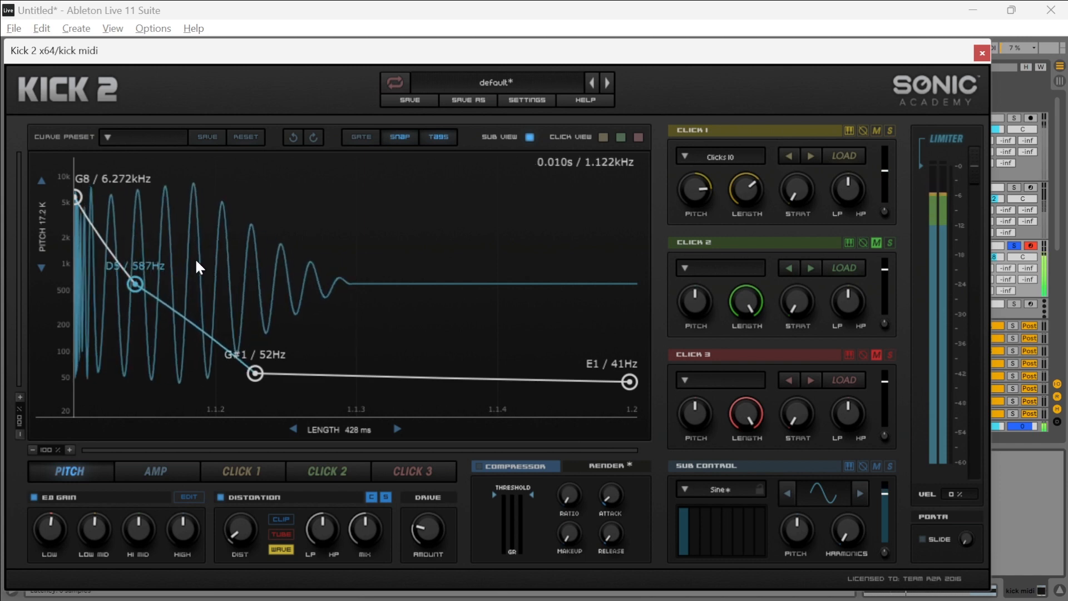
pyautogui.click(167, 306)
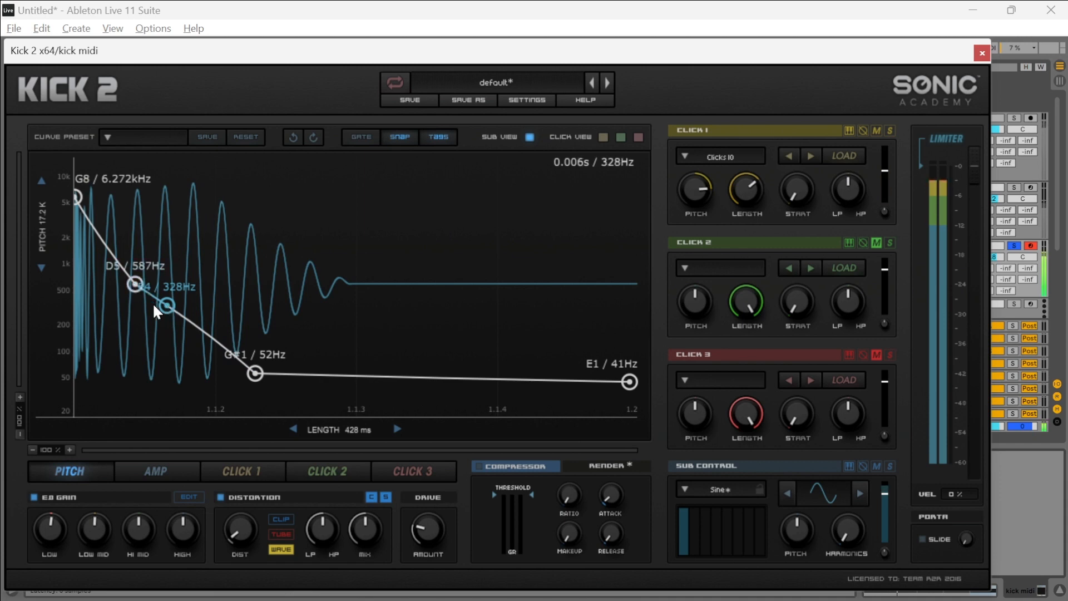
pyautogui.doubleClick(166, 306)
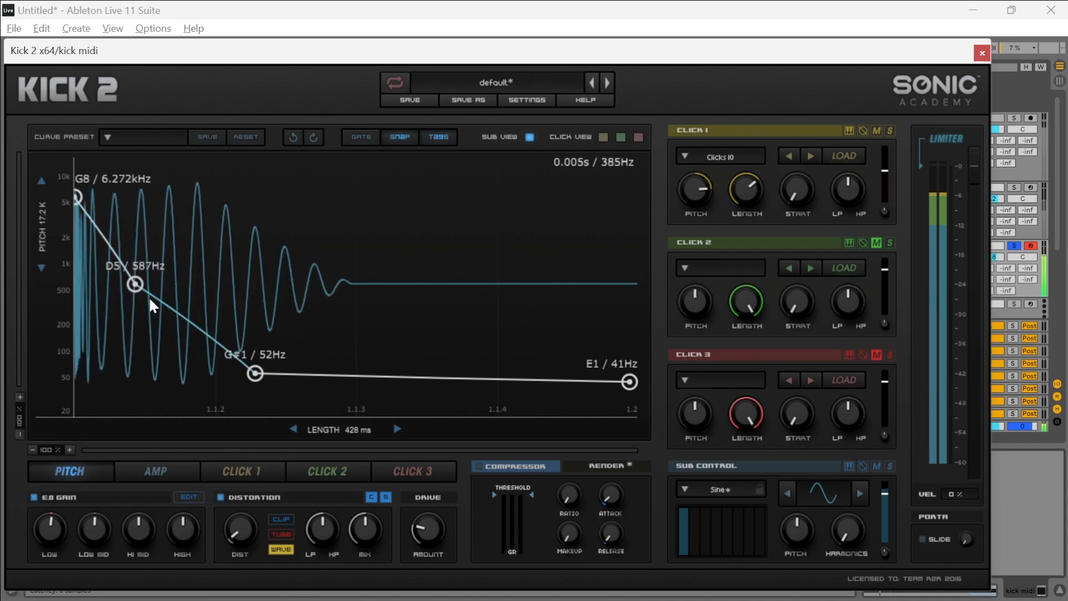
pyautogui.moveTo(135, 284); pyautogui.dragTo(160, 299)
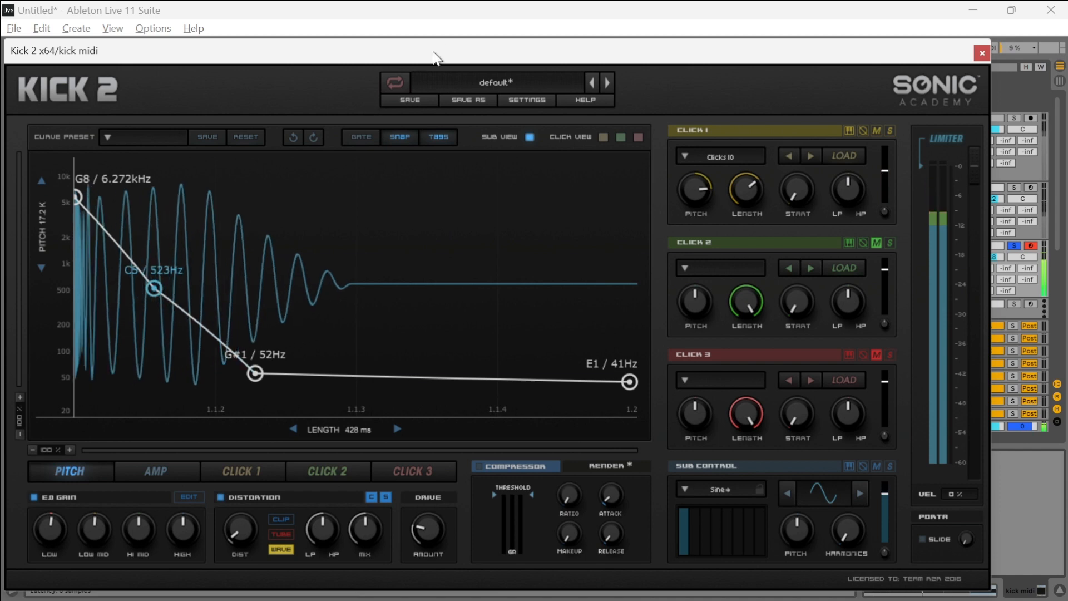
# Step: Solo the yellow bass track alongside kick midi and listen to both, moving the Kick 2 window aside and back
pyautogui.moveTo(437, 58); pyautogui.dragTo(440, 463)
pyautogui.click(1015, 188)
pyautogui.press('space')
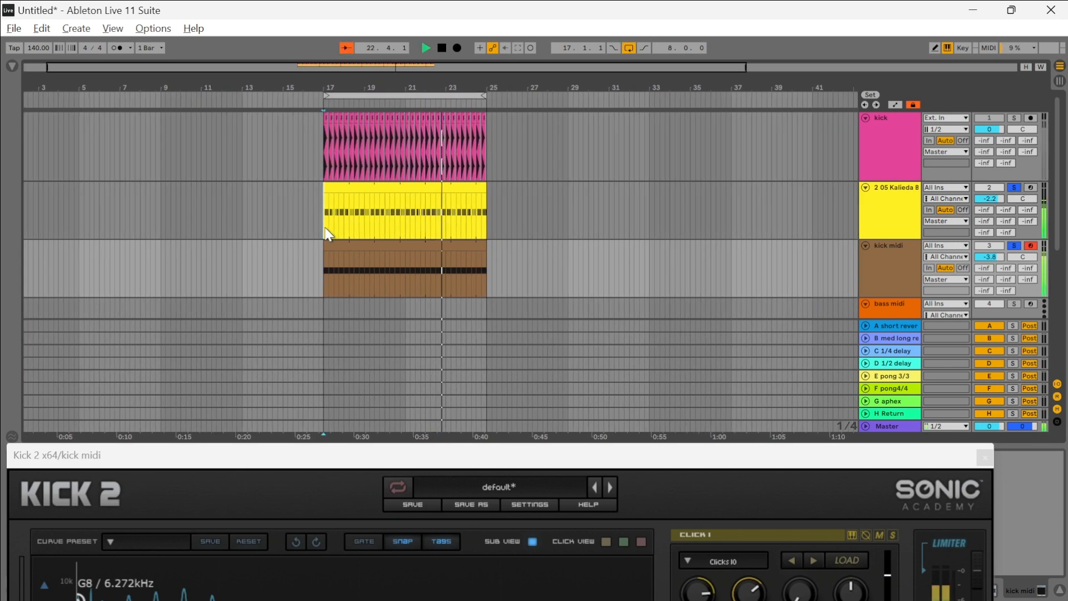
pyautogui.click(337, 228)
pyautogui.moveTo(348, 450); pyautogui.dragTo(362, 120)
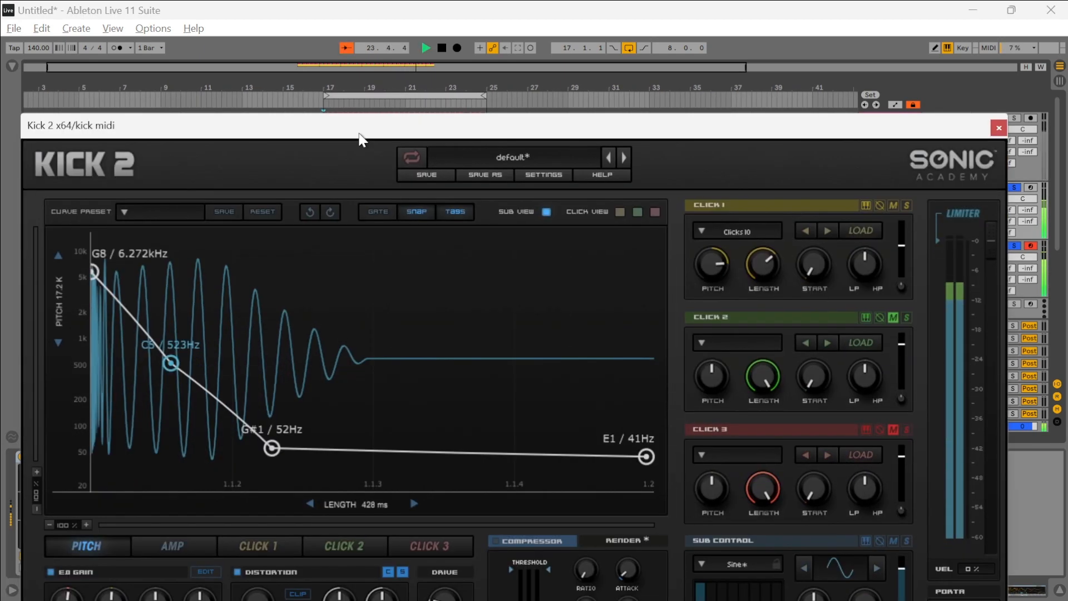
pyautogui.press('space')
# Step: During playback, add a pitch envelope node at about 1.865 kHz and move the following node to about 554 Hz
pyautogui.moveTo(152, 356); pyautogui.dragTo(144, 370)
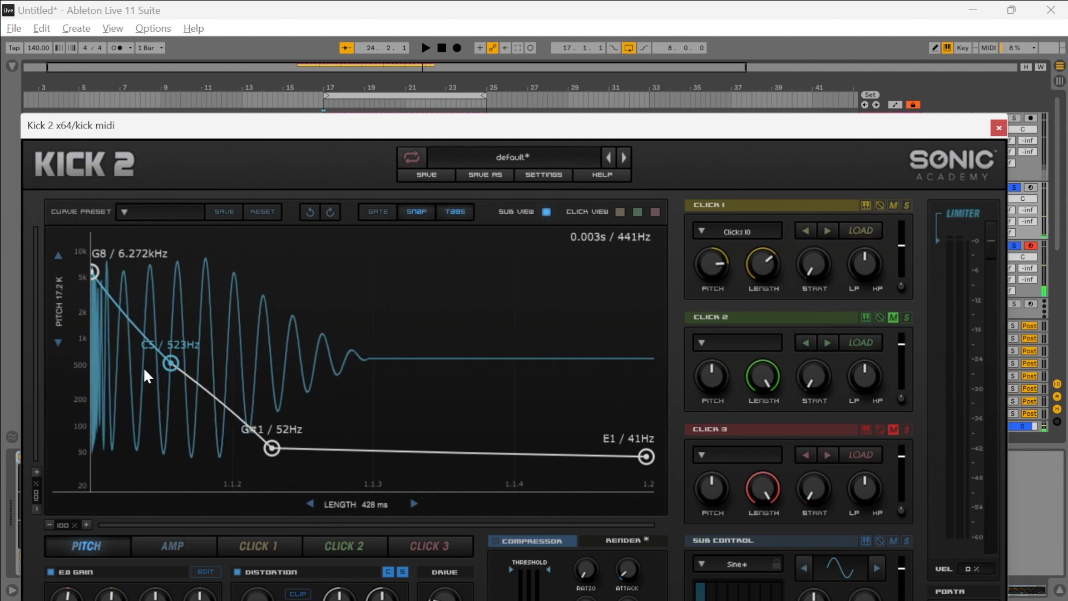
pyautogui.moveTo(216, 388); pyautogui.dragTo(161, 337)
pyautogui.press('space')
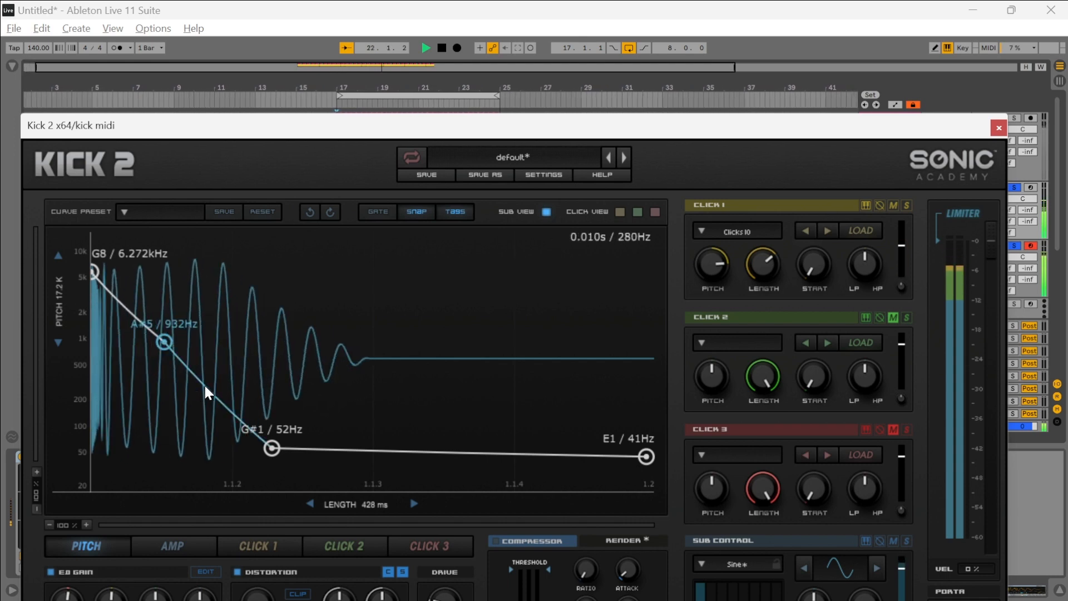
pyautogui.doubleClick(205, 386)
pyautogui.moveTo(205, 386); pyautogui.dragTo(125, 370)
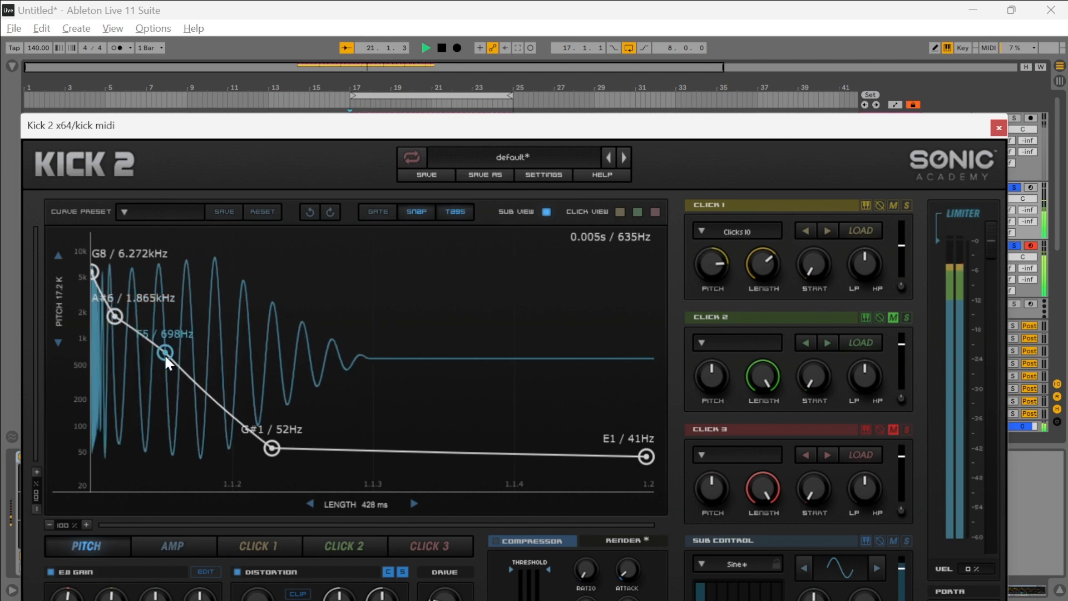
pyautogui.moveTo(146, 378); pyautogui.dragTo(190, 383)
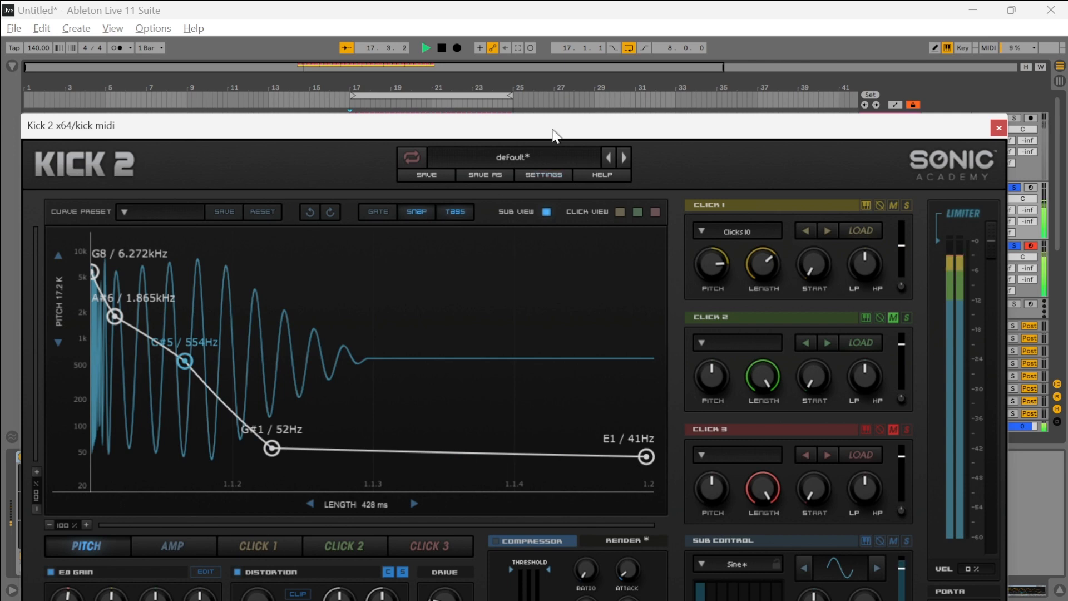
# Step: Set the pitch envelope's last two nodes to about 49 Hz and 46 Hz, and shift the 554 Hz node slightly earlier
pyautogui.moveTo(272, 448)
pyautogui.mouseDown()
pyautogui.moveTo(274, 420)
pyautogui.moveTo(226, 442)
pyautogui.moveTo(292, 454)
pyautogui.moveTo(296, 432)
pyautogui.moveTo(277, 429)
pyautogui.moveTo(280, 450)
pyautogui.mouseUp()
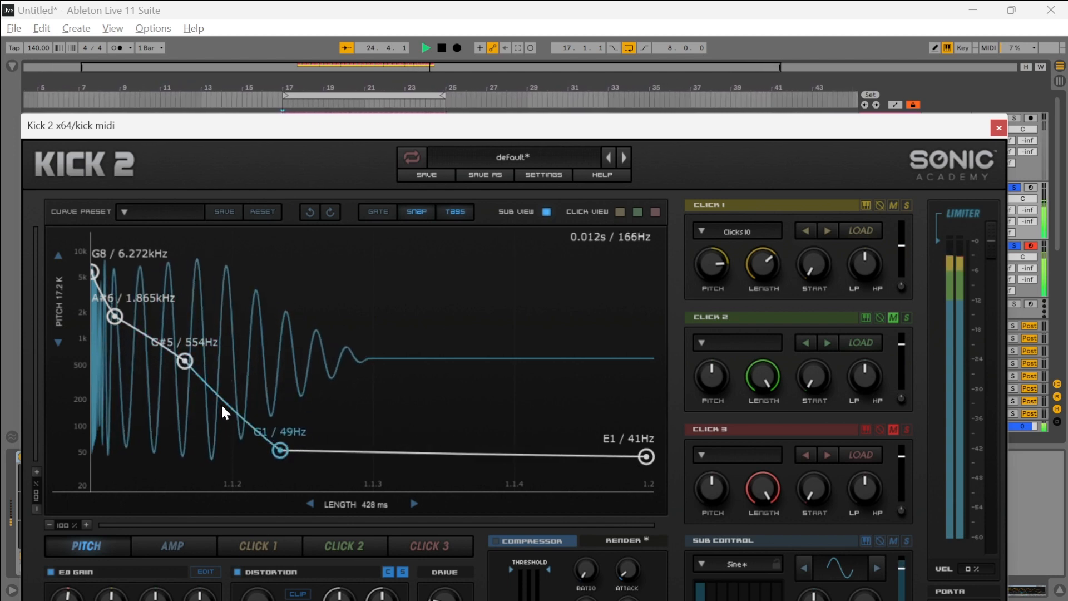
pyautogui.moveTo(221, 403)
pyautogui.mouseDown()
pyautogui.moveTo(195, 490)
pyautogui.moveTo(221, 405)
pyautogui.mouseUp()
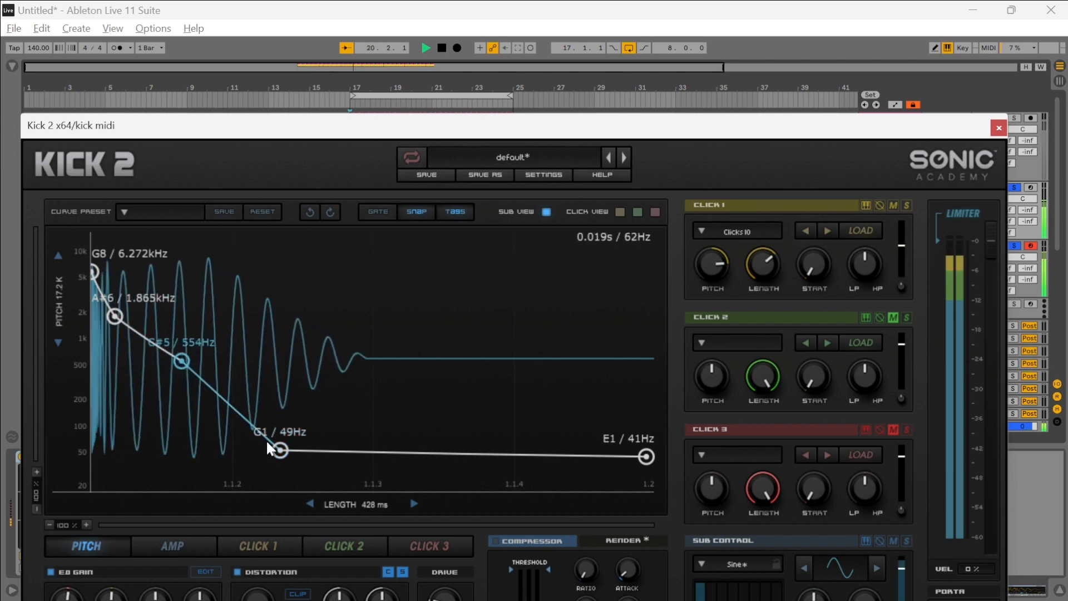
pyautogui.moveTo(647, 457)
pyautogui.mouseDown()
pyautogui.moveTo(647, 438)
pyautogui.moveTo(647, 467)
pyautogui.moveTo(647, 457)
pyautogui.mouseUp()
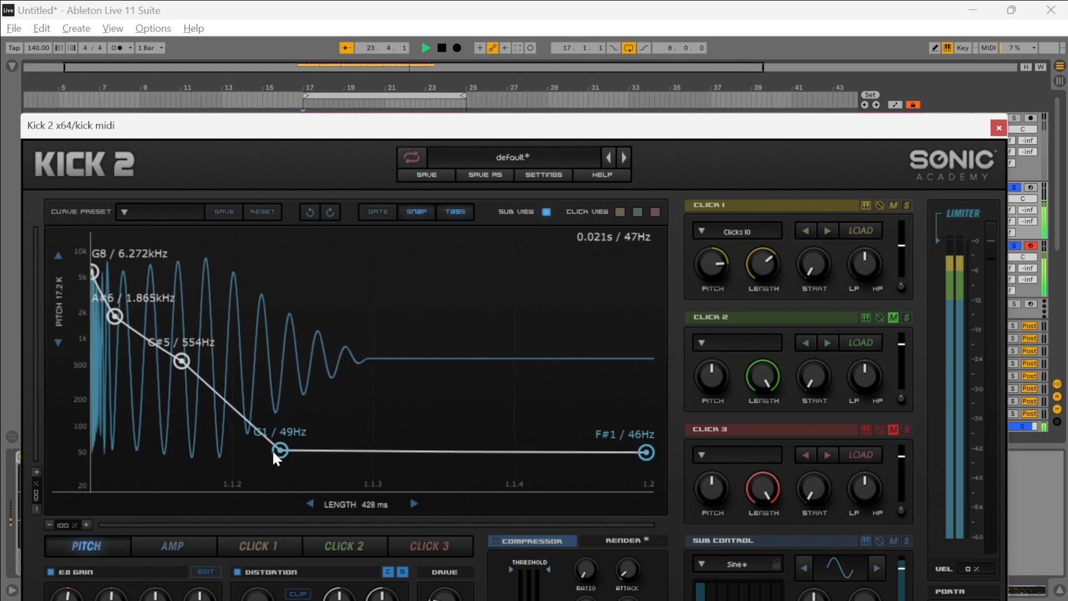
# Step: In the amp envelope, set the dip to about 0.45 and the following peak to 0.88, and move the decay's end slightly earlier at 0.01
pyautogui.click(158, 554)
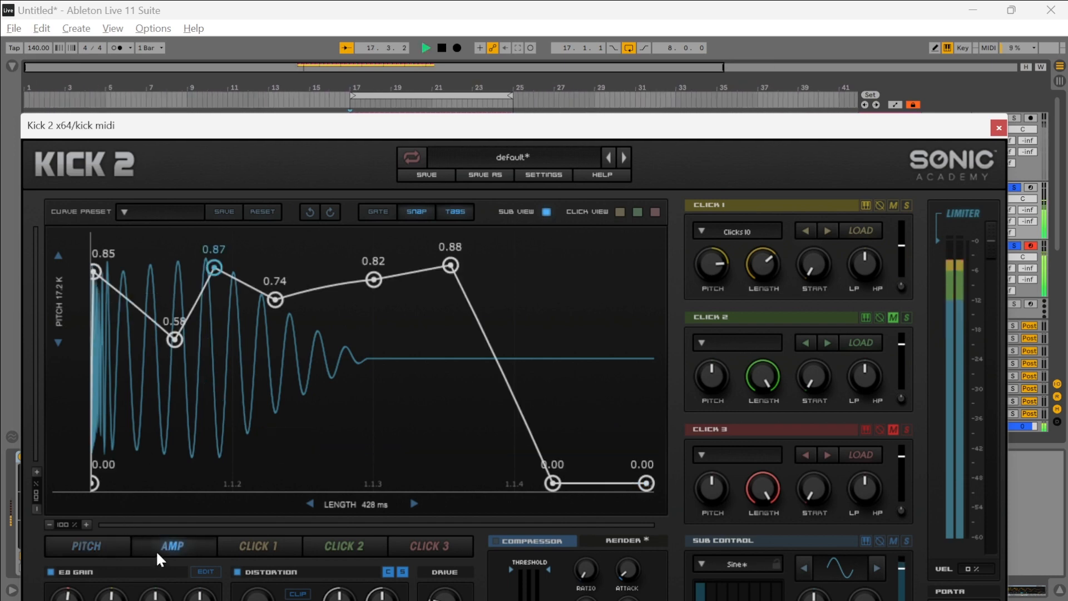
pyautogui.moveTo(216, 268)
pyautogui.mouseDown()
pyautogui.moveTo(227, 247)
pyautogui.moveTo(221, 265)
pyautogui.mouseUp()
pyautogui.moveTo(174, 340); pyautogui.dragTo(171, 380)
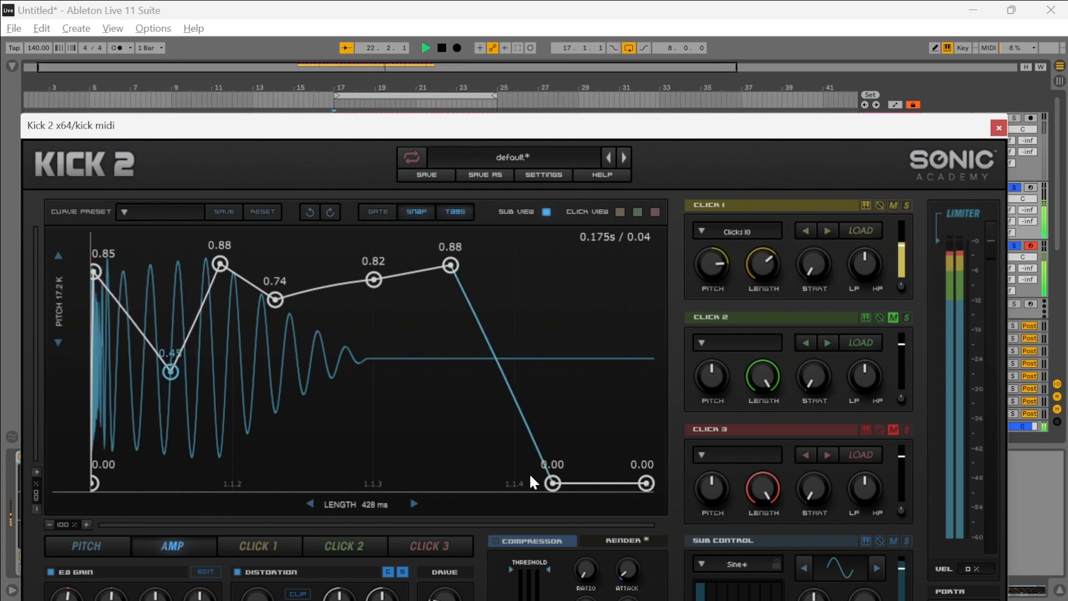
pyautogui.moveTo(553, 483)
pyautogui.mouseDown()
pyautogui.moveTo(518, 484)
pyautogui.moveTo(545, 470)
pyautogui.moveTo(548, 483)
pyautogui.mouseUp()
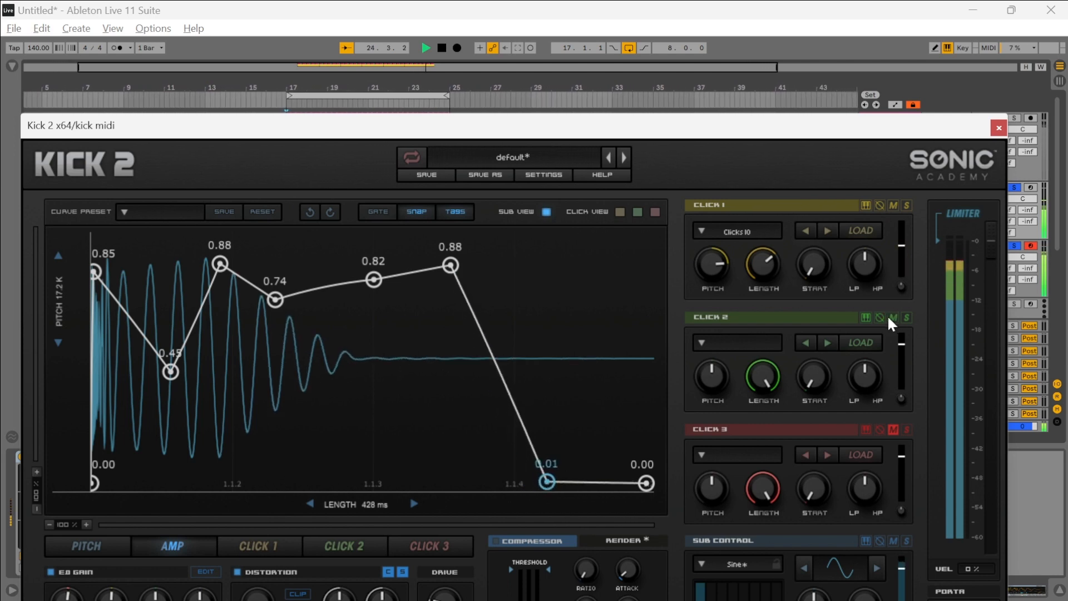
# Step: Bring all of Kick 2 into view and, in the EQ editor, set the low-mid band to about 193 Hz with 1.6 dB gain
pyautogui.press('space')
pyautogui.moveTo(937, 133); pyautogui.dragTo(915, 23)
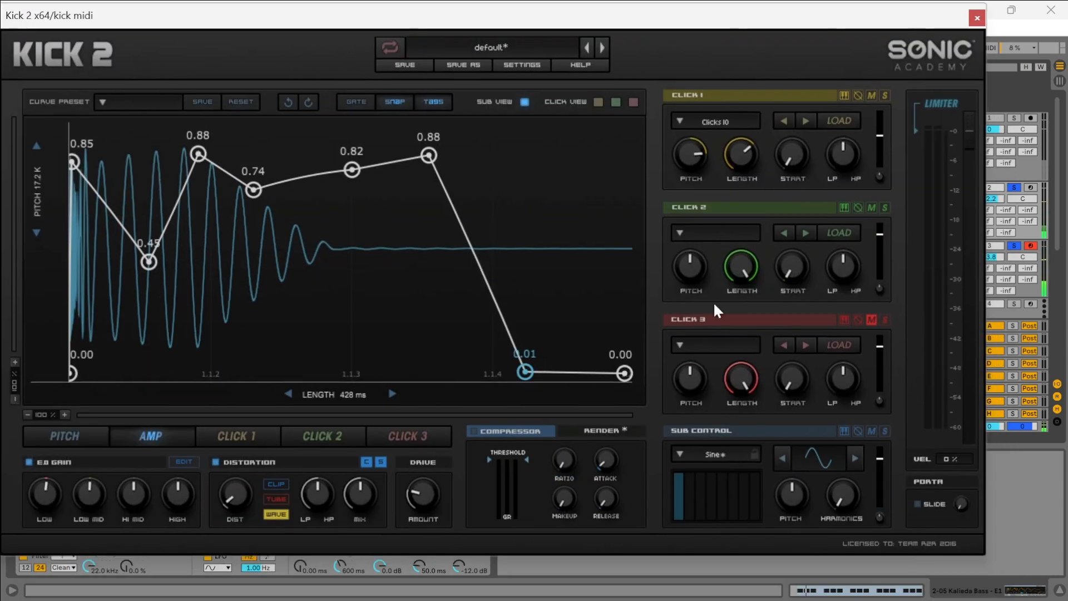
pyautogui.moveTo(423, 514); pyautogui.dragTo(208, 534)
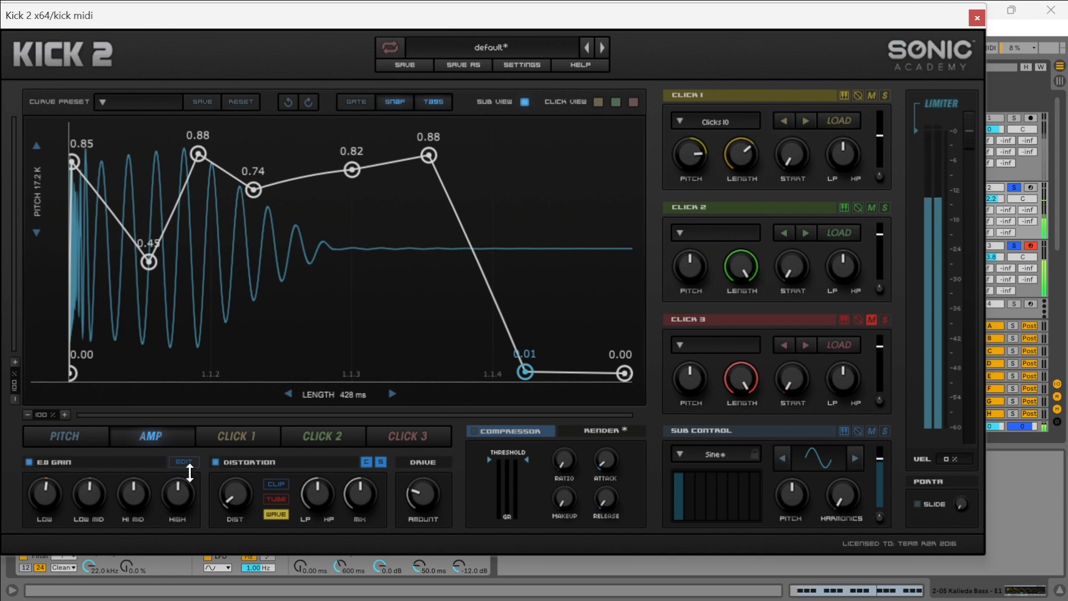
pyautogui.click(184, 462)
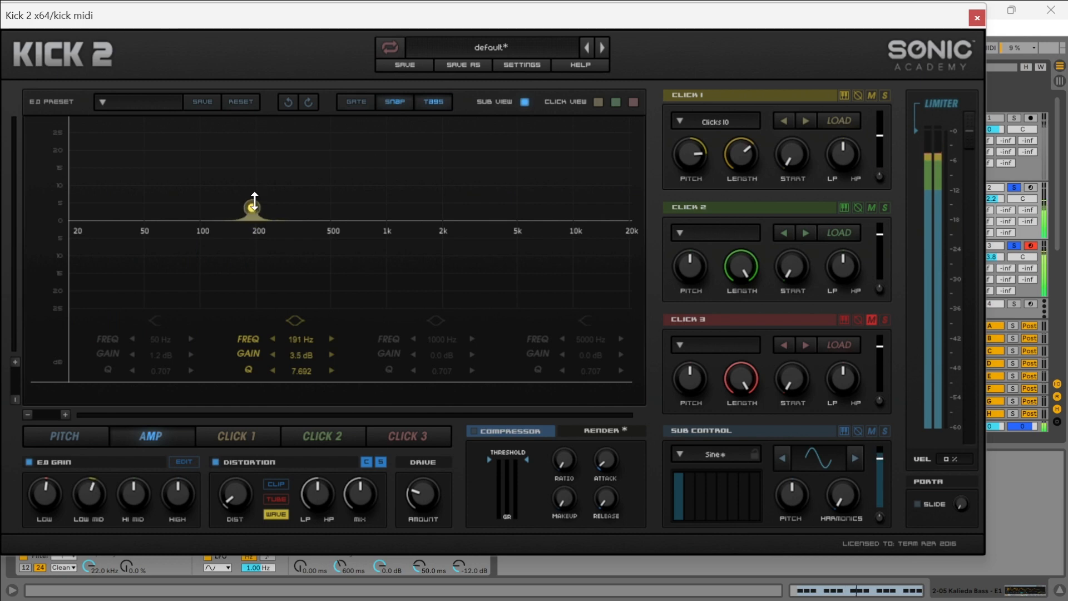
pyautogui.moveTo(255, 202)
pyautogui.mouseDown()
pyautogui.moveTo(257, 185)
pyautogui.moveTo(255, 211)
pyautogui.mouseUp()
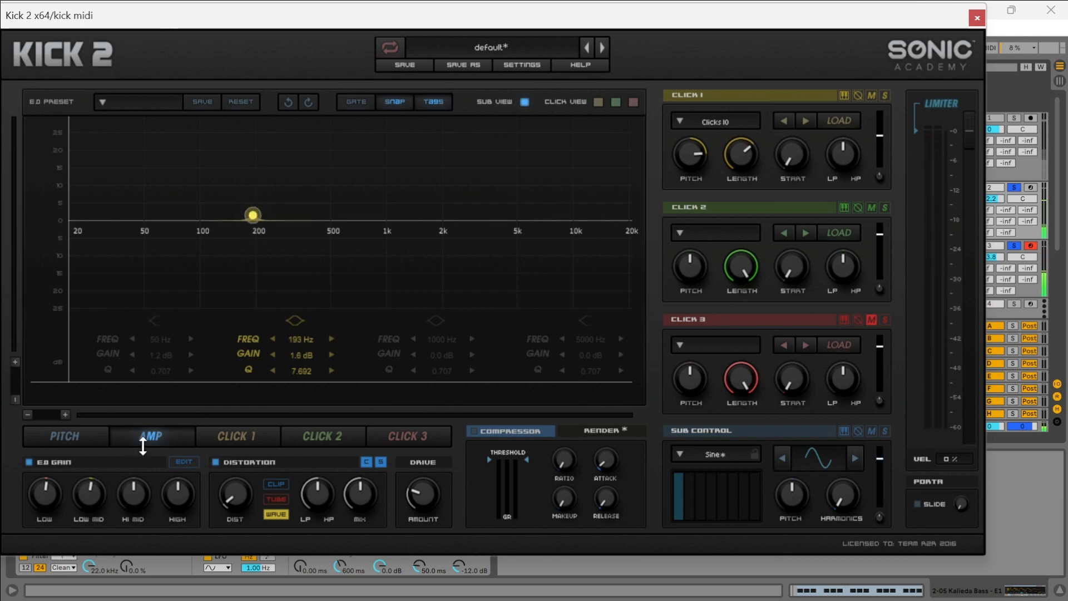
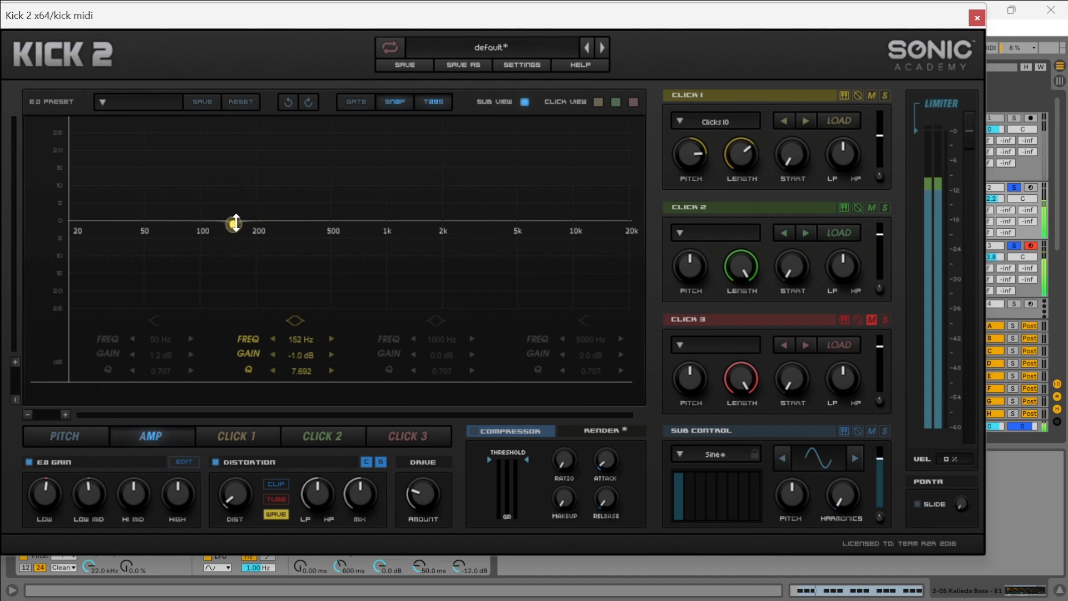
# Step: Solo the kick midi track and, during playback, move Kick 2's low-mid EQ band to about 69 Hz with -15.7 dB gain
pyautogui.moveTo(235, 223); pyautogui.dragTo(225, 253)
pyautogui.moveTo(480, 19); pyautogui.dragTo(439, 427)
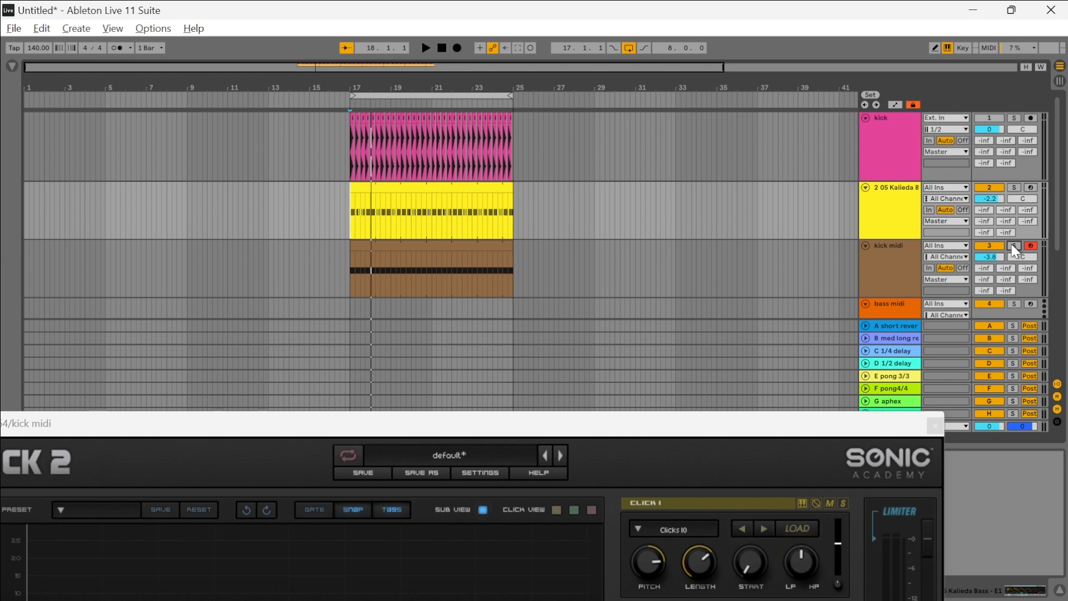
pyautogui.click(1012, 244)
pyautogui.press('space')
pyautogui.moveTo(606, 426); pyautogui.dragTo(681, 104)
pyautogui.moveTo(258, 341); pyautogui.dragTo(204, 368)
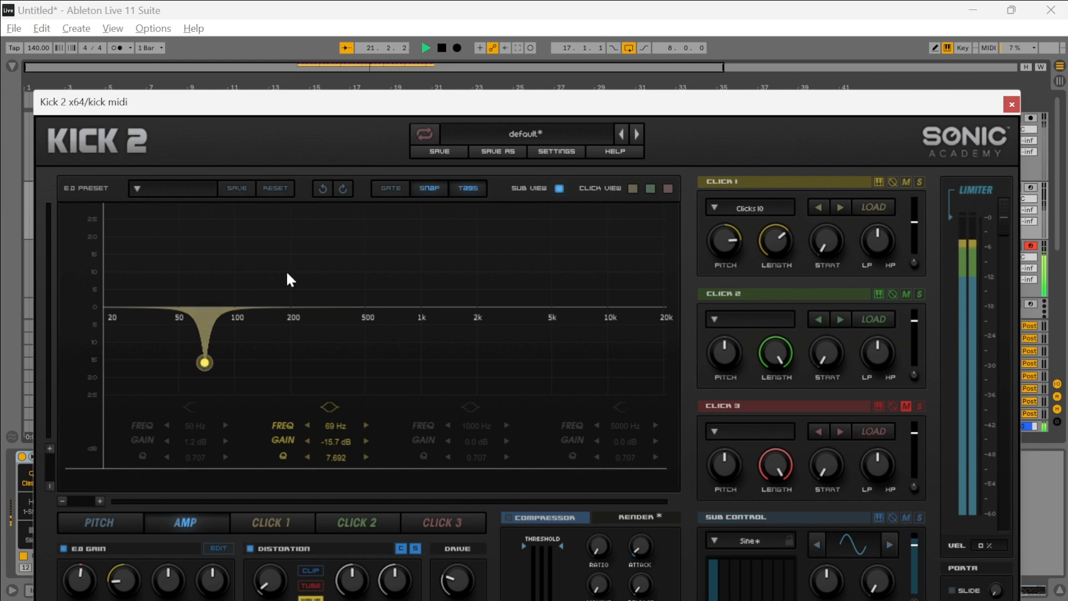
pyautogui.press('space')
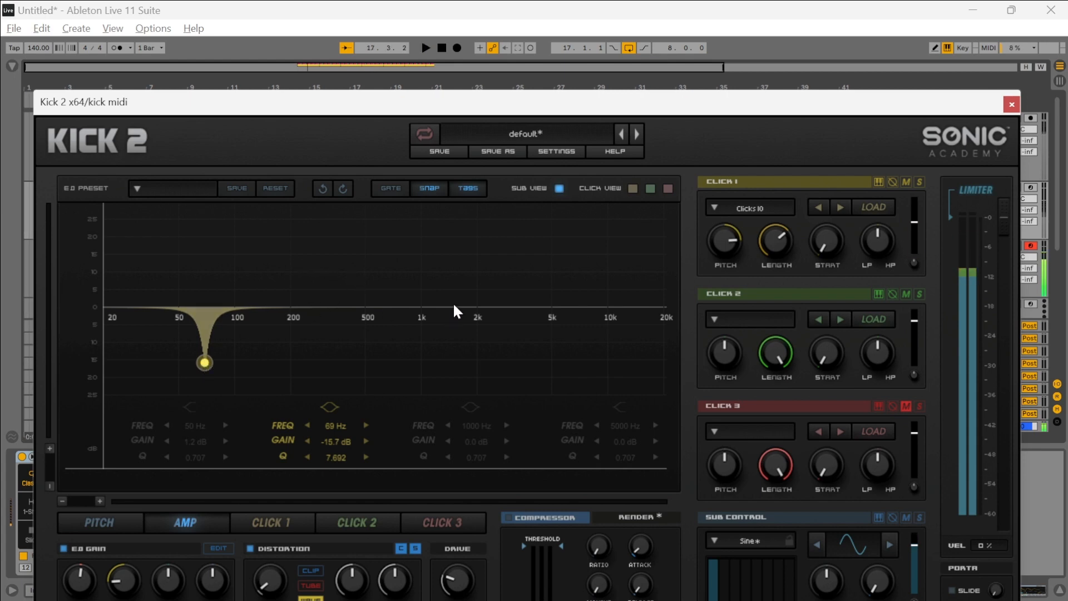
# Step: Enable the hi-mid EQ band, set it to about 1782 Hz with 2.4 dB gain, and start playback
pyautogui.click(471, 407)
pyautogui.moveTo(422, 308); pyautogui.dragTo(469, 299)
pyautogui.press('space')
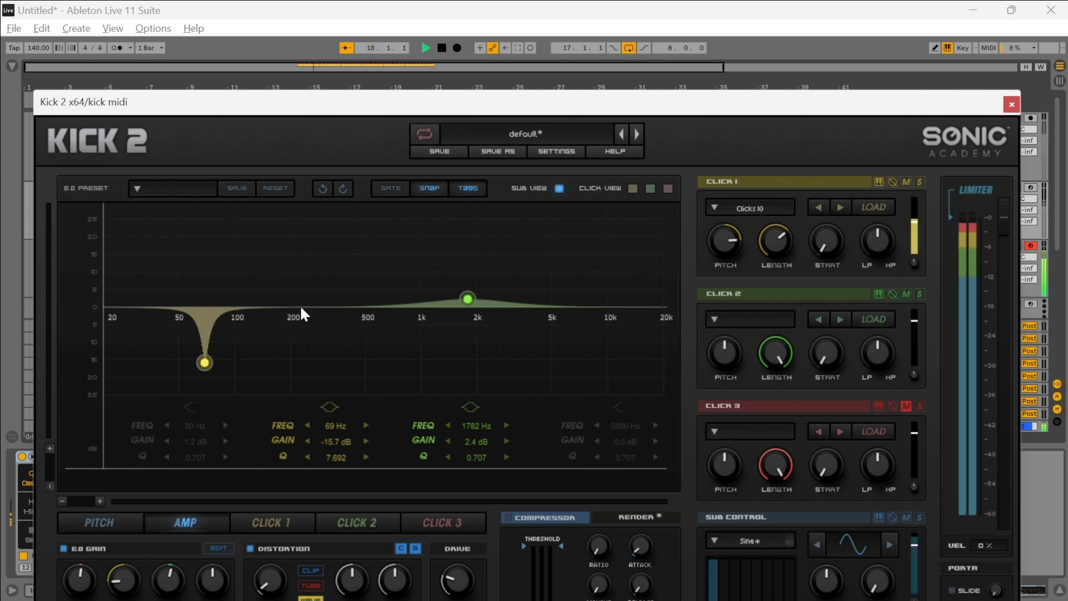
# Step: Compare the kick with the low-mid EQ band off and on, and set that band's gain to about -13.1 dB
pyautogui.click(328, 406)
pyautogui.click(328, 406)
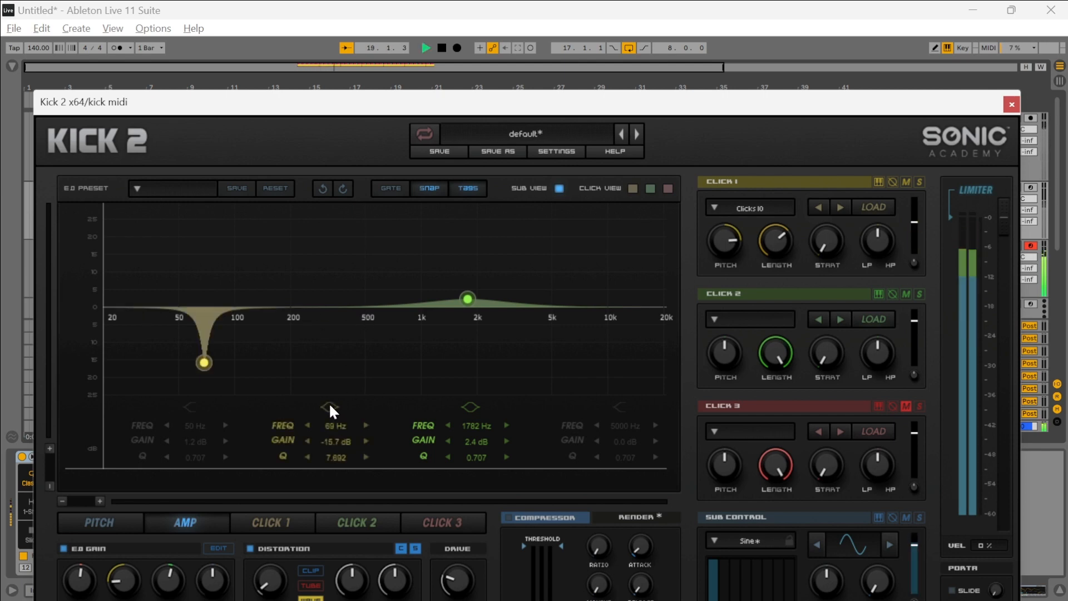
pyautogui.click(328, 406)
pyautogui.click(329, 405)
pyautogui.click(329, 406)
pyautogui.click(328, 406)
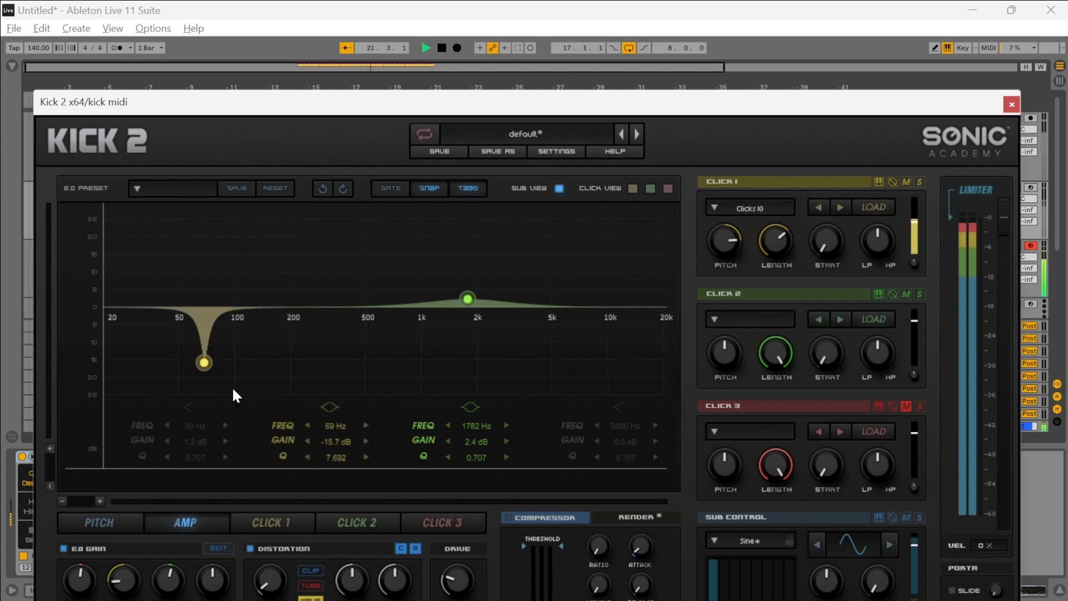
pyautogui.moveTo(202, 365); pyautogui.dragTo(201, 358)
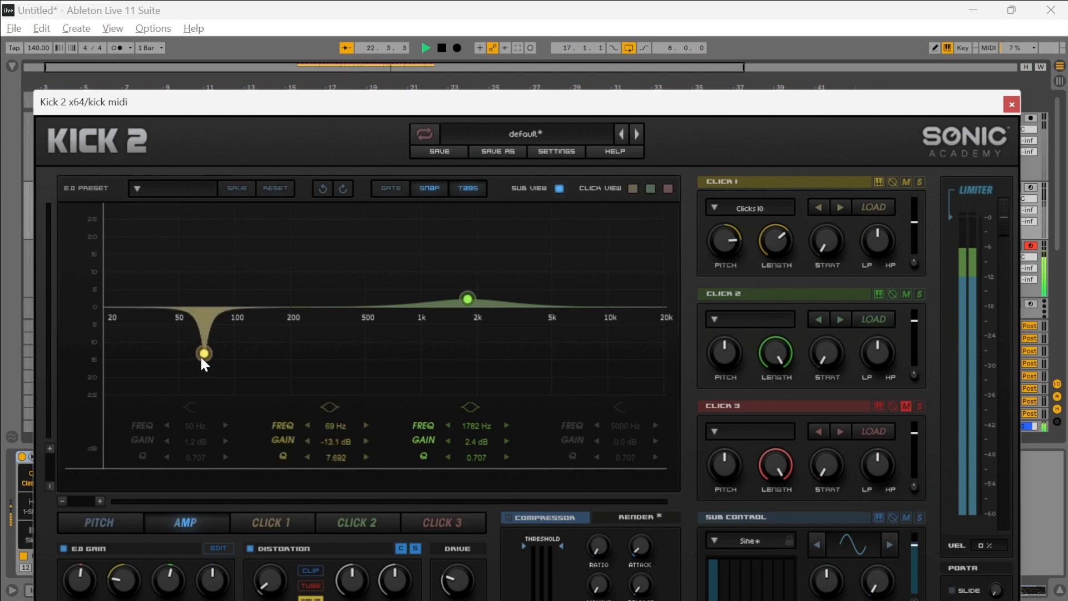
pyautogui.press('space')
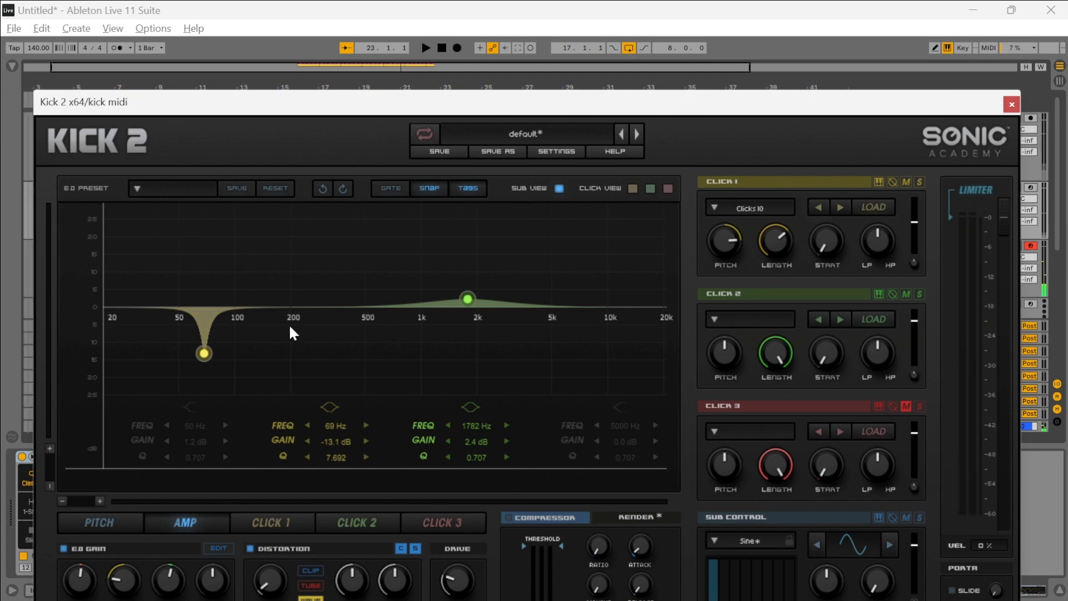
# Step: During playback, turn both the drive amount and the distortion amount down to their minimum
pyautogui.moveTo(717, 108); pyautogui.dragTo(654, 12)
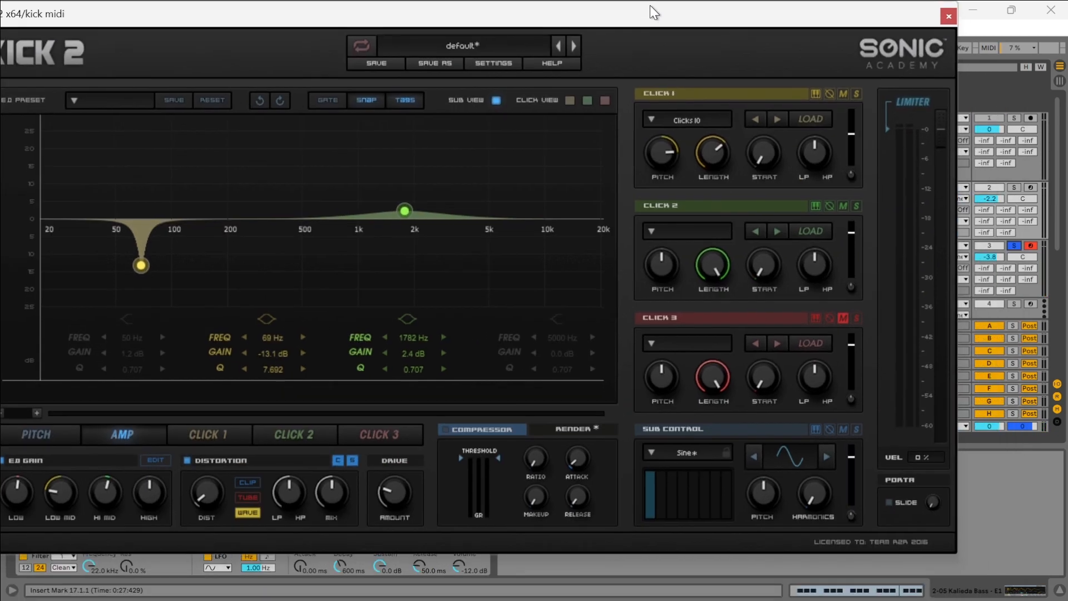
pyautogui.press('space')
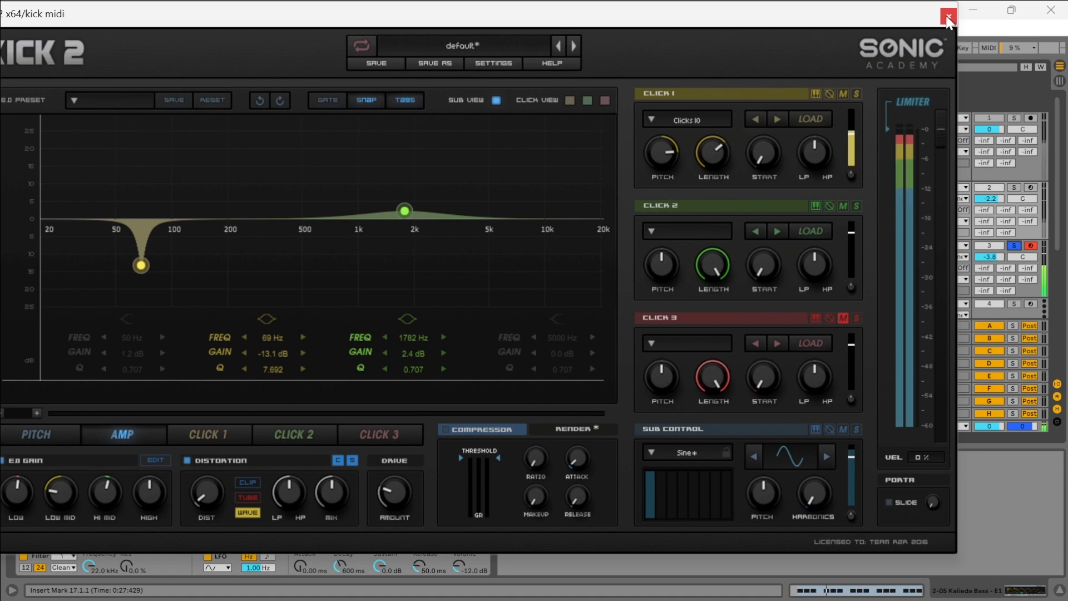
pyautogui.moveTo(943, 128)
pyautogui.mouseDown()
pyautogui.moveTo(944, 179)
pyautogui.moveTo(937, 135)
pyautogui.mouseUp()
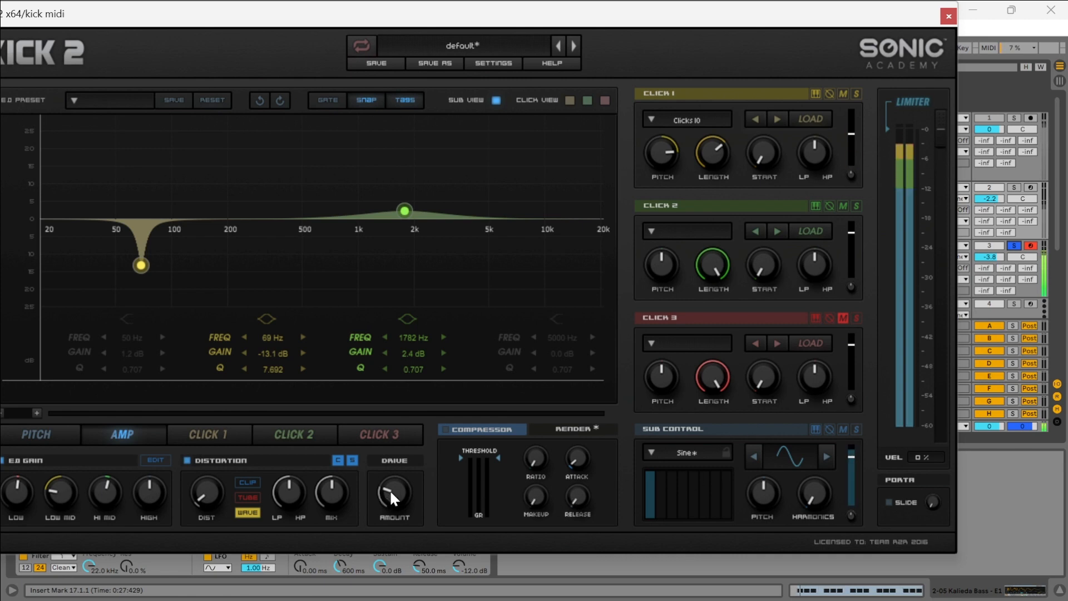
pyautogui.moveTo(389, 489); pyautogui.dragTo(403, 542)
pyautogui.moveTo(392, 499); pyautogui.dragTo(395, 508)
pyautogui.moveTo(554, 8); pyautogui.dragTo(701, 8)
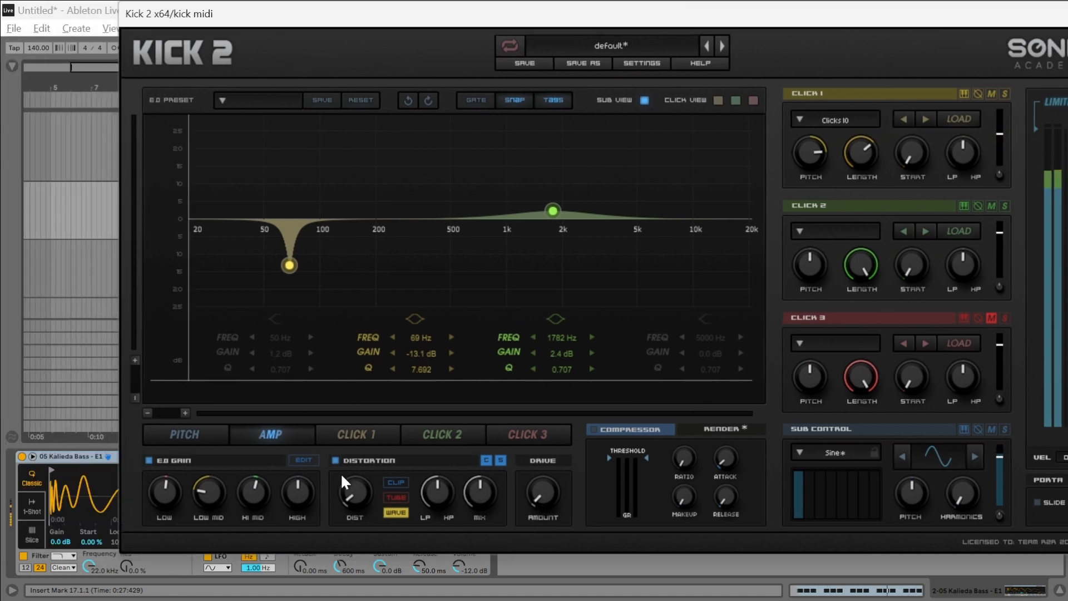
pyautogui.moveTo(359, 496); pyautogui.dragTo(369, 542)
pyautogui.moveTo(490, 12); pyautogui.dragTo(366, 9)
pyautogui.moveTo(423, 494)
pyautogui.mouseDown()
pyautogui.moveTo(429, 443)
pyautogui.moveTo(409, 521)
pyautogui.moveTo(412, 495)
pyautogui.mouseUp()
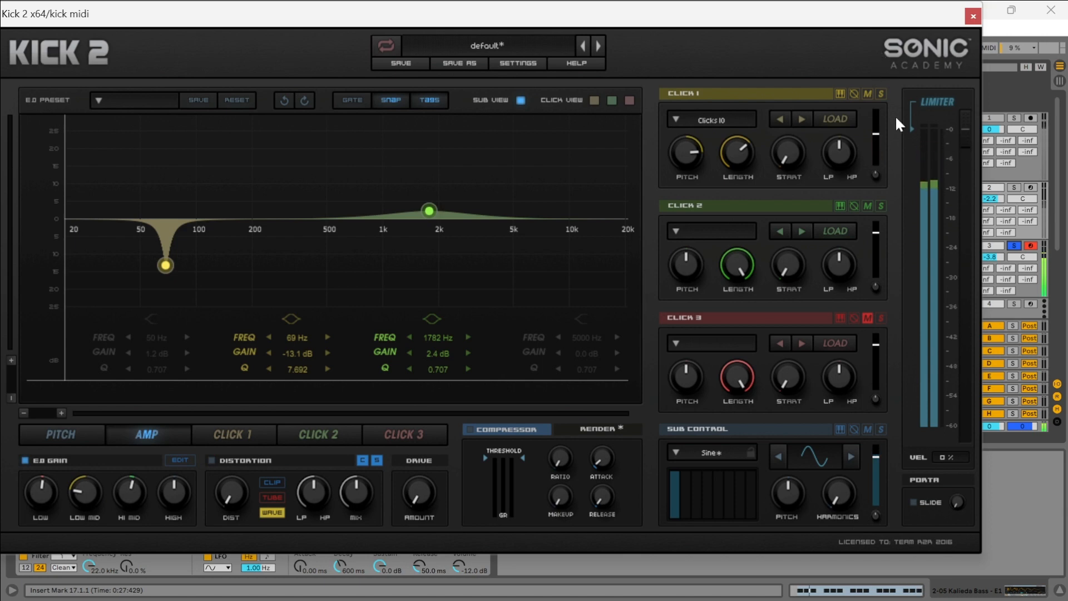
# Step: Close the Kick 2 window and solo the Kalieda bass track together with the kick for playback
pyautogui.moveTo(963, 14); pyautogui.dragTo(967, 14)
pyautogui.click(975, 17)
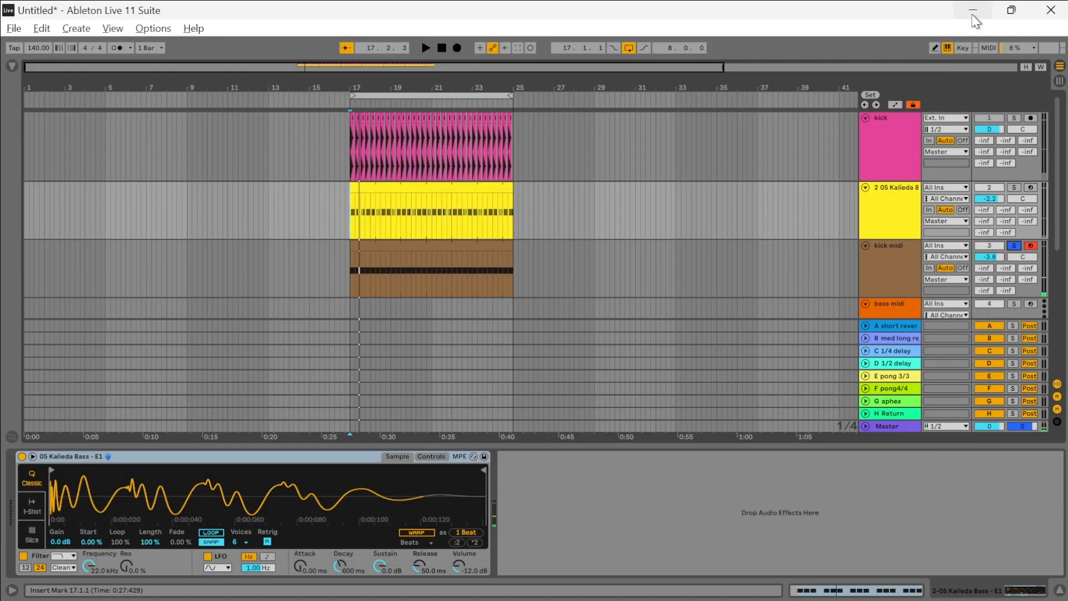
pyautogui.click(1014, 187)
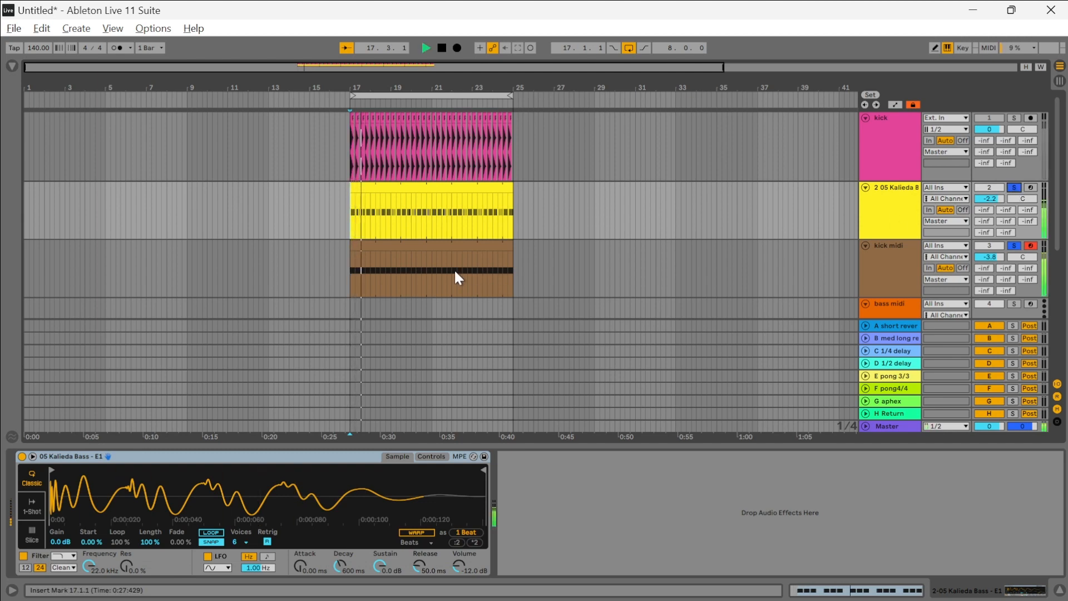
# Step: Select the kick midi track and reopen its Kick 2 plug-in window
pyautogui.click(388, 245)
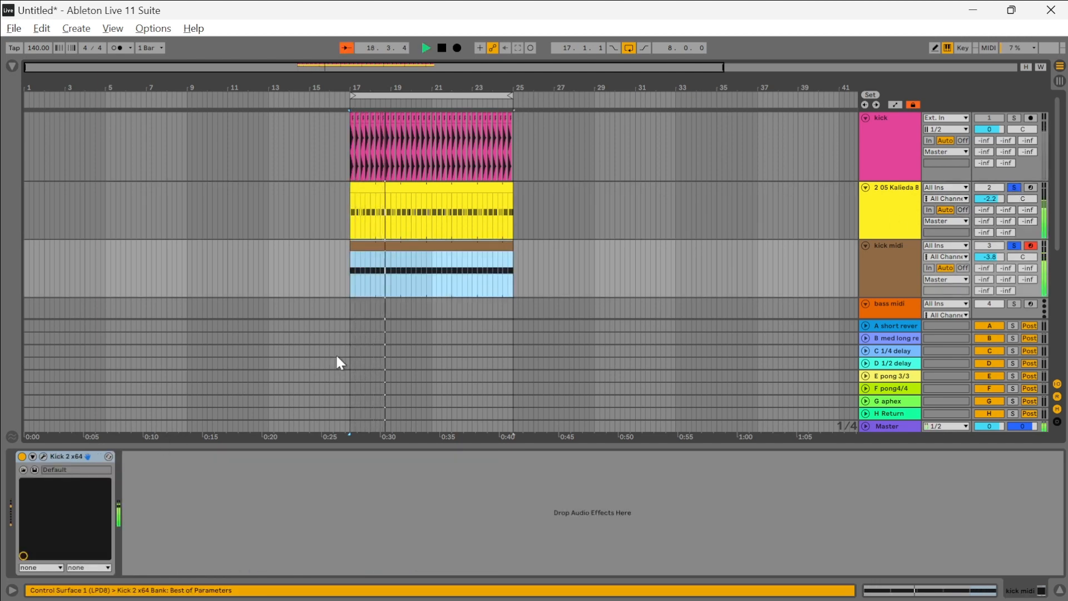
pyautogui.click(895, 279)
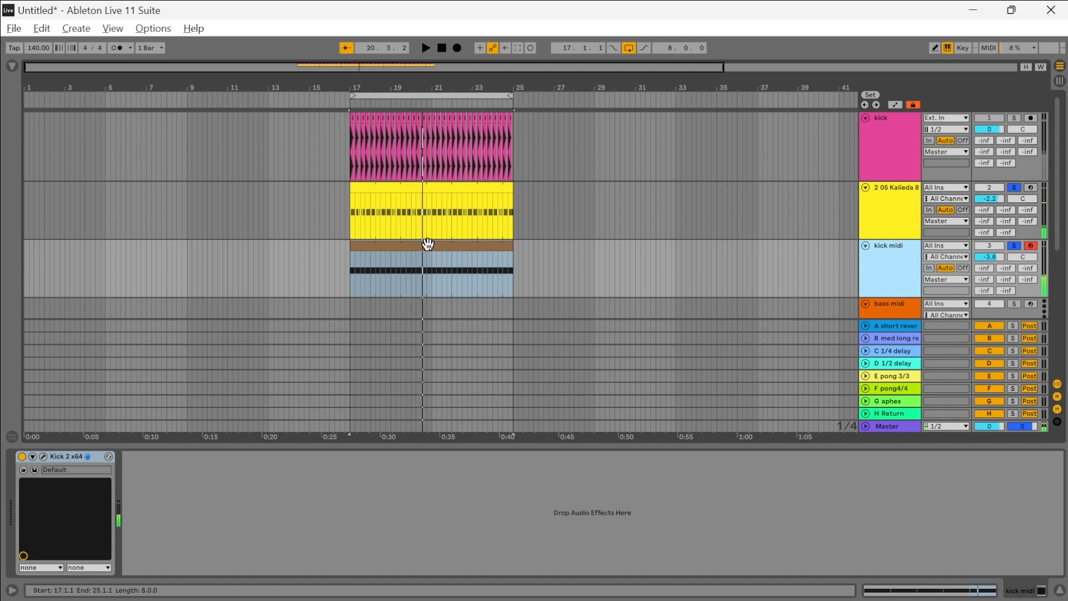
pyautogui.doubleClick(429, 243)
pyautogui.hotkey('shift', 'Tab')
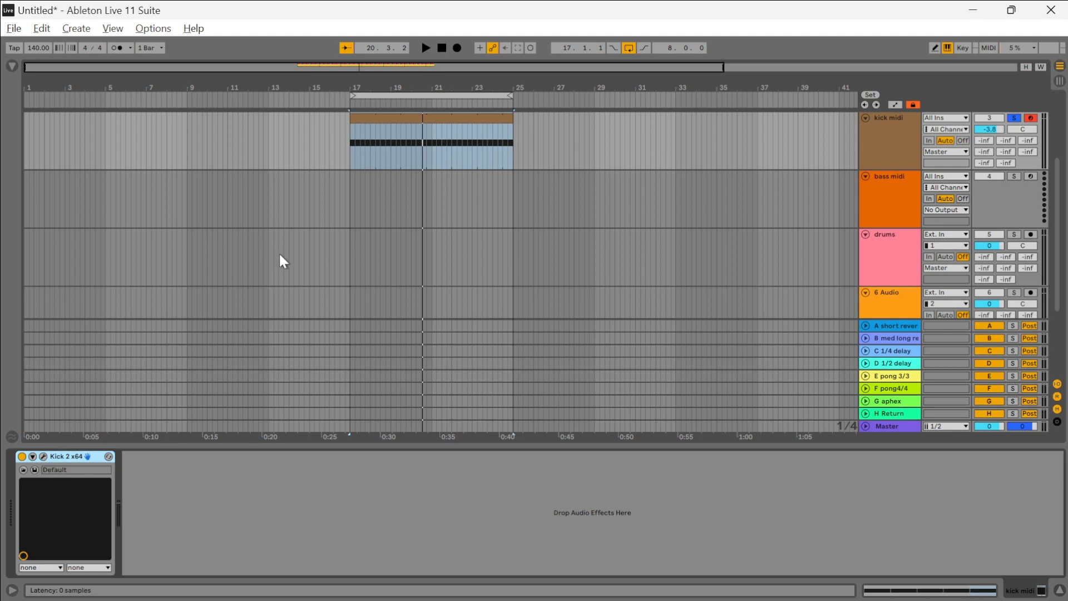
pyautogui.click(44, 457)
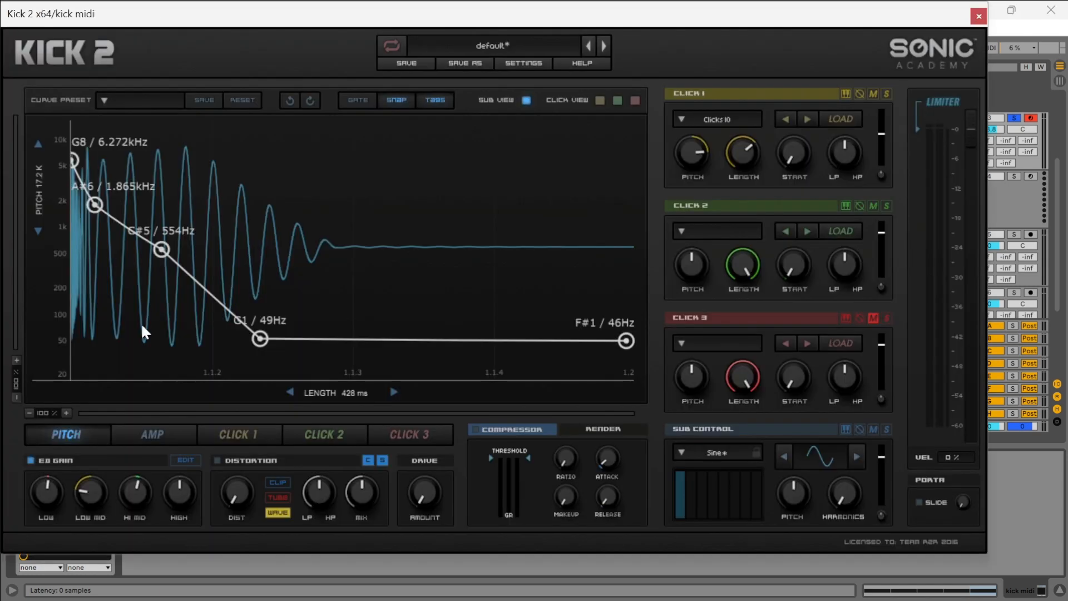
# Step: Save the current kick settings over the default preset
pyautogui.click(509, 41)
pyautogui.click(502, 39)
pyautogui.click(502, 40)
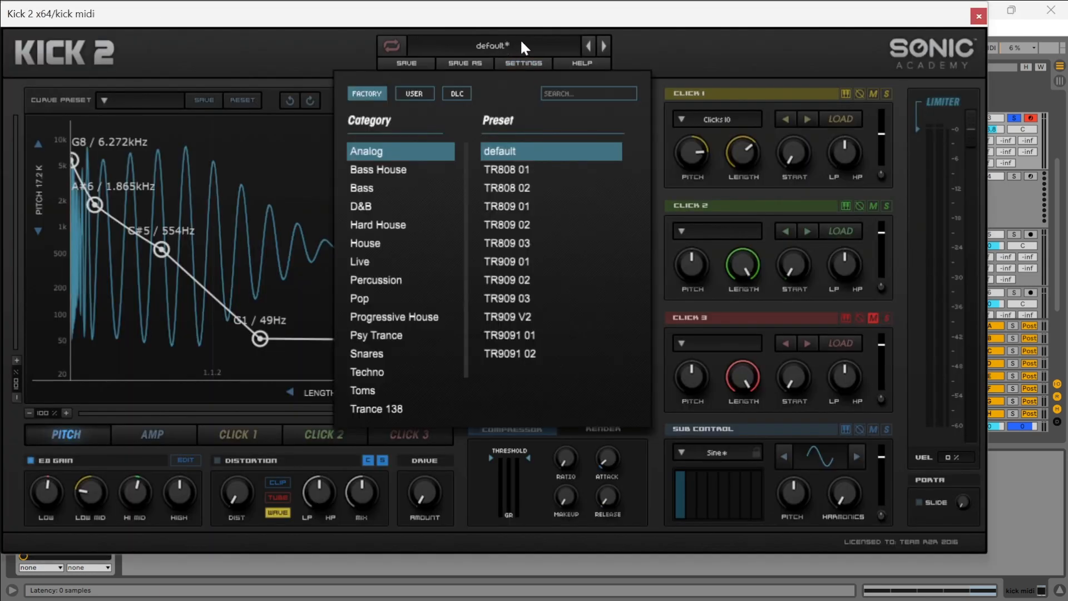
pyautogui.click(520, 40)
pyautogui.click(521, 42)
pyautogui.click(266, 37)
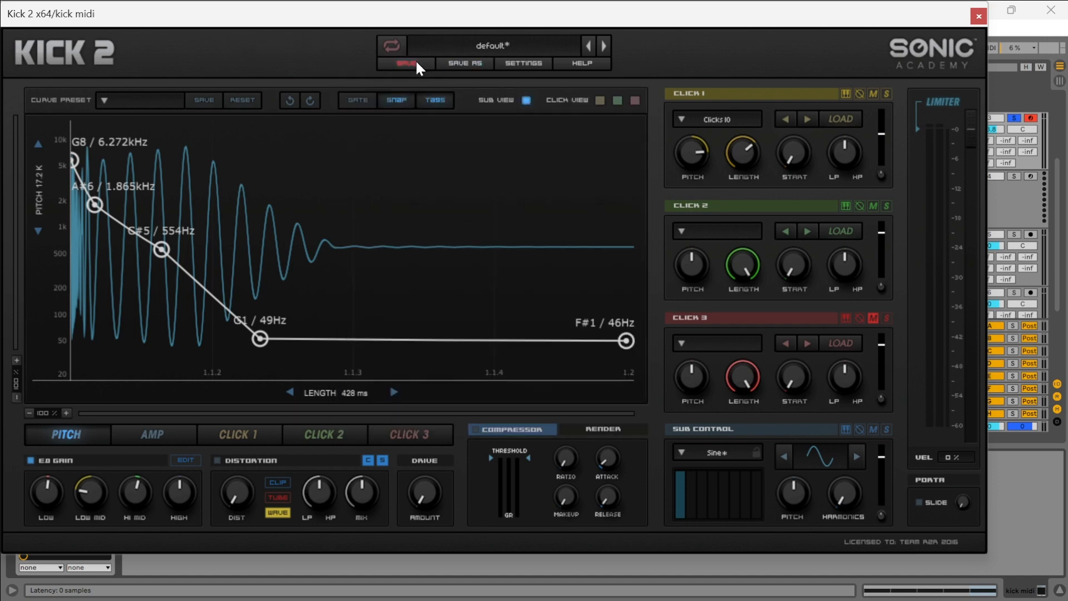
pyautogui.click(416, 63)
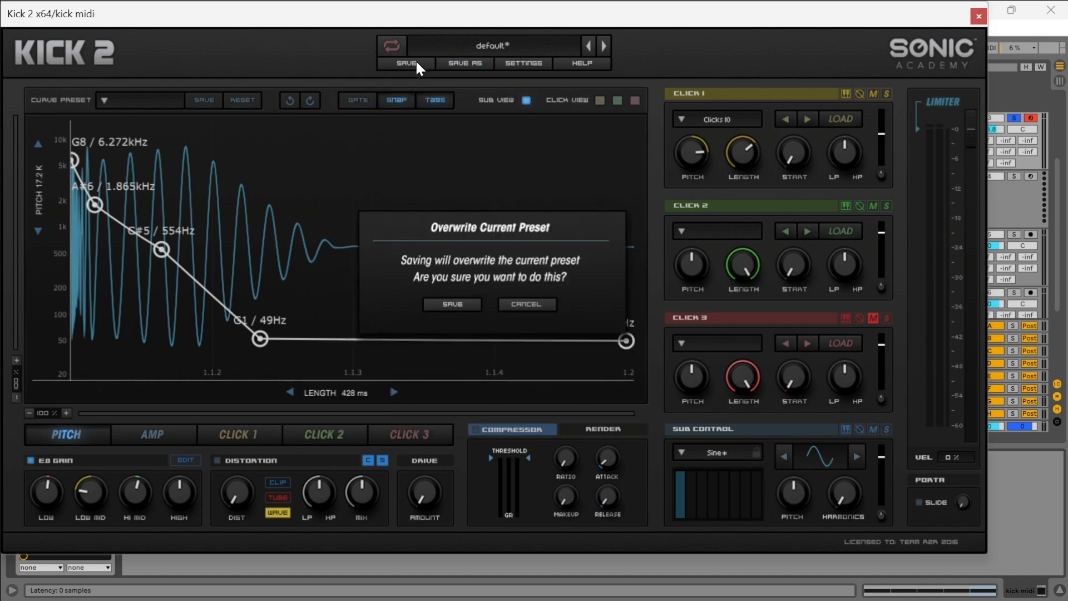
pyautogui.click(464, 303)
pyautogui.click(451, 42)
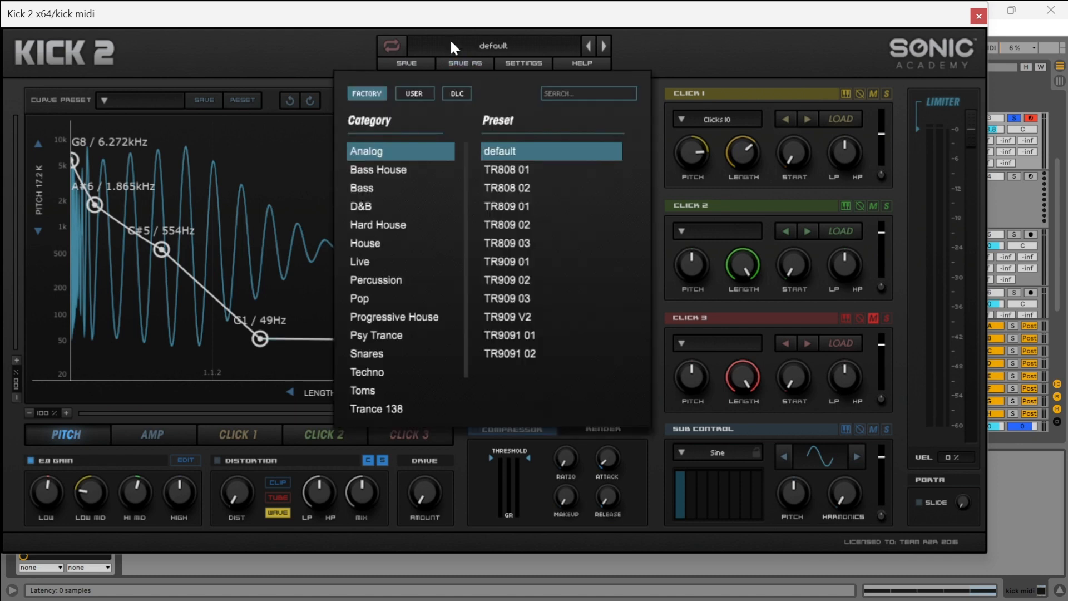
pyautogui.click(433, 39)
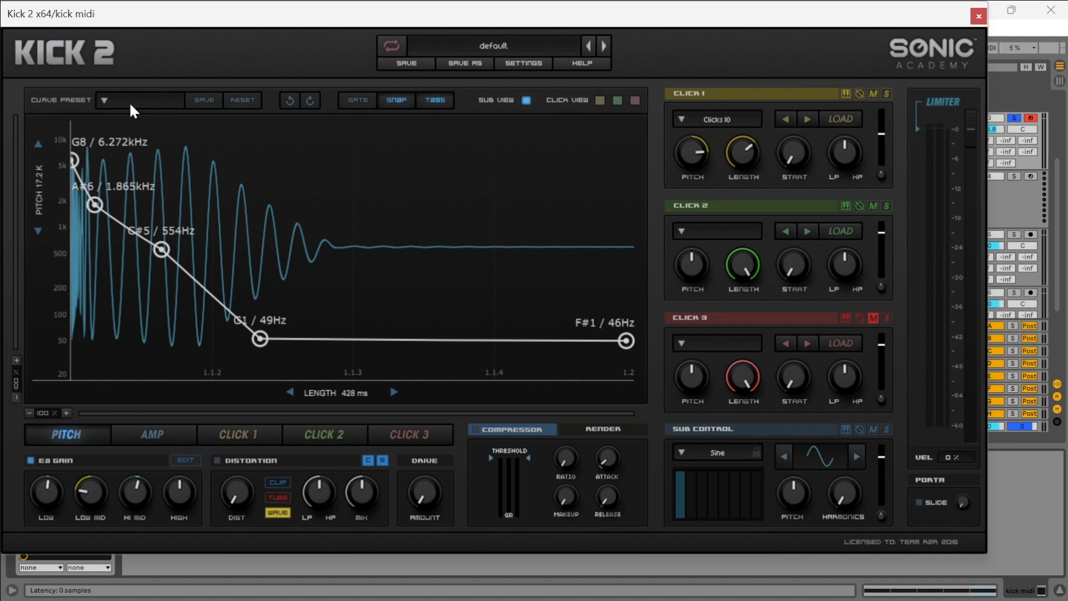
pyautogui.click(104, 100)
pyautogui.click(104, 100)
# Step: Load the psy kick 1 preset from the user presets
pyautogui.click(524, 45)
pyautogui.scroll(-2, 429, 306)
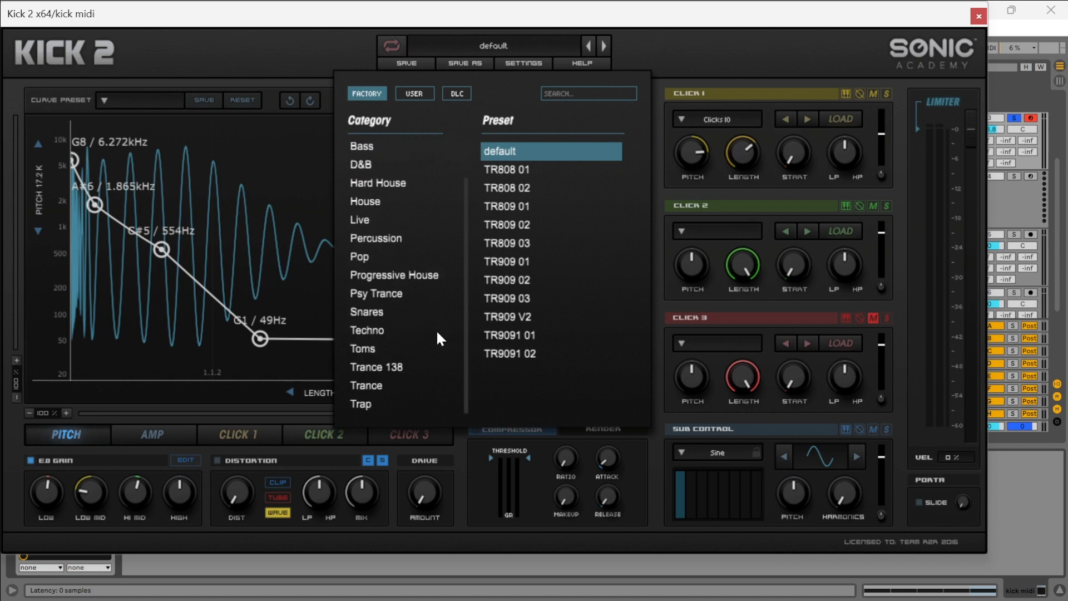
pyautogui.scroll(2, 441, 318)
pyautogui.click(415, 94)
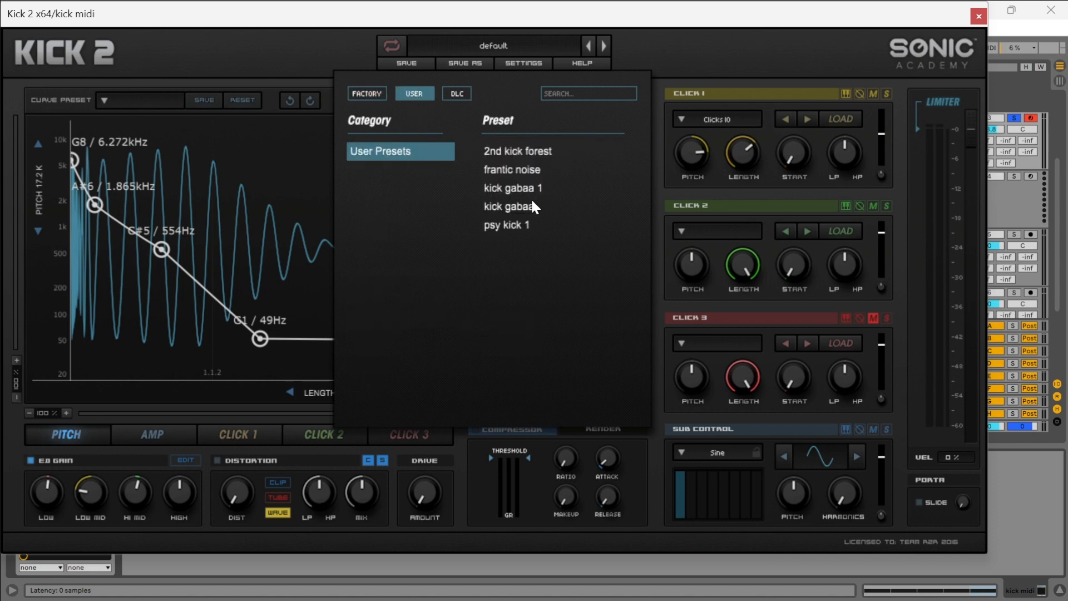
pyautogui.doubleClick(522, 223)
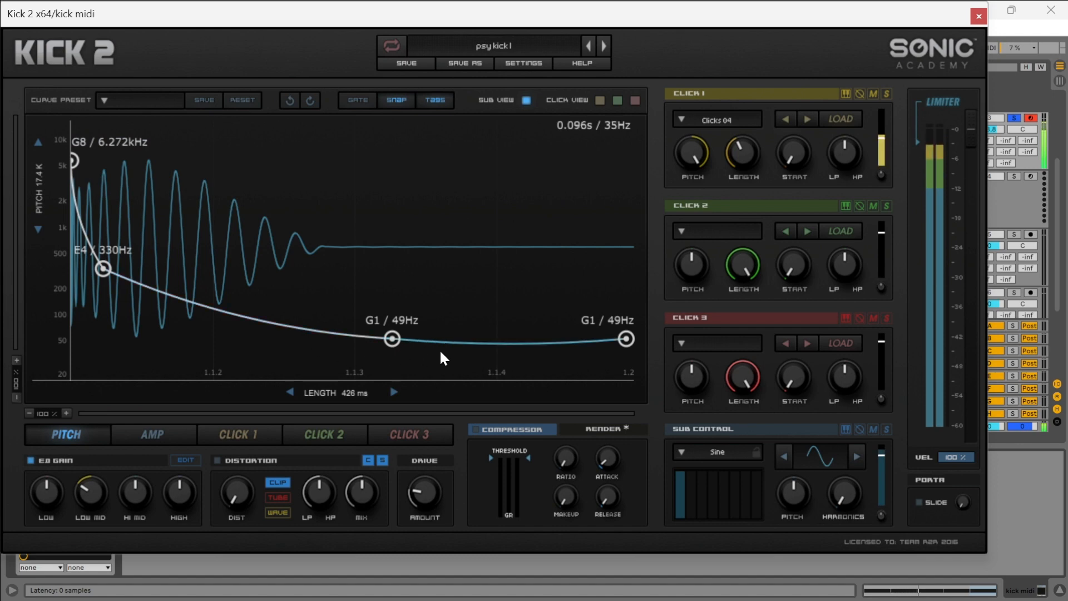
# Step: Examine the amp and pitch envelope shapes of the psy kick 1 preset
pyautogui.click(127, 431)
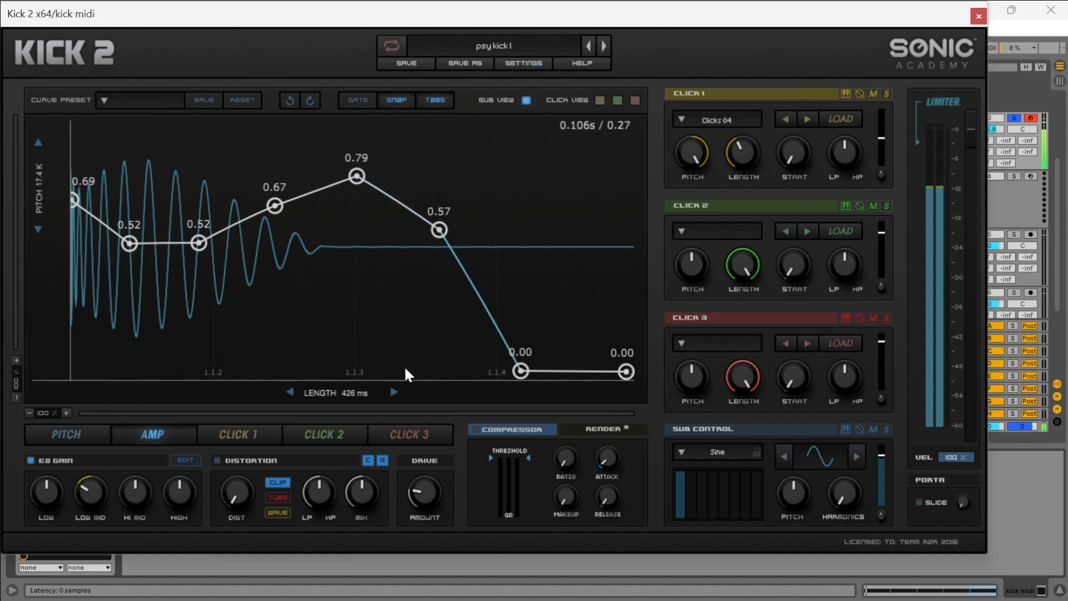
pyautogui.click(66, 433)
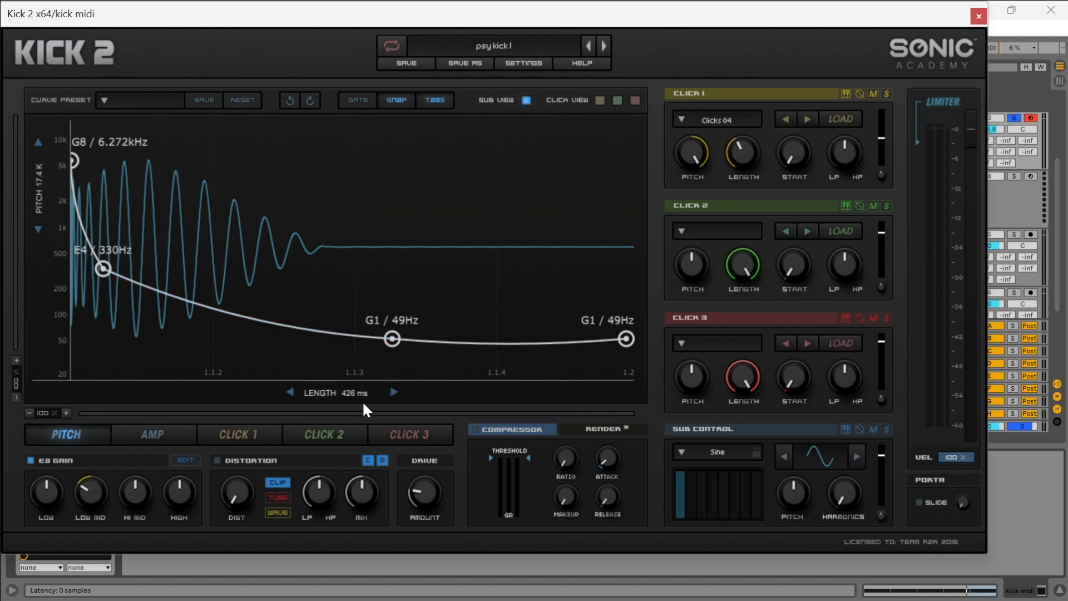
pyautogui.click(139, 431)
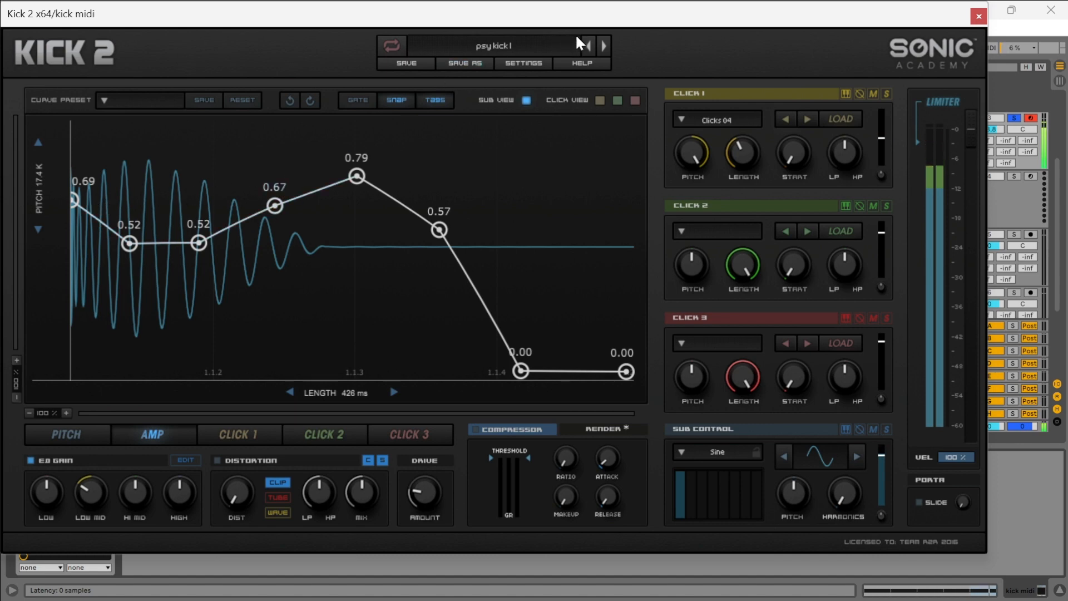
# Step: Step back through the user presets, auditioning kick gabaa with its pitch envelope and kick gabaa 1, and return to psy kick 1
pyautogui.click(589, 45)
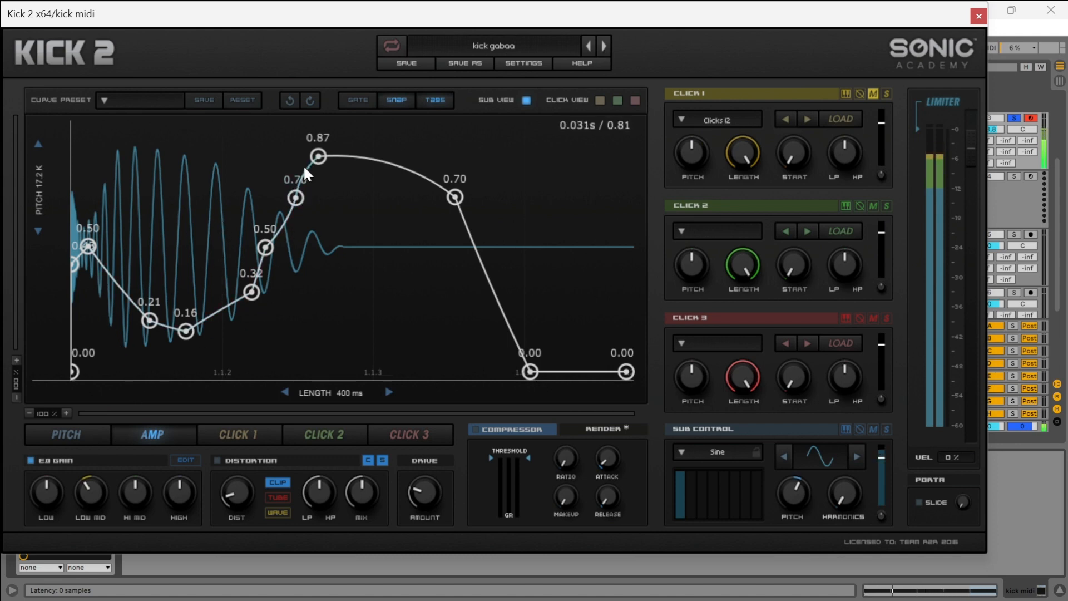
pyautogui.click(80, 439)
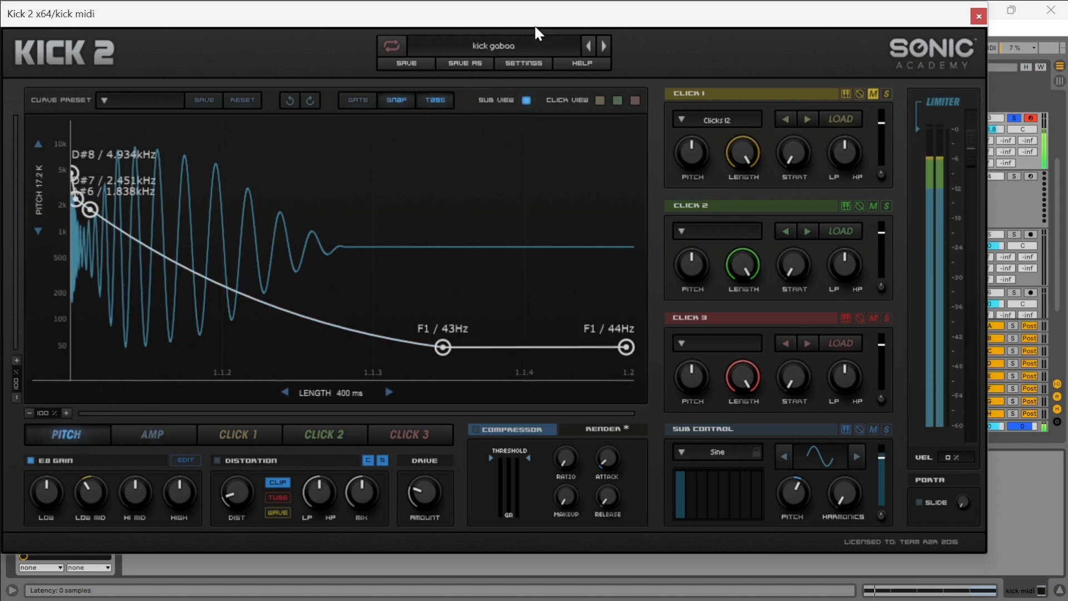
pyautogui.click(588, 46)
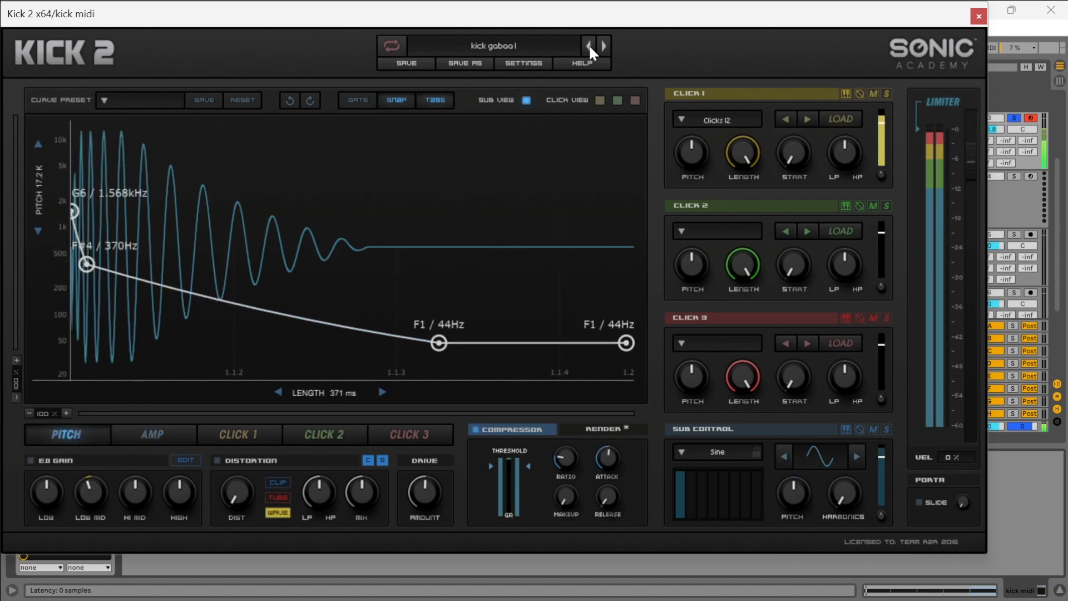
pyautogui.click(588, 46)
pyautogui.click(588, 46)
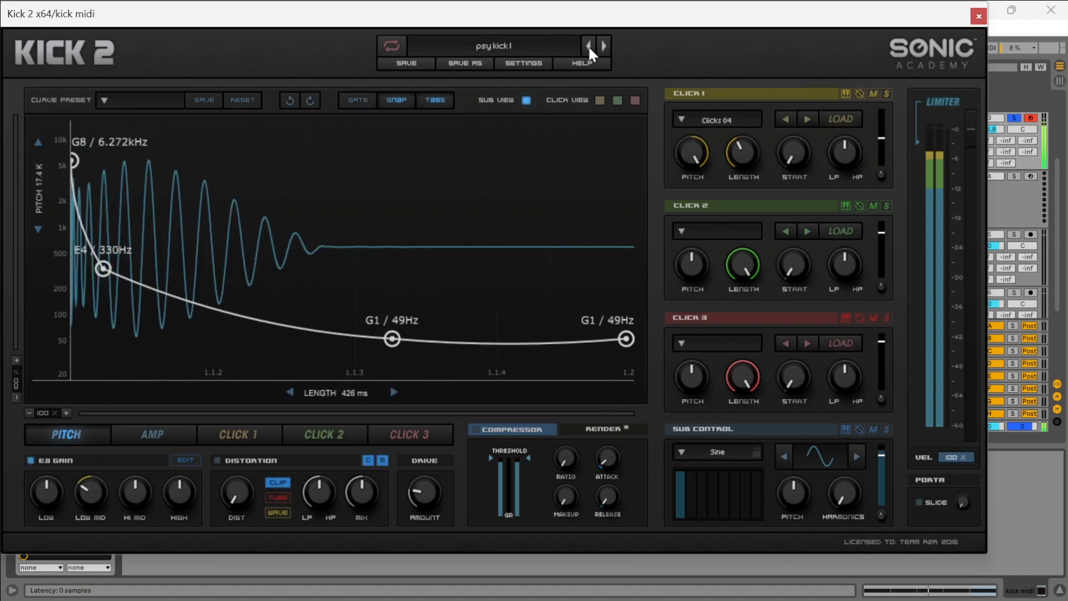
# Step: Step back through the user presets from psy kick 1, auditioning kick gabaa, frantic noise and kick gabaa 1
pyautogui.click(589, 45)
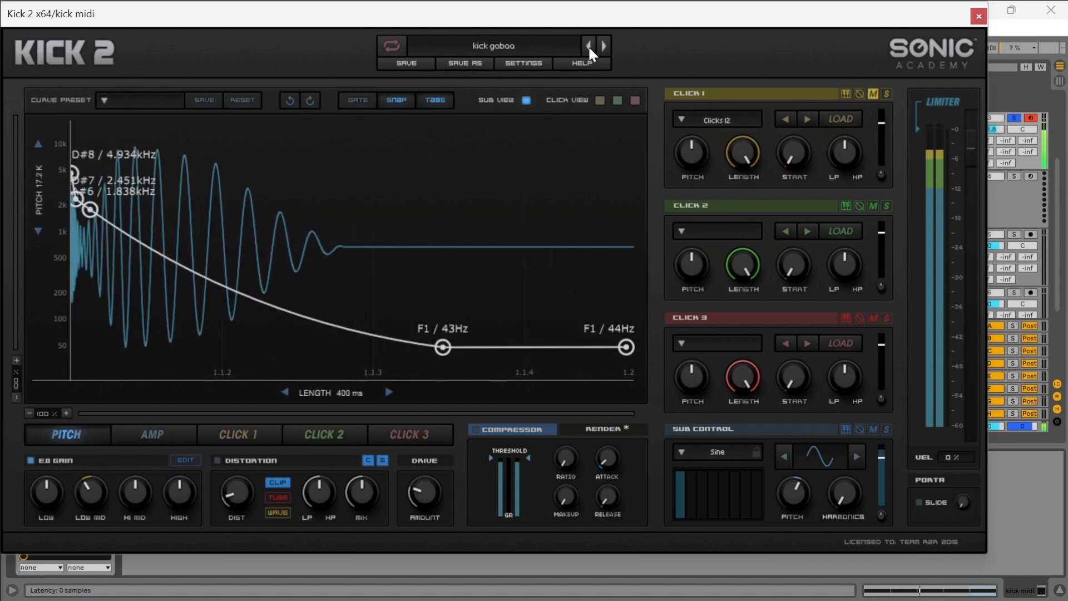
pyautogui.click(589, 45)
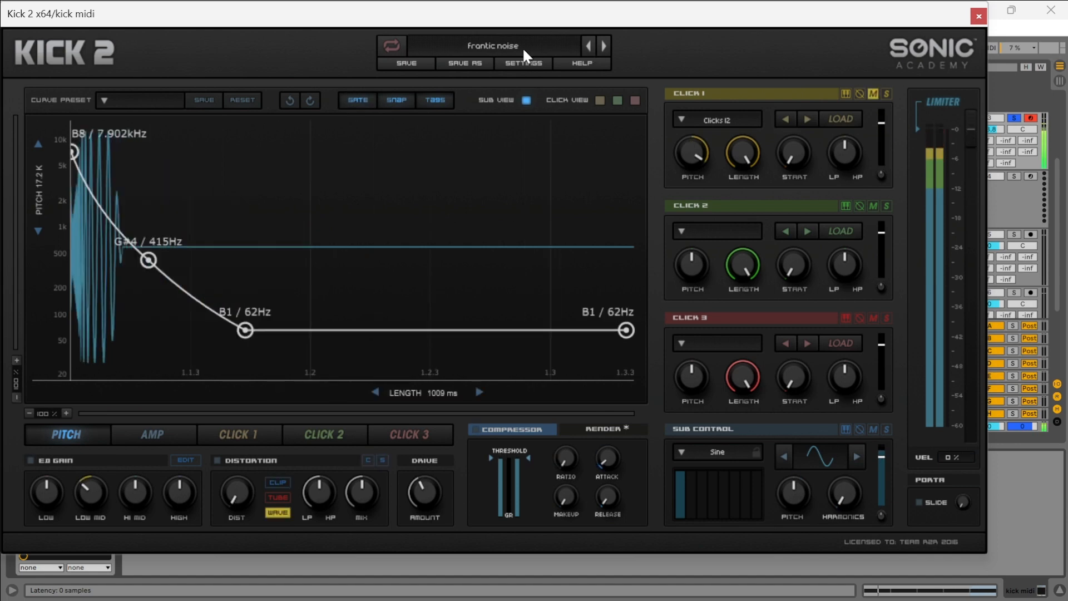
pyautogui.click(588, 45)
pyautogui.click(588, 46)
pyautogui.click(588, 46)
pyautogui.click(588, 46)
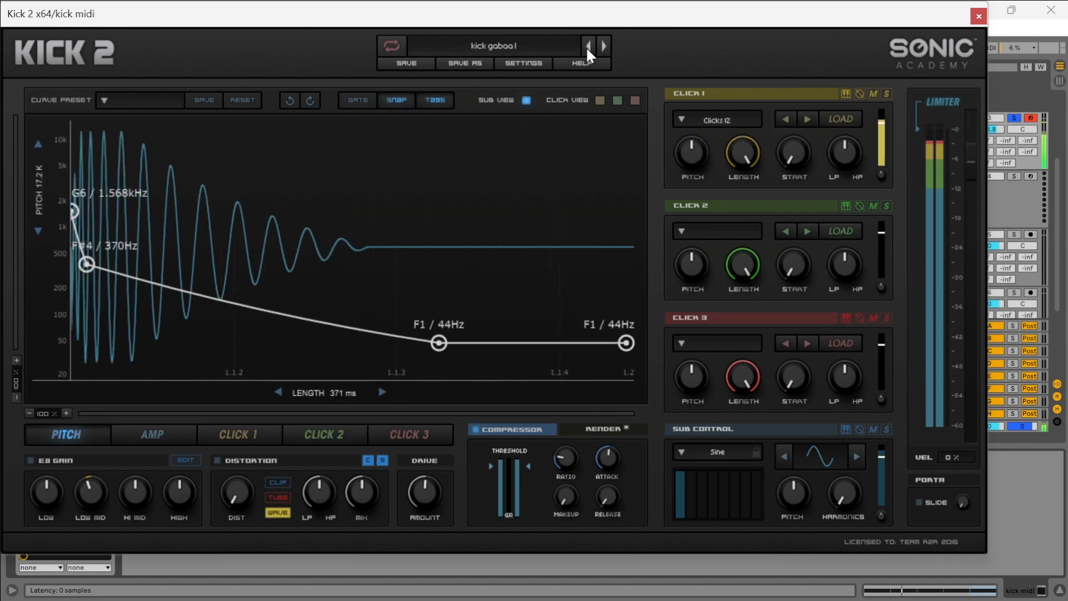
# Step: Close the Kick 2 window and delete the Kick 2 device from the kick midi track
pyautogui.click(979, 16)
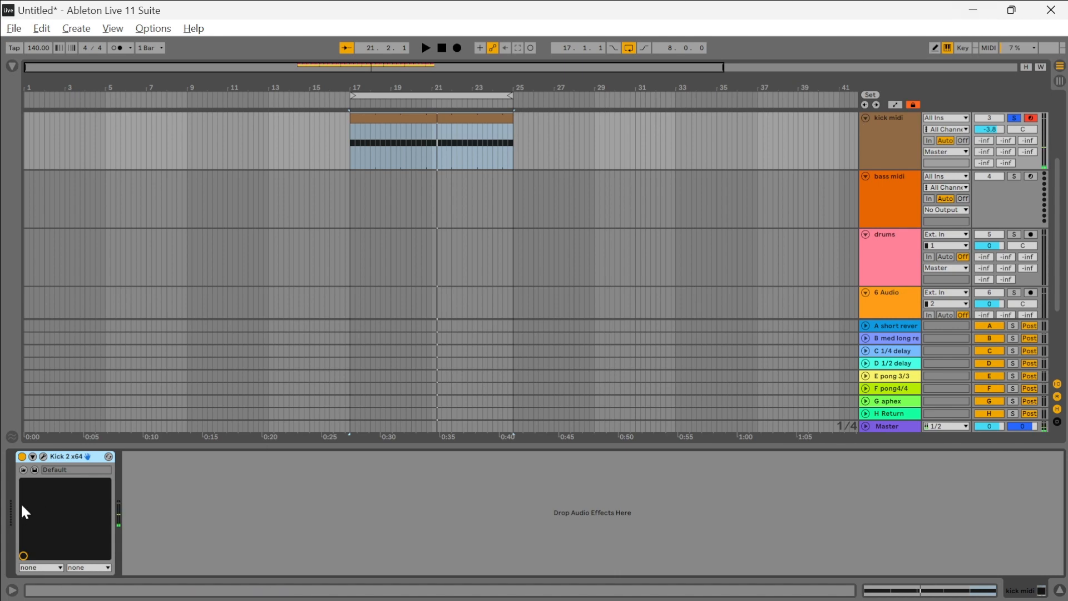
pyautogui.rightClick(79, 456)
pyautogui.click(145, 361)
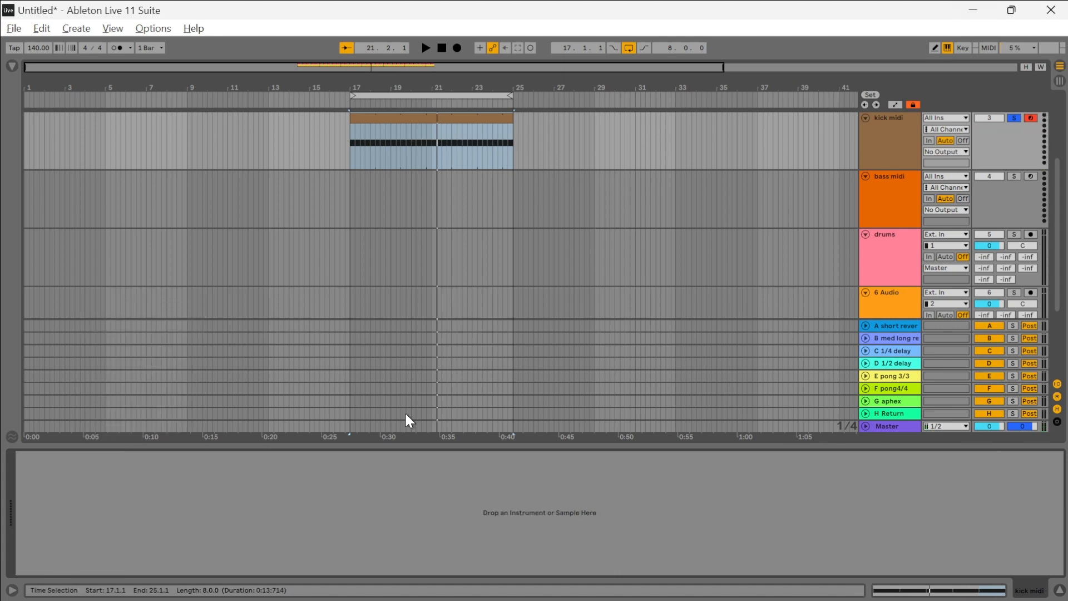
# Step: Solo the kick audio track and play it from the start of its clip at bar 17
pyautogui.scroll(2, 406, 333)
pyautogui.scroll(2, 429, 215)
pyautogui.scroll(1, 456, 201)
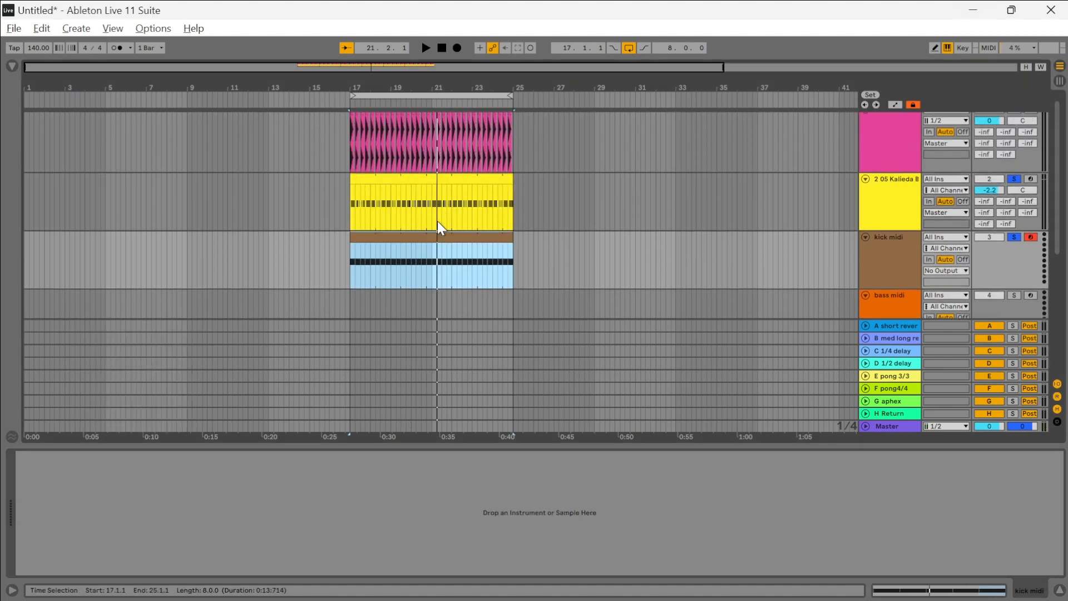
pyautogui.rightClick(402, 237)
pyautogui.click(428, 252)
pyautogui.click(414, 149)
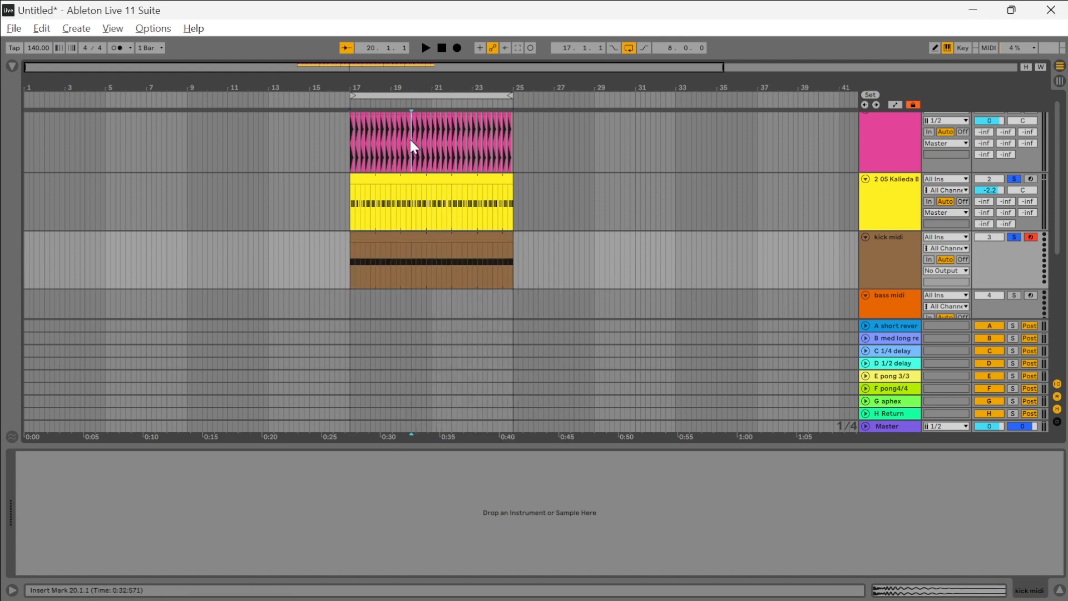
pyautogui.scroll(1, 326, 220)
pyautogui.click(358, 149)
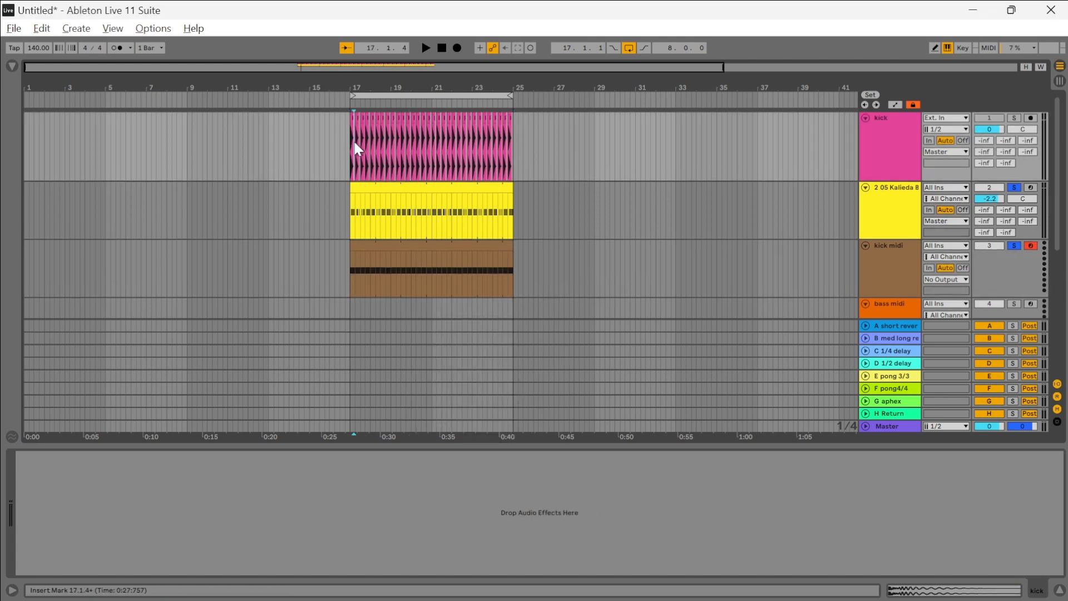
pyautogui.click(1014, 118)
pyautogui.press('space')
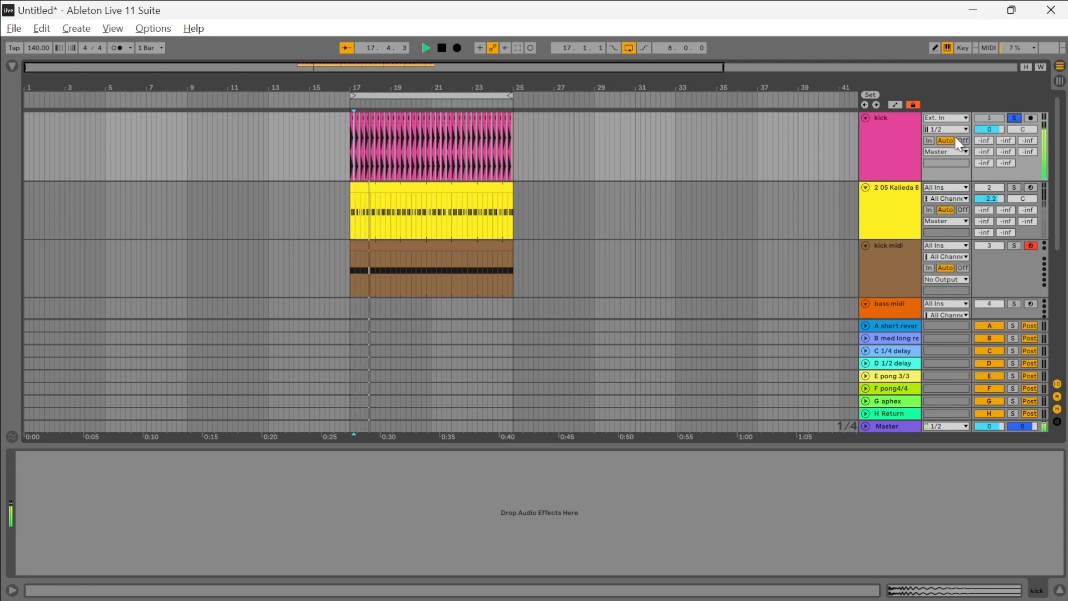
pyautogui.press('space')
# Step: Set the kick track volume to -6.0 dB and the Kalieda Bass track to -8.0 dB, and solo both
pyautogui.click(909, 167)
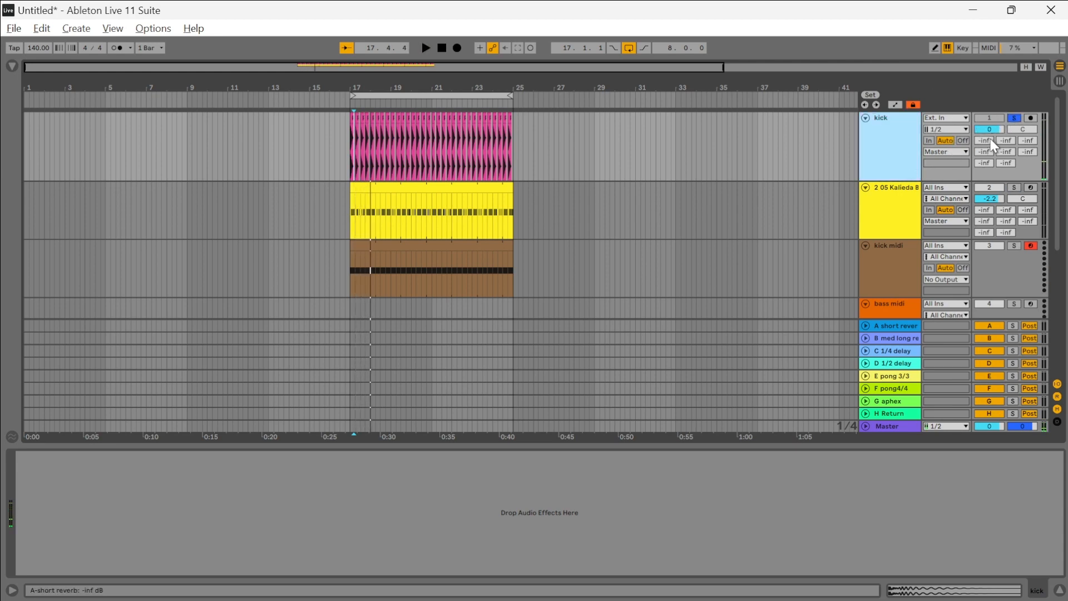
pyautogui.press('space')
pyautogui.press('space')
pyautogui.moveTo(995, 129); pyautogui.dragTo(996, 132)
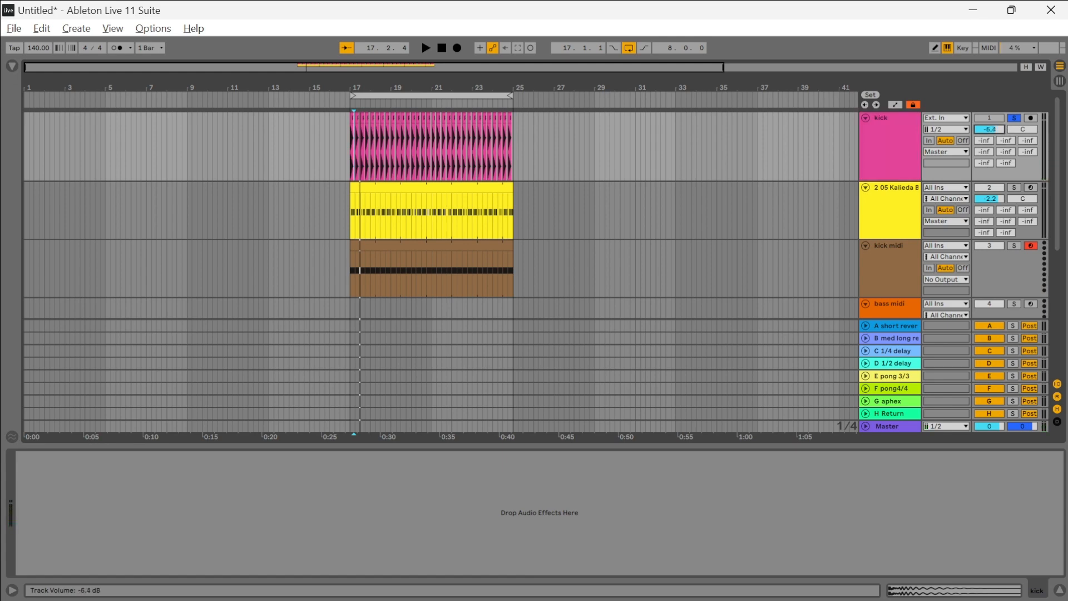
pyautogui.click(990, 199)
pyautogui.click(1013, 188)
pyautogui.press('space')
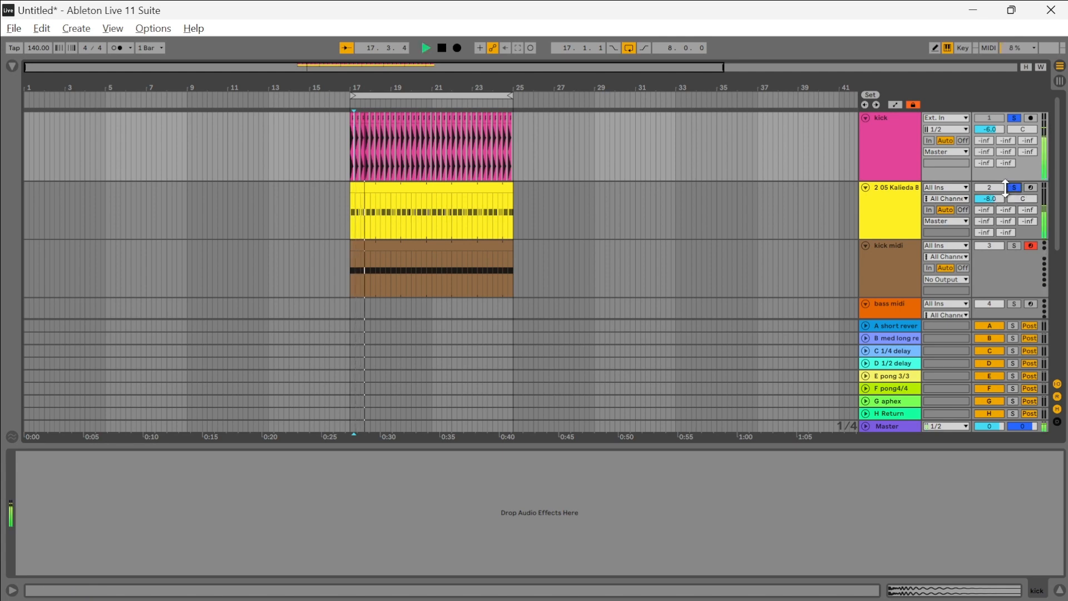
pyautogui.press('space')
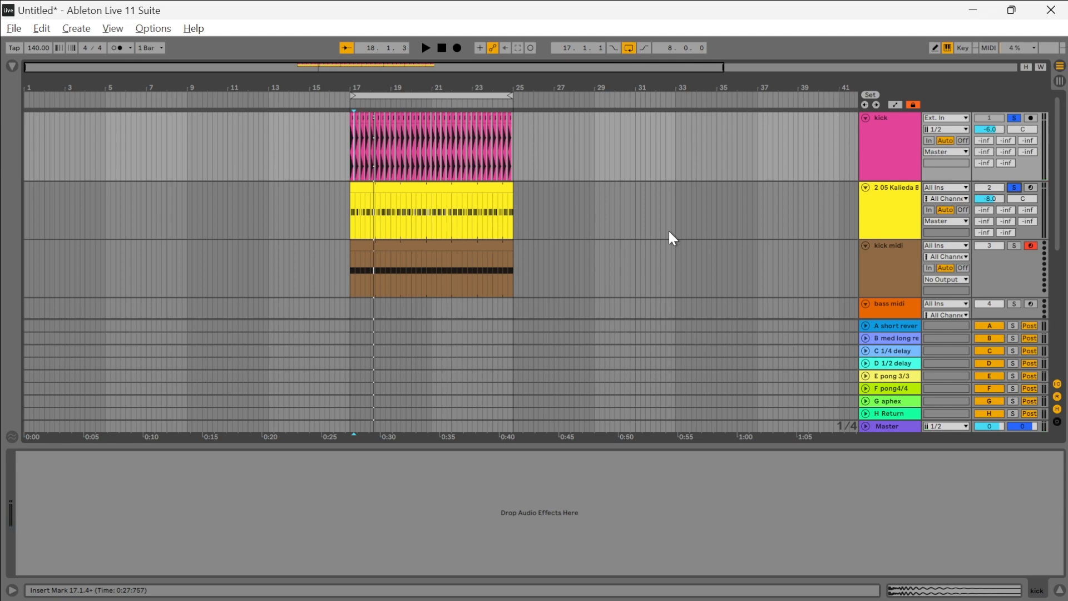
# Step: Play the kick and bass tracks together from bar 17 and from bar 22 to check their balance
pyautogui.press('space')
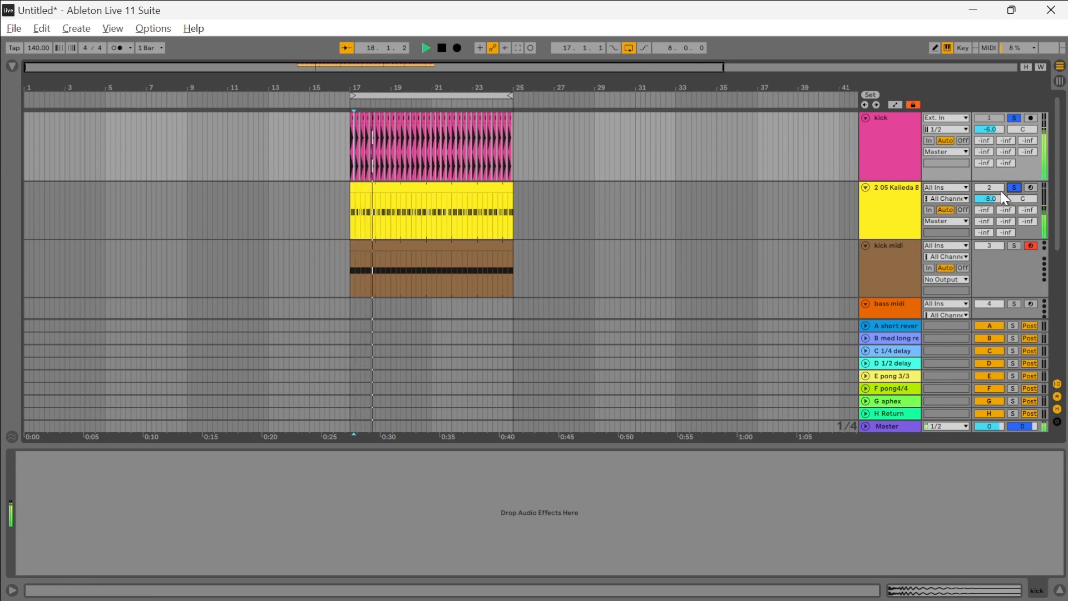
pyautogui.click(906, 148)
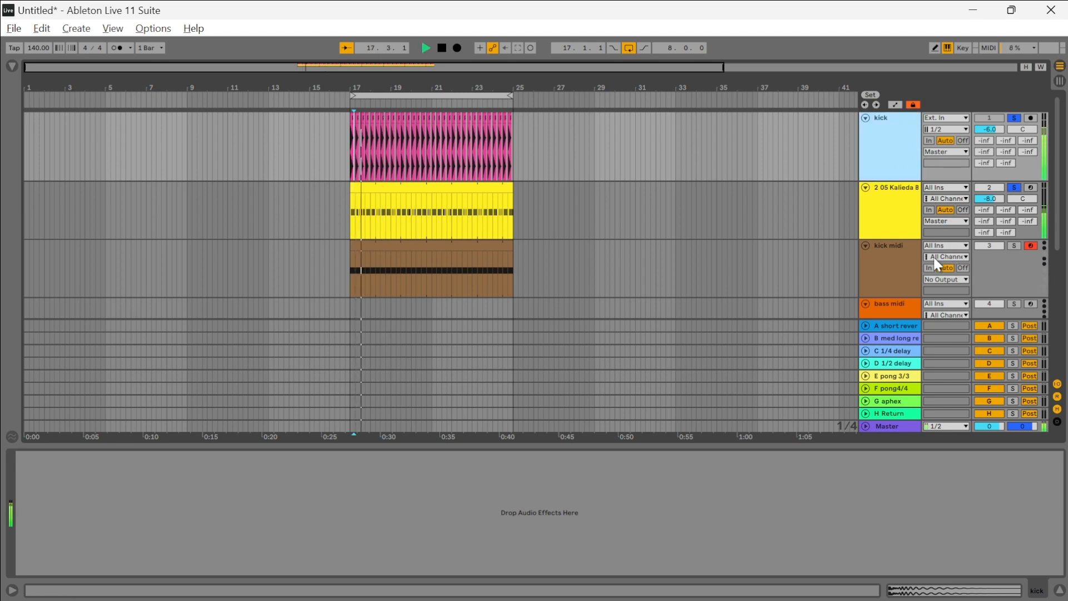
pyautogui.press('space')
pyautogui.click(886, 280)
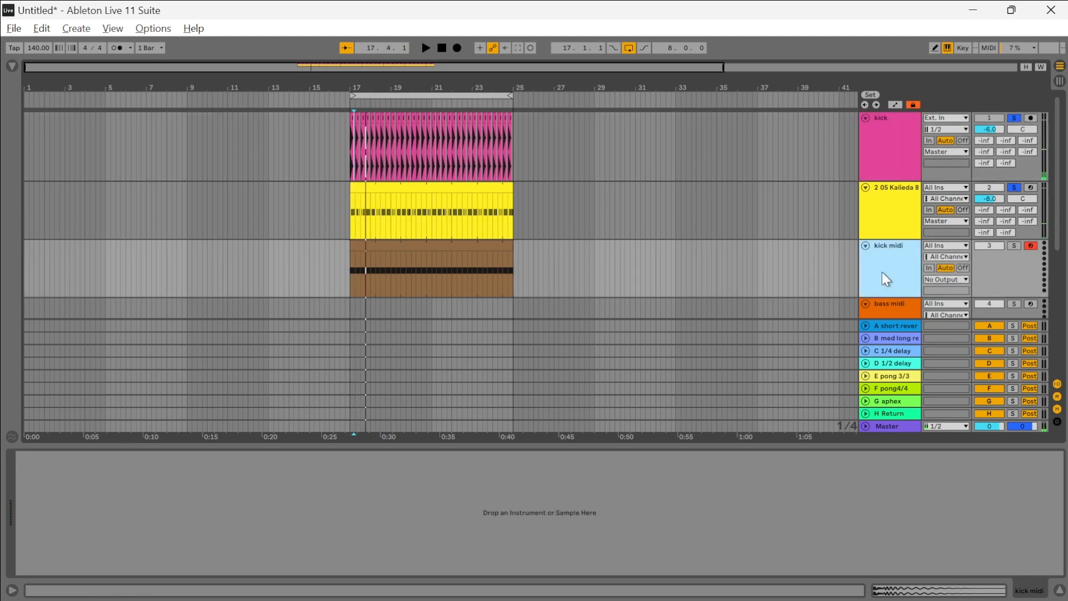
pyautogui.click(452, 274)
pyautogui.click(456, 131)
pyautogui.press('space')
pyautogui.press('space')
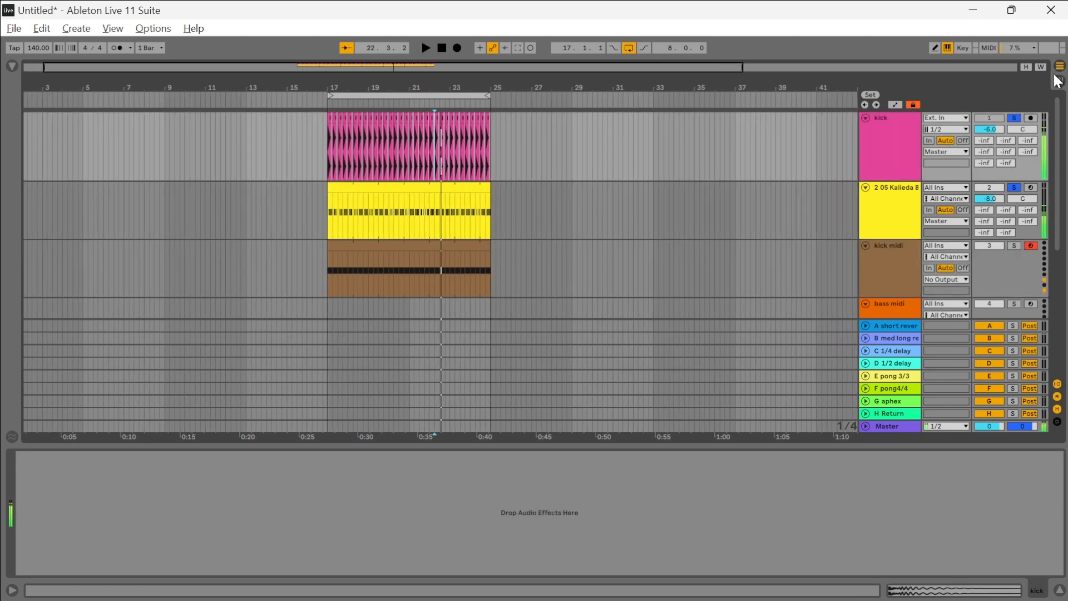
# Step: Audition the kick track on its own, and play it again with the Kalieda Bass track soloed too
pyautogui.press('space')
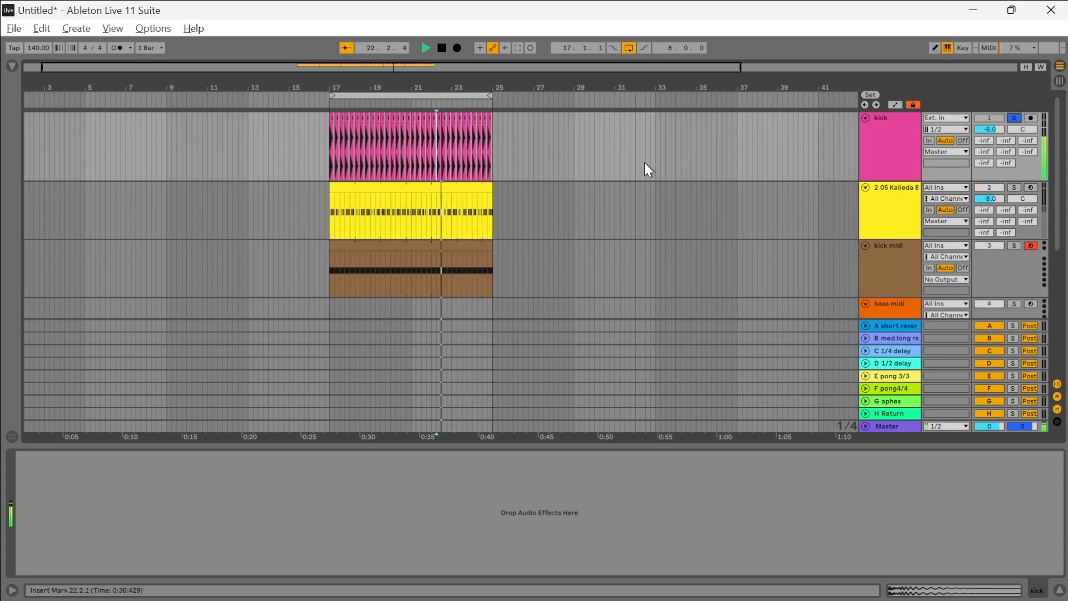
pyautogui.click(359, 162)
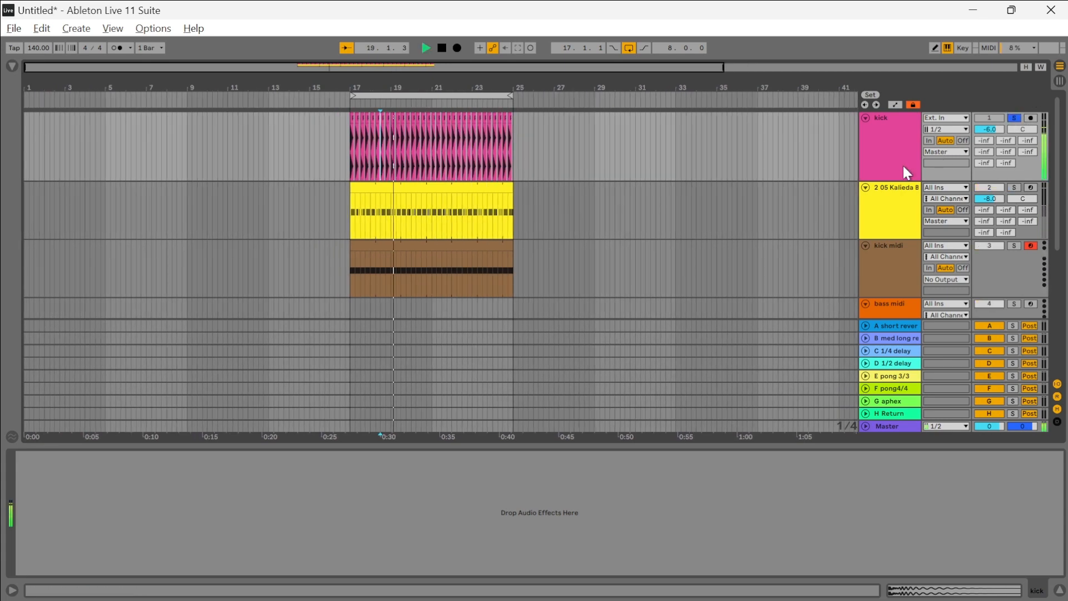
pyautogui.click(899, 206)
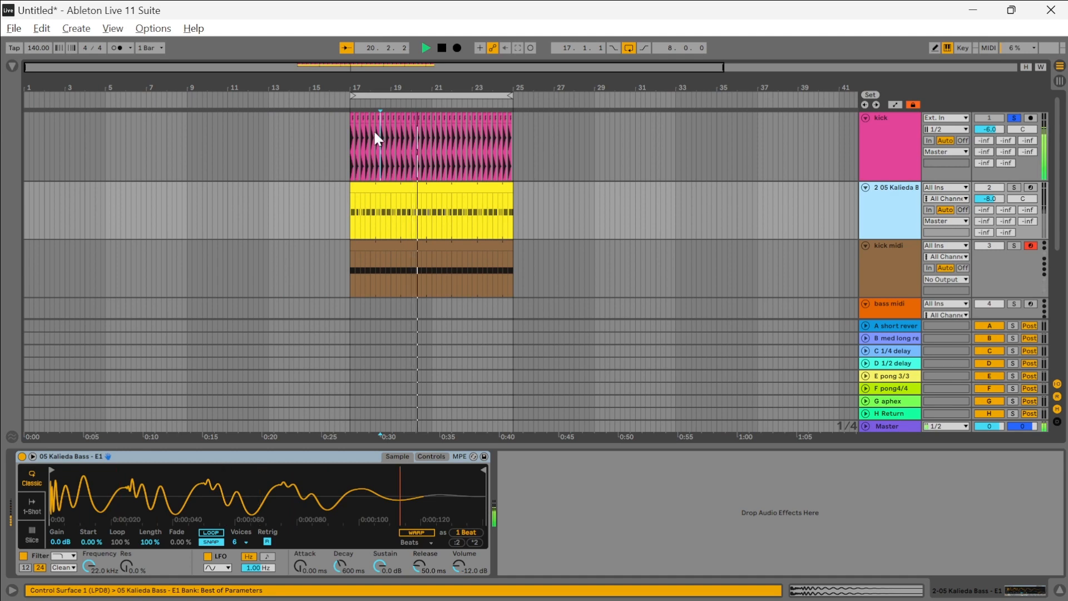
pyautogui.press('space')
pyautogui.click(355, 161)
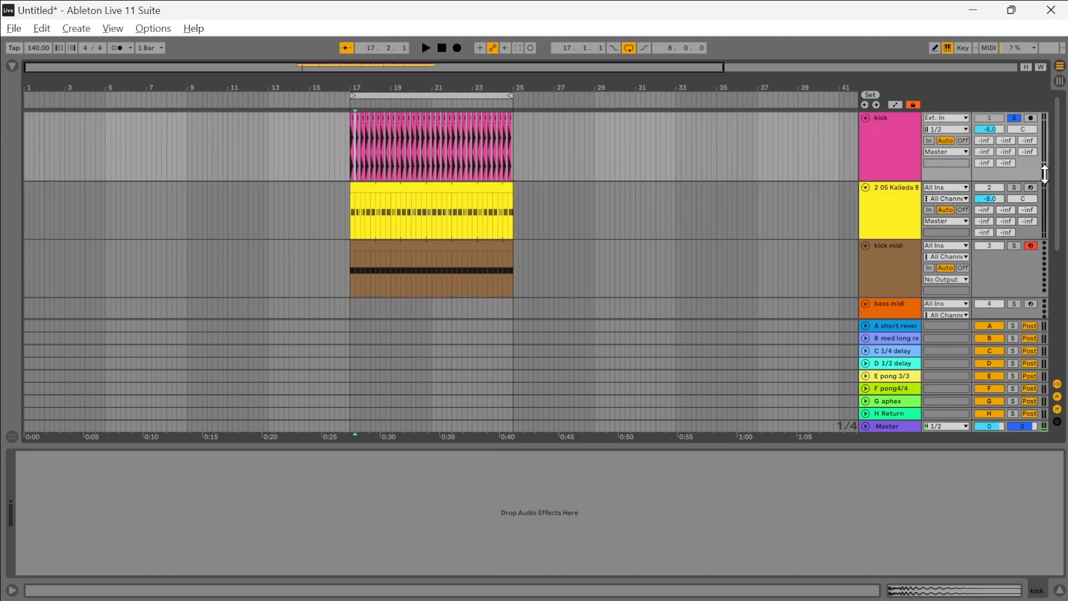
pyautogui.click(1014, 187)
pyautogui.press('space')
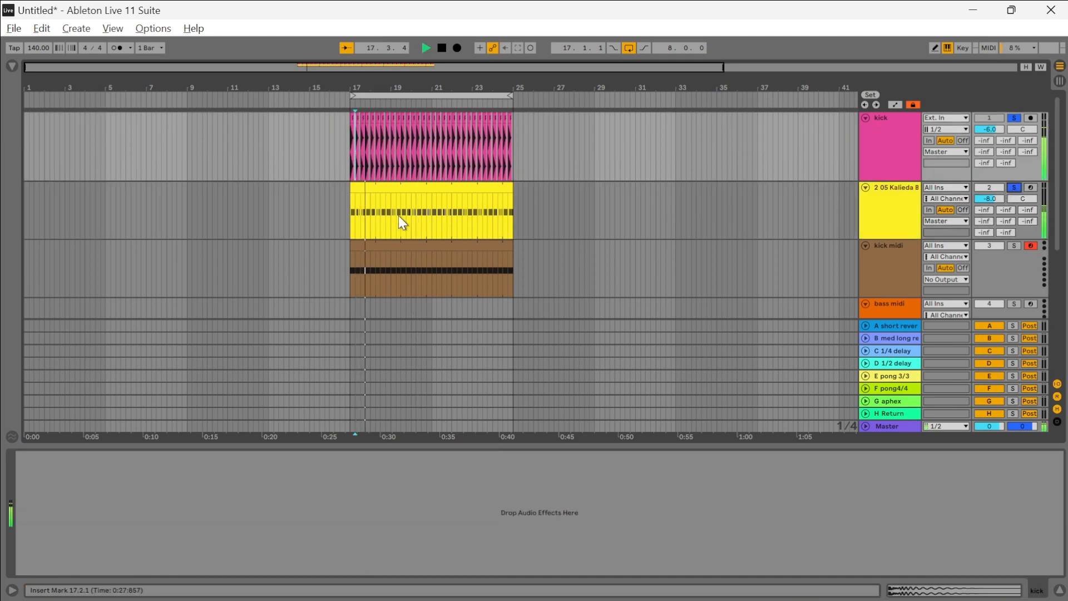
# Step: Stop playback and remove the MIDI clip from the kick midi track
pyautogui.click(388, 195)
pyautogui.click(453, 250)
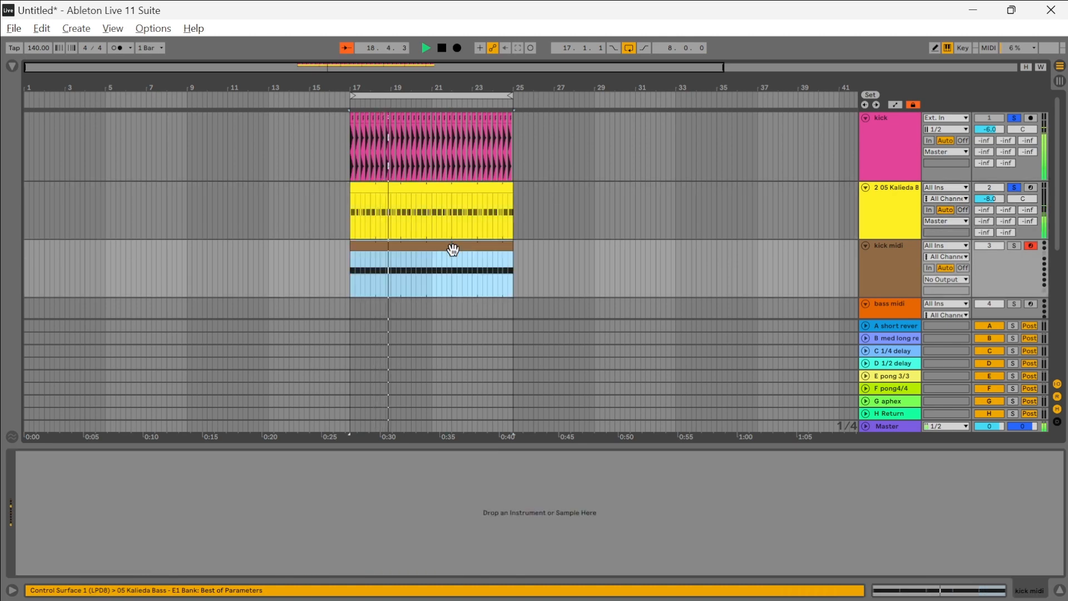
pyautogui.press('space')
pyautogui.rightClick(453, 250)
pyautogui.click(479, 288)
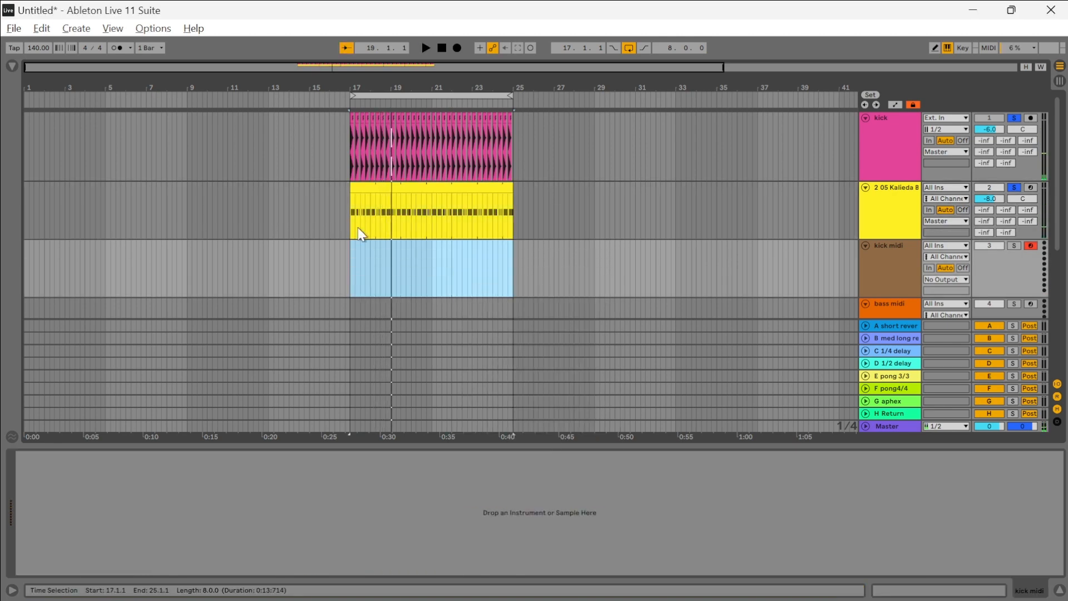
# Step: Inspect the Kalieda Bass clip's notes and copy the bass MIDI clips to the kick midi track at bars 17 to 25
pyautogui.click(358, 227)
pyautogui.doubleClick(374, 195)
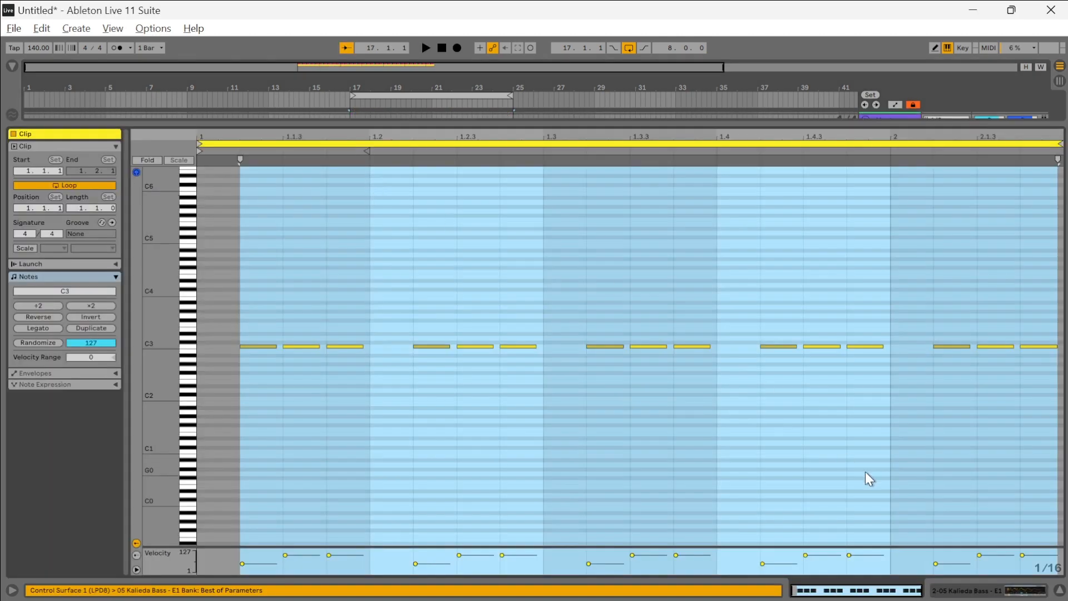
pyautogui.click(962, 589)
pyautogui.click(410, 210)
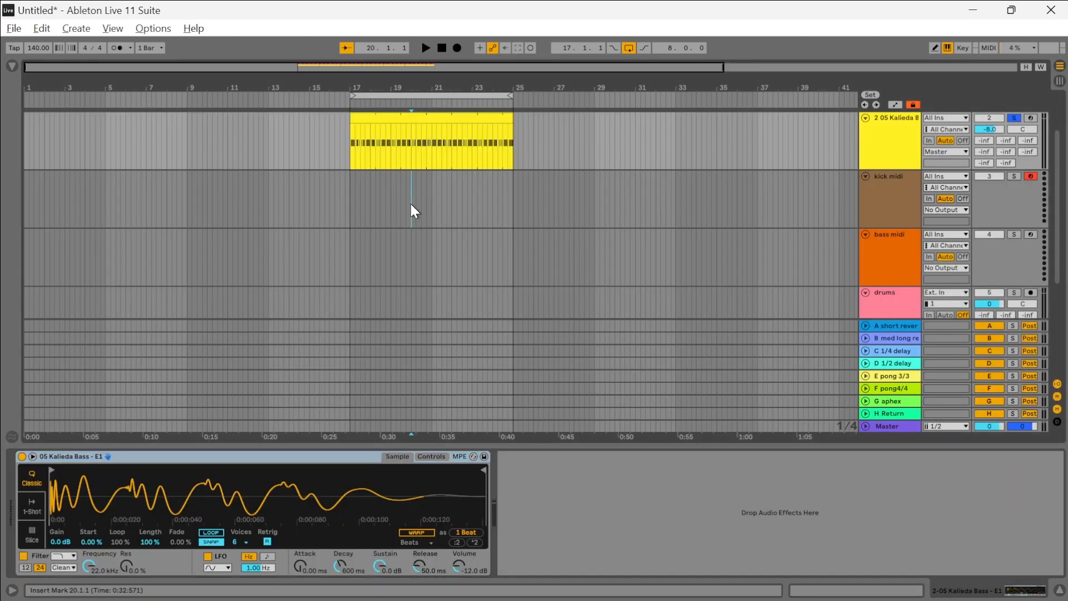
pyautogui.scroll(2, 410, 229)
pyautogui.click(1025, 192)
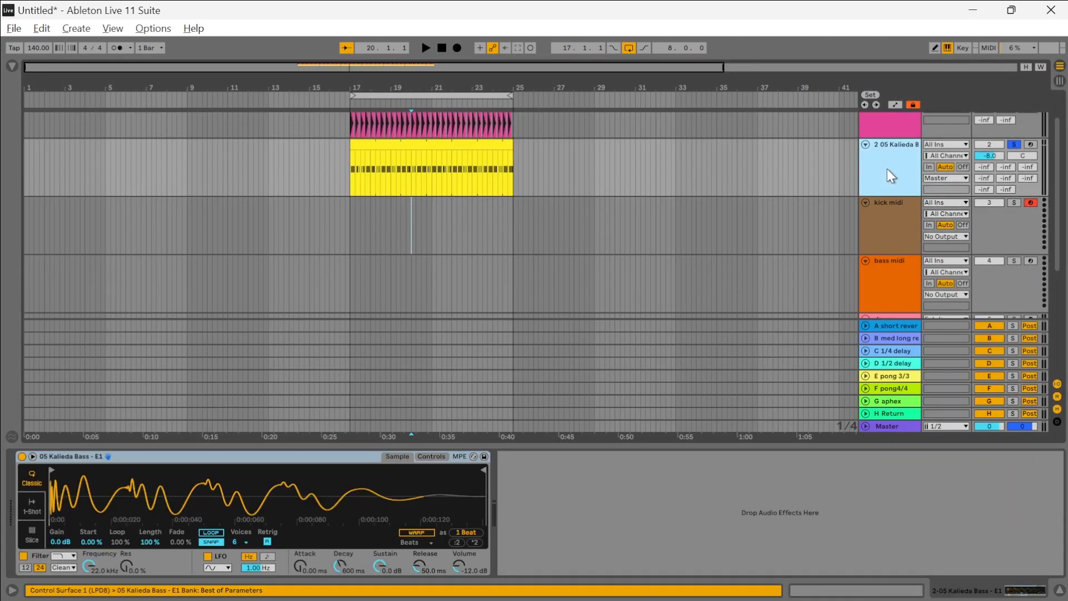
pyautogui.moveTo(415, 140); pyautogui.dragTo(406, 203)
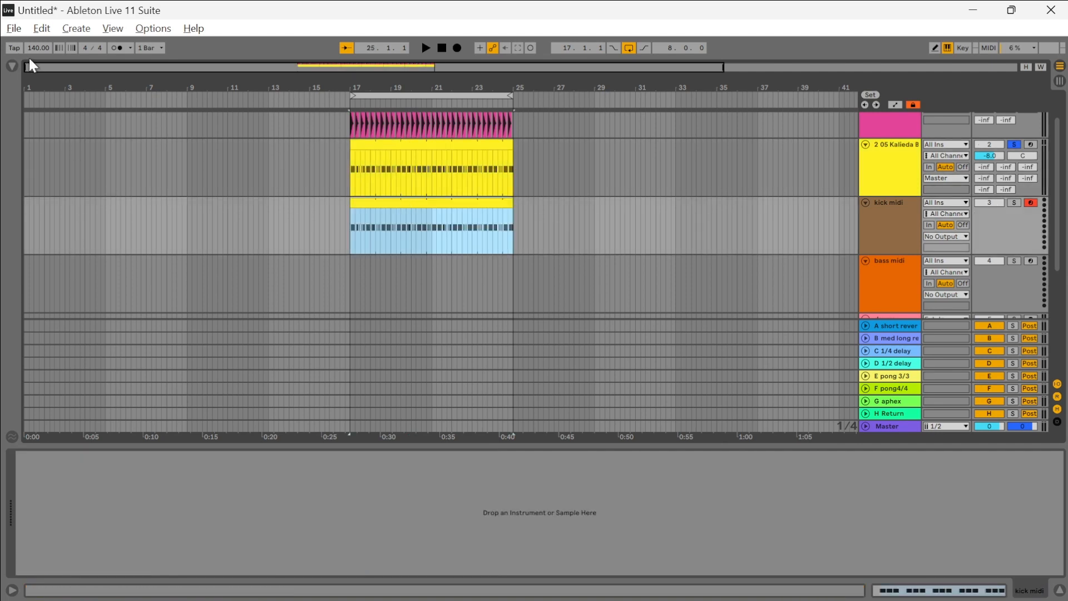
# Step: Search the plug-ins for serum and load Serum_x64 onto the kick midi track
pyautogui.click(12, 66)
pyautogui.hotkey('ctrl', 'f')
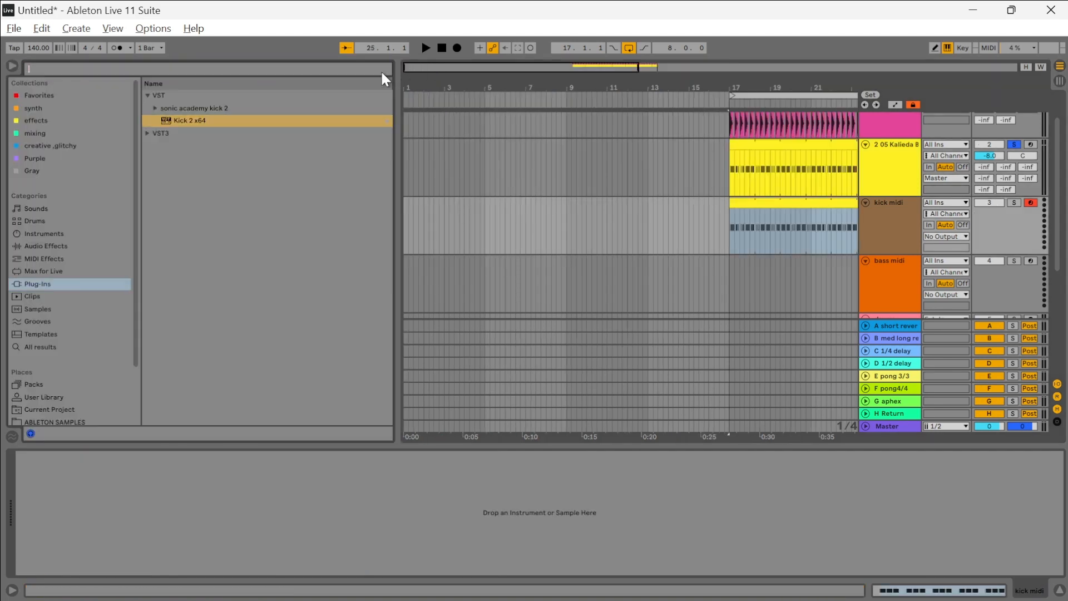
pyautogui.write('serum')
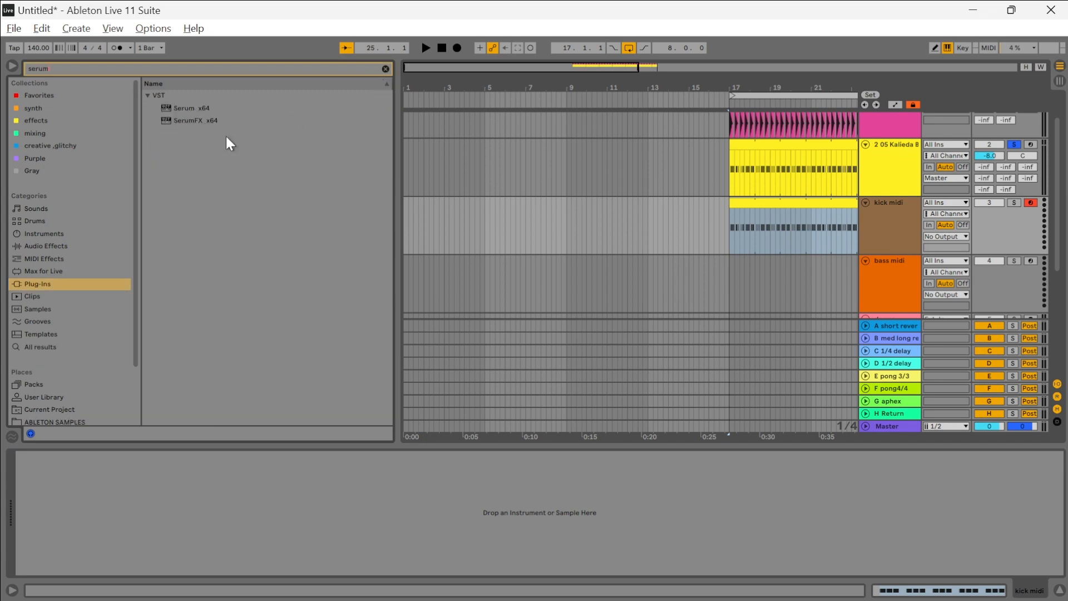
pyautogui.moveTo(184, 111); pyautogui.dragTo(739, 196)
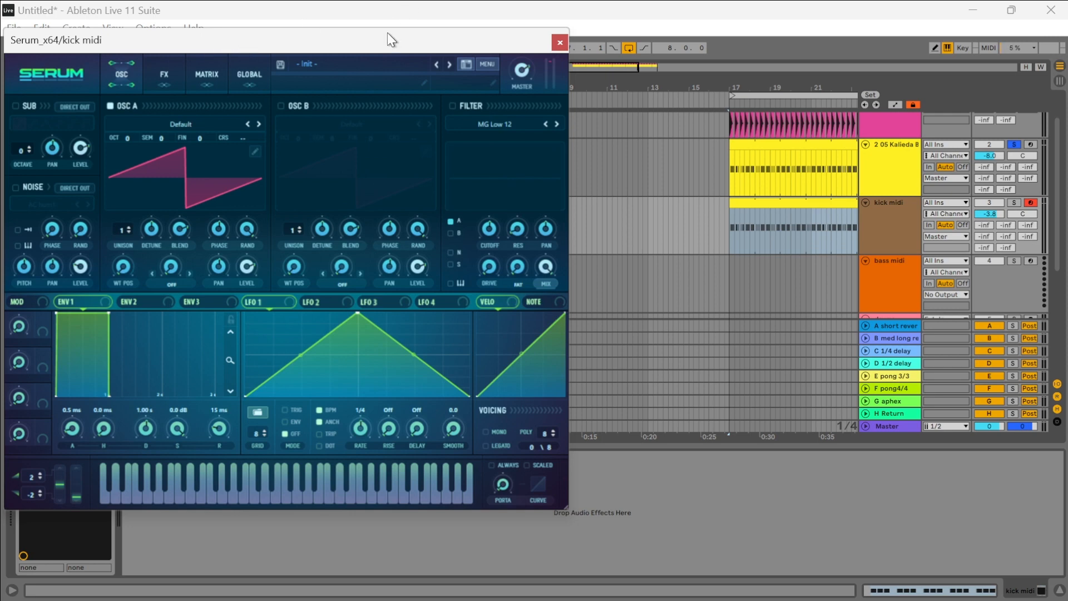
pyautogui.moveTo(388, 34); pyautogui.dragTo(612, 40)
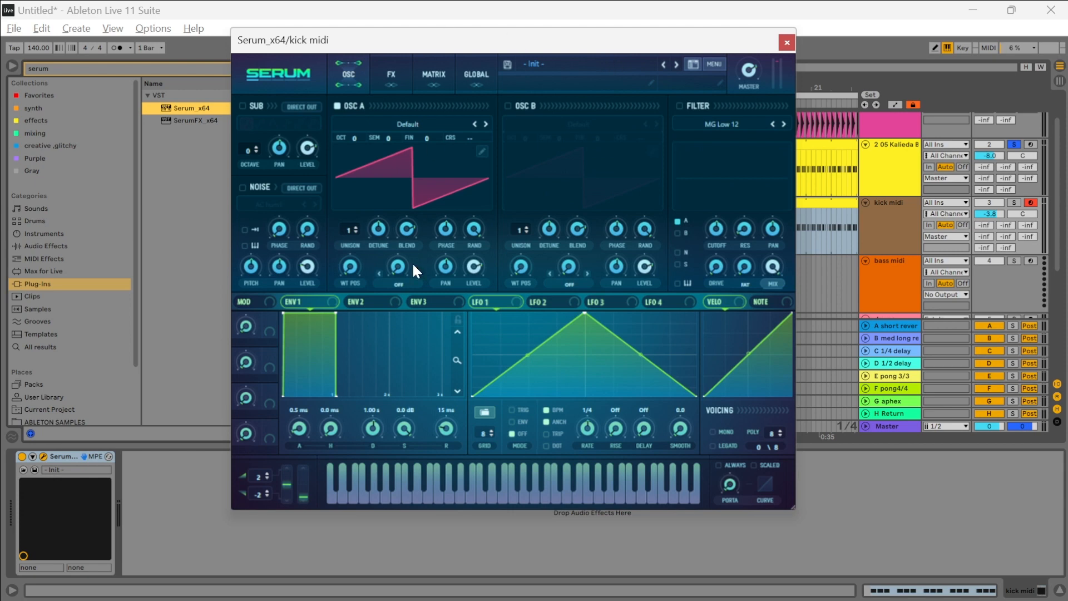
# Step: Load the BA Colour Bass preset from the Futurephonic - Echotronics for Serum bank
pyautogui.click(614, 67)
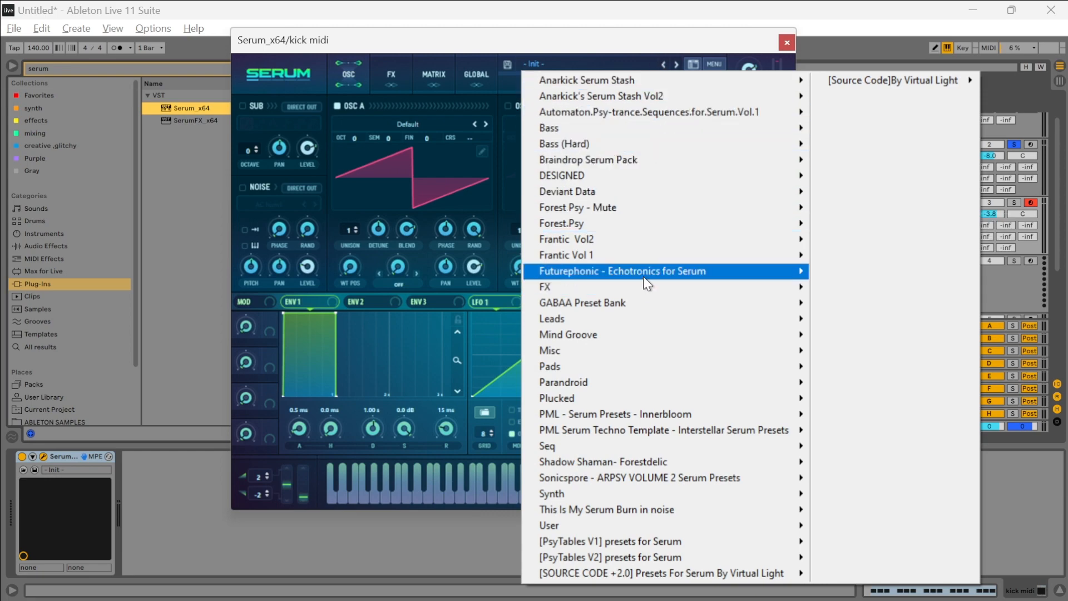
pyautogui.moveTo(643, 276)
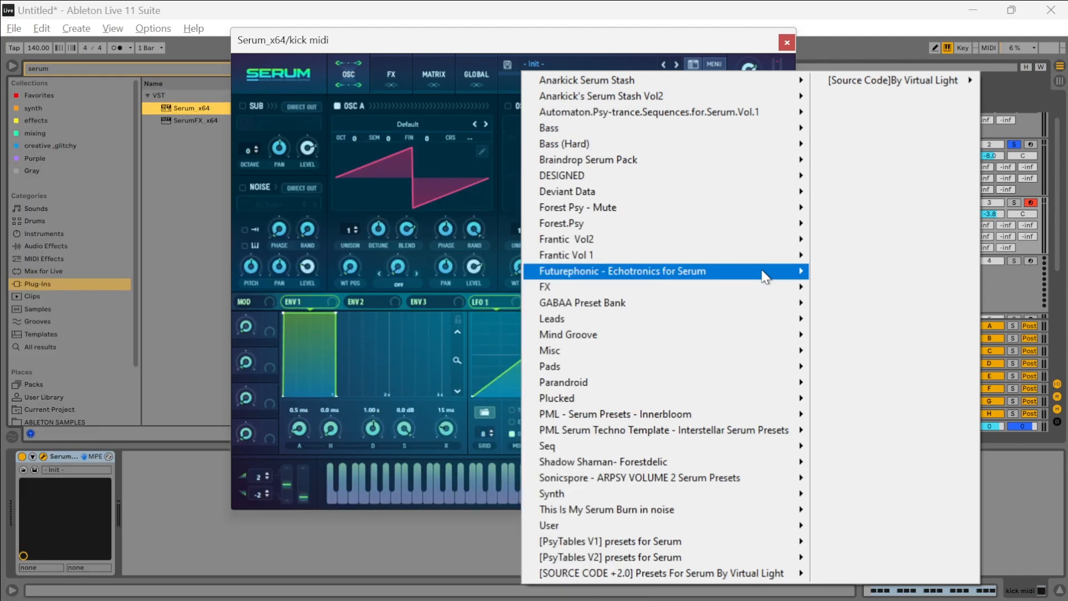
pyautogui.moveTo(765, 277)
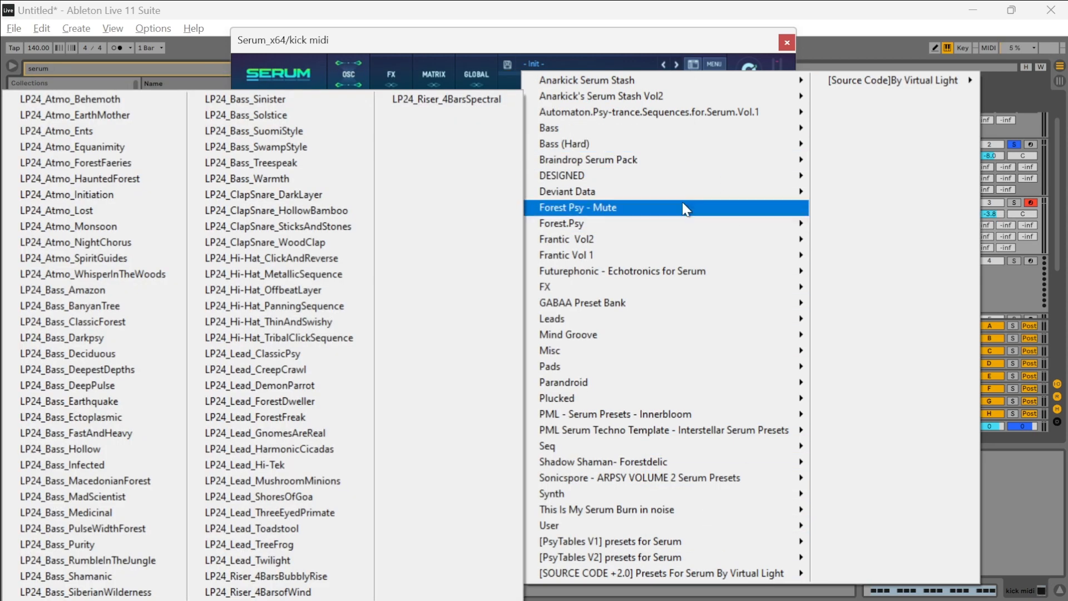
pyautogui.moveTo(687, 244)
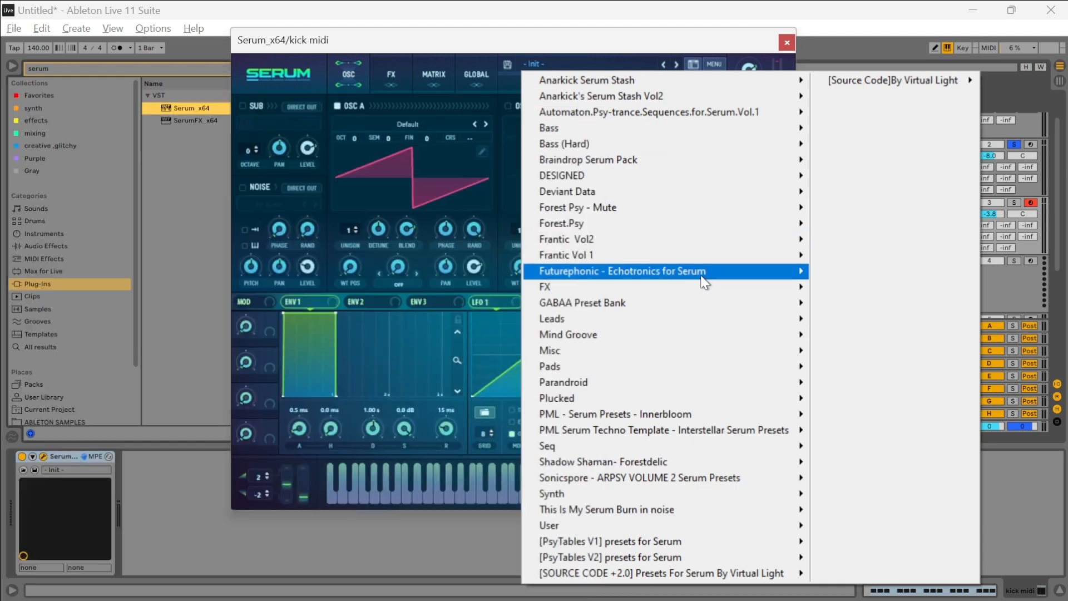
pyautogui.moveTo(703, 277)
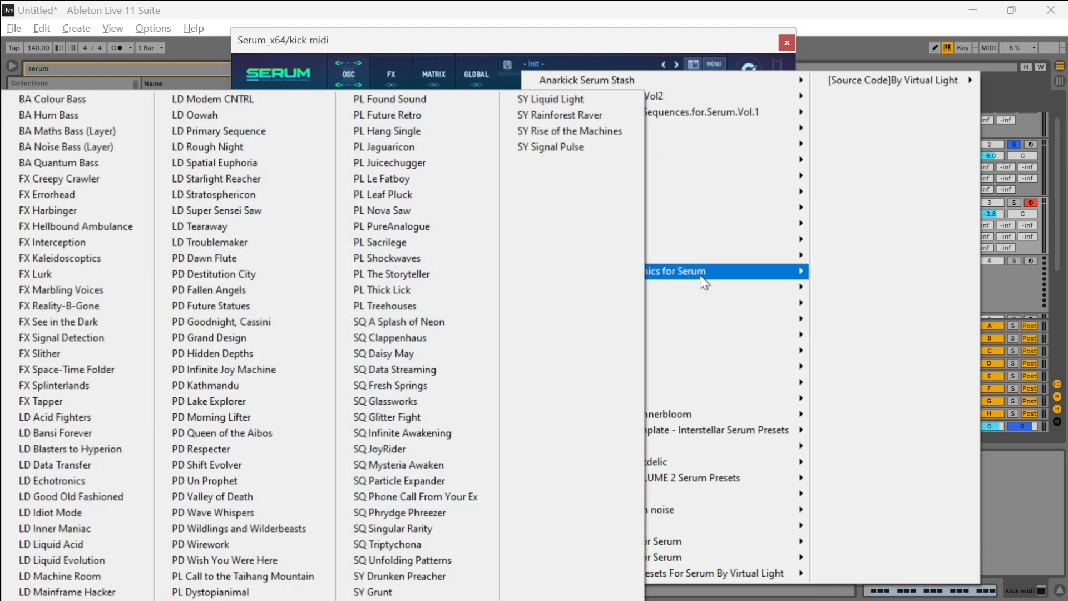
pyautogui.click(84, 101)
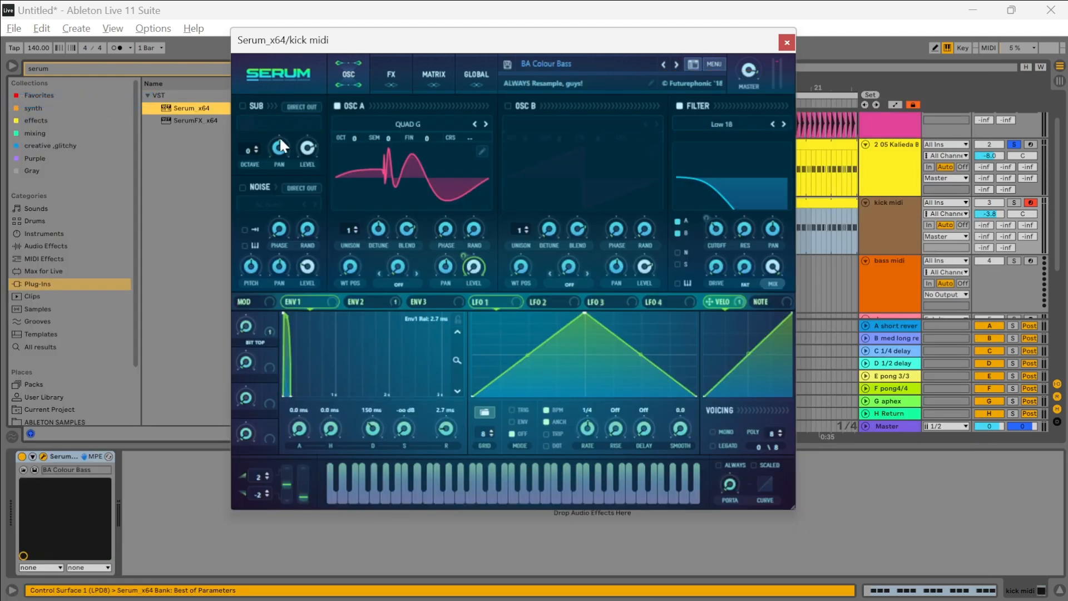
# Step: Move the Serum window off the arrangement and audition the bass preset with the kick midi track soloed
pyautogui.moveTo(517, 36); pyautogui.dragTo(600, 282)
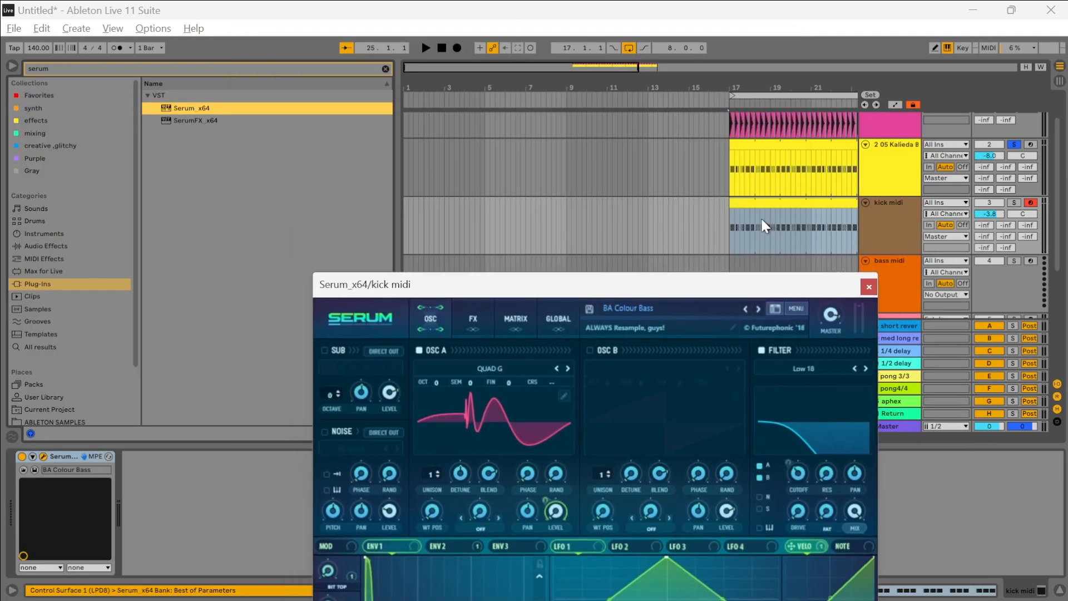
pyautogui.click(1016, 204)
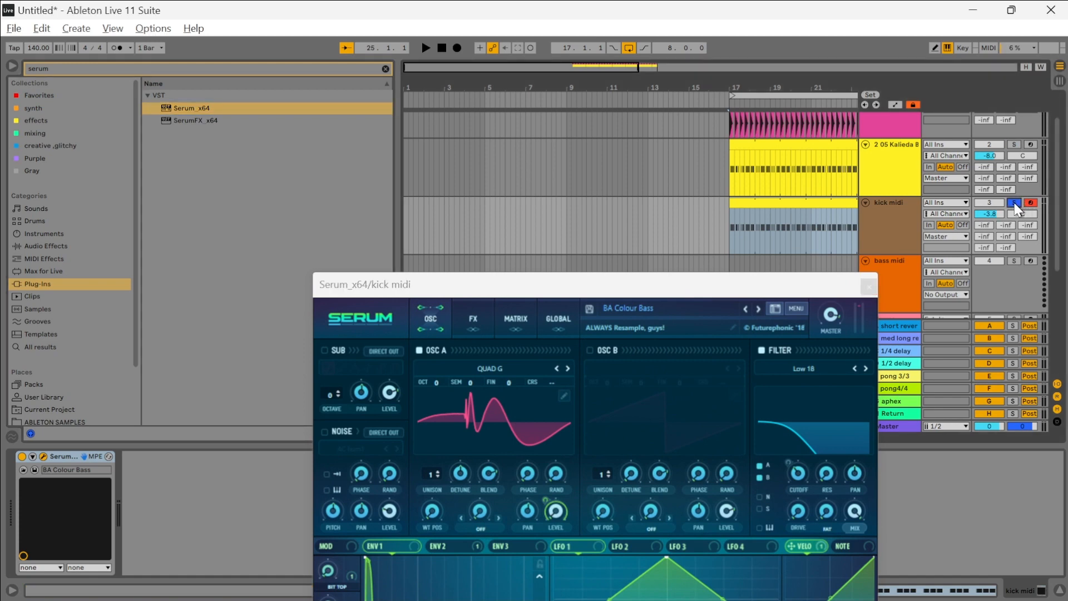
pyautogui.press('space')
pyautogui.click(1014, 203)
pyautogui.click(871, 212)
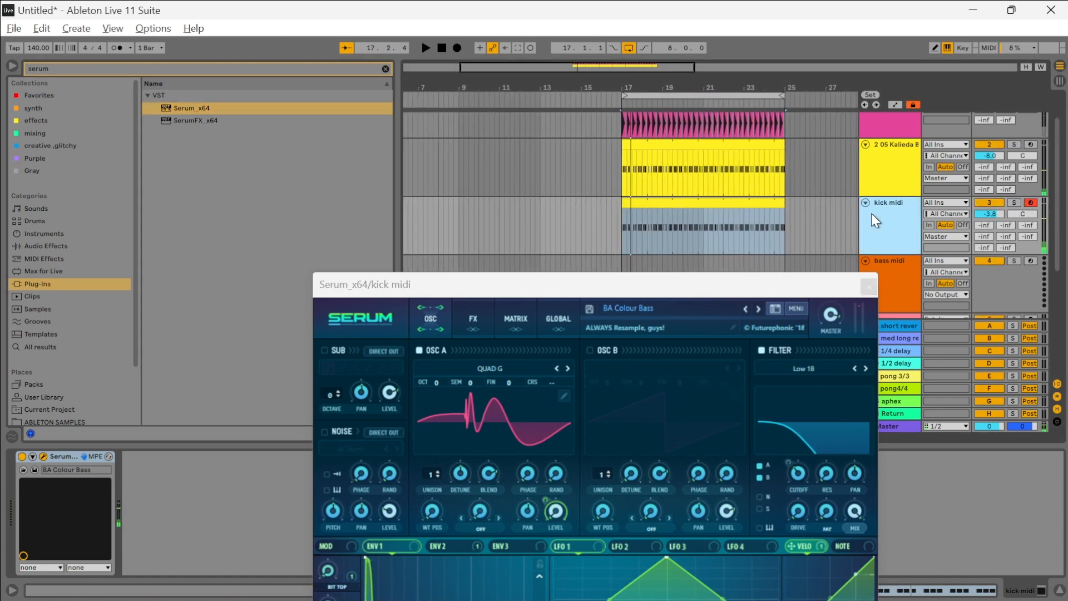
# Step: Rename the kick midi track as bass
pyautogui.click(733, 217)
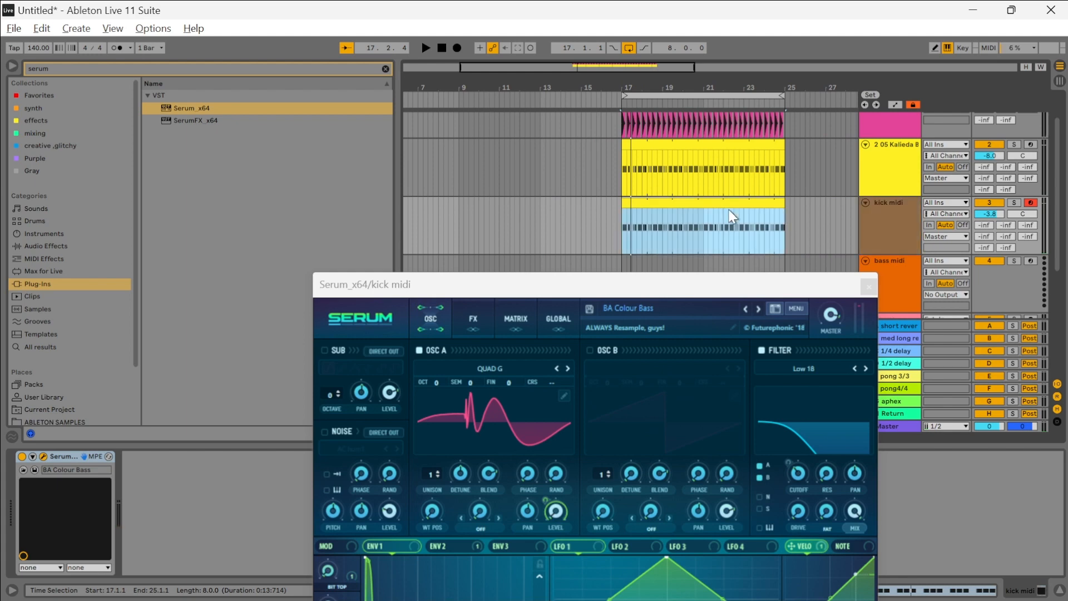
pyautogui.click(905, 227)
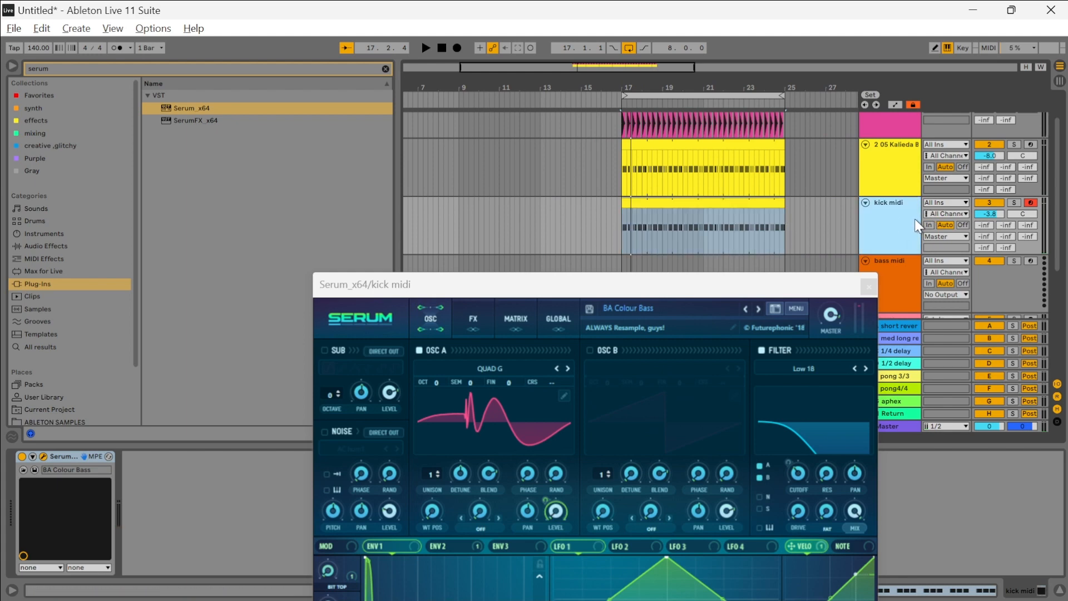
pyautogui.hotkey('ctrl', 'r')
pyautogui.write('bass')
pyautogui.press('Return')
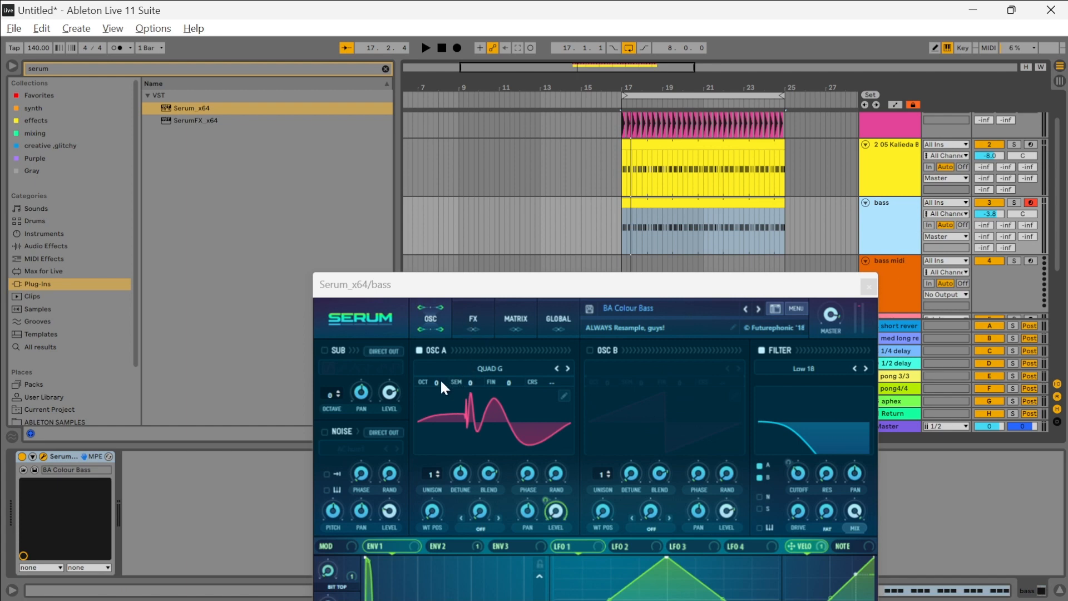
# Step: Set oscillator A's octave to -1, play the bass, and check the notes of its MIDI clip
pyautogui.moveTo(442, 383); pyautogui.dragTo(444, 402)
pyautogui.press('space')
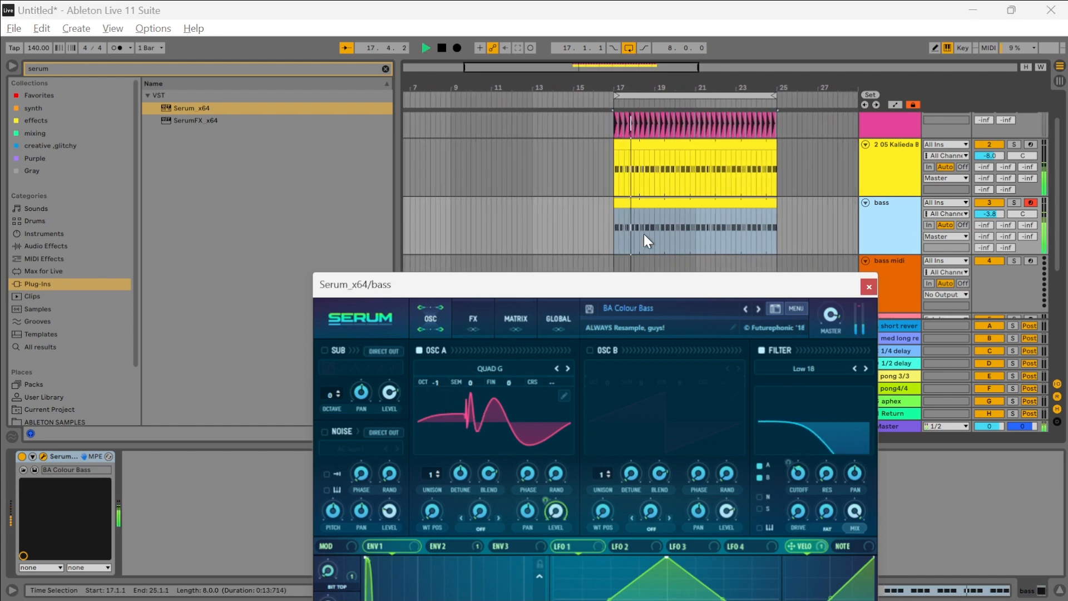
pyautogui.doubleClick(649, 202)
pyautogui.press('space')
pyautogui.press('space')
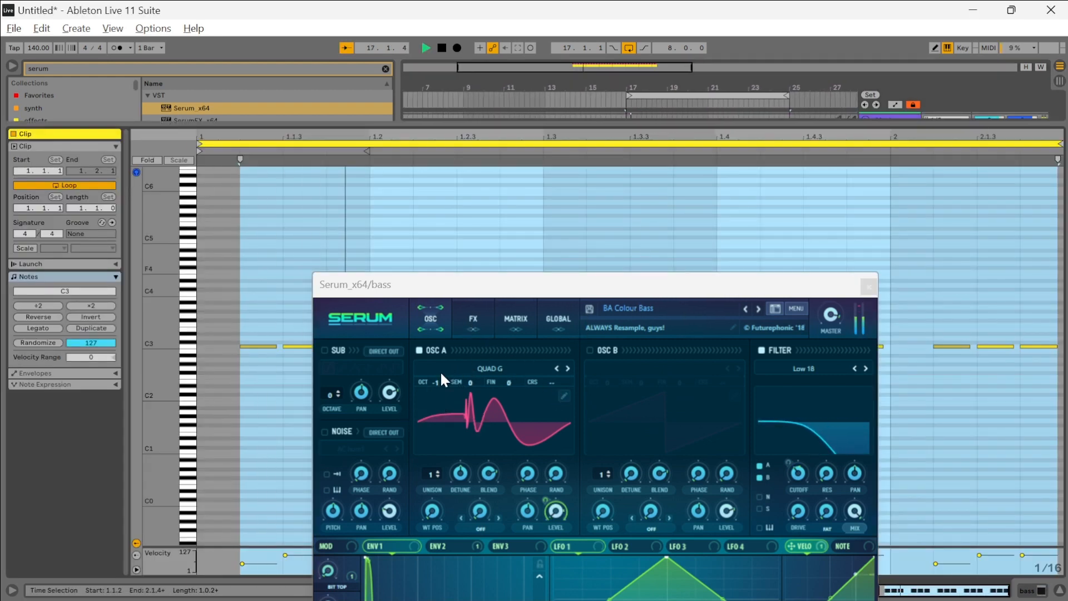
pyautogui.press('space')
pyautogui.click(1033, 590)
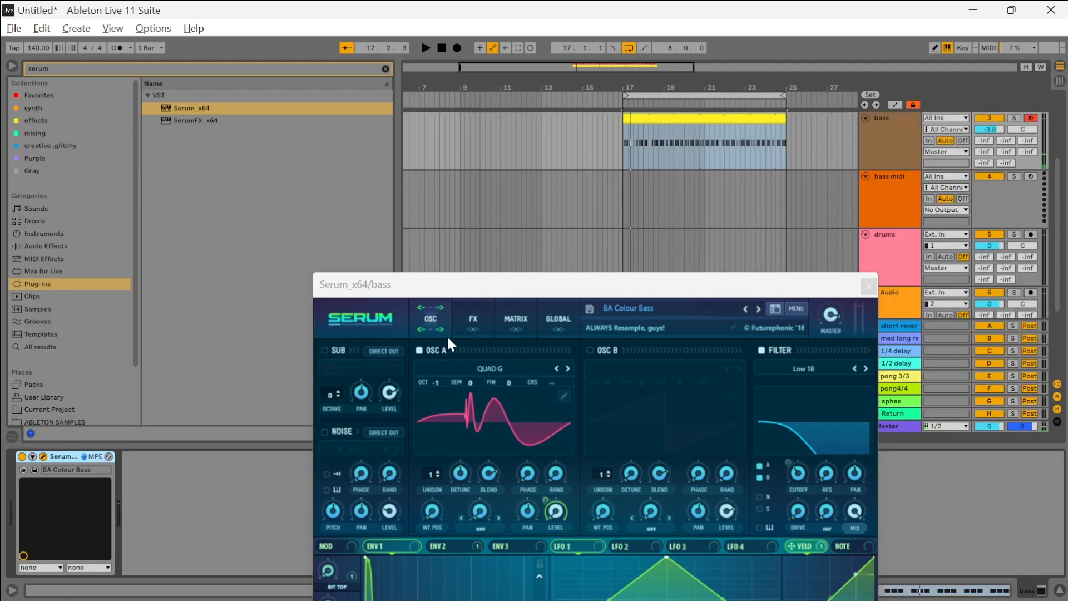
# Step: Lower oscillator A's octave to -2, audition the result, and look at the bass clip's notes again
pyautogui.click(442, 389)
pyautogui.press('space')
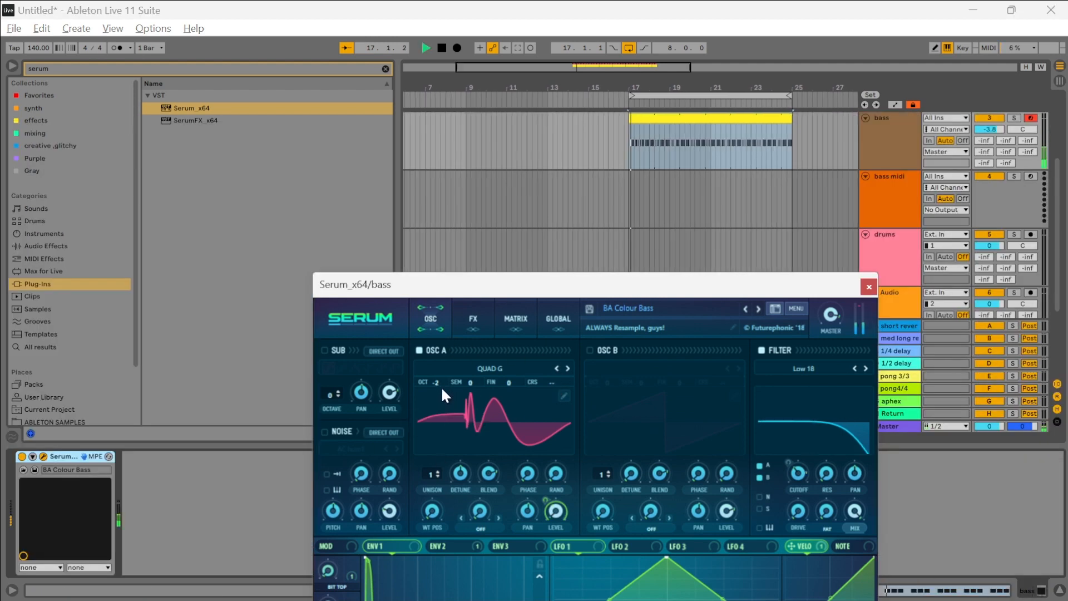
pyautogui.press('space')
pyautogui.doubleClick(623, 118)
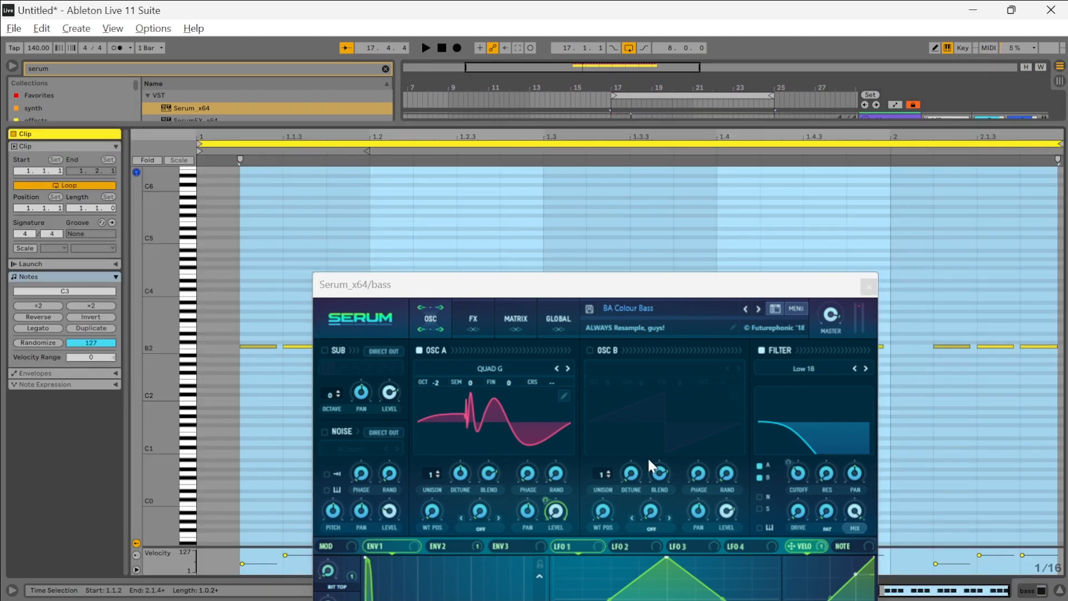
pyautogui.click(1033, 590)
# Step: Switch Serum to the BA Hum Bass preset during playback and set oscillator A's octave to -2
pyautogui.press('space')
pyautogui.click(660, 282)
pyautogui.moveTo(659, 280); pyautogui.dragTo(646, 111)
pyautogui.click(745, 139)
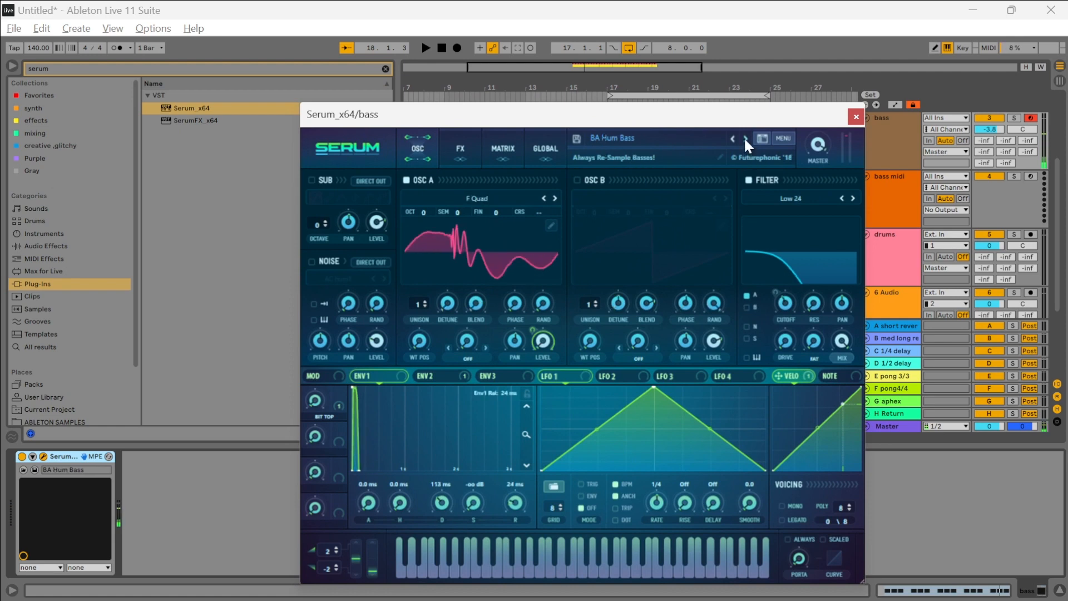
pyautogui.moveTo(416, 207); pyautogui.dragTo(430, 242)
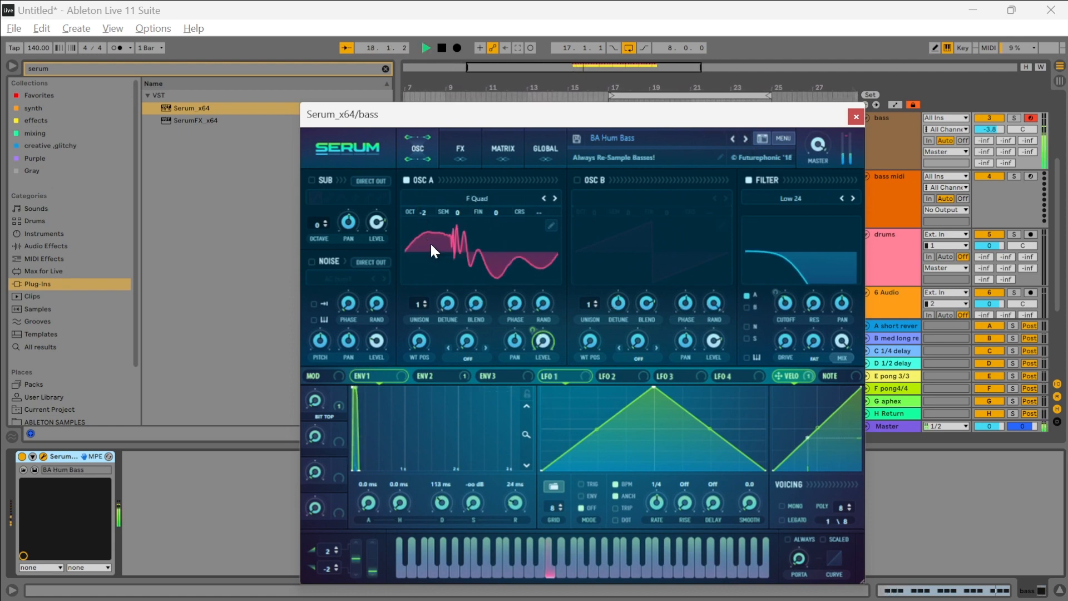
pyautogui.moveTo(709, 121); pyautogui.dragTo(698, 295)
pyautogui.press('space')
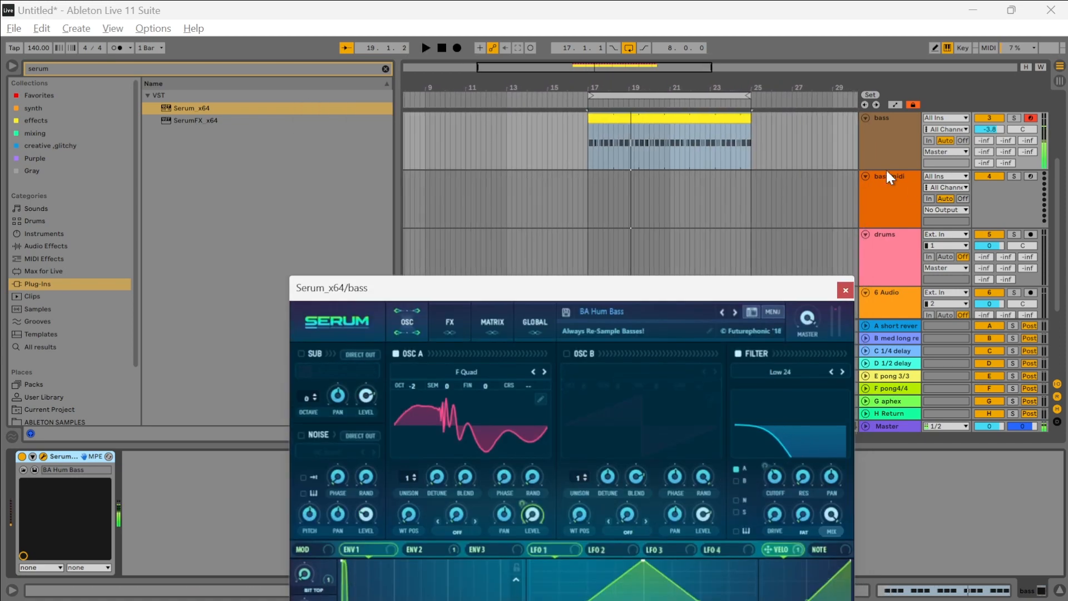
# Step: Bring Serum's full interface into view, look through envelopes 1 to 3, and zoom in the envelope display
pyautogui.click(893, 141)
pyautogui.scroll(3, 875, 182)
pyautogui.scroll(1, 846, 191)
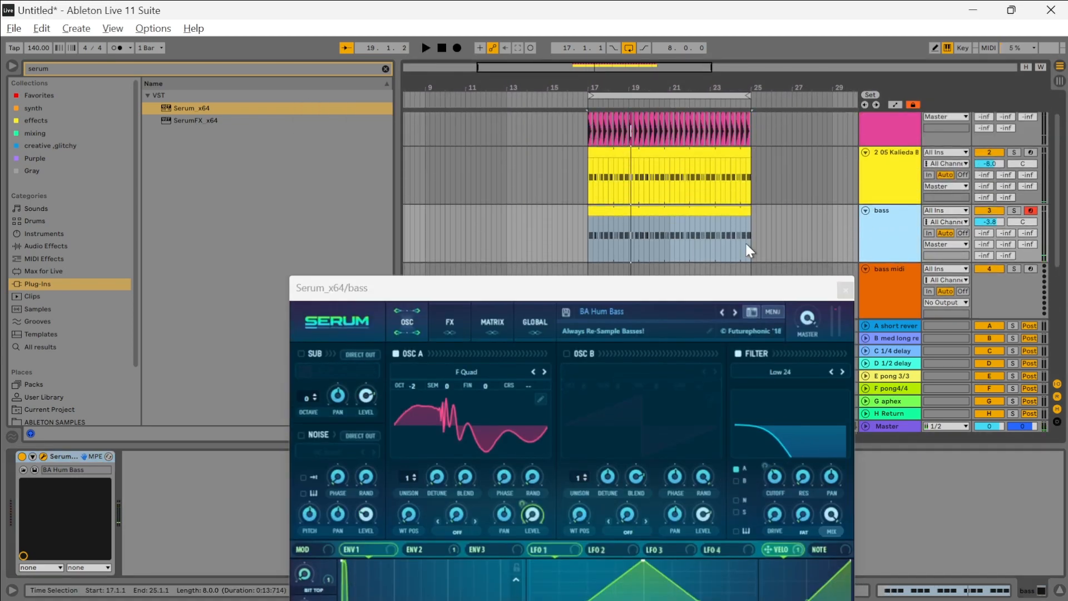
pyautogui.moveTo(617, 288); pyautogui.dragTo(606, 61)
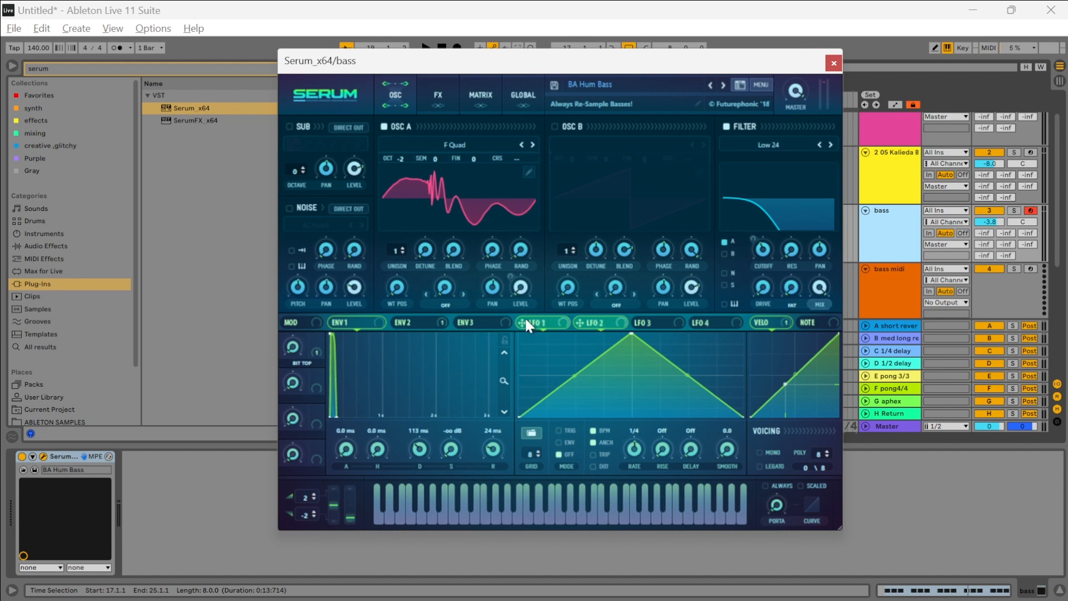
pyautogui.click(508, 323)
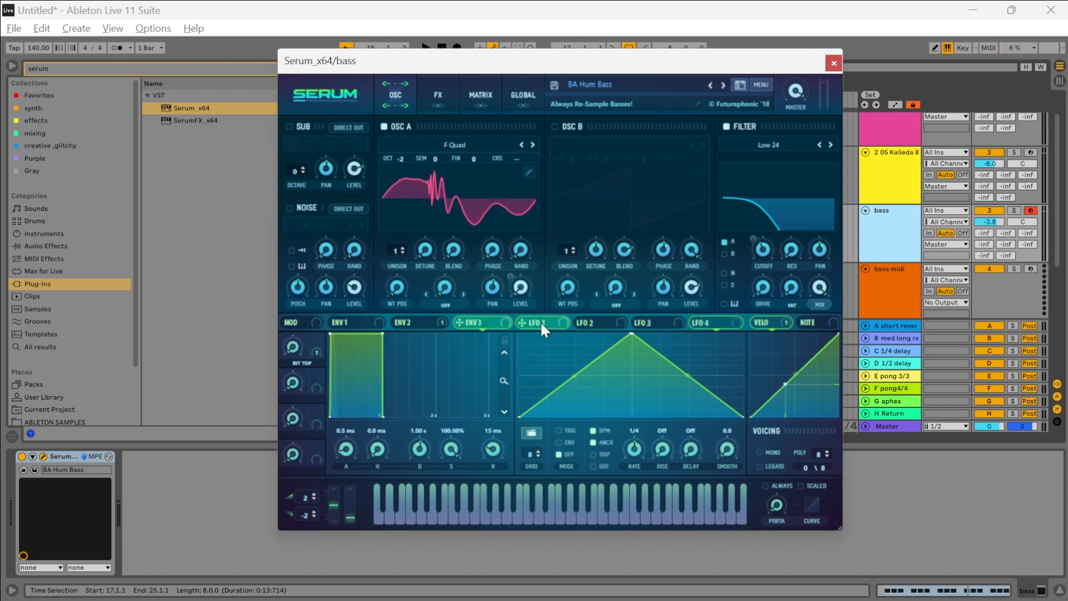
pyautogui.click(409, 322)
pyautogui.click(372, 323)
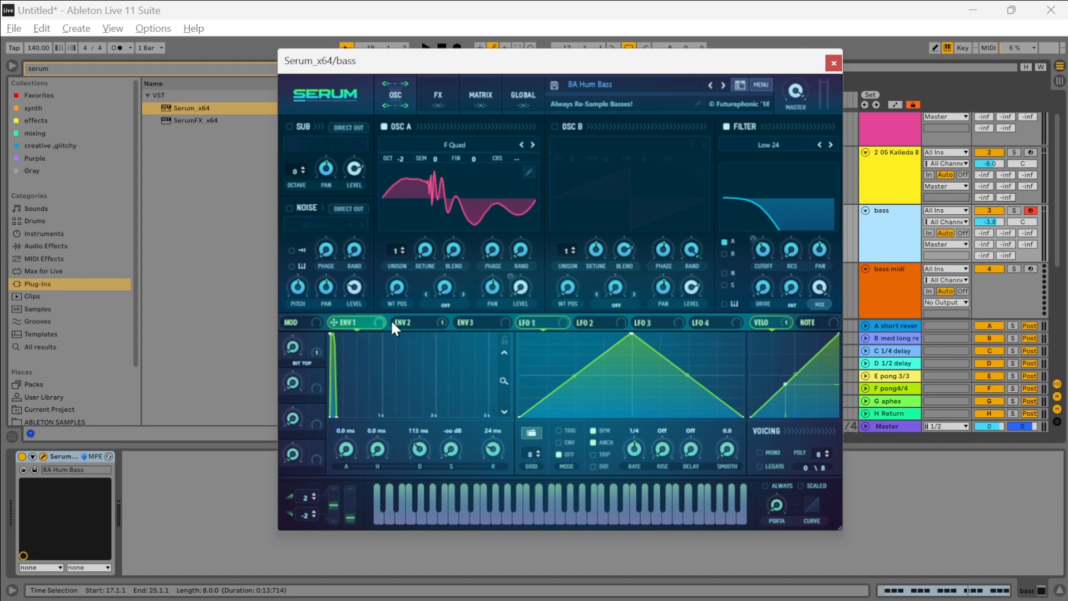
pyautogui.click(412, 322)
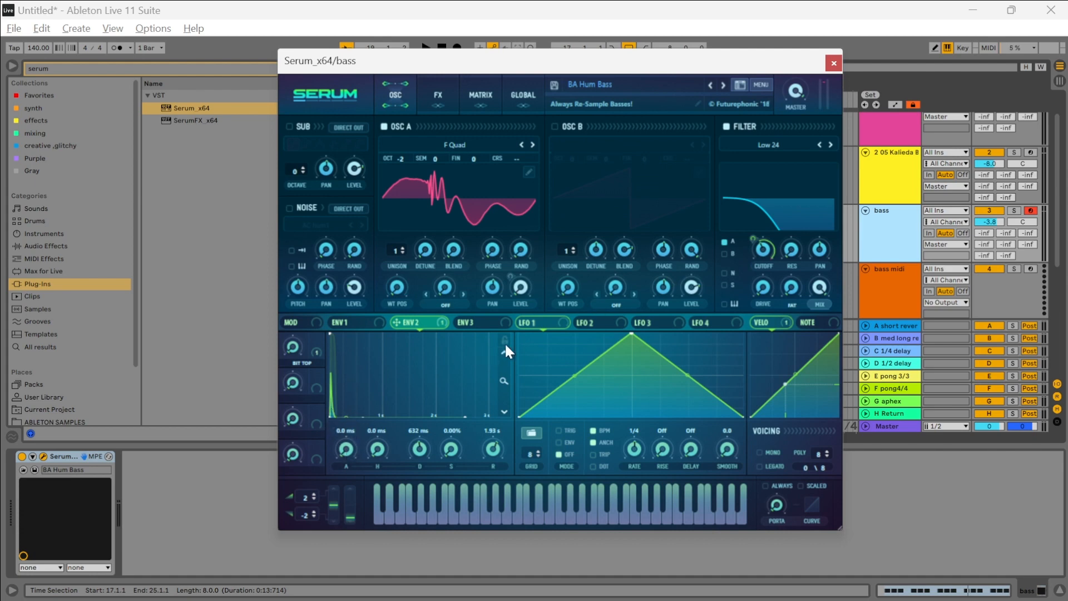
pyautogui.moveTo(502, 381)
pyautogui.mouseDown()
pyautogui.moveTo(503, 356)
pyautogui.moveTo(504, 380)
pyautogui.mouseUp()
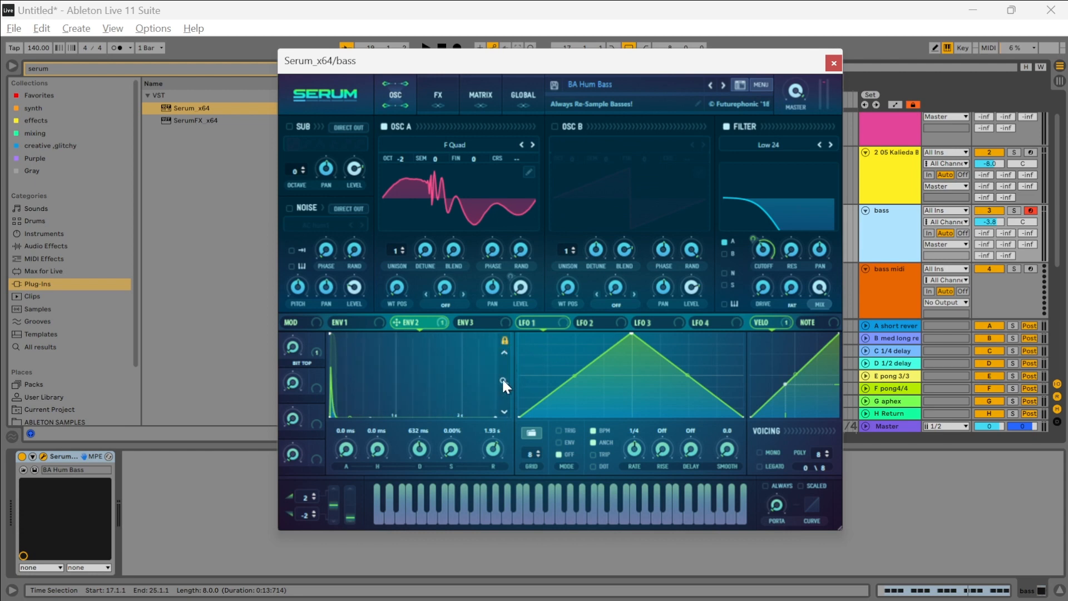
# Step: Compare the shape and decay of envelope 1 with those of envelope 2, which modulates the filter cutoff
pyautogui.click(402, 324)
pyautogui.click(356, 323)
pyautogui.click(398, 321)
pyautogui.click(358, 321)
pyautogui.click(402, 321)
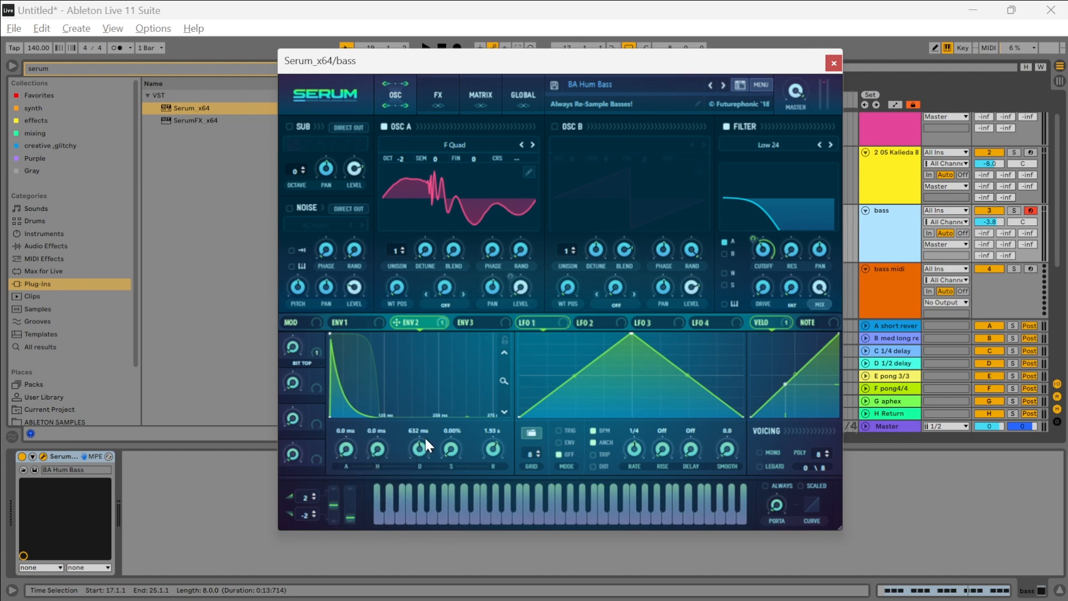
pyautogui.click(359, 324)
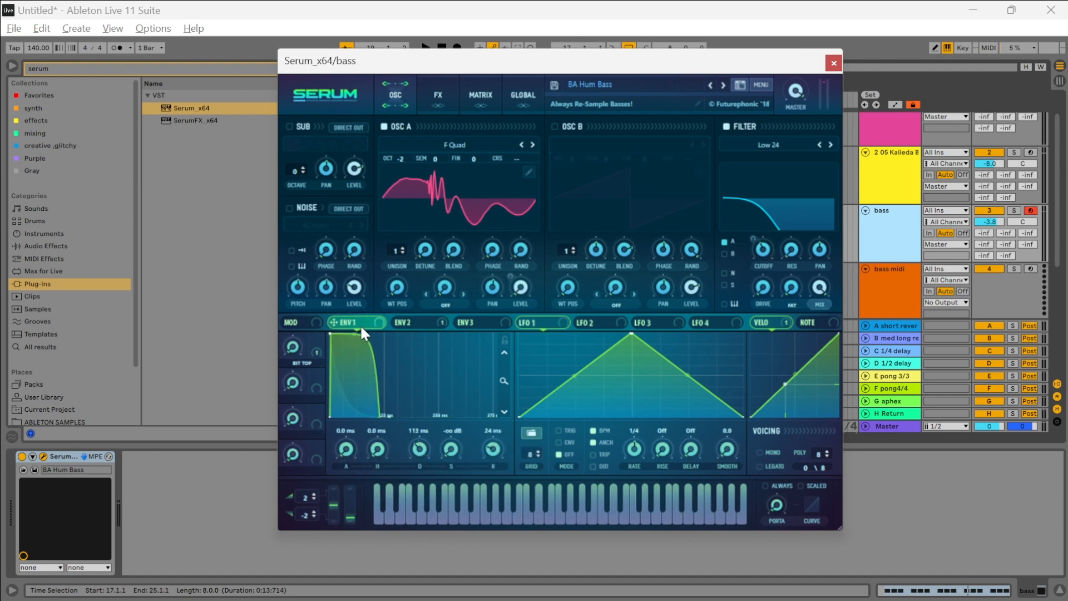
pyautogui.click(416, 325)
pyautogui.click(352, 327)
pyautogui.click(415, 324)
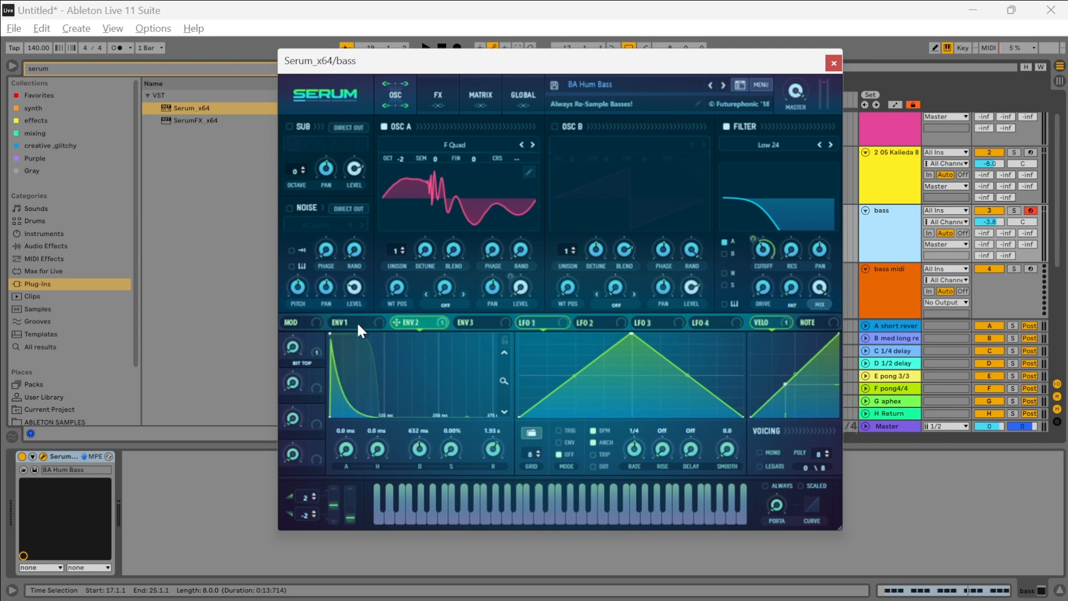
pyautogui.click(357, 324)
pyautogui.click(398, 323)
pyautogui.click(364, 324)
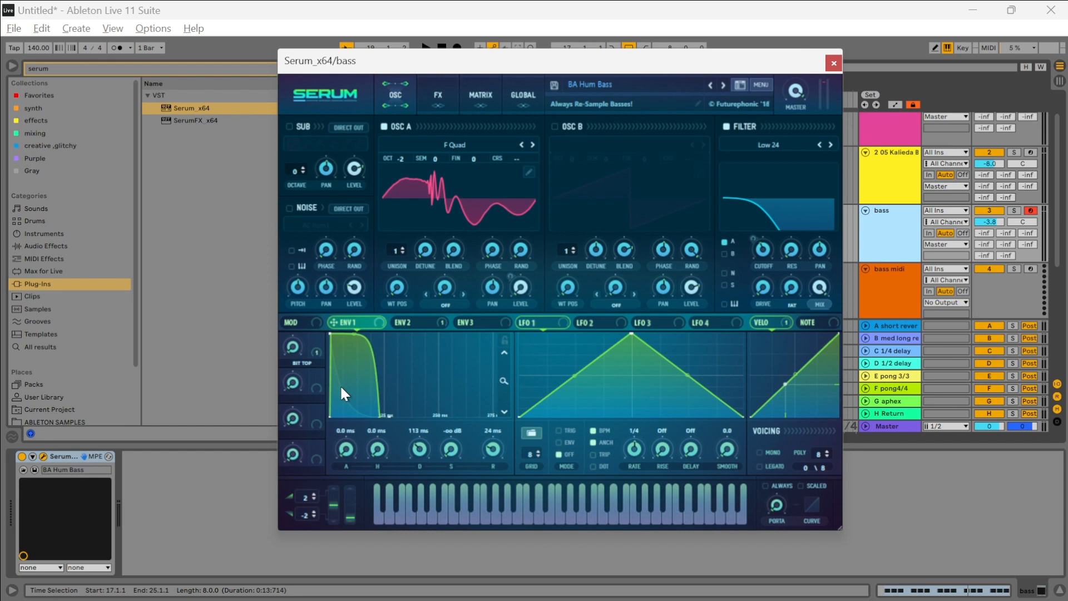
pyautogui.click(396, 328)
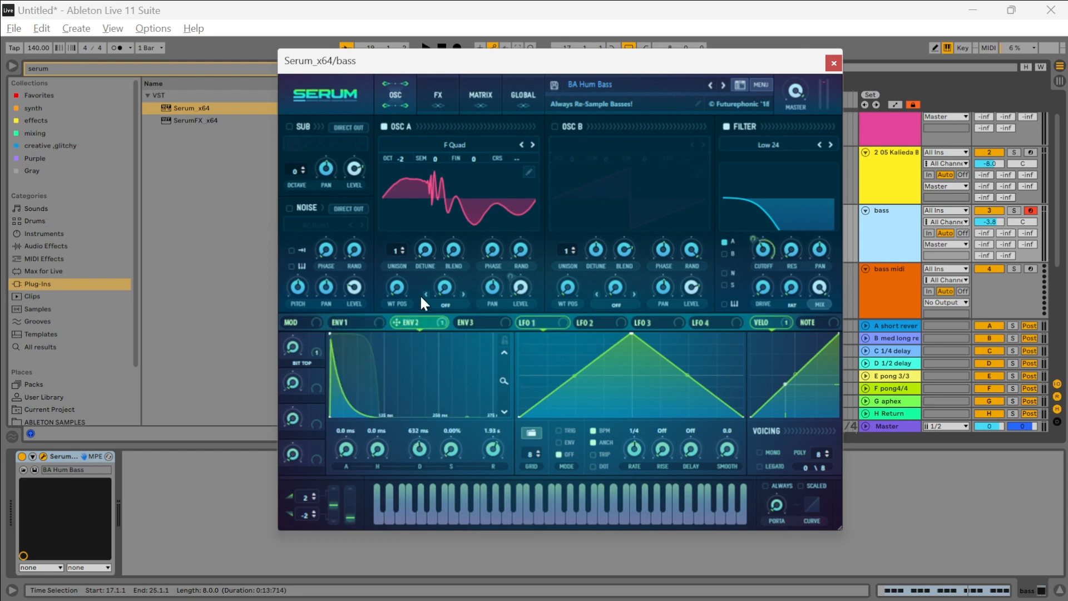
pyautogui.click(362, 326)
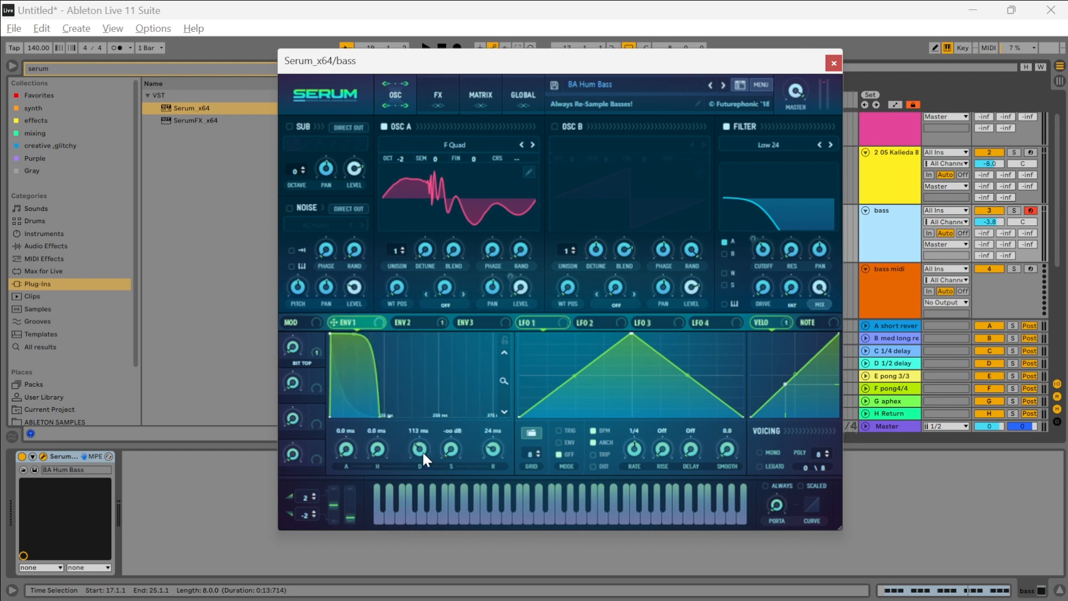
pyautogui.click(412, 324)
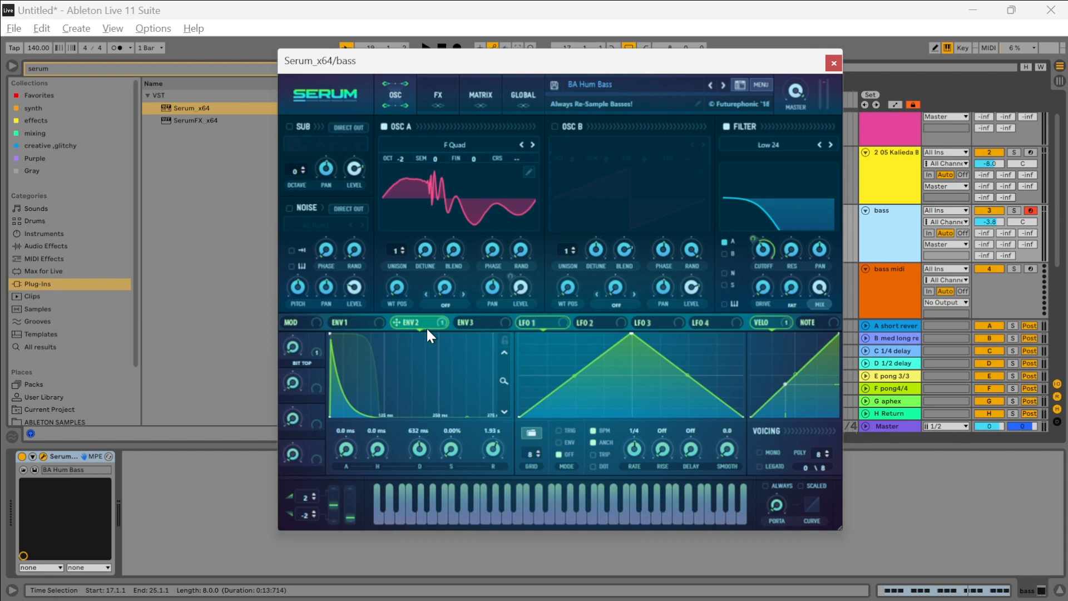
pyautogui.click(371, 324)
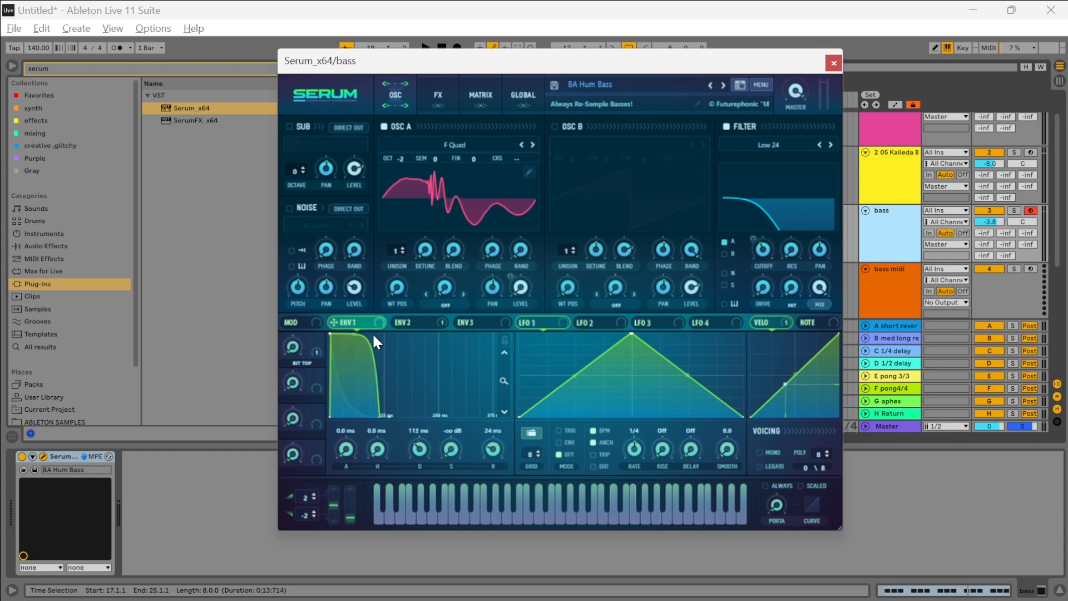
pyautogui.click(401, 323)
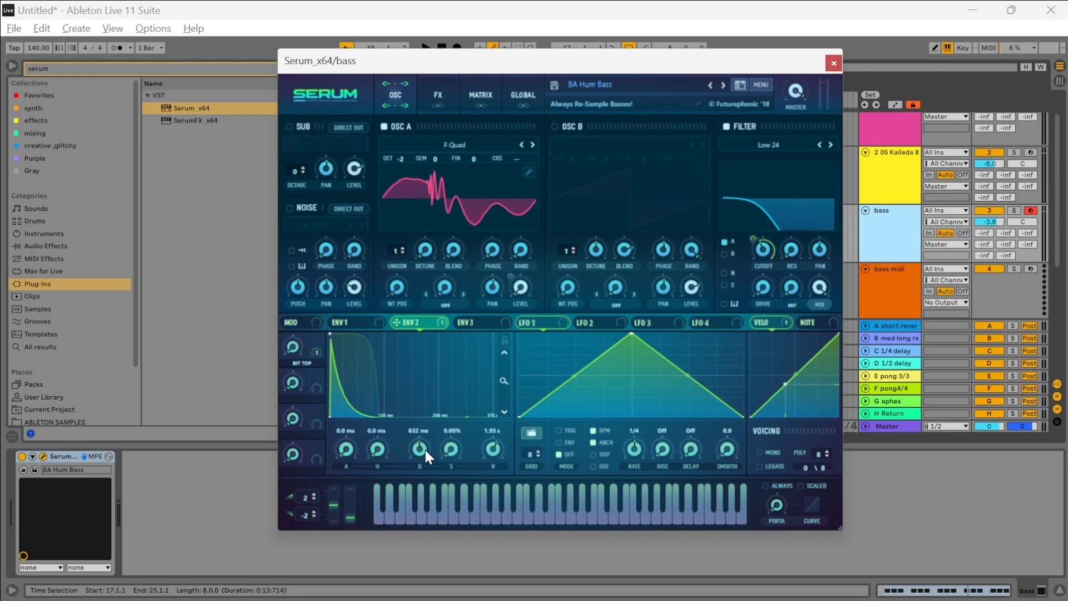
# Step: Try reshaping envelope 2 with a 97 ms hold, a 0.3 ms decay and a 0 ms release
pyautogui.moveTo(425, 449); pyautogui.dragTo(408, 416)
pyautogui.moveTo(493, 448); pyautogui.dragTo(490, 537)
pyautogui.moveTo(426, 446); pyautogui.dragTo(427, 468)
pyautogui.moveTo(365, 437); pyautogui.dragTo(379, 389)
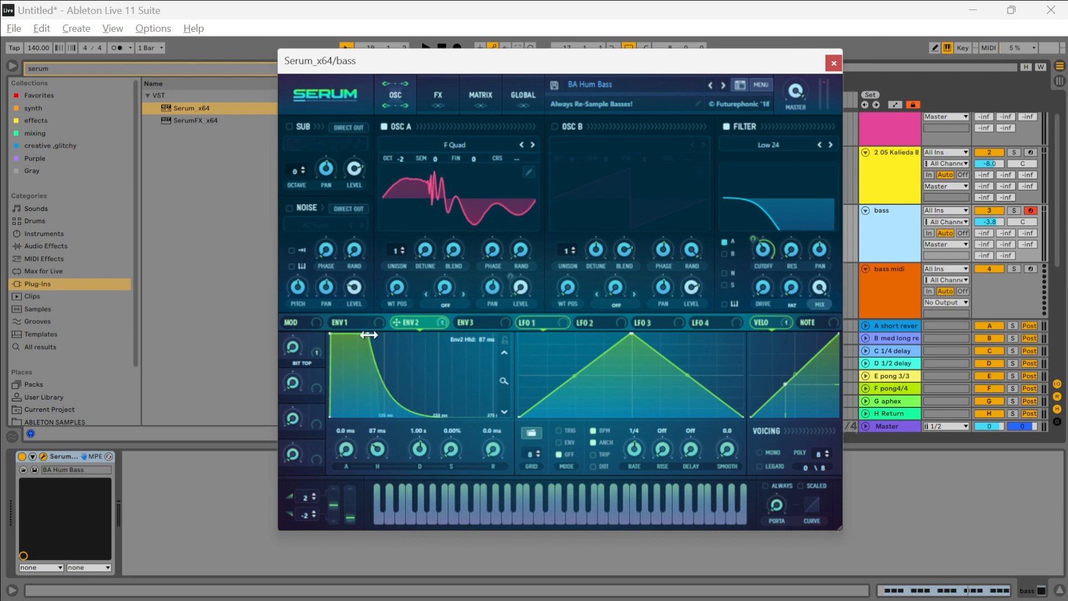
pyautogui.moveTo(427, 443); pyautogui.dragTo(371, 446)
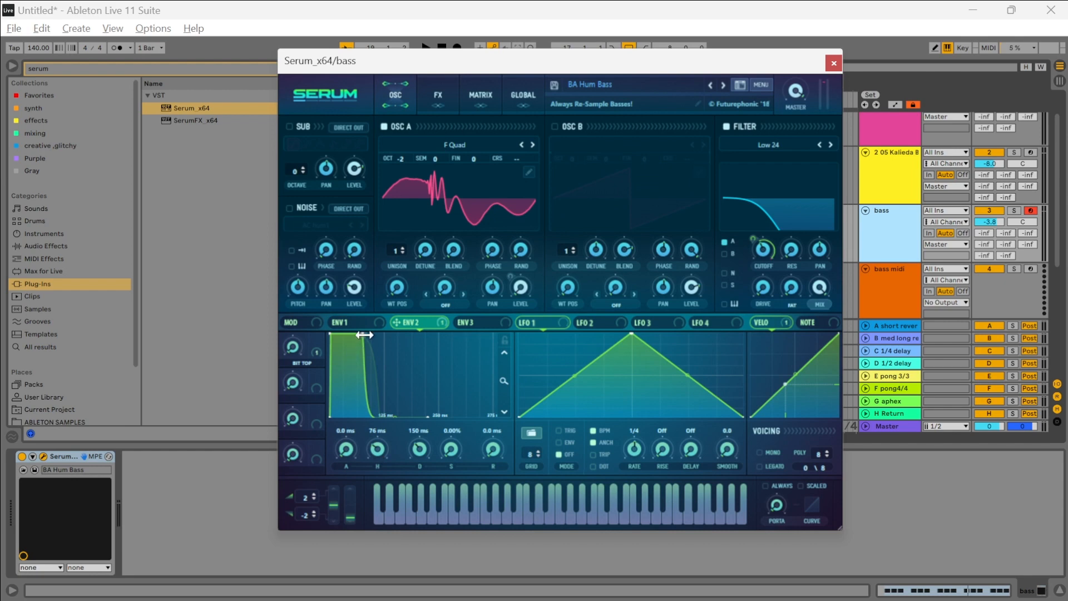
pyautogui.moveTo(362, 333)
pyautogui.mouseDown()
pyautogui.moveTo(363, 397)
pyautogui.moveTo(371, 364)
pyautogui.moveTo(395, 351)
pyautogui.moveTo(374, 338)
pyautogui.mouseUp()
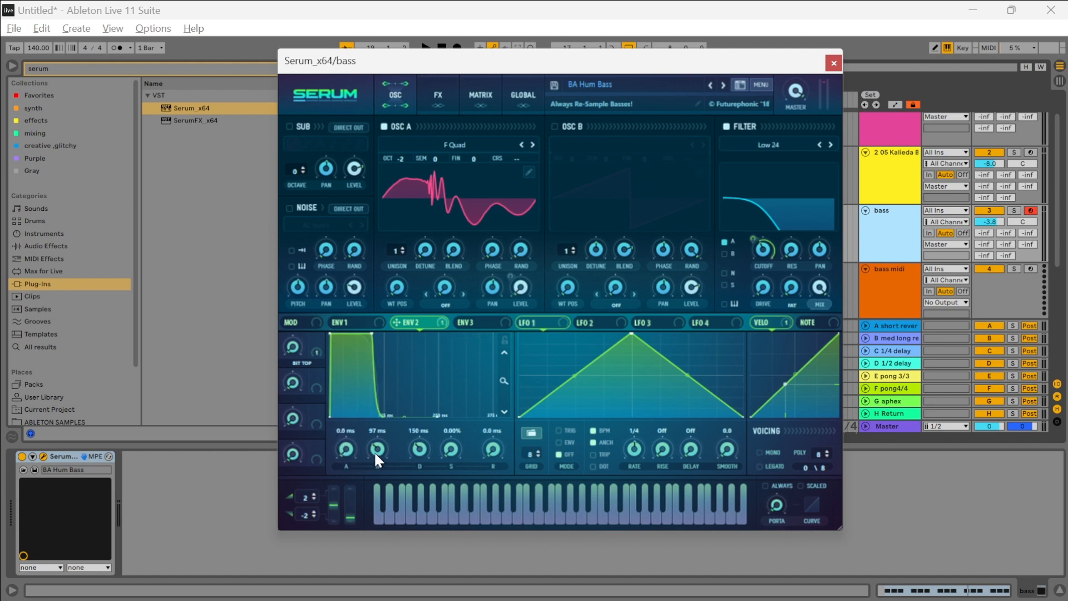
pyautogui.moveTo(374, 450); pyautogui.dragTo(423, 505)
pyautogui.moveTo(446, 449); pyautogui.dragTo(442, 412)
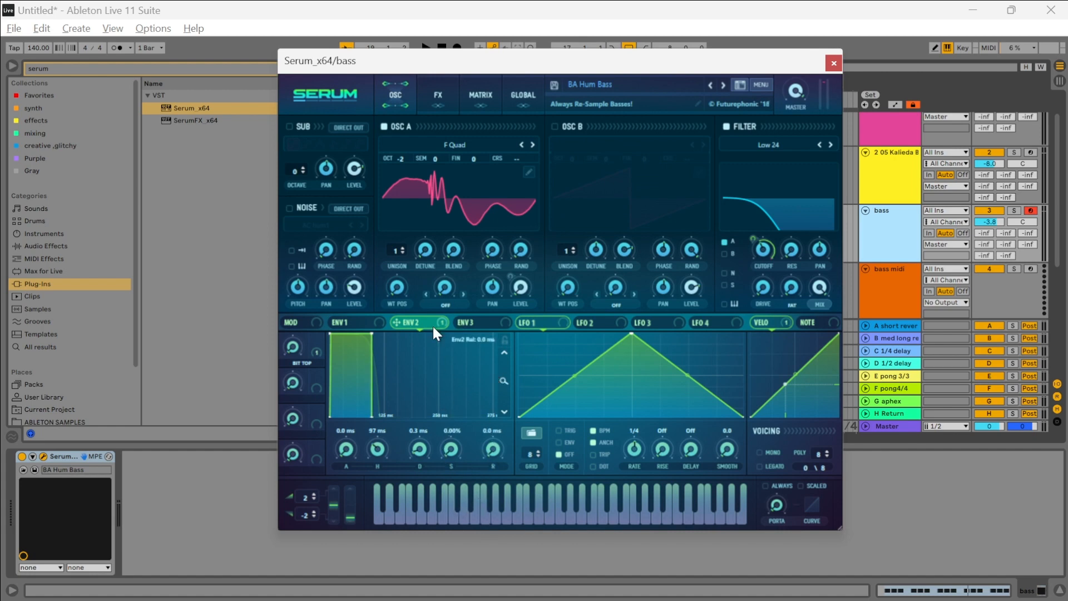
# Step: Discard the envelope 2 edits by reloading the BA Hum Bass preset, and show envelope 1
pyautogui.click(710, 85)
pyautogui.click(723, 84)
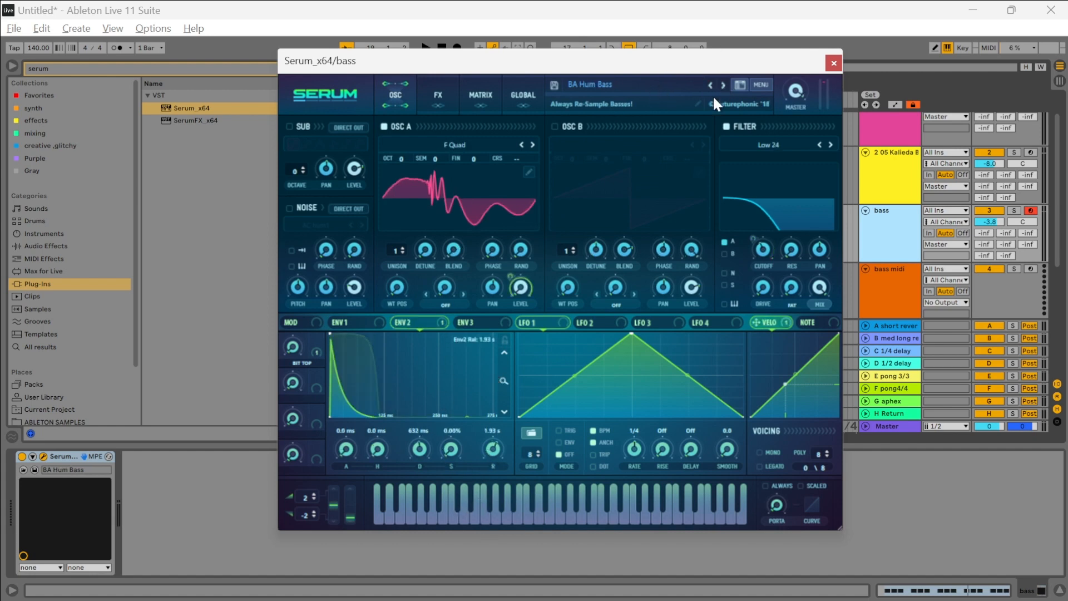
pyautogui.click(369, 325)
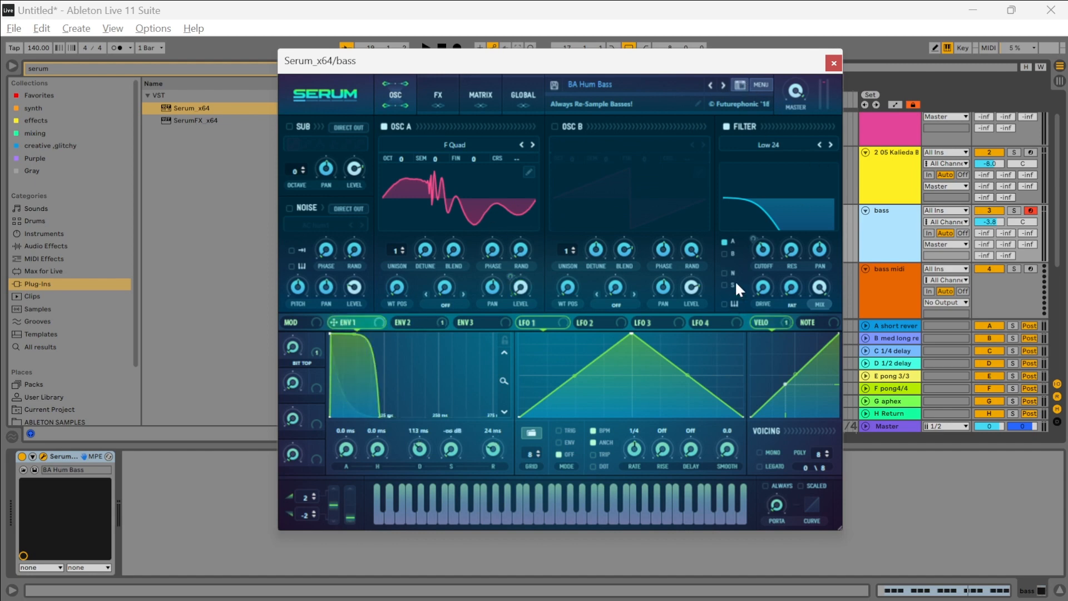
# Step: Initialize the Serum preset and load the Basic Shapes wavetable in oscillator A, with the wavetable position on its saw shape
pyautogui.click(740, 85)
pyautogui.click(740, 85)
pyautogui.click(761, 84)
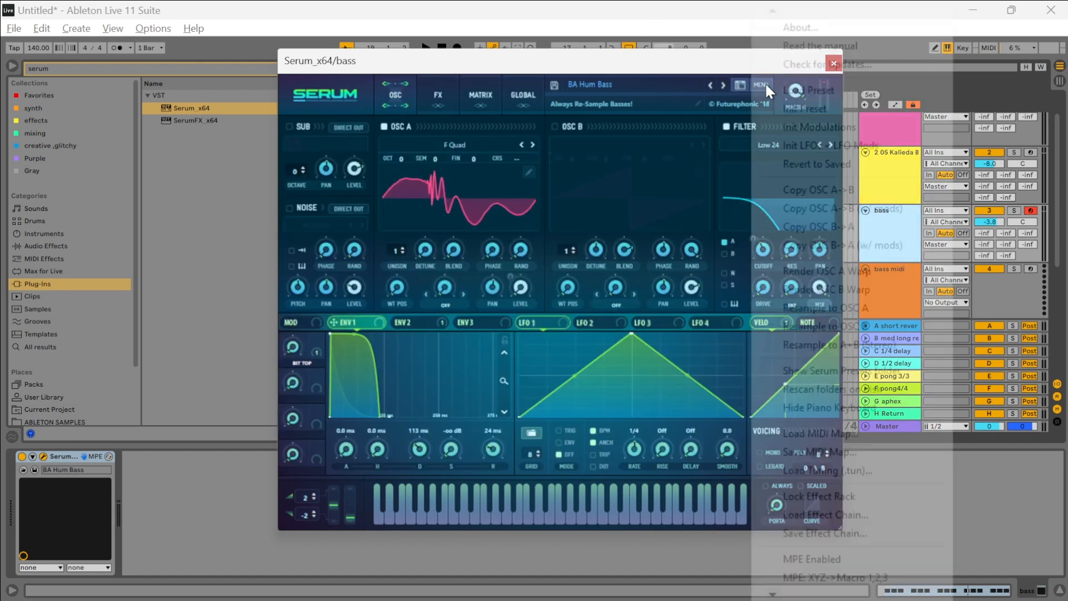
pyautogui.click(814, 108)
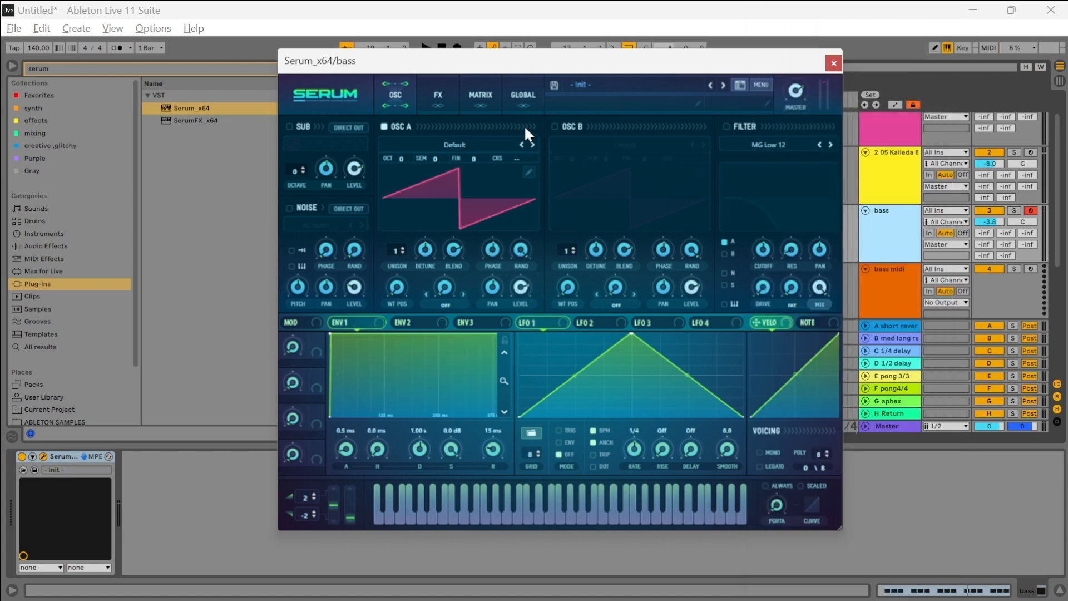
pyautogui.click(477, 145)
pyautogui.moveTo(481, 162)
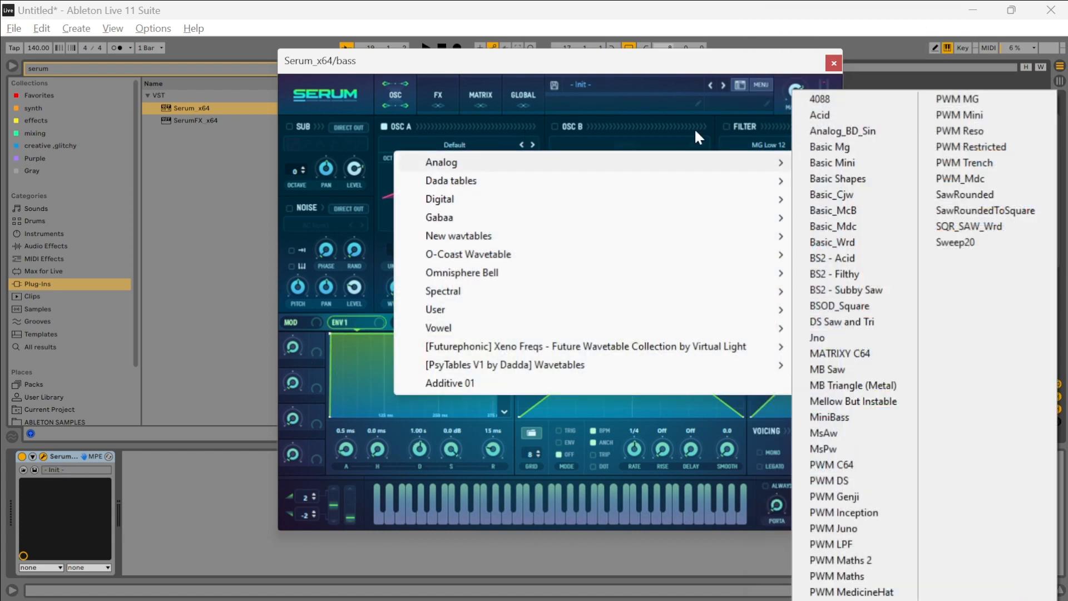
pyautogui.click(851, 178)
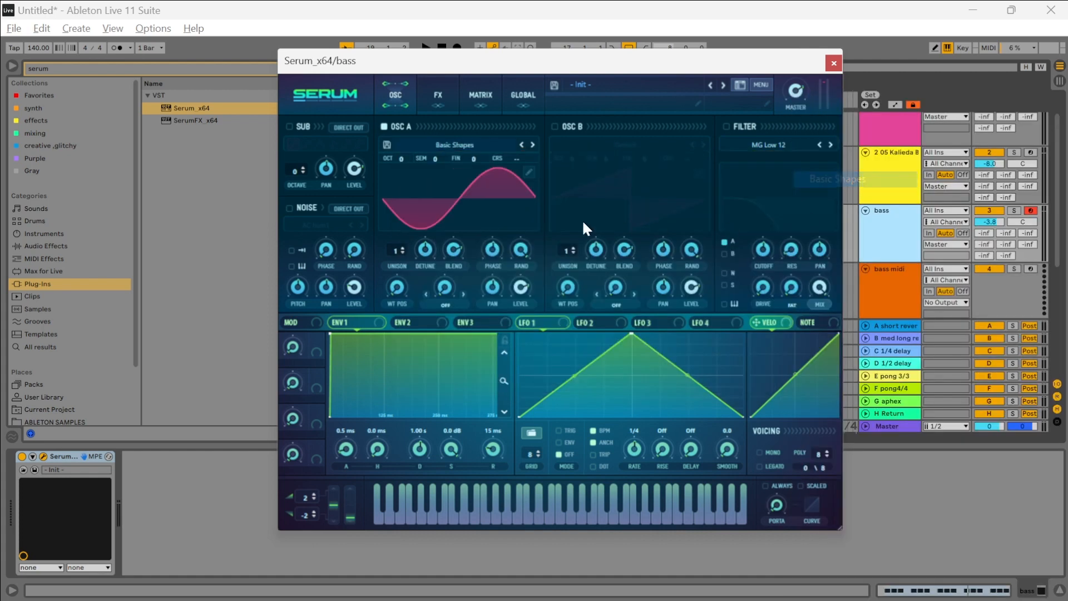
pyautogui.moveTo(400, 277); pyautogui.dragTo(403, 244)
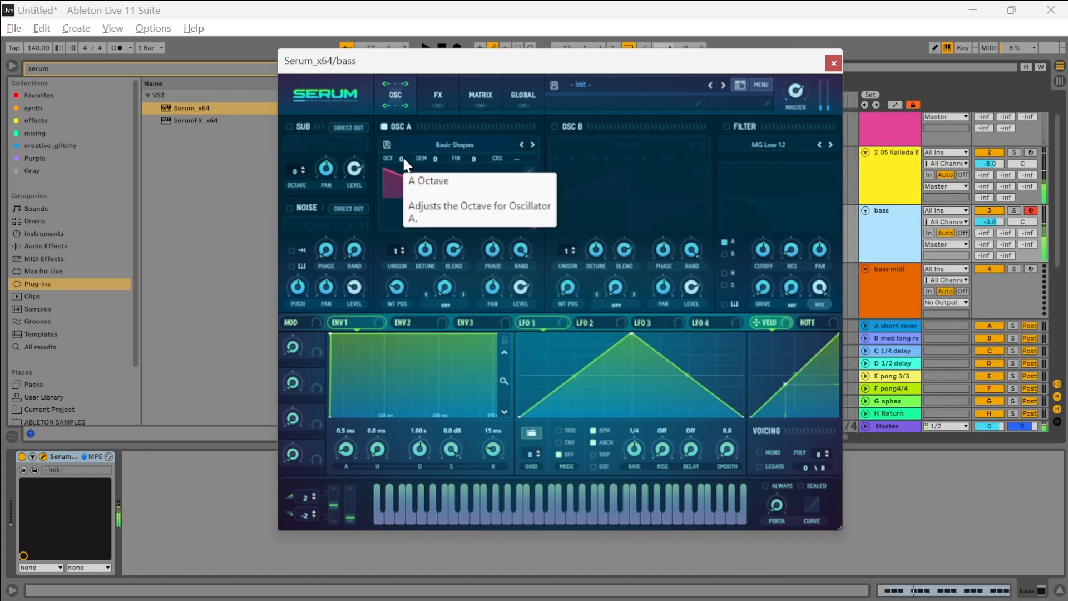
# Step: Lower oscillator A's octave to -2 during playback and set the bass track's volume to -8.3 dB
pyautogui.moveTo(404, 164); pyautogui.dragTo(403, 193)
pyautogui.press('space')
pyautogui.moveTo(506, 58); pyautogui.dragTo(515, 370)
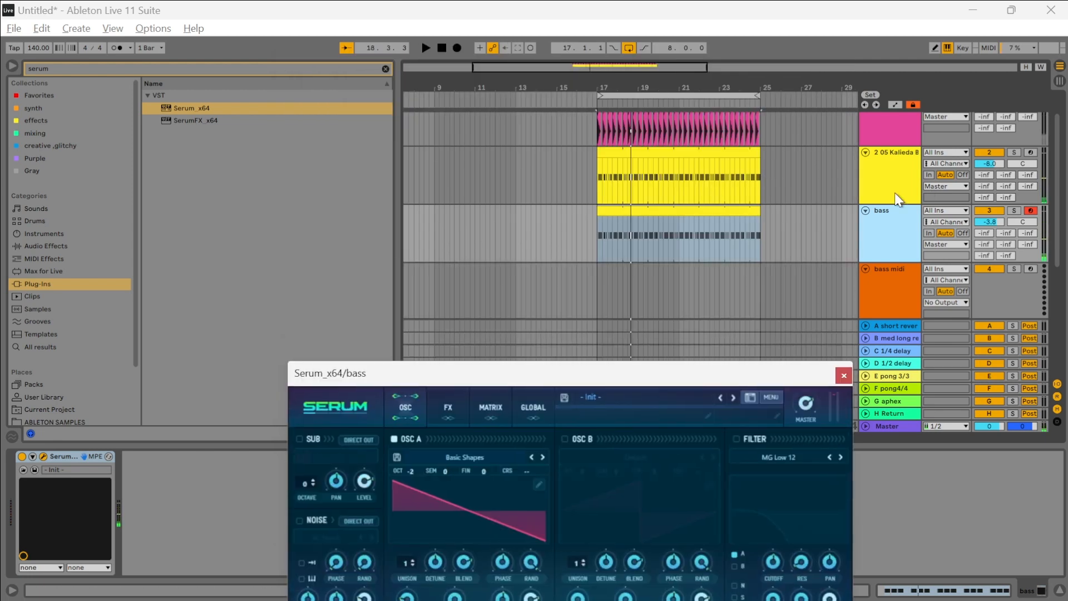
pyautogui.moveTo(994, 224); pyautogui.dragTo(994, 239)
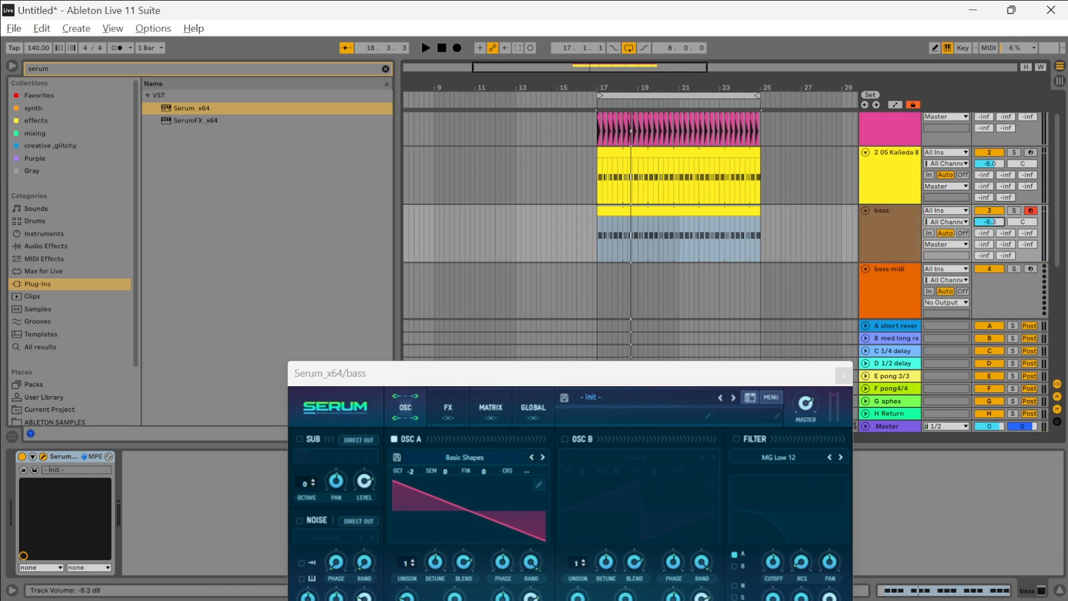
# Step: Open the bass clip, select all its notes and audition them, and return to the Serum device view
pyautogui.doubleClick(706, 207)
pyautogui.moveTo(563, 377); pyautogui.dragTo(681, 481)
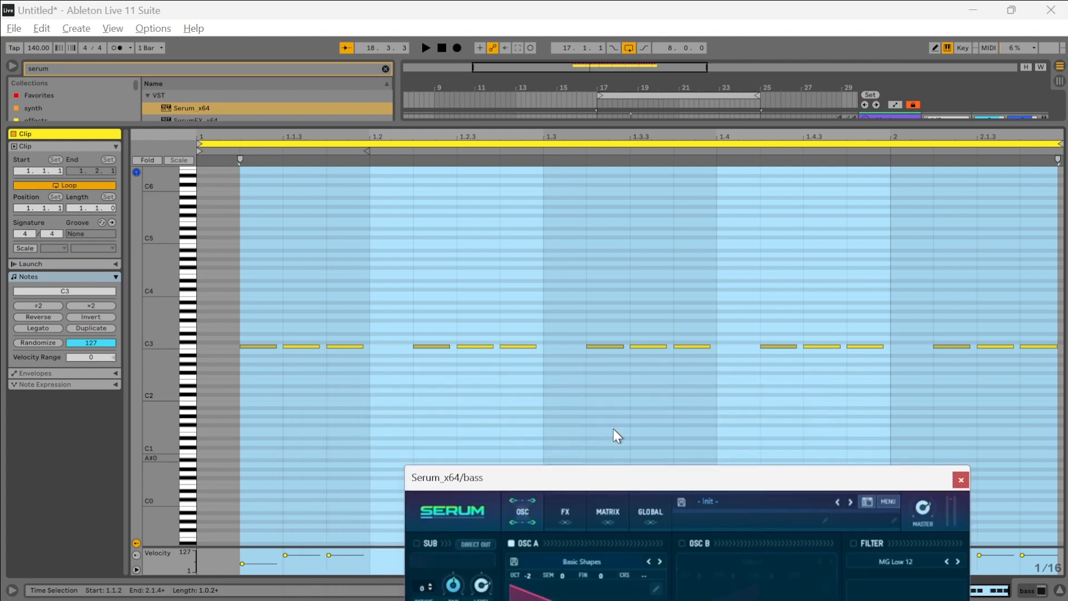
pyautogui.moveTo(252, 299); pyautogui.dragTo(1041, 398)
pyautogui.press('space')
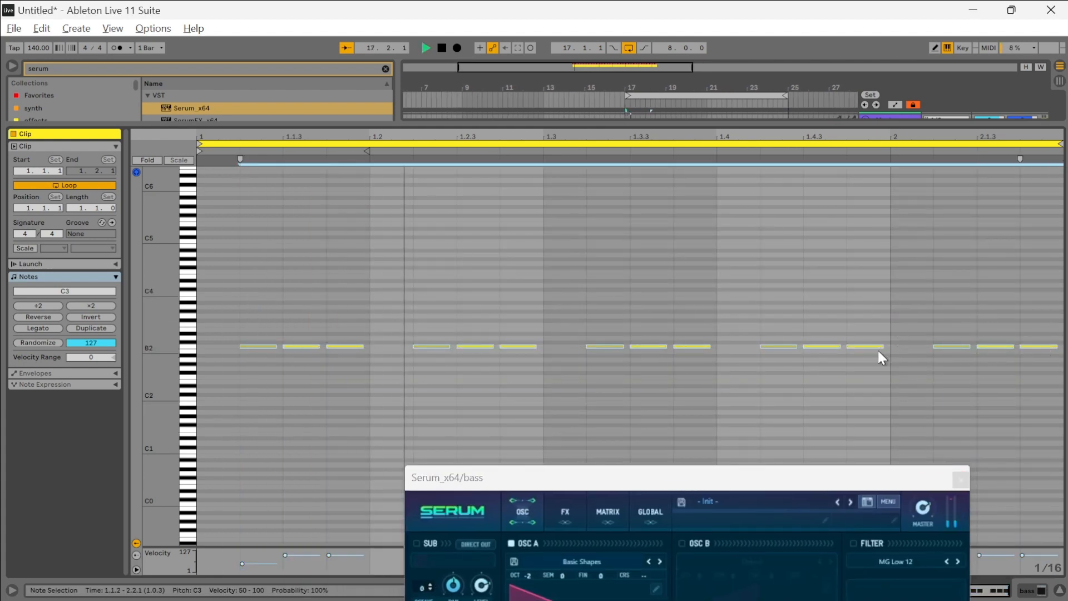
pyautogui.moveTo(883, 346); pyautogui.dragTo(881, 347)
pyautogui.press('space')
pyautogui.click(1040, 591)
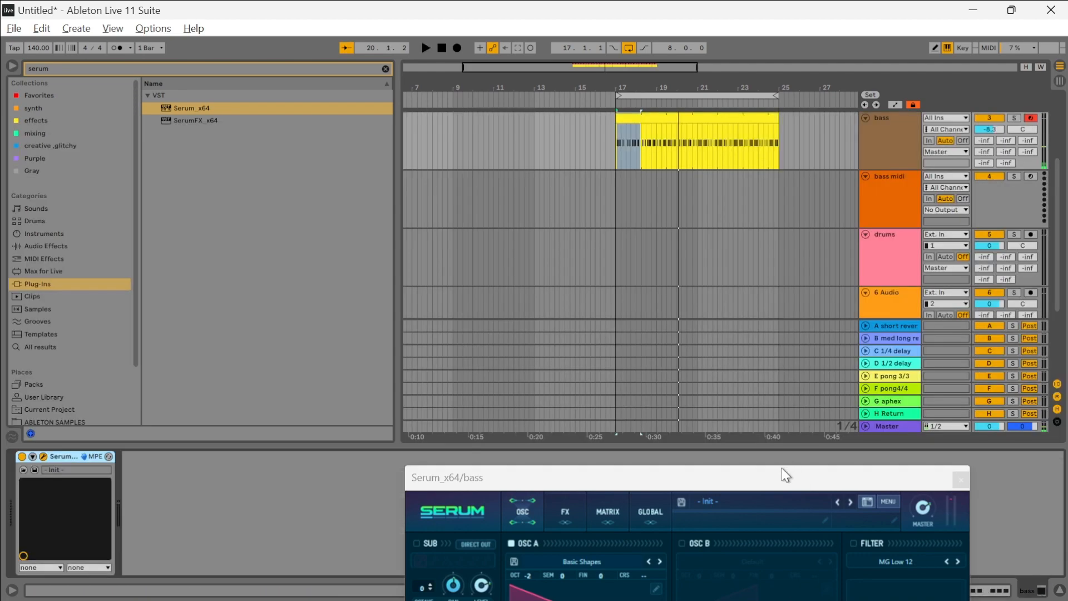
# Step: Bring Serum's full interface into view, set envelope 1's decay to 127 ms and release to 9.6 ms, and audition the bass
pyautogui.moveTo(786, 475); pyautogui.dragTo(730, 71)
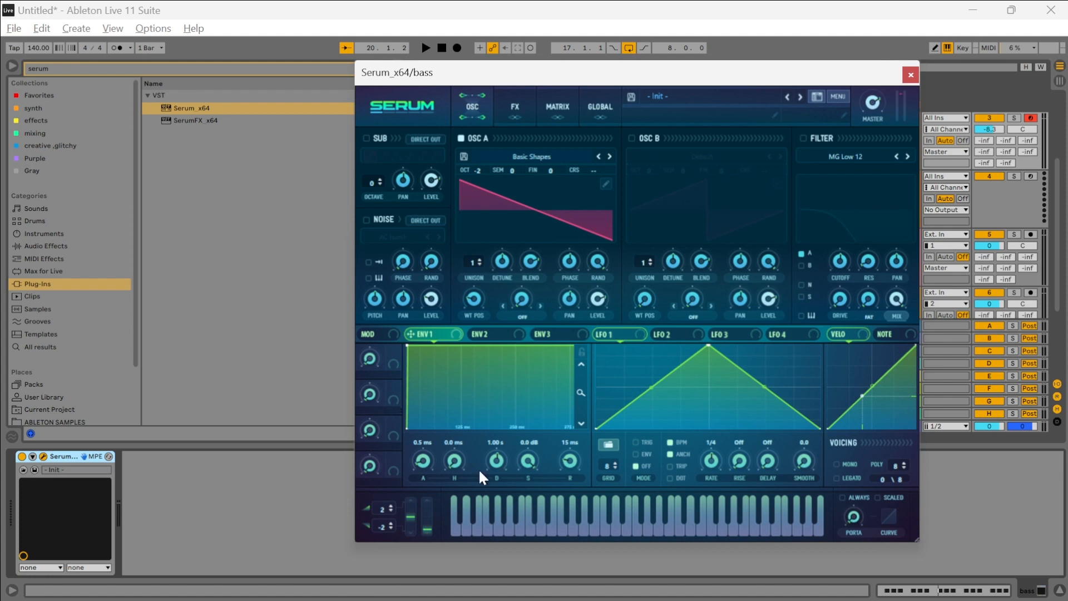
pyautogui.moveTo(501, 465); pyautogui.dragTo(501, 501)
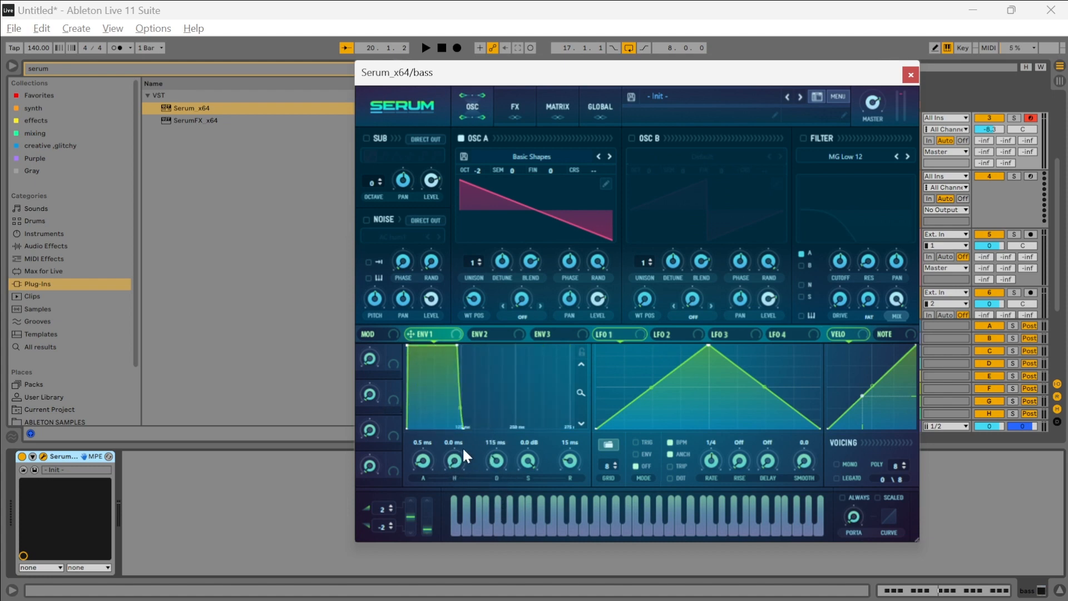
pyautogui.moveTo(455, 349); pyautogui.dragTo(467, 348)
pyautogui.moveTo(534, 465); pyautogui.dragTo(495, 462)
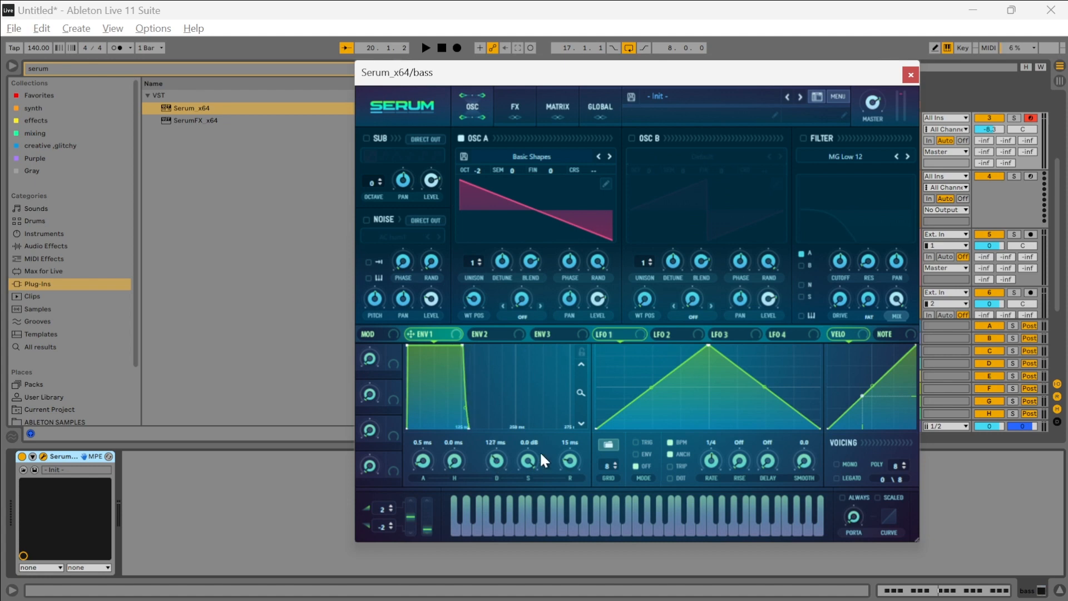
pyautogui.moveTo(569, 461)
pyautogui.mouseDown()
pyautogui.moveTo(572, 490)
pyautogui.moveTo(567, 461)
pyautogui.mouseUp()
pyautogui.press('space')
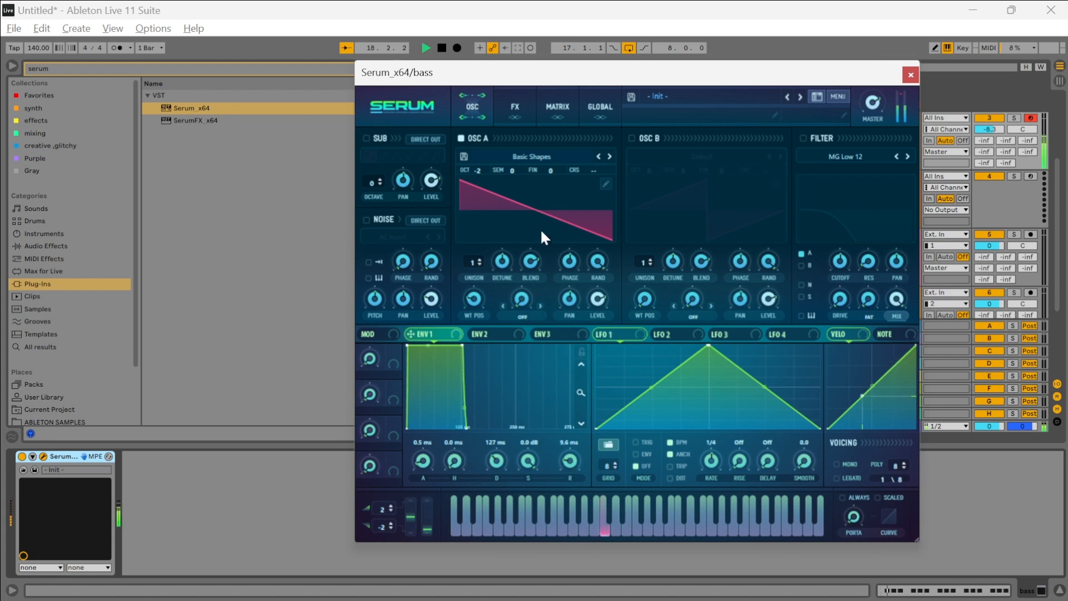
pyautogui.press('space')
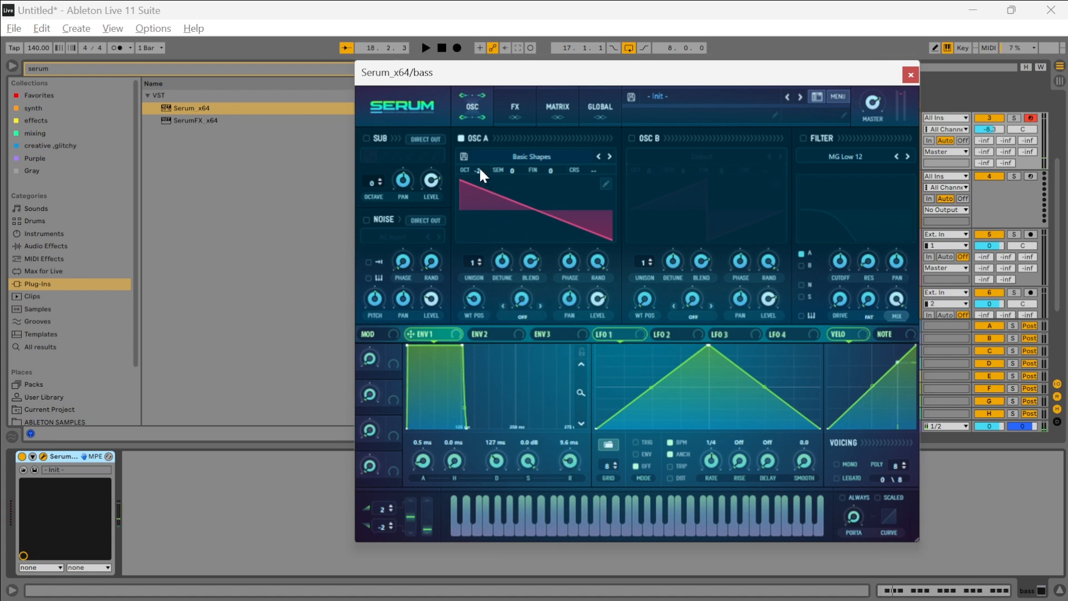
# Step: Raise oscillator A's octave to -1 and enable the MG Low 12 filter, with envelope 2 shown
pyautogui.moveTo(481, 171); pyautogui.dragTo(479, 162)
pyautogui.click(493, 336)
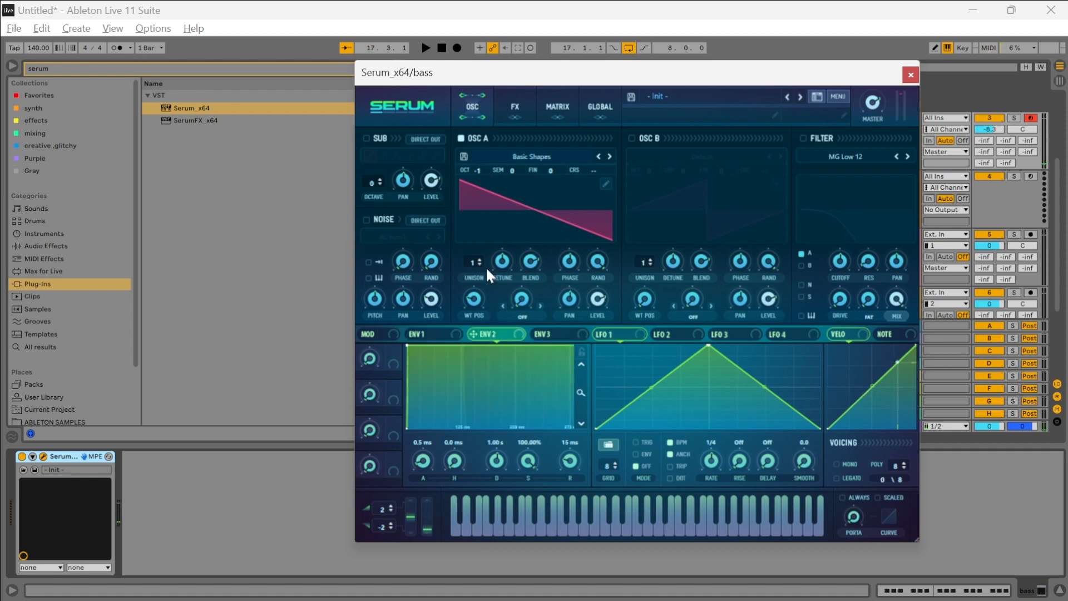
pyautogui.click(439, 336)
pyautogui.click(484, 335)
pyautogui.click(803, 139)
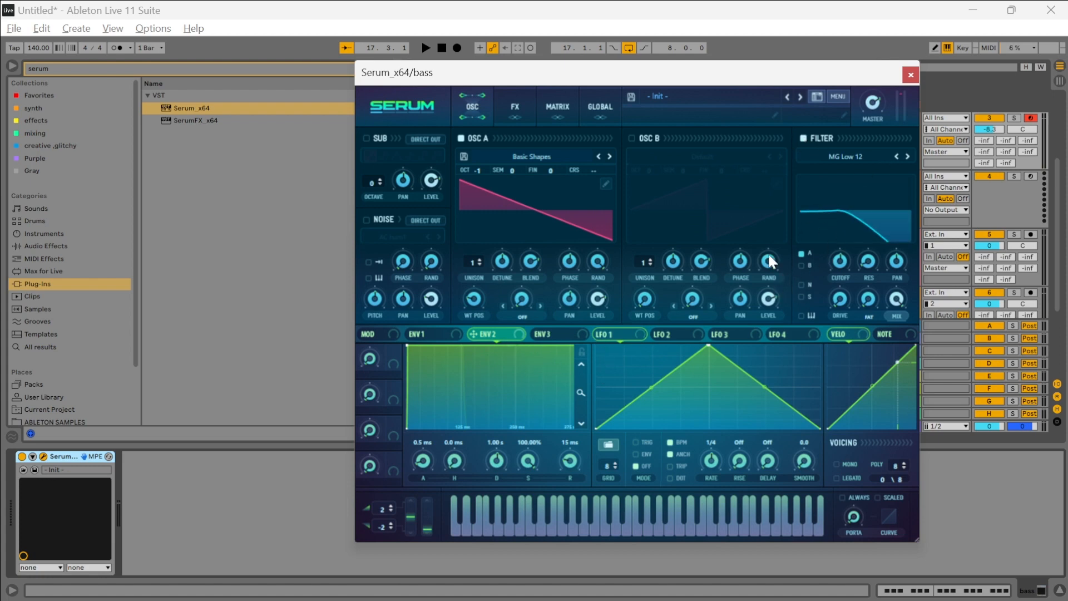
pyautogui.click(802, 139)
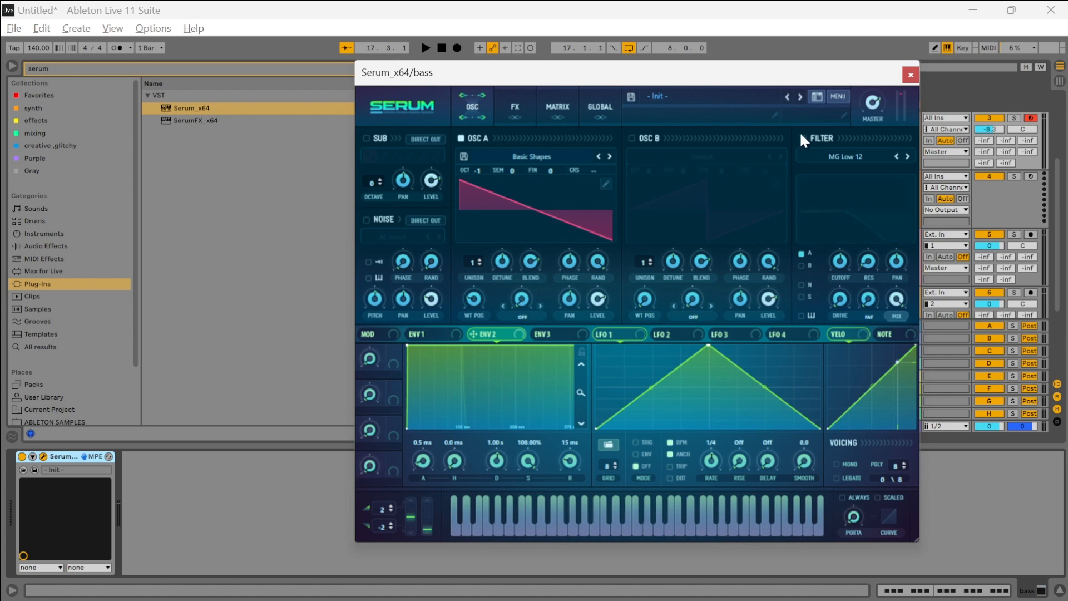
pyautogui.click(802, 138)
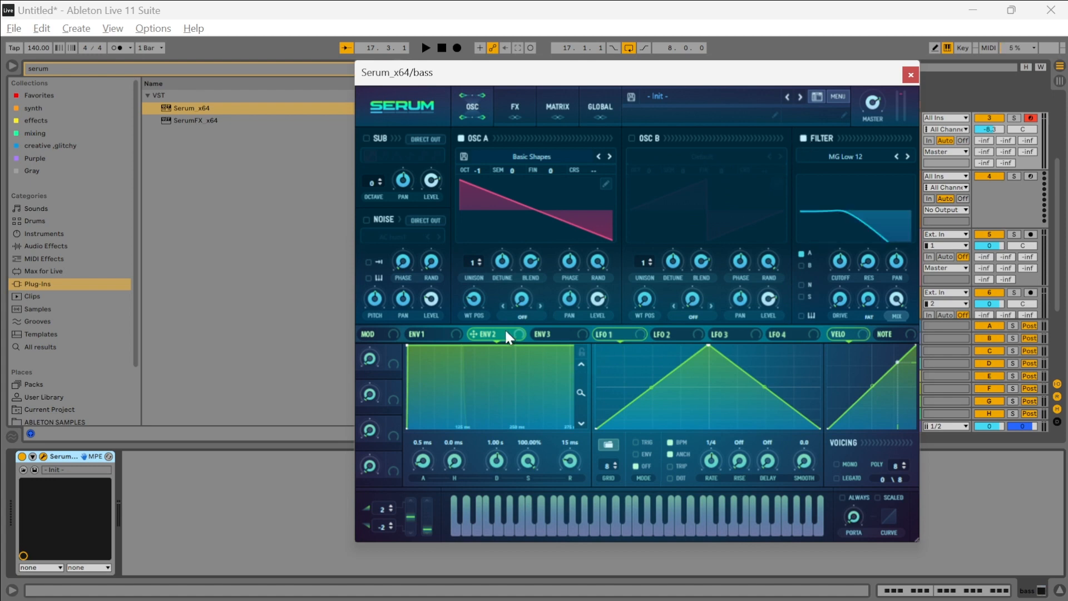
# Step: Assign envelope 2 to the filter cutoff, set its decay to 56 ms and sustain to 0%, and start playback
pyautogui.moveTo(508, 327); pyautogui.dragTo(833, 251)
pyautogui.moveTo(503, 466)
pyautogui.mouseDown()
pyautogui.moveTo(502, 507)
pyautogui.moveTo(500, 490)
pyautogui.moveTo(533, 463)
pyautogui.moveTo(526, 563)
pyautogui.moveTo(545, 447)
pyautogui.moveTo(507, 493)
pyautogui.moveTo(501, 473)
pyautogui.mouseUp()
pyautogui.moveTo(498, 462); pyautogui.dragTo(497, 471)
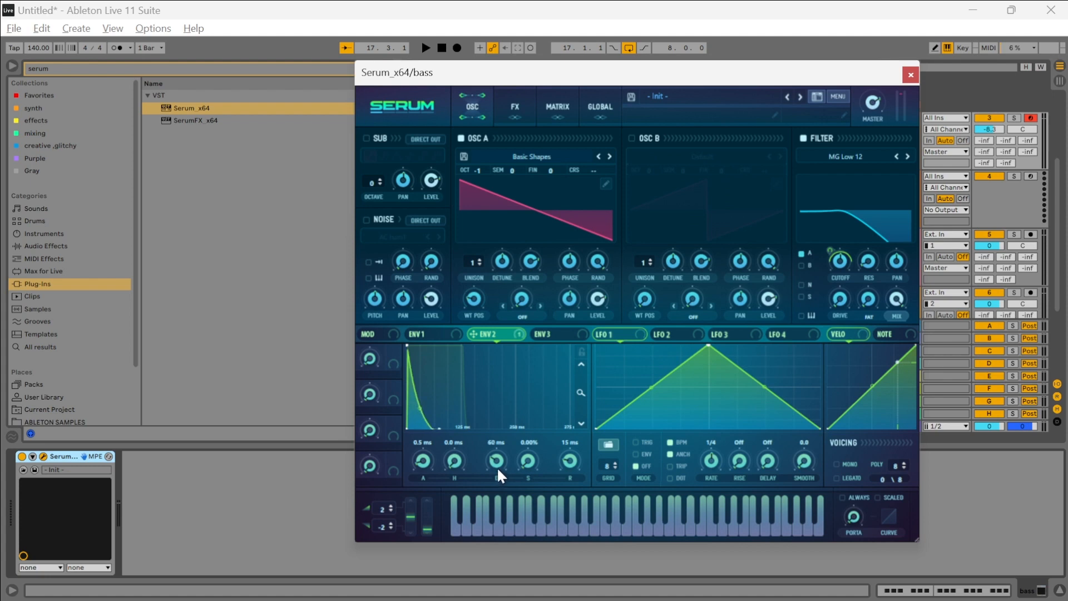
pyautogui.moveTo(498, 469); pyautogui.dragTo(498, 470)
pyautogui.press('space')
pyautogui.click(447, 335)
pyautogui.click(479, 334)
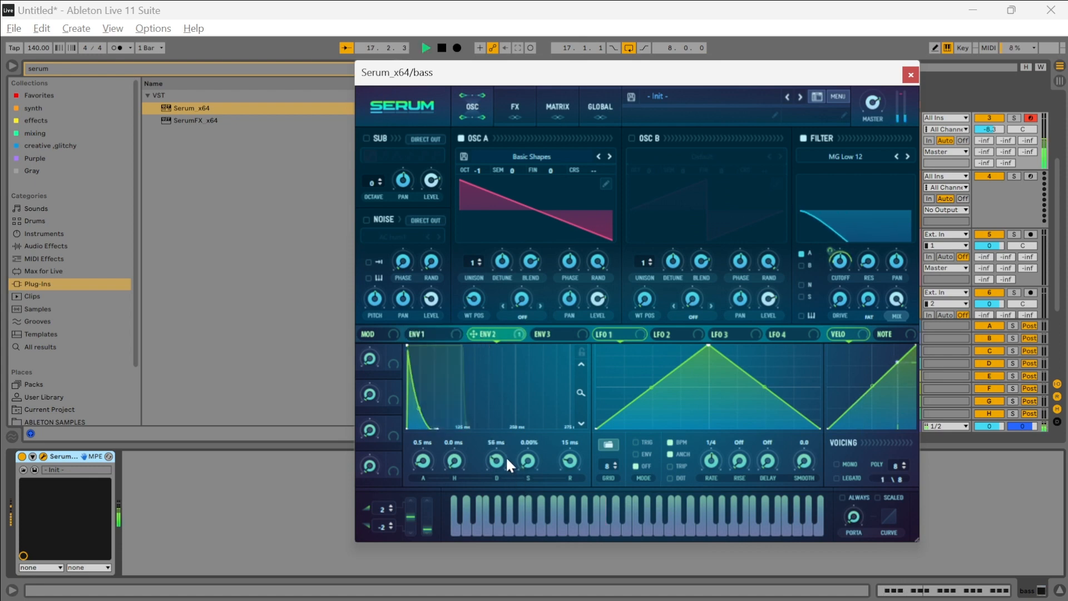
# Step: Bend envelope 2's decay curve steeper, set its attack to 0 ms and reduce its release
pyautogui.moveTo(422, 410)
pyautogui.mouseDown()
pyautogui.moveTo(420, 375)
pyautogui.moveTo(427, 428)
pyautogui.mouseUp()
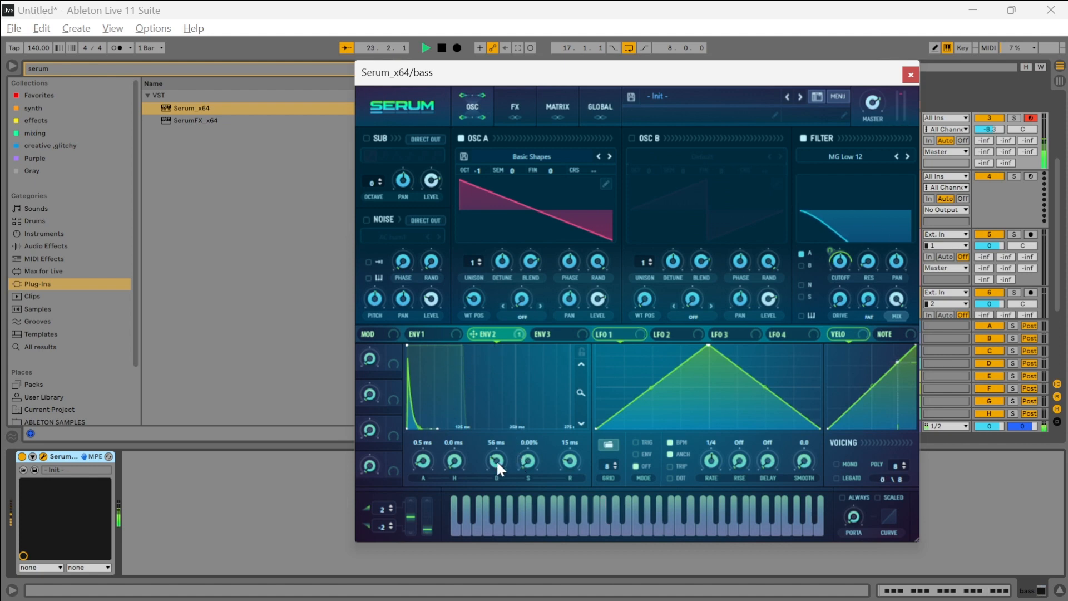
pyautogui.moveTo(429, 462); pyautogui.dragTo(423, 515)
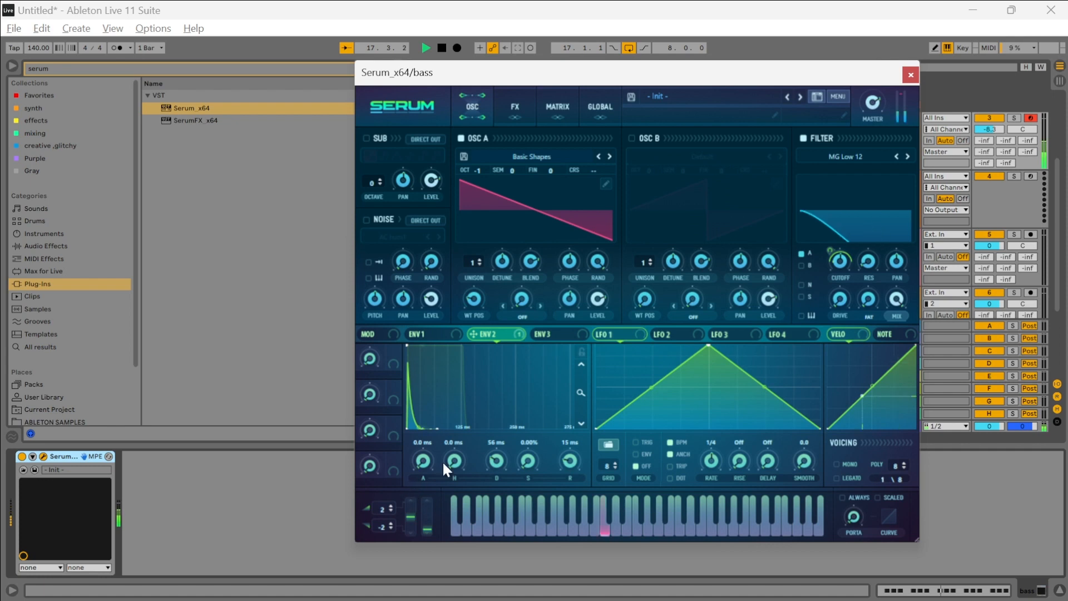
pyautogui.moveTo(564, 462); pyautogui.dragTo(562, 532)
# Step: Set envelope 1's attack to 0 ms, decay to 122 ms and release to 44 ms during playback
pyautogui.click(451, 336)
pyautogui.moveTo(572, 463); pyautogui.dragTo(489, 454)
pyautogui.moveTo(560, 459); pyautogui.dragTo(556, 496)
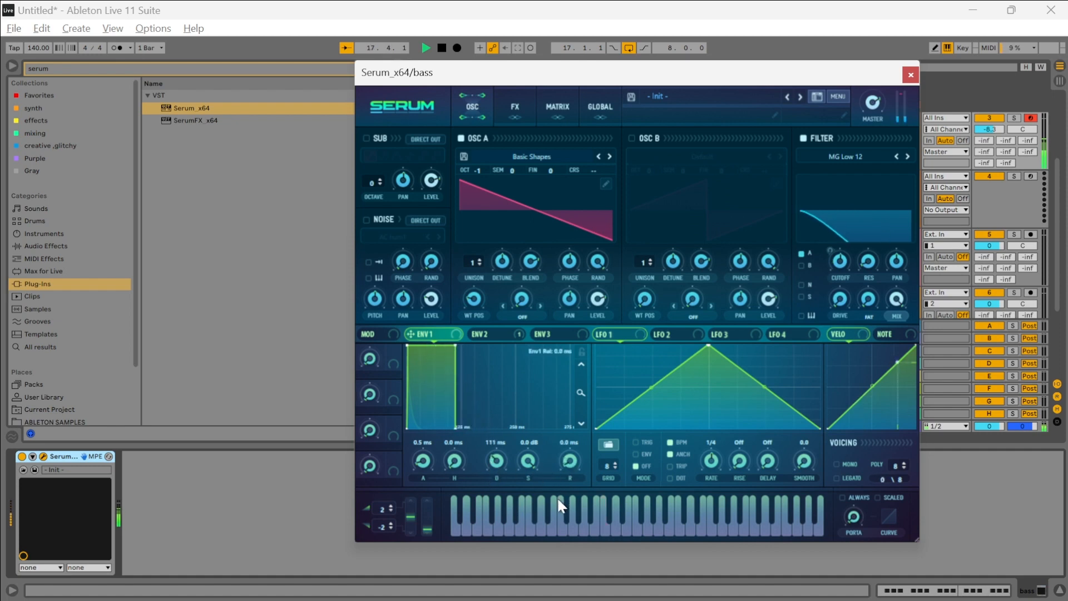
pyautogui.moveTo(453, 349); pyautogui.dragTo(460, 339)
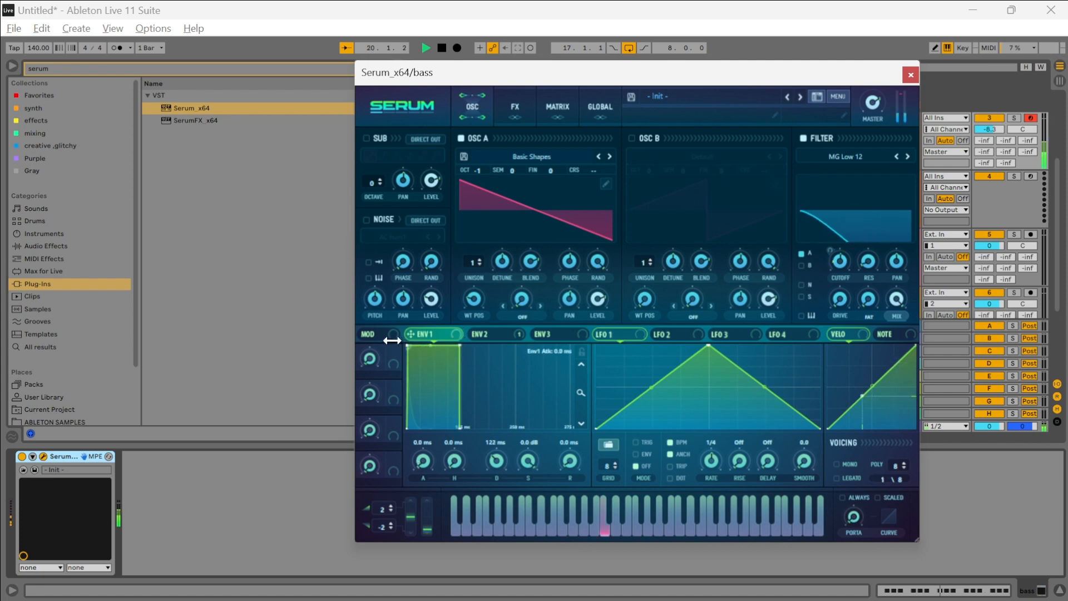
pyautogui.moveTo(562, 455)
pyautogui.mouseDown()
pyautogui.moveTo(556, 412)
pyautogui.moveTo(558, 441)
pyautogui.moveTo(573, 445)
pyautogui.mouseUp()
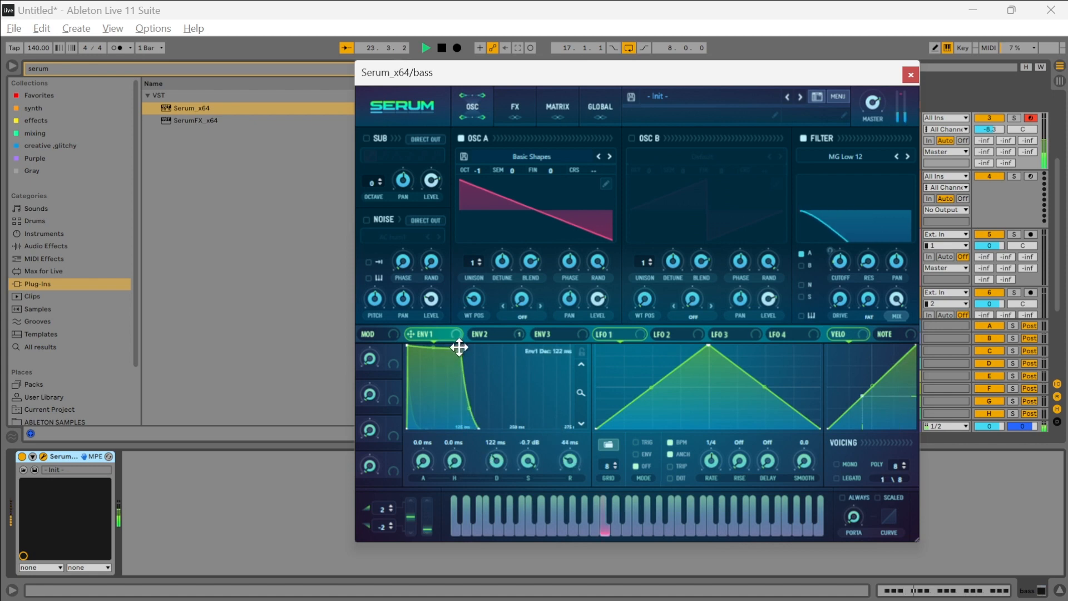
# Step: Lock the envelope display's zoom, bend envelope 1's release curve outward, and unlock the zoom
pyautogui.click(581, 352)
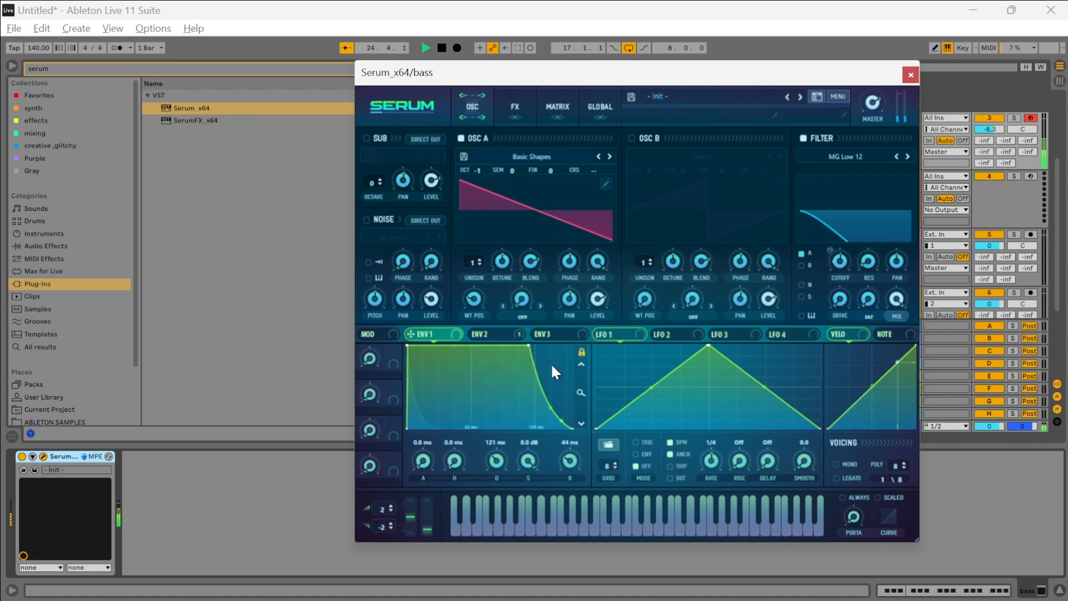
pyautogui.moveTo(535, 461); pyautogui.dragTo(543, 382)
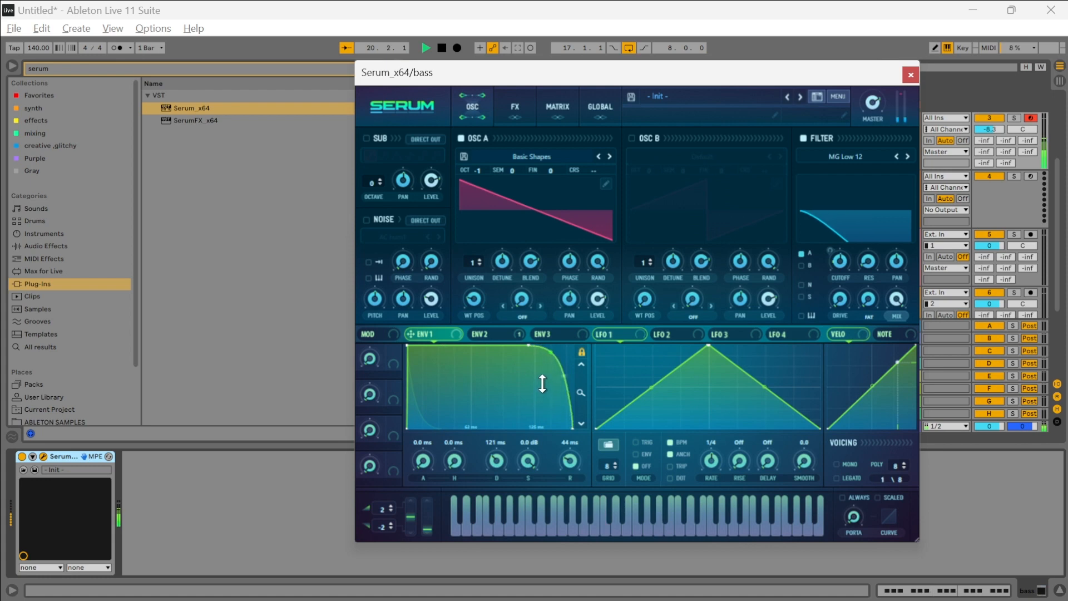
pyautogui.click(582, 351)
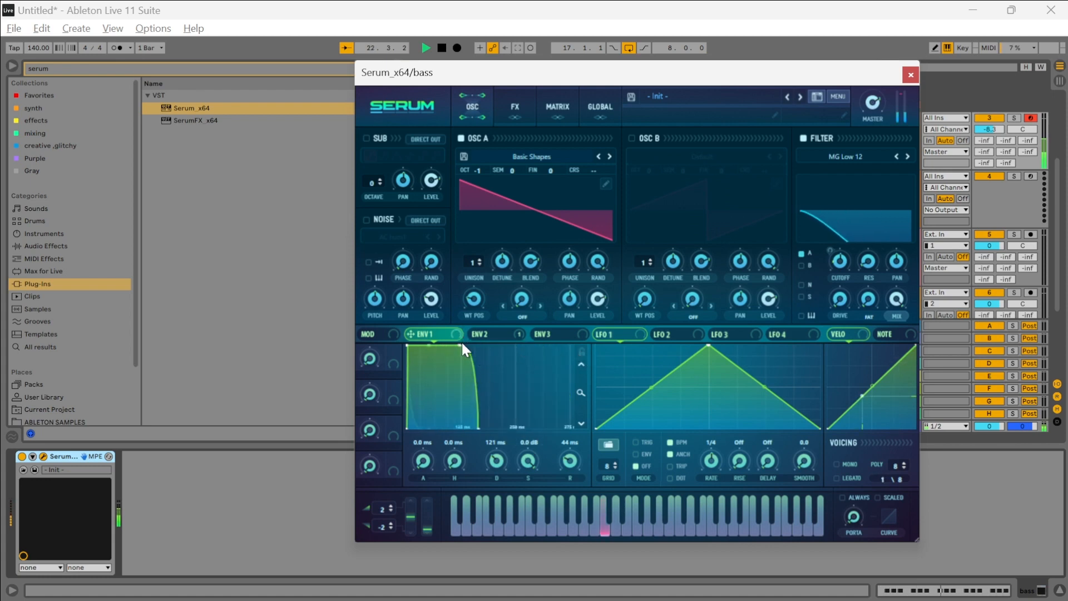
# Step: Shorten envelope 1's decay to 99 ms and audition the bass in short playback passes
pyautogui.moveTo(460, 341); pyautogui.dragTo(436, 307)
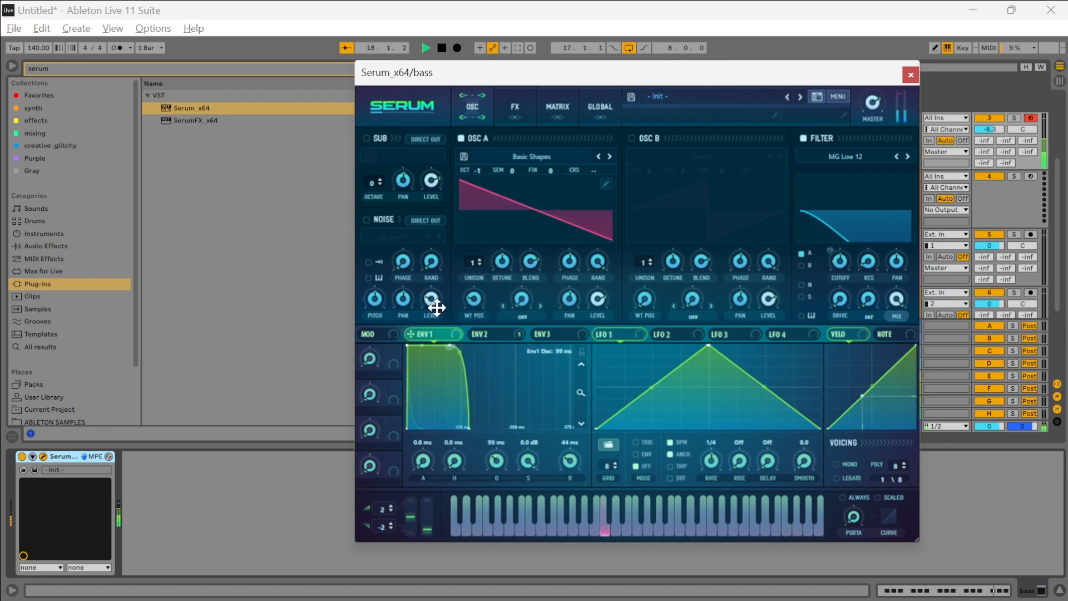
pyautogui.press('space')
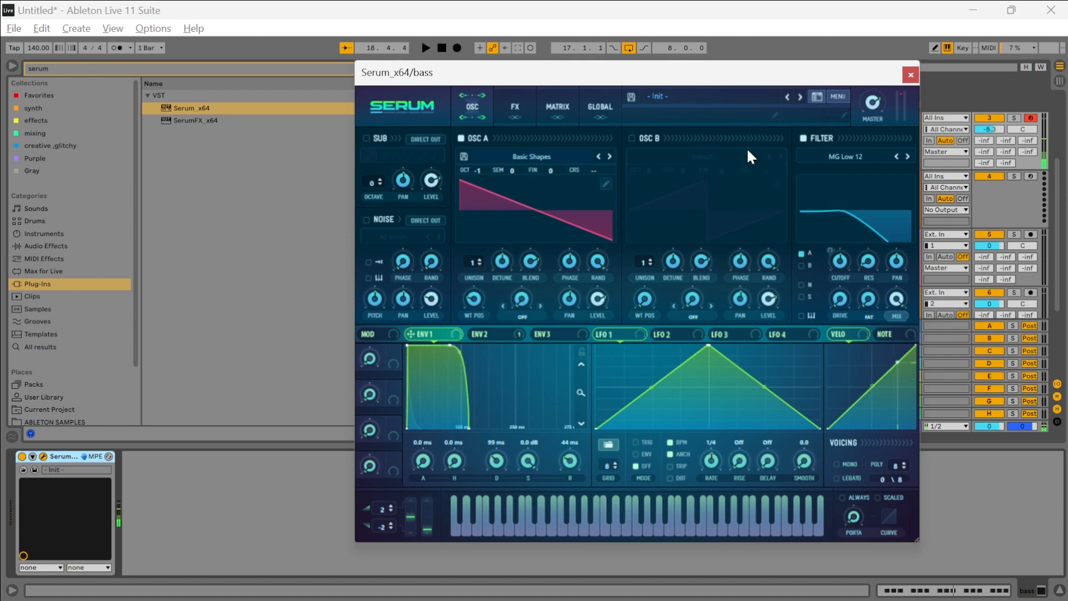
pyautogui.press('space')
pyautogui.press('space')
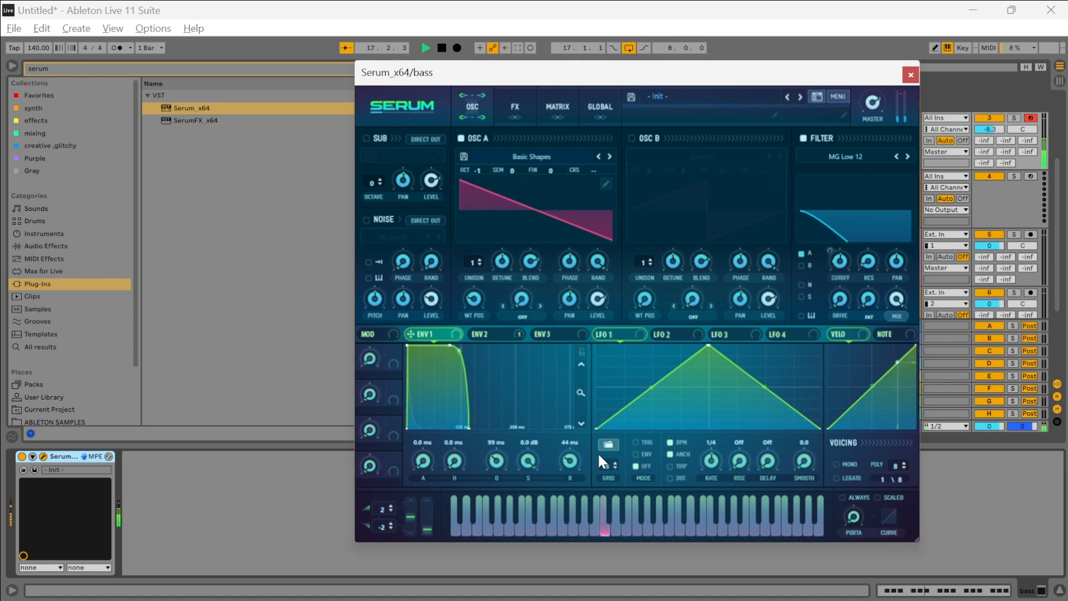
pyautogui.press('space')
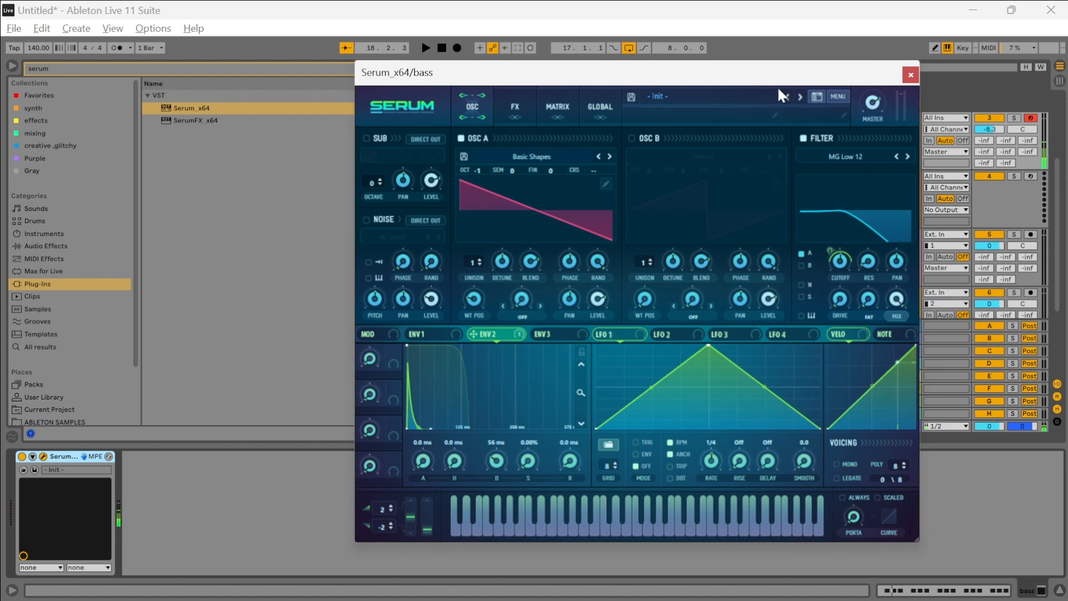
# Step: Move the Serum window out of the way and briefly audition the kick track on its own, ending with its solo off
pyautogui.moveTo(787, 77); pyautogui.dragTo(768, 470)
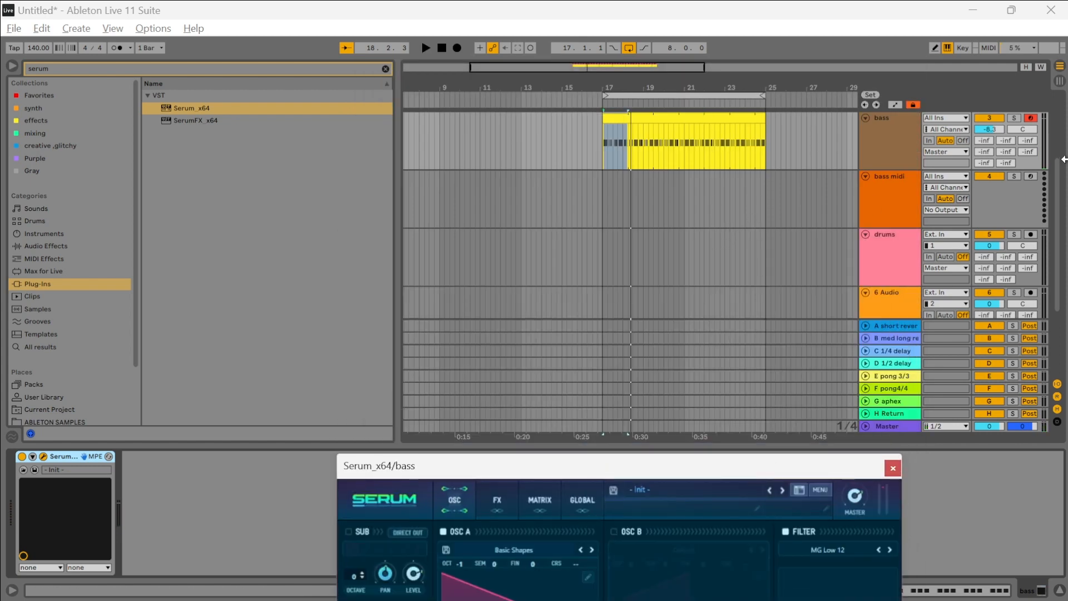
pyautogui.scroll(3, 734, 245)
pyautogui.click(738, 252)
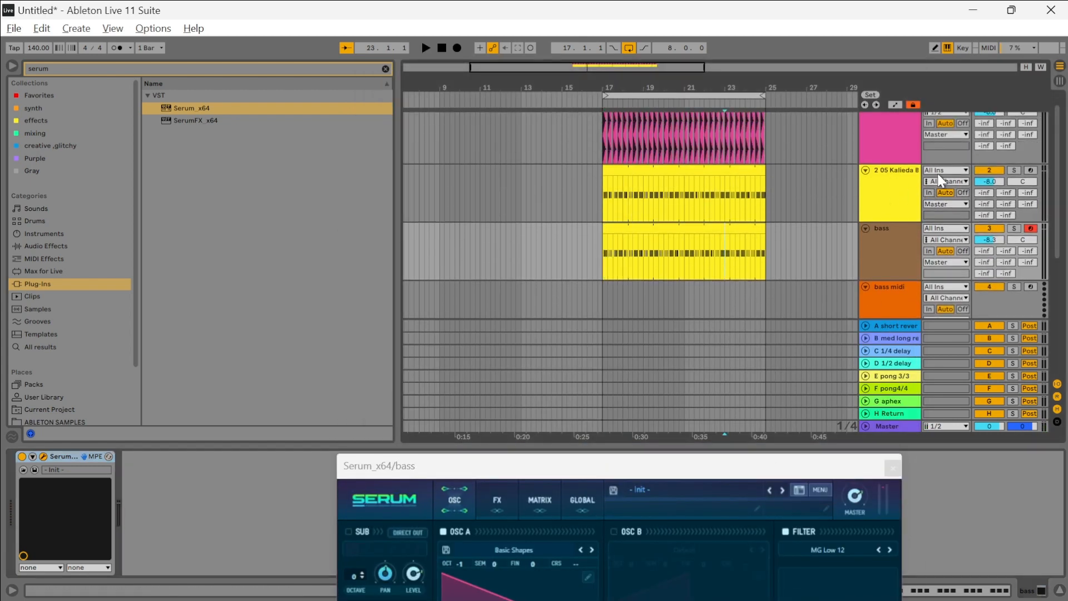
pyautogui.scroll(1, 979, 167)
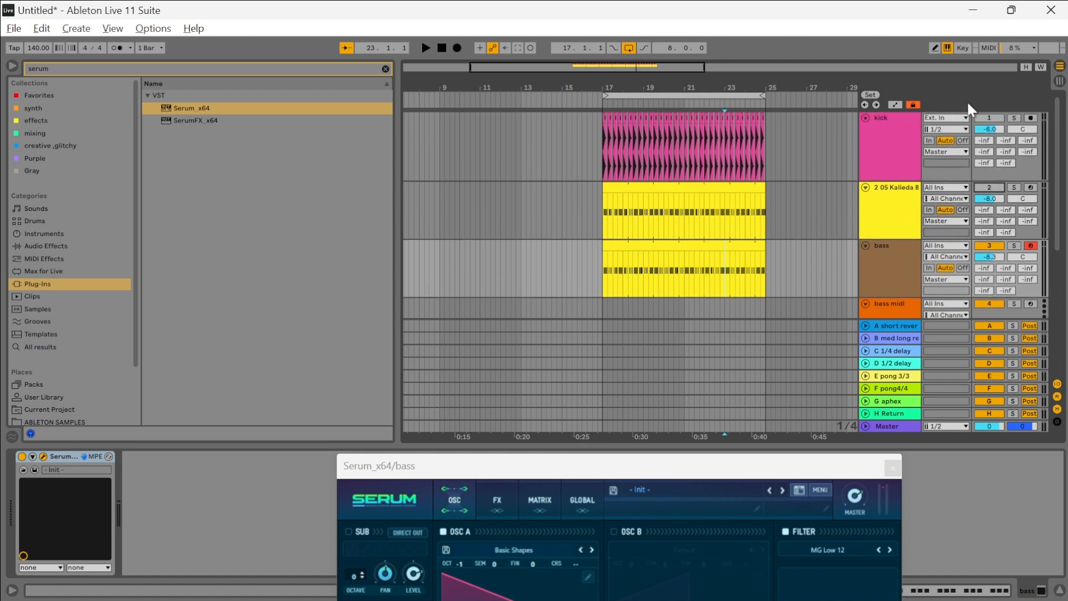
pyautogui.click(1016, 118)
pyautogui.press('space')
pyautogui.press('space')
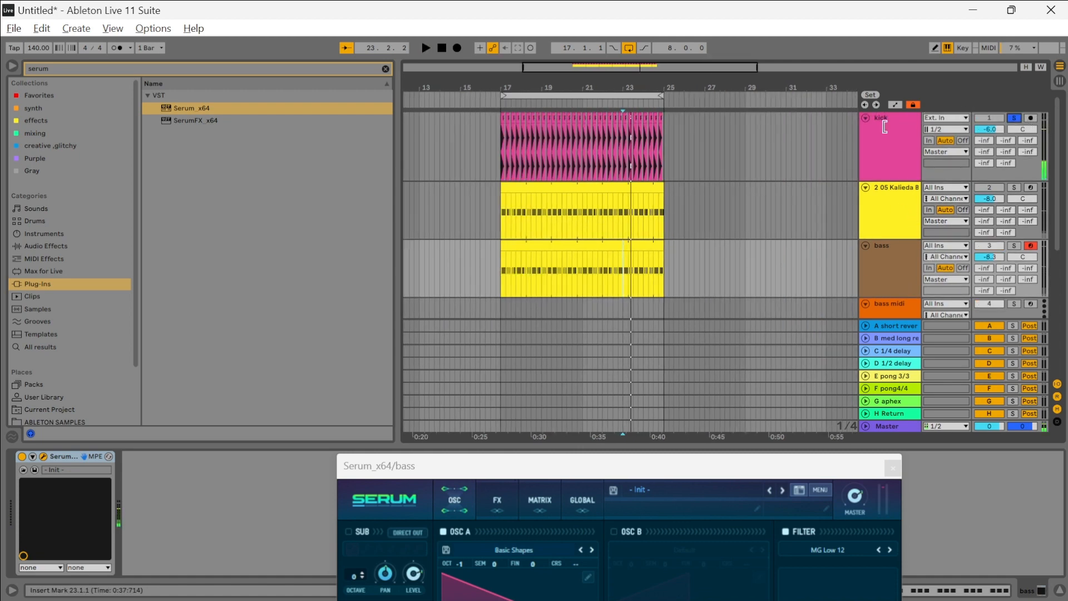
pyautogui.click(1015, 118)
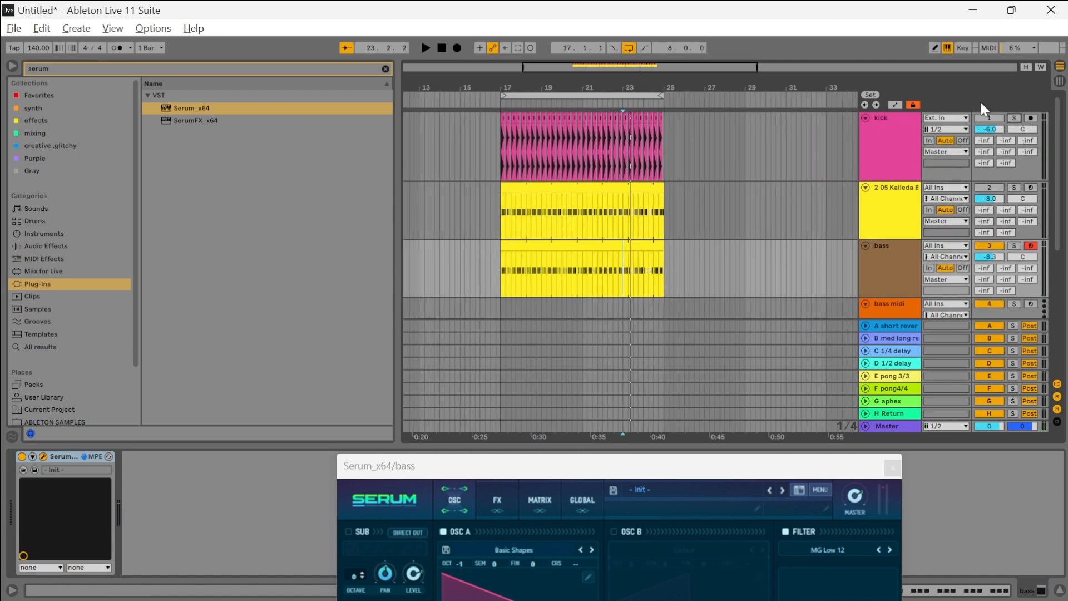
# Step: Play the kick and bass together from just before bar 17, and toggle the bass track's solo on and off
pyautogui.click(495, 288)
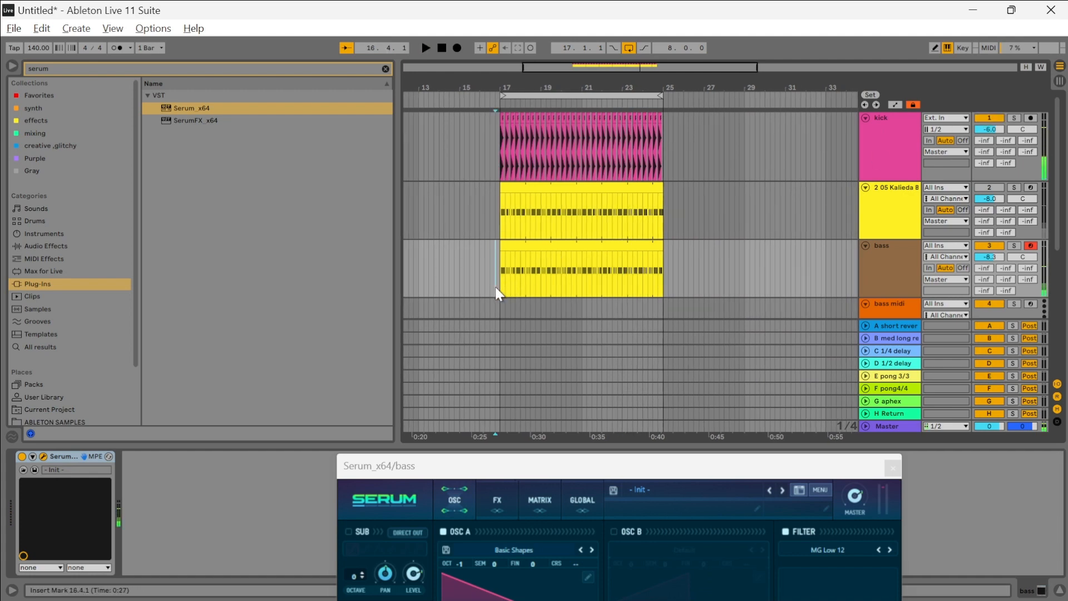
pyautogui.press('space')
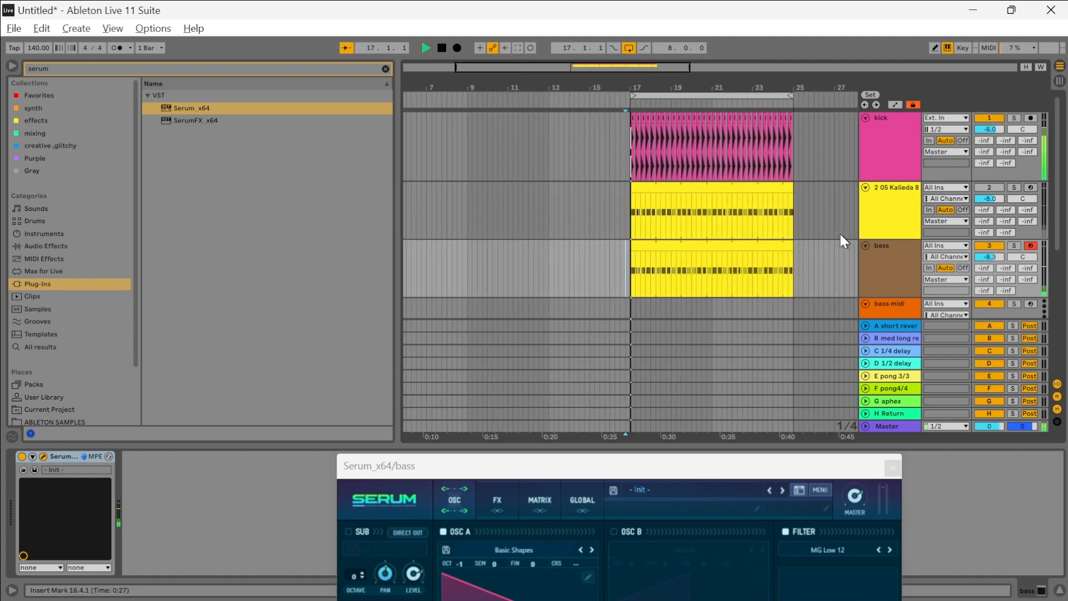
pyautogui.click(718, 242)
pyautogui.press('space')
pyautogui.click(1016, 245)
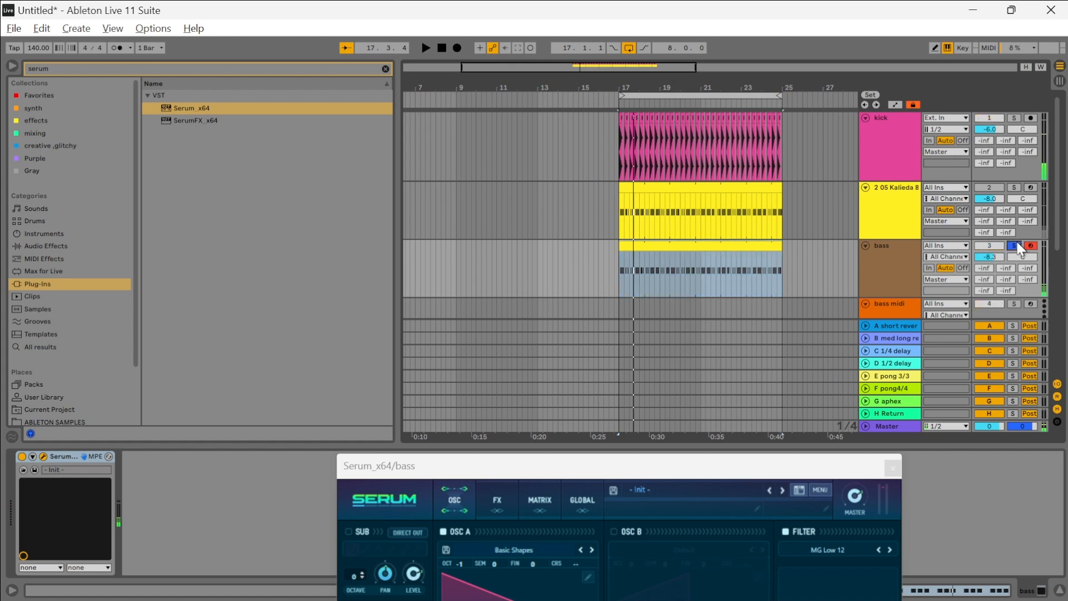
pyautogui.click(1016, 247)
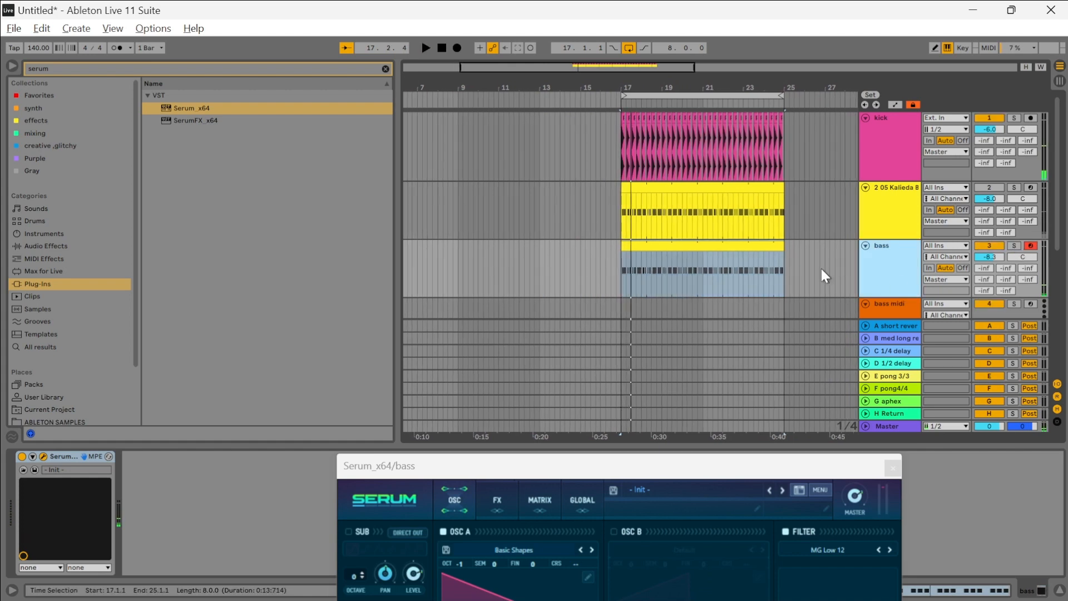
# Step: Solo the bass track and bring the Serum window back into full view with envelope 2 shown
pyautogui.click(763, 233)
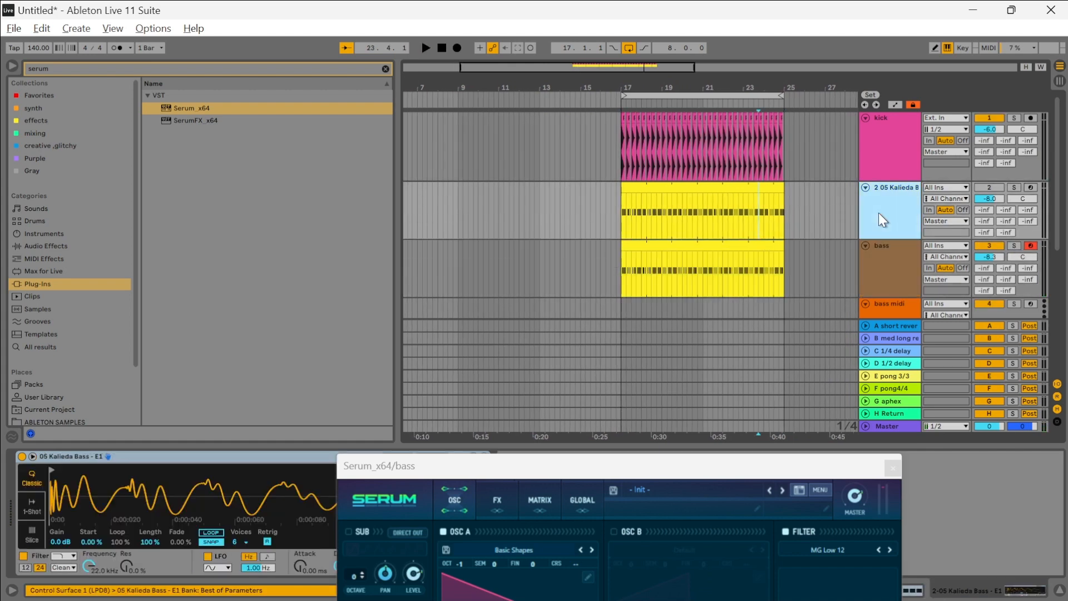
pyautogui.click(883, 278)
pyautogui.click(881, 212)
pyautogui.click(728, 148)
pyautogui.click(880, 190)
pyautogui.click(1016, 249)
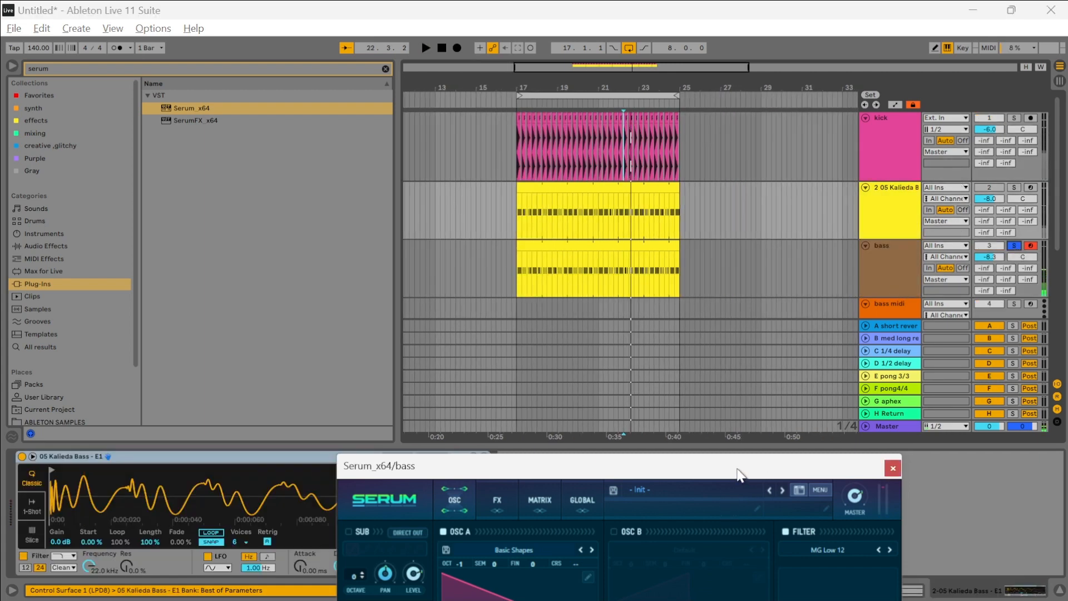
pyautogui.moveTo(768, 467); pyautogui.dragTo(724, 93)
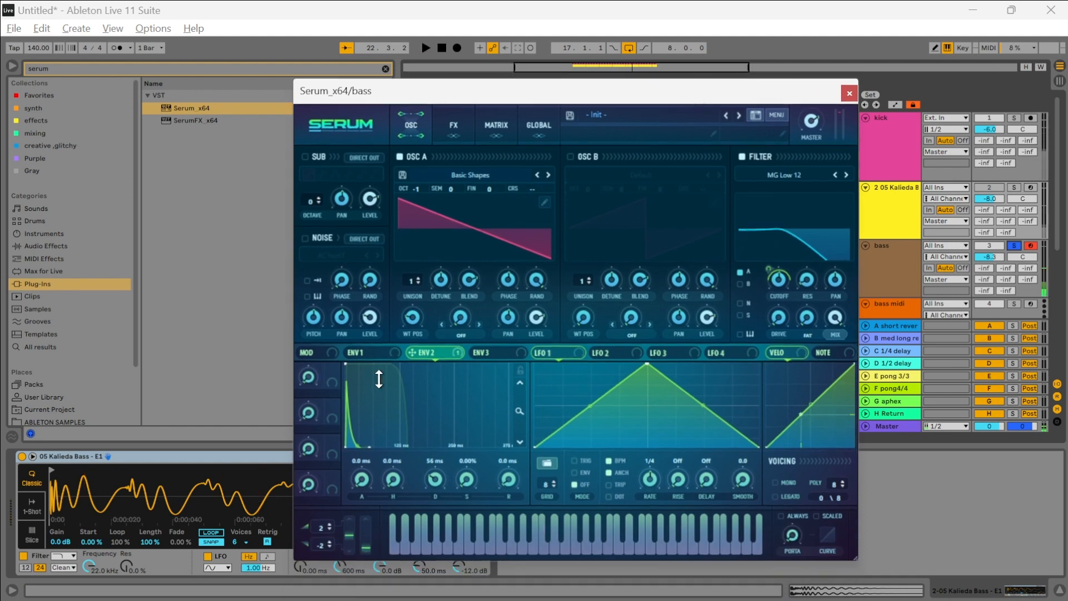
pyautogui.click(379, 352)
pyautogui.click(442, 355)
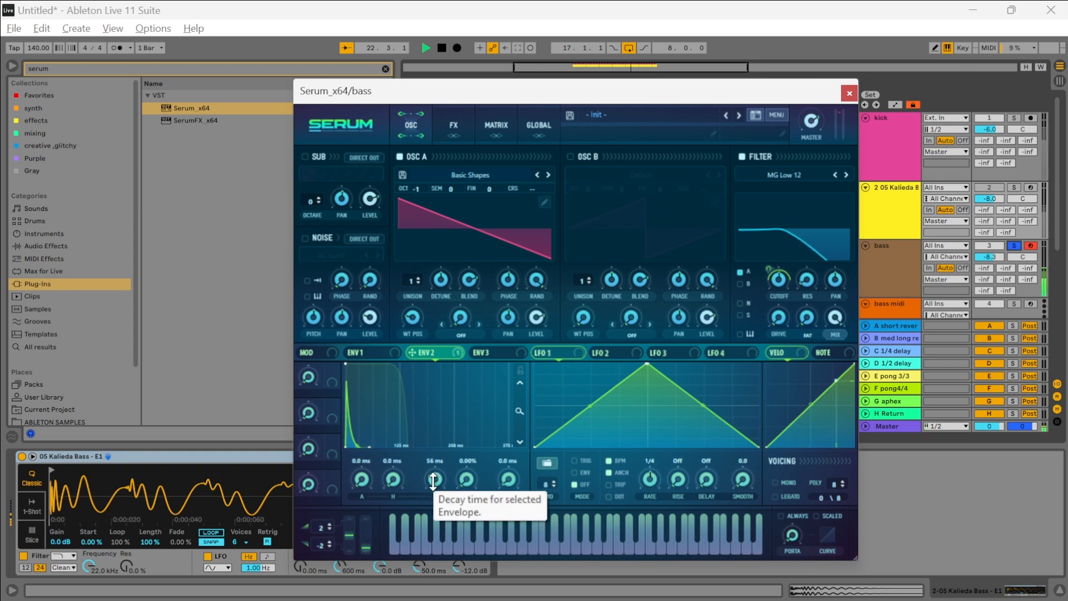
# Step: Lower oscillator A to octave -2 and set envelope 2's decay to 52 ms with 0% sustain
pyautogui.moveTo(433, 479); pyautogui.dragTo(478, 447)
pyautogui.press('space')
pyautogui.press('space')
pyautogui.moveTo(418, 192)
pyautogui.mouseDown()
pyautogui.moveTo(421, 210)
pyautogui.moveTo(421, 173)
pyautogui.mouseUp()
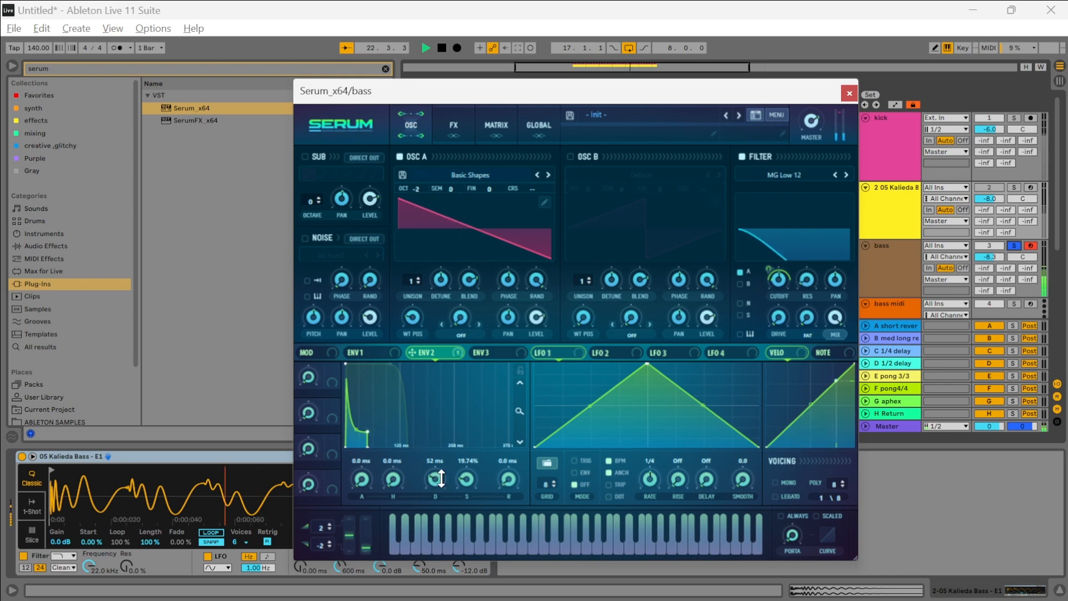
pyautogui.moveTo(466, 479); pyautogui.dragTo(466, 520)
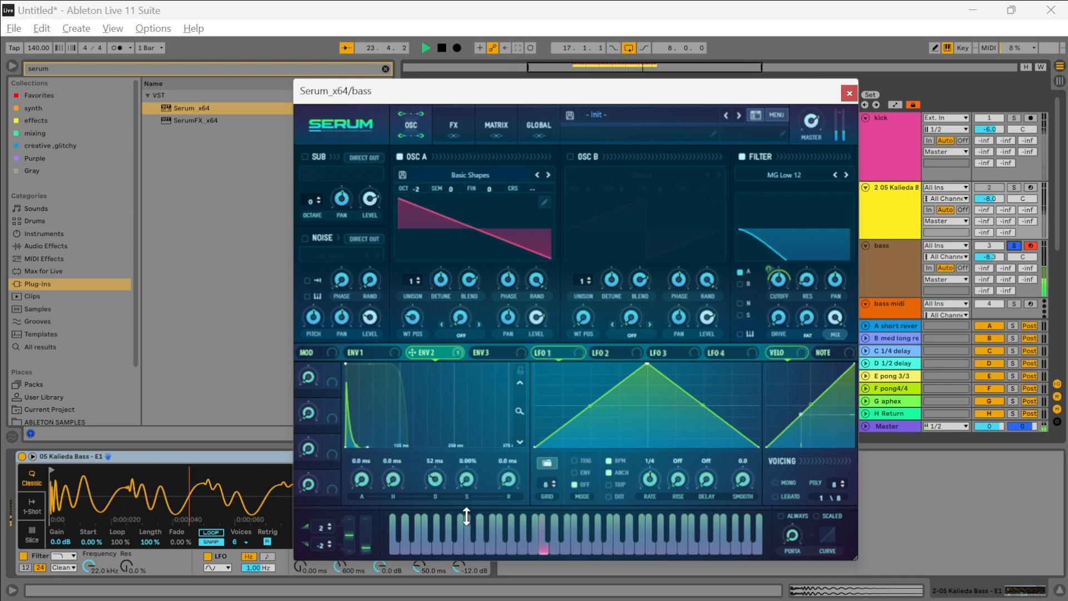
# Step: Reshape envelope 2's decay curve and set a 2 ms hold, 48 ms decay and 42.16% sustain
pyautogui.moveTo(434, 482); pyautogui.dragTo(432, 476)
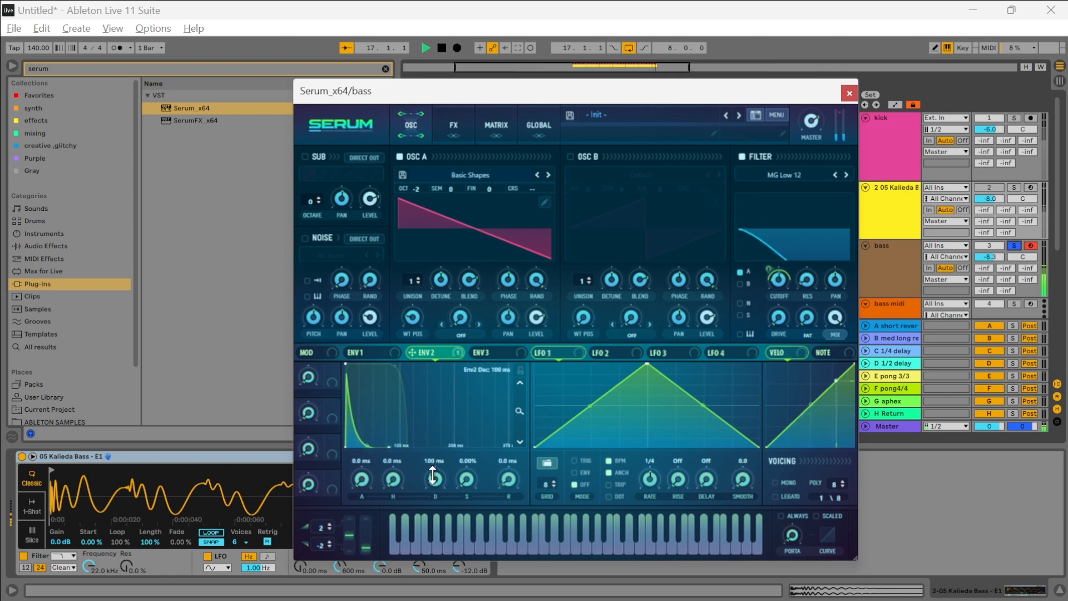
pyautogui.moveTo(368, 443)
pyautogui.mouseDown()
pyautogui.moveTo(365, 410)
pyautogui.moveTo(365, 427)
pyautogui.mouseUp()
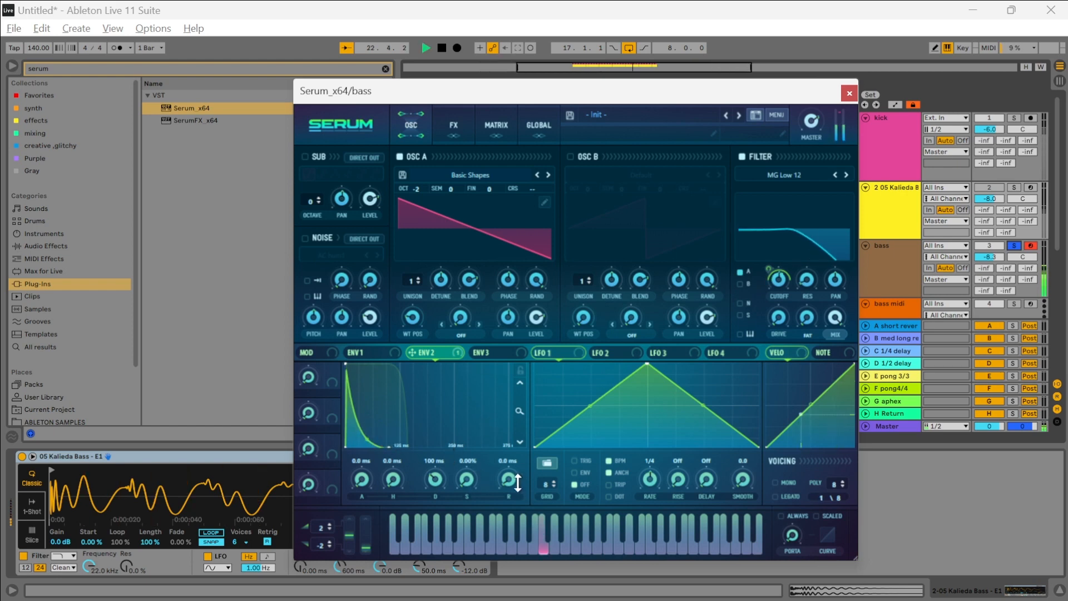
pyautogui.moveTo(436, 477); pyautogui.dragTo(388, 445)
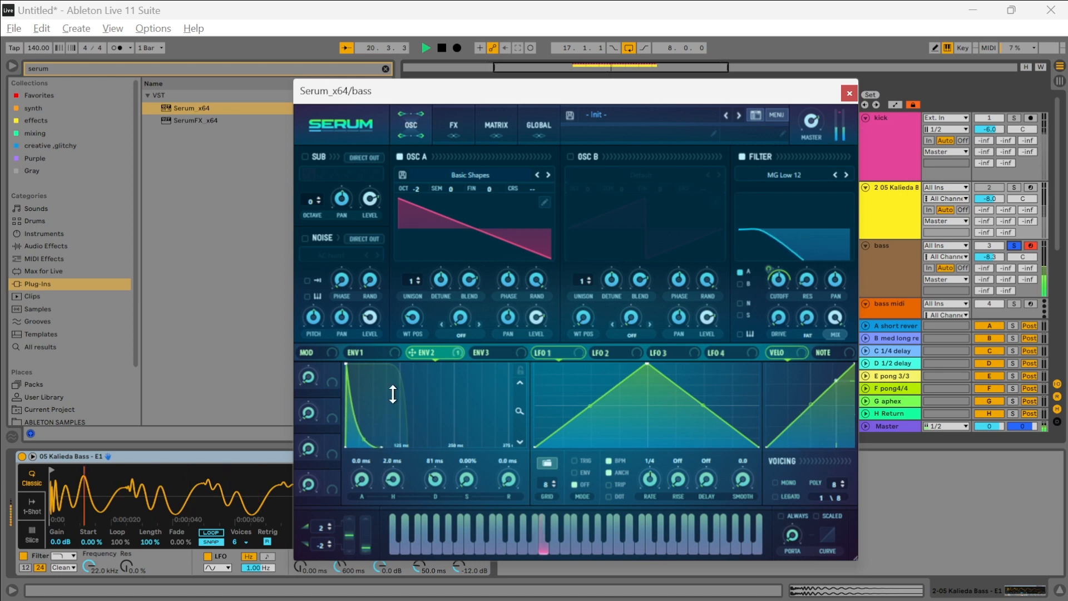
pyautogui.moveTo(438, 484); pyautogui.dragTo(440, 390)
pyautogui.moveTo(377, 420)
pyautogui.mouseDown()
pyautogui.moveTo(328, 406)
pyautogui.moveTo(350, 402)
pyautogui.moveTo(370, 429)
pyautogui.moveTo(364, 451)
pyautogui.moveTo(364, 412)
pyautogui.mouseUp()
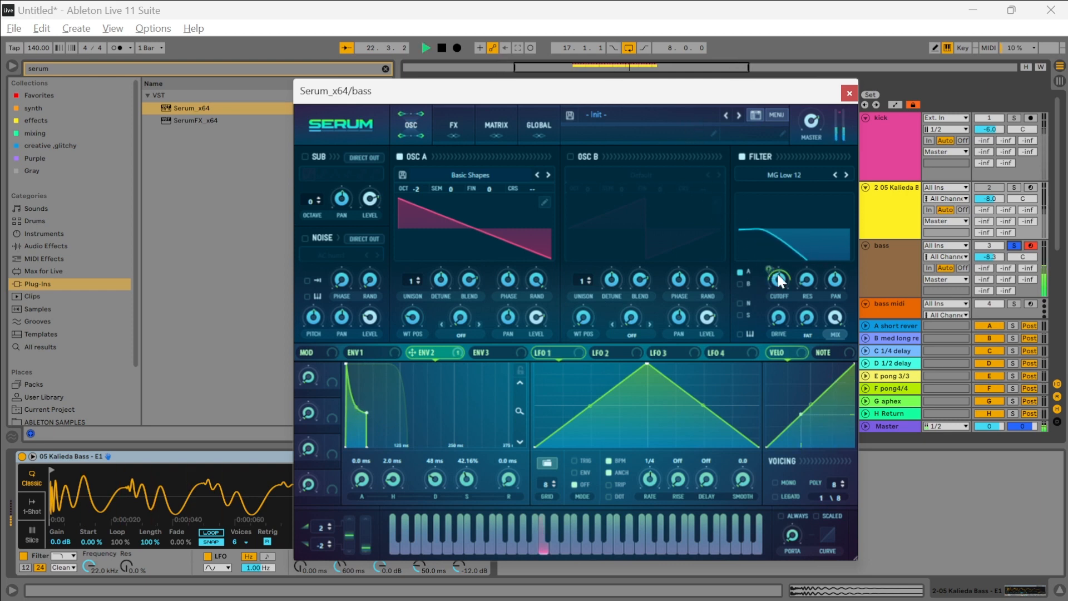
# Step: Adjust the filter cutoff's envelope modulation during playback and raise the filter drive to 28%
pyautogui.moveTo(772, 277)
pyautogui.press('space')
pyautogui.press('space')
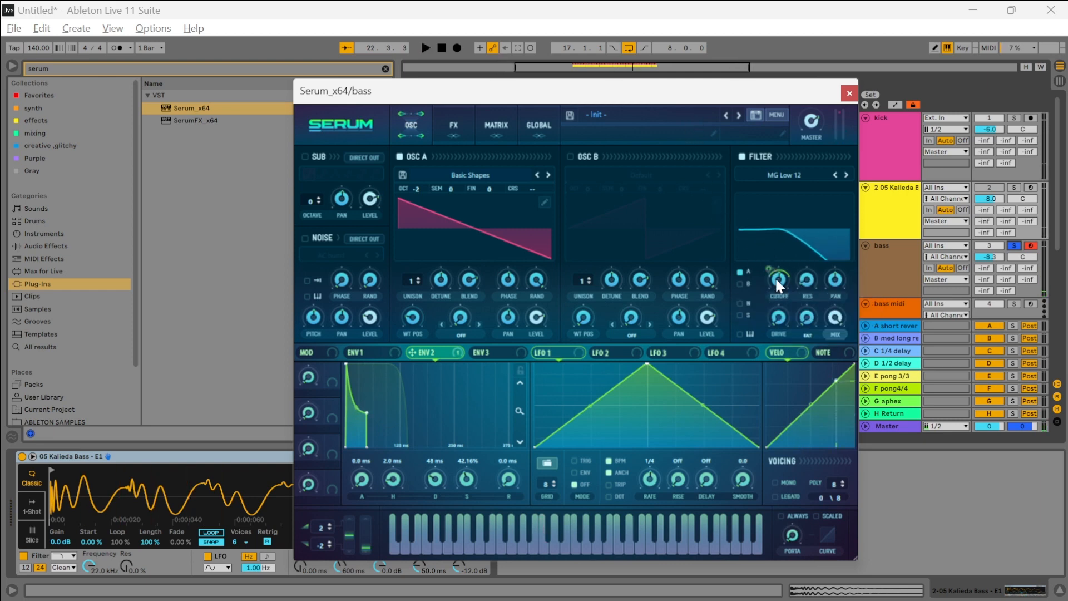
pyautogui.moveTo(772, 270); pyautogui.dragTo(776, 238)
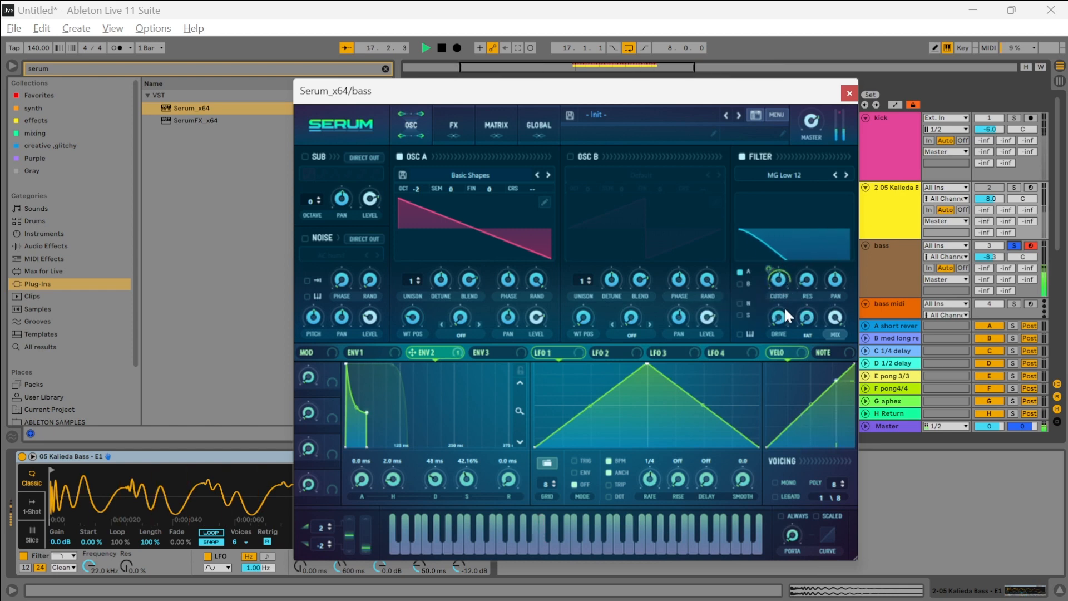
pyautogui.moveTo(786, 316); pyautogui.dragTo(778, 259)
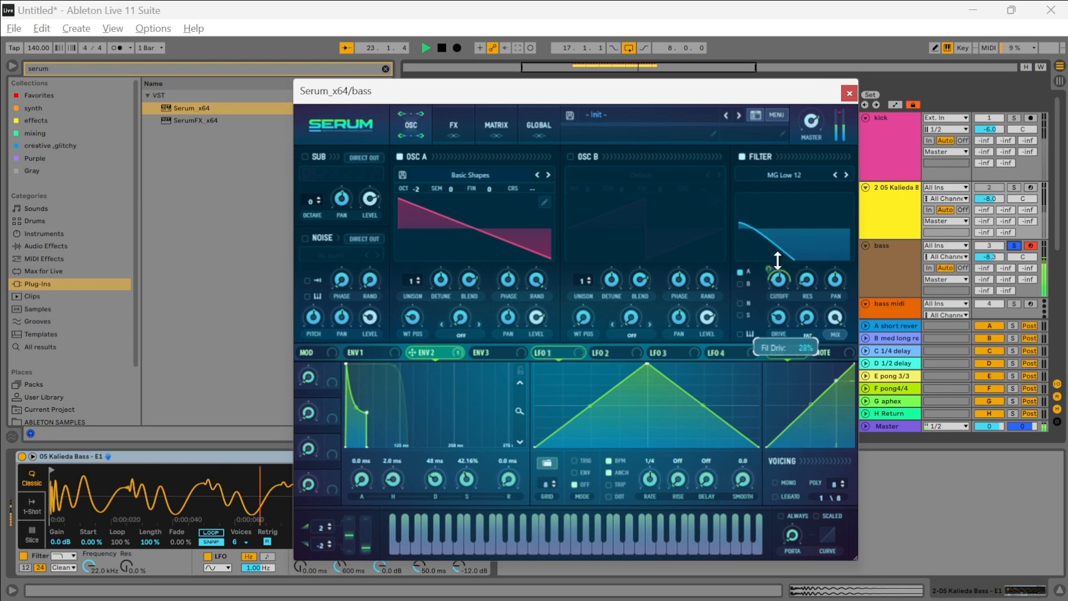
# Step: Step through the low-pass filter types to Low 18 and readjust the cutoff's envelope modulation
pyautogui.click(845, 174)
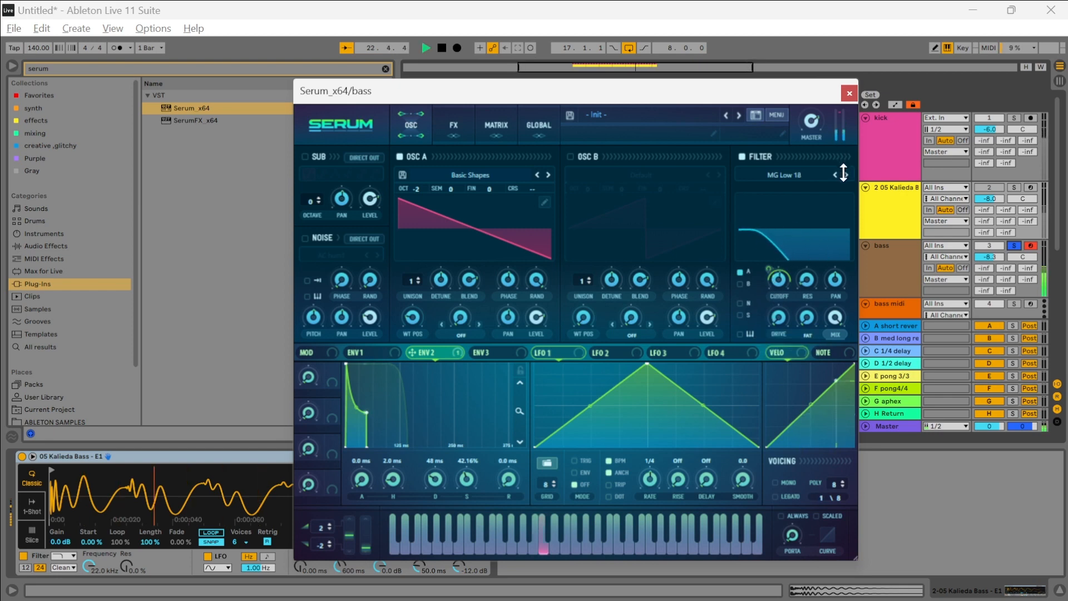
pyautogui.click(835, 175)
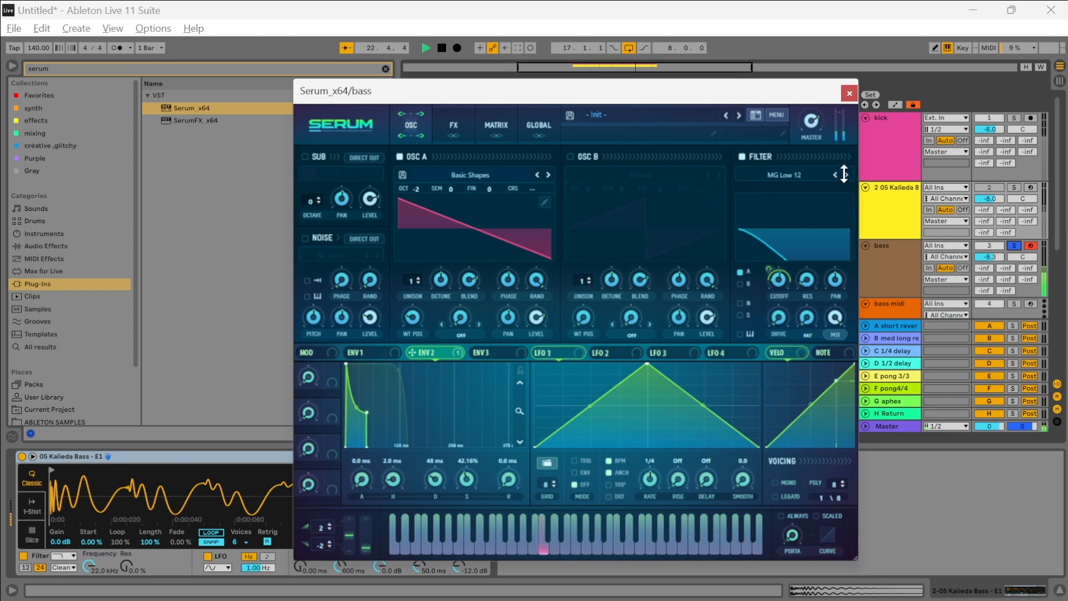
pyautogui.click(847, 175)
pyautogui.click(847, 175)
pyautogui.click(846, 175)
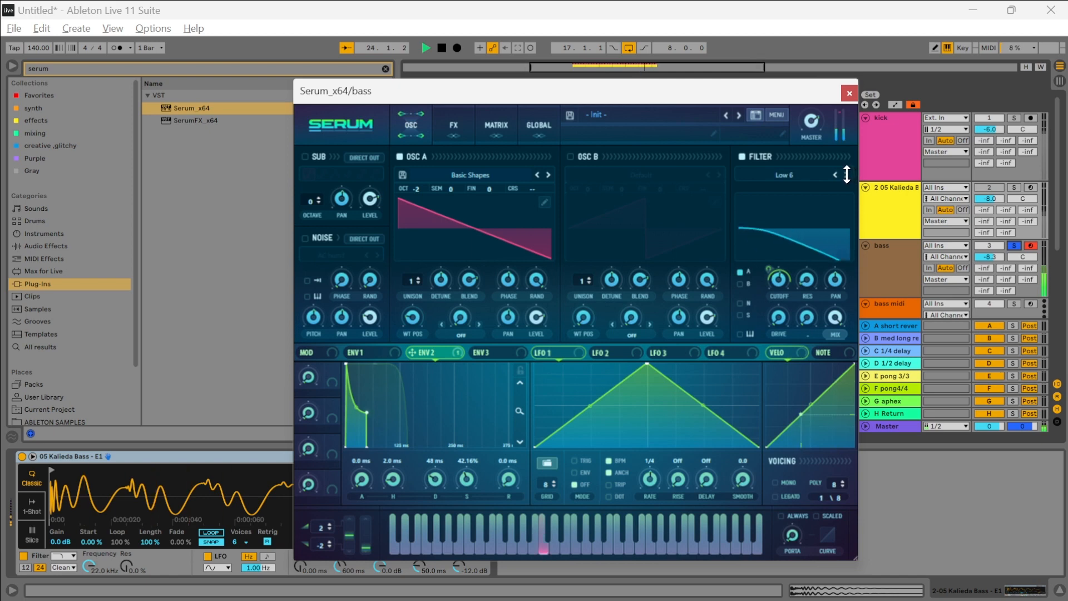
pyautogui.click(846, 175)
pyautogui.click(846, 175)
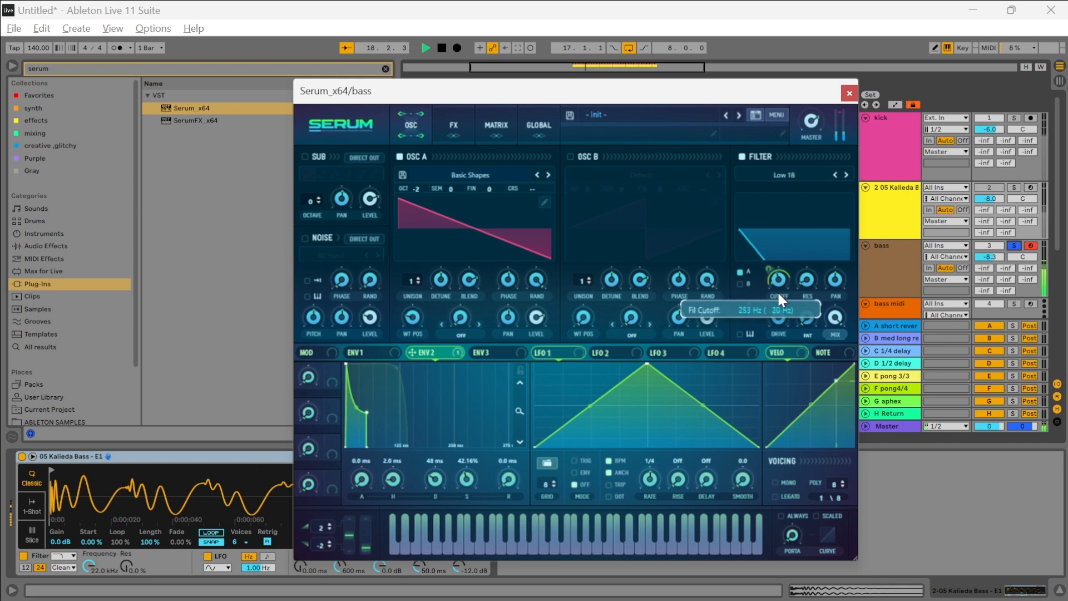
pyautogui.moveTo(772, 268)
pyautogui.mouseDown()
pyautogui.moveTo(773, 253)
pyautogui.moveTo(774, 272)
pyautogui.mouseUp()
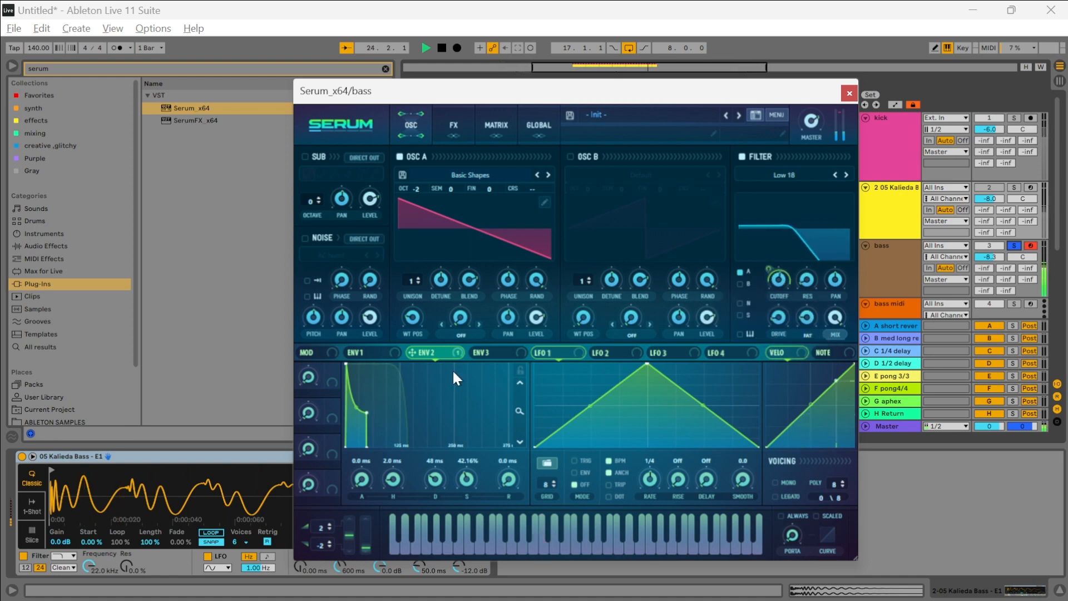
# Step: Try envelope 2 with a 29 ms decay, 44.12% sustain and 37 ms release
pyautogui.moveTo(356, 401); pyautogui.dragTo(358, 425)
pyautogui.moveTo(506, 481); pyautogui.dragTo(489, 414)
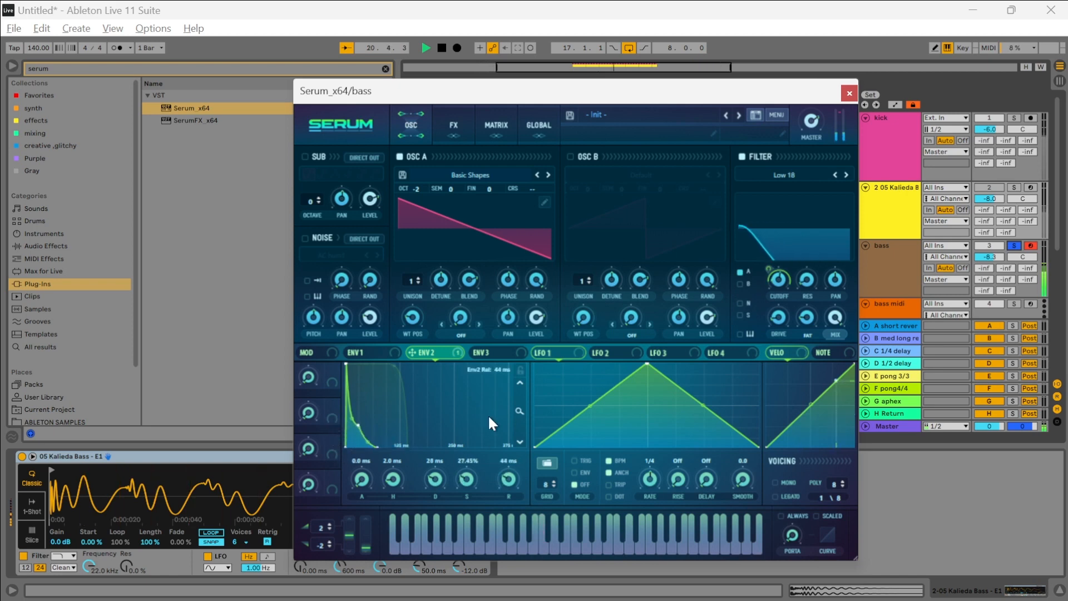
pyautogui.moveTo(362, 429); pyautogui.dragTo(350, 407)
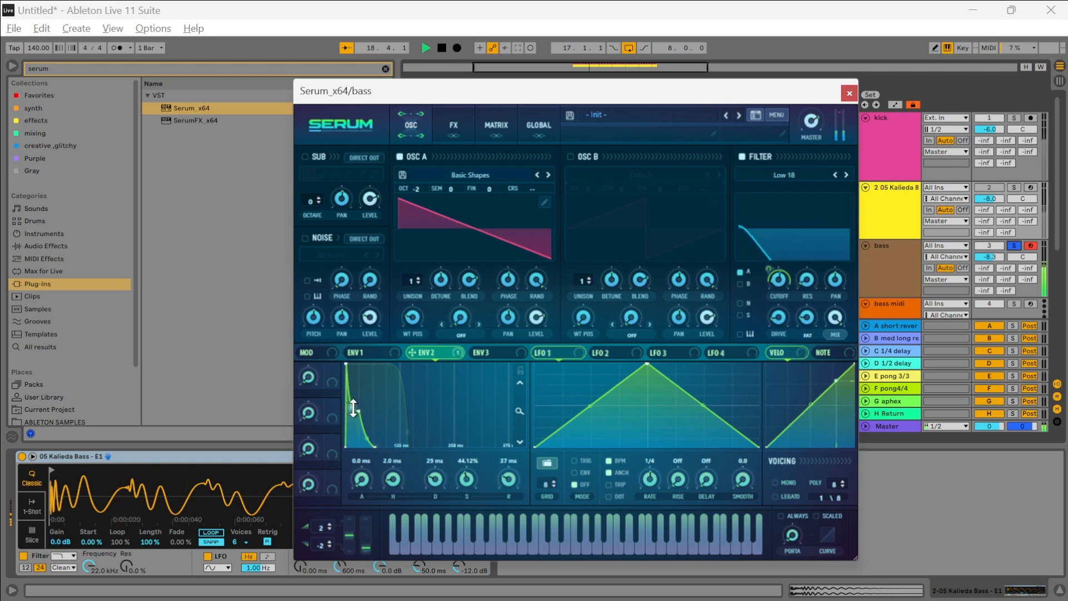
# Step: Set envelope 2's release to 0 ms and sustain to 0%, and lengthen its decay to 452 ms
pyautogui.moveTo(509, 480); pyautogui.dragTo(509, 512)
pyautogui.moveTo(472, 474); pyautogui.dragTo(470, 493)
pyautogui.moveTo(474, 535); pyautogui.dragTo(473, 547)
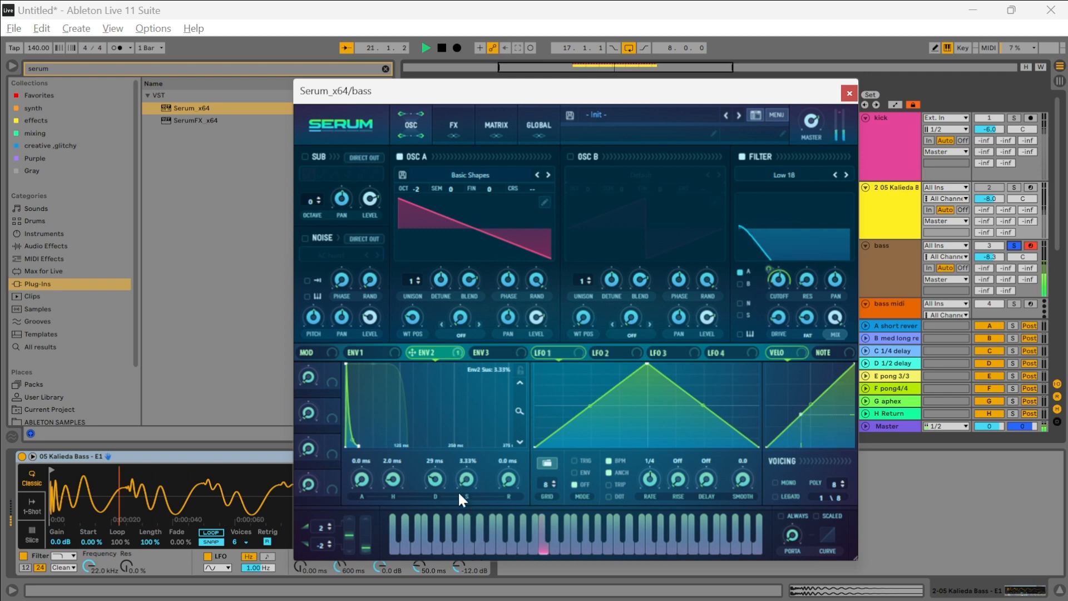
pyautogui.moveTo(435, 481); pyautogui.dragTo(433, 460)
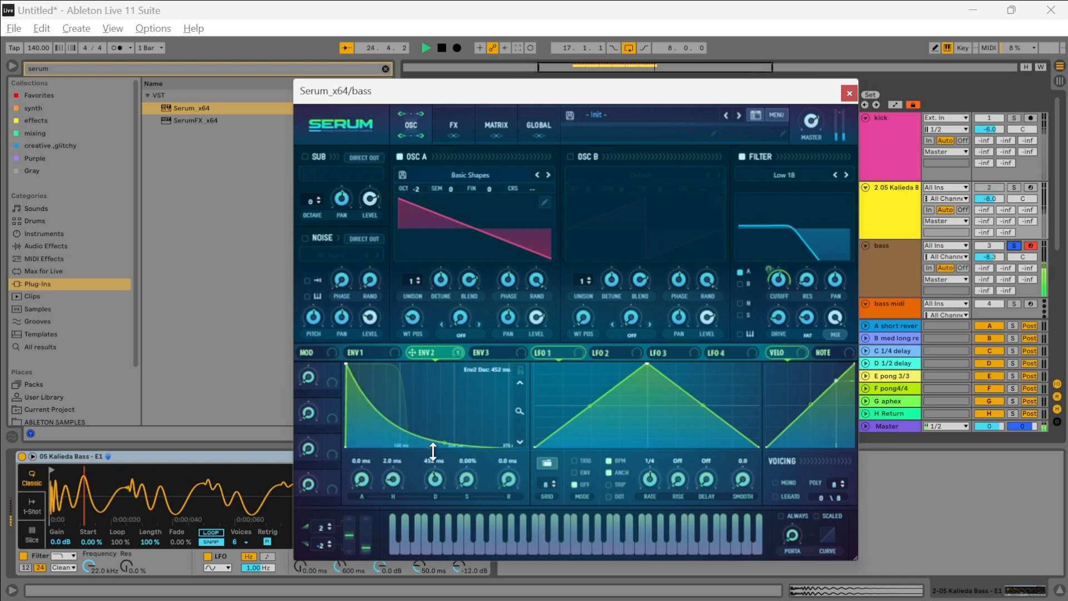
# Step: Solo the kick alongside the bass and restart playback from bar 17 with the Serum window moved out of the way
pyautogui.press('space')
pyautogui.moveTo(583, 96); pyautogui.dragTo(557, 354)
pyautogui.click(1014, 119)
pyautogui.press('space')
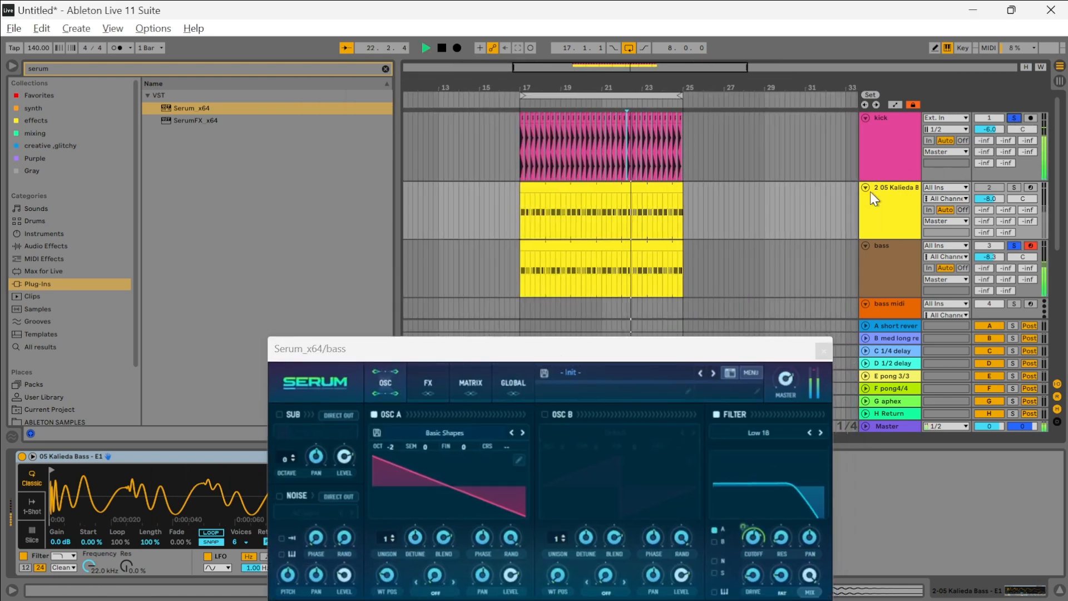
pyautogui.press('space')
pyautogui.click(510, 160)
pyautogui.press('space')
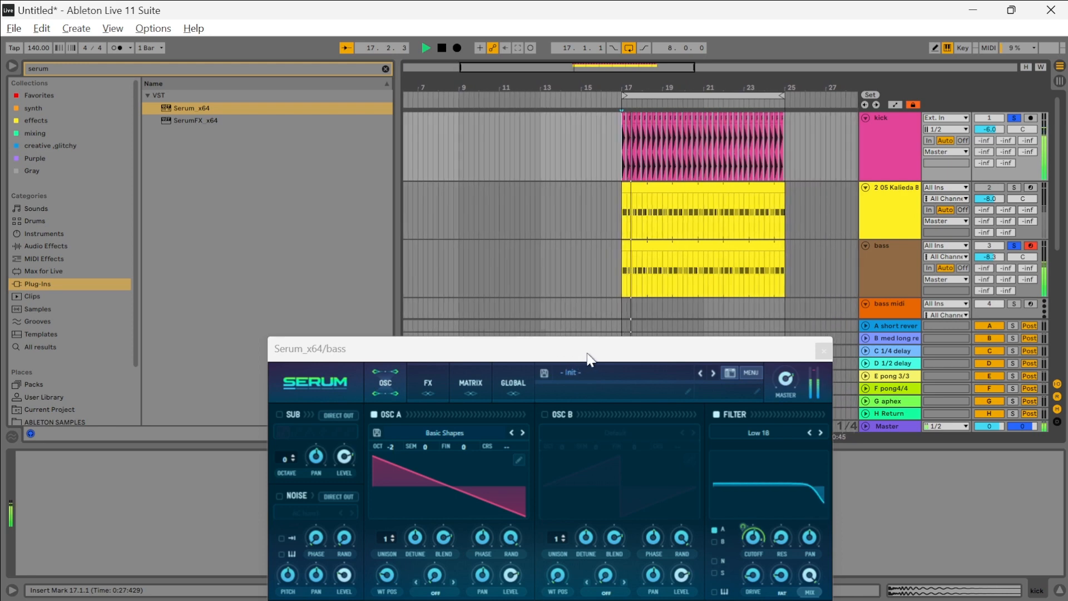
# Step: Reposition the Serum window, shorten envelope 2's decay to 208 ms and lock its display zoom
pyautogui.moveTo(551, 348); pyautogui.dragTo(560, 143)
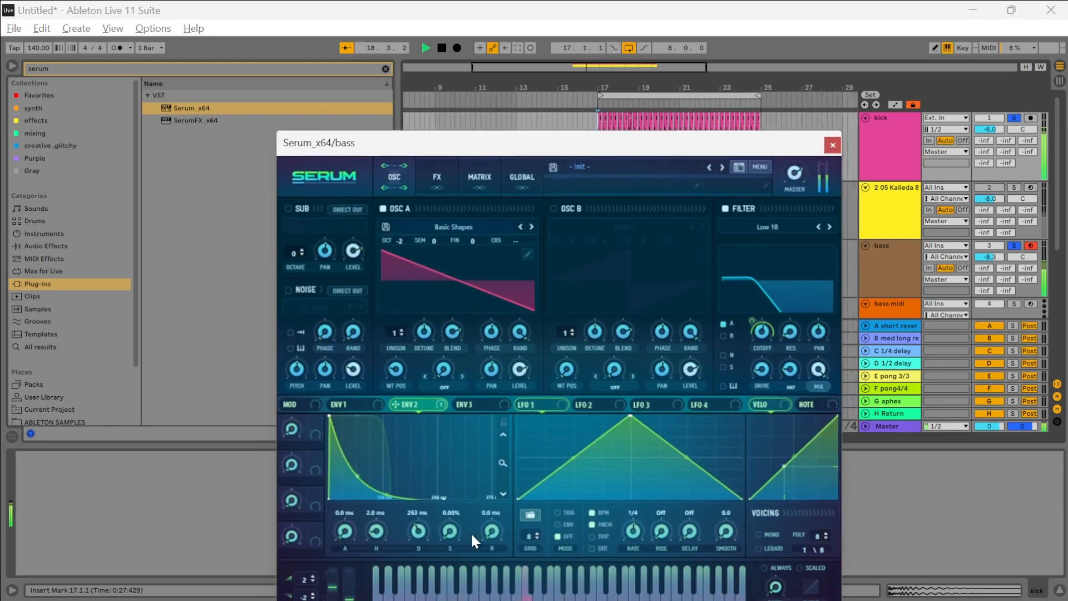
pyautogui.moveTo(420, 531)
pyautogui.mouseDown()
pyautogui.moveTo(419, 545)
pyautogui.moveTo(415, 530)
pyautogui.mouseUp()
pyautogui.click(504, 422)
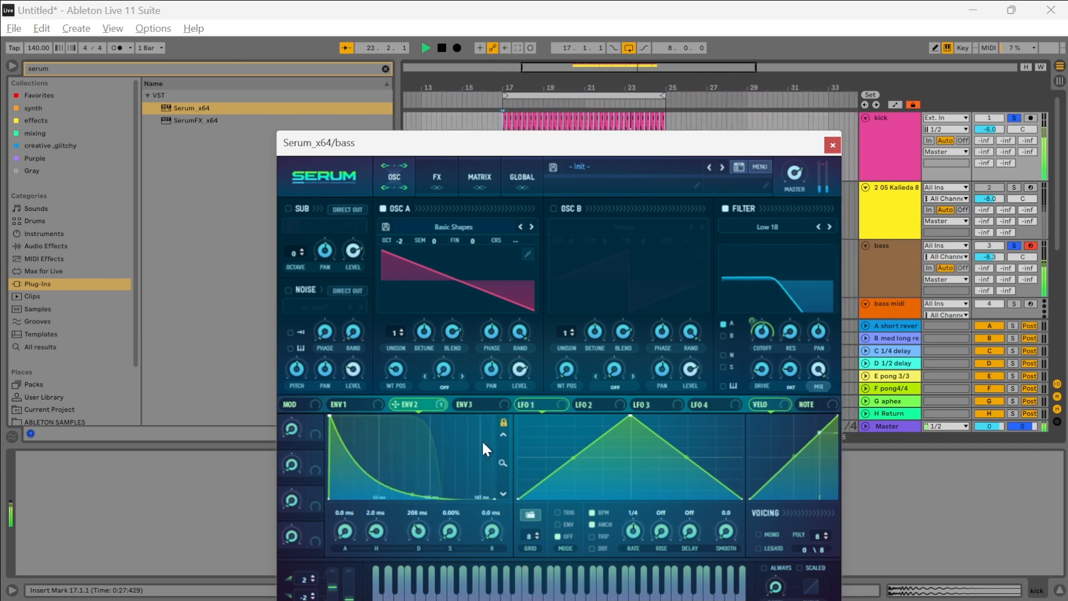
pyautogui.moveTo(412, 488)
pyautogui.mouseDown()
pyautogui.moveTo(413, 468)
pyautogui.moveTo(410, 501)
pyautogui.moveTo(405, 480)
pyautogui.mouseUp()
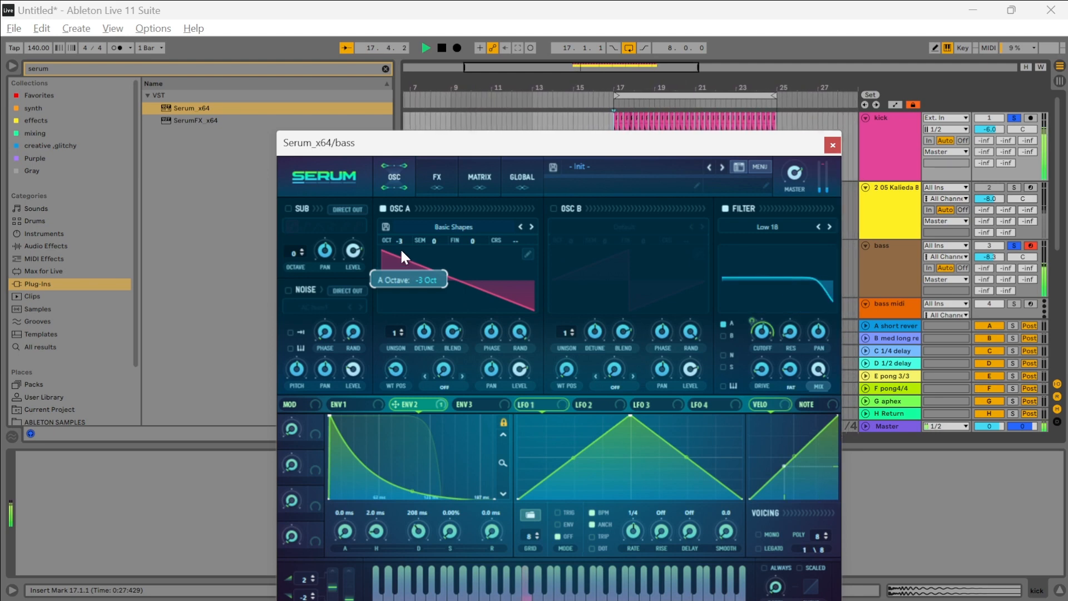
# Step: Return oscillator A's octave to -2 and unlock envelope 2's display zoom, keeping the sustain at 0%
pyautogui.moveTo(400, 248); pyautogui.dragTo(402, 226)
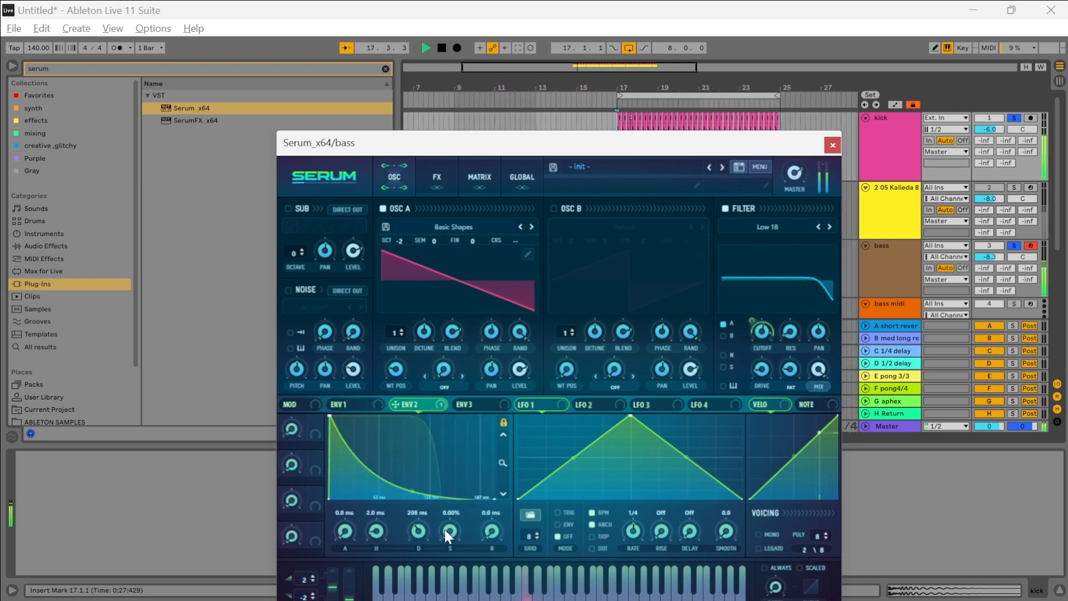
pyautogui.moveTo(448, 531)
pyautogui.mouseDown()
pyautogui.moveTo(449, 513)
pyautogui.moveTo(450, 532)
pyautogui.mouseUp()
pyautogui.click(502, 423)
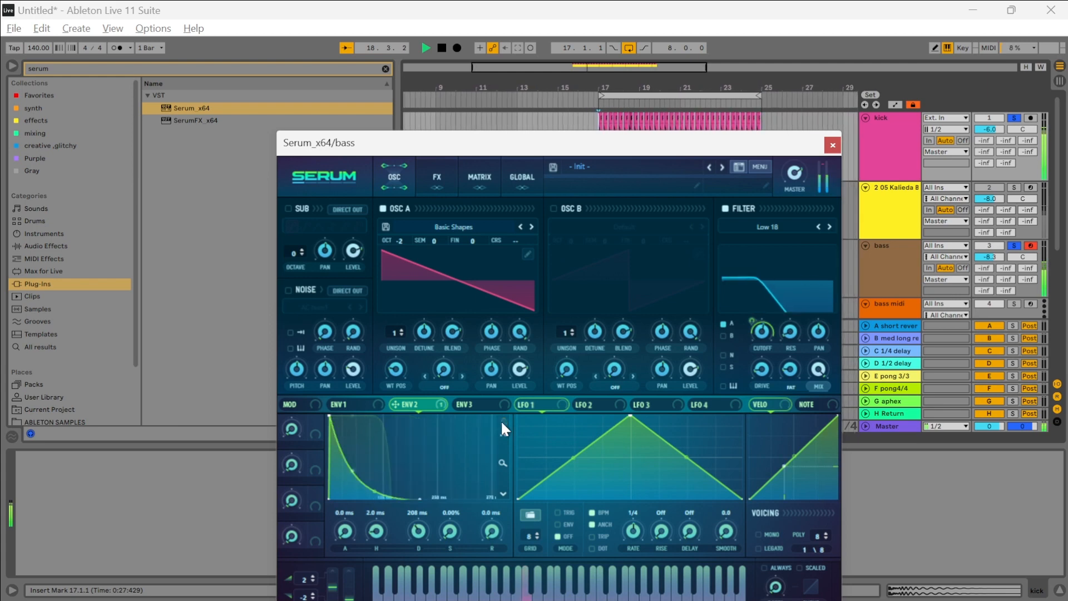
# Step: Try envelope 2 with a 61 ms decay and 69.74% sustain against the kick
pyautogui.moveTo(424, 529); pyautogui.dragTo(434, 497)
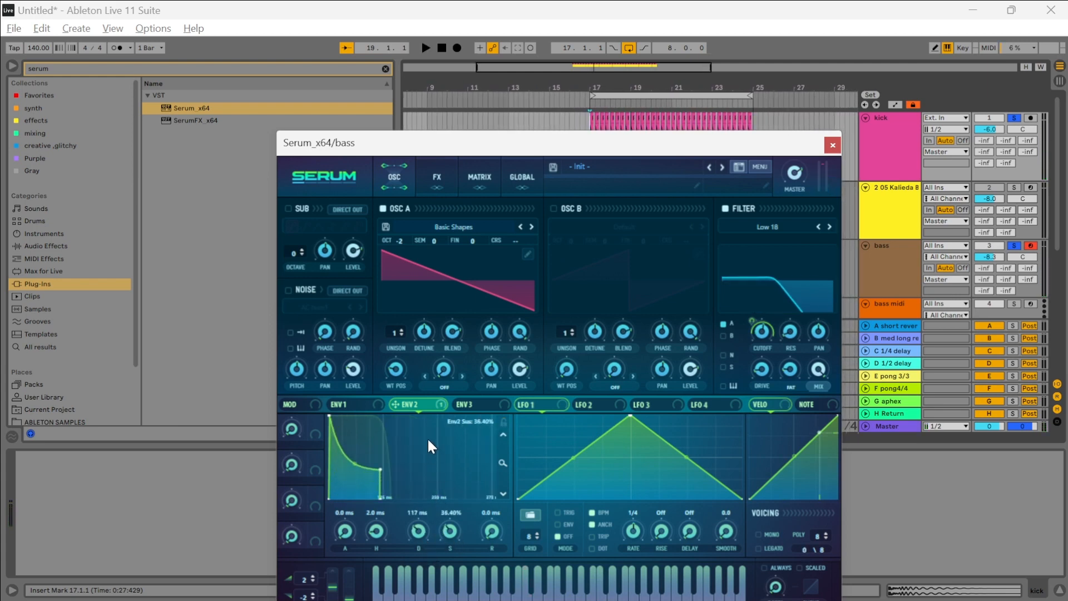
pyautogui.moveTo(416, 536); pyautogui.dragTo(443, 489)
pyautogui.press('space')
pyautogui.moveTo(441, 529); pyautogui.dragTo(446, 501)
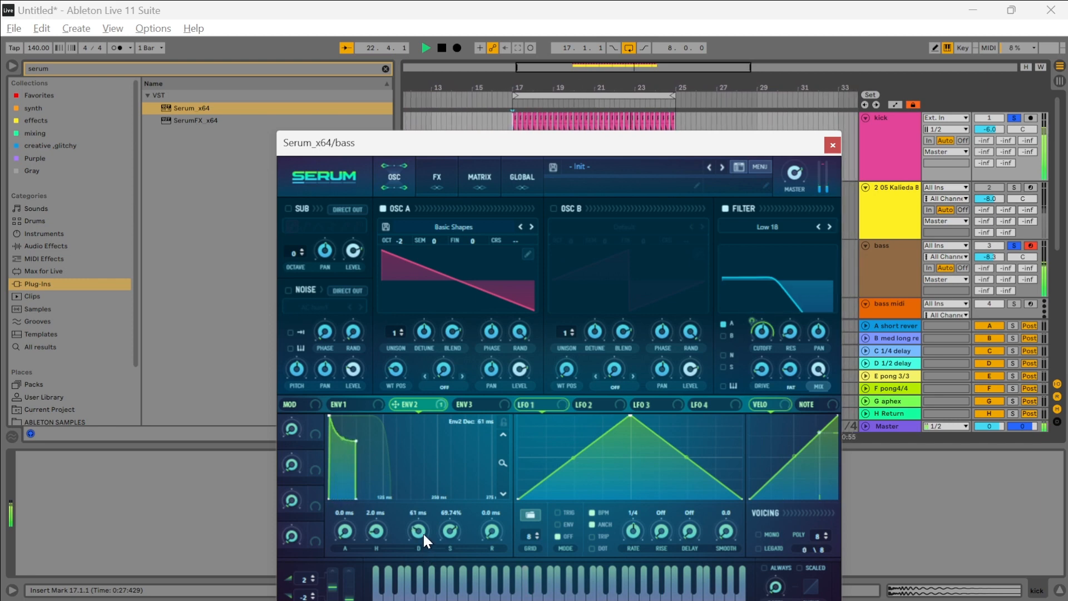
# Step: Set envelope 2's sustain to 0%, decay to 234 ms and release to 3.1 ms, and fine-tune its decay curve
pyautogui.moveTo(449, 529); pyautogui.dragTo(443, 597)
pyautogui.moveTo(450, 540); pyautogui.dragTo(451, 562)
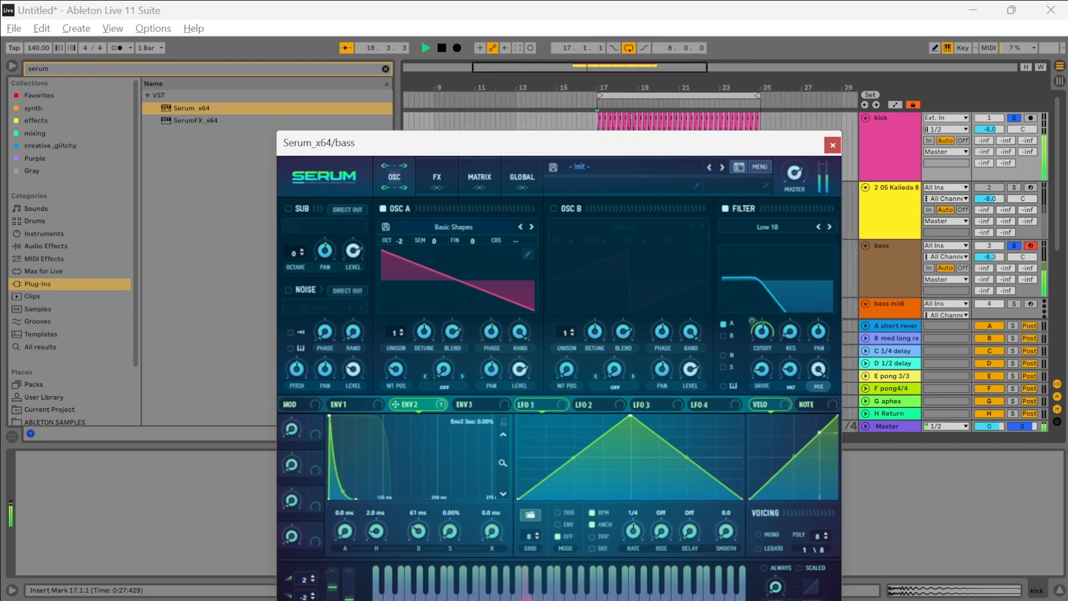
pyautogui.moveTo(416, 525); pyautogui.dragTo(417, 503)
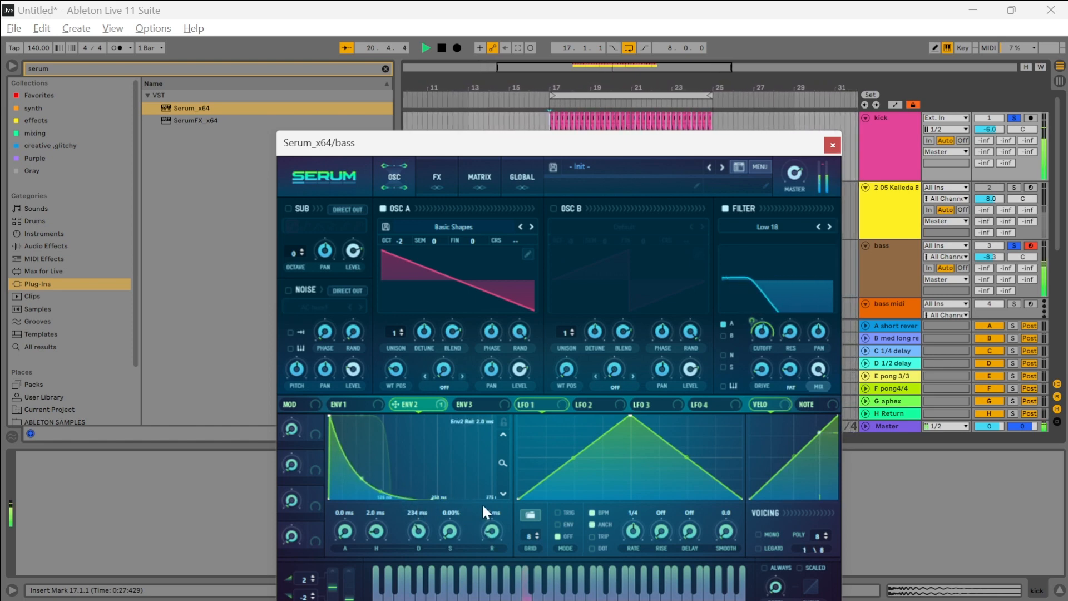
pyautogui.moveTo(476, 555); pyautogui.dragTo(477, 506)
pyautogui.moveTo(386, 489)
pyautogui.mouseDown()
pyautogui.moveTo(381, 504)
pyautogui.moveTo(380, 489)
pyautogui.mouseUp()
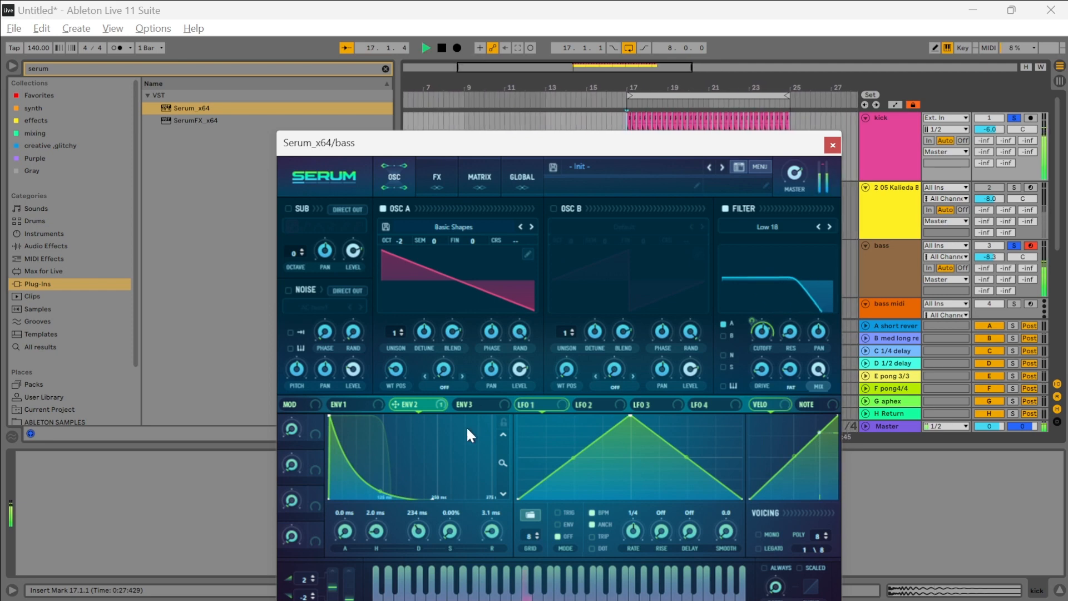
pyautogui.moveTo(379, 490); pyautogui.dragTo(380, 487)
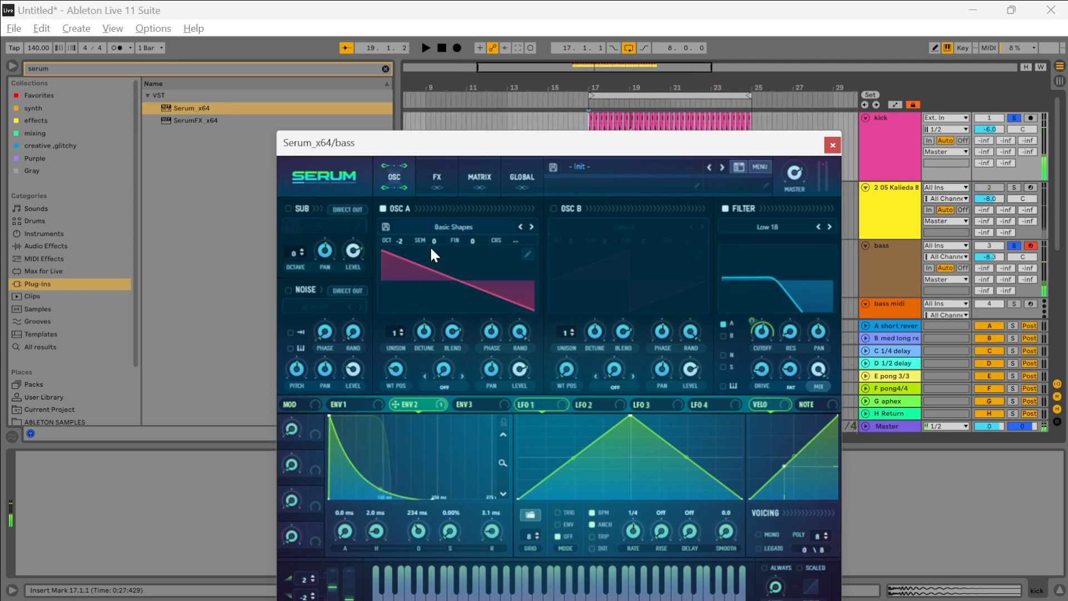
# Step: Assign velocity to oscillator A's level and balance the level against the modulation amount during playback
pyautogui.click(446, 386)
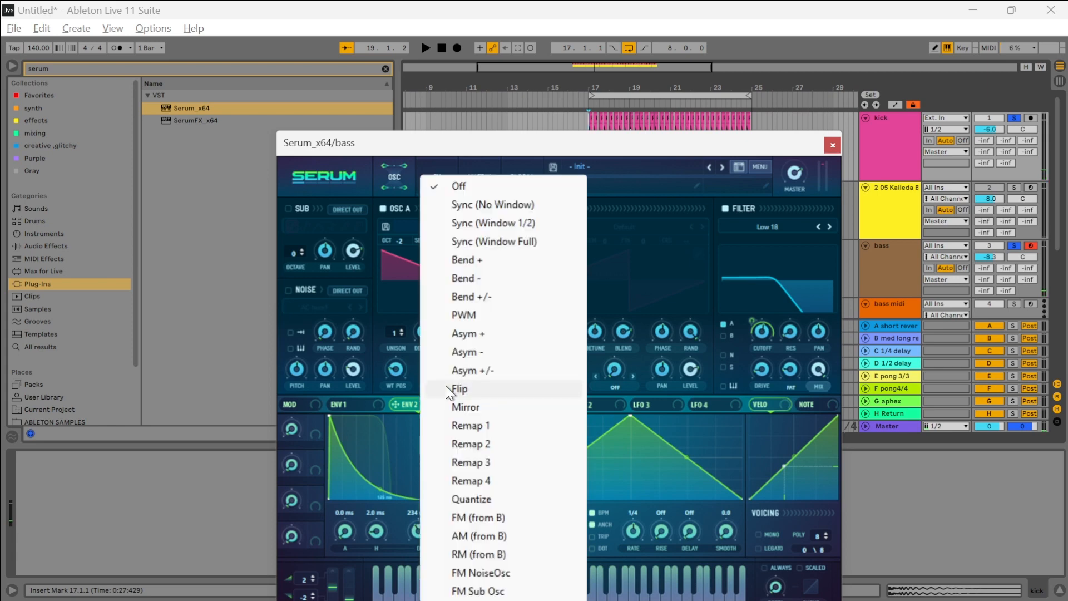
pyautogui.click(414, 388)
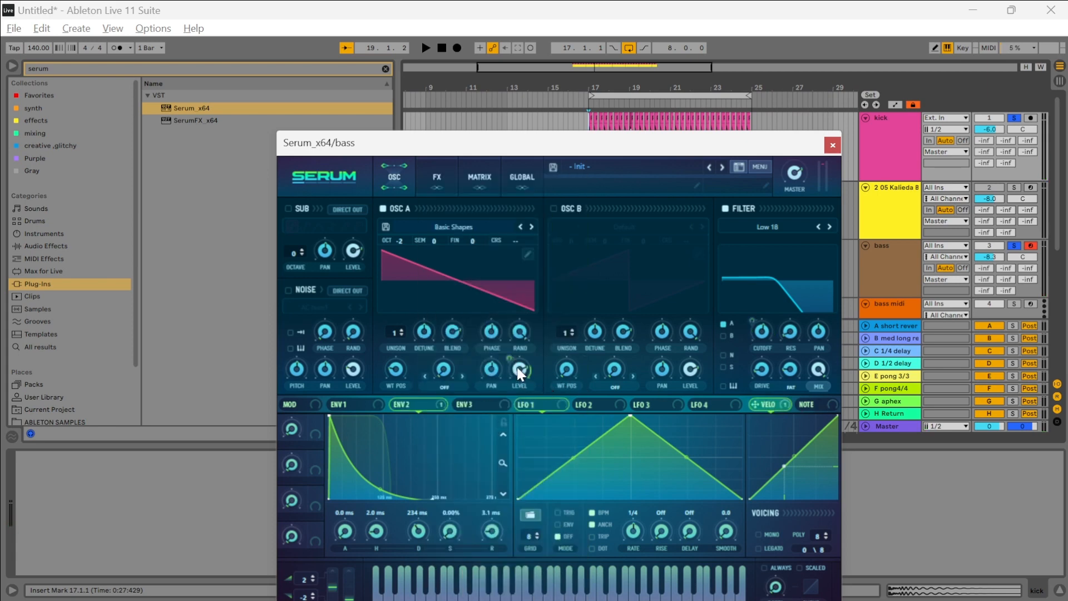
pyautogui.moveTo(513, 365)
pyautogui.press('space')
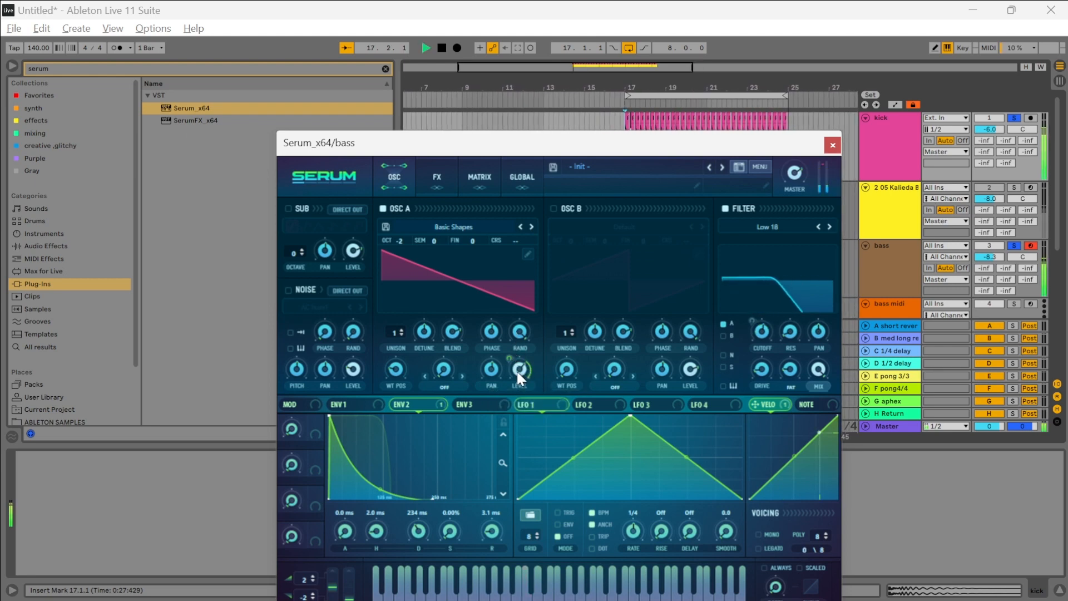
pyautogui.moveTo(515, 362)
pyautogui.mouseDown()
pyautogui.moveTo(509, 342)
pyautogui.moveTo(520, 355)
pyautogui.mouseUp()
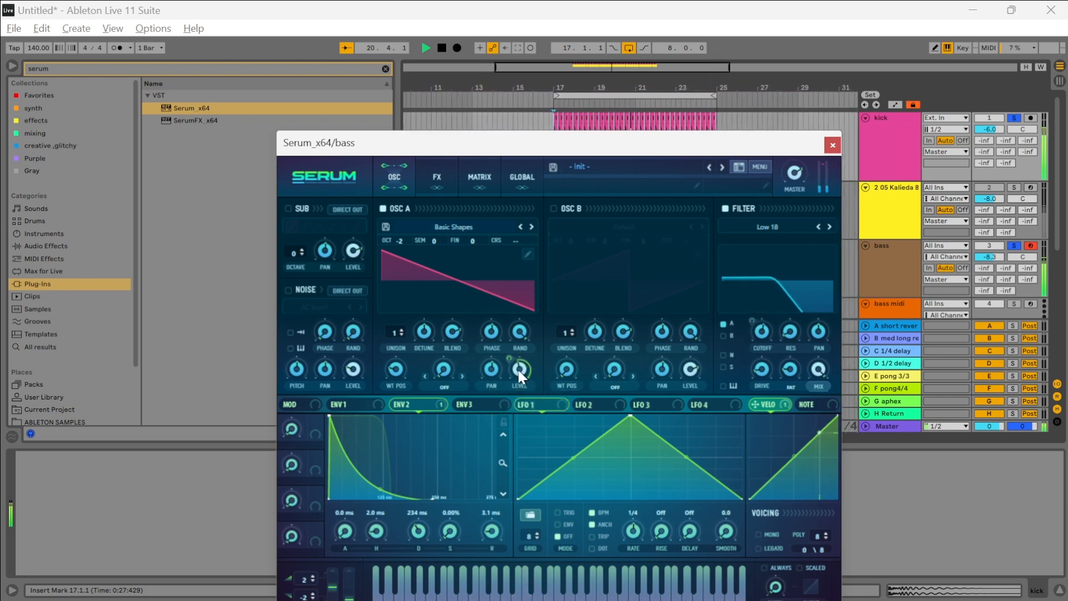
pyautogui.moveTo(516, 361)
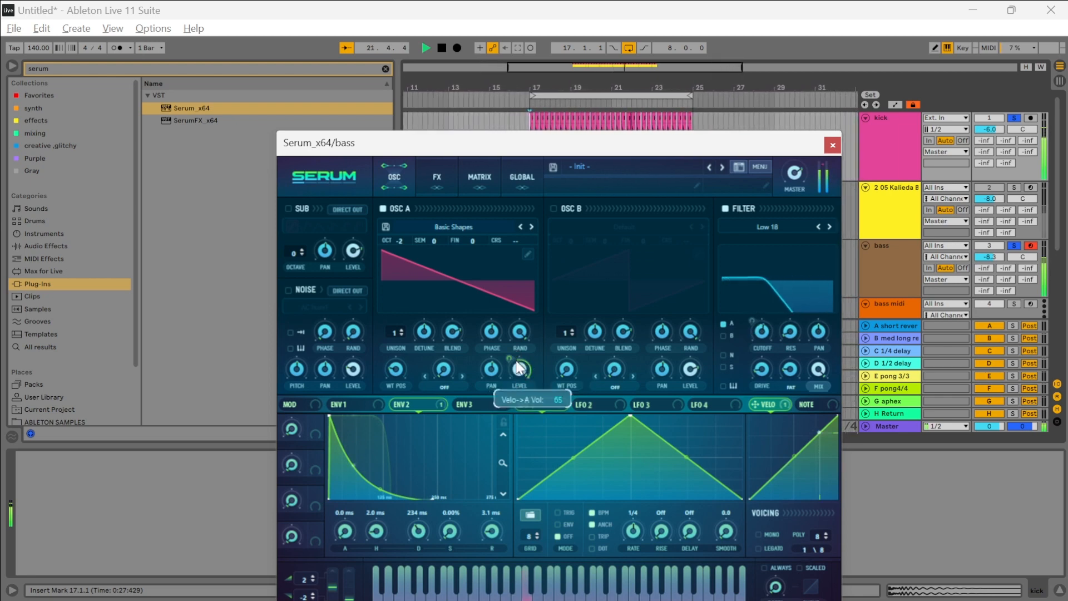
pyautogui.moveTo(506, 415); pyautogui.dragTo(501, 463)
pyautogui.moveTo(522, 373); pyautogui.dragTo(534, 303)
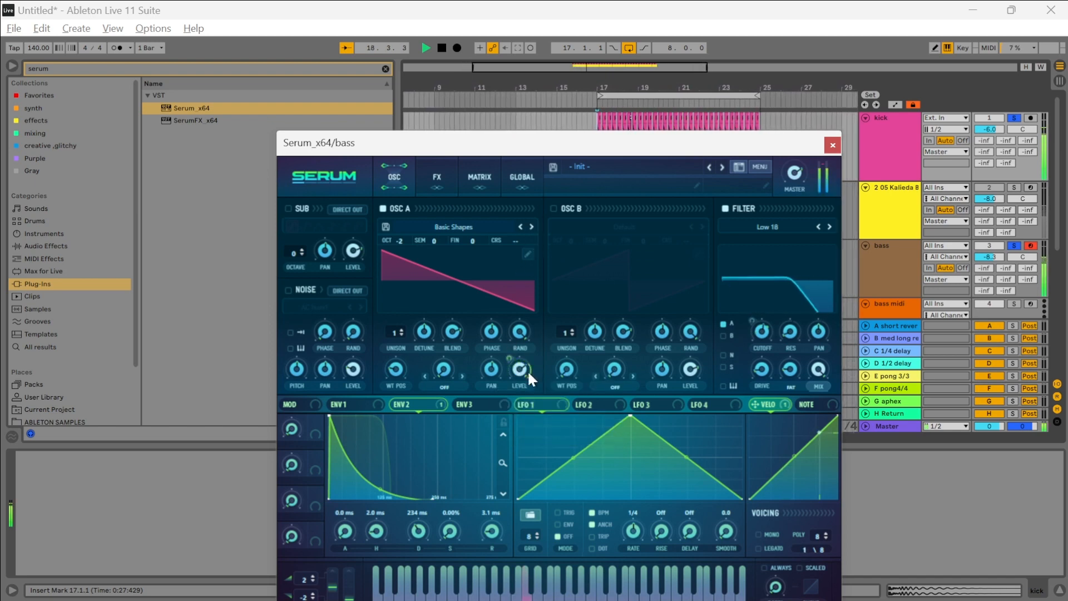
pyautogui.moveTo(527, 369); pyautogui.dragTo(506, 482)
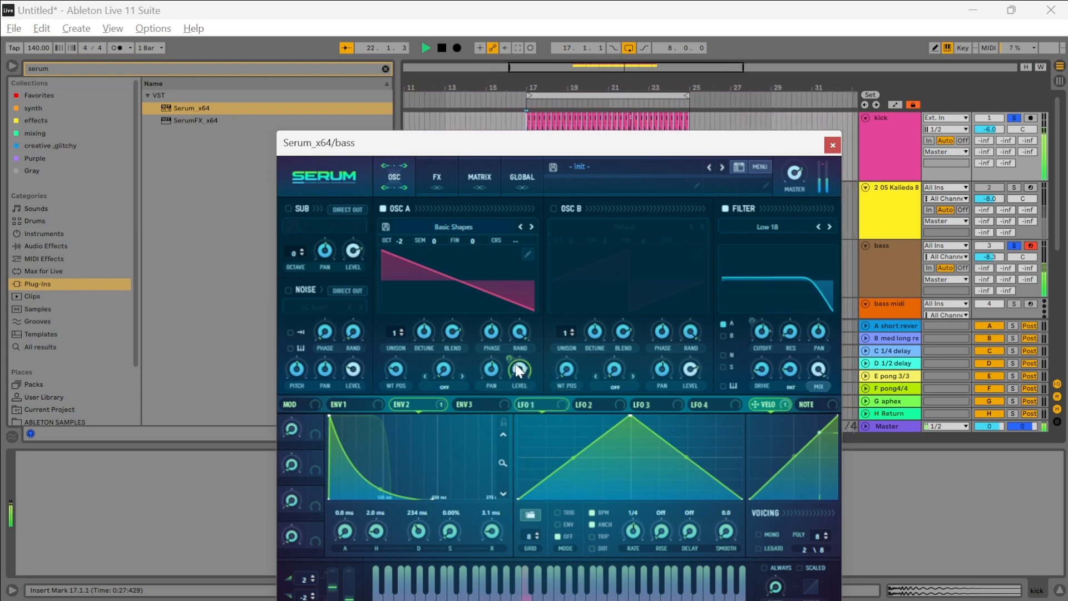
# Step: Stop playback, open the bass MIDI clip and examine the velocities of its notes
pyautogui.press('space')
pyautogui.moveTo(618, 146); pyautogui.dragTo(619, 519)
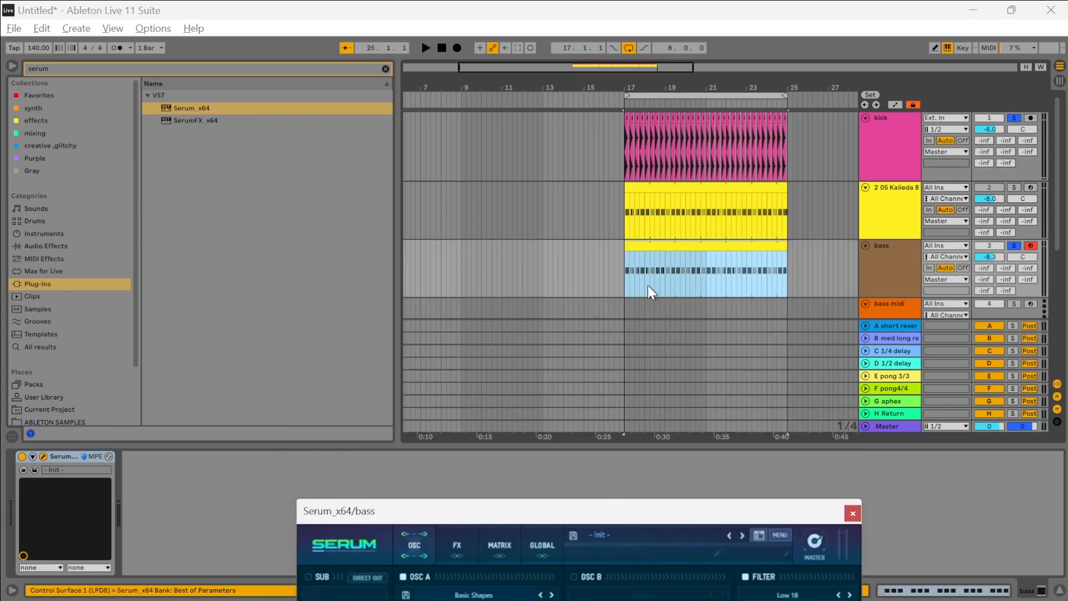
pyautogui.doubleClick(661, 245)
pyautogui.click(276, 353)
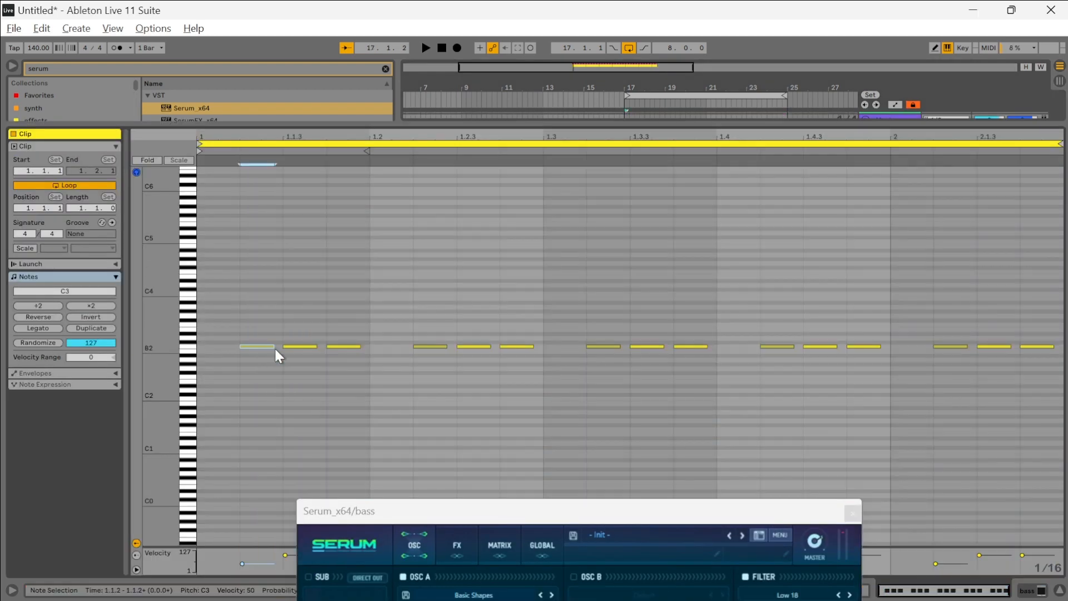
pyautogui.click(342, 348)
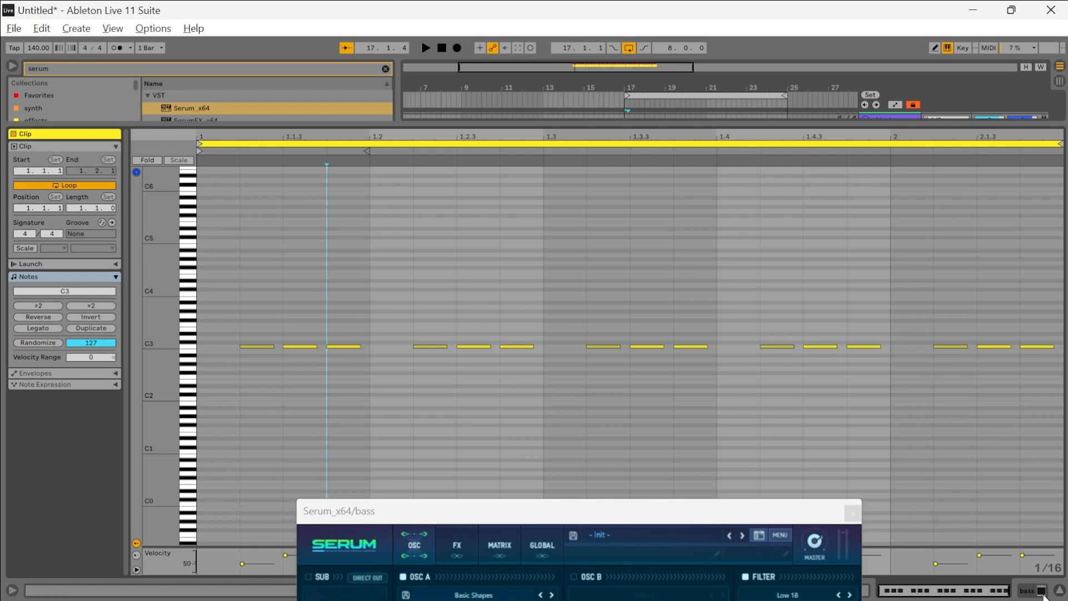
# Step: Bring Serum back into view, check the modulators assigned to oscillator A's level and audition the bass
pyautogui.moveTo(803, 506); pyautogui.dragTo(803, 129)
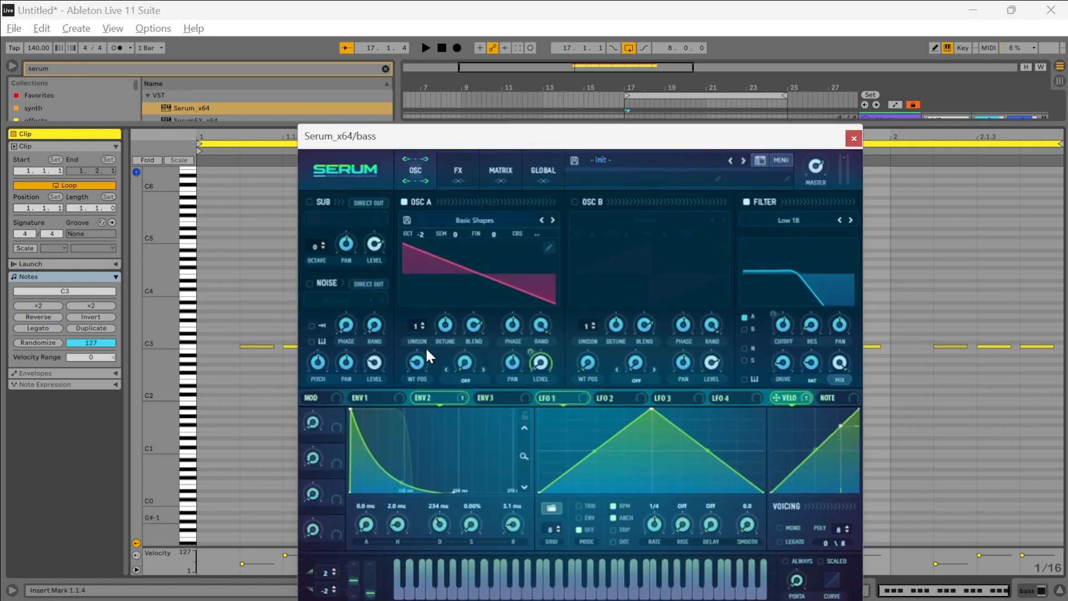
pyautogui.rightClick(540, 370)
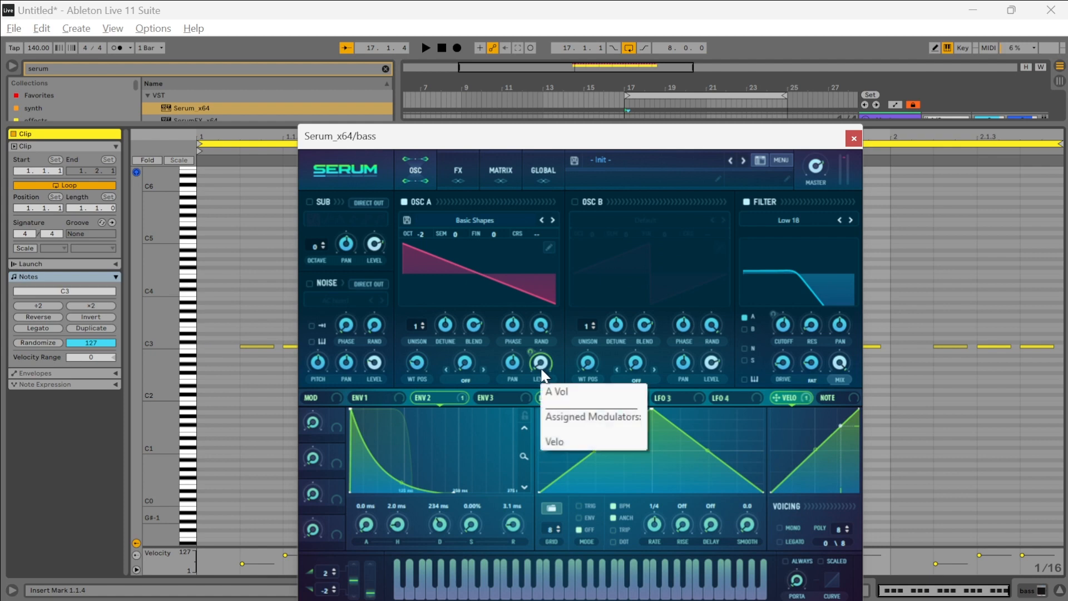
pyautogui.press('Escape')
pyautogui.press('space')
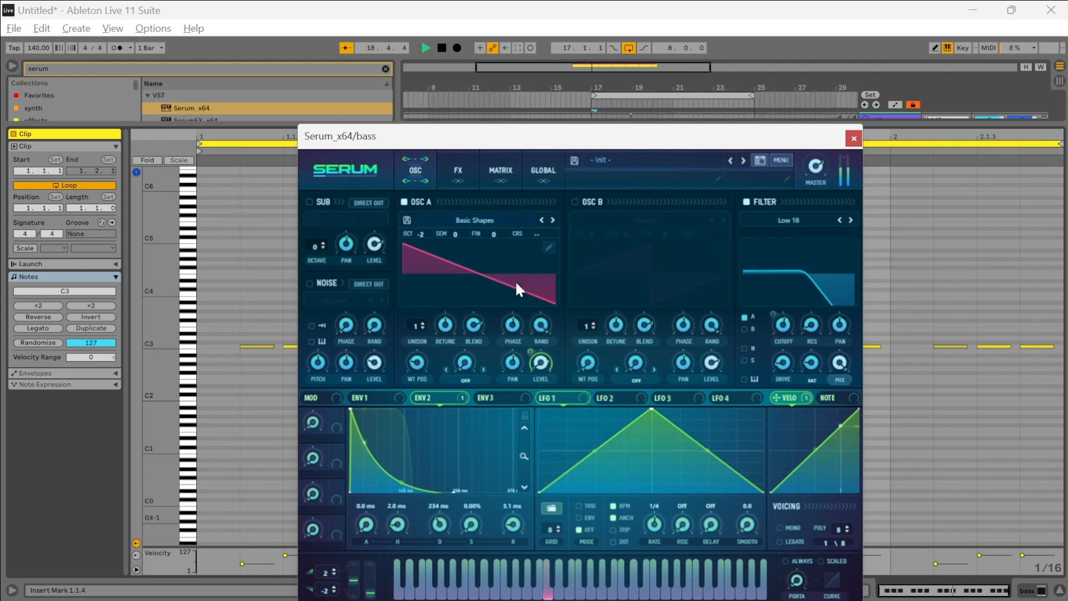
pyautogui.press('space')
# Step: Try the Asym +/- and Asym + warp modes on oscillator A and audition the bass
pyautogui.click(482, 380)
pyautogui.click(477, 377)
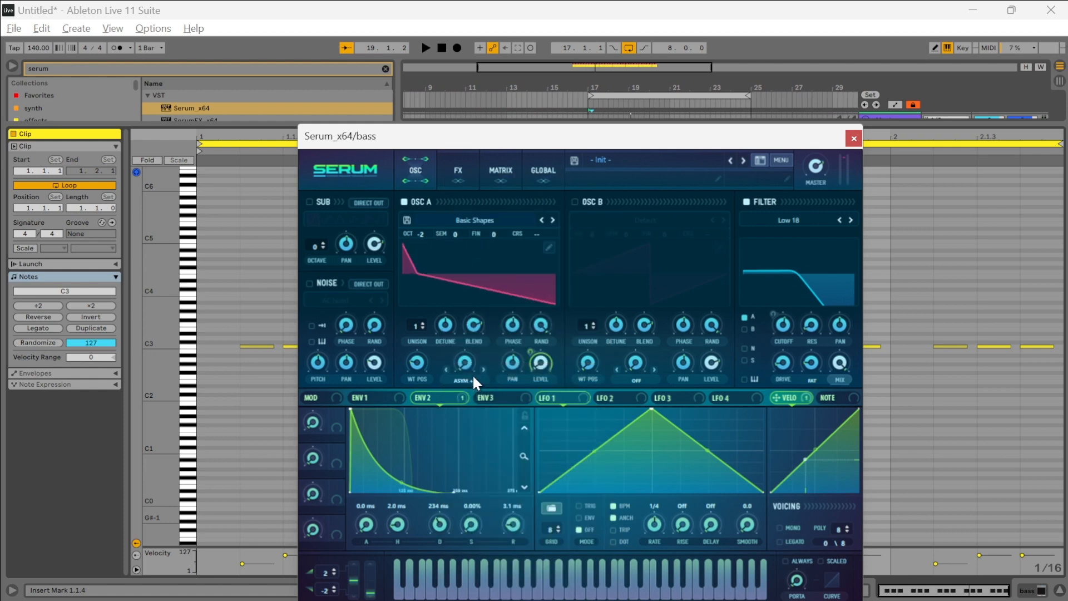
pyautogui.click(477, 380)
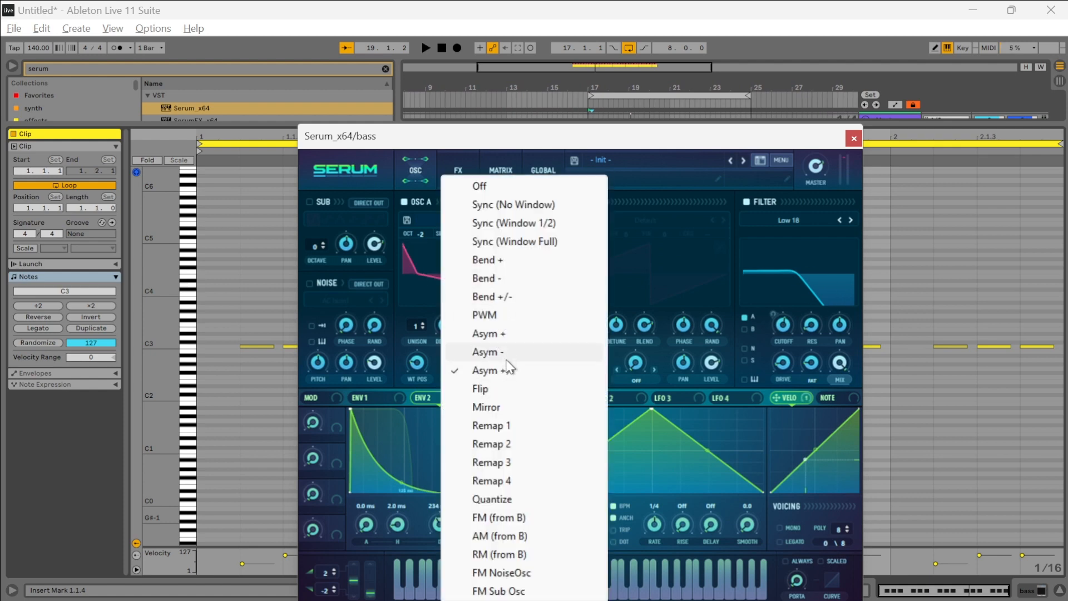
pyautogui.click(489, 334)
pyautogui.press('space')
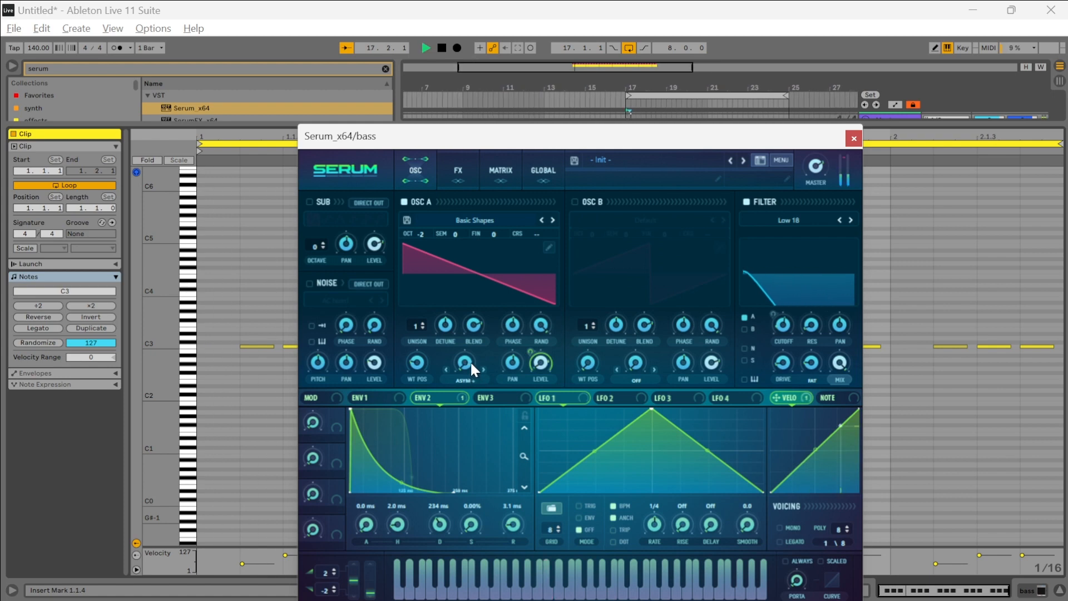
pyautogui.press('space')
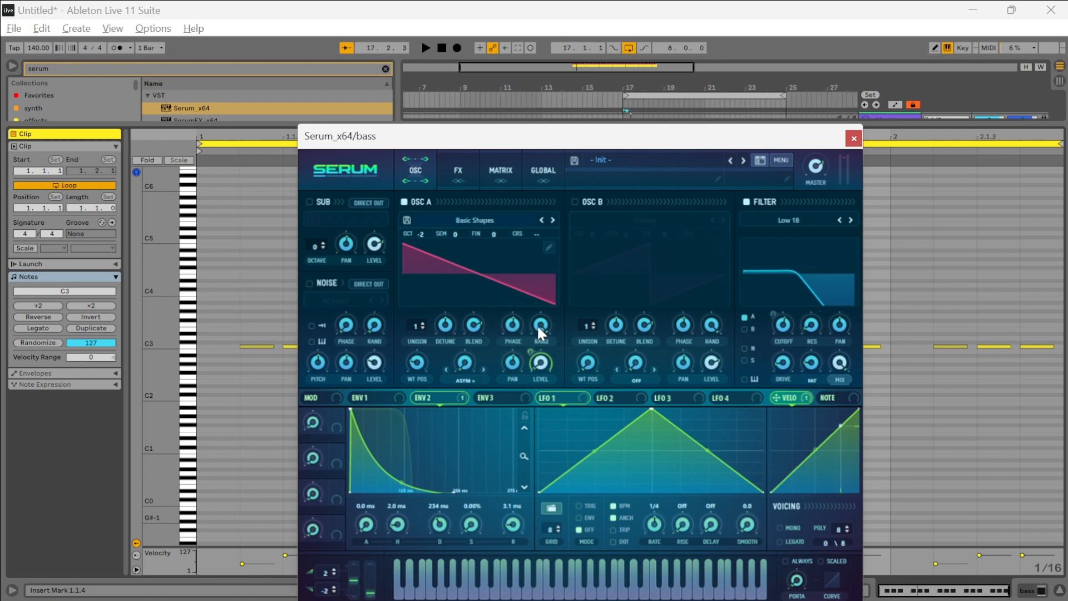
# Step: Lower oscillator A's random phase and set its phase to 182 degrees with playback restarted
pyautogui.moveTo(536, 325); pyautogui.dragTo(539, 521)
pyautogui.moveTo(509, 332)
pyautogui.mouseDown()
pyautogui.moveTo(516, 325)
pyautogui.moveTo(527, 427)
pyautogui.moveTo(506, 222)
pyautogui.moveTo(524, 329)
pyautogui.mouseUp()
pyautogui.press('space')
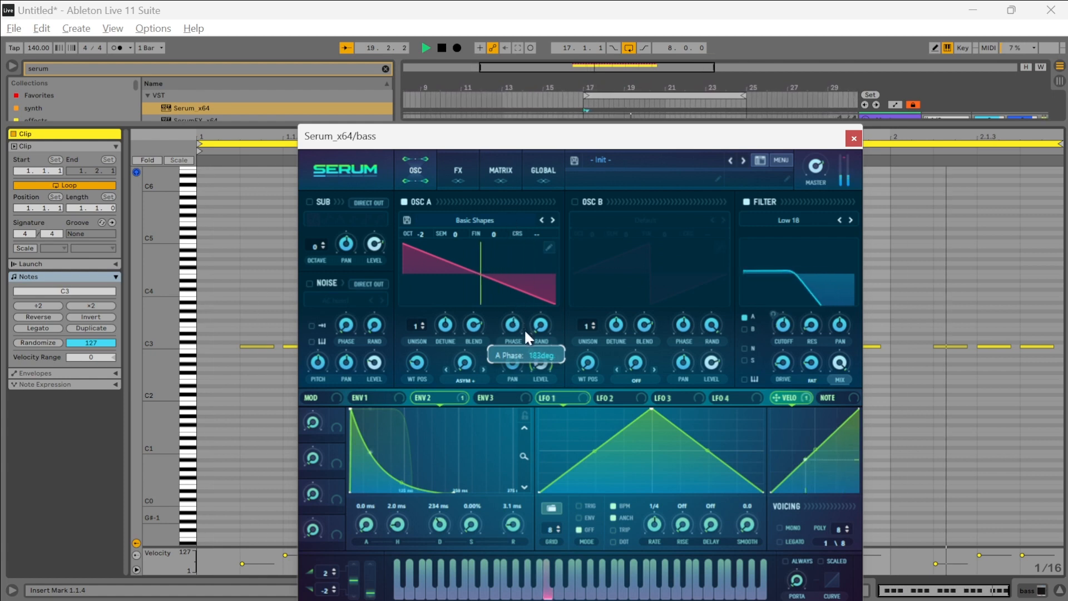
# Step: Try different Asym + and Asym - warp amounts on oscillator A while readjusting its phase
pyautogui.moveTo(466, 360); pyautogui.dragTo(490, 178)
pyautogui.moveTo(509, 326); pyautogui.dragTo(532, 339)
pyautogui.click(482, 369)
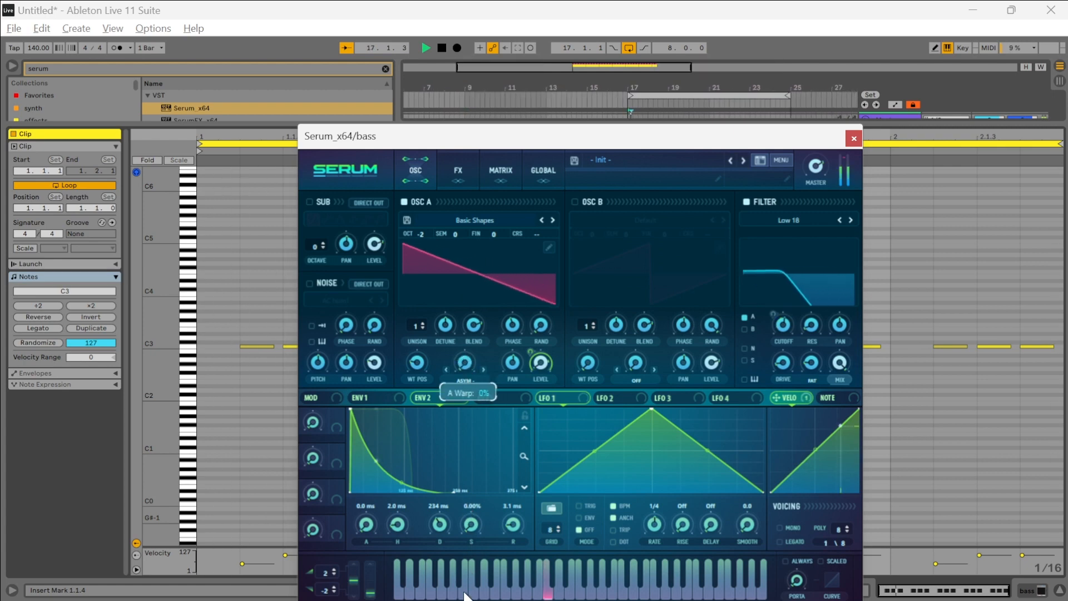
pyautogui.moveTo(509, 331); pyautogui.dragTo(528, 284)
# Step: Switch oscillator A's warp mode to Bend +/- and adjust the warp amount during playback
pyautogui.click(467, 379)
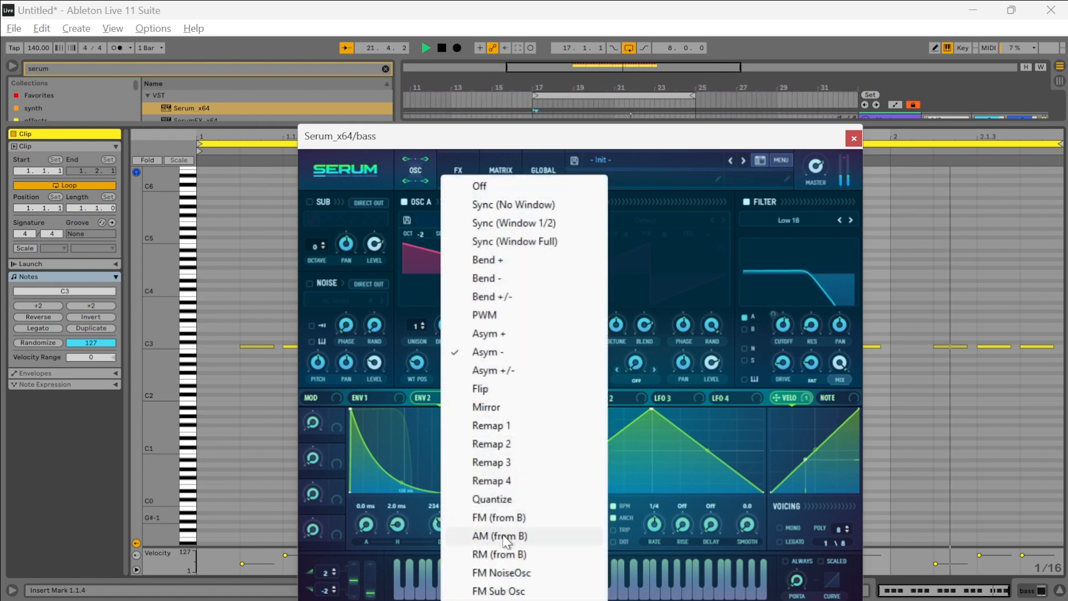
pyautogui.click(497, 299)
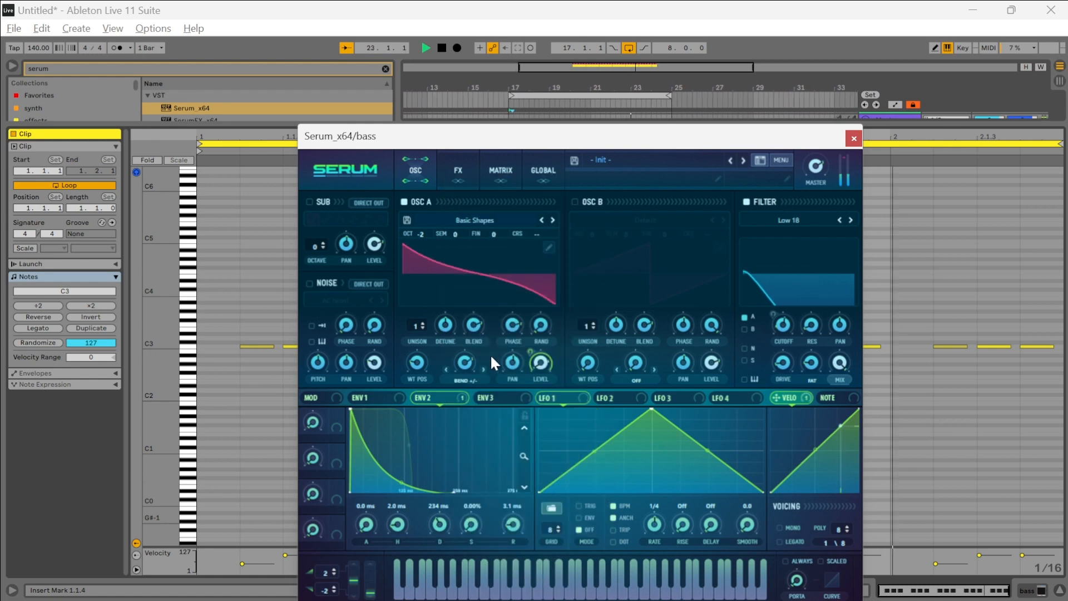
pyautogui.moveTo(465, 362); pyautogui.dragTo(466, 493)
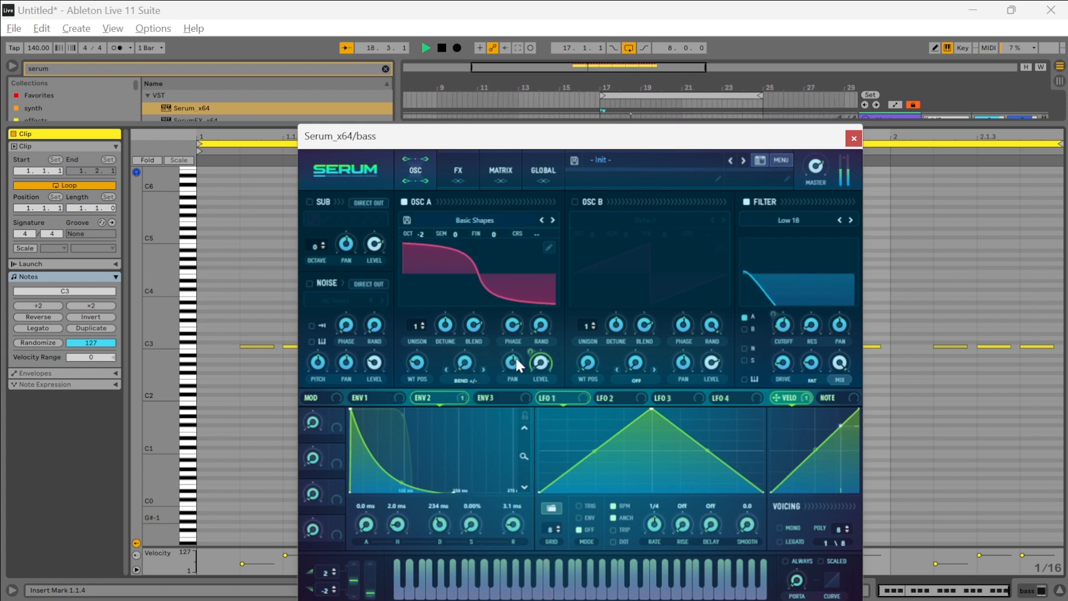
# Step: Set oscillator A's phase to 182 degrees, soften its Bend +/- warp amount, and close the Serum window
pyautogui.moveTo(516, 325); pyautogui.dragTo(516, 376)
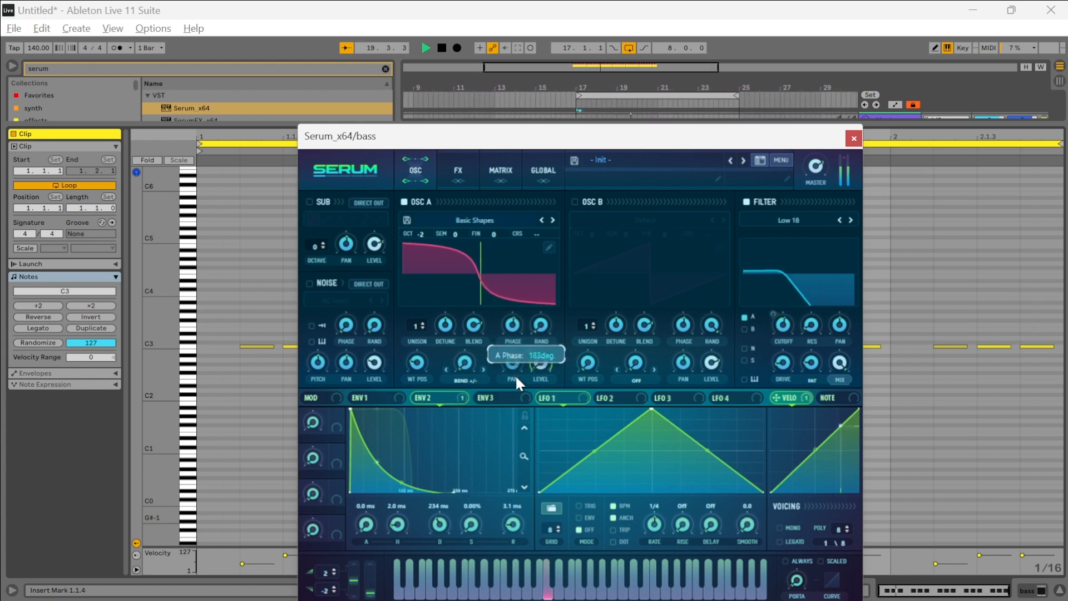
pyautogui.moveTo(516, 452); pyautogui.dragTo(472, 379)
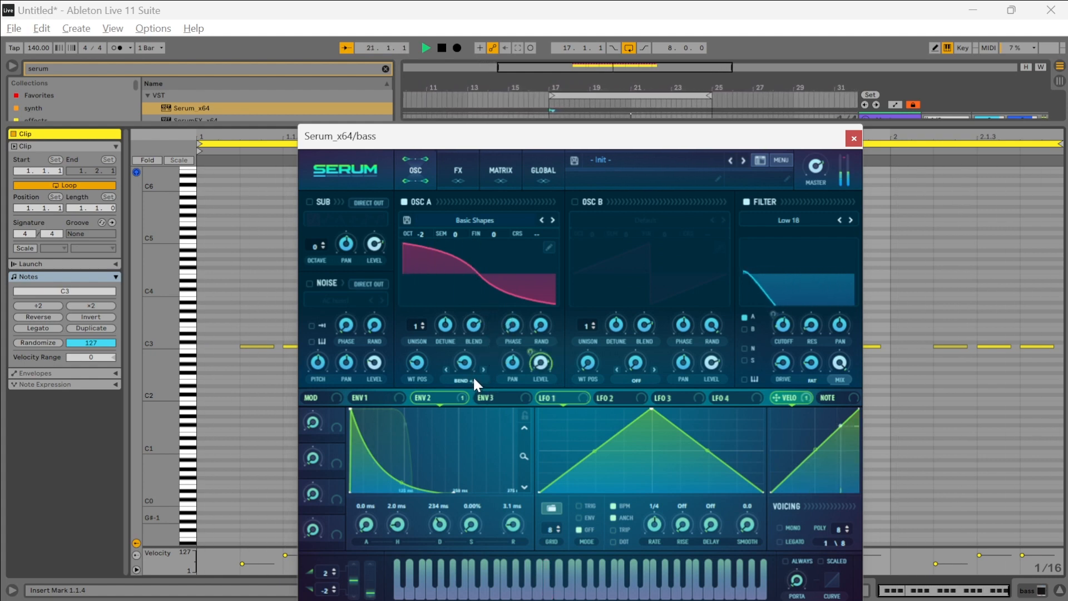
pyautogui.click(854, 138)
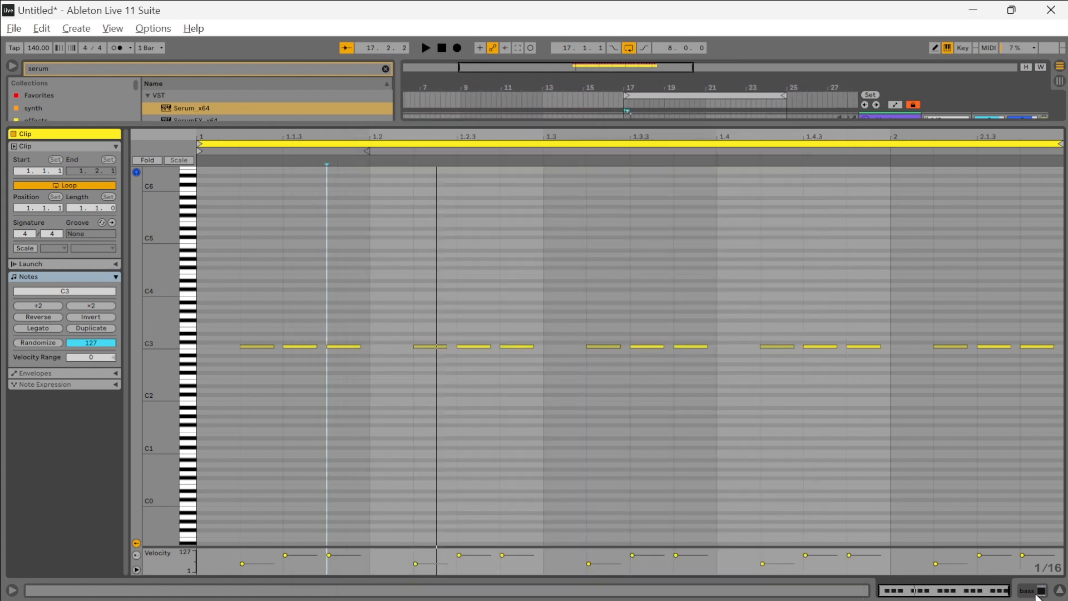
# Step: Return to the arrangement, play the kick with the bass, and select the clip on the bass track
pyautogui.click(1031, 590)
pyautogui.press('space')
pyautogui.scroll(2, 723, 225)
pyautogui.scroll(3, 728, 234)
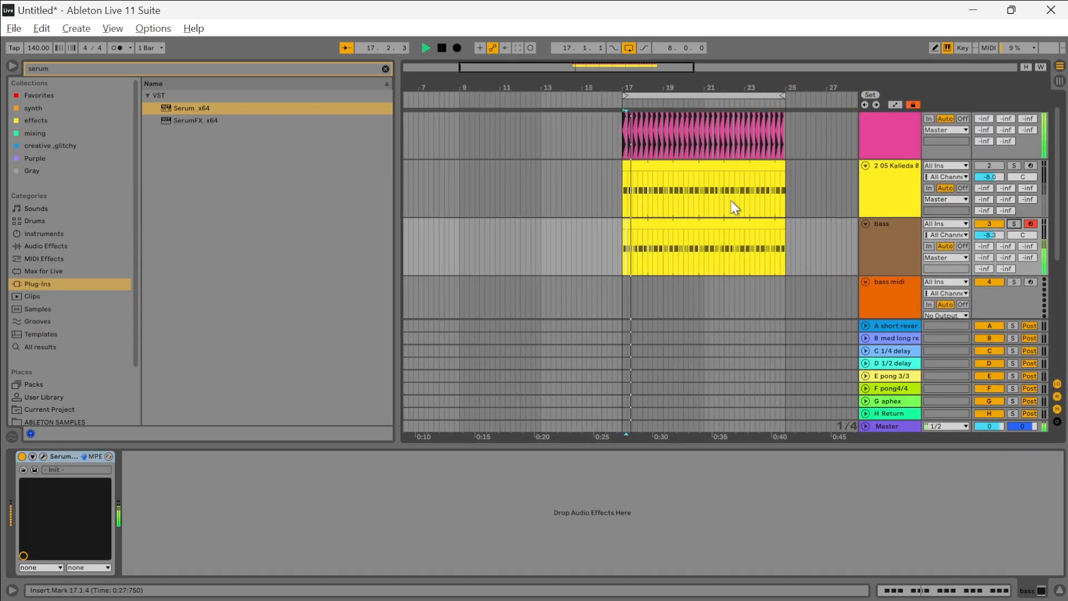
pyautogui.click(706, 220)
pyautogui.press('space')
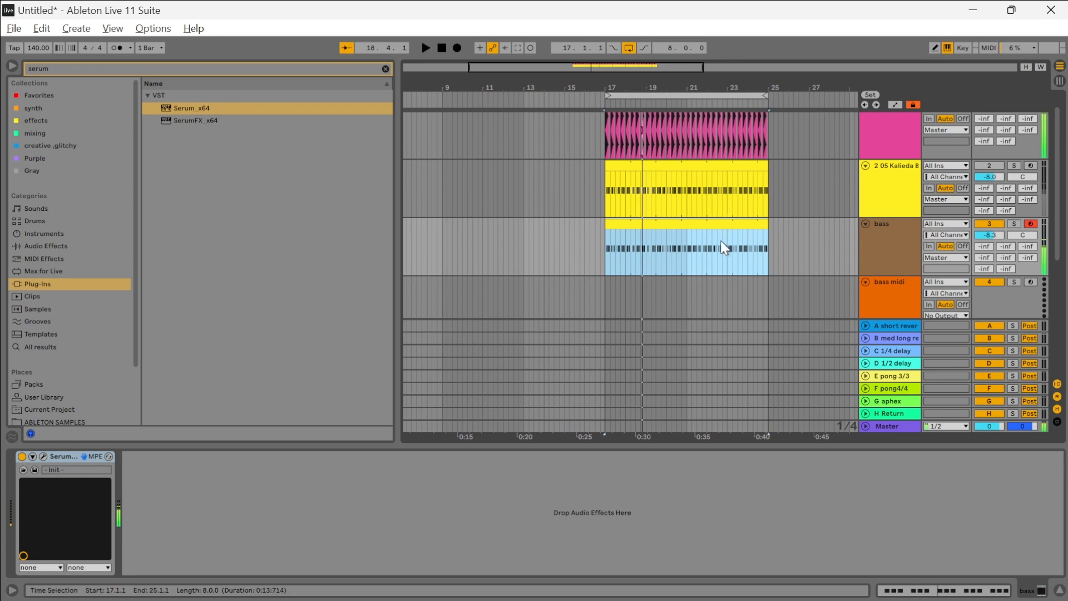
# Step: Open the bass clip's notes, select them all, transpose them down to A2, and start playback
pyautogui.doubleClick(700, 223)
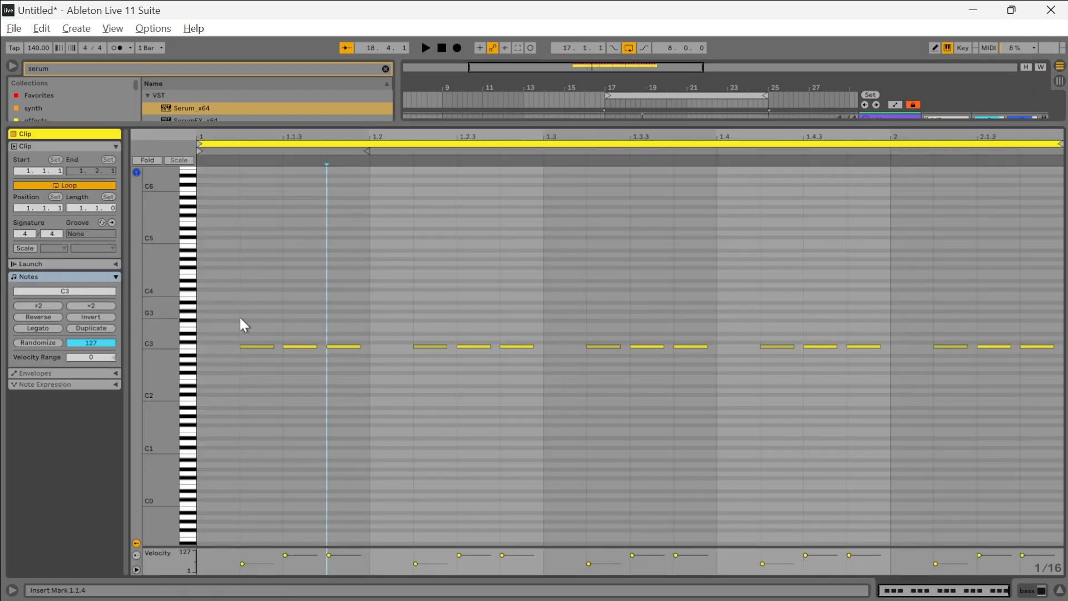
pyautogui.moveTo(244, 324); pyautogui.dragTo(1063, 324)
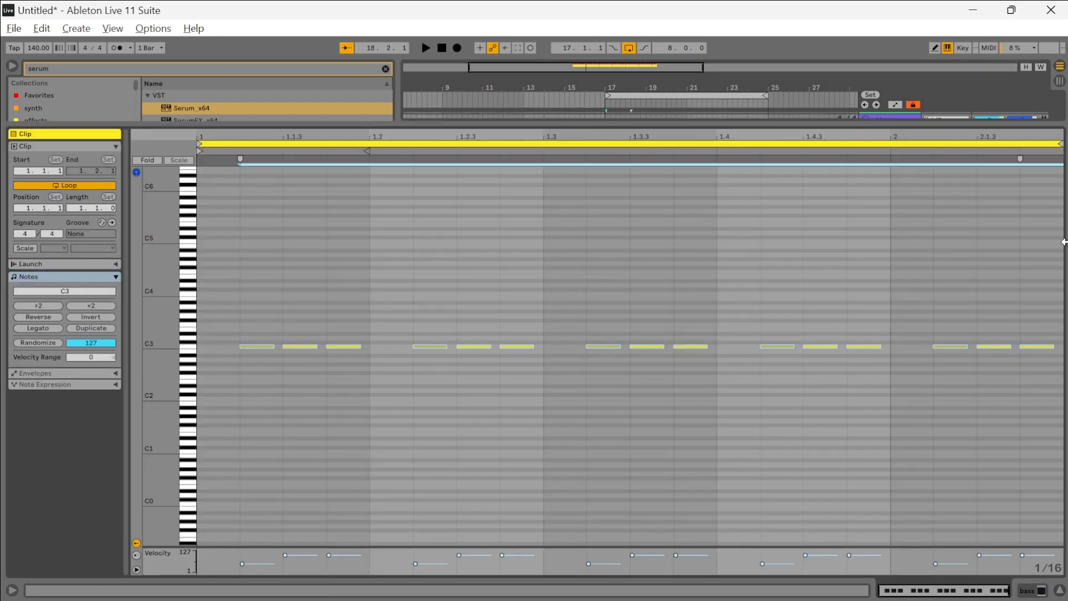
pyautogui.press('Down')
pyautogui.press('Down')
pyautogui.press('Down')
pyautogui.press('space')
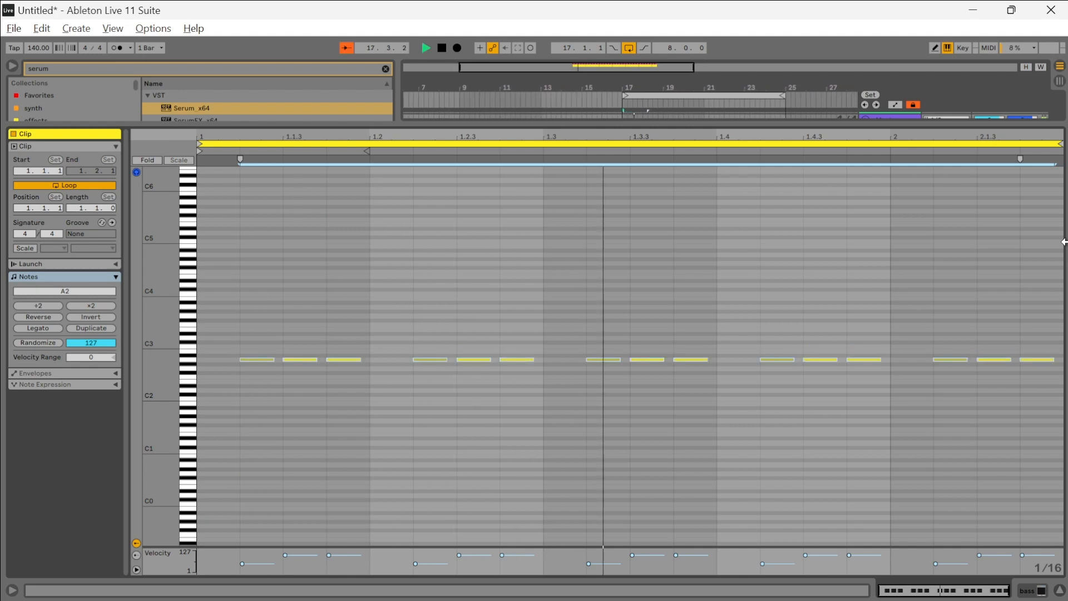
# Step: Audition the bass notes at lower pitches, transposing them through G2 down to D#2
pyautogui.press('Down')
pyautogui.press('Down')
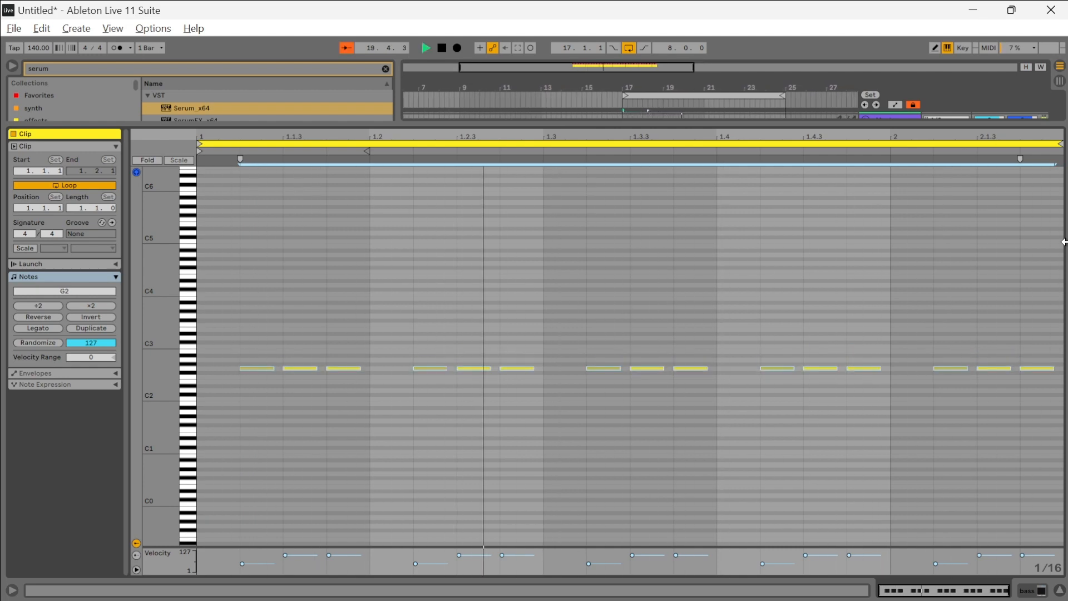
pyautogui.press('Down')
pyautogui.press('Down')
pyautogui.press('Down')
pyautogui.press('Down')
pyautogui.press('Down')
pyautogui.press('Down')
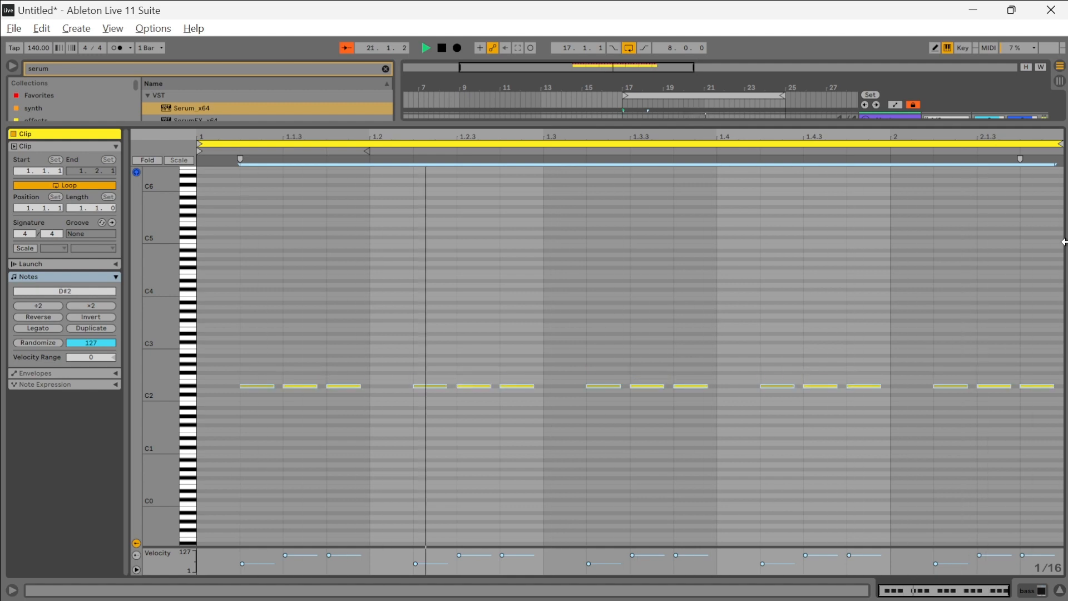
# Step: Transpose the bass notes upward through G2, A2 and A#2 to C3 while comparing them with the kick
pyautogui.press('Up')
pyautogui.press('Up')
pyautogui.press('Up')
pyautogui.press('Up')
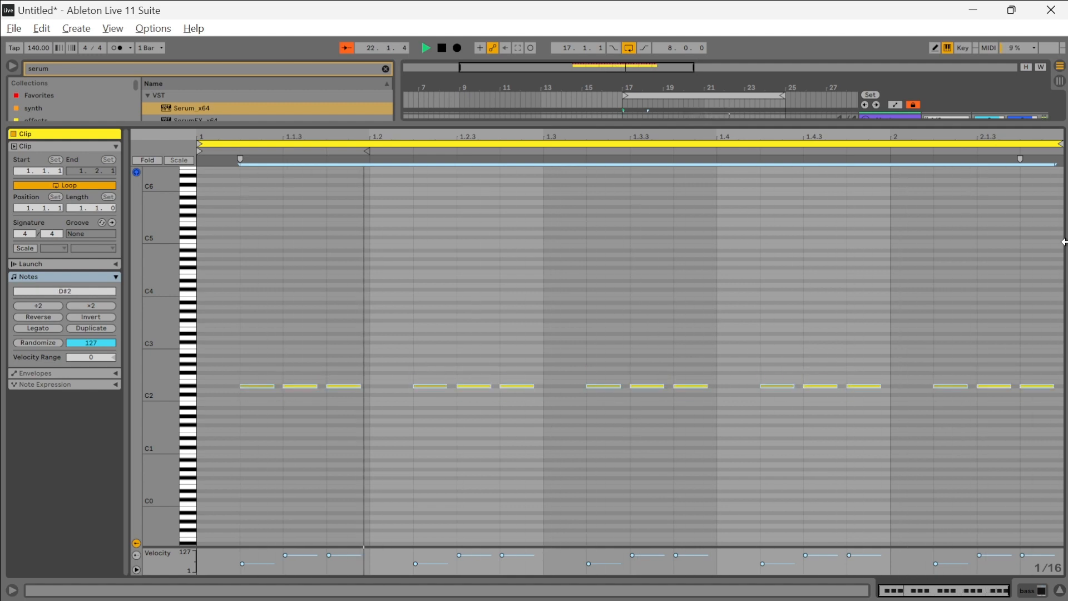
pyautogui.press('Up')
pyautogui.press('Up')
pyautogui.press('Up')
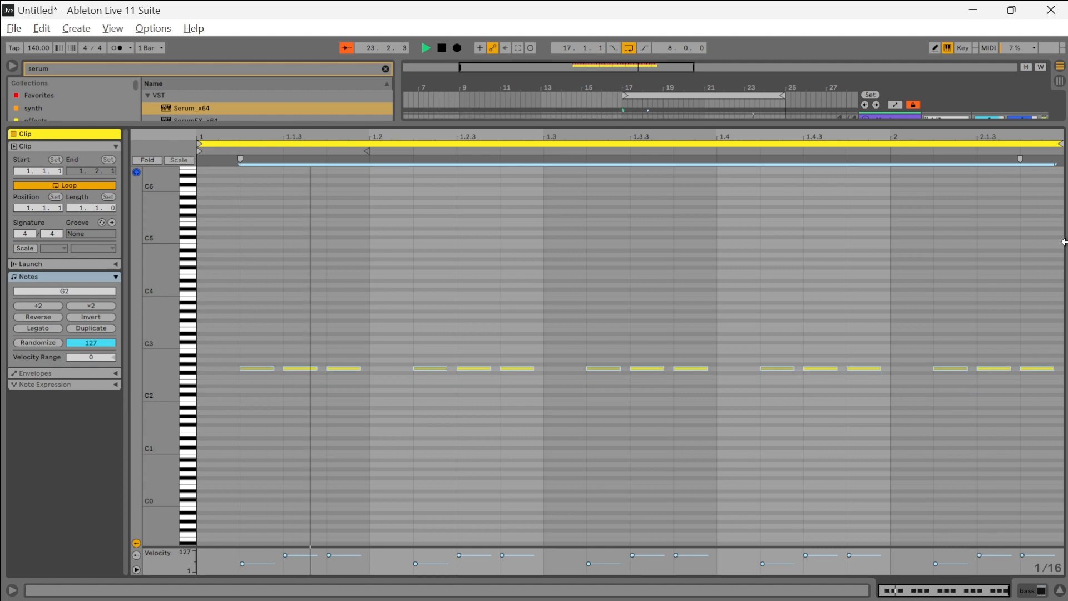
pyautogui.press('Up')
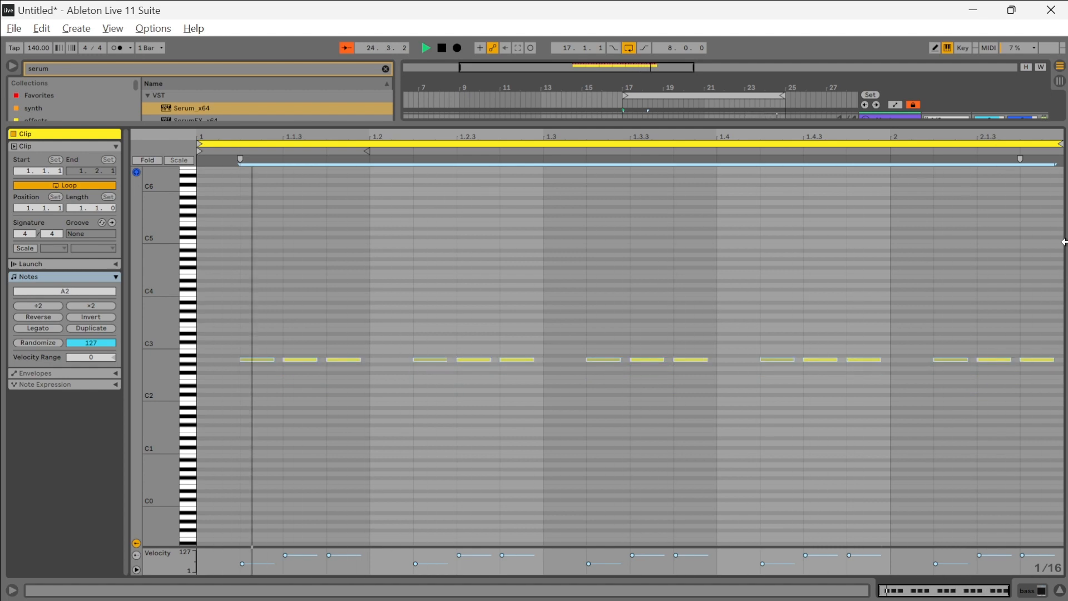
pyautogui.press('Up')
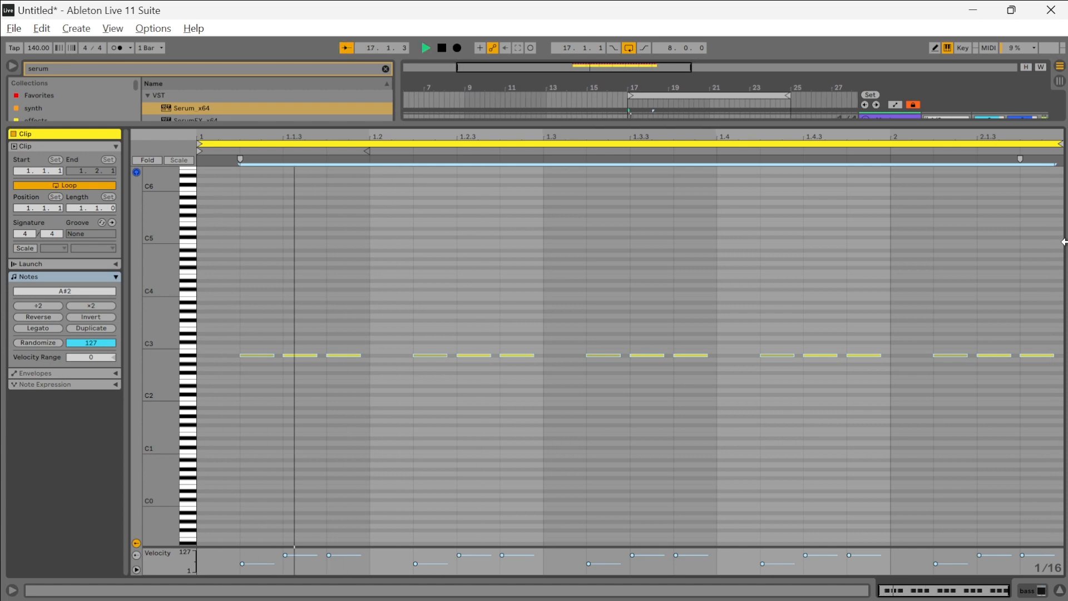
pyautogui.press('Up')
pyautogui.press('Up')
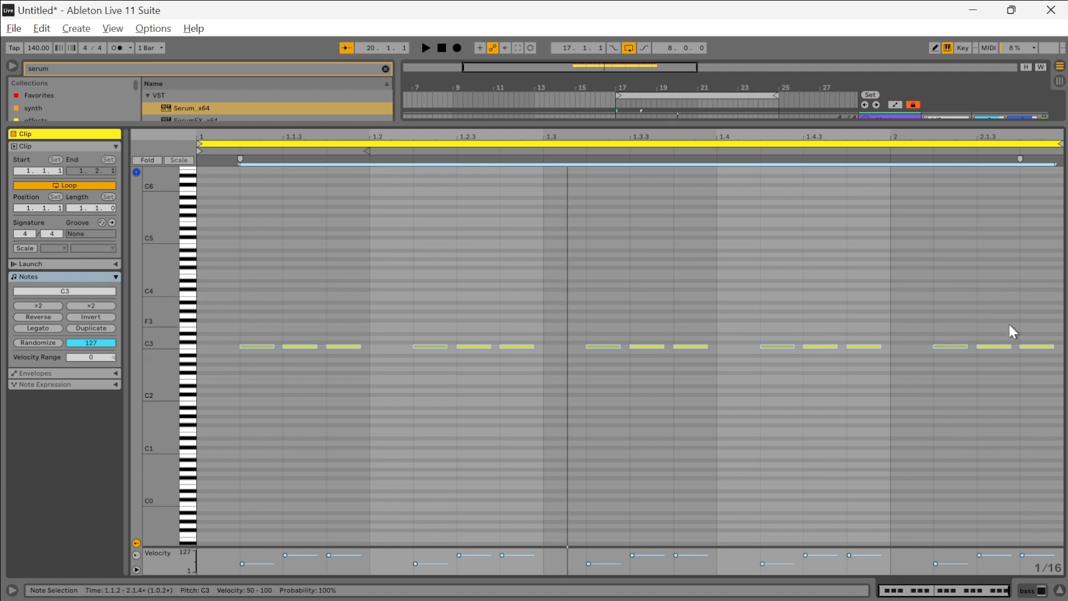
pyautogui.moveTo(1009, 326); pyautogui.dragTo(283, 414)
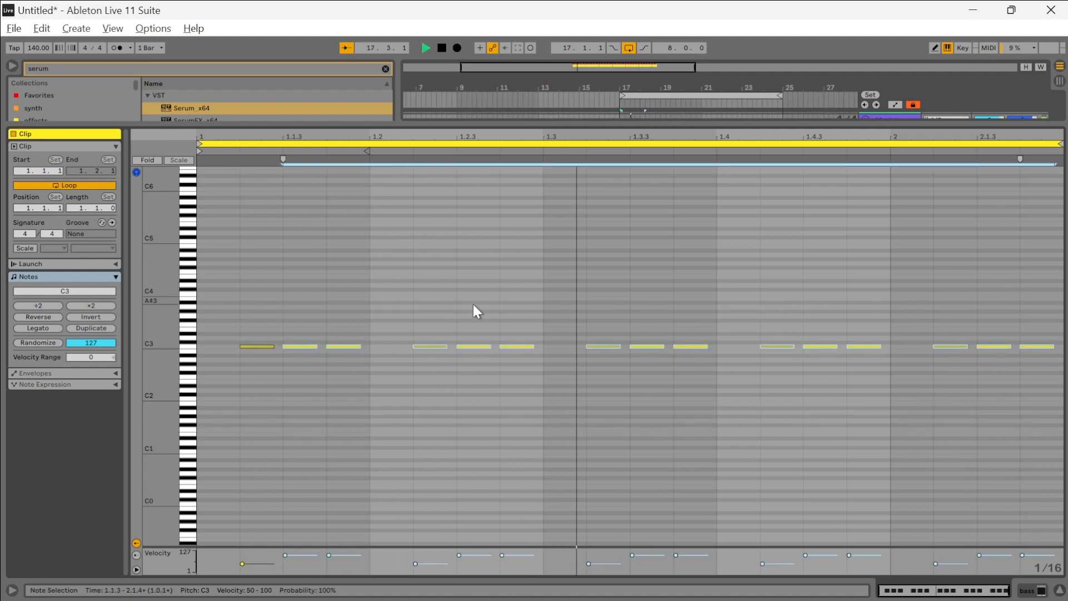
pyautogui.press('Down')
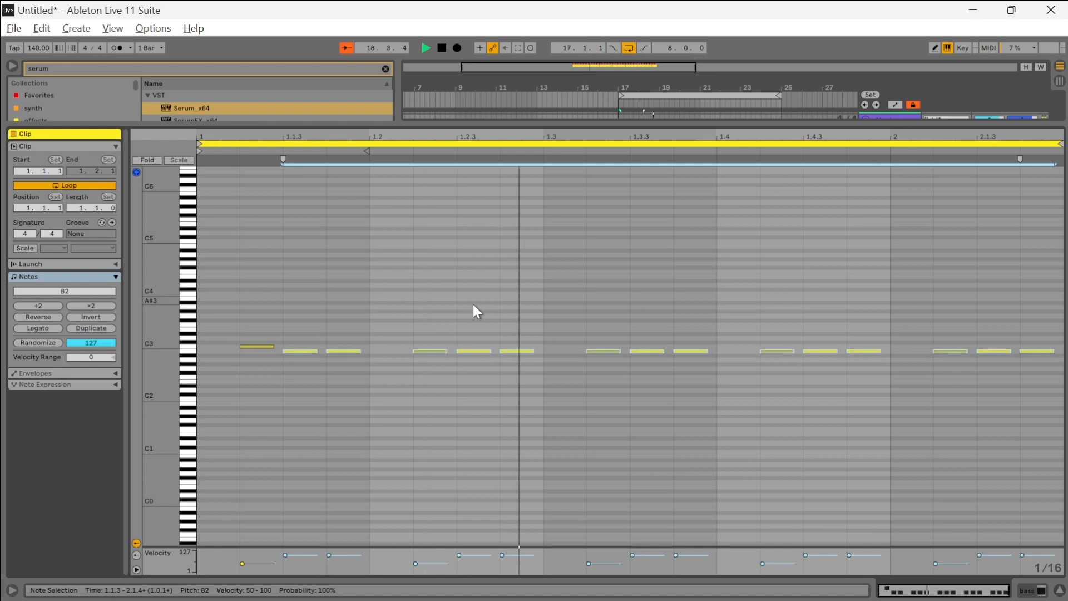
pyautogui.press('Up')
pyautogui.click(232, 312)
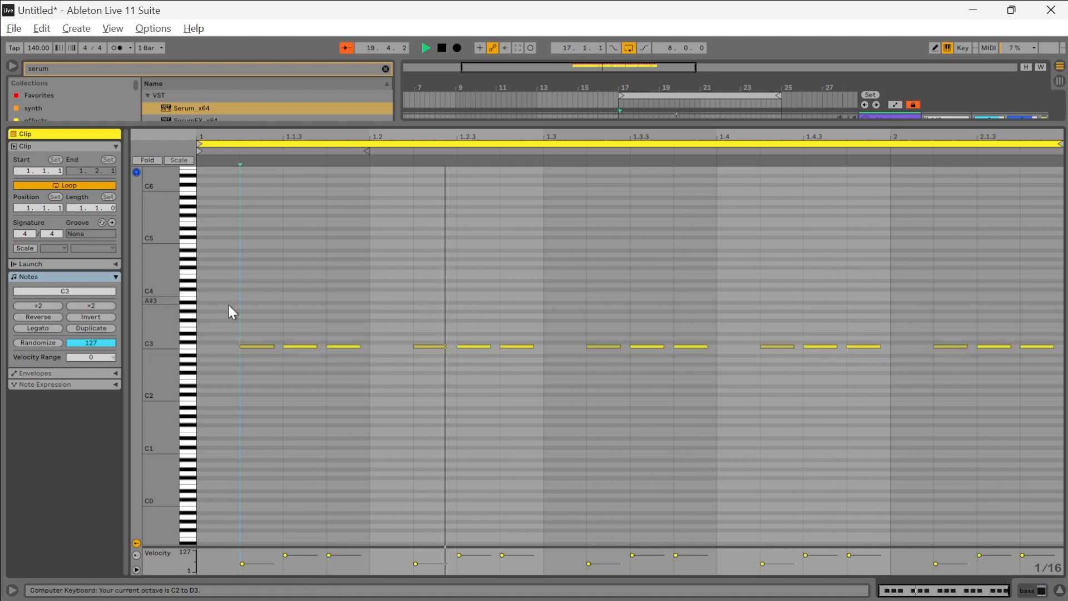
# Step: Select all bass notes and try them at higher pitches, transposing through D#3 up to F3
pyautogui.hotkey('ctrl', 'a')
pyautogui.press('Up')
pyautogui.press('Up')
pyautogui.press('Up')
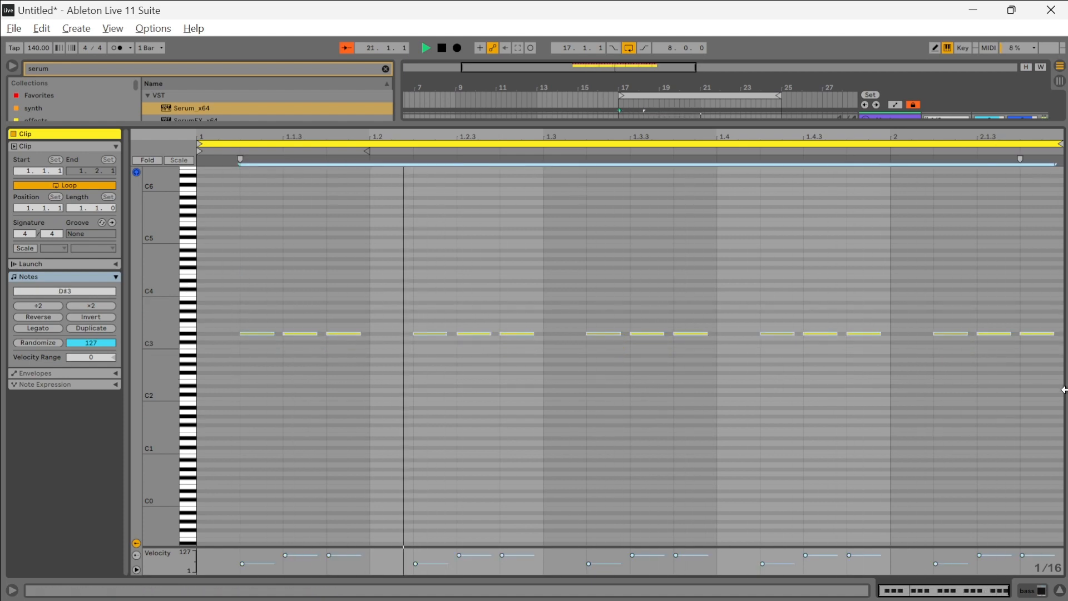
pyautogui.press('Up')
pyautogui.press('Up')
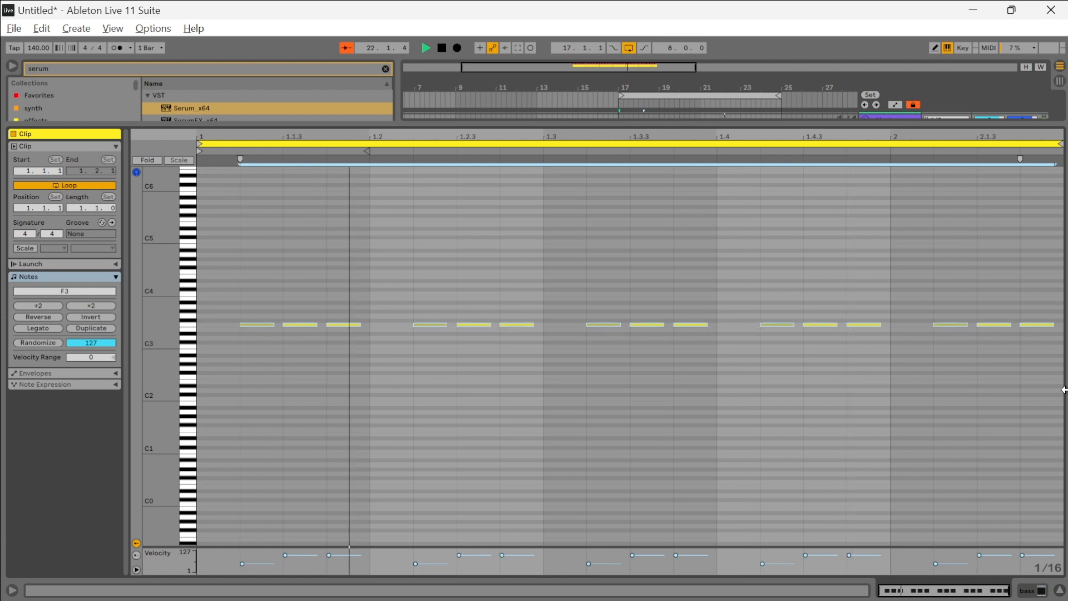
# Step: Transpose all bass notes down an octave through A2 and F#2 to F2 while auditioning
pyautogui.press('Down')
pyautogui.press('Down')
pyautogui.press('Down')
pyautogui.press('Down')
pyautogui.press('Down')
pyautogui.press('Down')
pyautogui.press('Down')
pyautogui.press('Down')
pyautogui.press('Down')
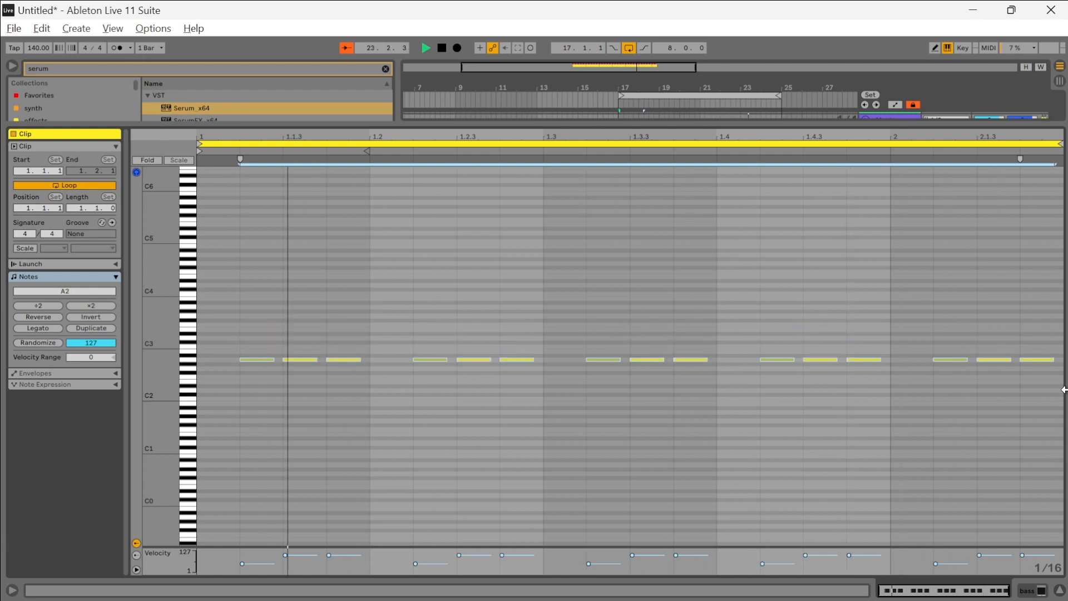
pyautogui.press('Down')
pyautogui.press('Down')
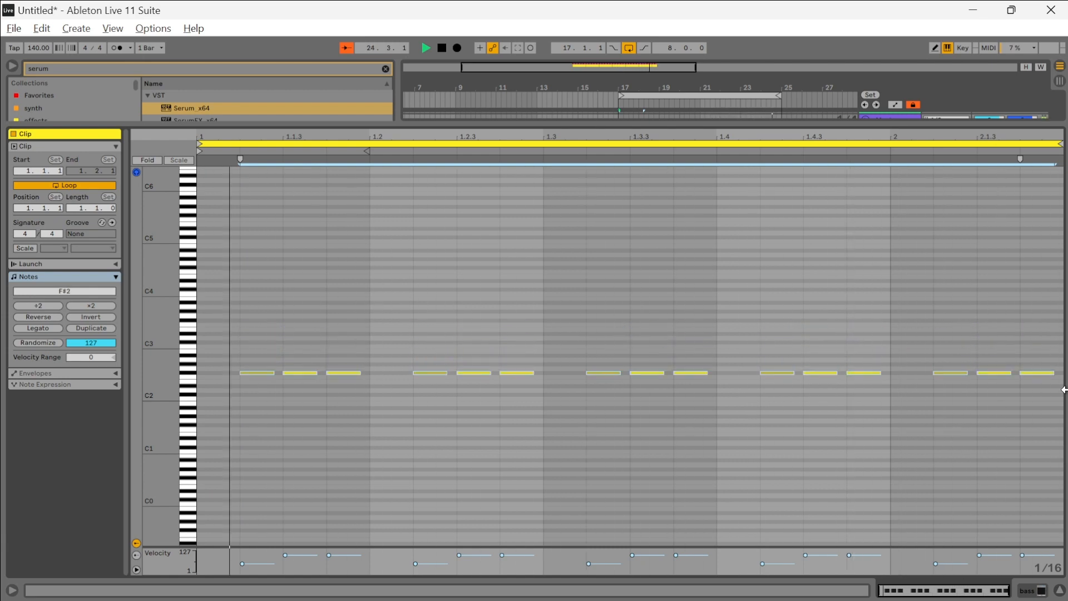
pyautogui.press('Down')
# Step: Raise all bass notes by semitones through G#2 to B2 during playback
pyautogui.press('Up')
pyautogui.press('Up')
pyautogui.press('Up')
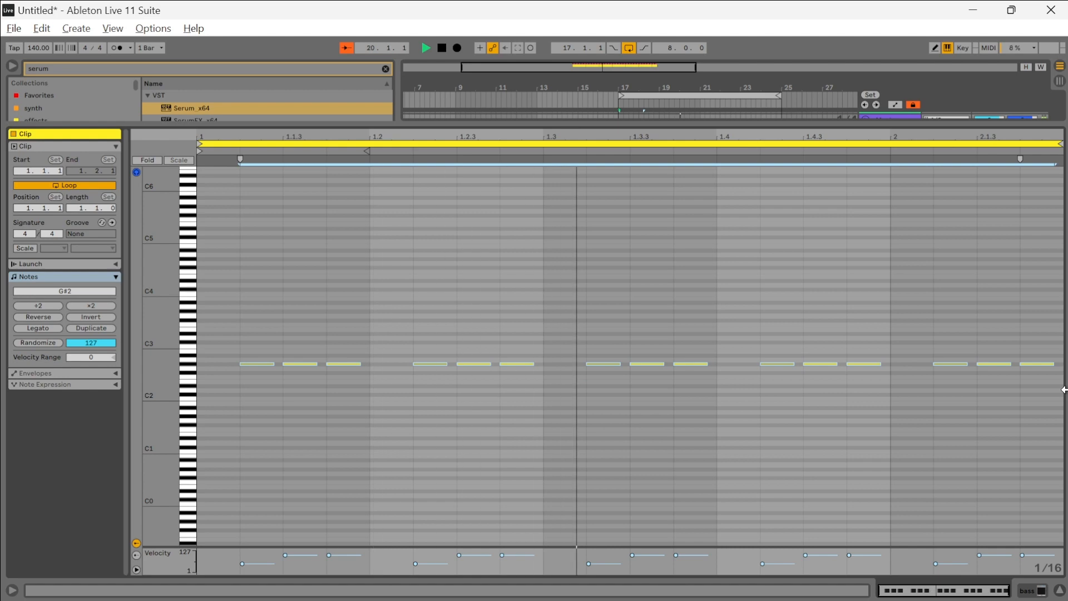
pyautogui.press('Up')
pyautogui.press('Up')
pyautogui.press('Up')
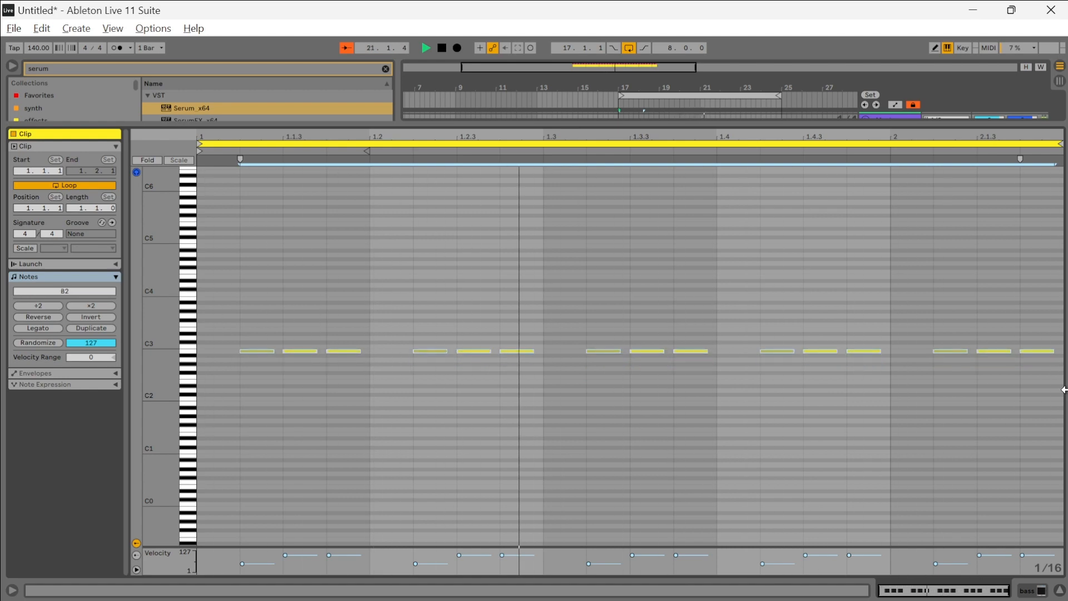
pyautogui.press('Up')
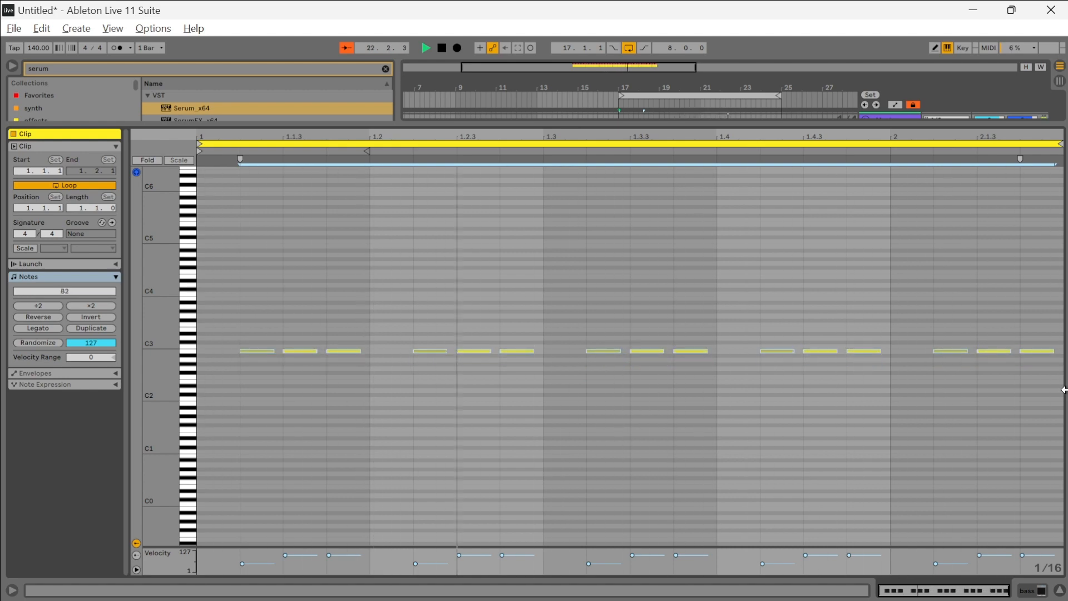
# Step: Transpose all bass notes down through F2 to C#2 to hear the lower range against the kick
pyautogui.press('Down')
pyautogui.press('Down')
pyautogui.press('Down')
pyautogui.press('Down')
pyautogui.press('Down')
pyautogui.press('Down')
pyautogui.press('Down')
pyautogui.press('Down')
pyautogui.press('Down')
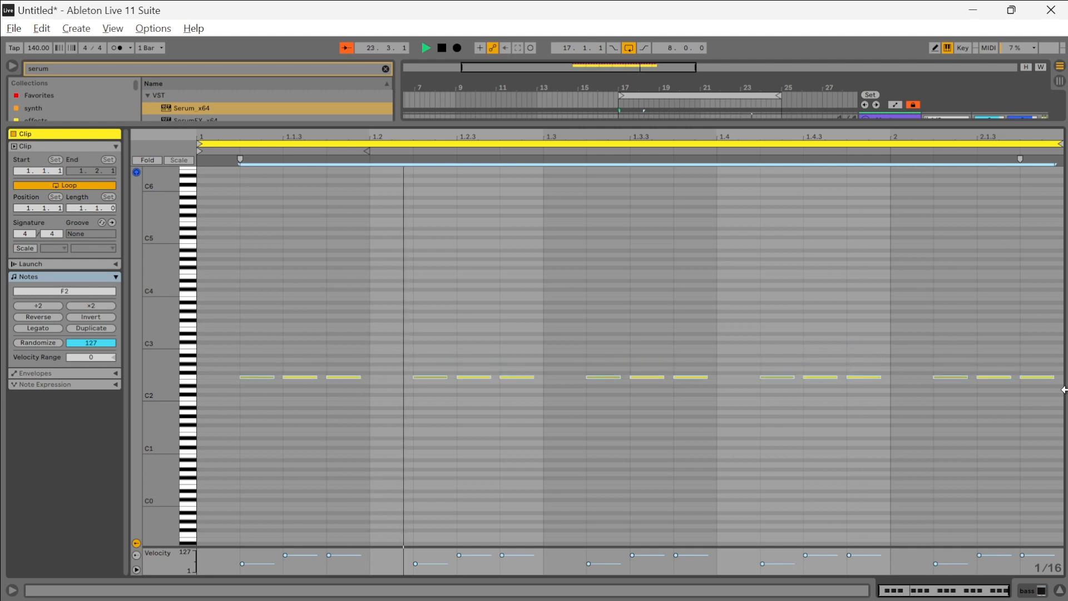
pyautogui.press('Down')
pyautogui.press('Down')
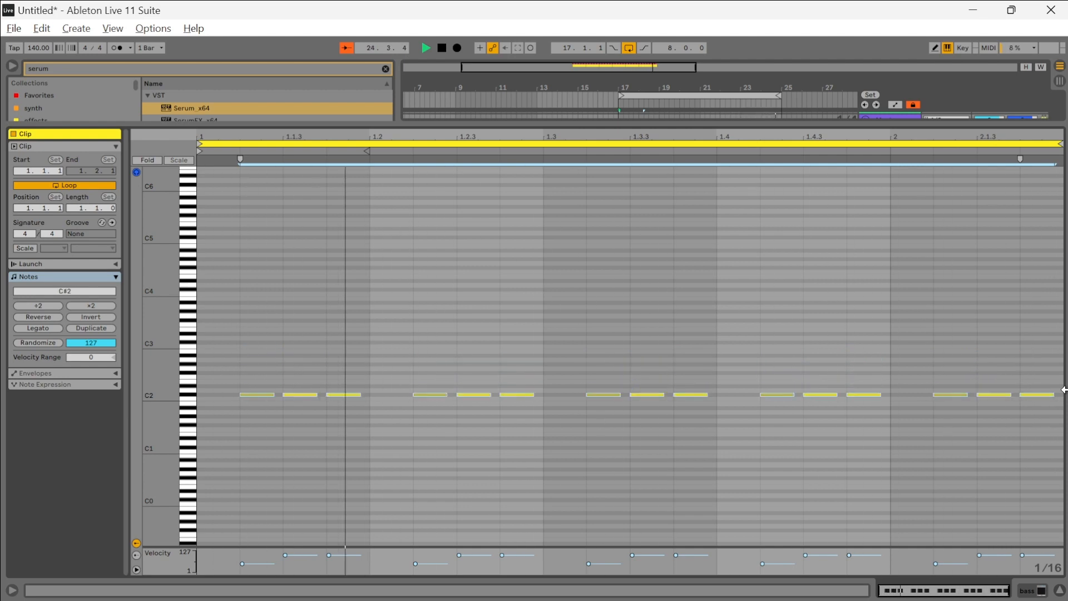
# Step: Transpose all bass notes up through F2 and A2 to A#2 during playback
pyautogui.press('Up')
pyautogui.press('Up')
pyautogui.press('Up')
pyautogui.press('Up')
pyautogui.press('Up')
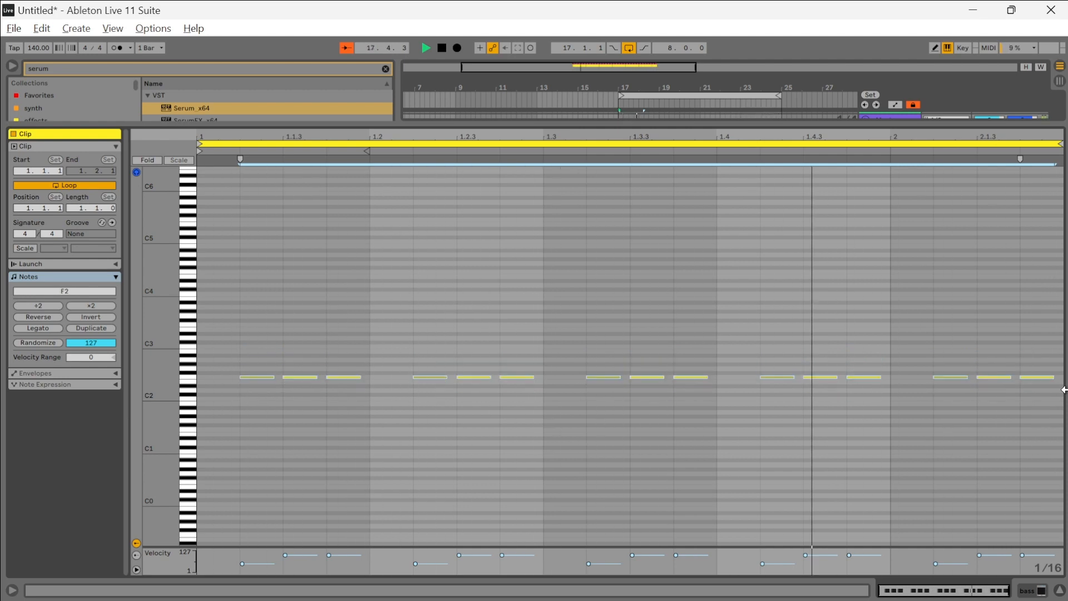
pyautogui.press('Up')
pyautogui.press('Up')
pyautogui.press('Up')
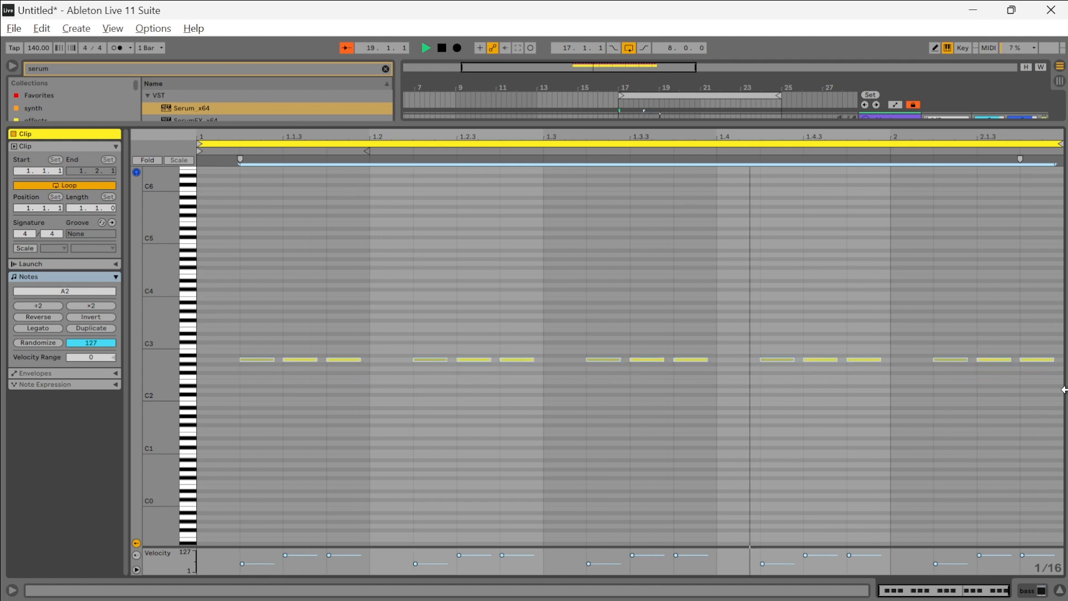
pyautogui.press('Up')
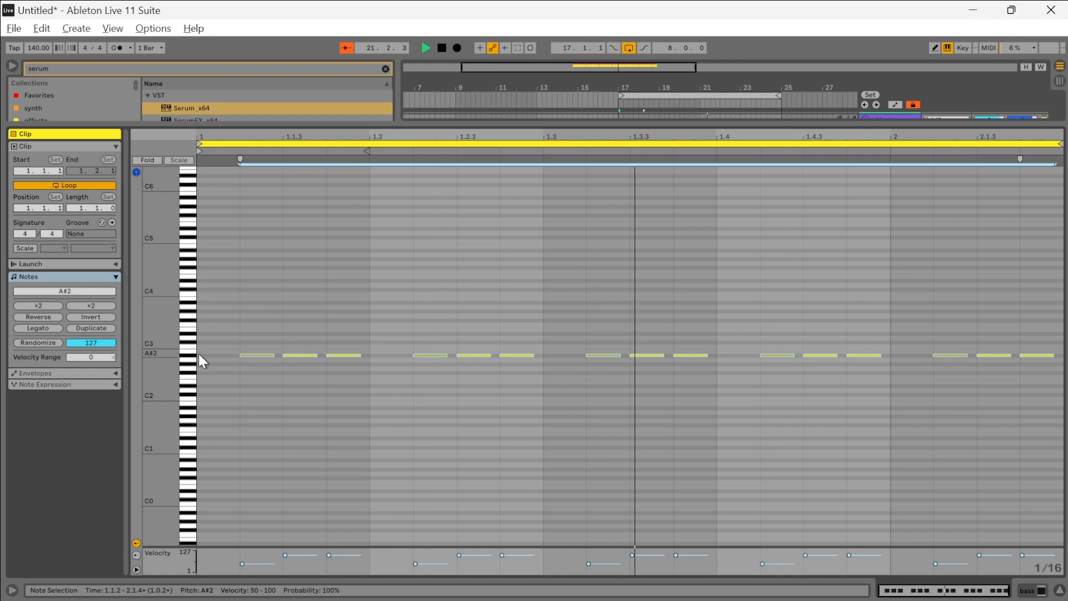
# Step: Stop playback, return to the arrangement, and place the insert marker in the 05 Kalieda Bass track's clip at 20.2.1
pyautogui.press('space')
pyautogui.click(1029, 591)
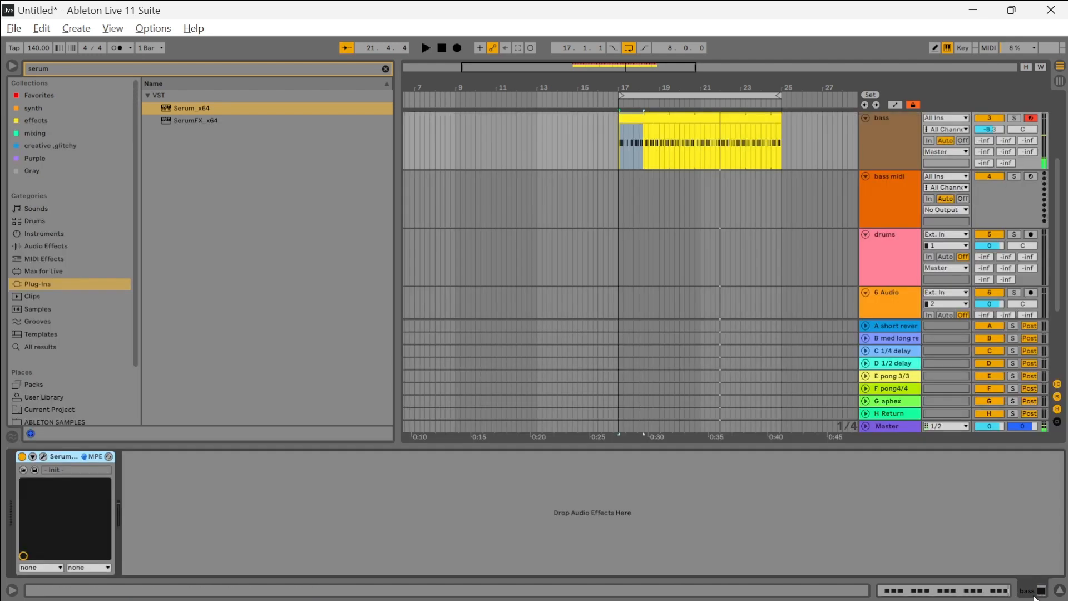
pyautogui.scroll(1, 788, 259)
pyautogui.scroll(1, 768, 211)
pyautogui.click(686, 159)
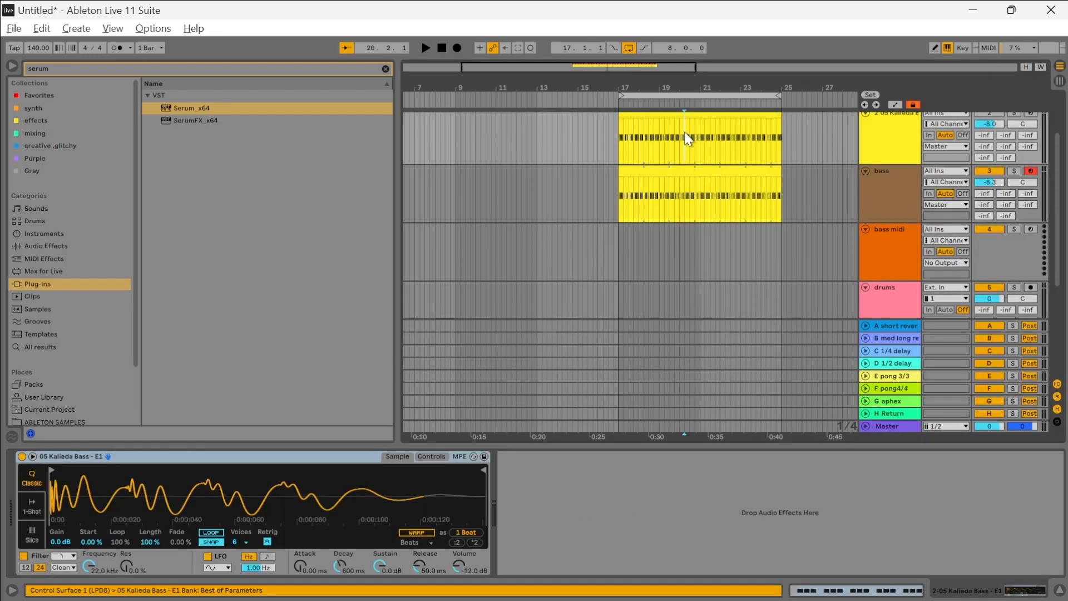